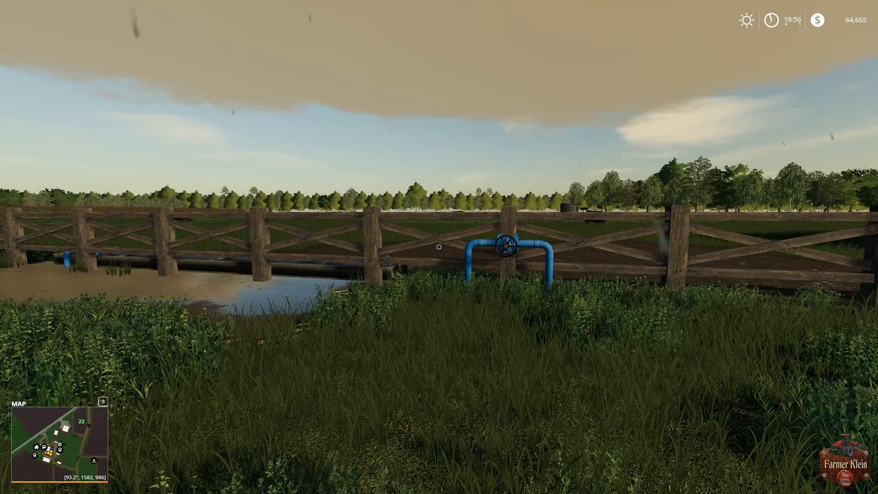
key(w)
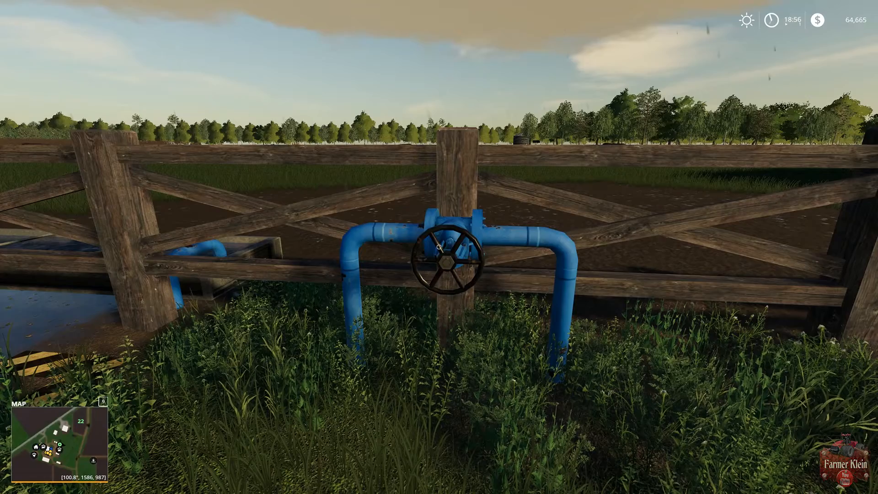
key(w)
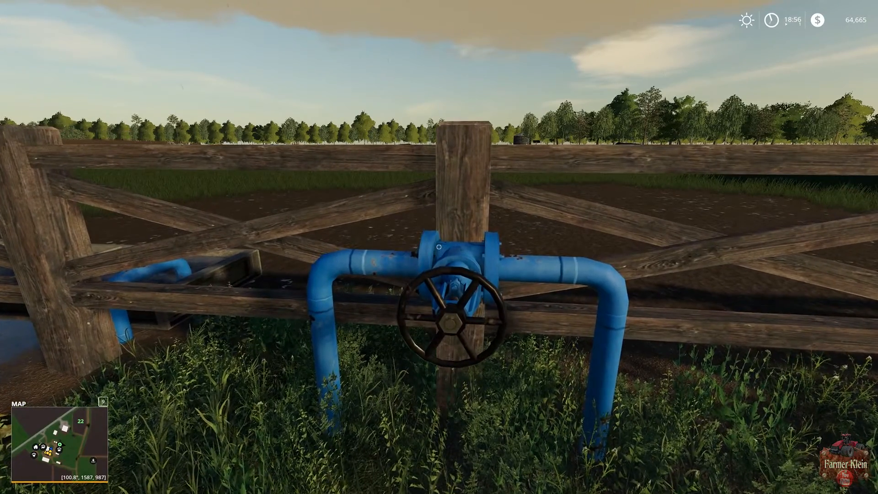
key(a)
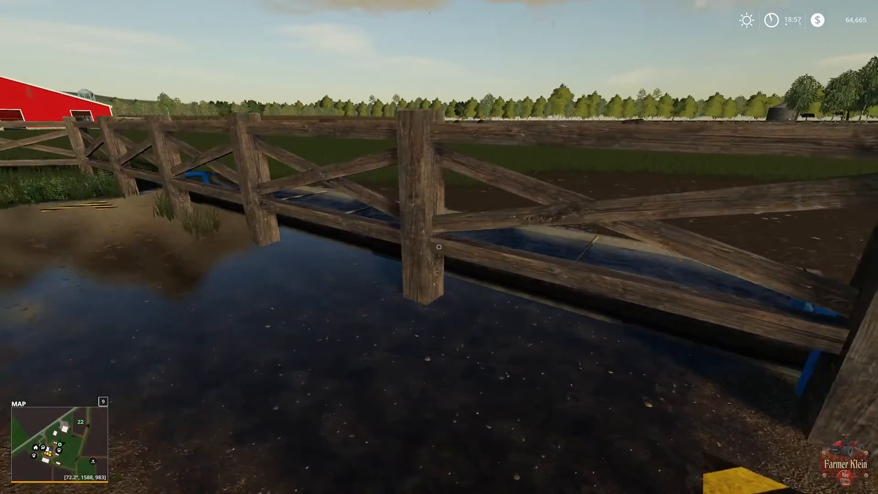
key(a)
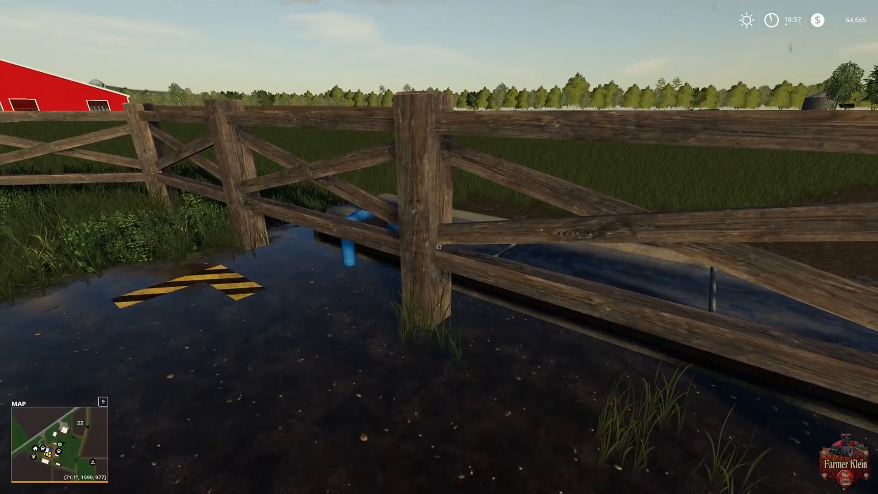
key(w)
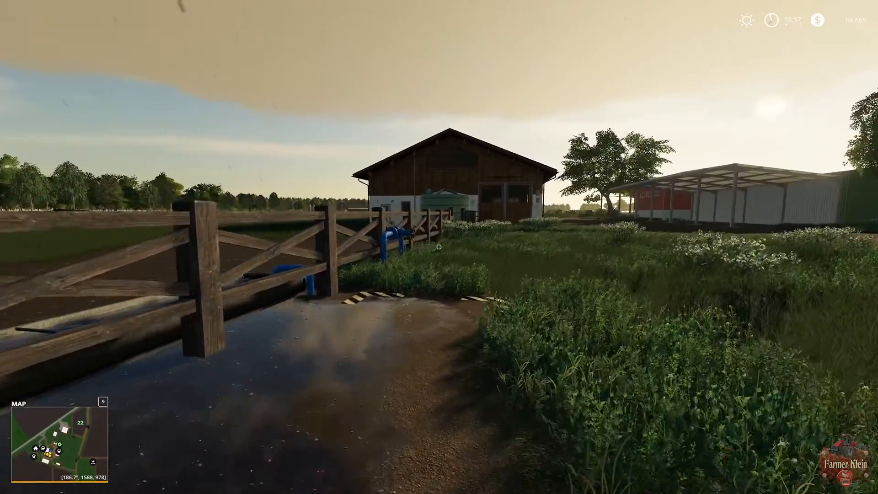
key(w)
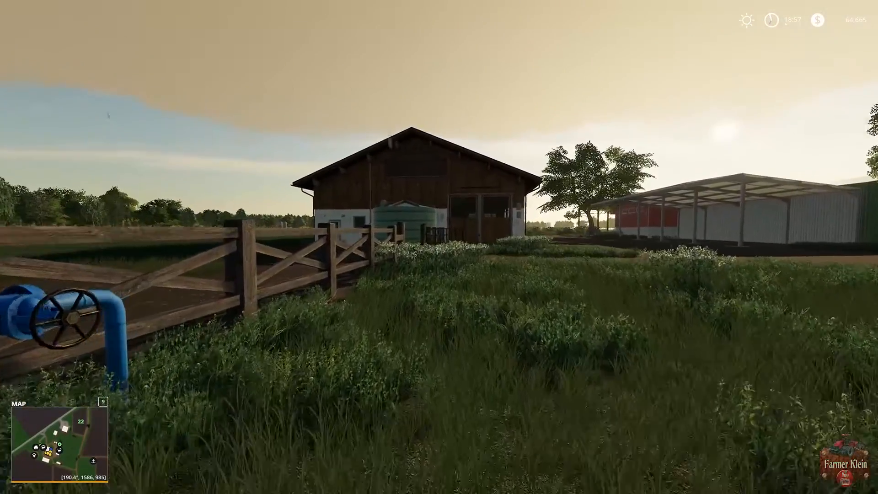
key(w)
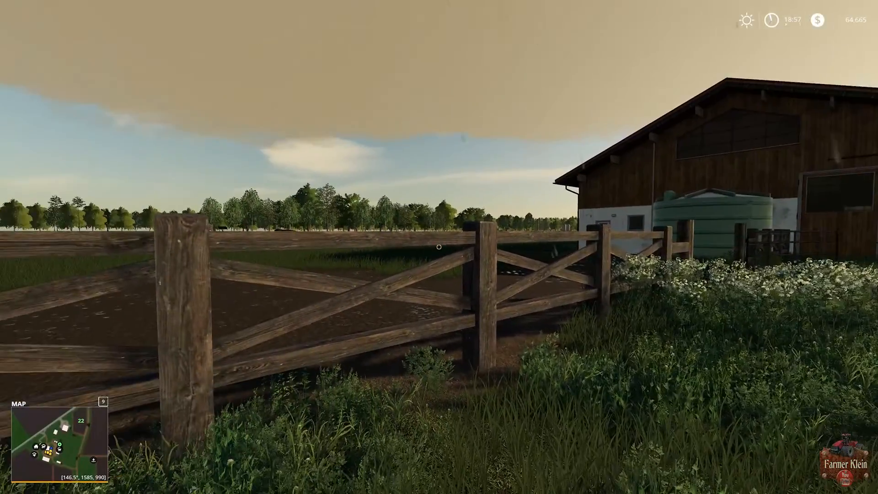
key(s)
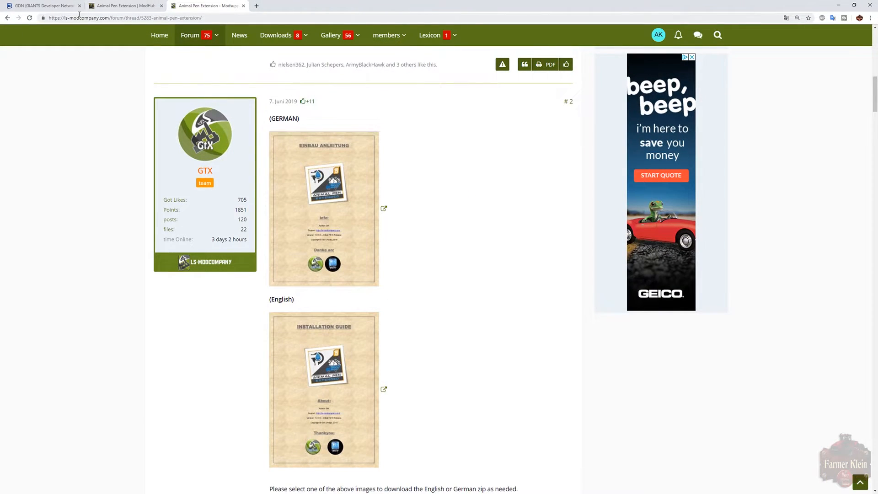
Look through the GIANTS Developer Network home page for the GIANTS Editor v8.1.0 entry among the latest downloads.
click(45, 5)
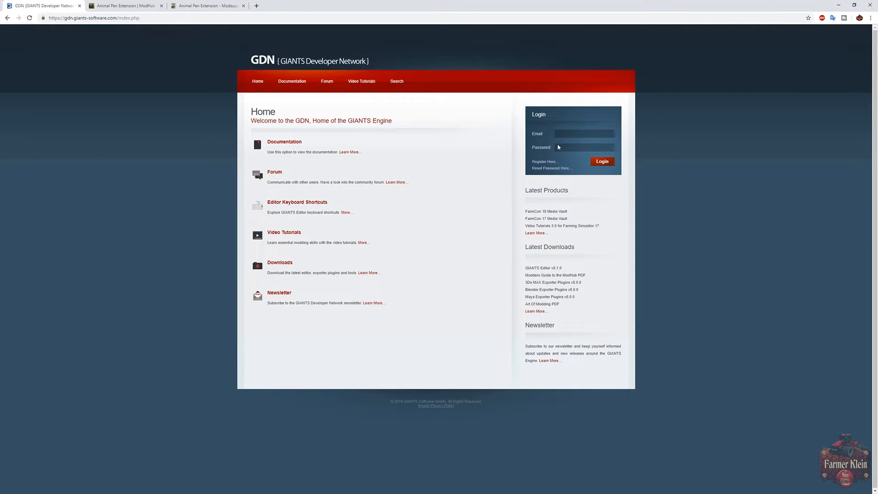
drag(525, 270, 540, 267)
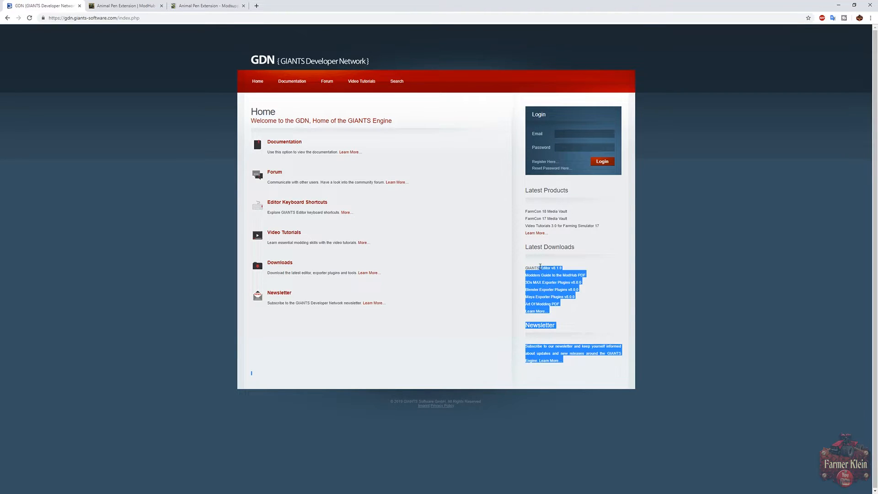
click(560, 268)
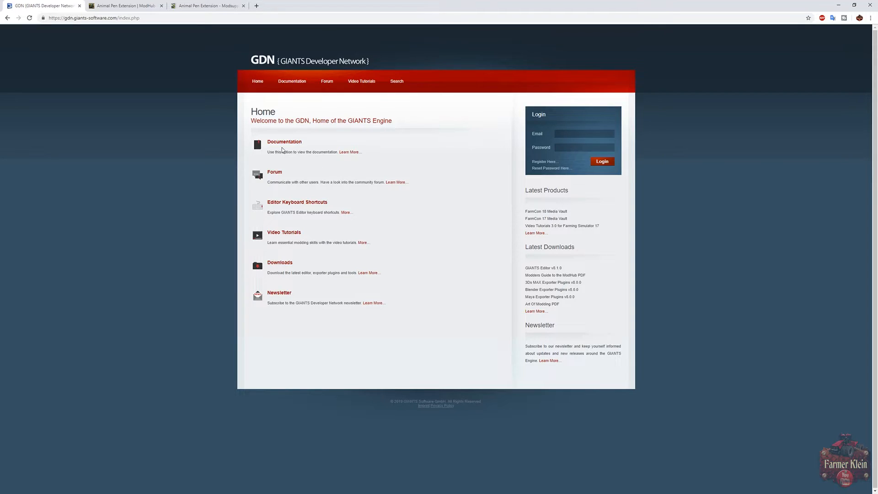
Review the Animal Pen Extension mod page and the English installation guide pack described in its forum thread.
click(132, 9)
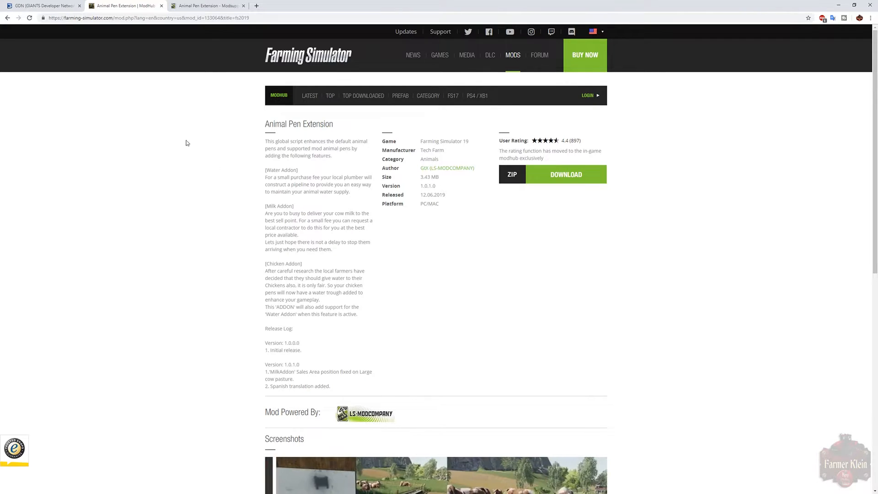
click(201, 7)
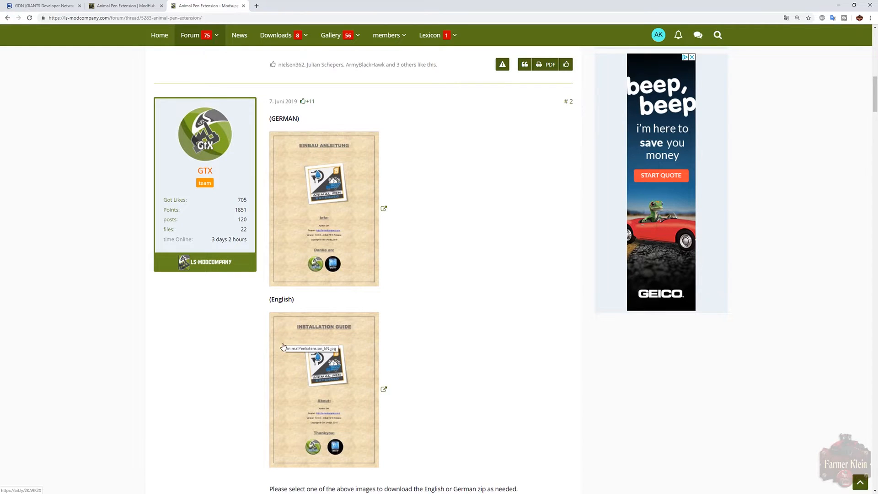
scroll(327, 350, down, 3)
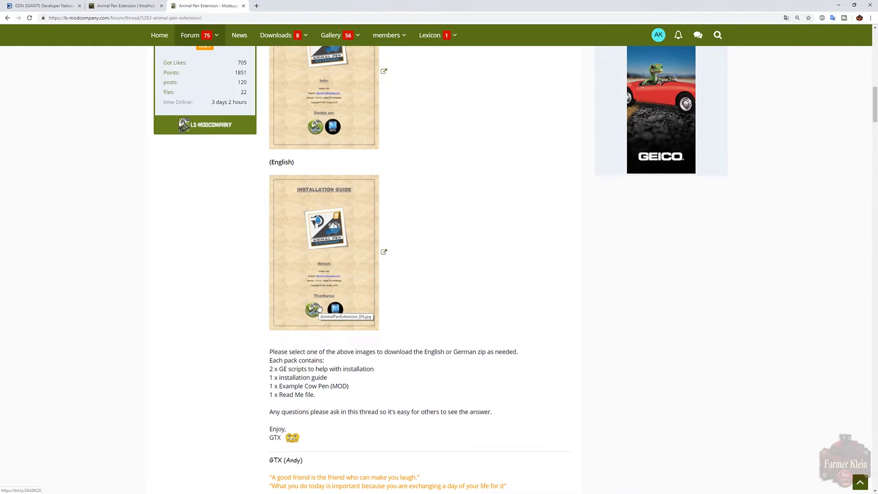
click(837, 6)
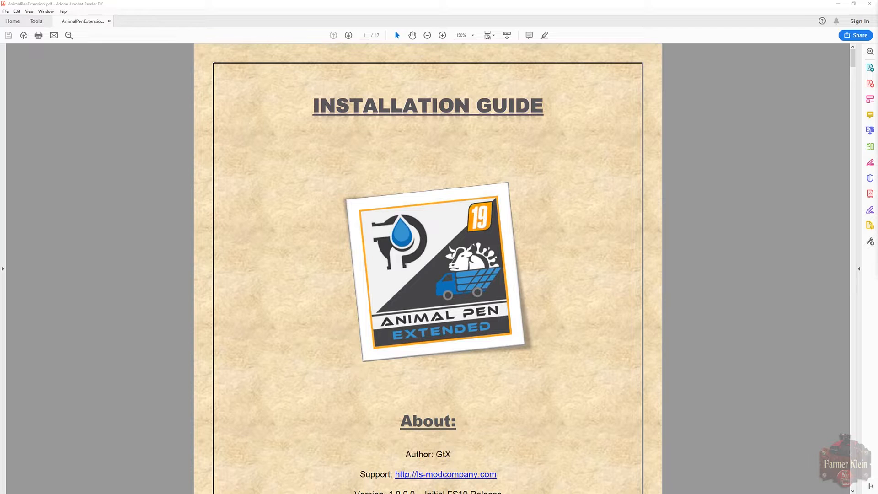
Switch to the AnimalPenExtension_Guide_EN folder and open READ FIRST.txt beside it to read the script installation options.
key(alt+Tab)
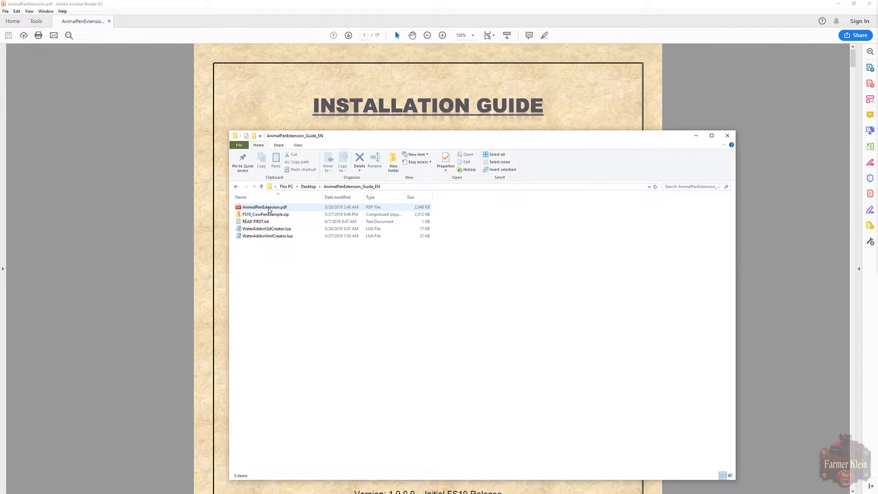
mouse_move(312, 136)
mouse_down()
mouse_move(402, 261)
mouse_move(317, 150)
mouse_up()
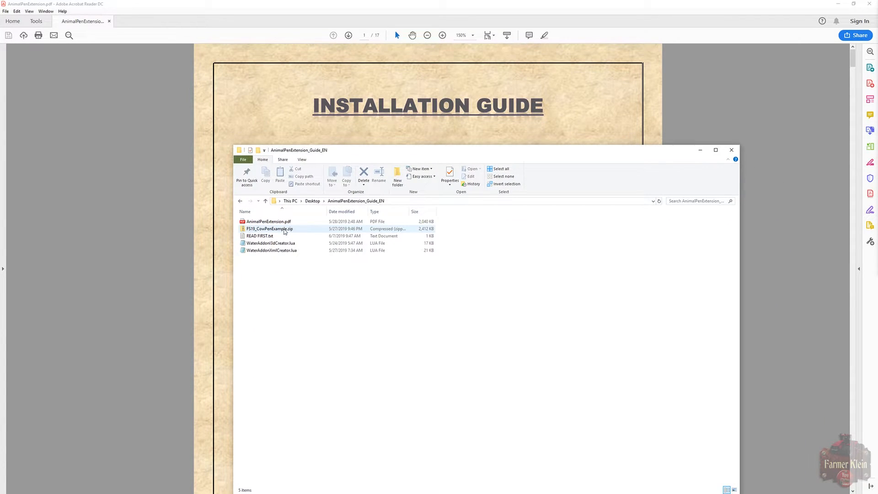
click(282, 229)
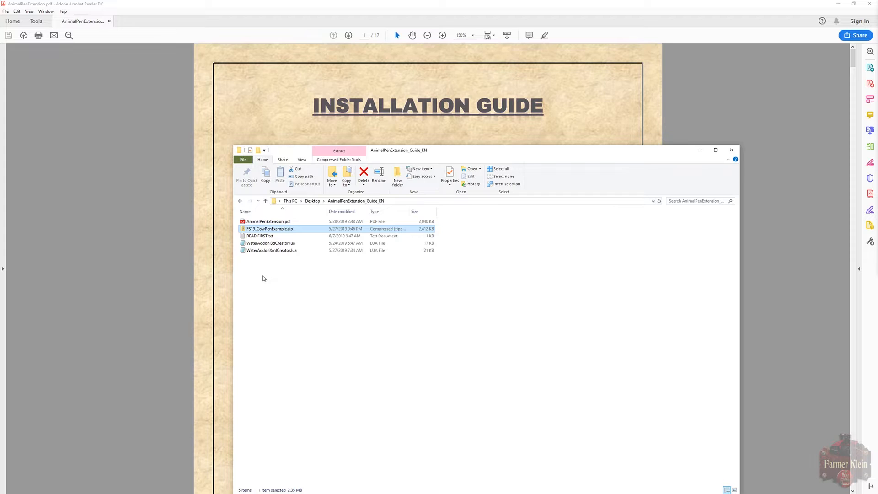
click(259, 236)
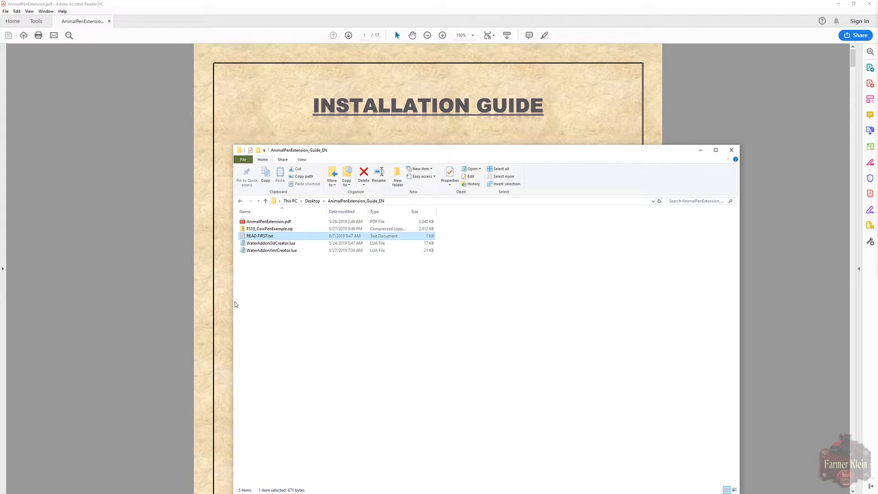
click(268, 275)
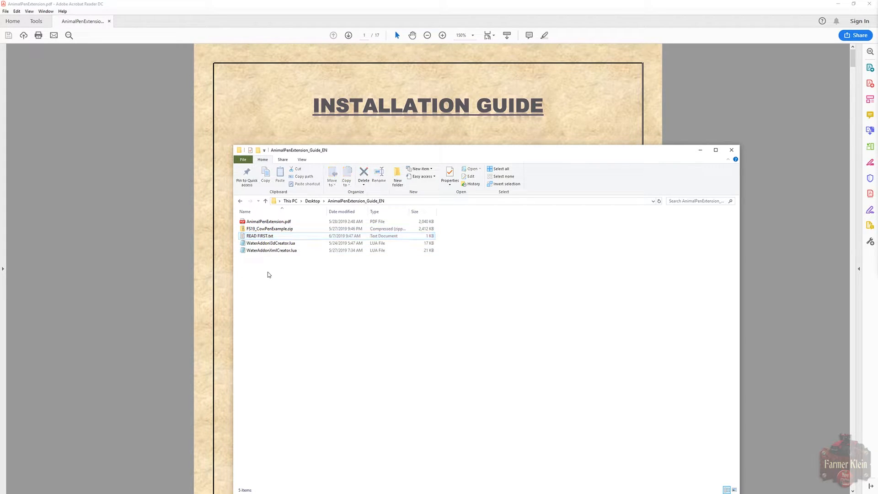
double_click(259, 237)
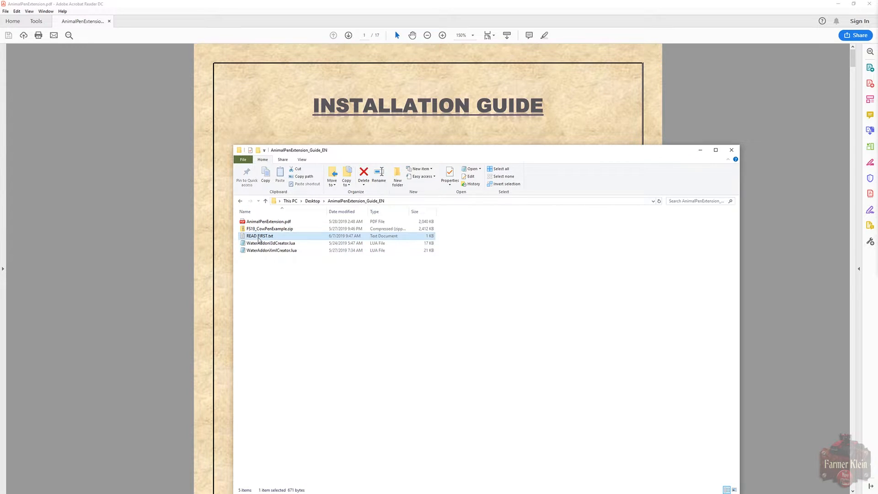
drag(428, 165, 624, 161)
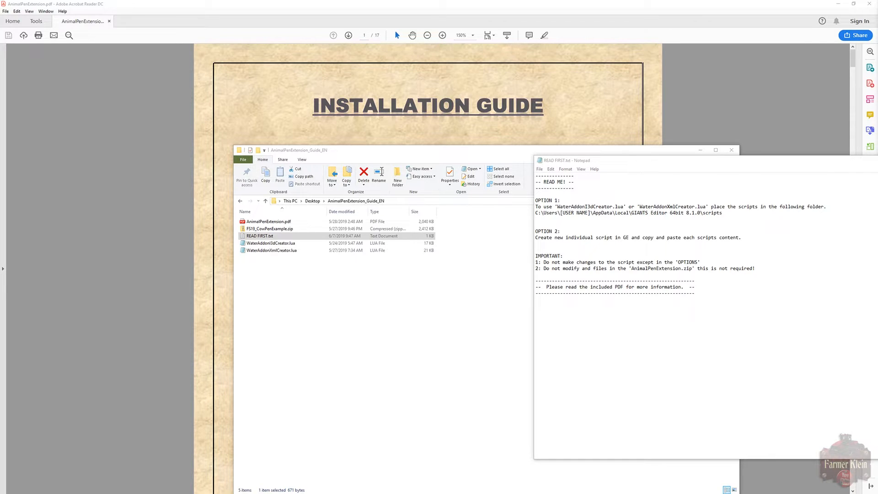
Bring up the Windows user folder beside the readme, show hidden items and open the AppData folder.
key(alt+Tab)
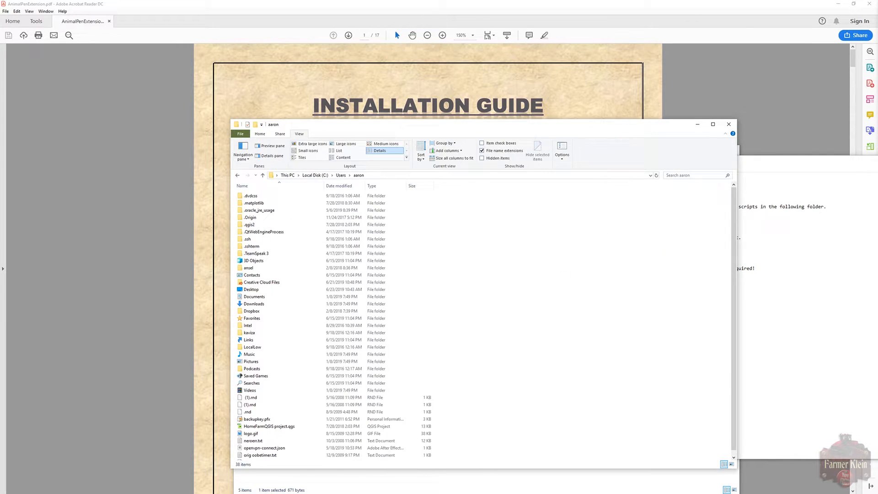
drag(330, 122, 126, 89)
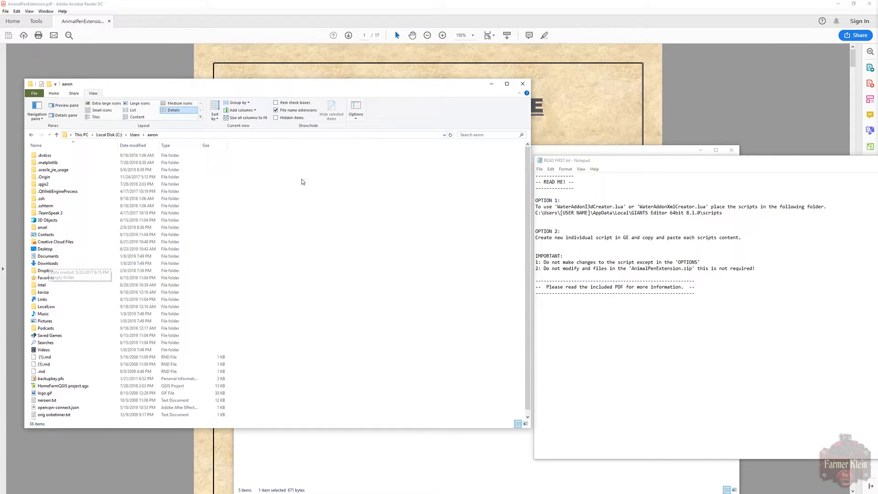
click(276, 118)
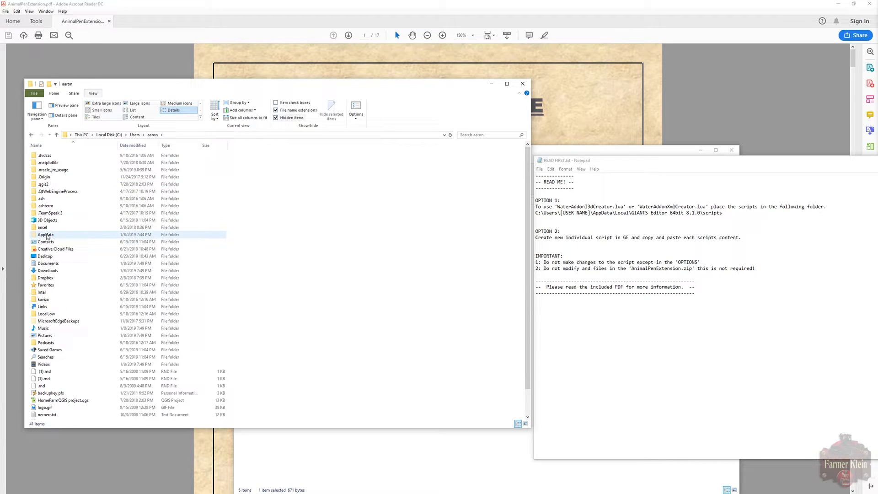
click(35, 235)
click(34, 235)
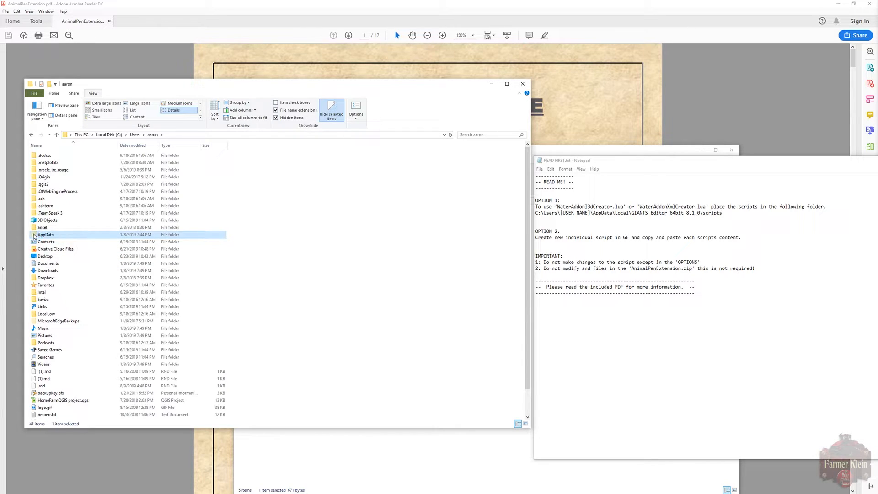
double_click(35, 235)
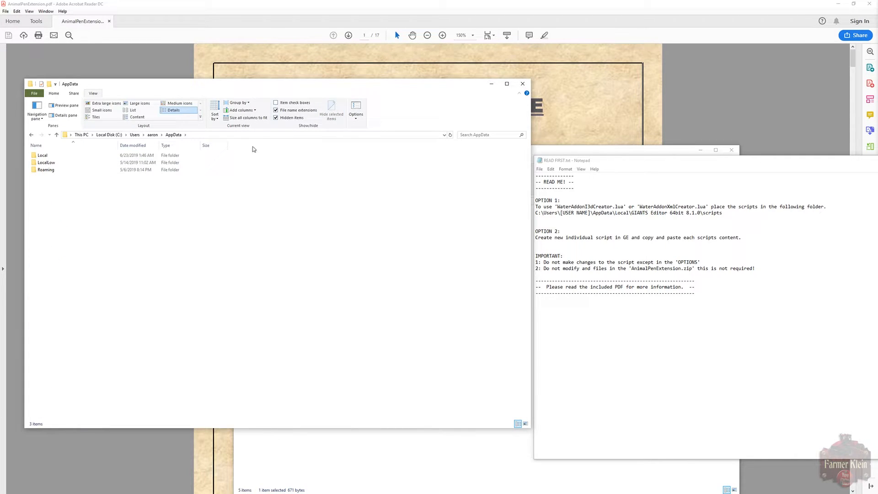
Turn hidden items off again, return to the user folder and reach AppData by adding \AppData to the path.
click(277, 118)
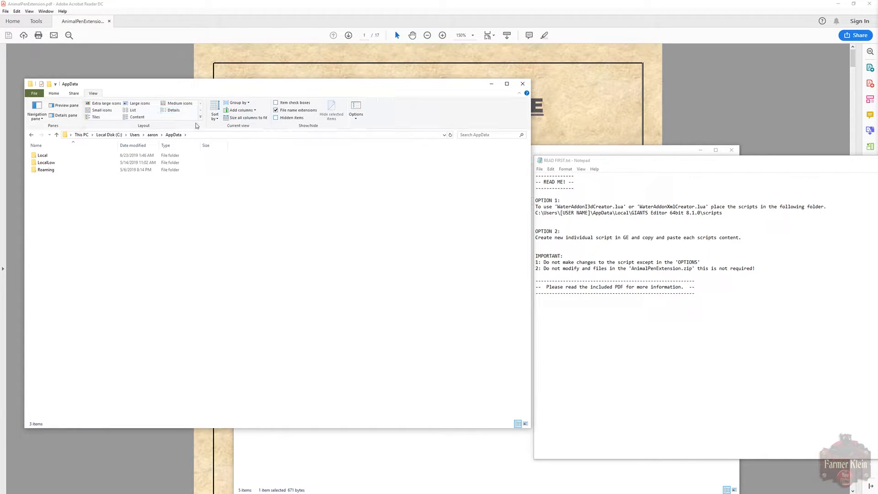
click(155, 137)
click(199, 136)
click(200, 136)
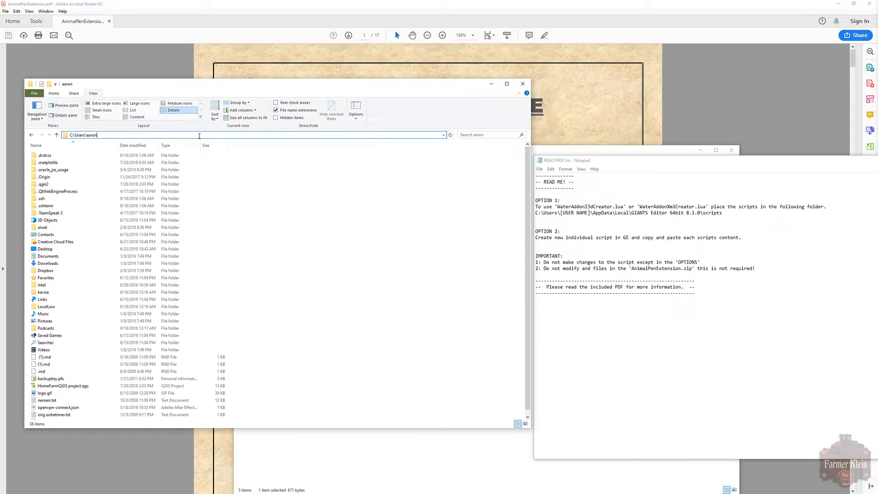
text(\)
text(A)
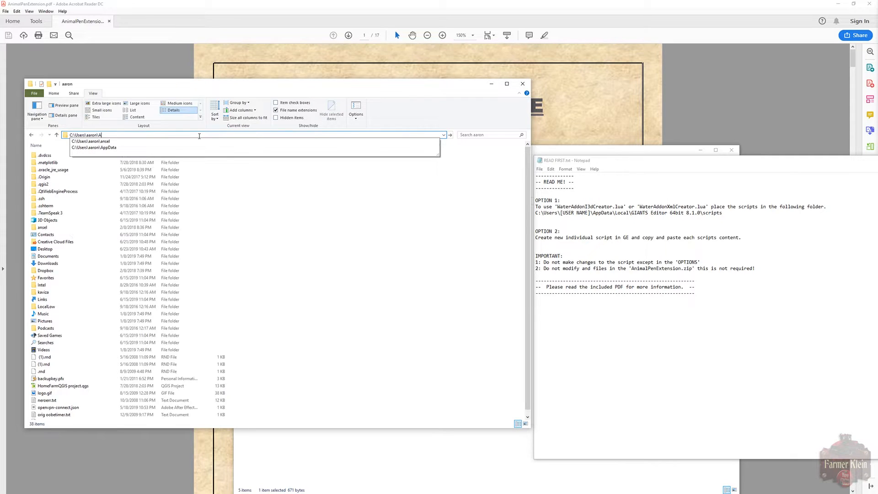
text(ppData)
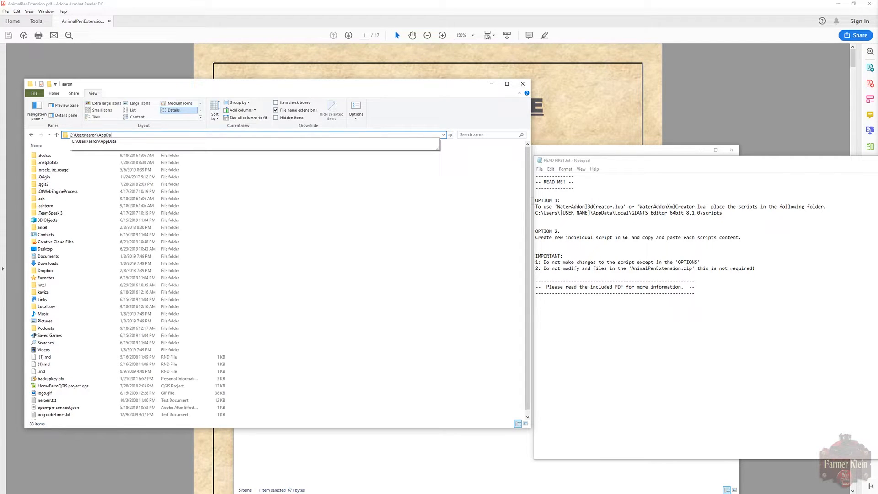
key(Return)
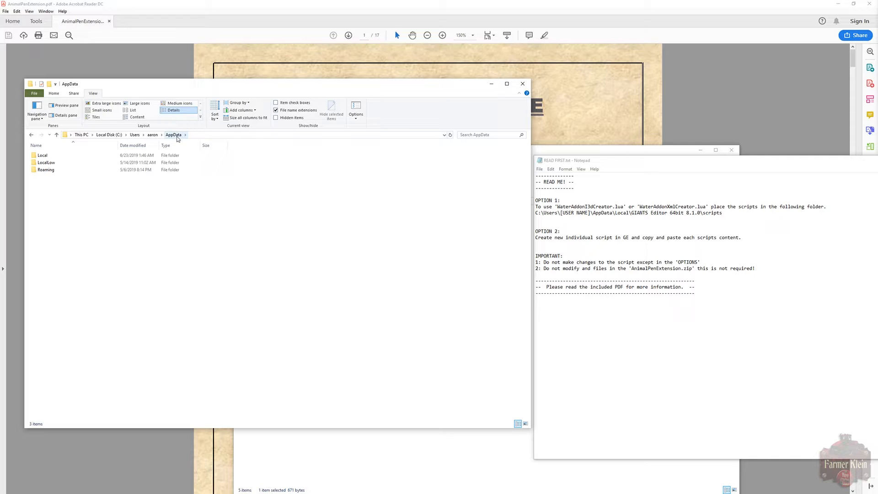
Open the scripts folder inside Local\GIANTS Editor 64bit 8.1.0.
double_click(49, 156)
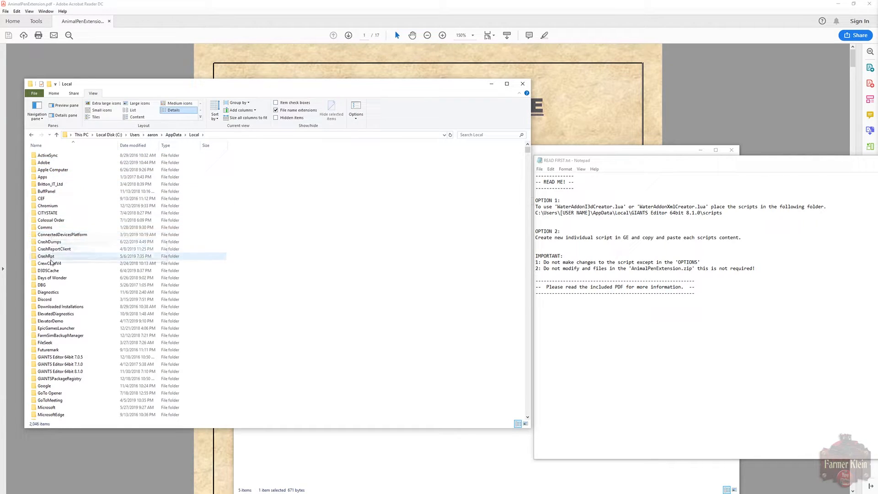
double_click(58, 371)
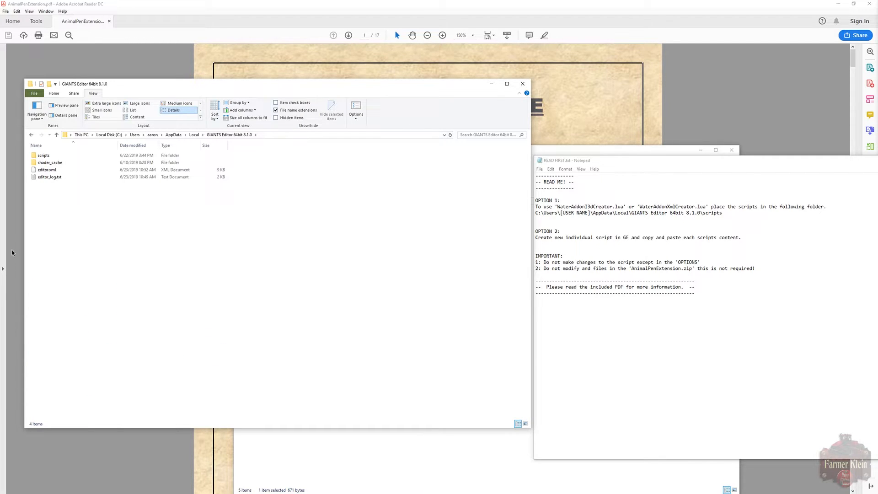
double_click(40, 159)
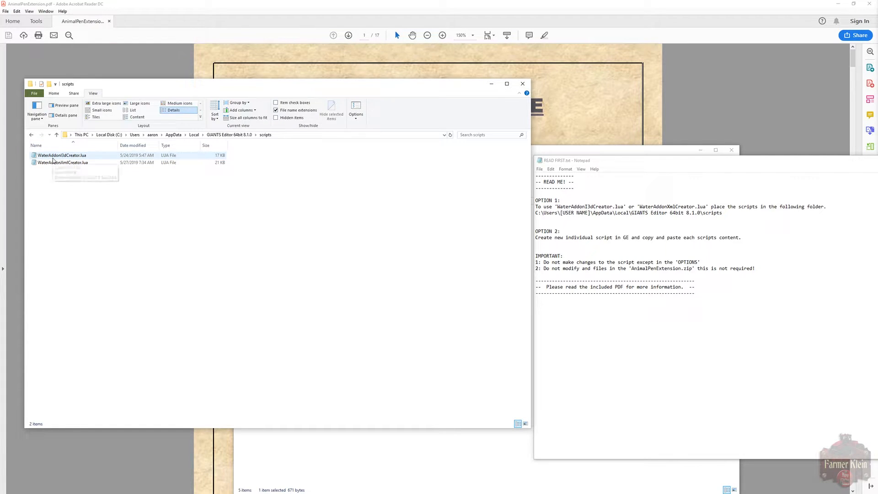
Copy WaterAddonI3dCreator.lua and WaterAddonXmlCreator.lua from AnimalPenExtension_Guide_EN into the GIANTS Editor scripts folder, replacing the existing files.
click(554, 152)
drag(305, 289, 259, 247)
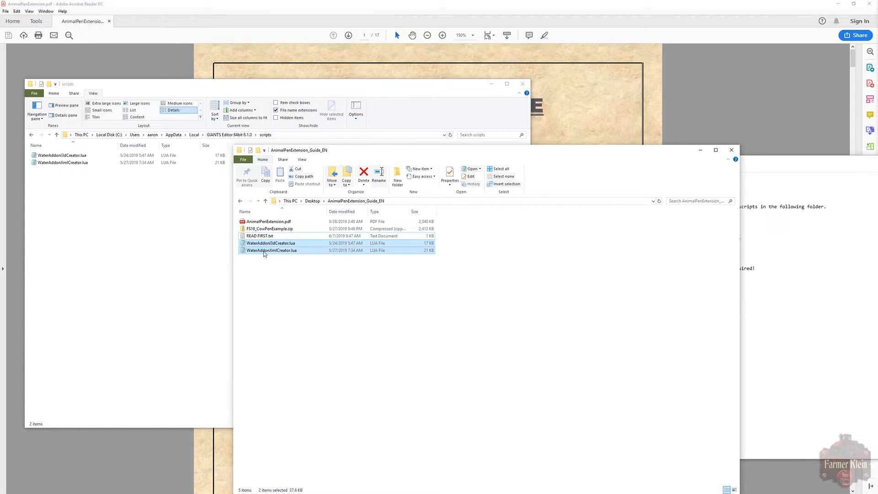
right_drag(264, 254, 201, 254)
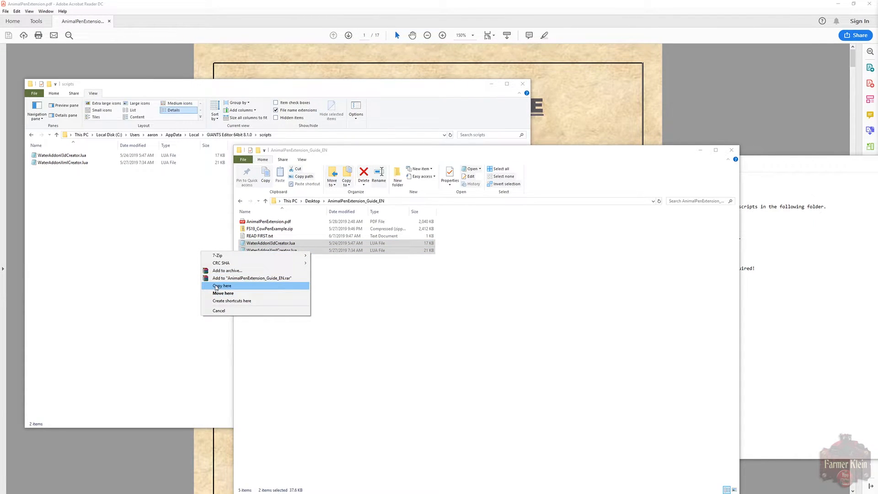
click(216, 285)
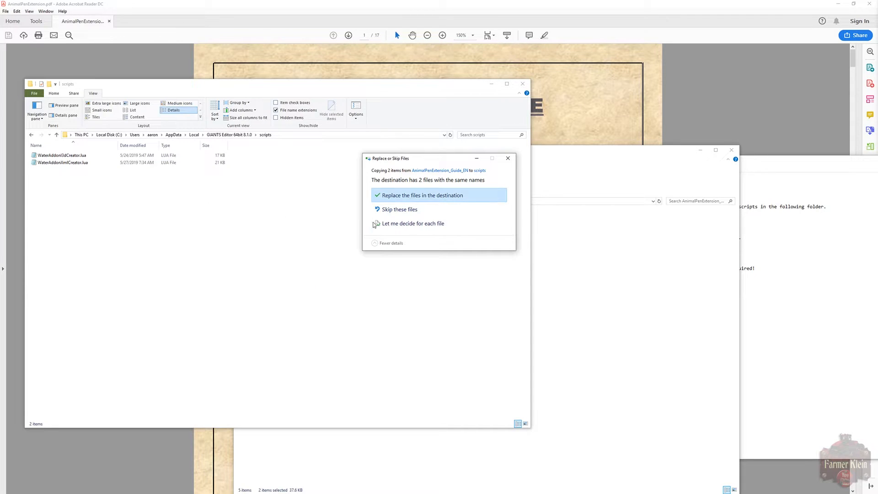
click(394, 195)
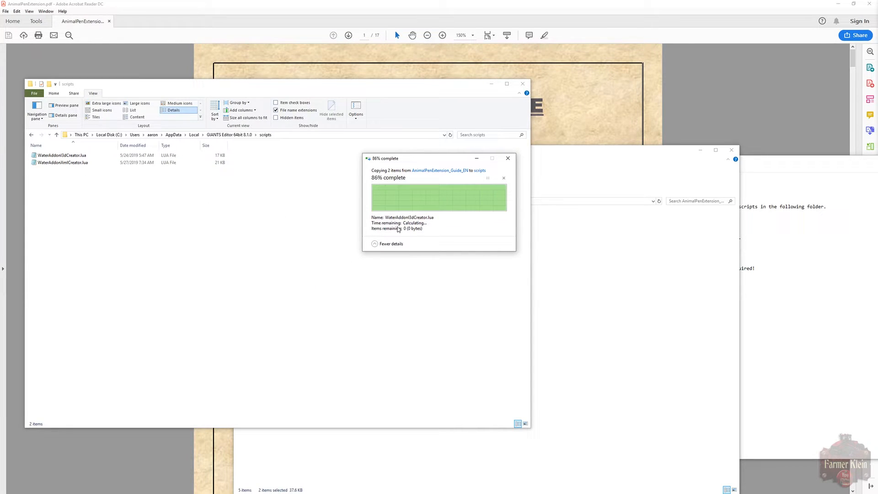
Close the scripts folder and READ FIRST.txt, and minimize the guide folder to return to the installation guide PDF.
click(522, 84)
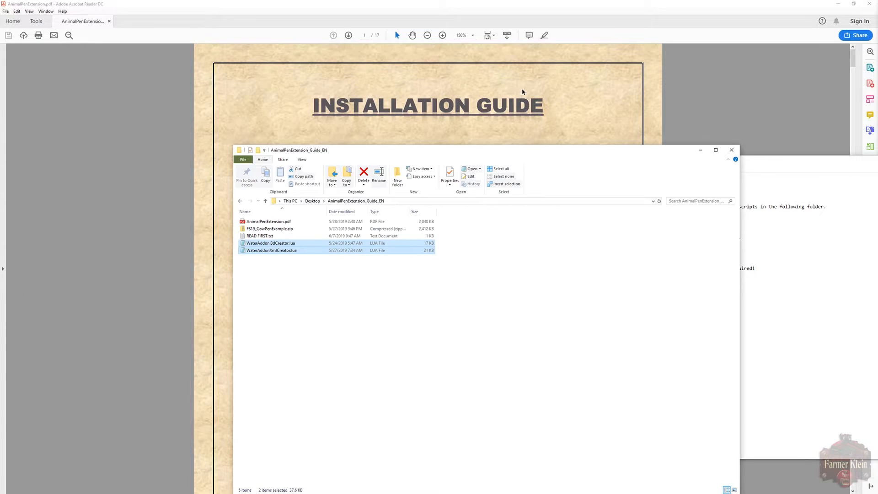
drag(743, 165, 597, 142)
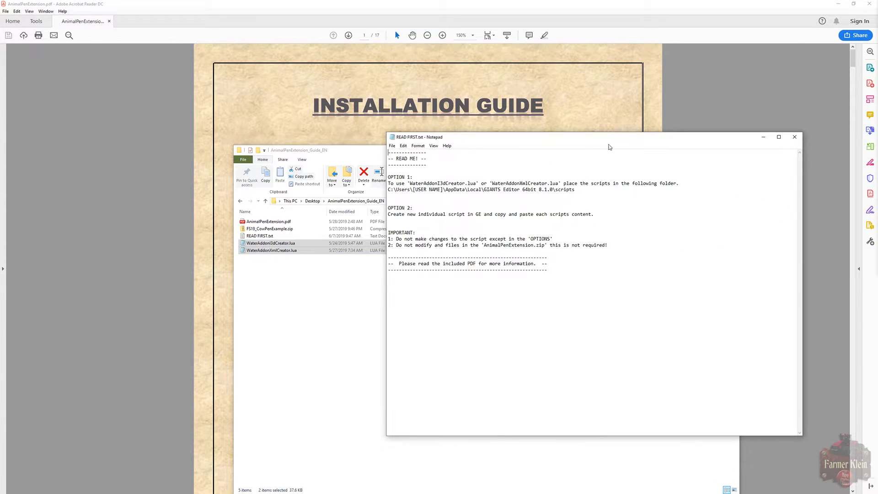
click(794, 142)
click(532, 298)
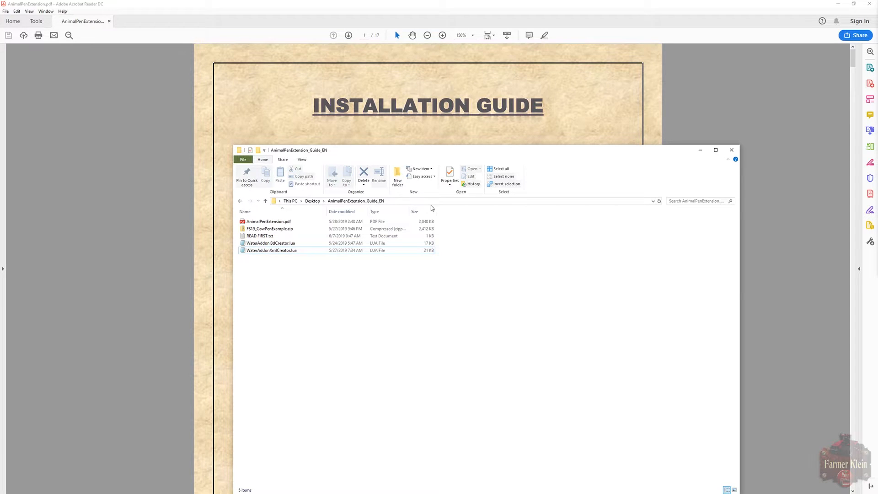
click(700, 150)
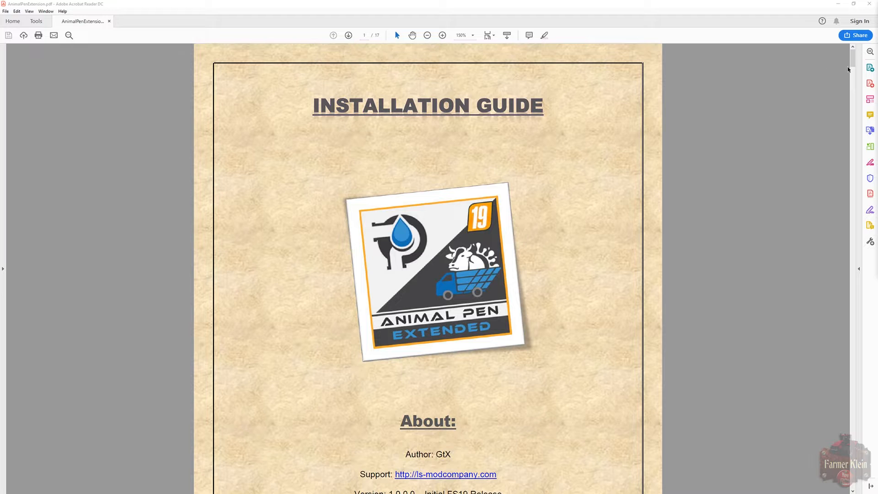
Look through the installation guide's Global, Chicken, Milk and Water Addon sections and the helper script pages up to Prepare Mod (1).
drag(852, 64, 843, 116)
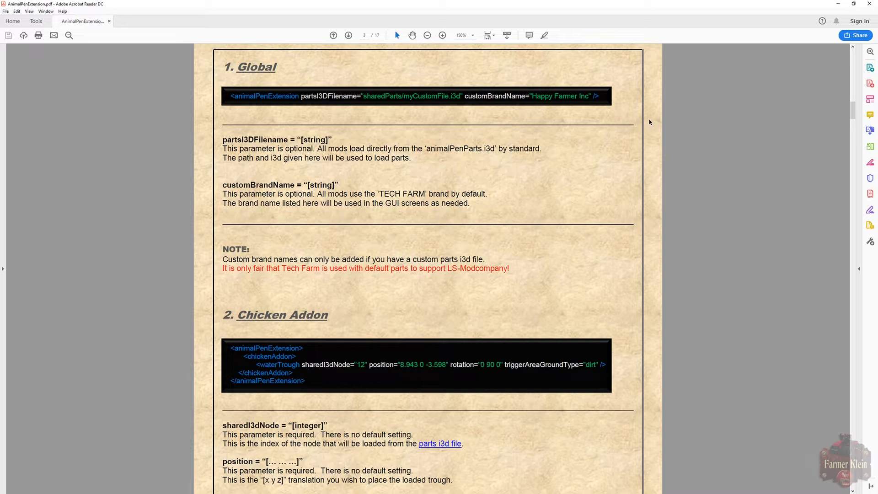
scroll(557, 165, down, 3)
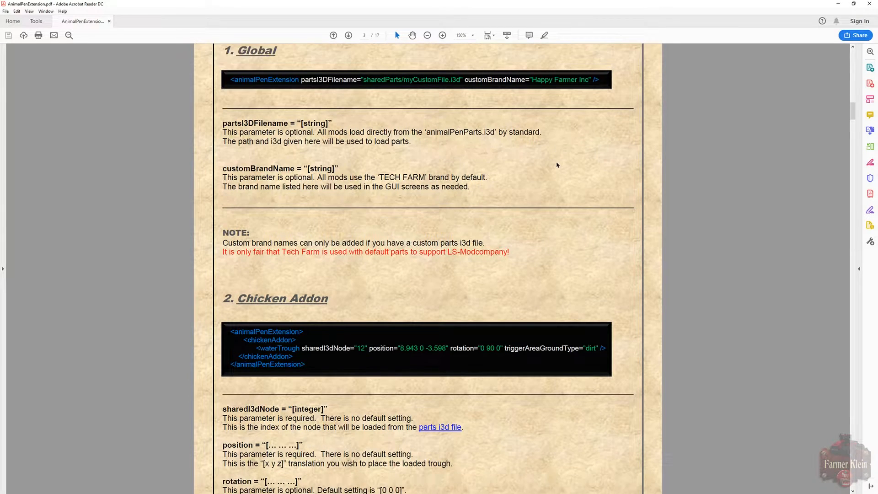
scroll(557, 165, down, 7)
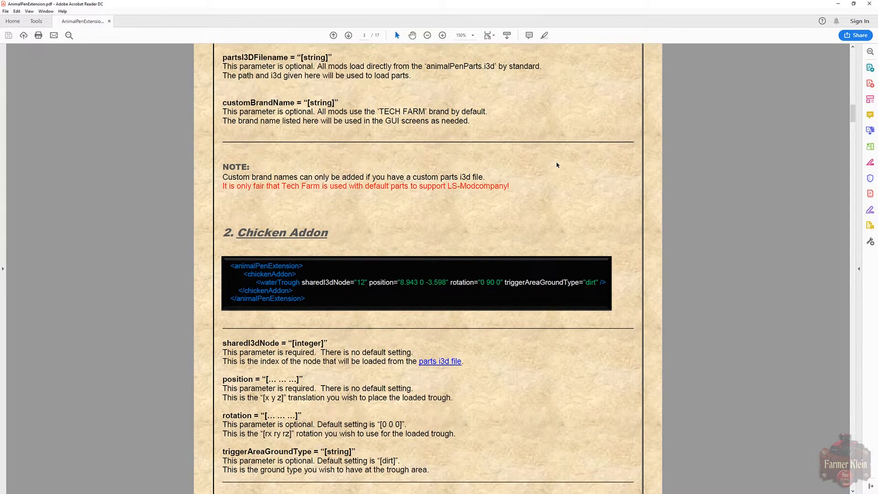
scroll(556, 163, down, 8)
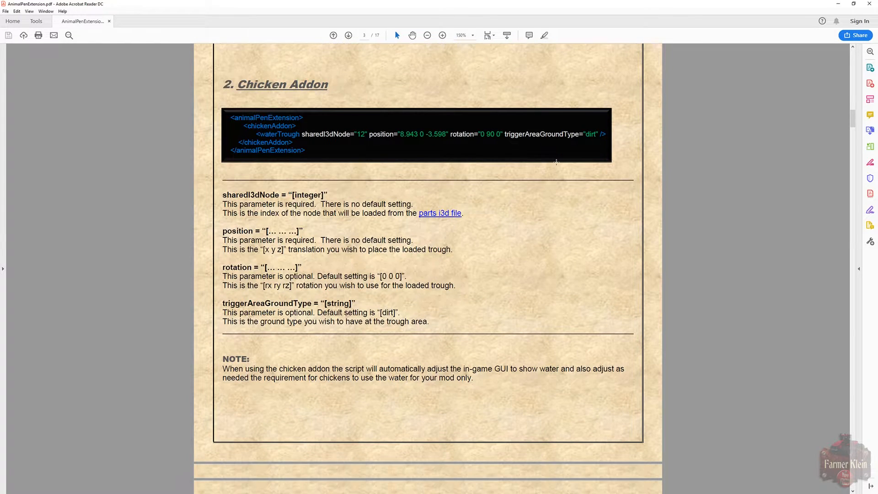
scroll(557, 165, down, 2)
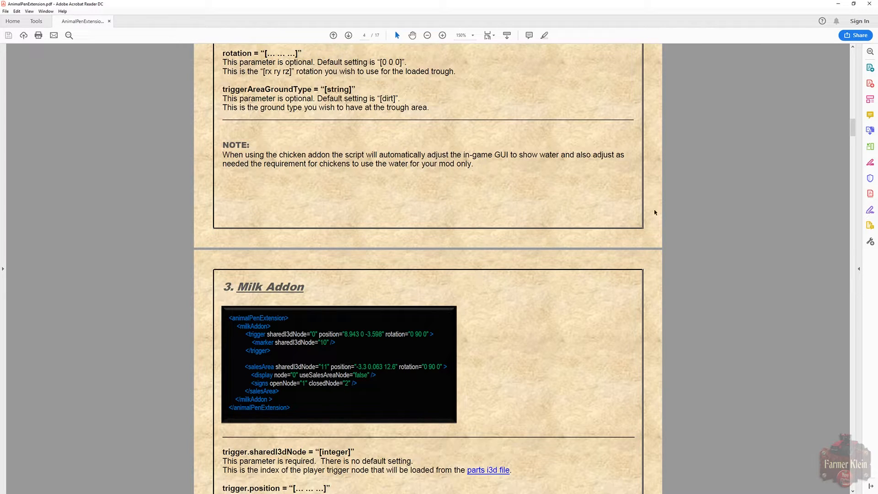
drag(853, 129, 857, 165)
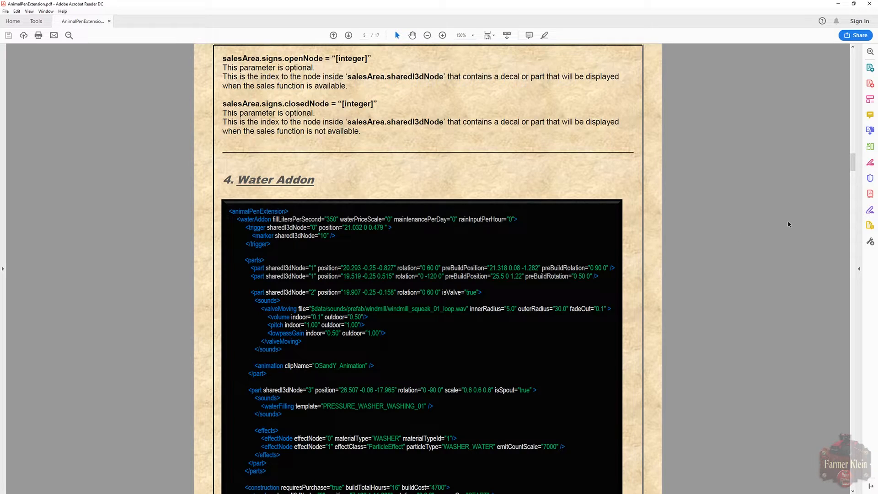
drag(854, 167, 799, 258)
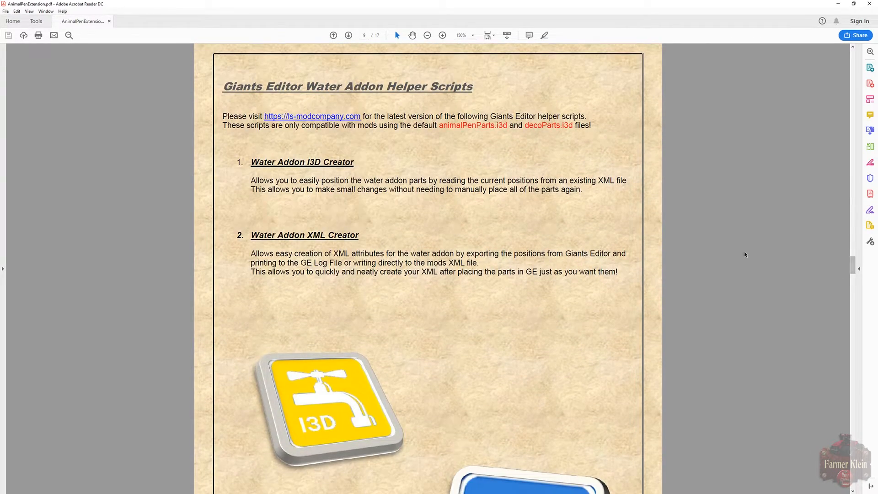
scroll(558, 252, down, 3)
scroll(561, 254, down, 12)
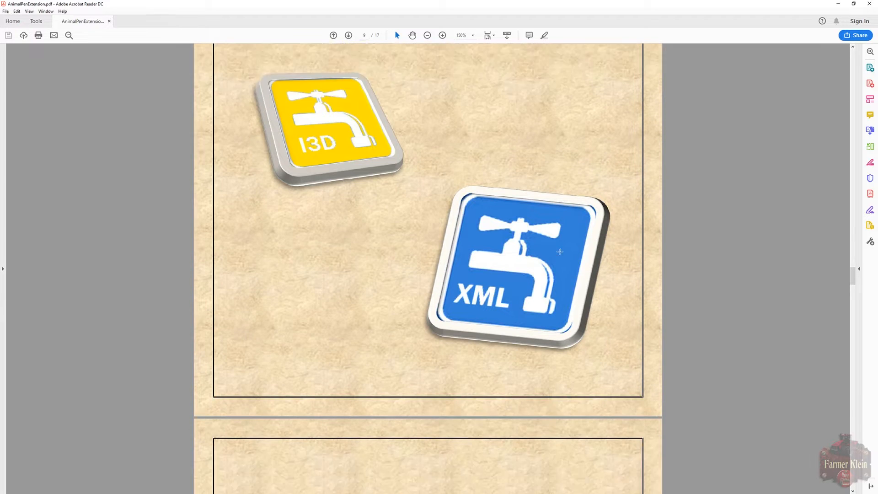
scroll(559, 252, down, 12)
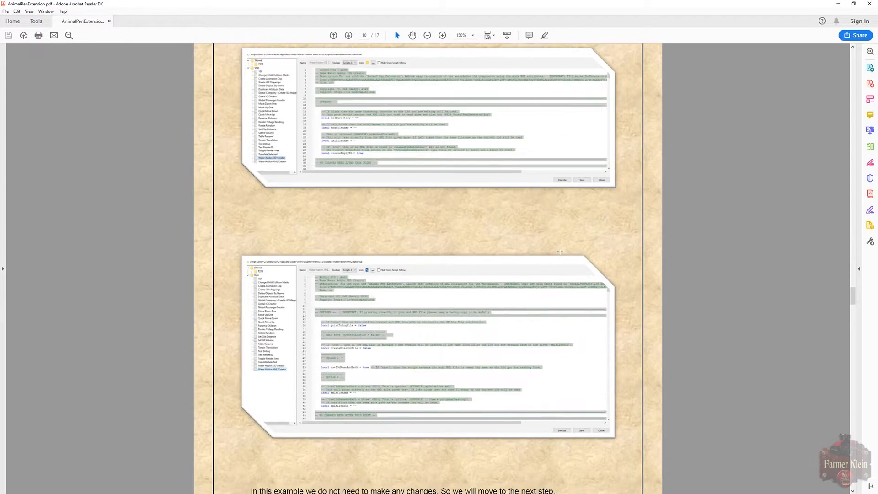
scroll(560, 251, down, 2)
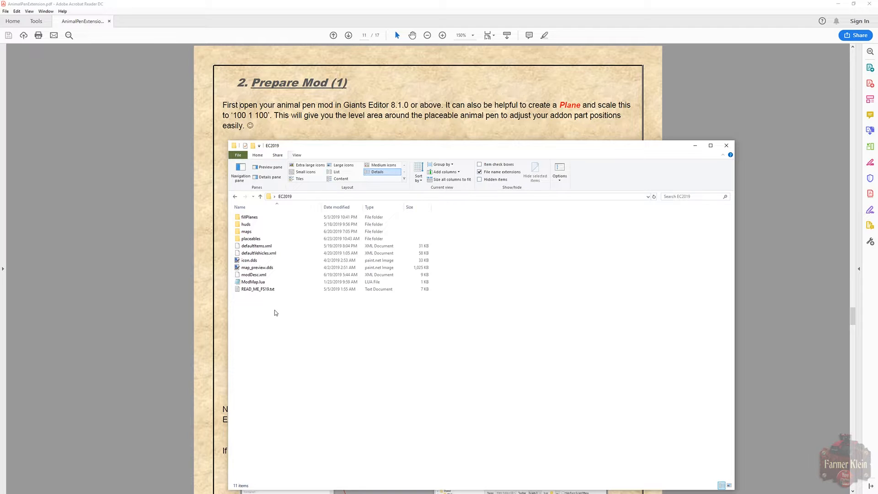
Open placeables\CowPenEC in the EC2019 mod folder and locate husbandryCowLarge.i3d and husbandryCowLarge.xml.
double_click(250, 240)
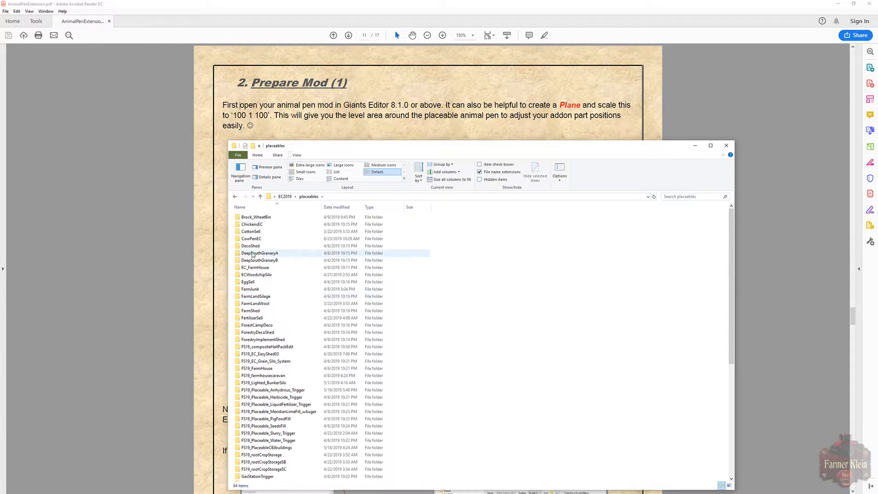
double_click(249, 238)
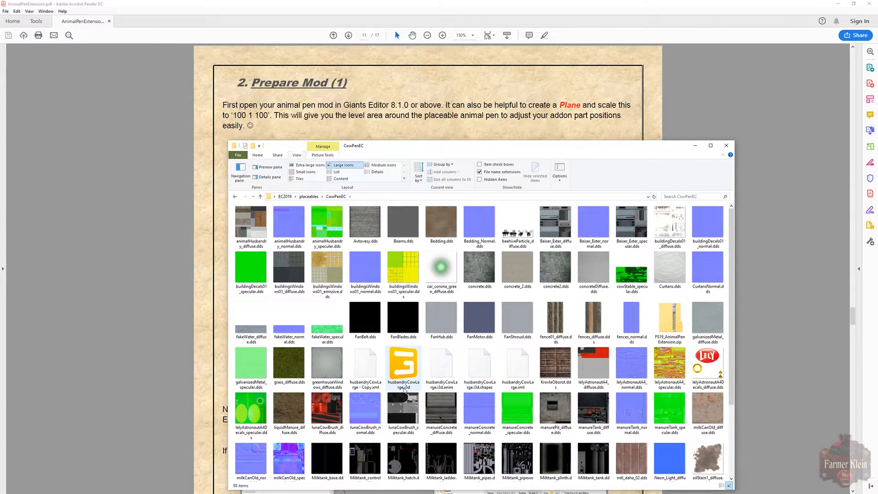
click(405, 361)
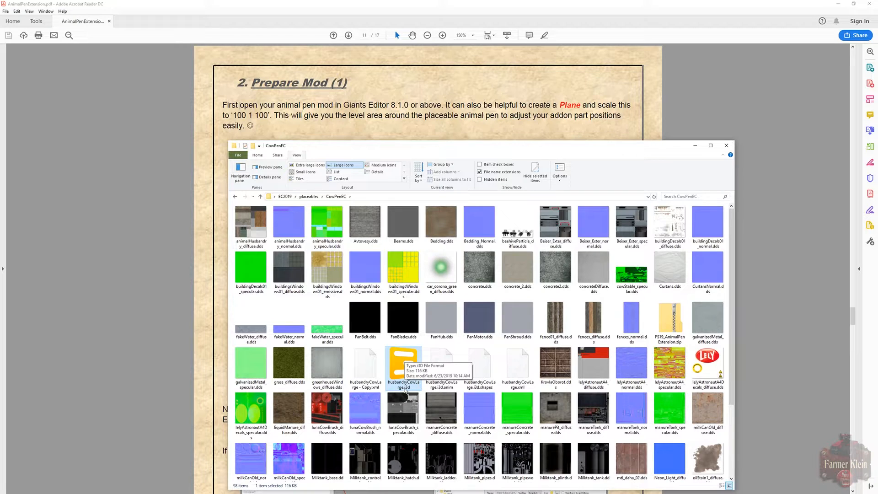
click(514, 376)
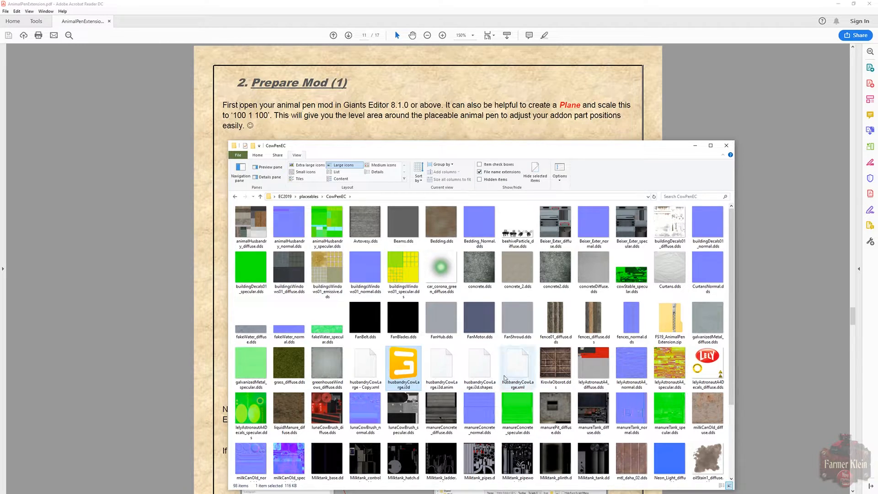
click(409, 375)
click(508, 377)
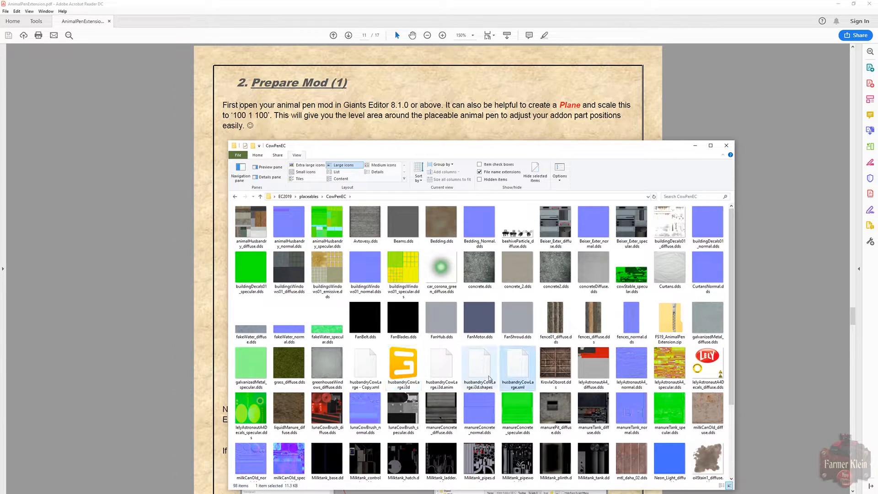
click(413, 375)
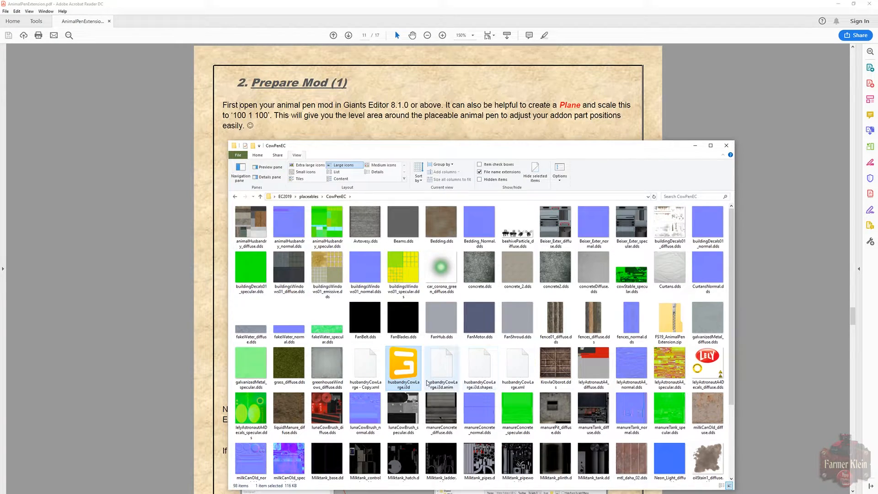
Open husbandryCowLarge.i3d in GIANTS Editor 8.1.0.
double_click(415, 378)
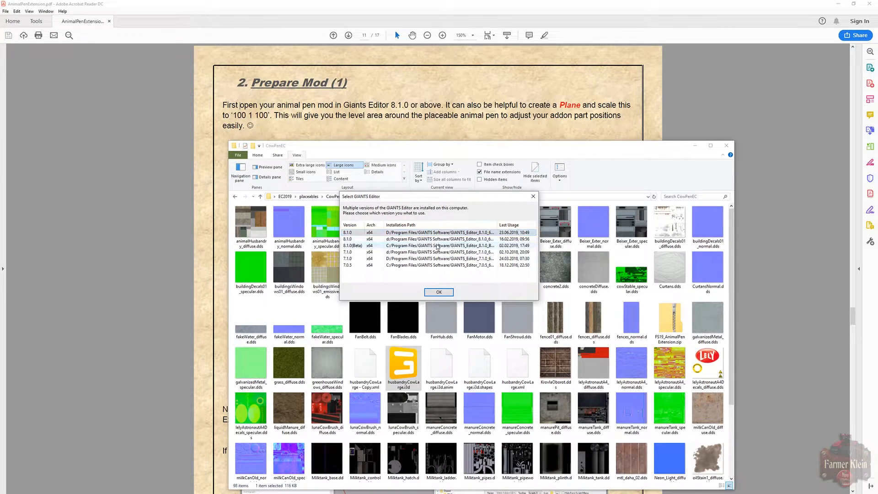
click(438, 292)
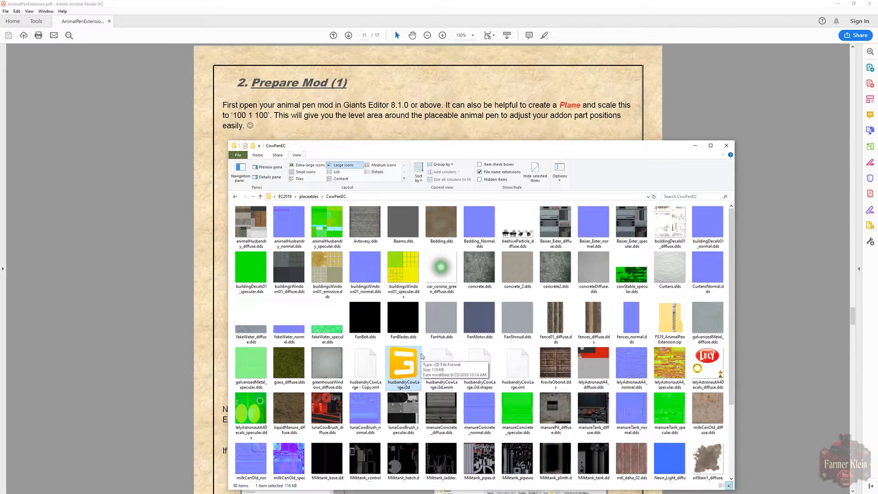
key(Return)
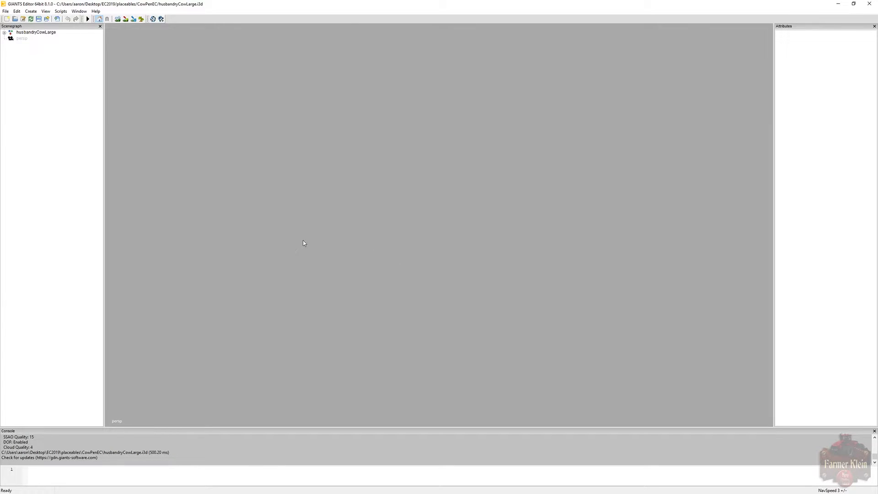
Examine the cow pen model in the viewport, from the barn and fences to the trough beside the feeding shed.
alt+drag(393, 233, 536, 197)
scroll(535, 203, down, 2)
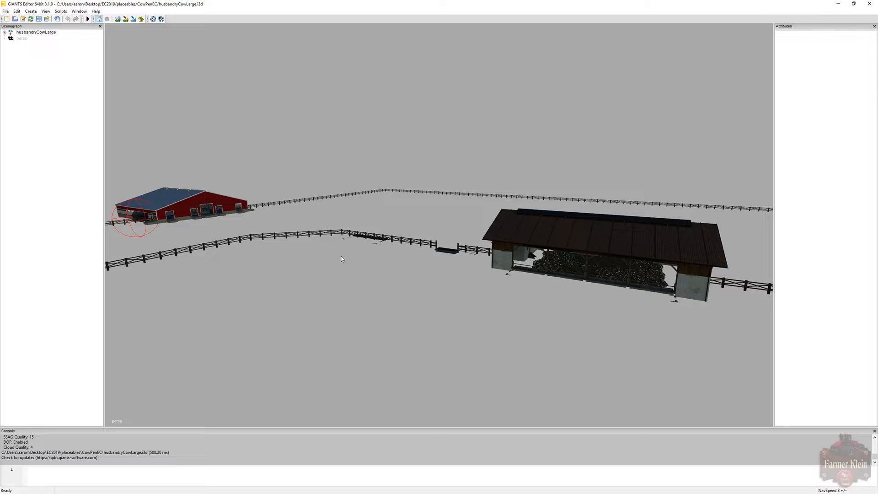
mouse_move(342, 256)
alt+mouse_down()
mouse_move(412, 265)
mouse_move(315, 252)
mouse_move(349, 247)
mouse_move(352, 189)
mouse_move(338, 305)
mouse_move(350, 237)
mouse_move(347, 255)
alt+mouse_up()
scroll(346, 258, up, 10)
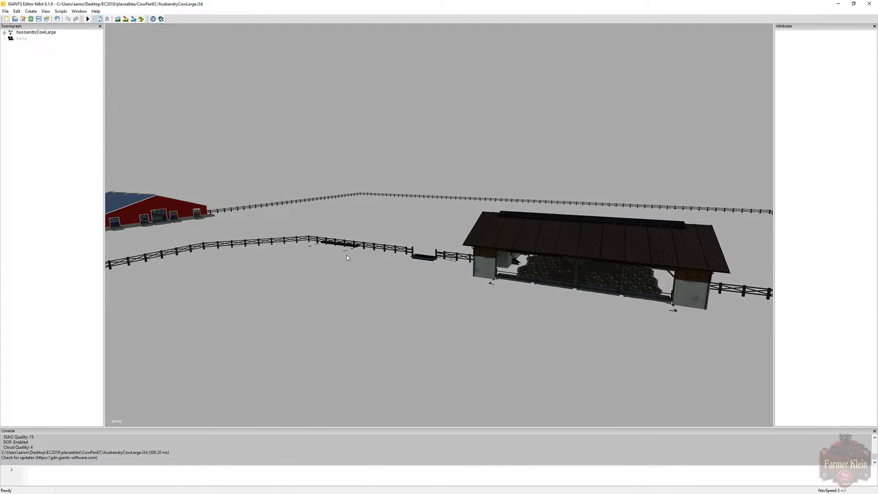
scroll(346, 258, up, 10)
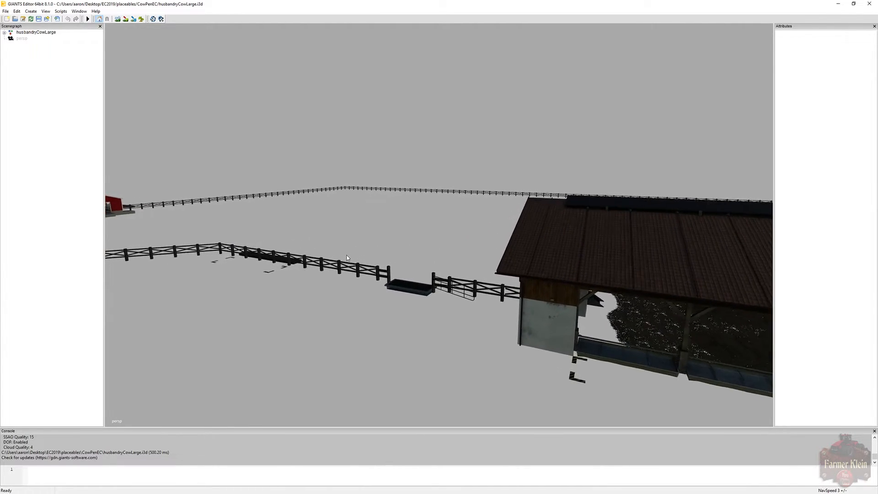
scroll(347, 257, up, 10)
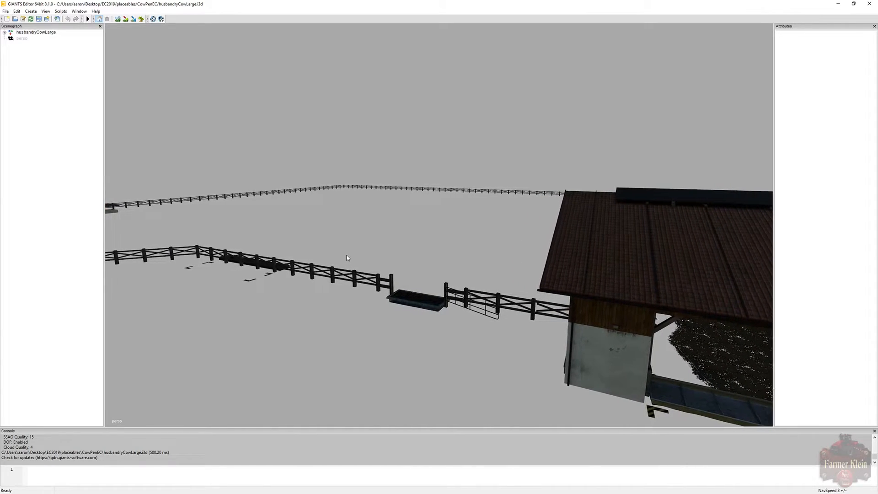
scroll(347, 258, up, 3)
scroll(347, 258, down, 5)
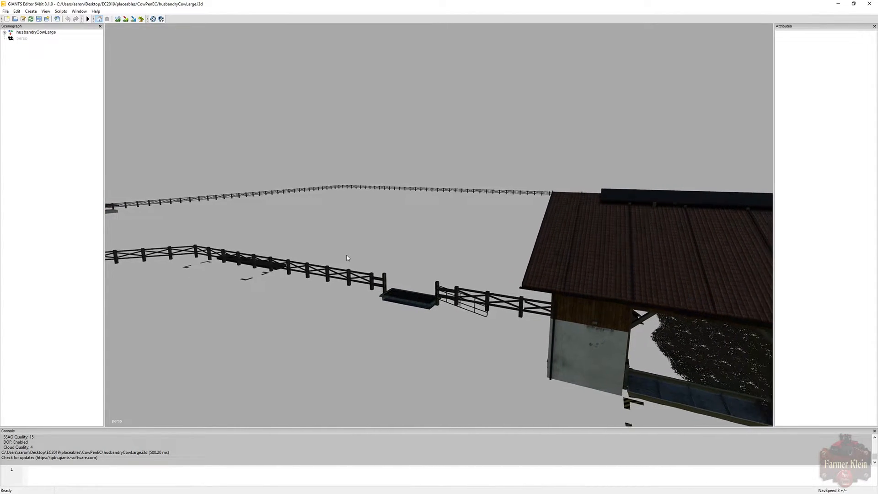
scroll(347, 258, down, 4)
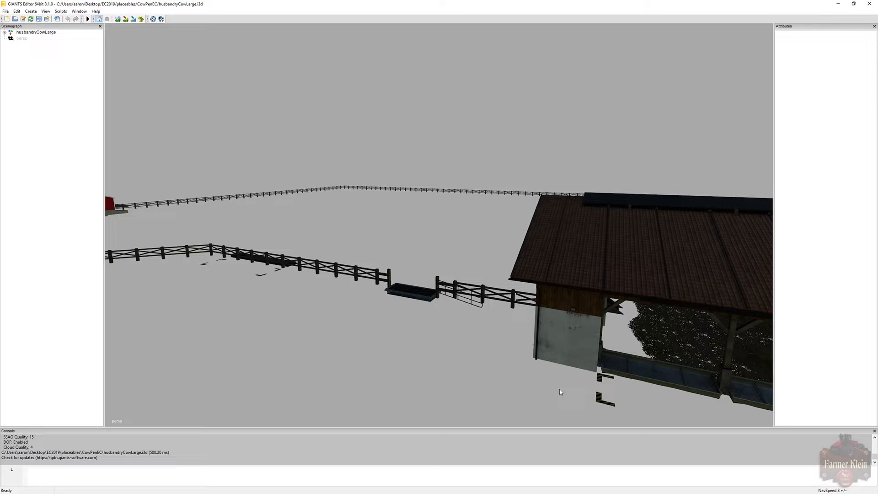
Raise the camera navigation speed to 10 and move in close to the trough at the fence.
key(plus)
scroll(513, 372, up, 10)
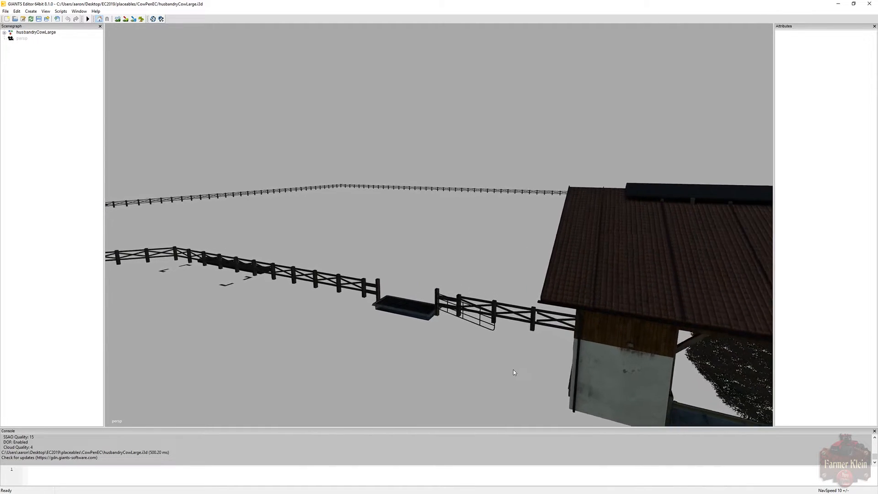
scroll(513, 372, up, 8)
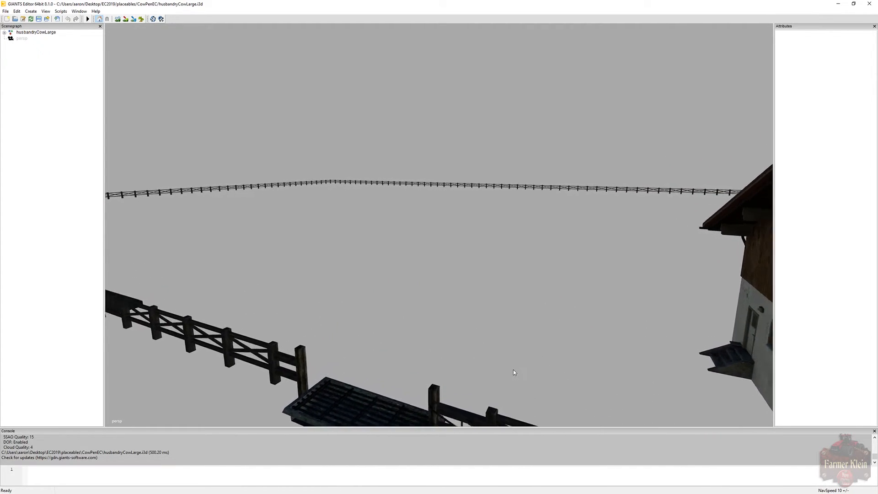
Lower the camera navigation speed to 3 and frame the fence line with both troughs between the red barn and the shed.
scroll(513, 373, down, 5)
scroll(514, 372, down, 10)
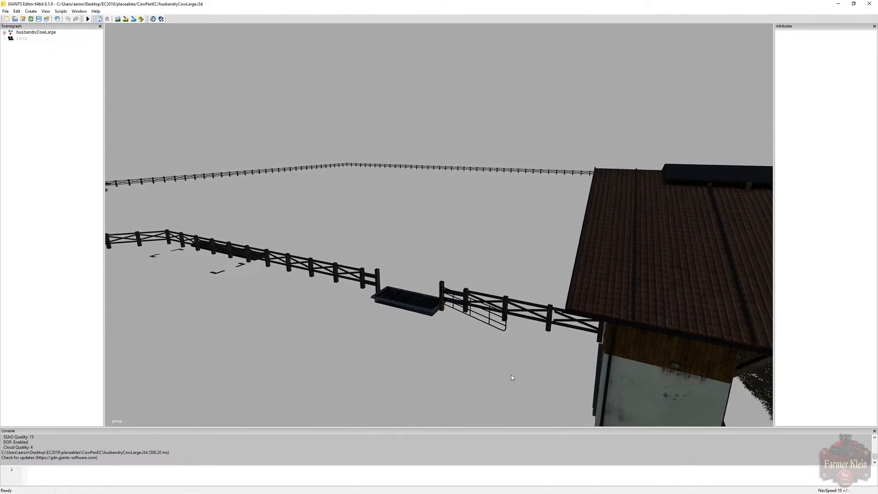
scroll(512, 377, down, 8)
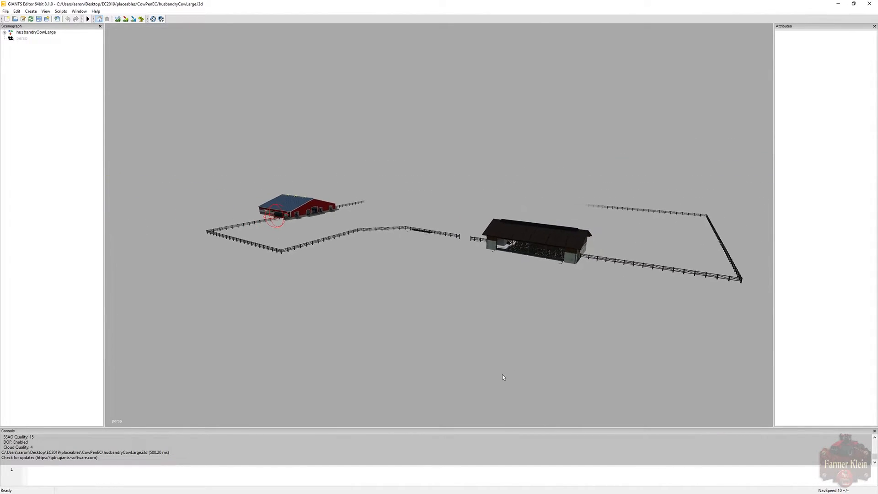
scroll(503, 374, up, 10)
scroll(504, 371, up, 5)
scroll(505, 371, down, 4)
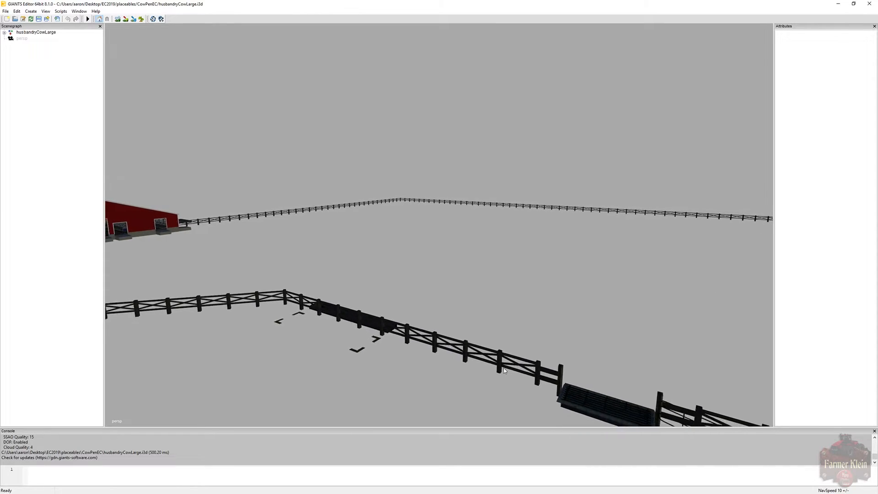
key(minus)
key(minus)
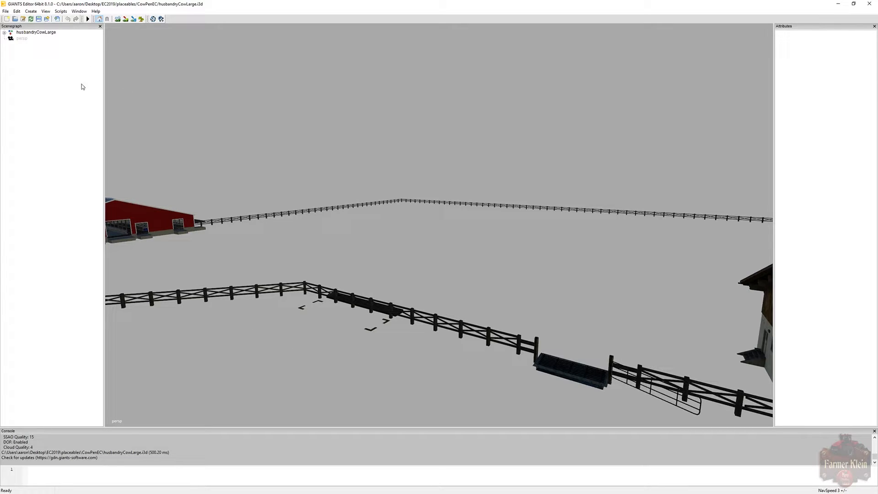
Narrow the Scenegraph and Attributes areas to enlarge the viewport, and expand the husbandryCowLarge group.
drag(104, 86, 74, 92)
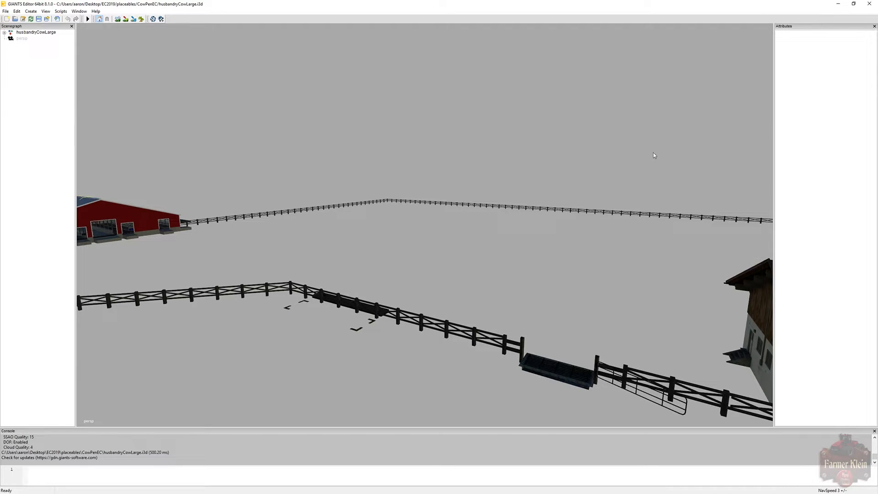
drag(772, 156, 805, 157)
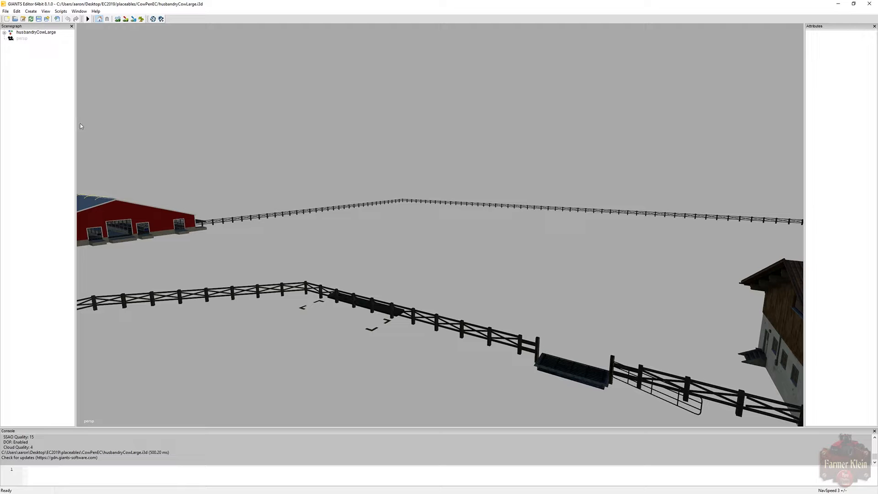
click(5, 33)
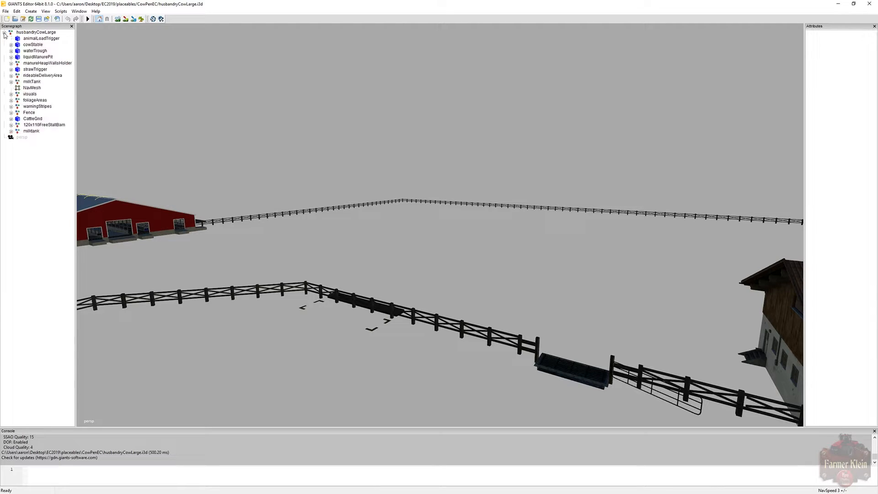
Inspect the waterTrough node with its child objects and the husbandryCowLarge root group, and clear the selection.
click(35, 52)
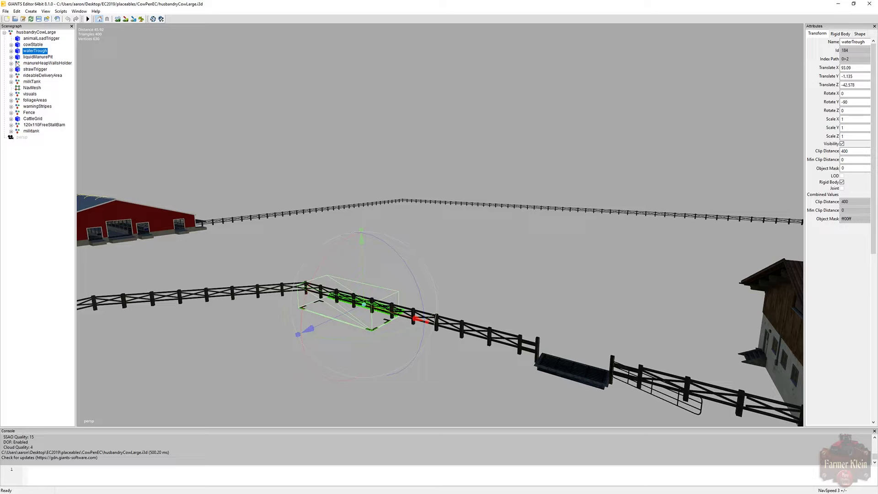
click(12, 53)
click(12, 51)
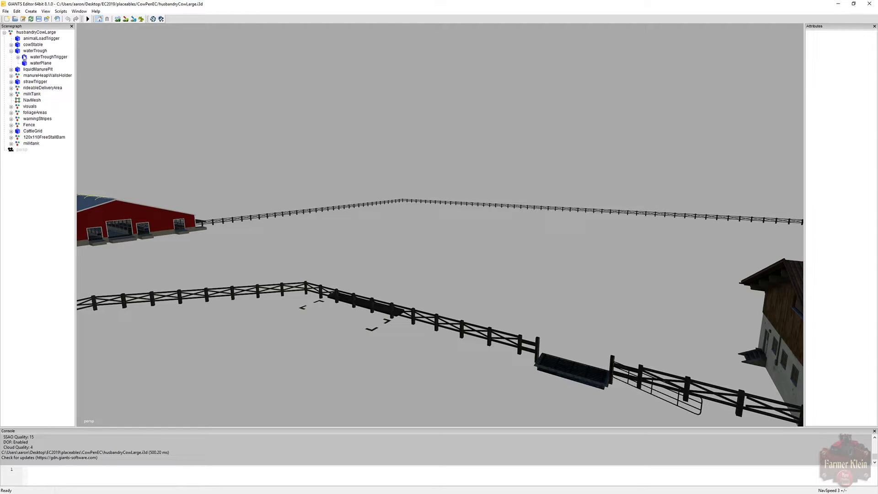
click(30, 52)
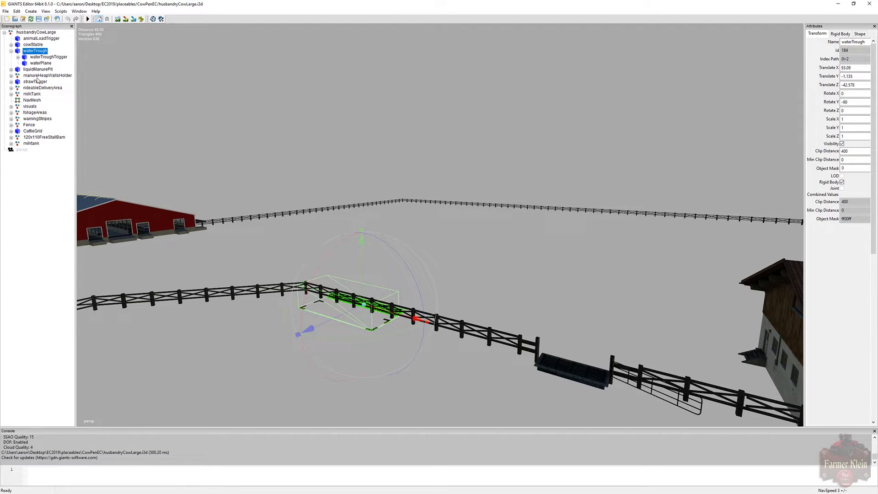
click(30, 33)
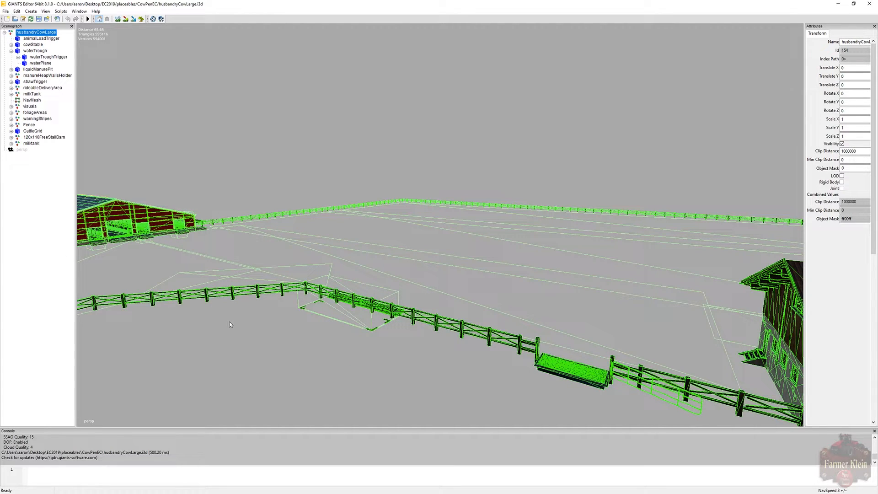
click(47, 203)
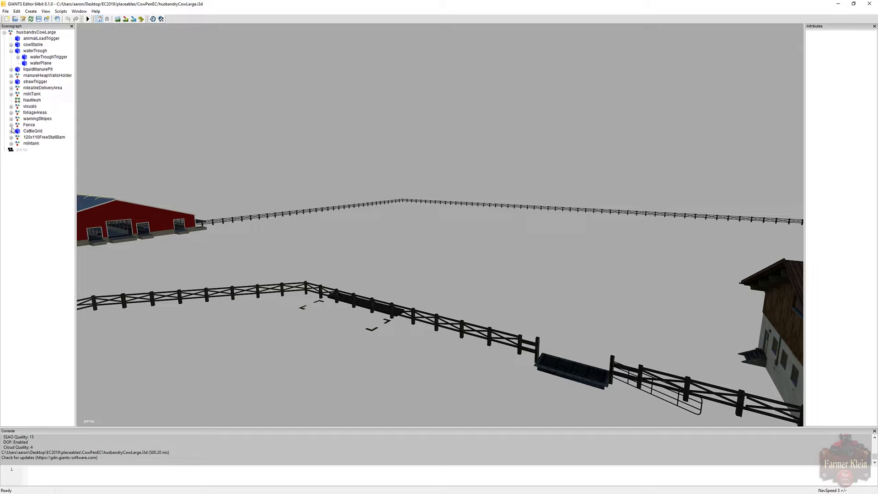
Check the Prepare Mod (1) instructions in the AnimalPenExtension PDF, and create a plane primitive back in GIANTS Editor.
key(alt+Tab)
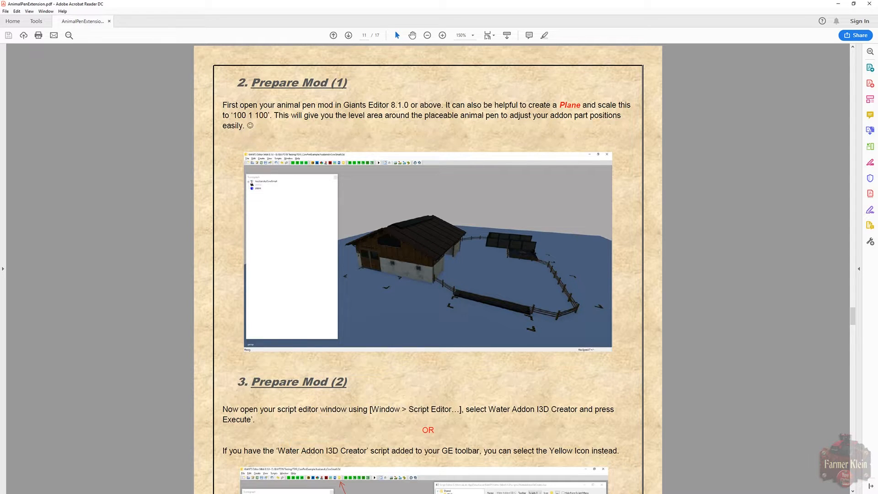
key(alt+Tab)
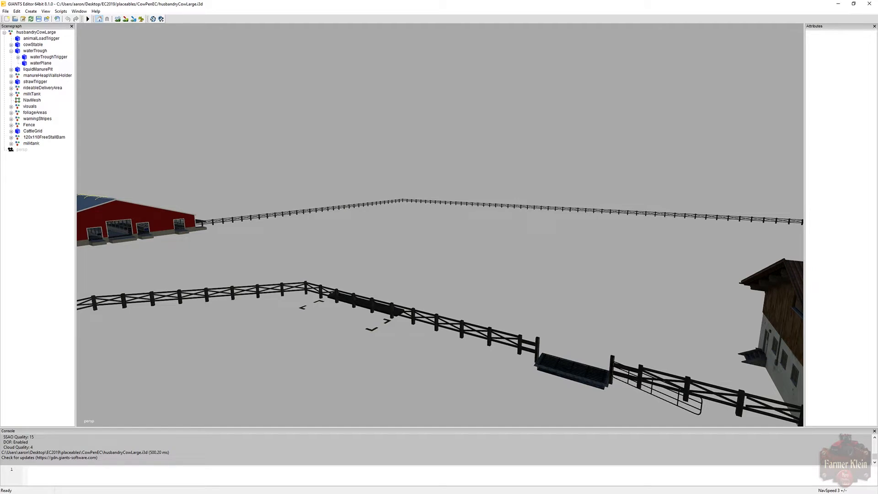
click(31, 11)
mouse_move(45, 64)
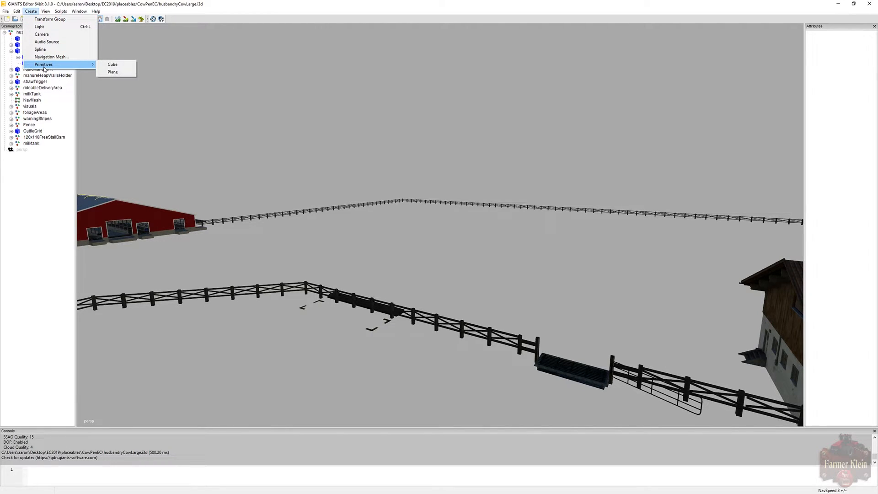
click(113, 72)
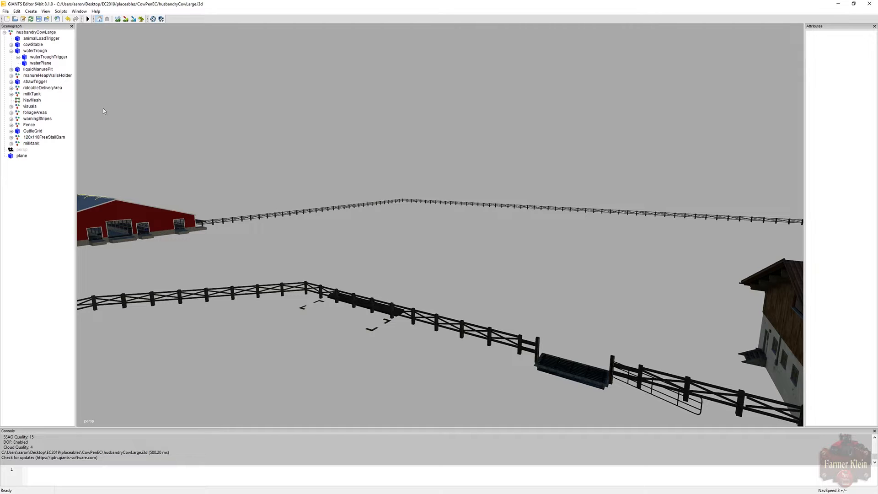
Move the new plane away from the origin to about X 53.3, Y 0.96, Z -0.6.
click(26, 157)
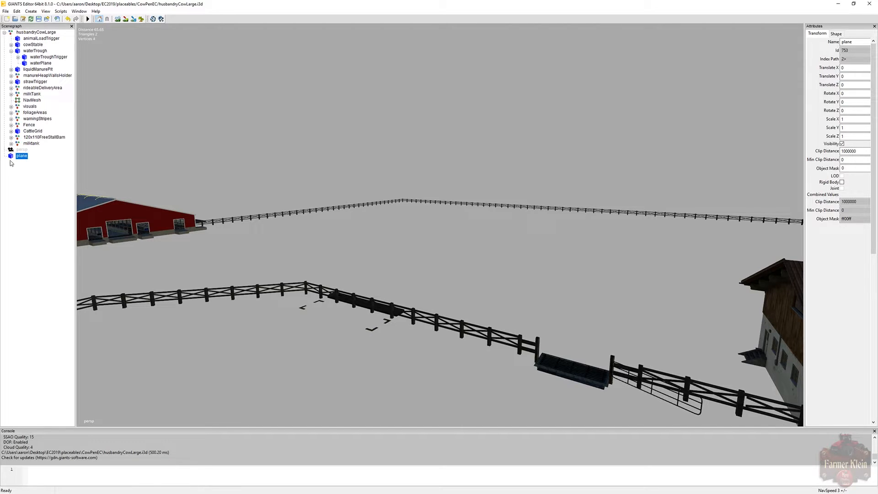
alt+drag(159, 162, 426, 167)
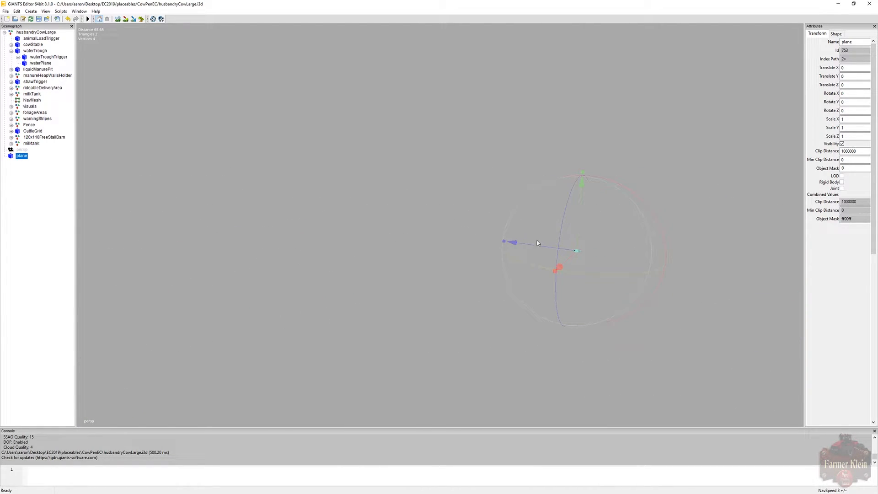
drag(567, 258, 334, 403)
alt+drag(470, 397, 429, 434)
drag(566, 252, 478, 270)
click(499, 265)
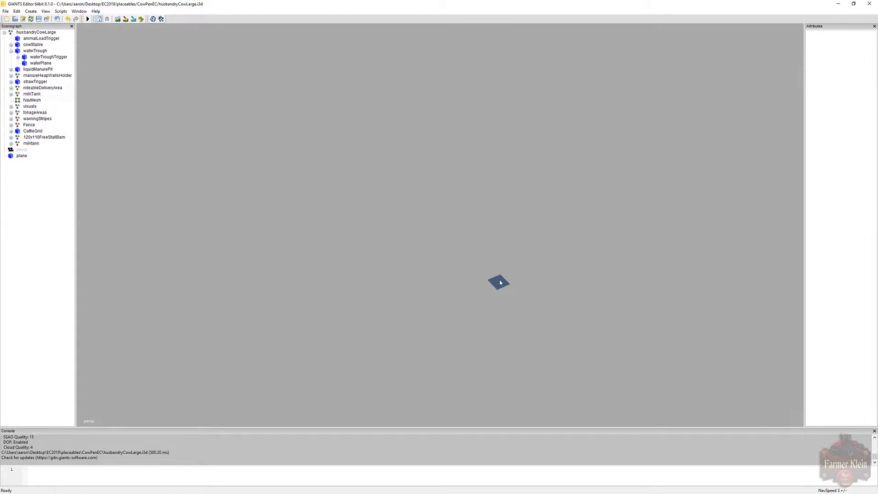
click(23, 156)
drag(502, 257, 466, 287)
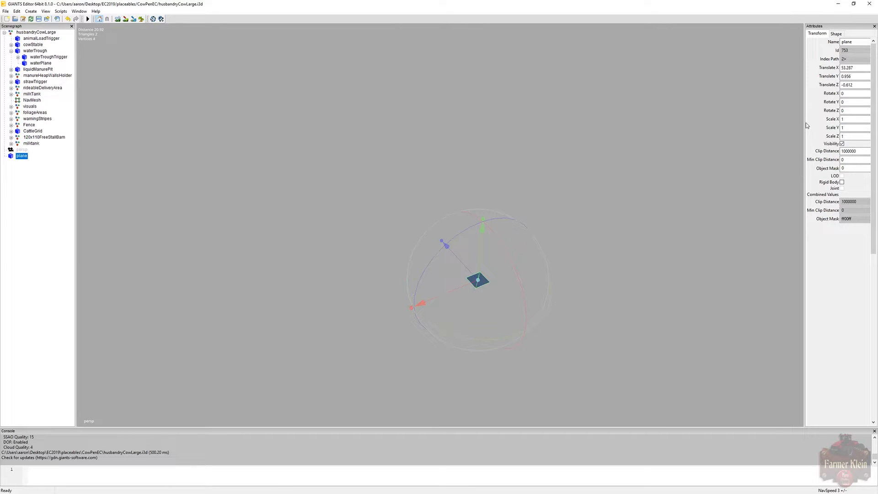
Scale the plane to 100 in X and 500 in Z.
drag(804, 124, 792, 125)
click(834, 118)
text(00)
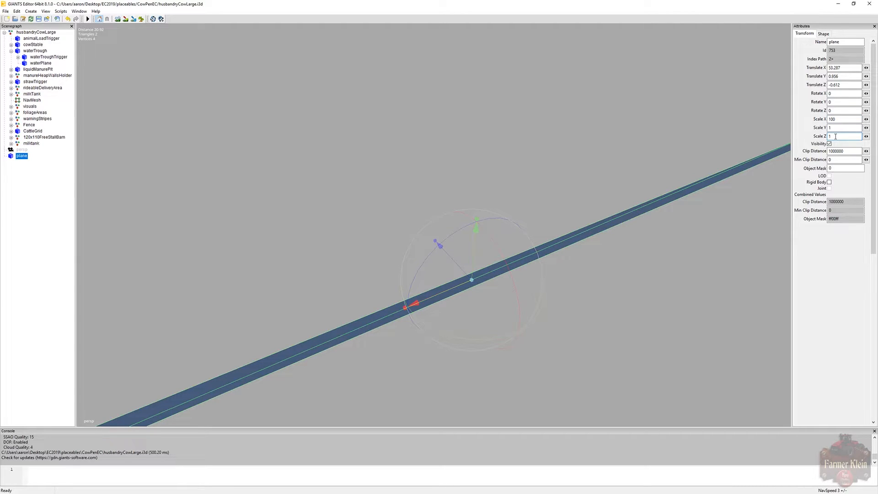
key(BackSpace)
text(500)
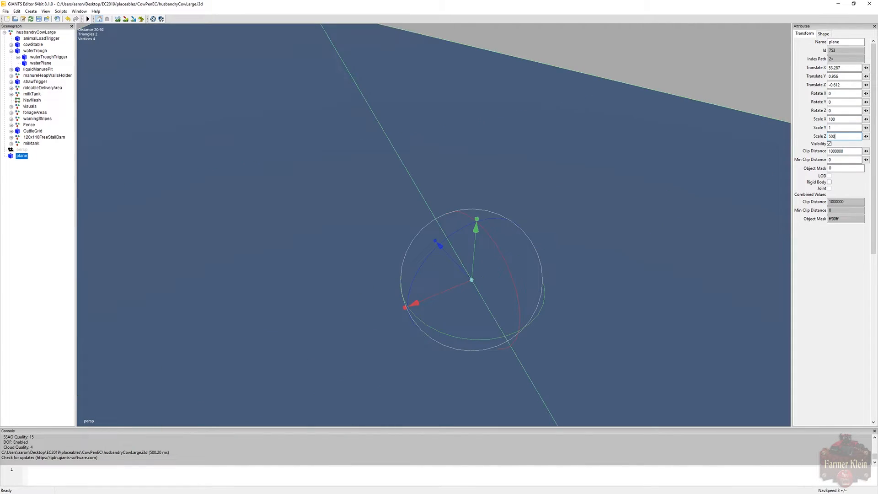
Shift the plane under the cow pen to about X 124.9 and lower it to about Y -1.7.
alt+drag(706, 114, 636, 129)
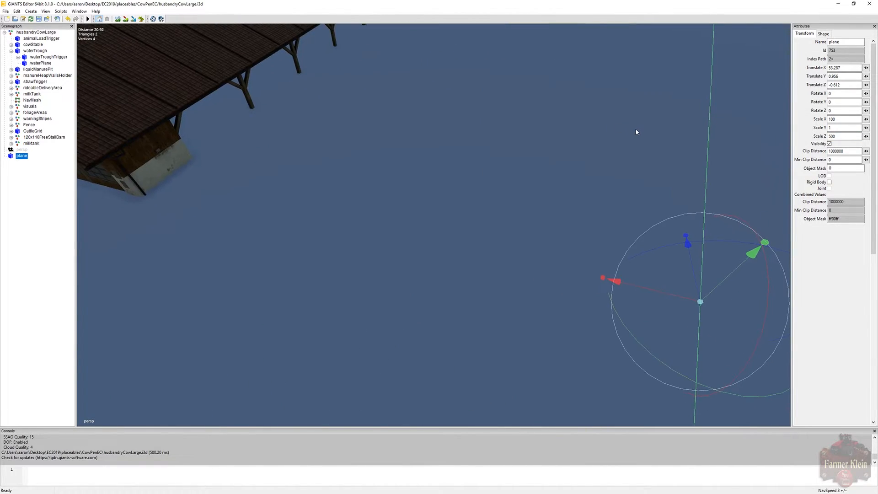
drag(665, 288, 289, 177)
alt+drag(455, 253, 363, 206)
drag(572, 339, 425, 90)
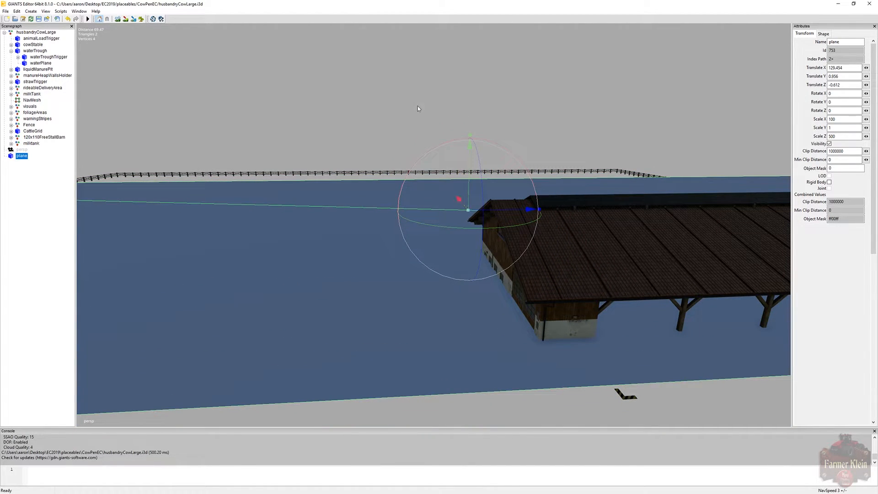
alt+drag(385, 247, 484, 210)
mouse_move(560, 186)
mouse_down()
mouse_move(572, 226)
mouse_move(572, 191)
mouse_up()
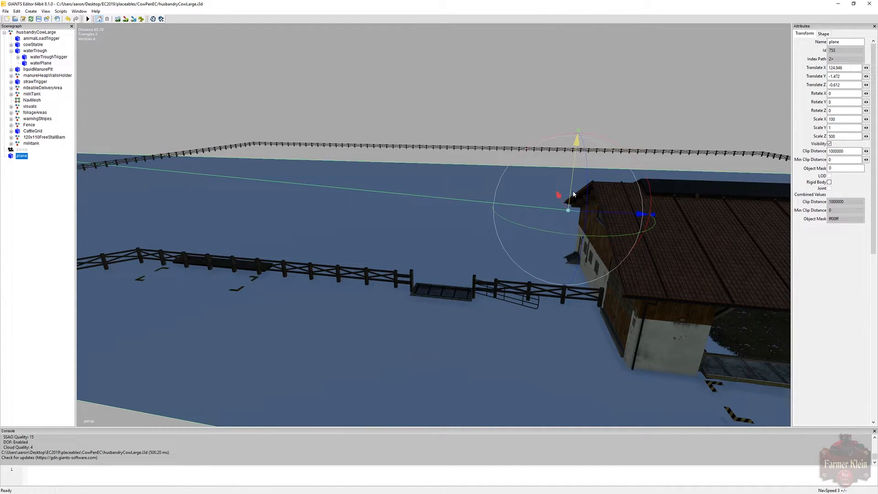
Examine the plane's height against the fence posts, the water trough and the striped ground markers.
alt+drag(469, 346, 447, 341)
key(w)
key(a)
key(w)
key(a)
alt+drag(446, 338, 439, 339)
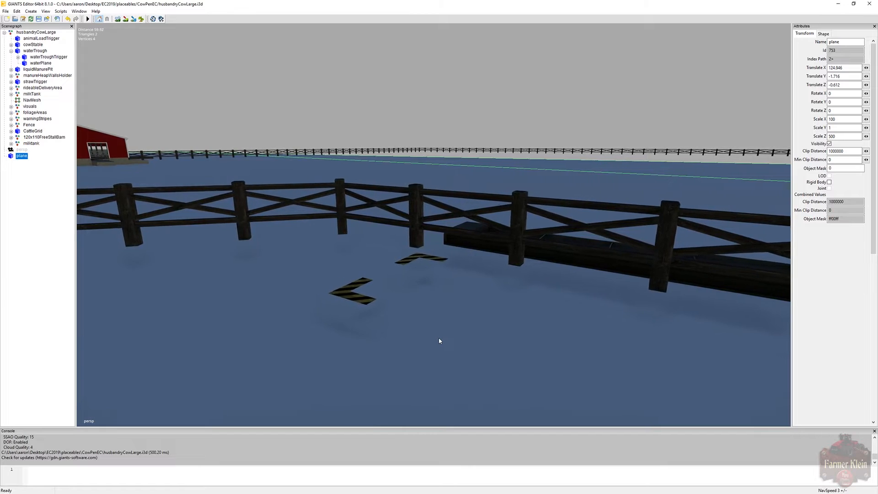
key(w)
key(a)
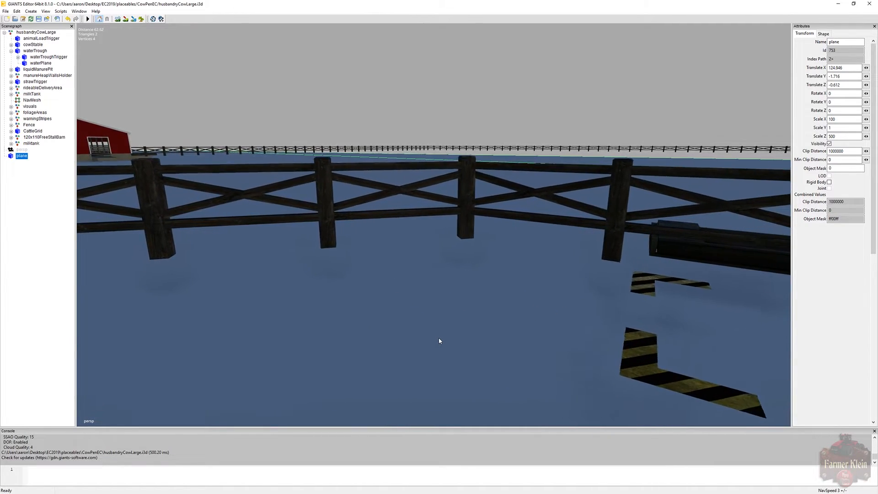
key(w)
key(a)
alt+drag(438, 338, 575, 315)
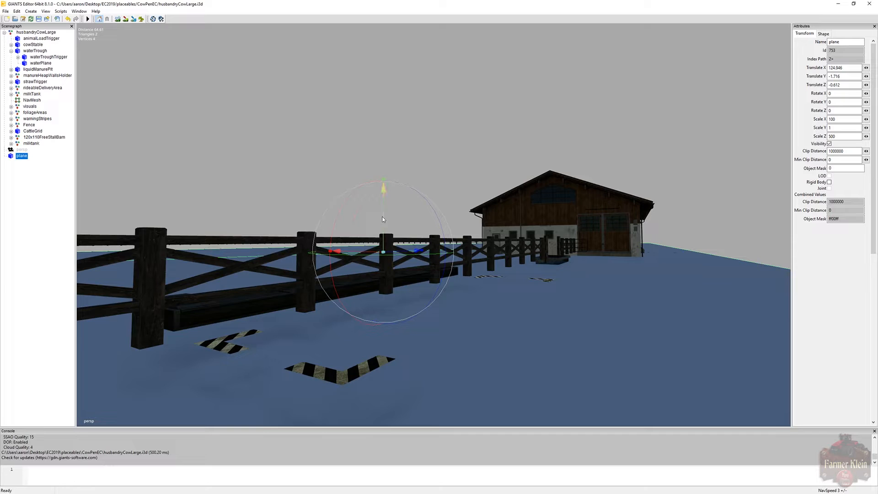
Raise the plane towards ground level, trying Translate Y values of -1.5 and -1.3 and setting it to -1.1.
drag(384, 220, 386, 218)
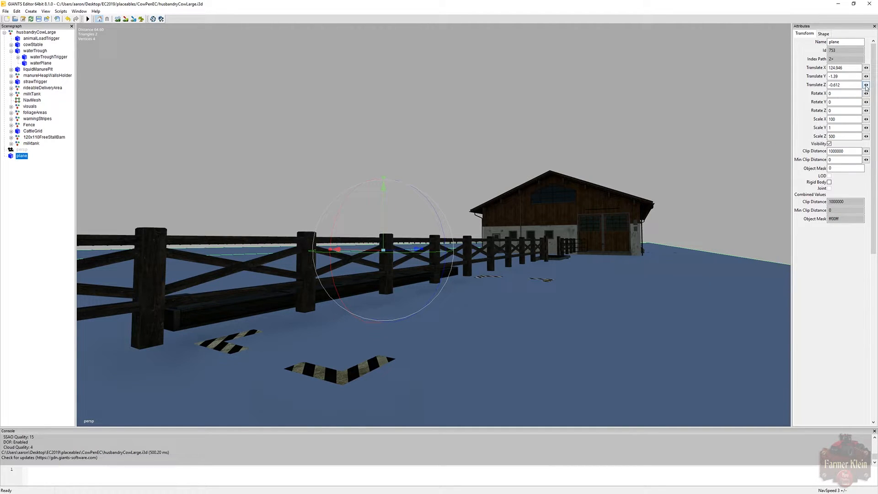
click(868, 77)
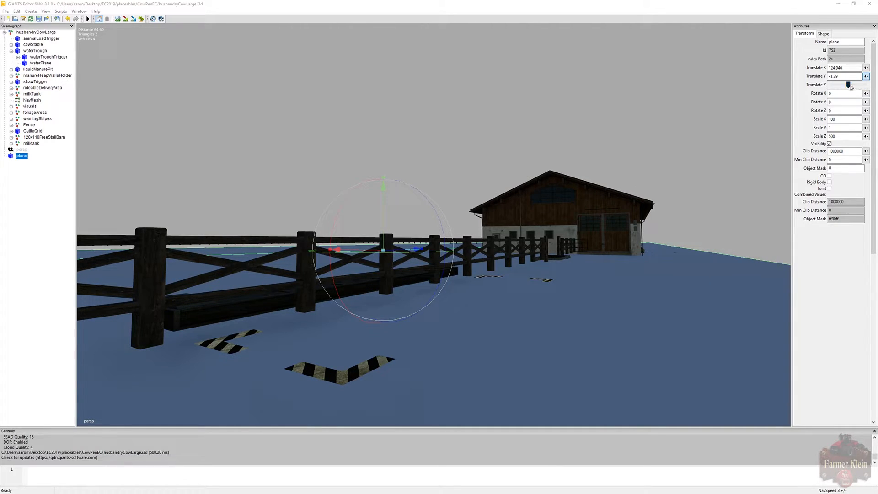
click(843, 76)
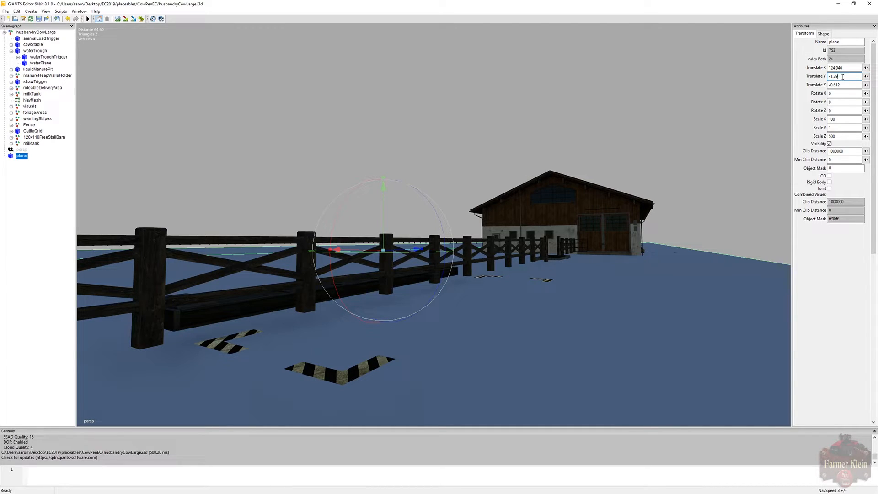
text(1.5)
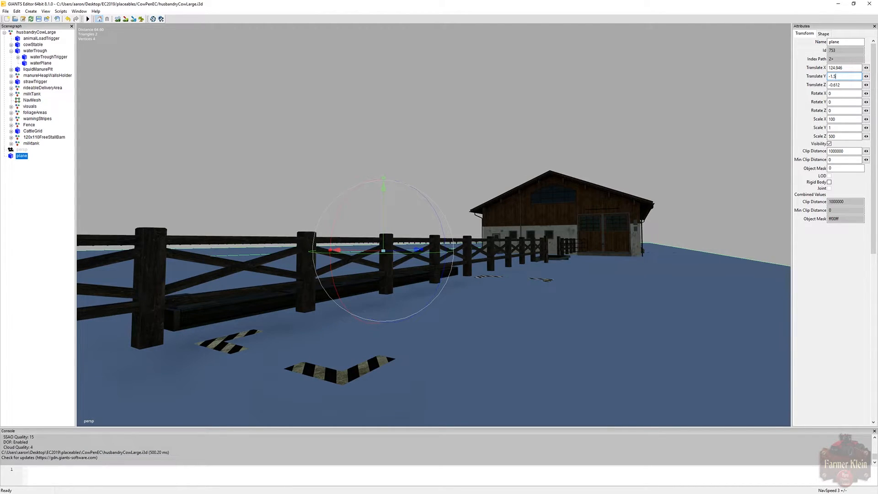
text(3)
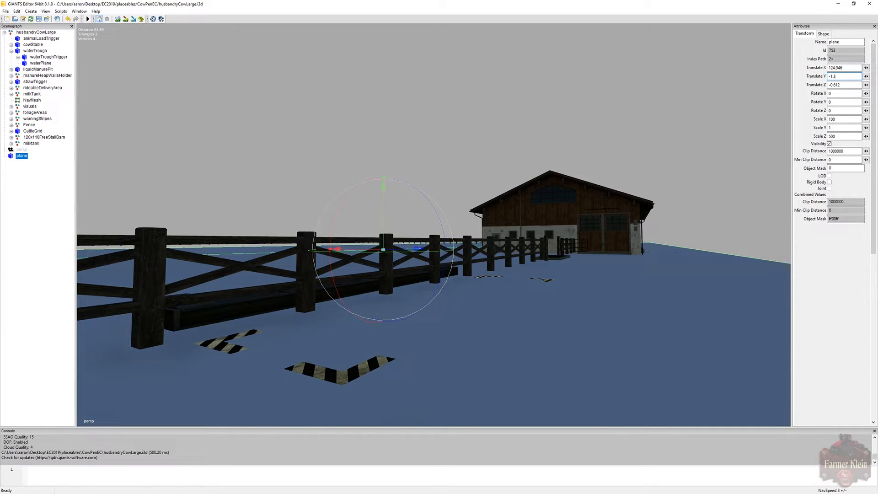
key(BackSpace)
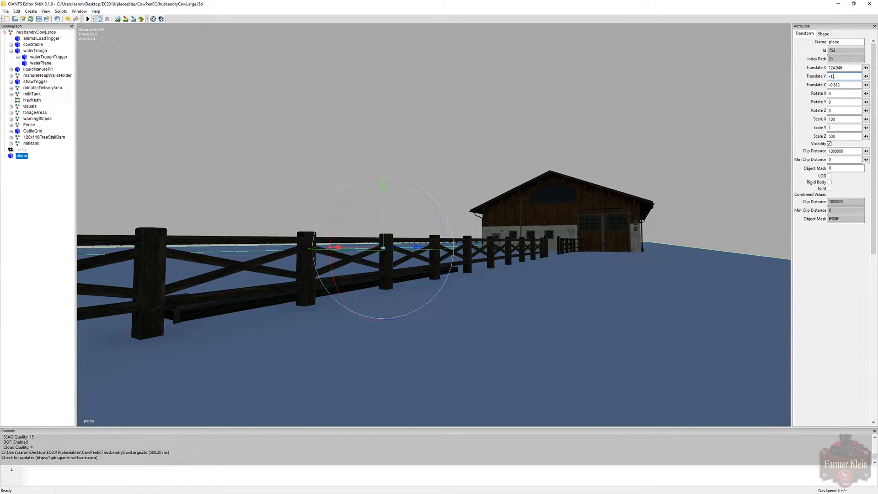
text(1)
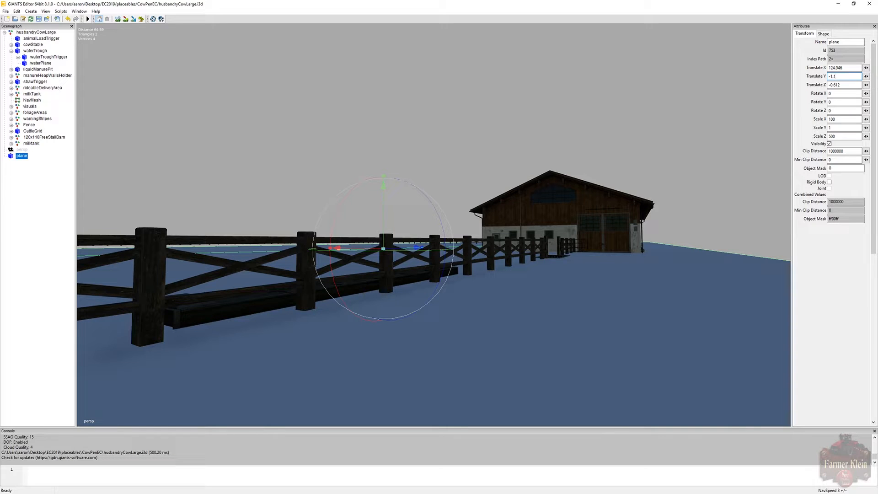
Fine-tune the plane's height by trying Translate Y values of -1.14 and -1.11, and set it to -1.13.
text(5)
key(BackSpace)
text(6)
key(BackSpace)
text(4)
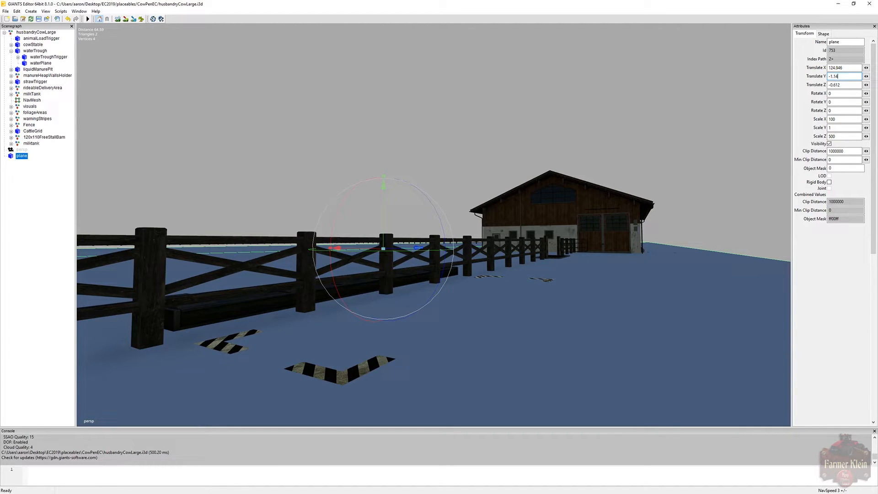
key(BackSpace)
text(1)
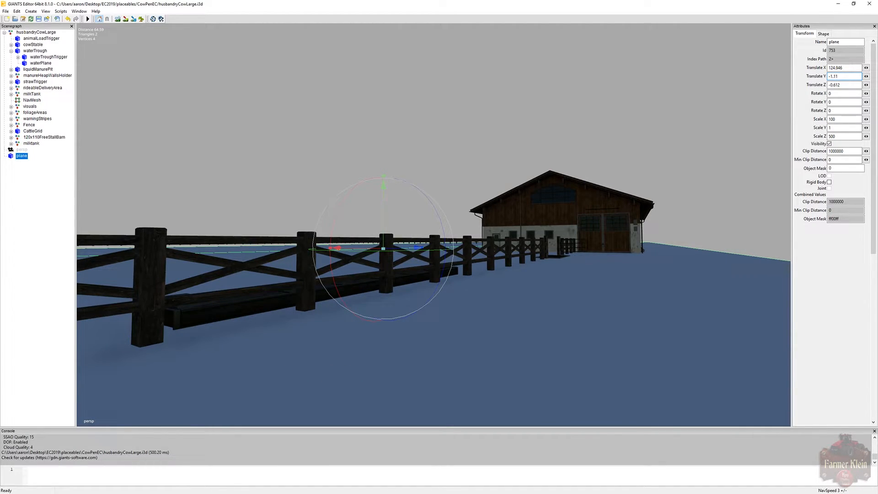
key(BackSpace)
text(3)
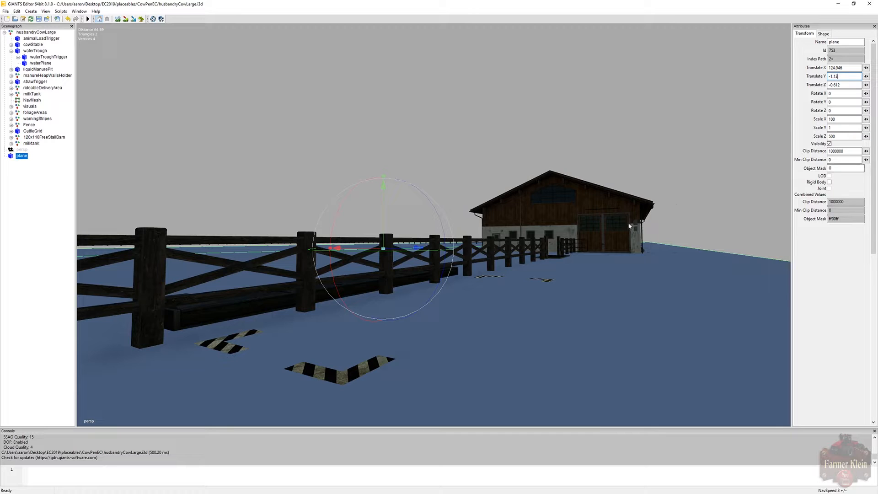
Examine the plane's level along the fence posts, striped ground markers, water trough and cattle grid.
alt+drag(594, 286, 590, 307)
scroll(559, 305, up, 3)
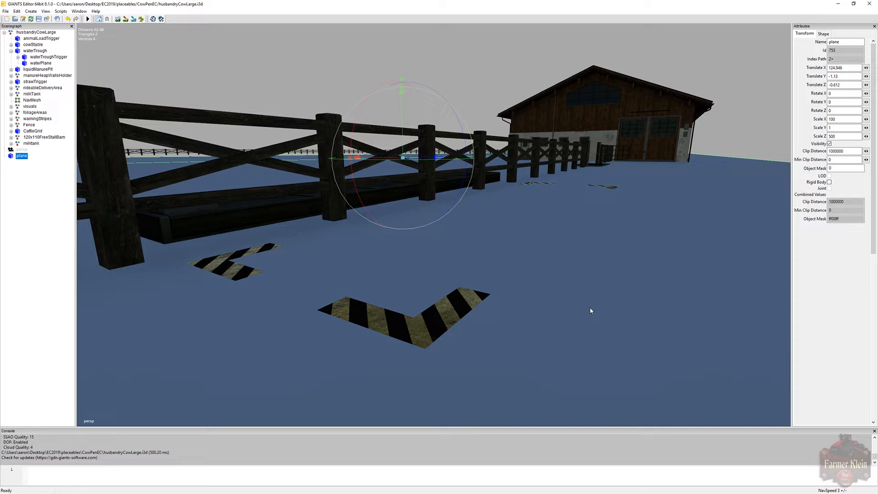
alt+drag(591, 310, 531, 326)
scroll(639, 279, up, 6)
scroll(639, 280, up, 5)
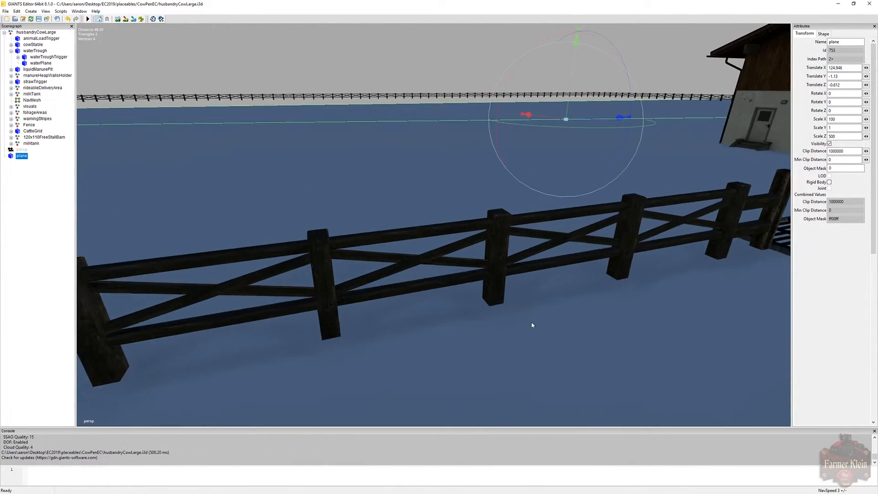
scroll(532, 325, down, 6)
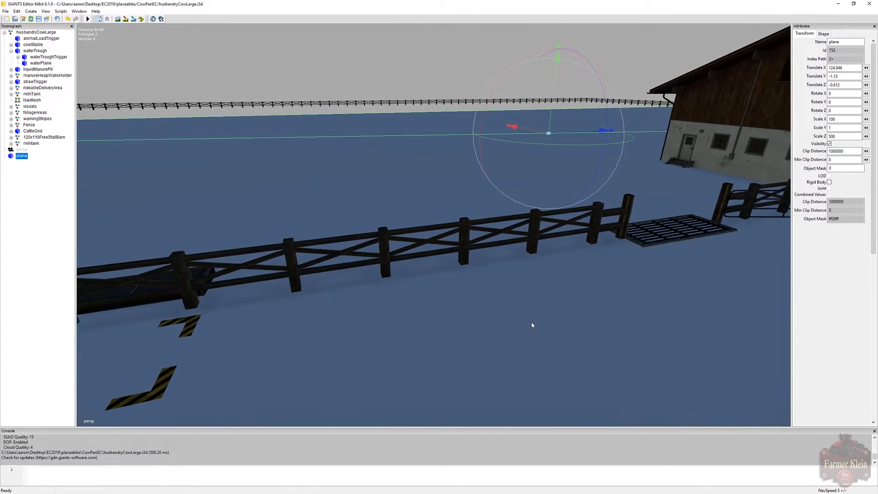
alt+drag(531, 329, 562, 333)
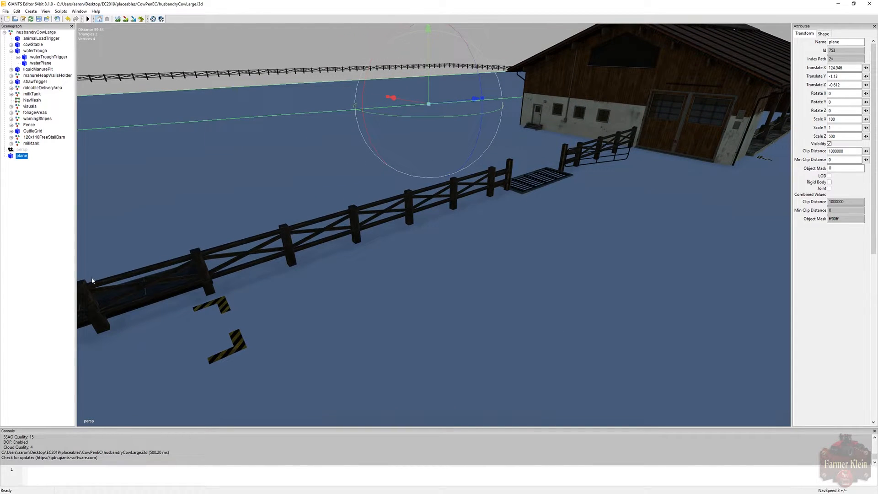
Switch to the AnimalPenExtension PDF guide and read the Prepare Mod (2) section on the Water Addon I3D Creator script.
key(alt+Tab)
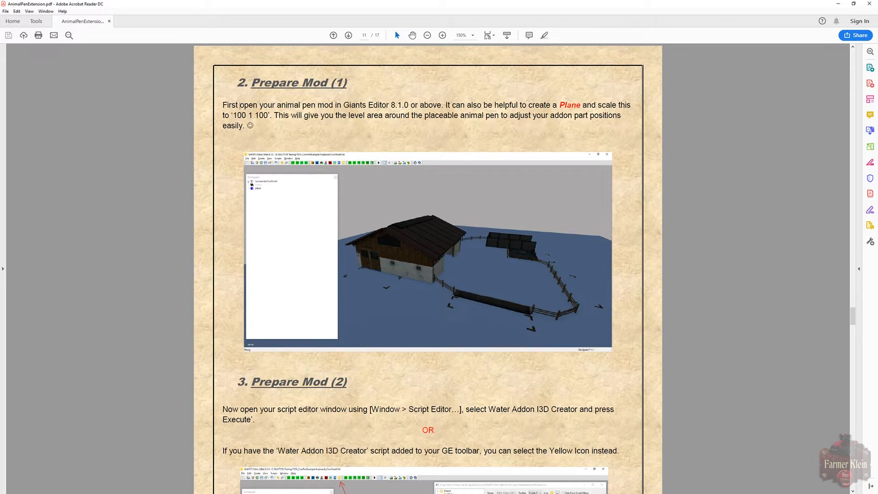
scroll(342, 238, down, 5)
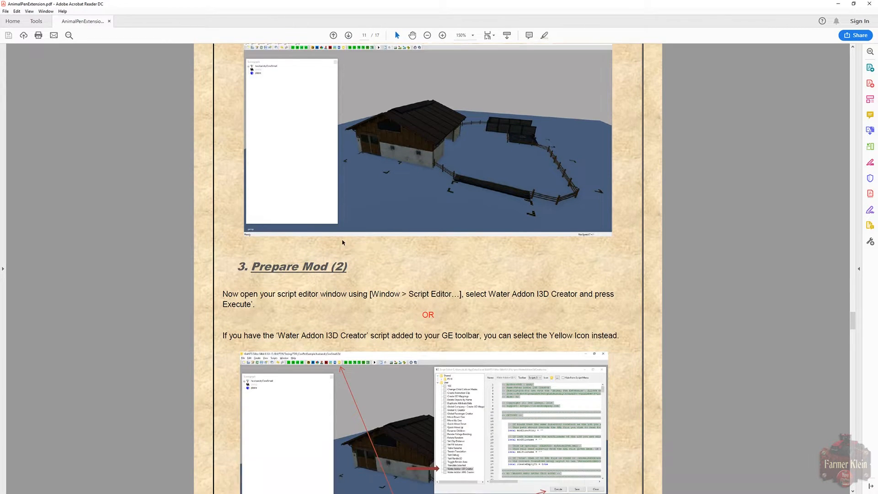
scroll(342, 239, down, 6)
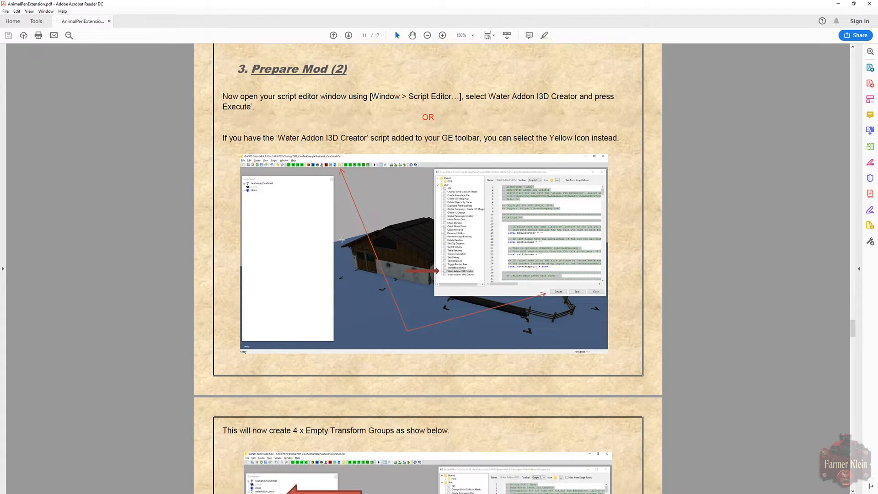
drag(488, 97, 565, 94)
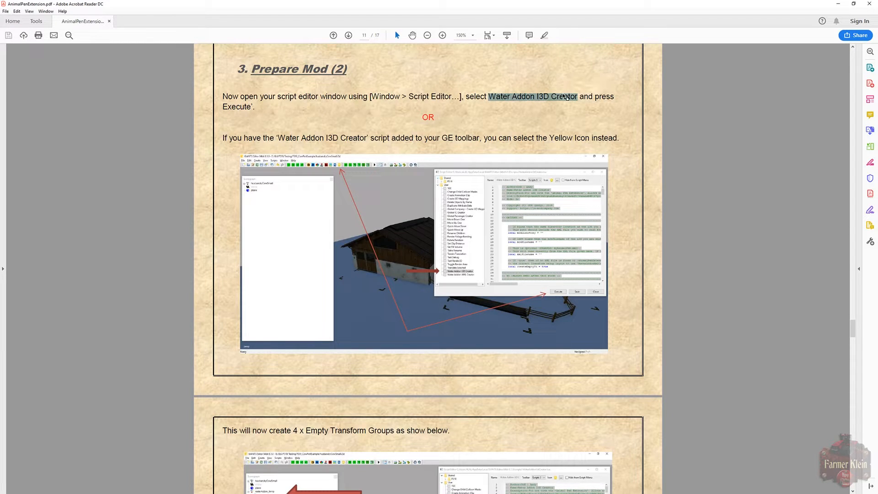
click(566, 96)
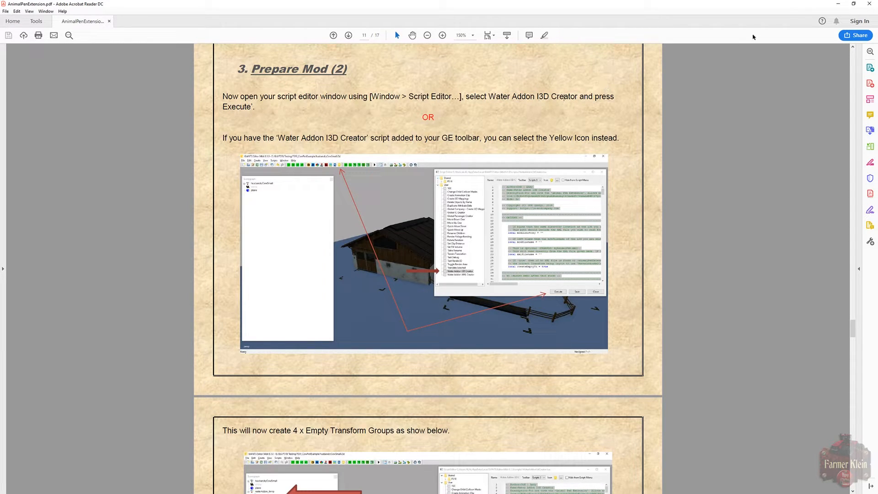
click(837, 4)
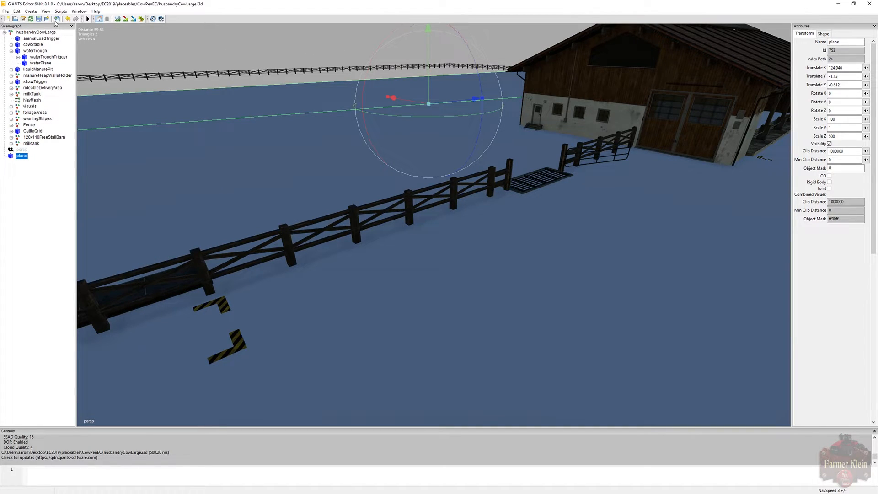
Open the Script Editor and try to execute the user script Water Addon I3D Creator.
click(60, 12)
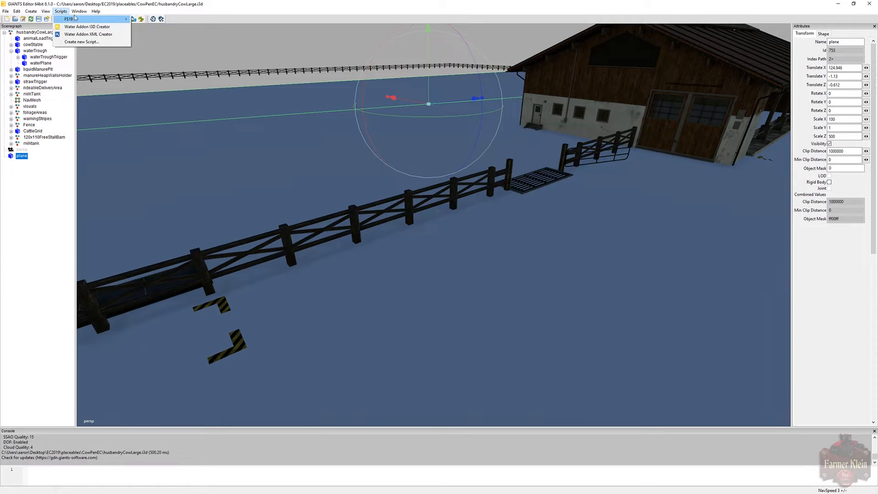
mouse_move(77, 14)
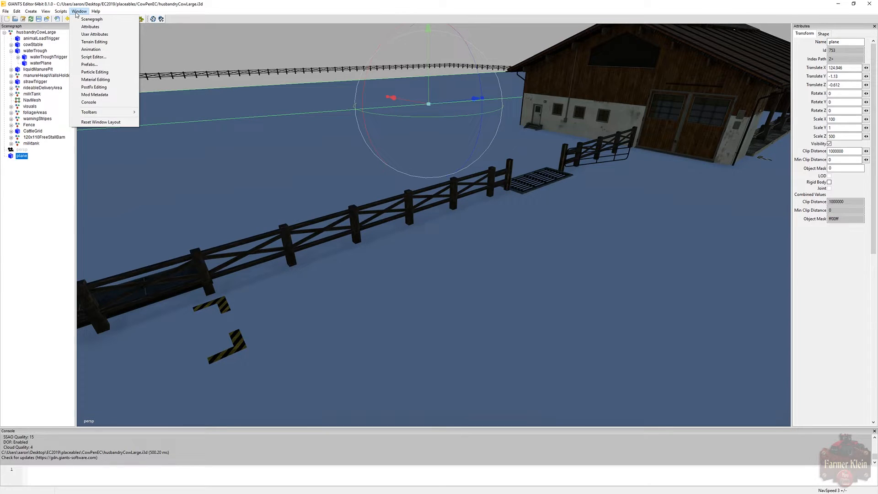
click(86, 57)
drag(135, 44, 447, 121)
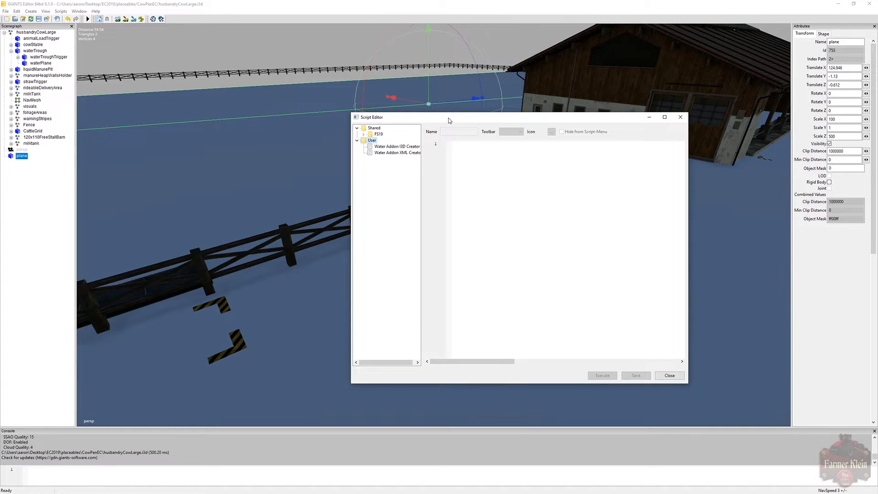
click(386, 147)
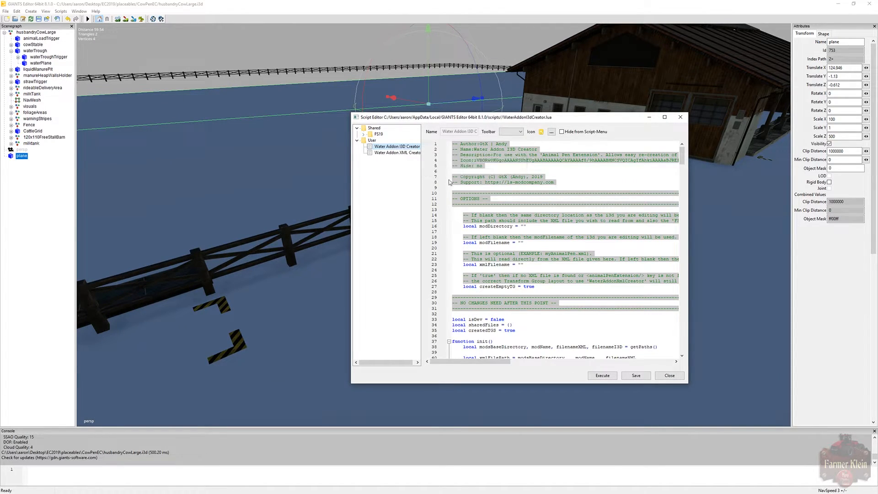
click(602, 375)
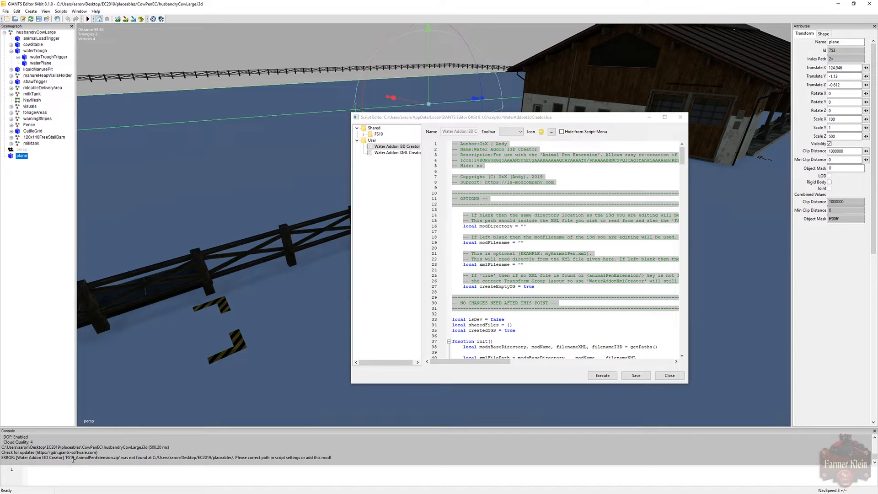
Read the script's console message and browse the EC2019 placeables folder in File Explorer.
drag(68, 458, 271, 459)
click(363, 435)
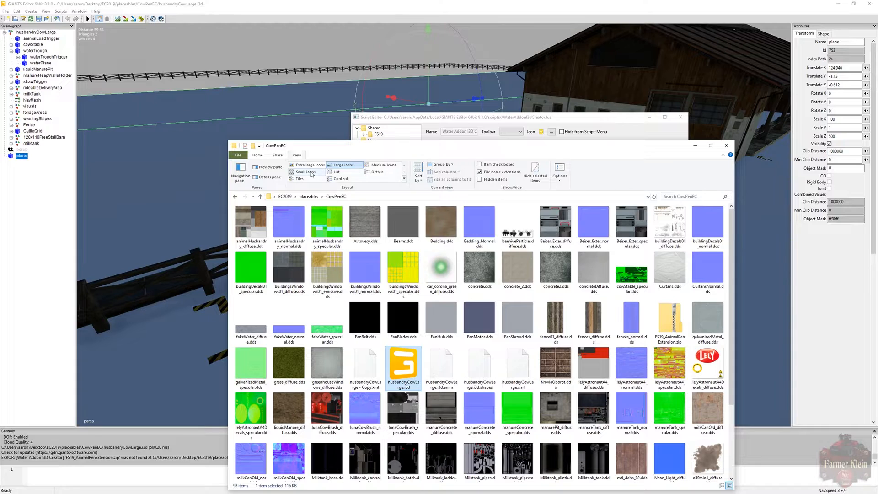
click(309, 196)
scroll(399, 329, down, 5)
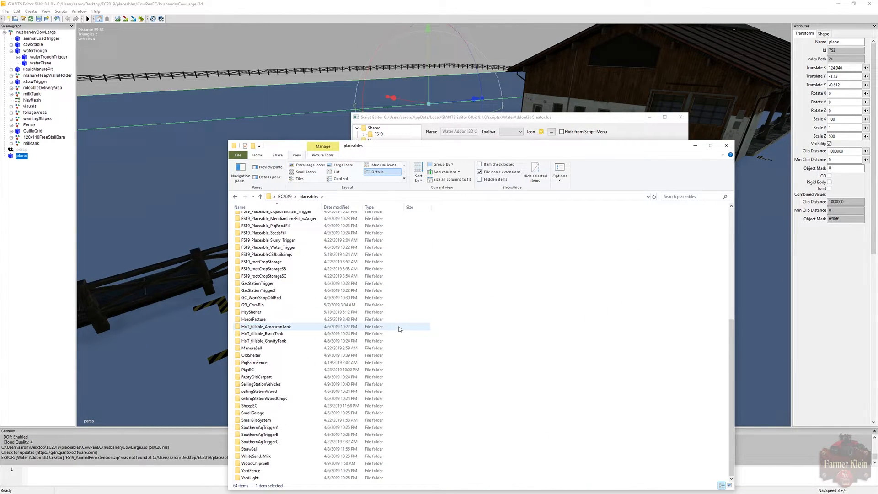
scroll(399, 330, up, 9)
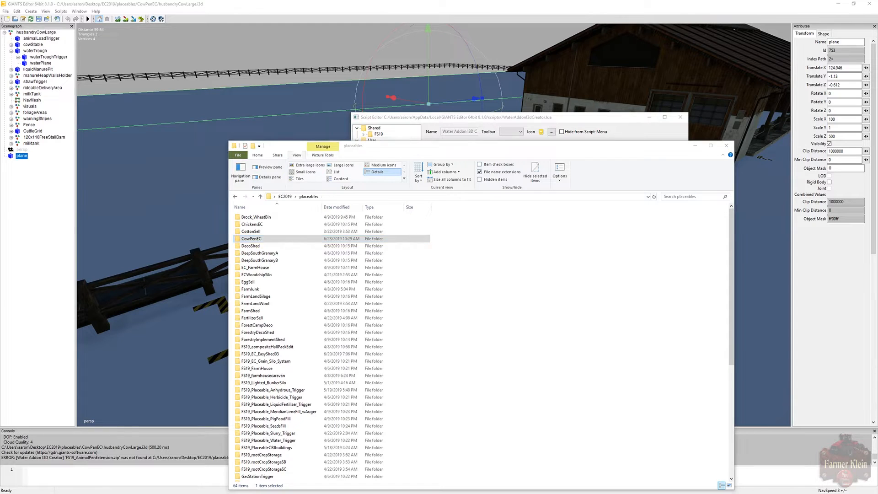
Move FS19_AnimalPenExtension.zip from the Desktop into the EC2019 placeables folder.
key(alt+Tab)
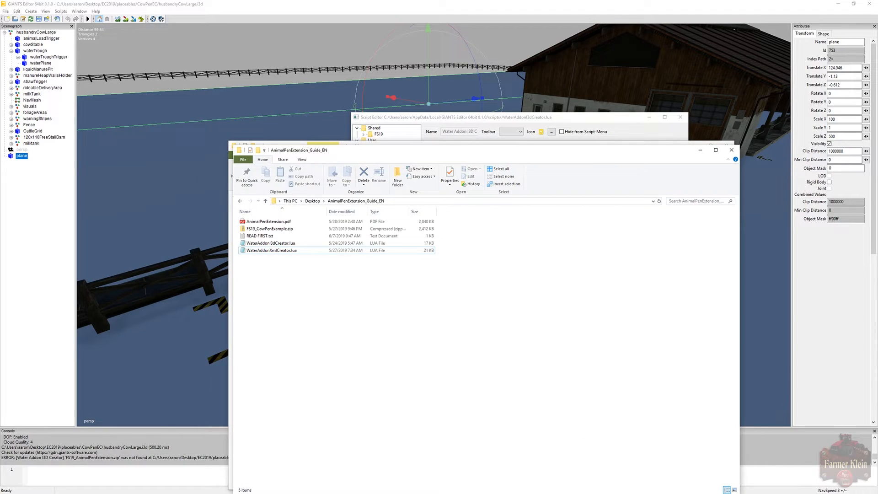
click(313, 201)
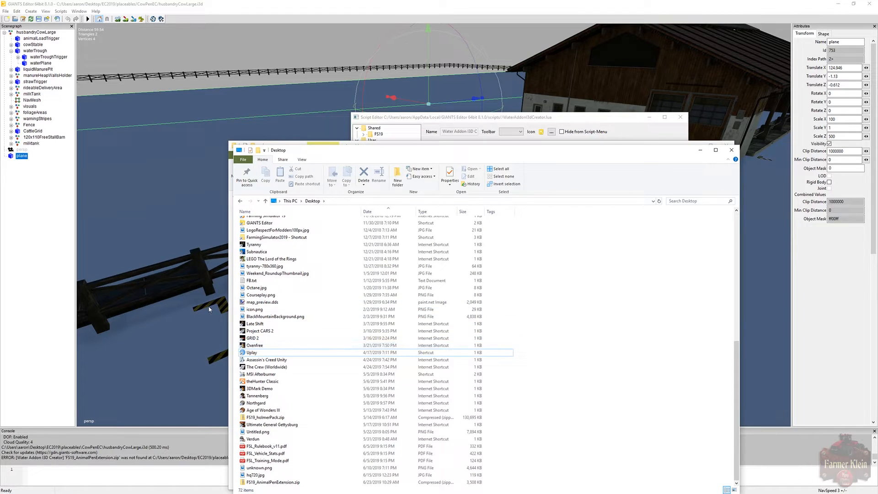
click(280, 483)
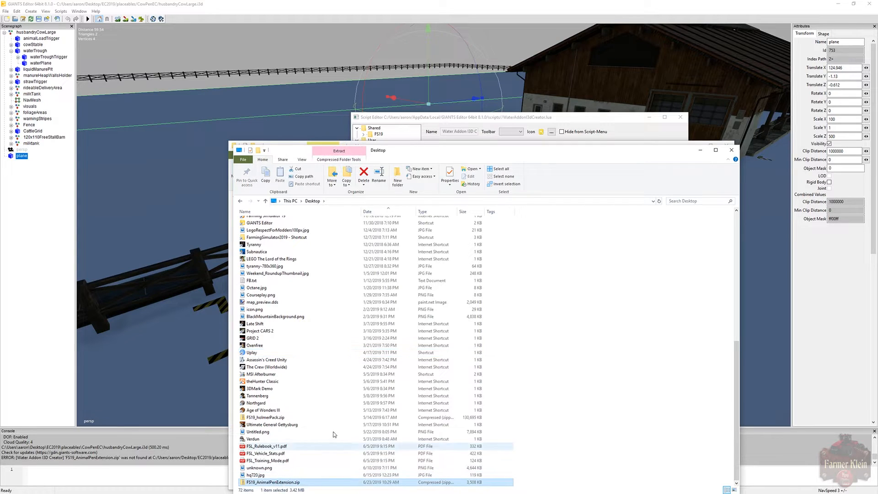
drag(437, 156, 691, 125)
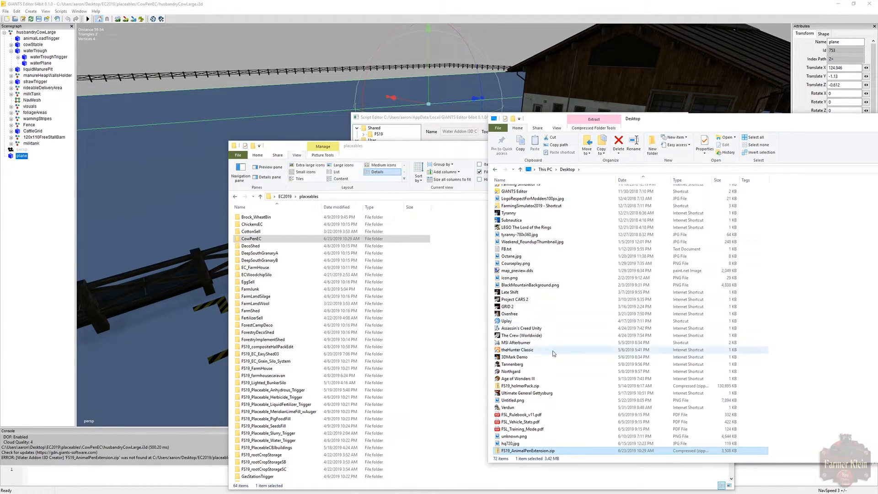
right_drag(524, 452, 476, 470)
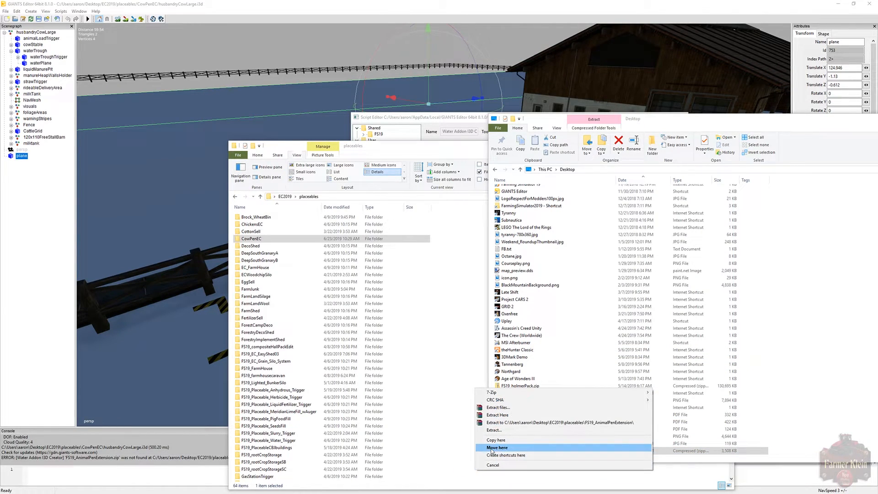
click(497, 447)
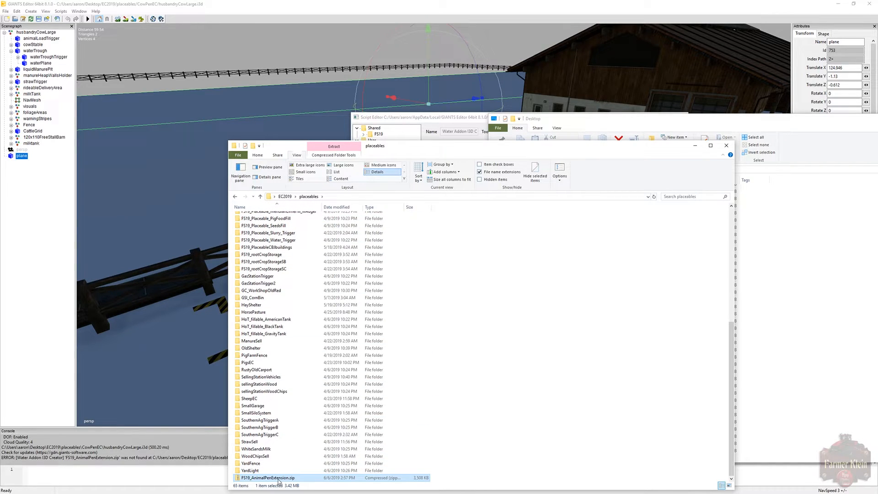
Extract FS19_AnimalPenExtension.zip into its own folder inside placeables, and close the extracted-files and Desktop windows.
right_click(278, 479)
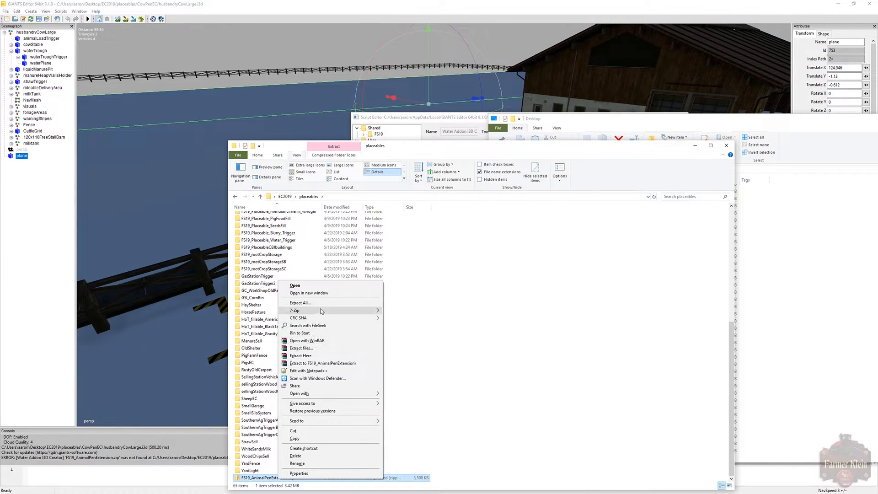
click(300, 303)
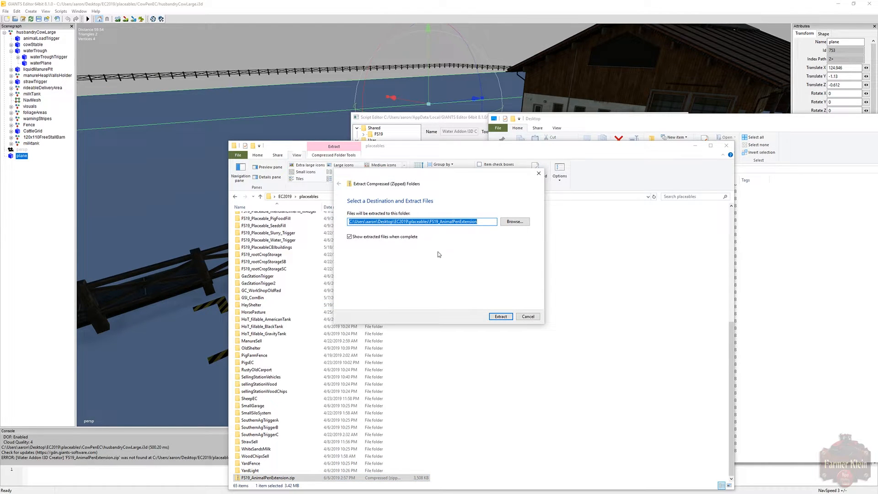
click(497, 316)
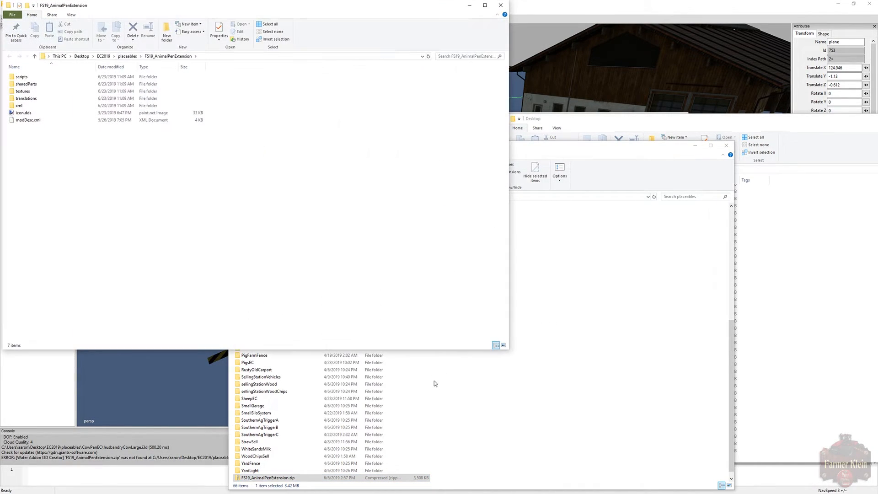
click(506, 8)
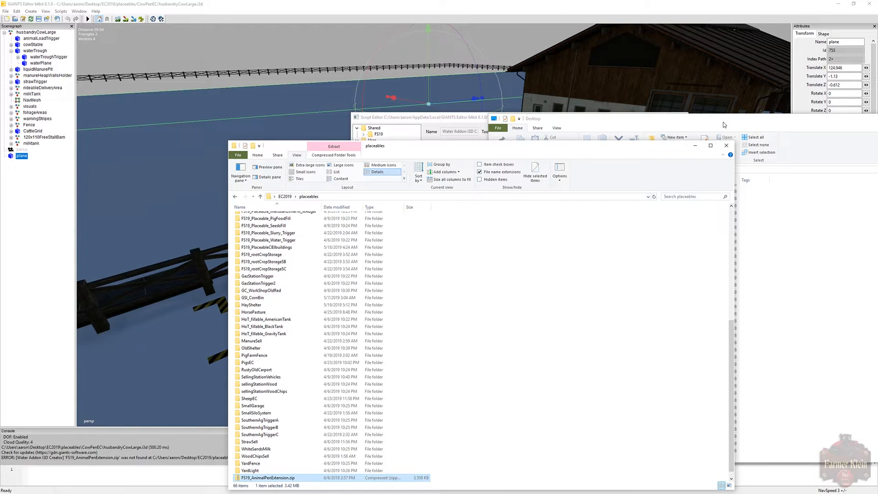
drag(722, 119, 588, 120)
click(851, 118)
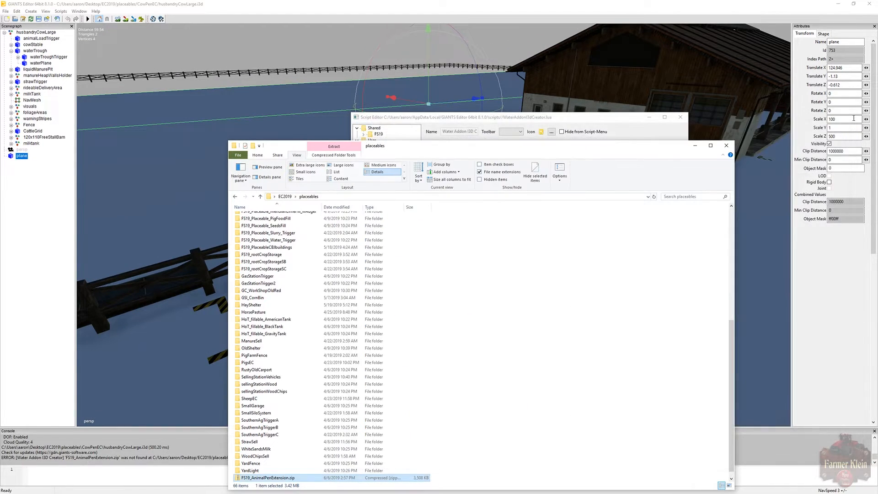
Return to GIANTS Editor, execute the Water Addon I3D Creator script again and close the Script Editor.
click(695, 145)
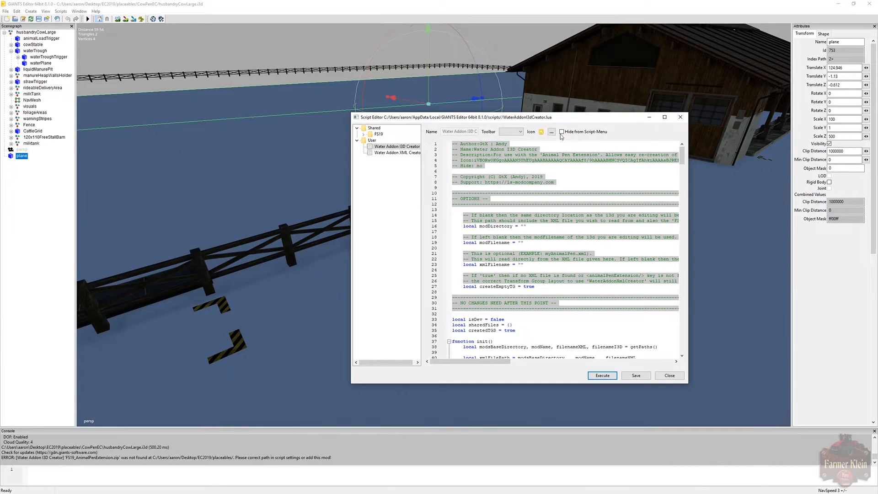
click(600, 376)
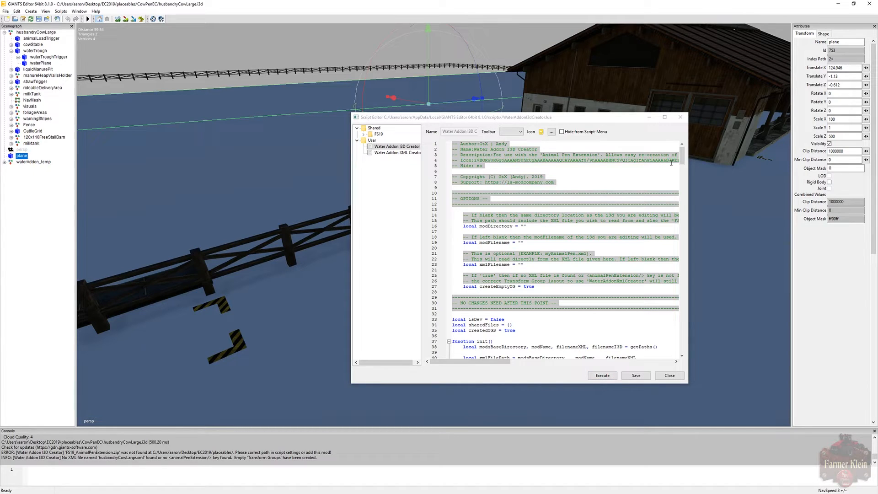
click(680, 117)
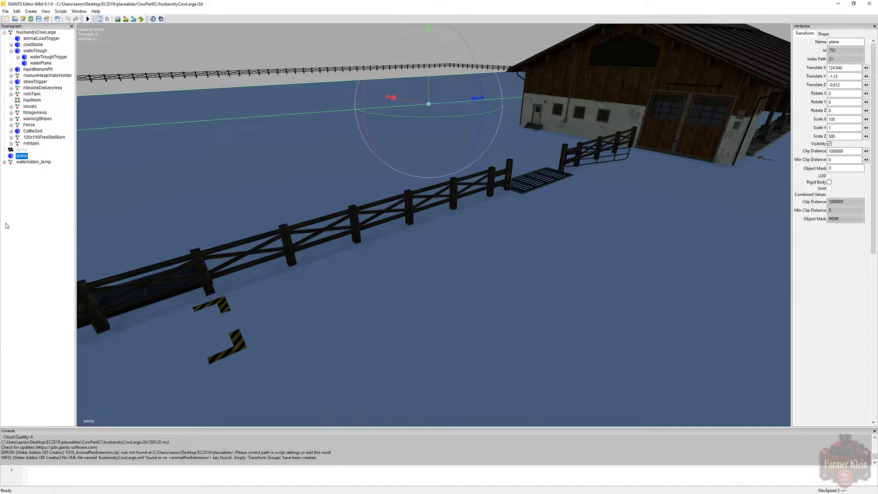
Expand the waterAddon_temp transform group and inspect its parts, decorationParts and preBuildParts subgroups.
click(20, 163)
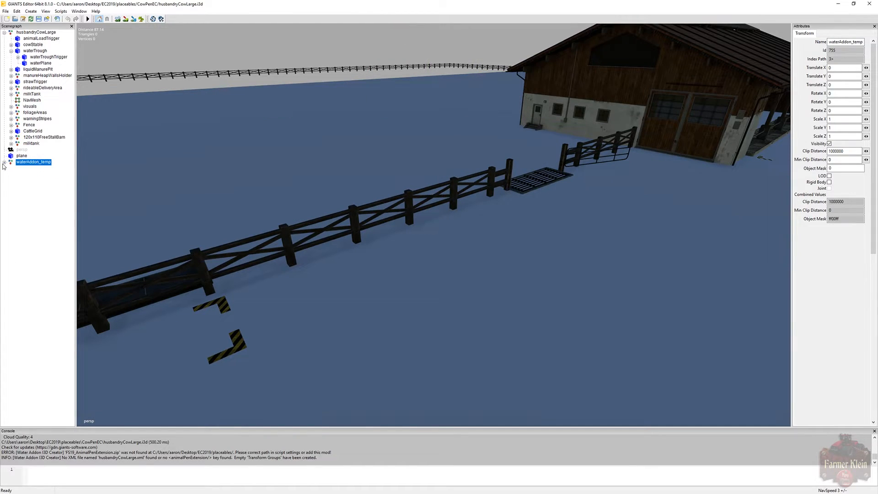
click(2, 172)
click(4, 162)
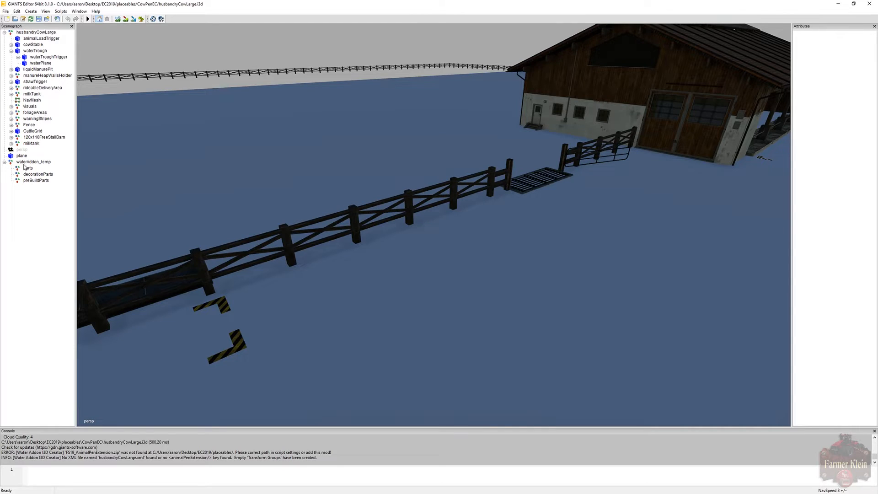
click(23, 163)
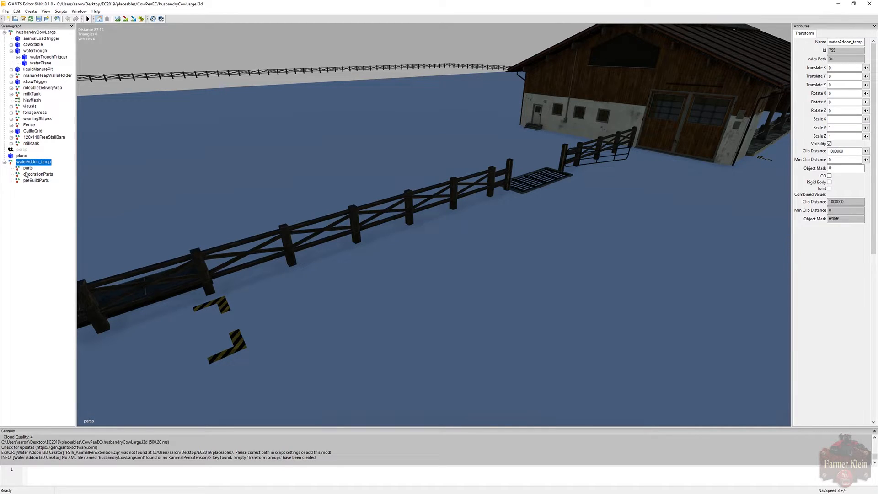
click(28, 174)
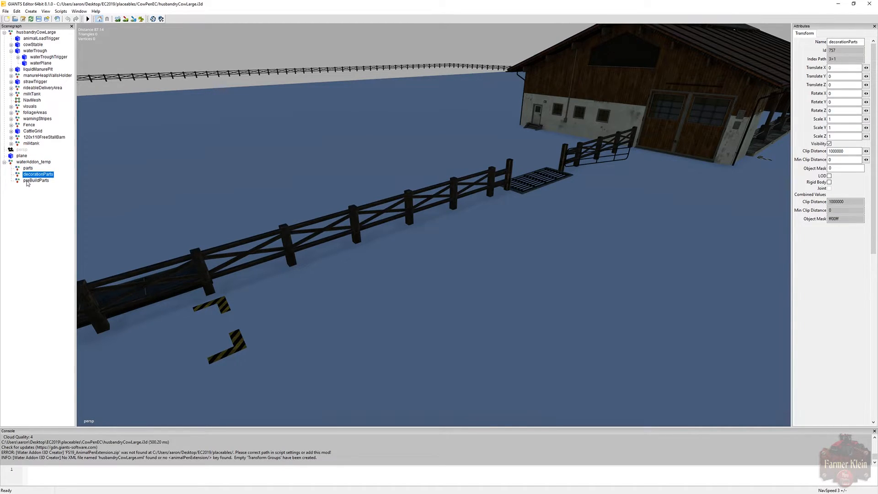
click(28, 181)
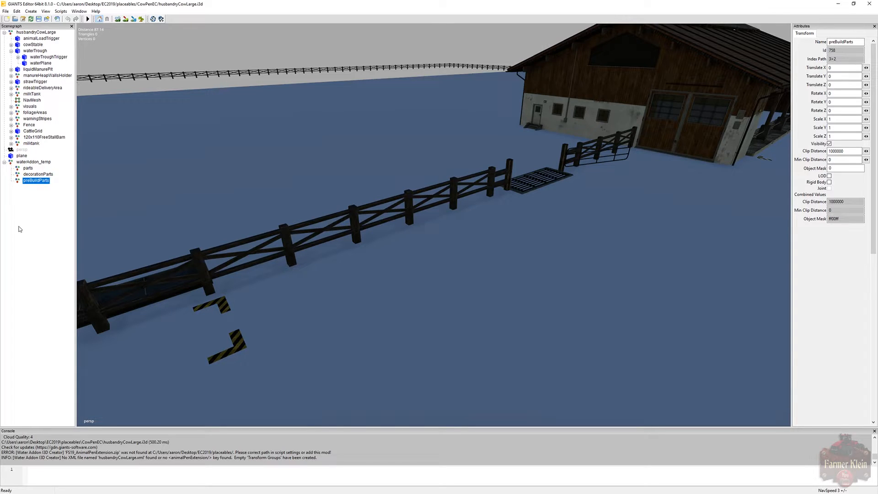
middle_drag(135, 219, 85, 209)
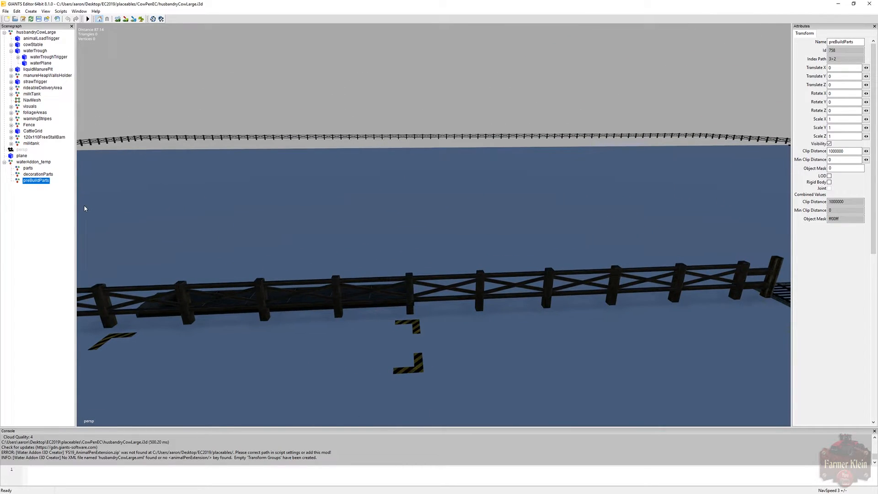
click(43, 162)
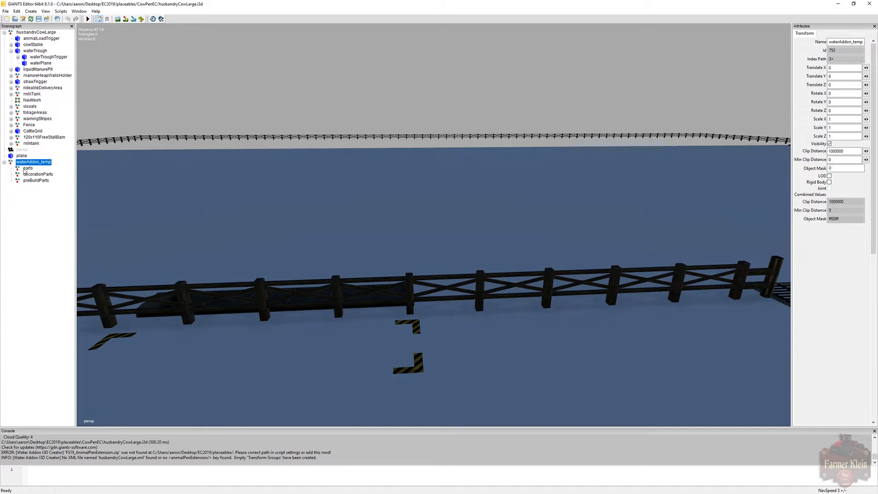
middle_drag(139, 206, 162, 211)
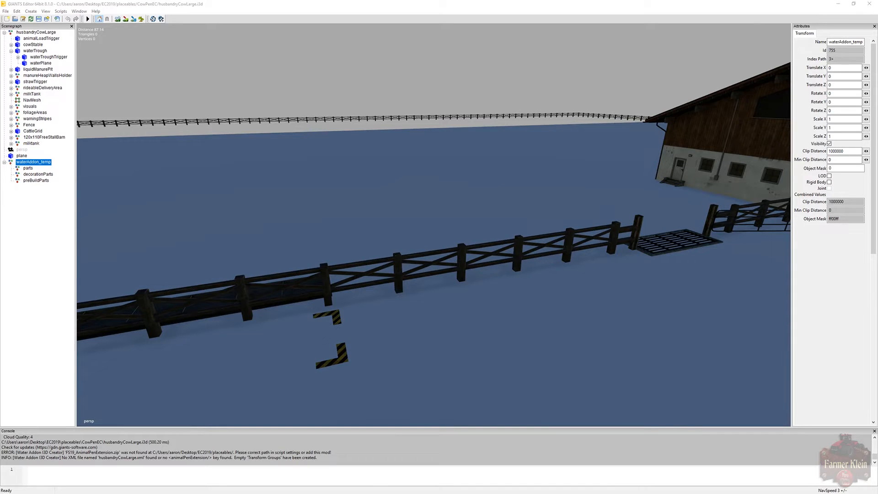
Switch to the AnimalPenExtension.pdf guide in Acrobat Reader, read the section on importing animalPenParts.i3d, and return to GIANTS Editor.
key(alt+Tab)
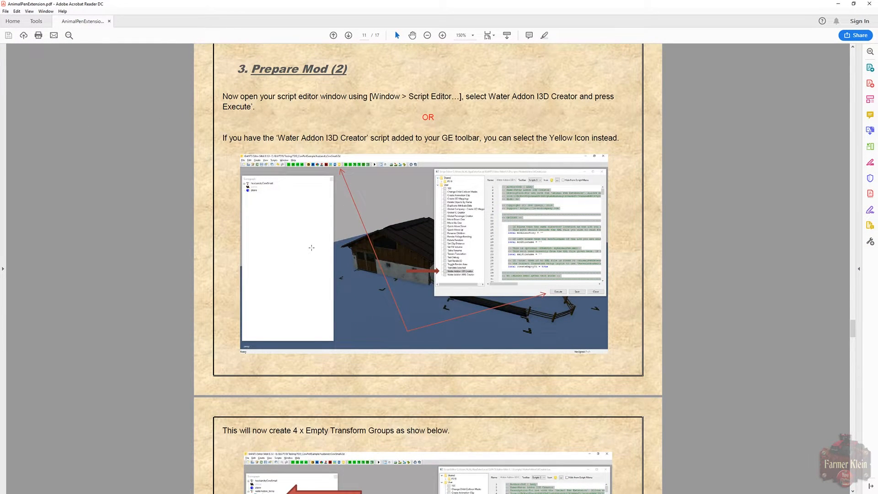
scroll(311, 250, down, 3)
scroll(312, 250, down, 5)
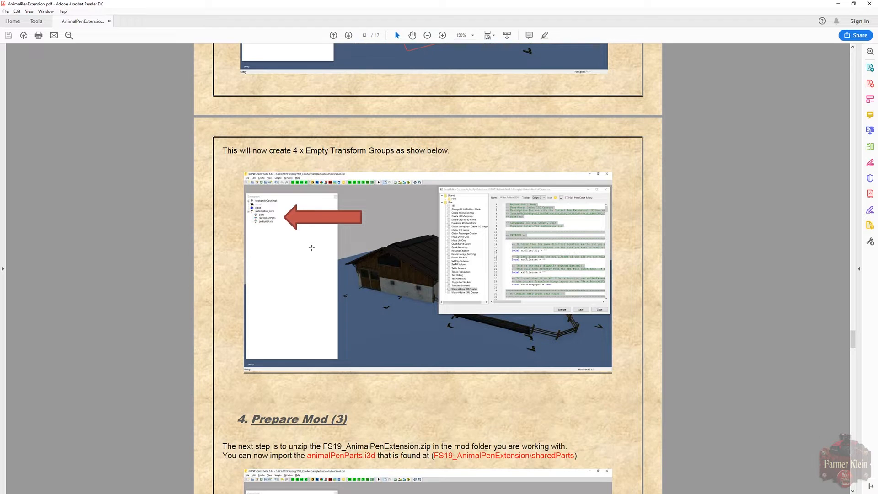
scroll(312, 247, down, 4)
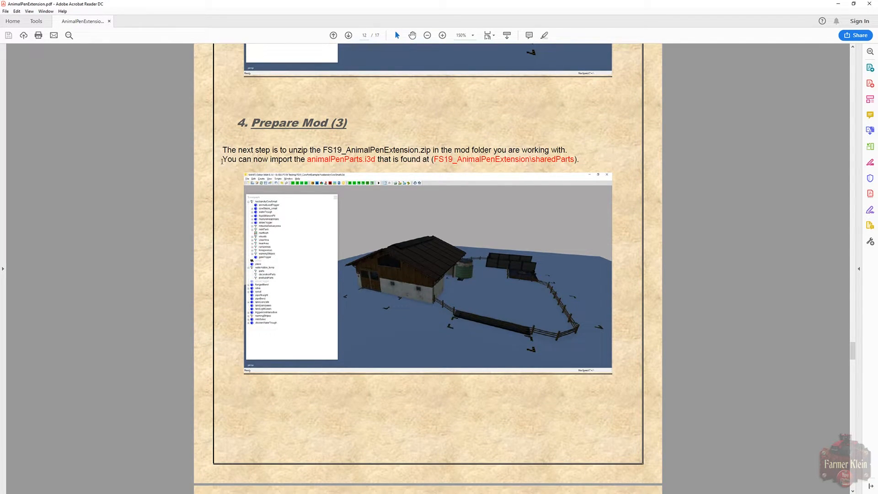
drag(351, 151, 410, 151)
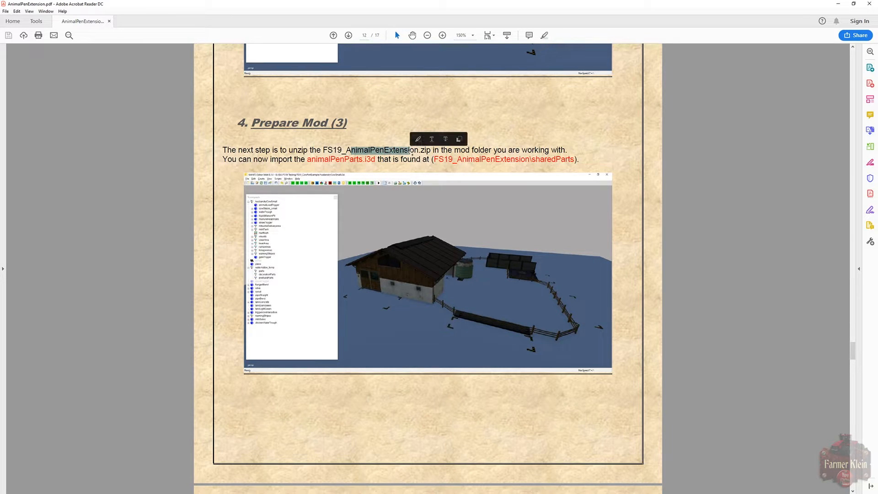
scroll(257, 125, down, 1)
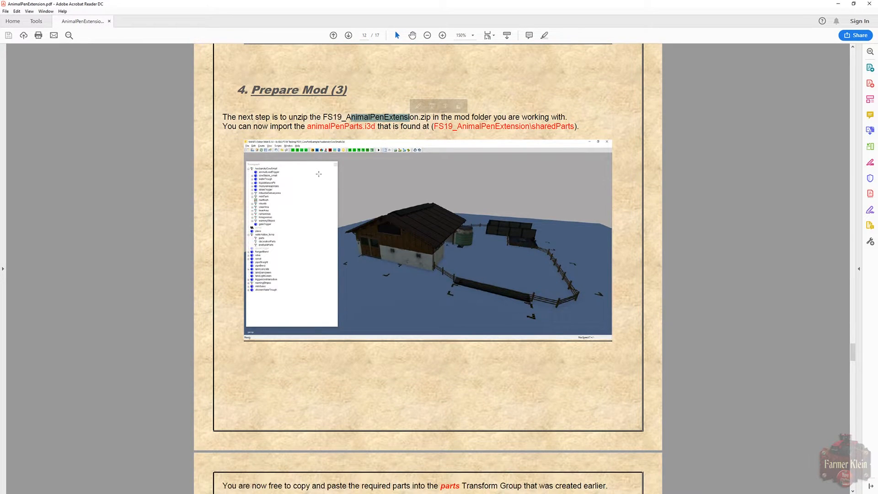
drag(223, 127, 268, 126)
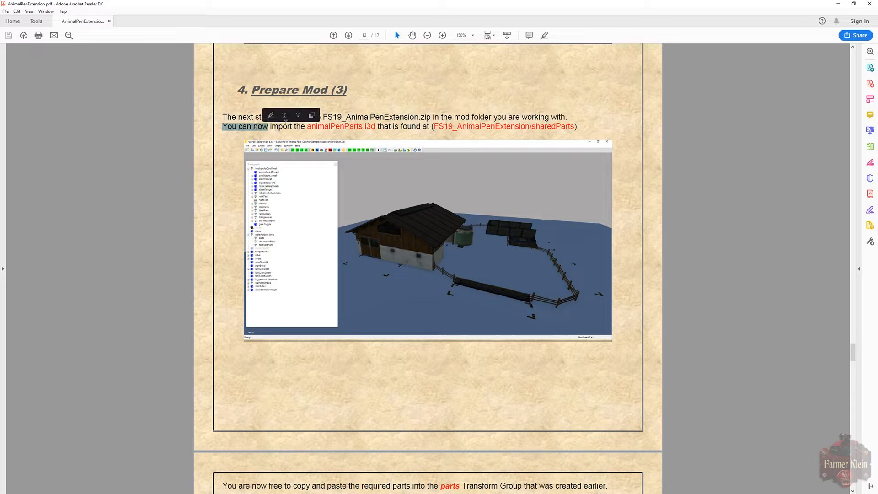
drag(363, 127, 372, 128)
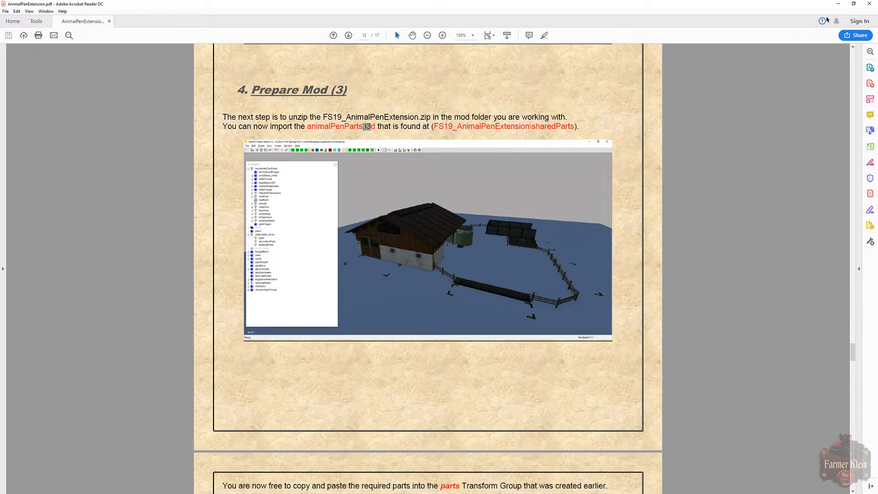
click(837, 6)
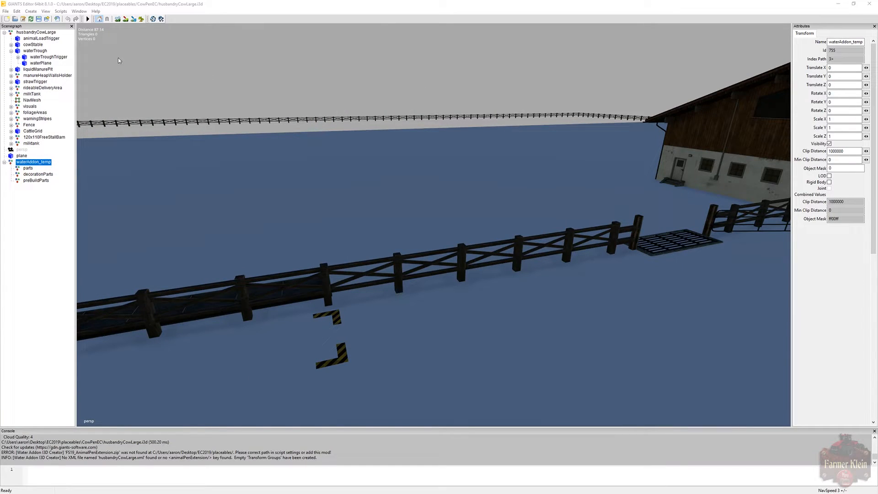
Import animalPenParts.i3d from the sharedParts folder of FS19_AnimalPenExtension inside placeables.
click(5, 11)
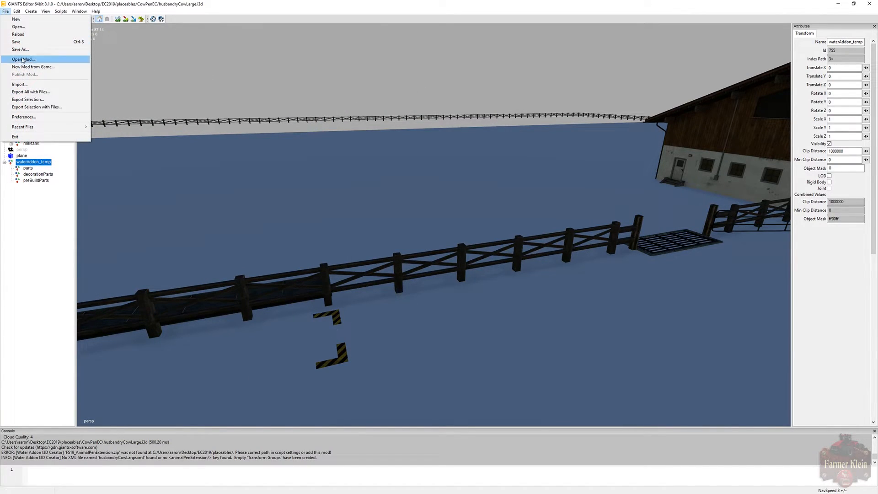
click(24, 85)
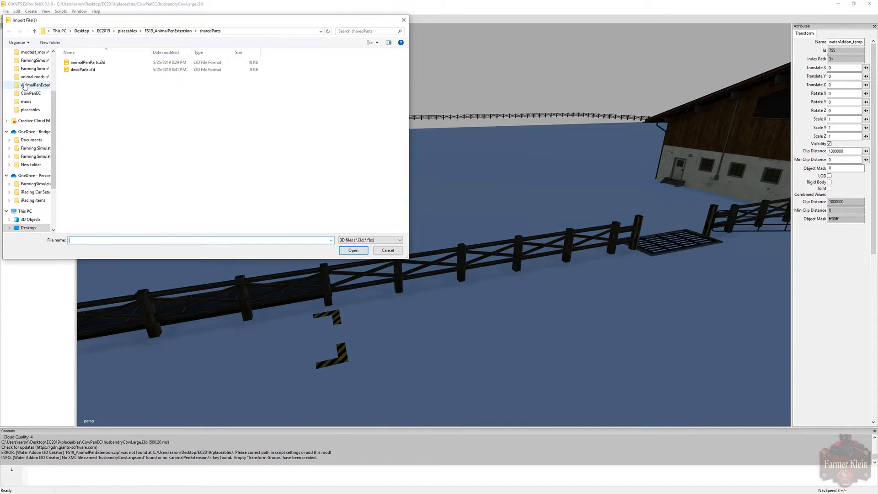
click(127, 41)
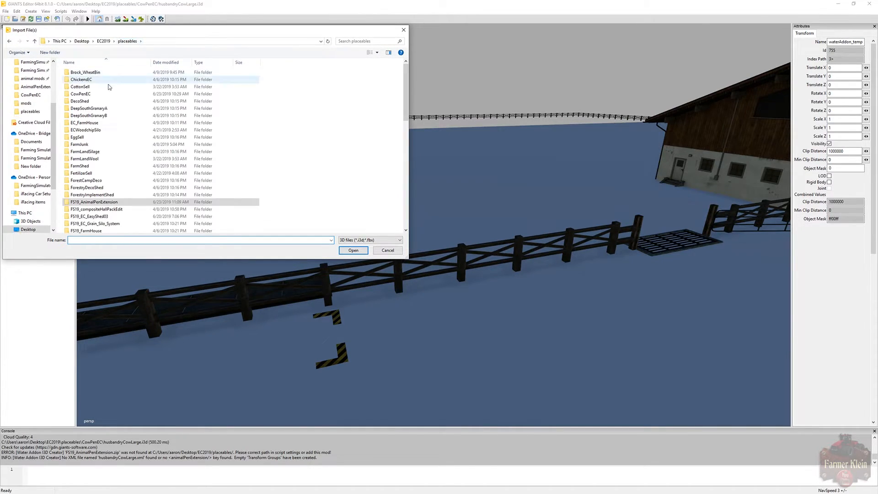
double_click(82, 204)
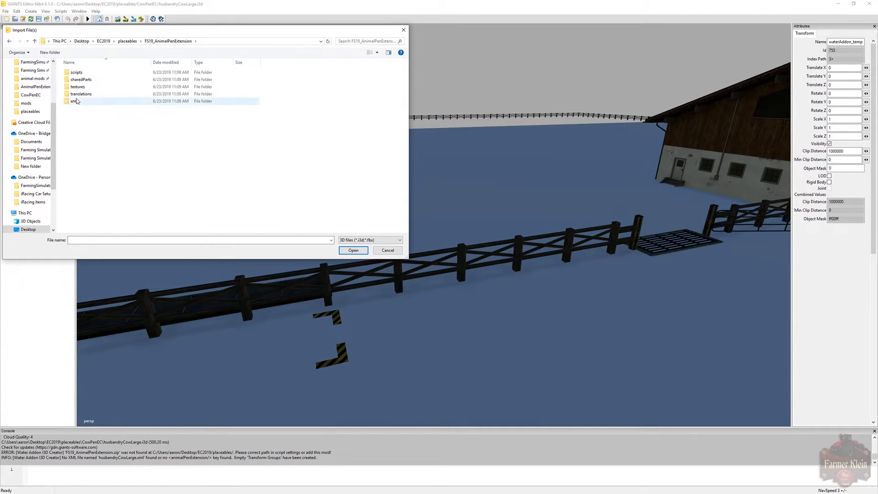
double_click(81, 80)
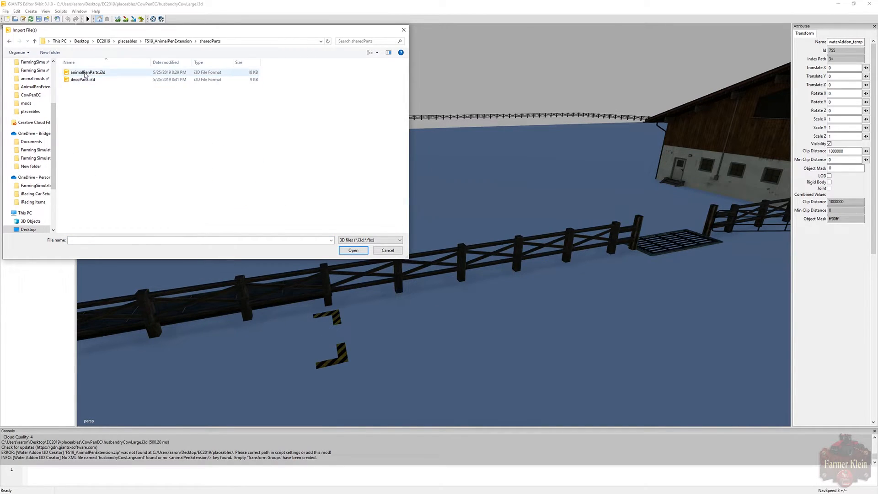
double_click(85, 74)
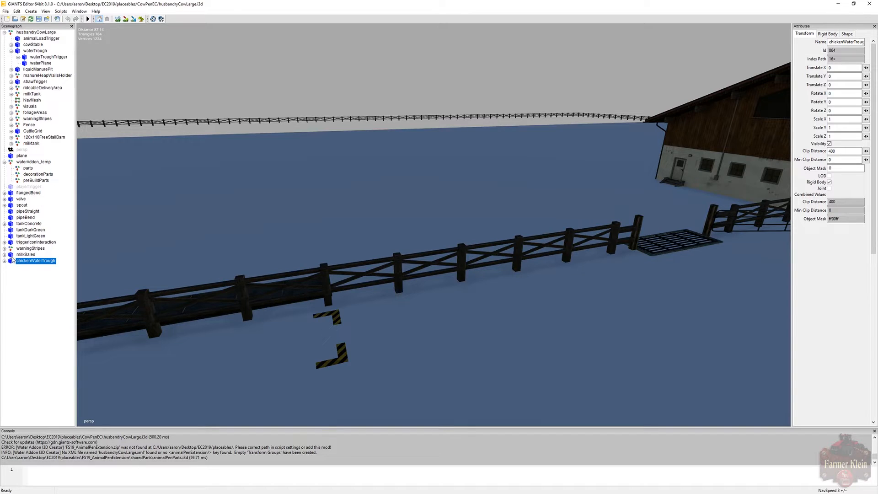
Move chickenWaterTrough away from the overlapping imported parts, to about X -14.5 and Z -11.5.
key(f)
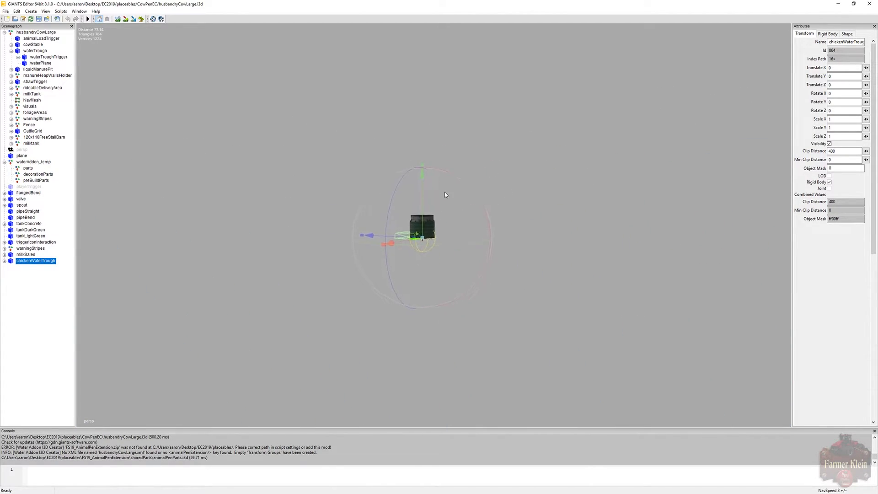
scroll(445, 189, up, 6)
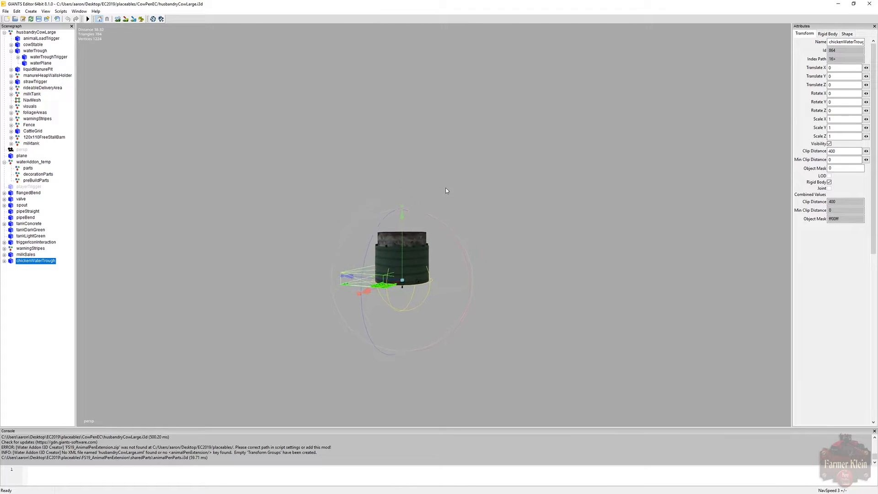
alt+drag(445, 188, 641, 268)
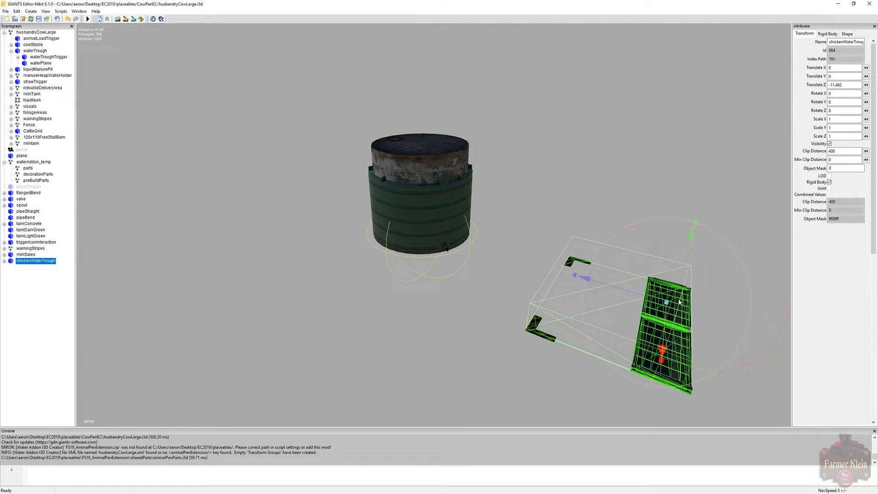
drag(662, 350, 681, 141)
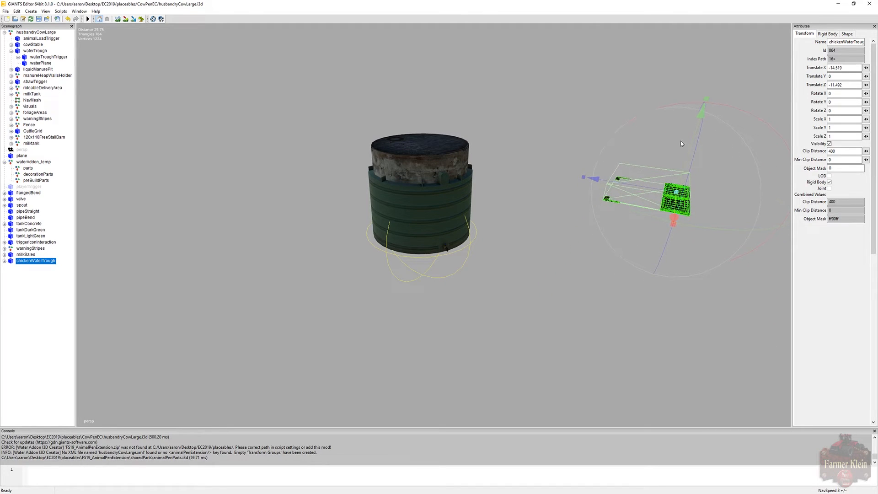
Move milkSales to about Z -12.9 and the imported warningStripes group to about Z -12.8, clear of the tanks.
click(26, 255)
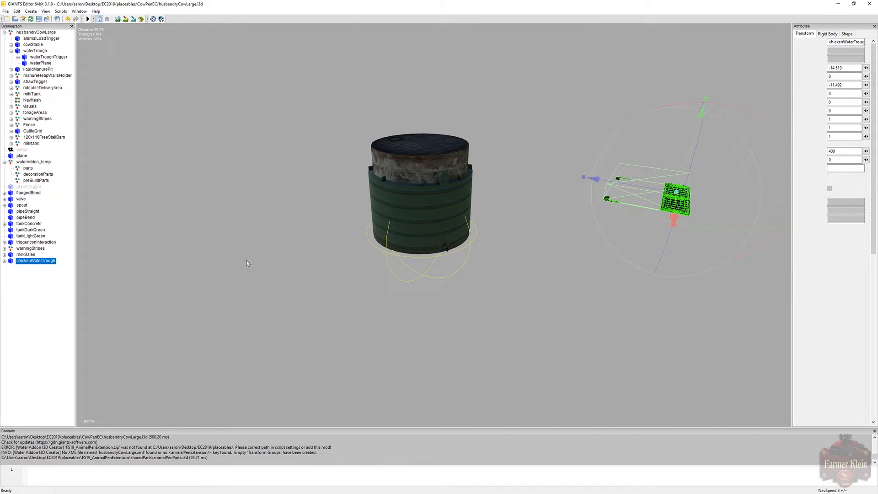
drag(401, 221, 598, 282)
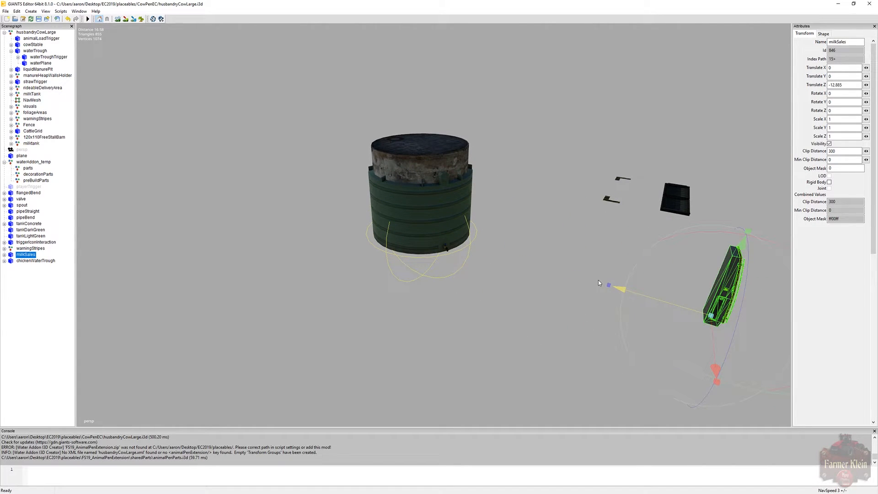
click(40, 249)
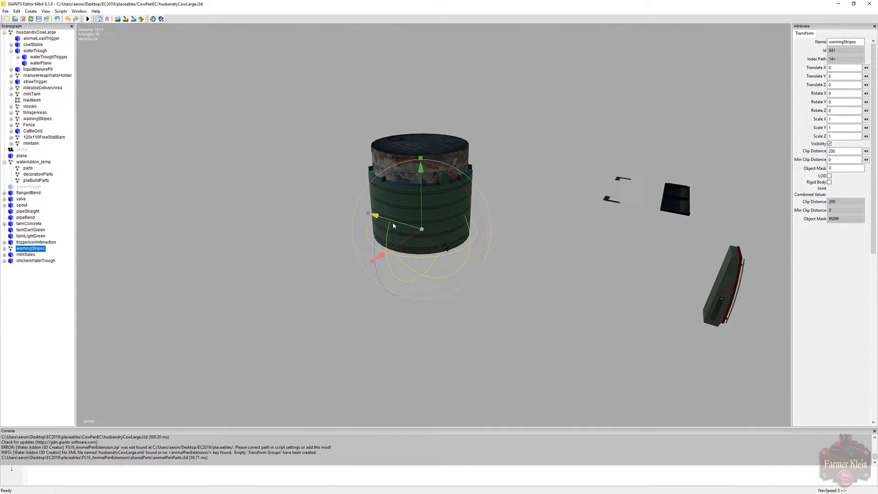
drag(392, 224, 593, 283)
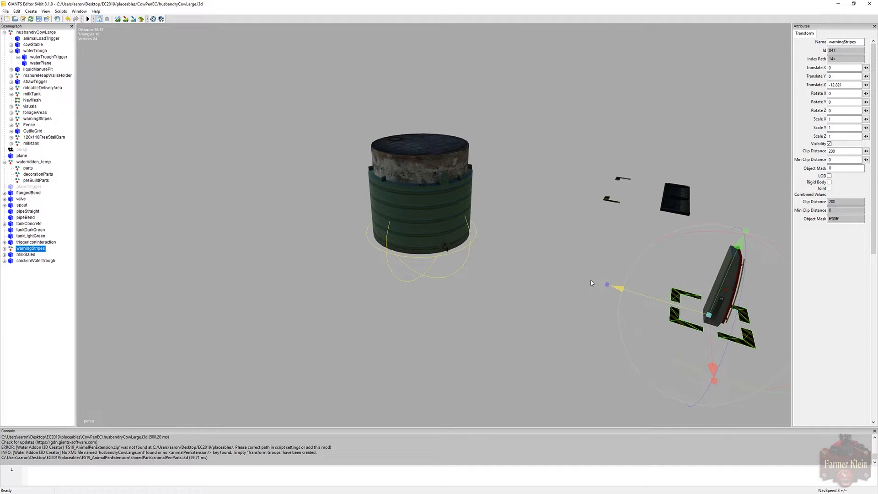
Move triggerIconInteraction out of the tanks along the Z axis to about -9.2.
click(28, 242)
drag(394, 224, 513, 253)
drag(536, 256, 535, 257)
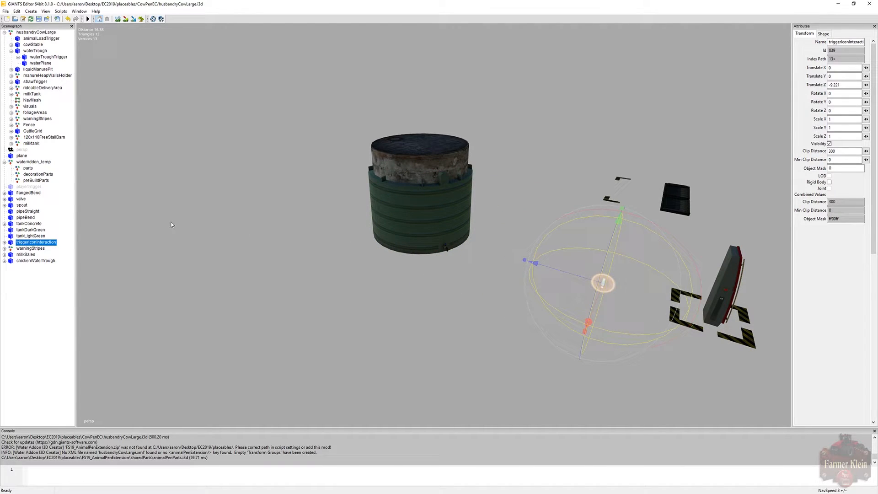
Separate the green tanks, moving tankLightGreen to about X 10.5 and tankDarkGreen to about X 5.1, Z -4.
key(Up)
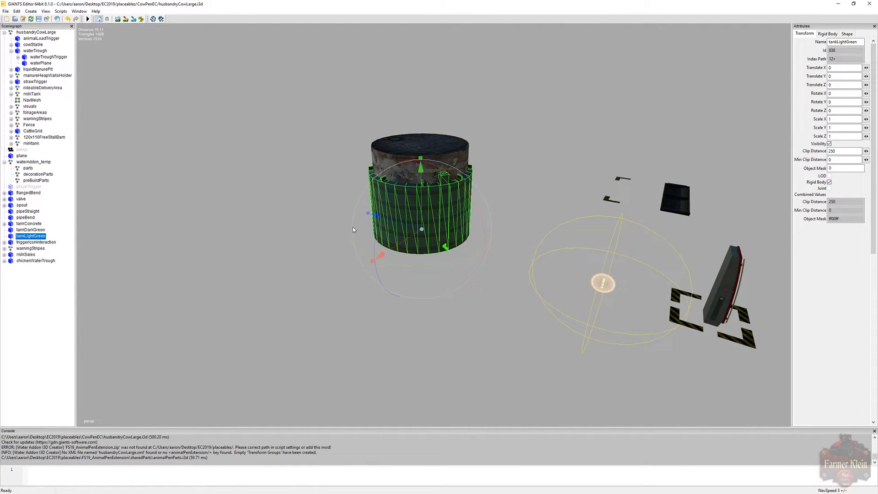
drag(380, 256, 245, 336)
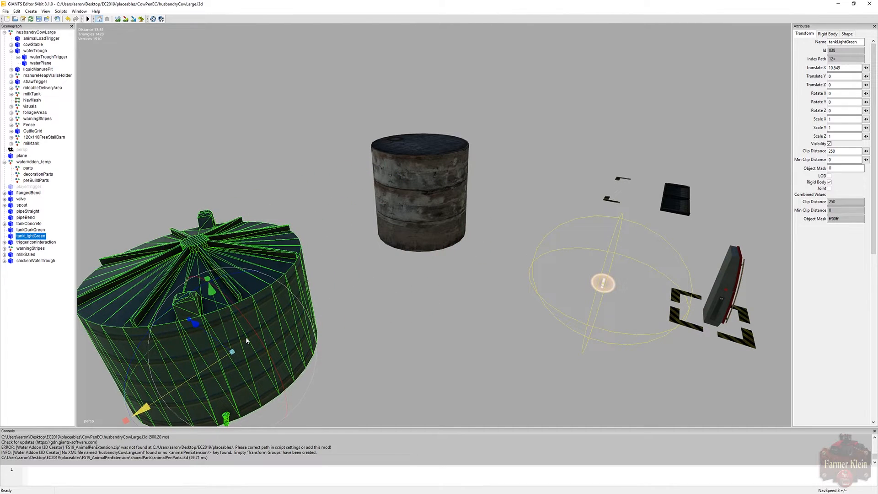
click(41, 230)
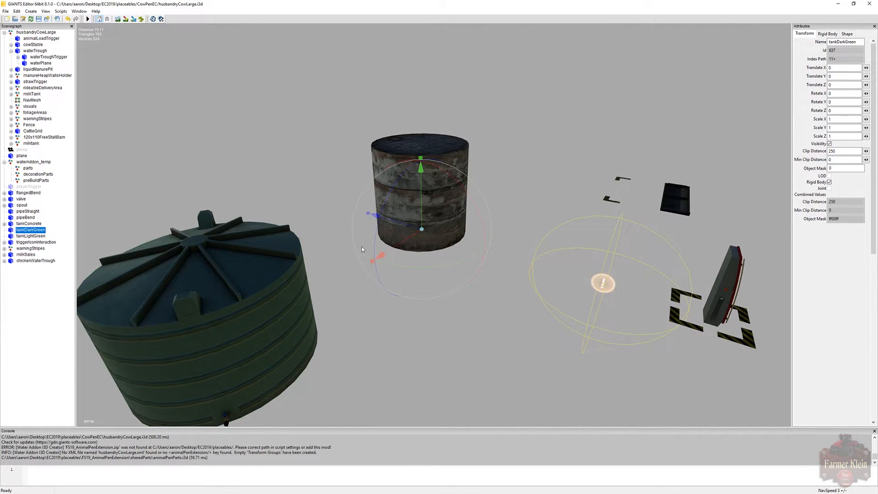
drag(391, 224, 405, 302)
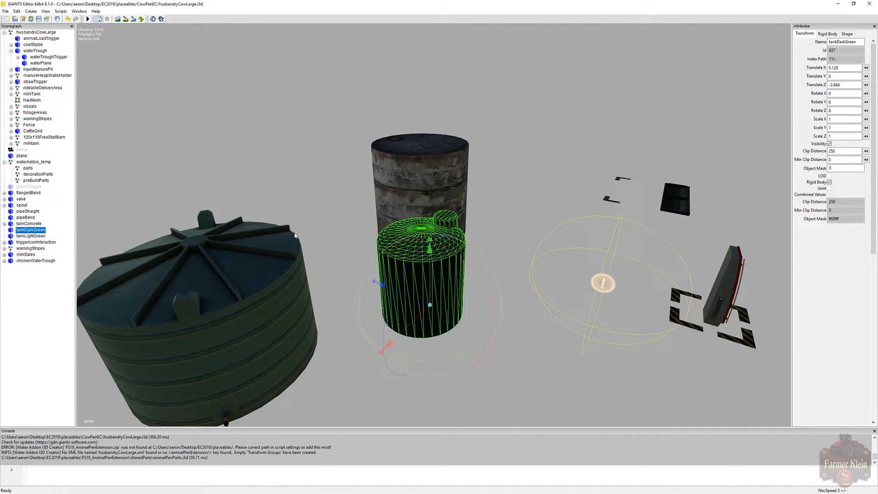
Move tankConcrete to about Z 12.9 and raise tankDarkGreen to about Y 6.3, clear of the small pipe parts.
click(29, 224)
drag(396, 223, 240, 186)
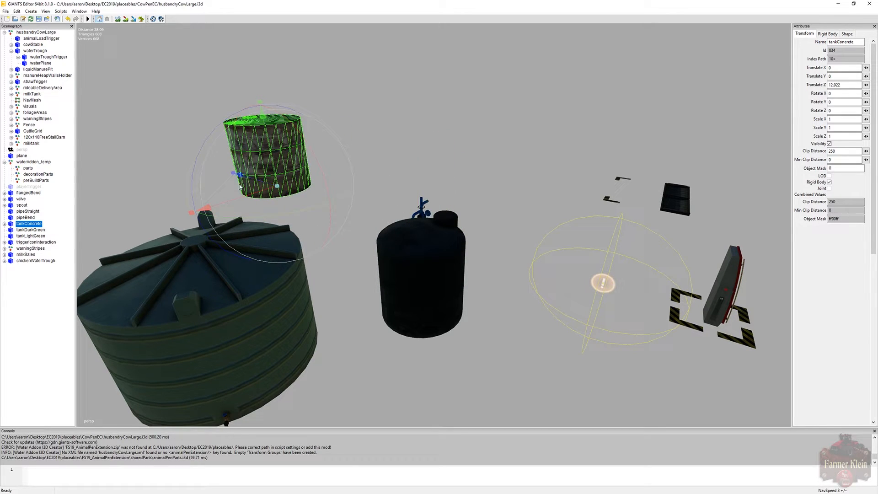
click(420, 293)
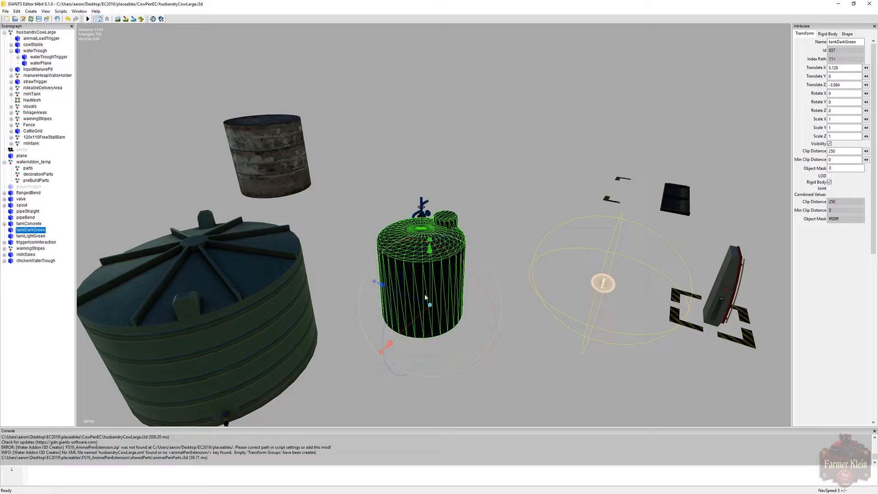
drag(429, 295, 416, 209)
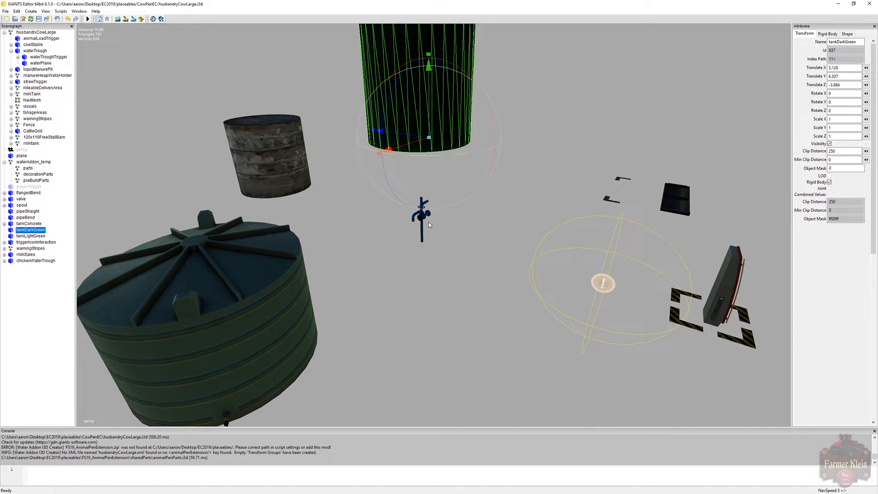
click(442, 273)
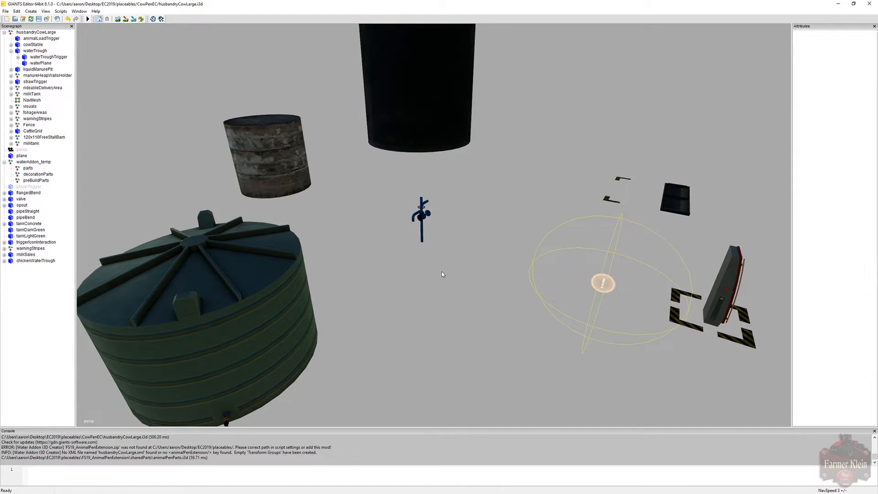
Switch to the AnimalPenExtension PDF and read how to paste required parts into the parts Transform Group and in which order.
alt+drag(442, 271, 192, 246)
scroll(193, 242, up, 5)
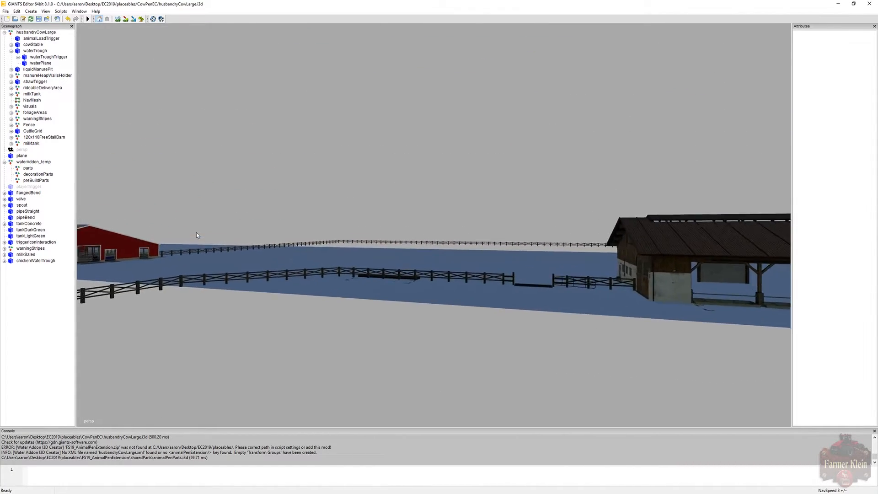
scroll(197, 235, up, 5)
alt+drag(196, 236, 132, 243)
scroll(184, 268, up, 5)
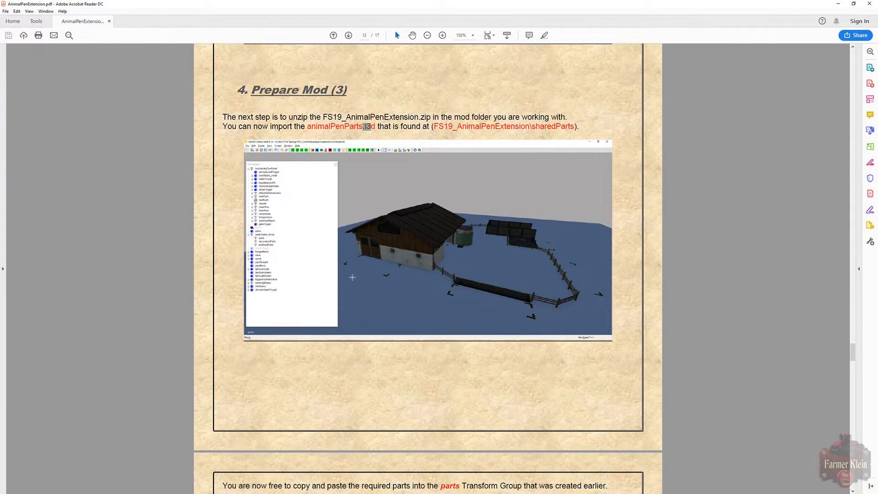
scroll(353, 278, down, 5)
scroll(353, 278, down, 1)
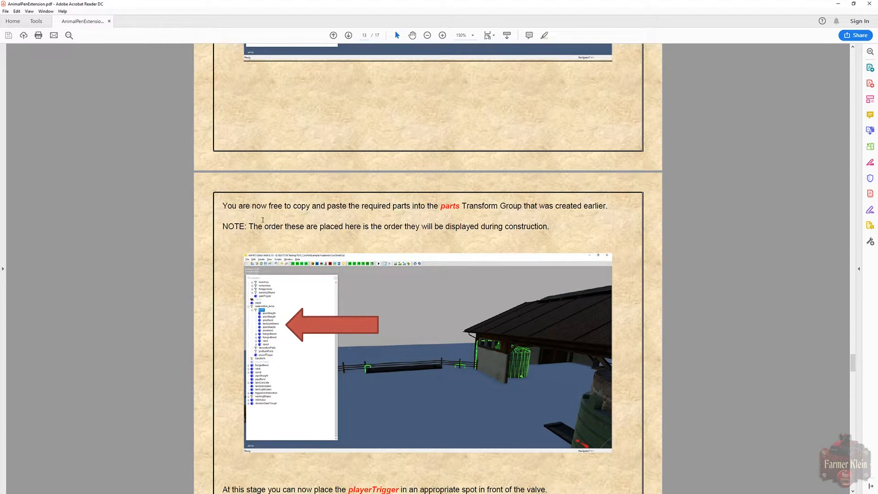
drag(250, 226, 536, 231)
click(524, 231)
click(838, 5)
Bring tankLightGreen to the barn and set it on the ground beside the fence with Interactive Placement, about X 97.3, Z -8.6.
alt+drag(407, 286, 597, 283)
key(Left)
key(Left)
key(Left)
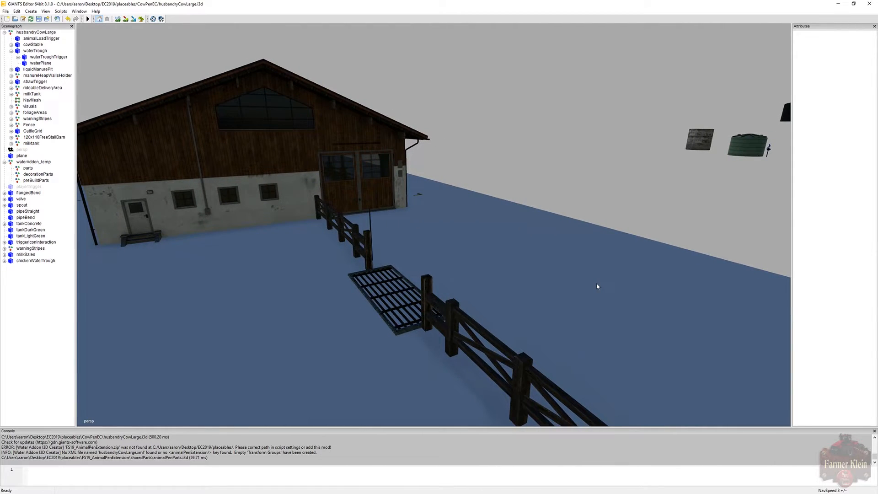
key(Left)
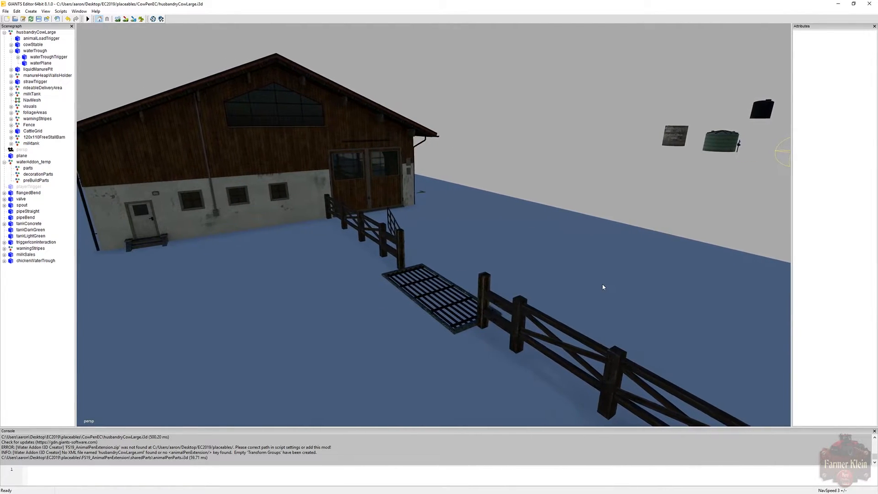
key(Left)
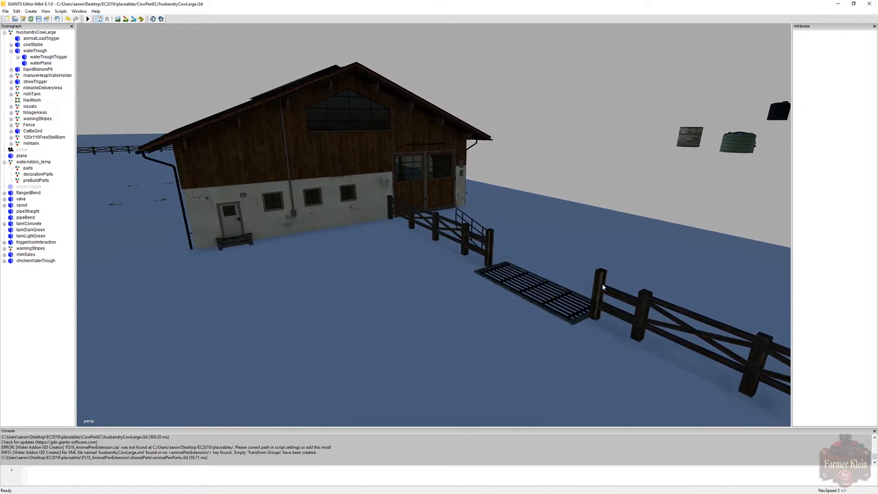
key(Up)
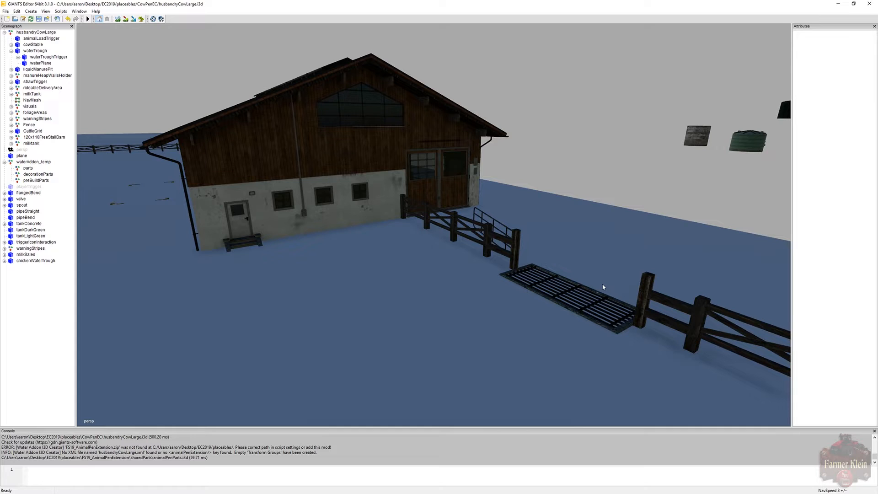
key(Right)
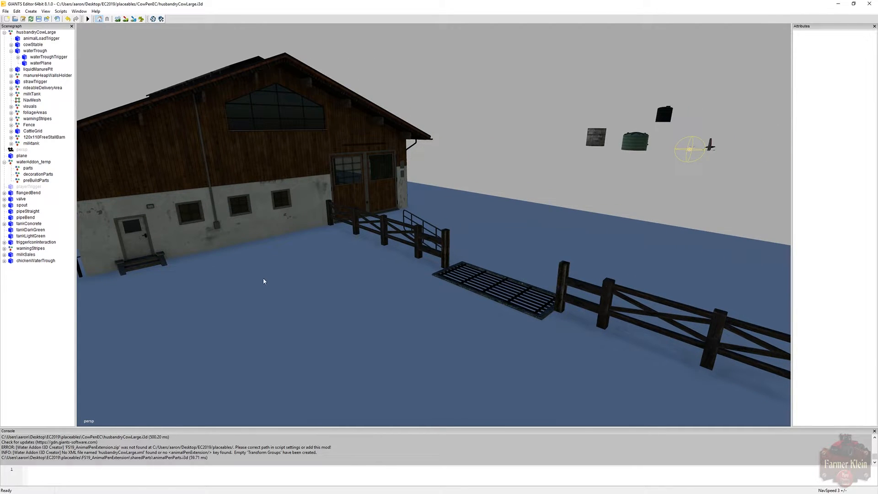
click(30, 236)
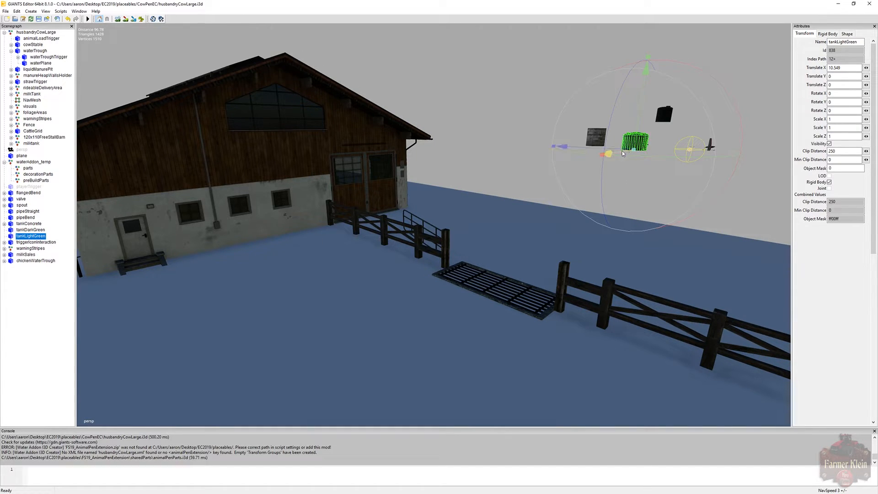
drag(619, 154, 314, 198)
drag(223, 249, 484, 194)
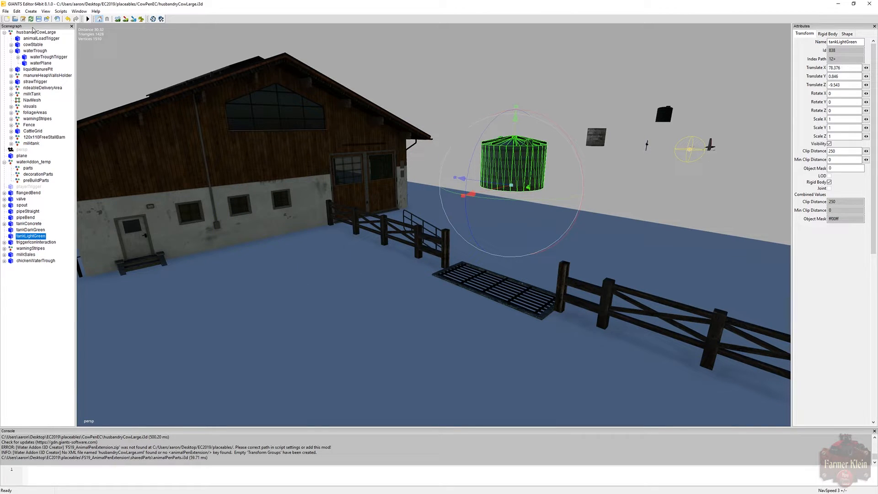
click(16, 12)
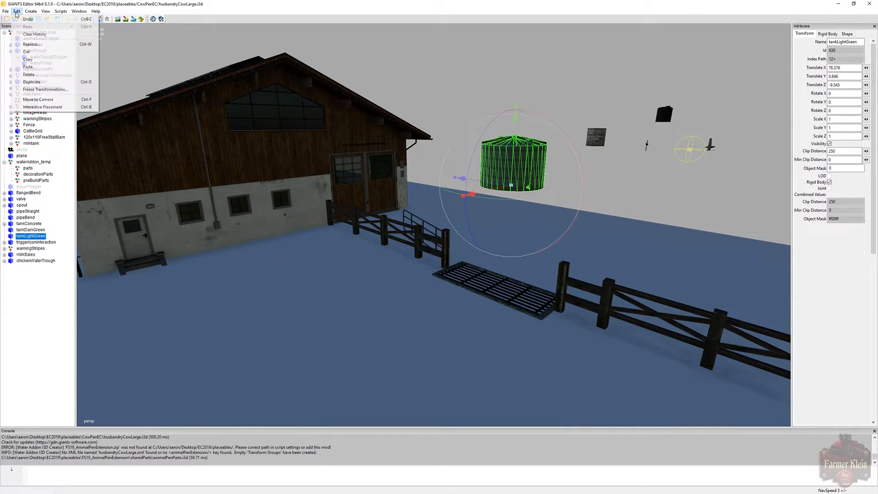
click(42, 107)
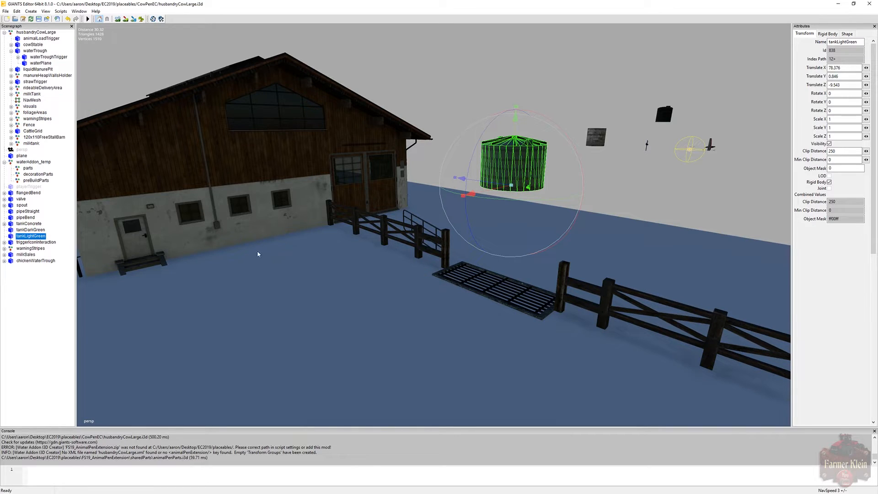
click(288, 268)
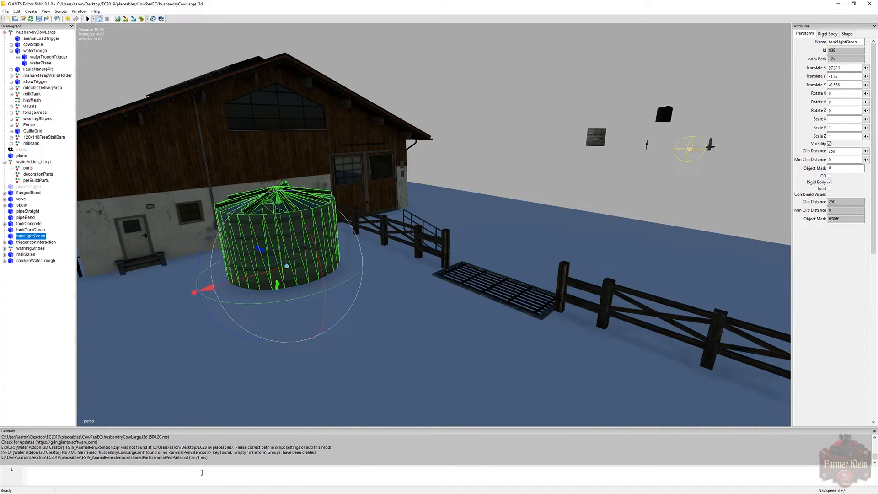
Fine-tune tankLightGreen between the barn wall and the fence, moving it to about X 94.4 and Z -7.1.
key(a)
right_drag(208, 407, 273, 410)
key(a)
key(a)
drag(446, 285, 408, 256)
right_drag(506, 270, 421, 304)
key(w)
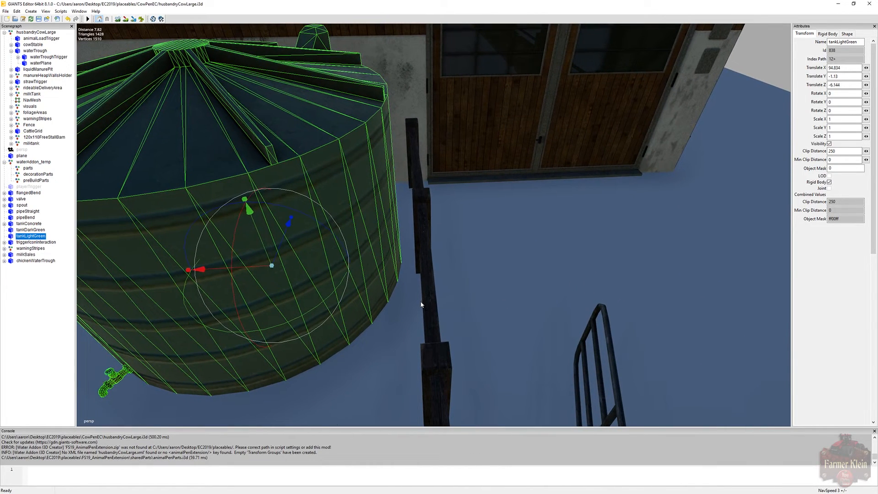
drag(251, 267, 260, 268)
right_drag(527, 300, 656, 306)
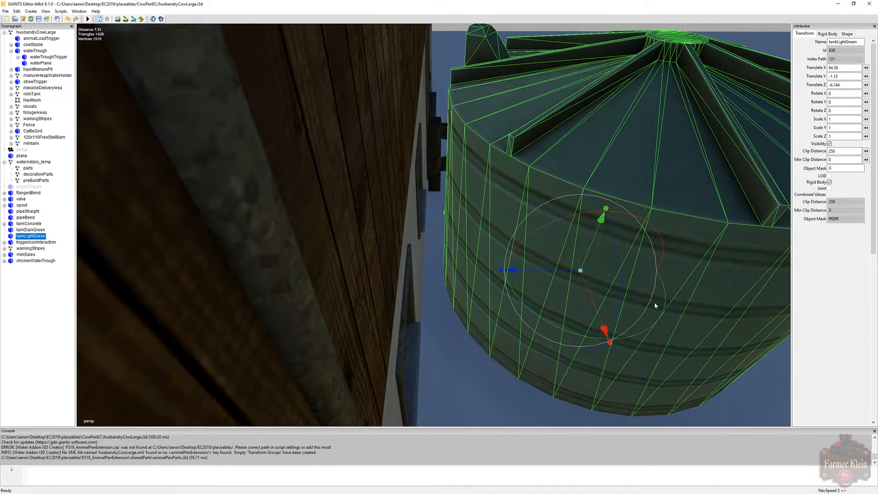
drag(537, 273, 572, 276)
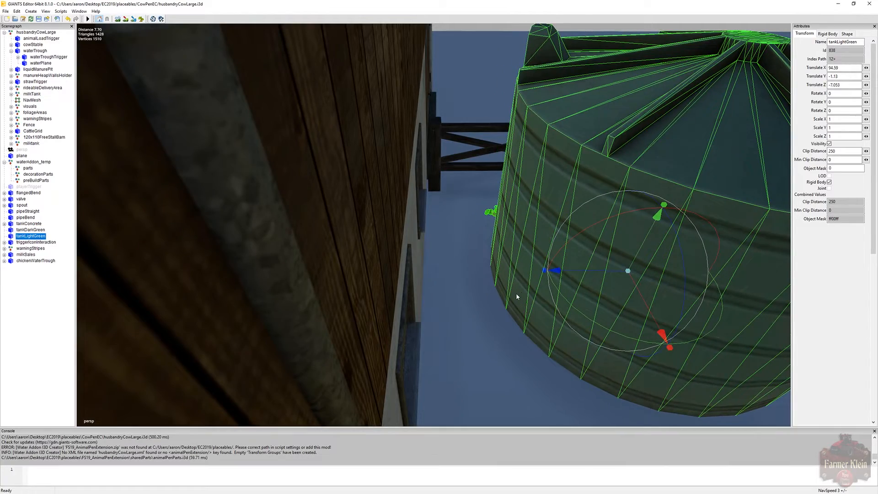
Inspect tankLightGreen from several sides for its clearance from the barn wall and the fence.
key(s)
key(d)
key(w)
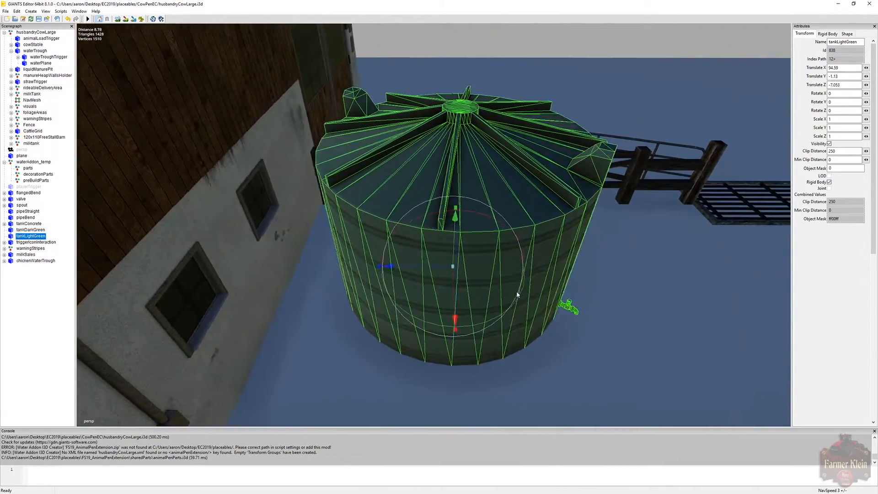
key(d)
right_drag(517, 294, 471, 296)
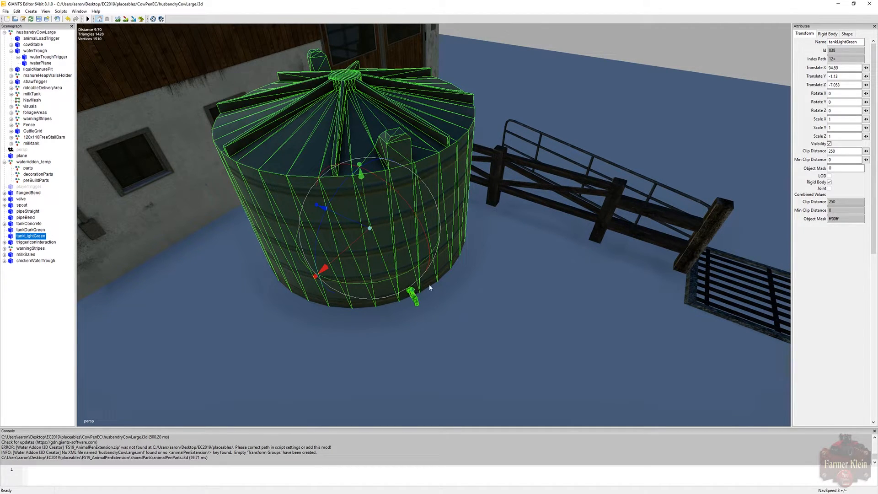
right_drag(458, 287, 413, 266)
key(d)
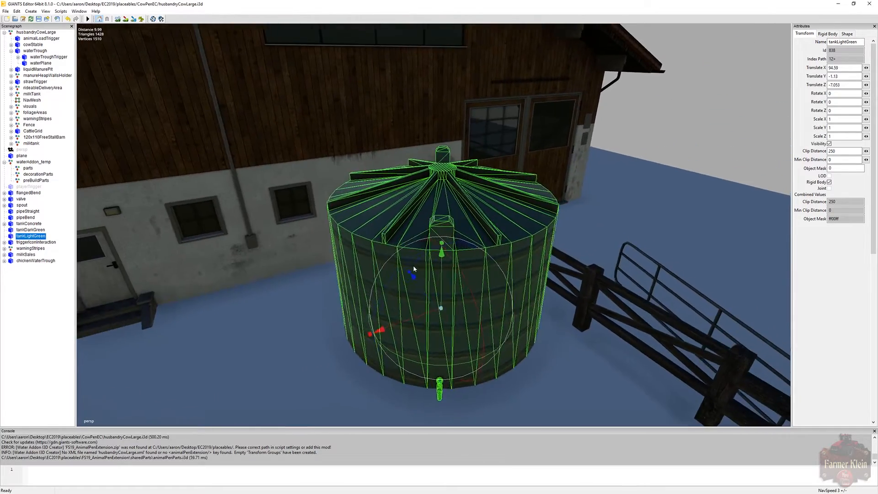
key(d)
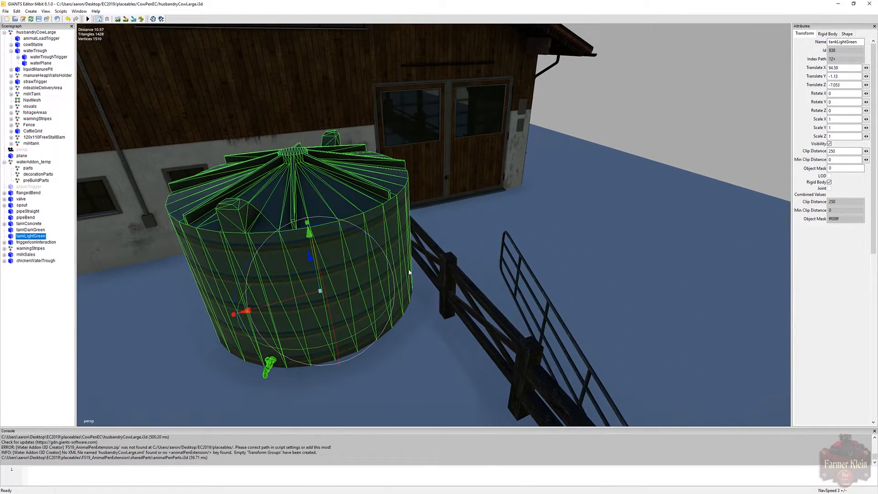
click(419, 325)
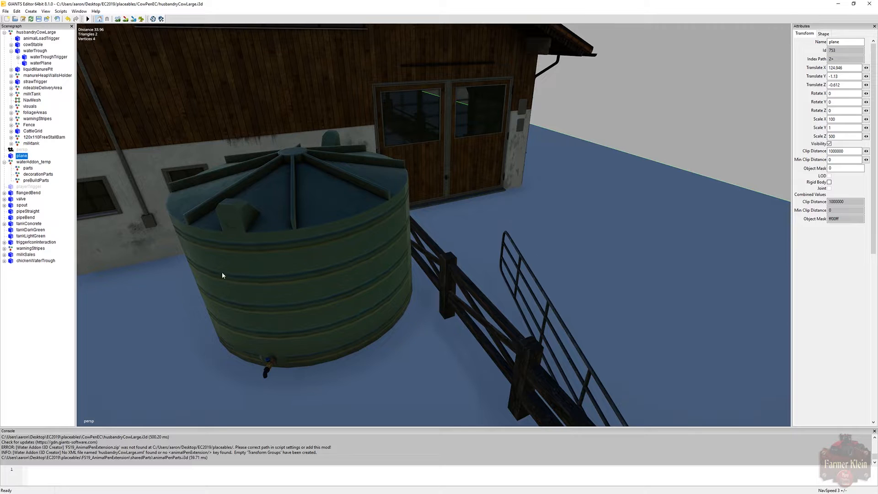
Cut tankLightGreen from the scene root and paste it into the parts group of waterAddon_temp.
click(30, 236)
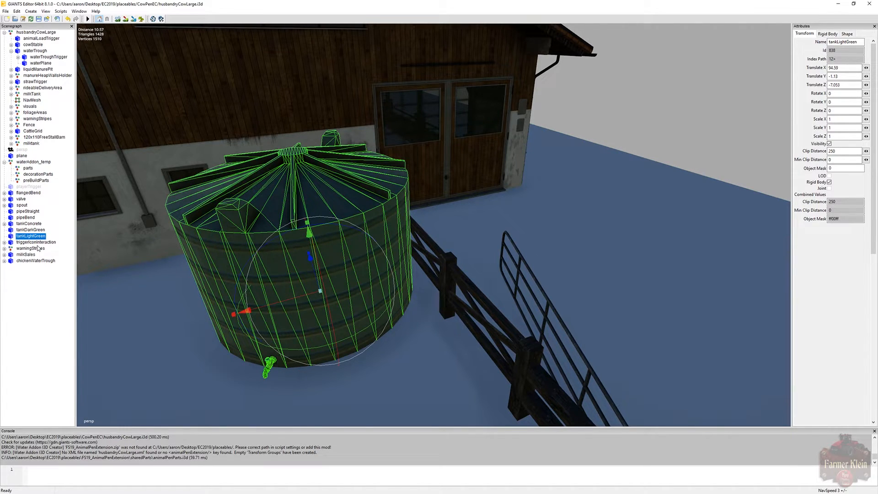
key(ctrl+x)
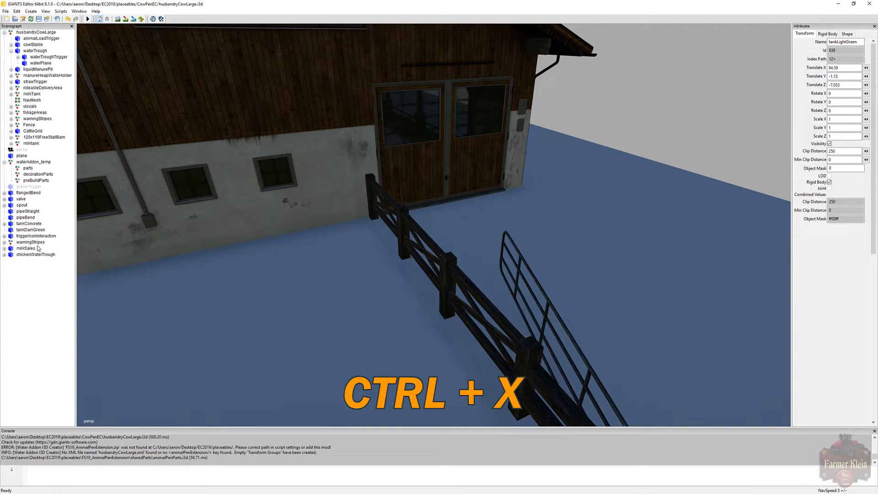
click(29, 168)
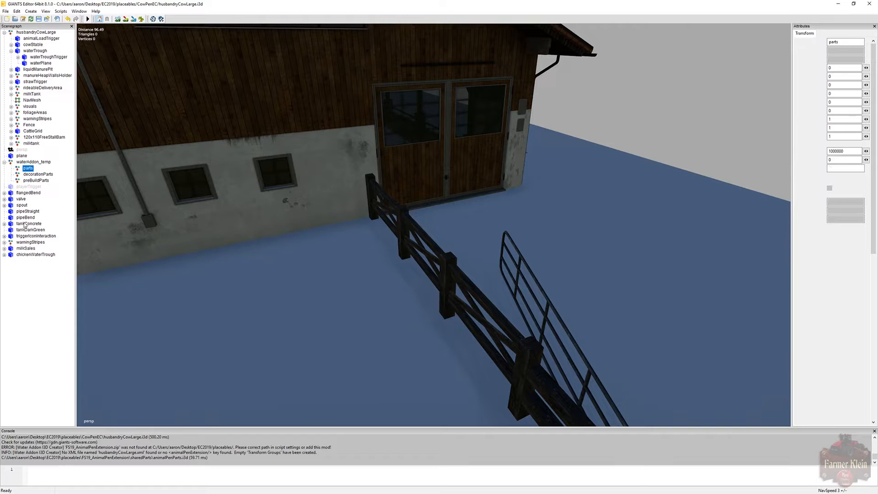
key(ctrl+v)
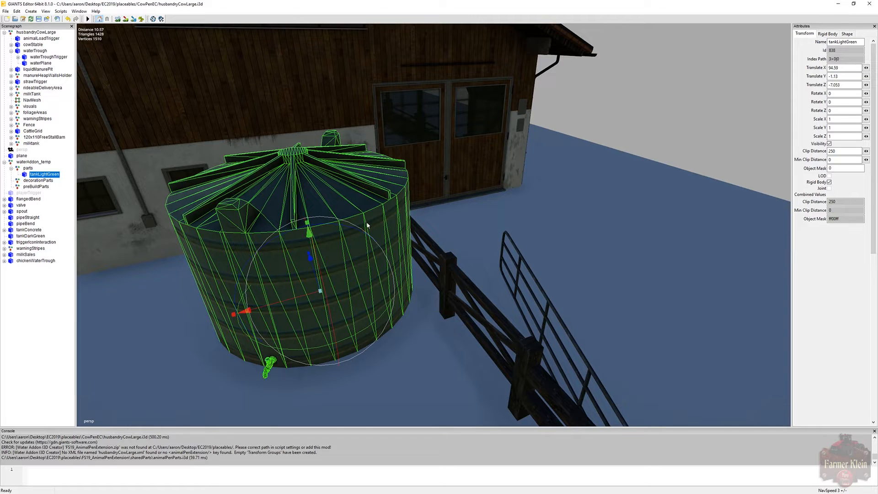
Place the spout beside the end of the pen's water trough with Interactive Placement, at about X 92.4, Z -36.6.
alt+drag(447, 234, 545, 214)
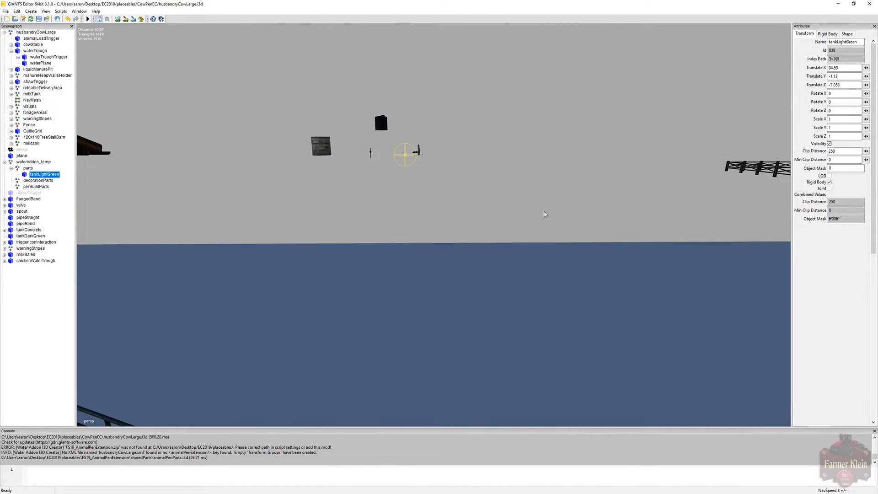
click(22, 211)
alt+drag(203, 232, 343, 240)
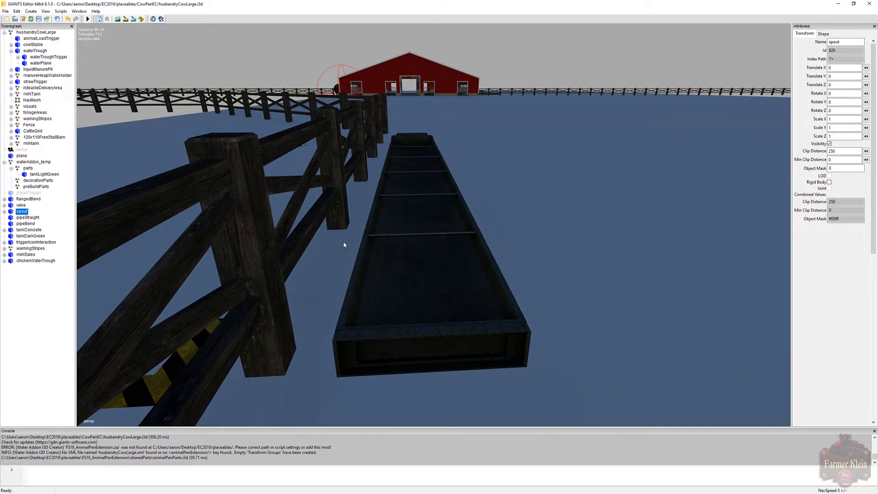
click(17, 11)
key(ctrl+b)
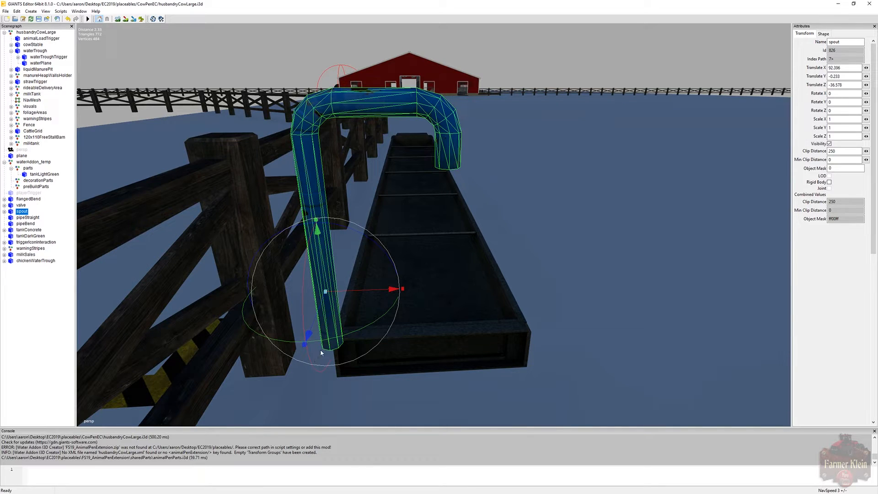
Shift the spout to about X 92.1, Z -37.2 and lower it to about Y -1.8 so it hooks over the trough edge.
drag(321, 317, 349, 257)
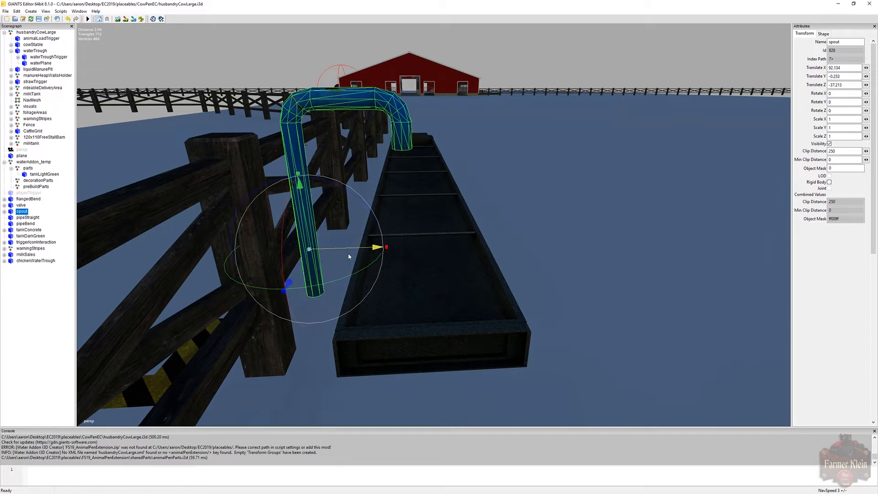
drag(303, 214, 312, 342)
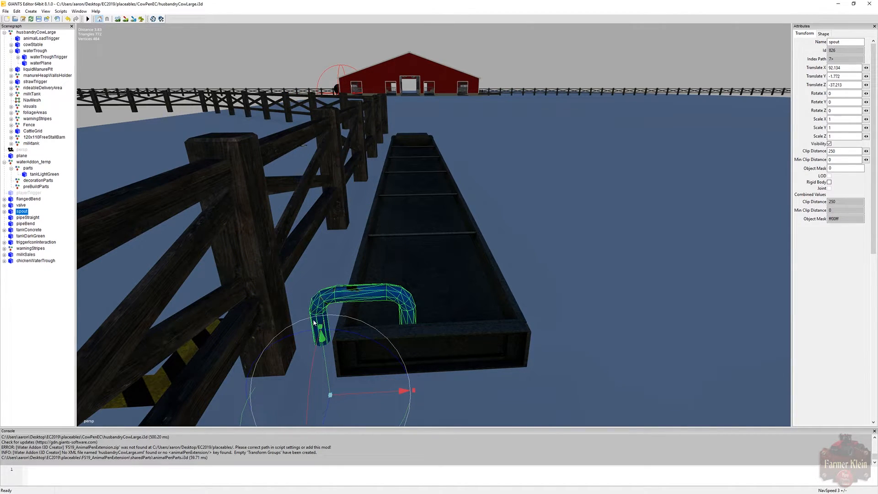
click(322, 348)
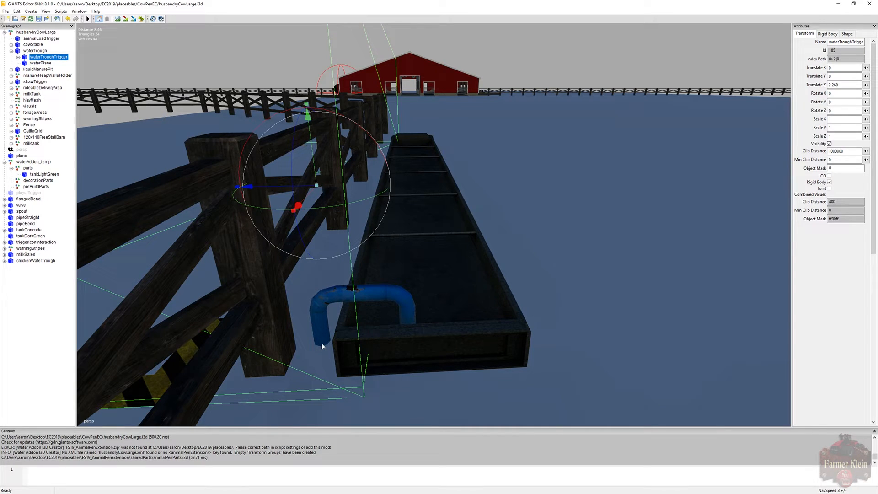
Raise the spout to about Y -1.71 and shift it along the trough to about Z -37.03.
click(322, 345)
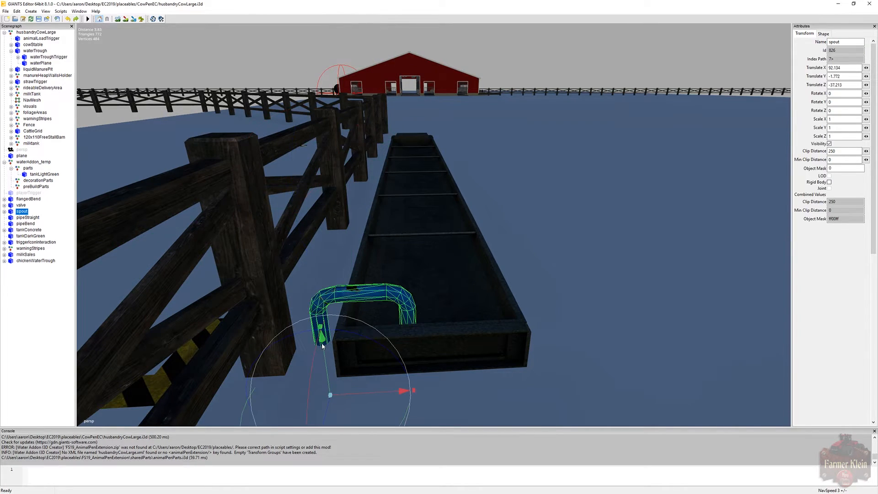
drag(324, 350, 324, 346)
middle_drag(521, 346, 381, 336)
scroll(396, 358, down, 5)
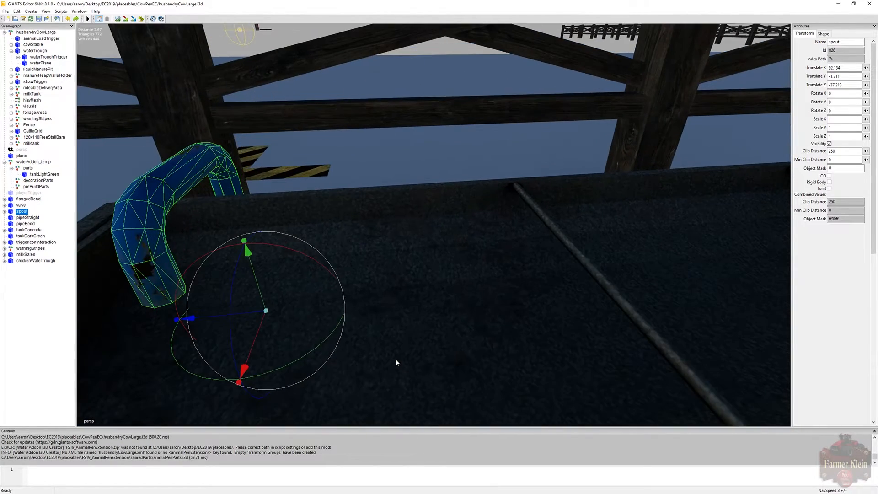
scroll(396, 358, down, 1)
middle_drag(396, 360, 304, 355)
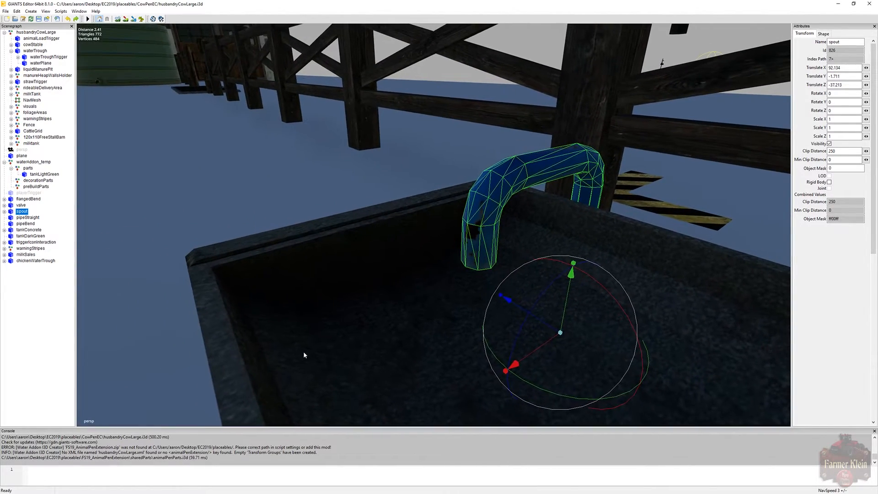
alt+drag(304, 355, 364, 364)
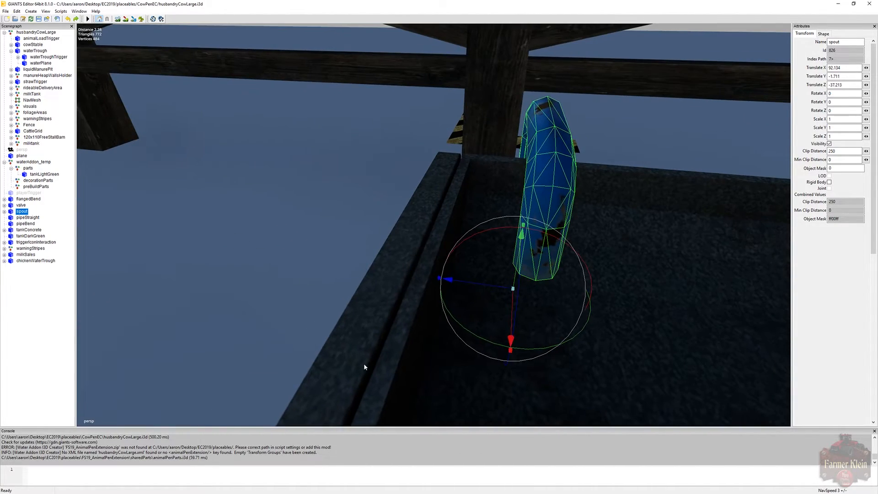
drag(483, 287, 569, 331)
scroll(568, 331, down, 2)
scroll(568, 331, down, 3)
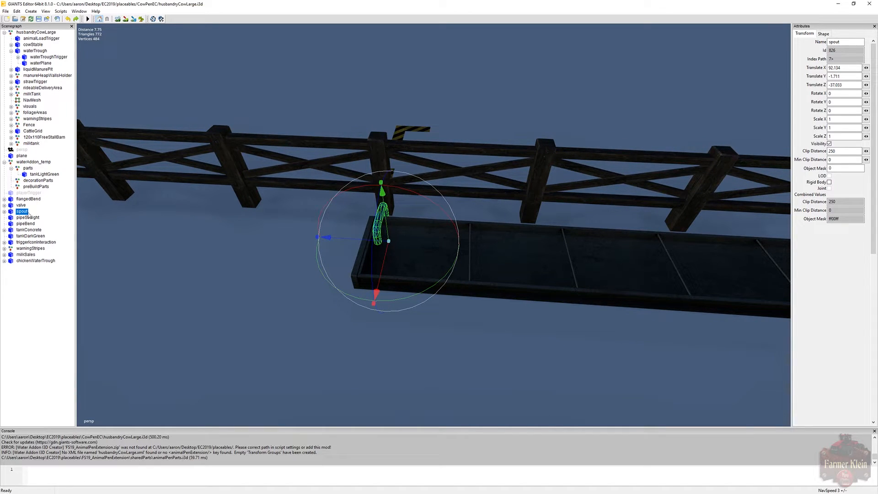
Cut the spout from the scene root and paste it into the parts group of waterAddon_temp.
key(Delete)
click(28, 168)
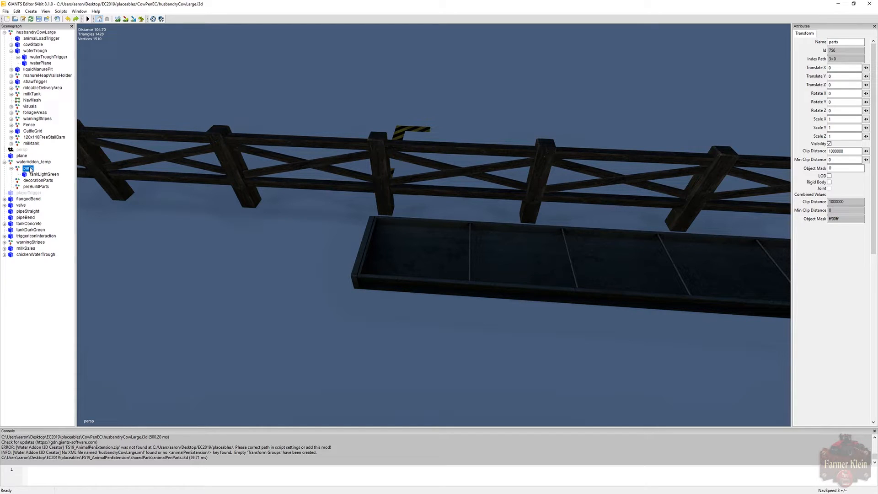
key(ctrl+z)
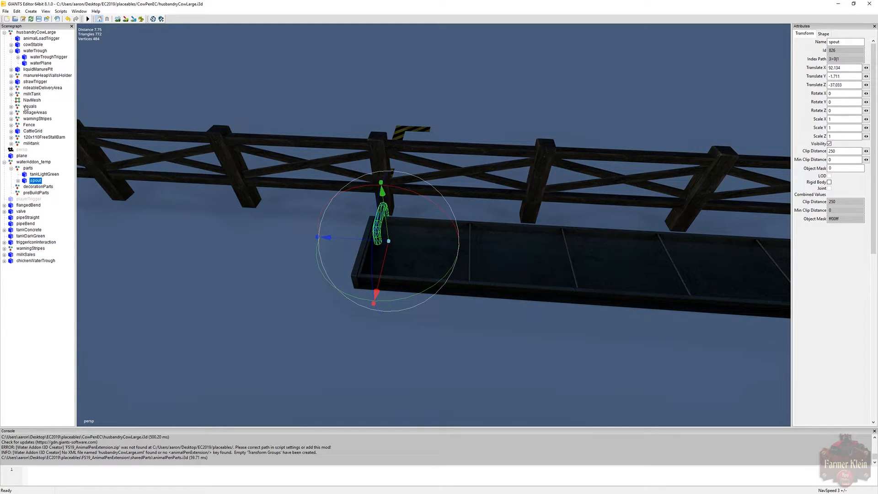
Duplicate the spout and move the copy to the opposite end of the water trough, at about Z -47.48.
click(16, 11)
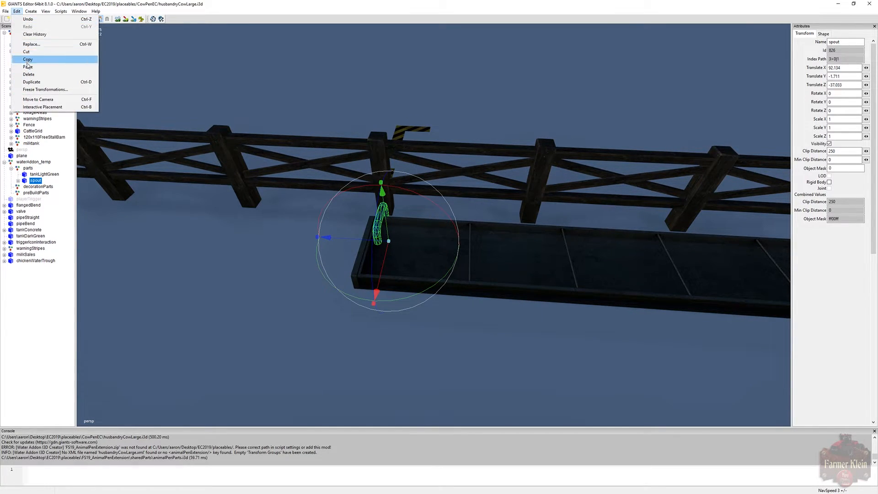
click(31, 82)
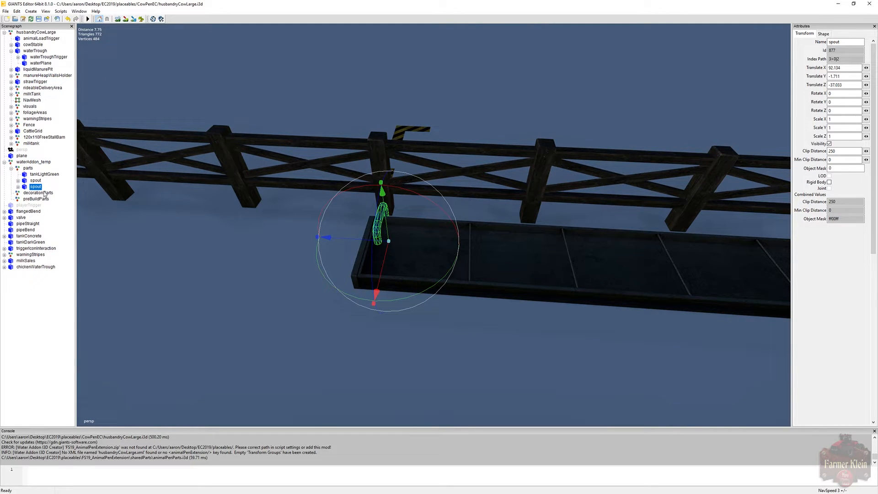
drag(351, 247, 561, 243)
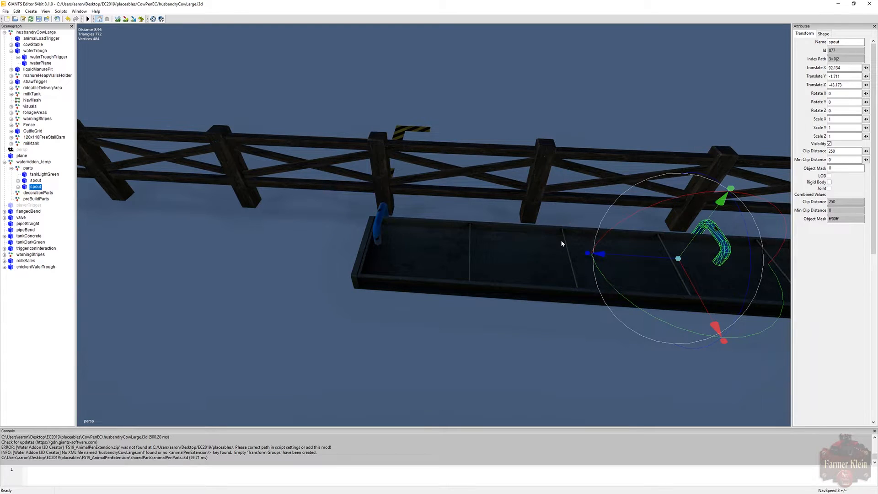
key(f)
right_drag(562, 243, 562, 243)
drag(337, 257, 497, 269)
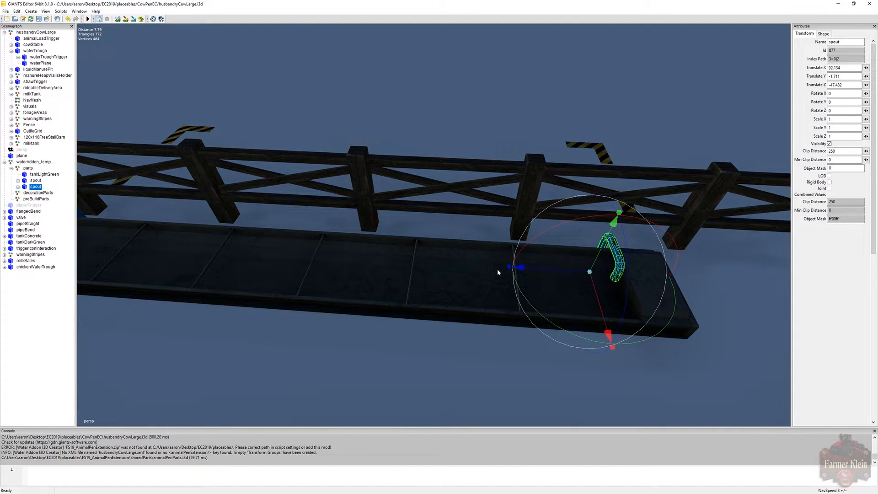
Fine-tune the duplicated spout's position at the far end of the trough to about Z -47.41.
click(512, 350)
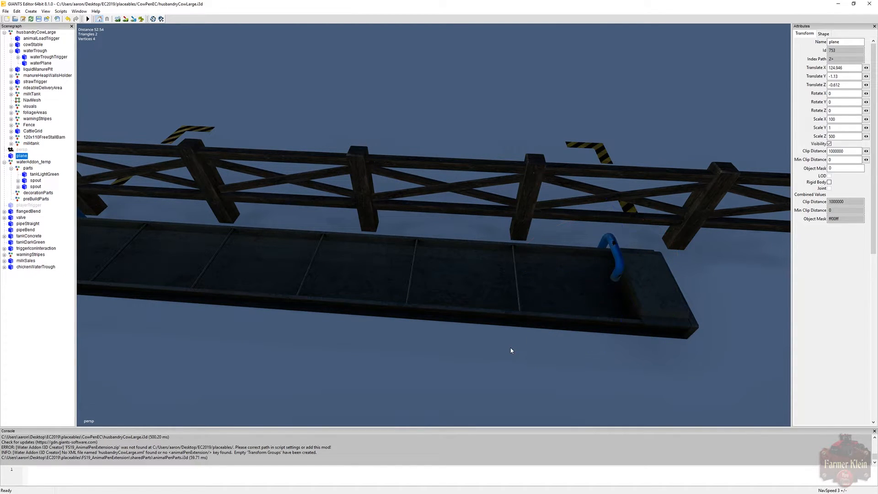
scroll(511, 350, up, 3)
middle_drag(511, 351, 451, 347)
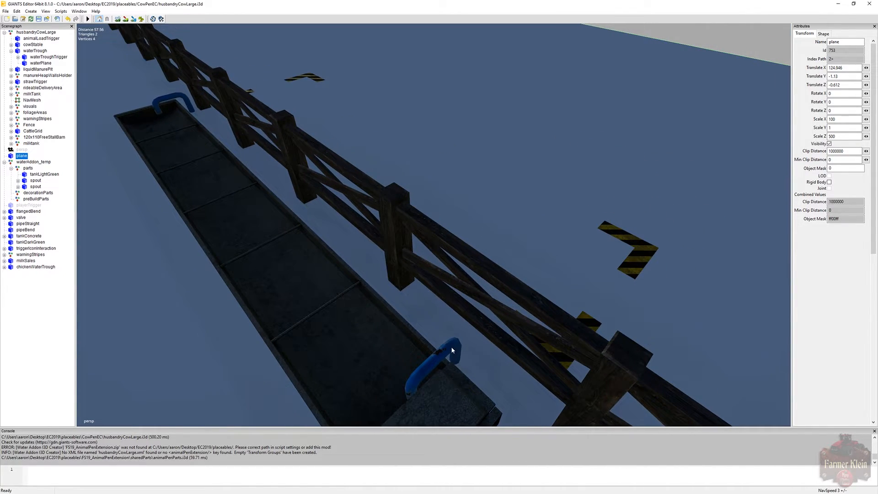
click(35, 186)
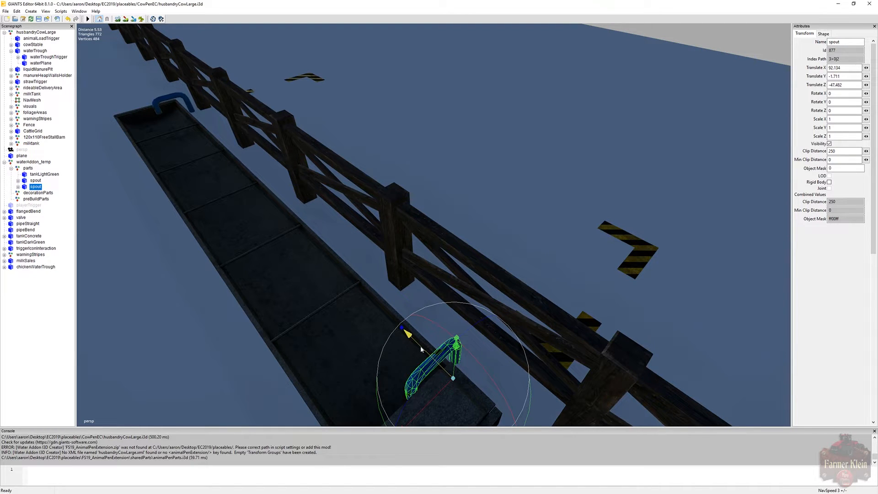
drag(420, 345, 419, 342)
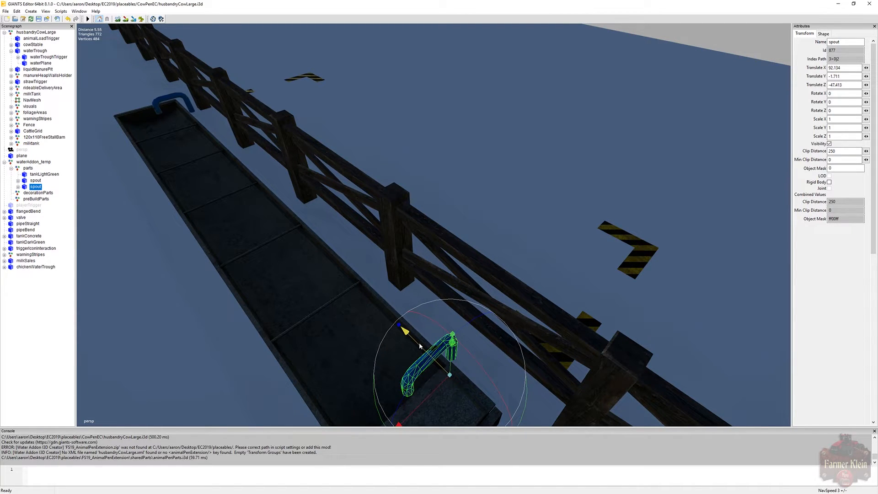
Place pipeBend on the ground beside the green tank with Interactive Placement, at about X 93.16, Z -11.12.
right_click(568, 440)
alt+drag(571, 413, 506, 329)
scroll(465, 417, up, 3)
scroll(470, 415, up, 3)
scroll(548, 320, up, 3)
scroll(548, 320, down, 5)
scroll(484, 327, up, 3)
scroll(461, 325, up, 5)
key(a)
key(w)
right_drag(506, 329, 556, 323)
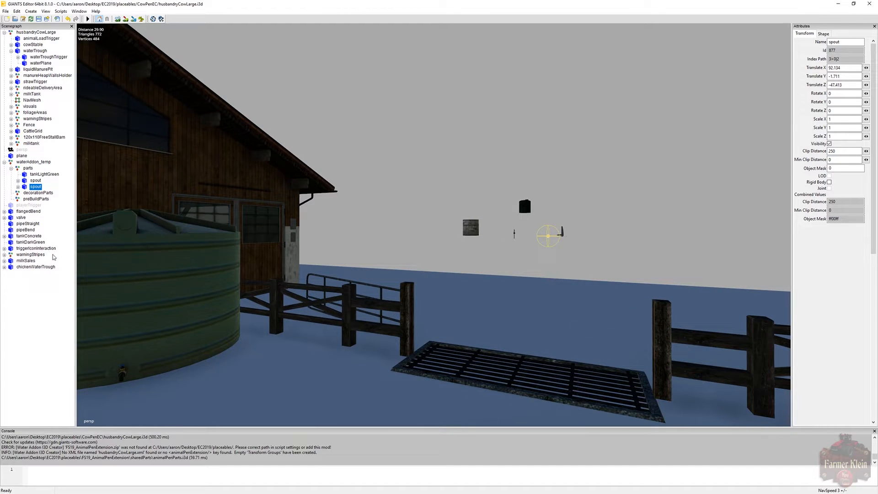
click(26, 230)
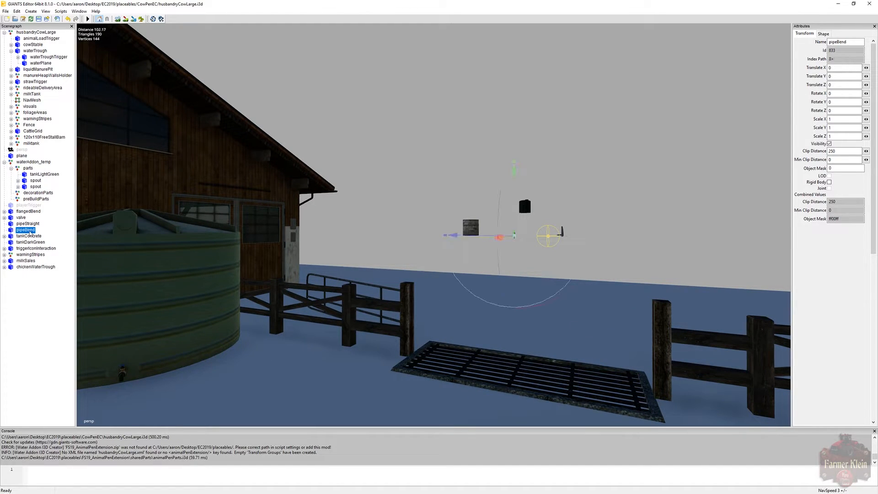
click(20, 13)
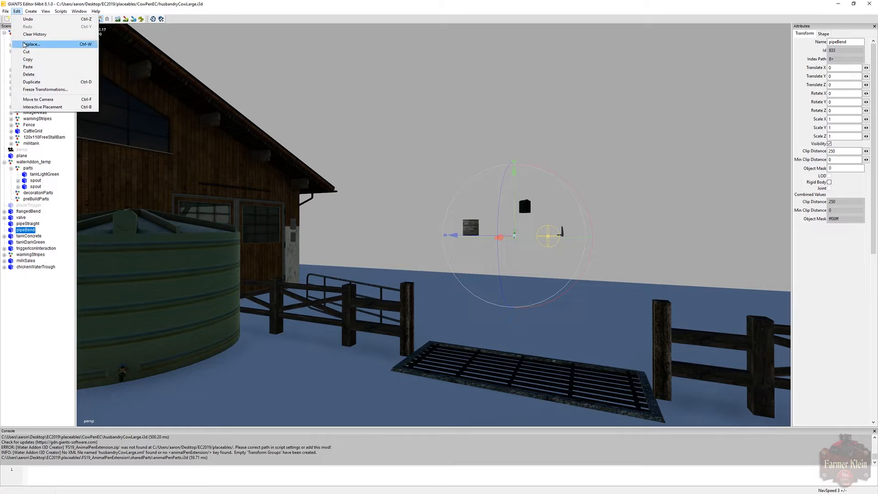
click(29, 107)
click(280, 354)
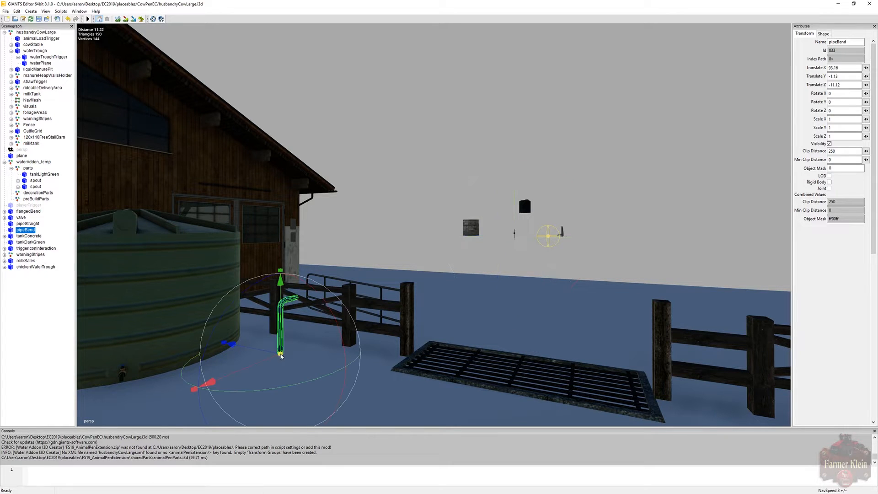
Turn pipeBend toward the tank about its vertical axis and set its Y rotation to 90.
alt+drag(272, 389, 304, 392)
key(a)
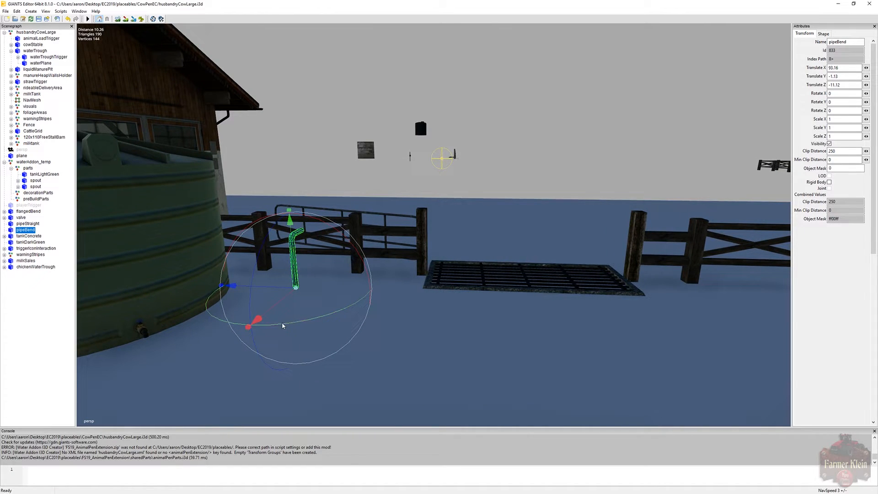
drag(282, 322, 456, 289)
drag(305, 322, 319, 305)
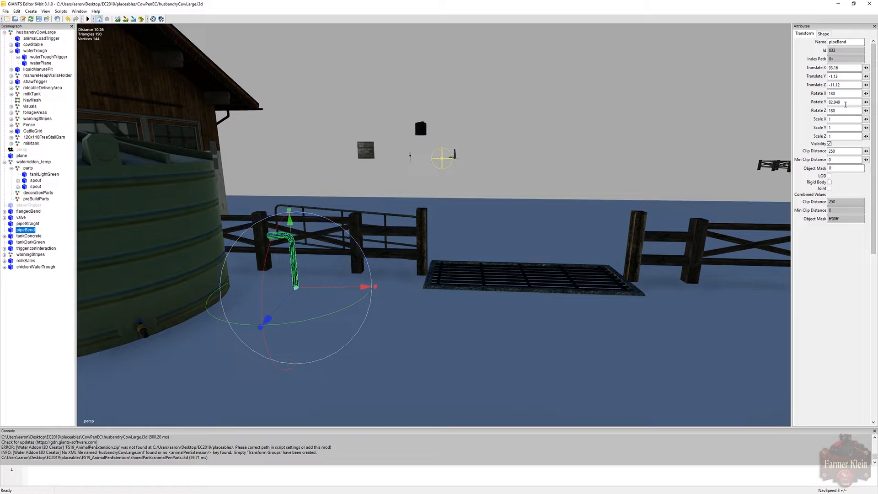
text(90)
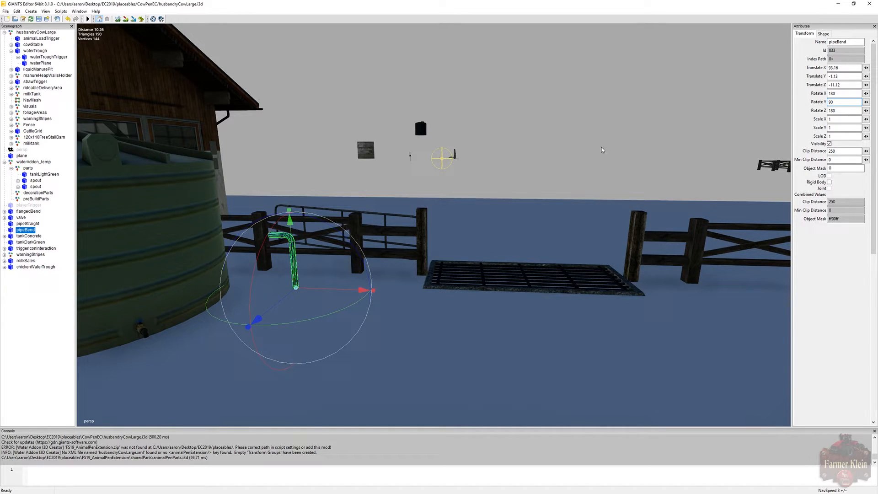
Move pipeBend beside the tank wall at about X 94.51, Z -9.94 and sink it to about Y -2.34.
drag(288, 300, 243, 318)
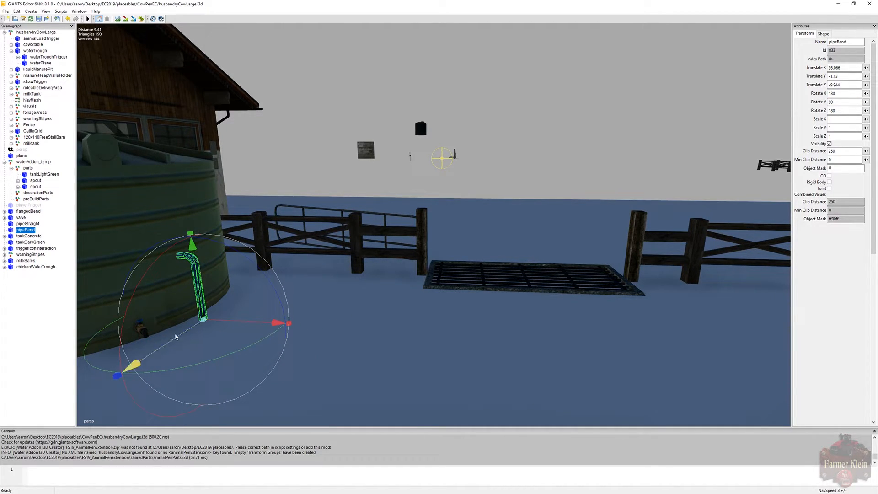
drag(175, 339, 191, 332)
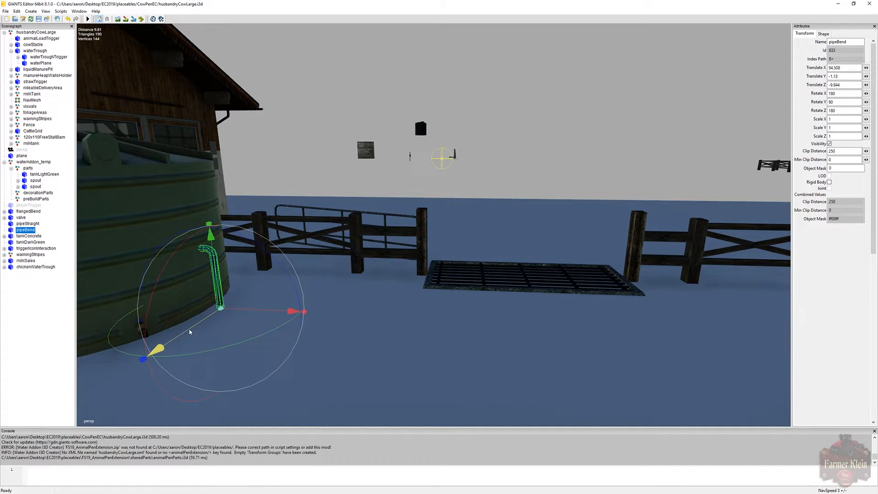
drag(212, 239, 217, 283)
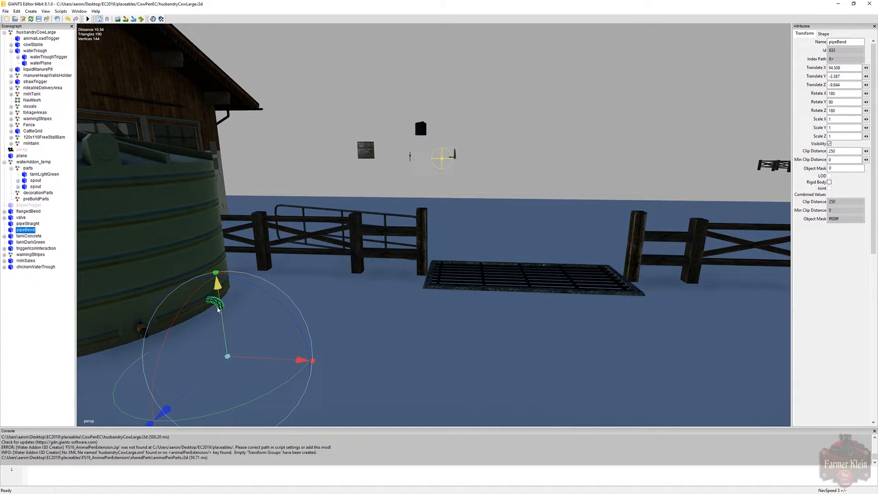
drag(220, 306, 220, 304)
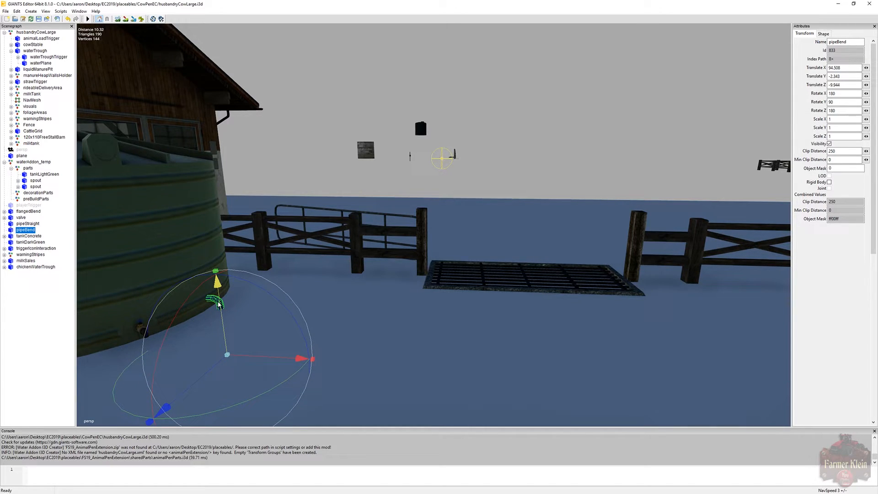
Nudge pipeBend to about X 94.63 and check from close up how it meets the tank wall.
key(a)
right_drag(331, 336, 229, 373)
key(w)
key(s)
key(d)
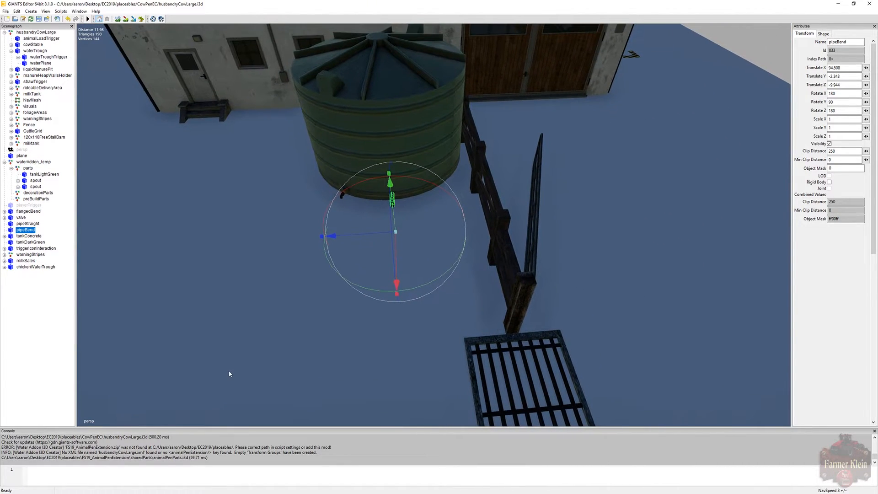
drag(368, 238, 364, 239)
right_drag(418, 254, 323, 225)
key(w)
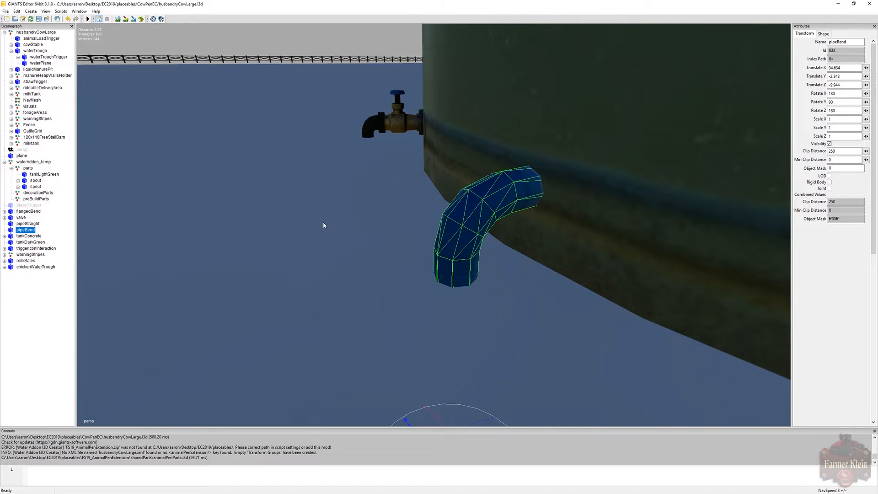
right_drag(337, 309, 451, 298)
Cut pipeBend from the scene root and paste it into the parts group of waterAddon_temp.
key(Delete)
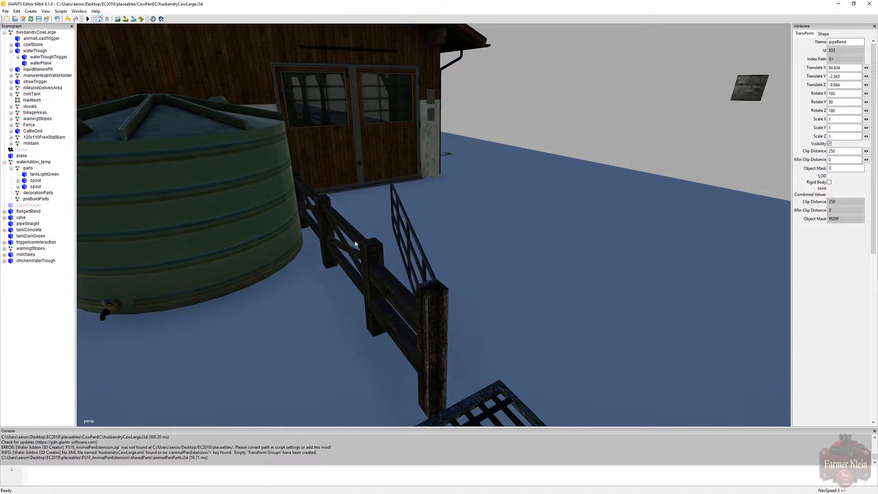
key(ctrl+z)
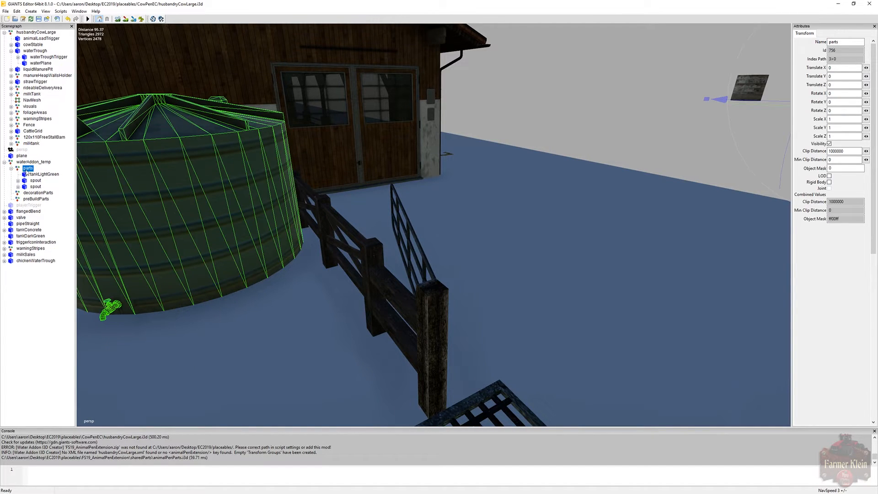
click(297, 301)
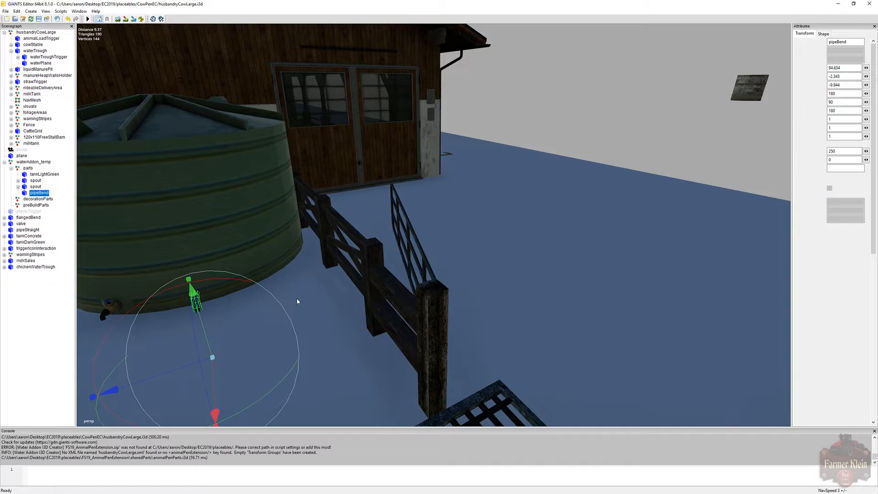
Examine the pipe bend at the tank and the outer side of the fence along the water trough.
key(a)
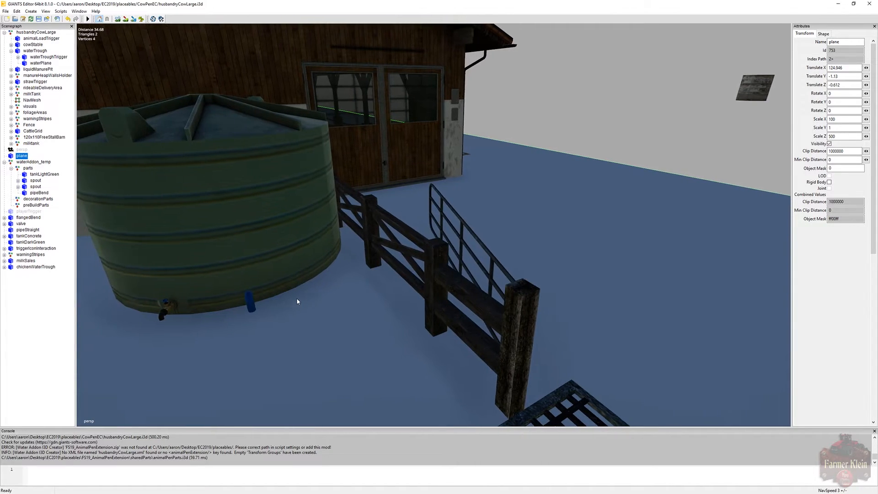
alt+drag(297, 299, 293, 291)
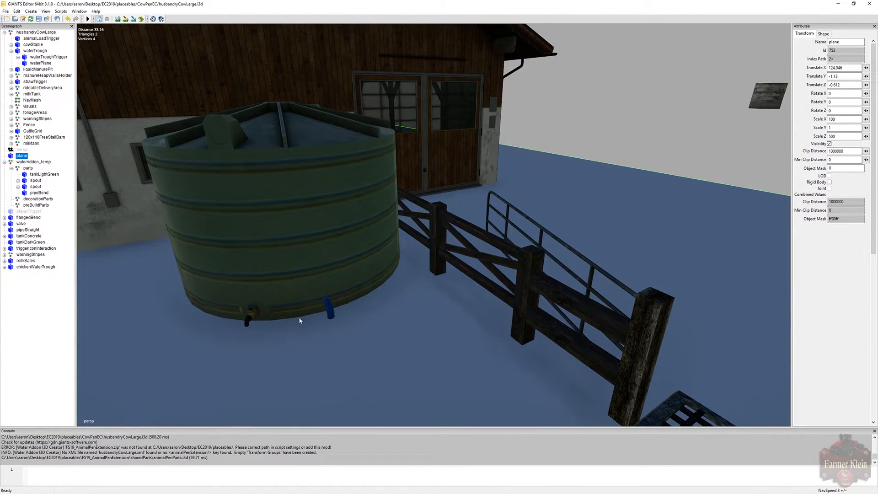
alt+drag(321, 326, 534, 297)
key(w)
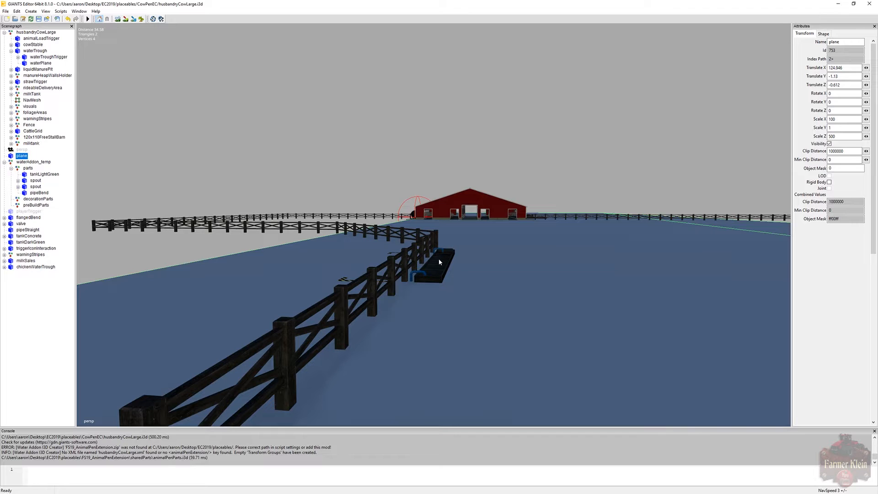
key(a)
alt+drag(439, 262, 586, 269)
key(a)
key(a)
key(a)
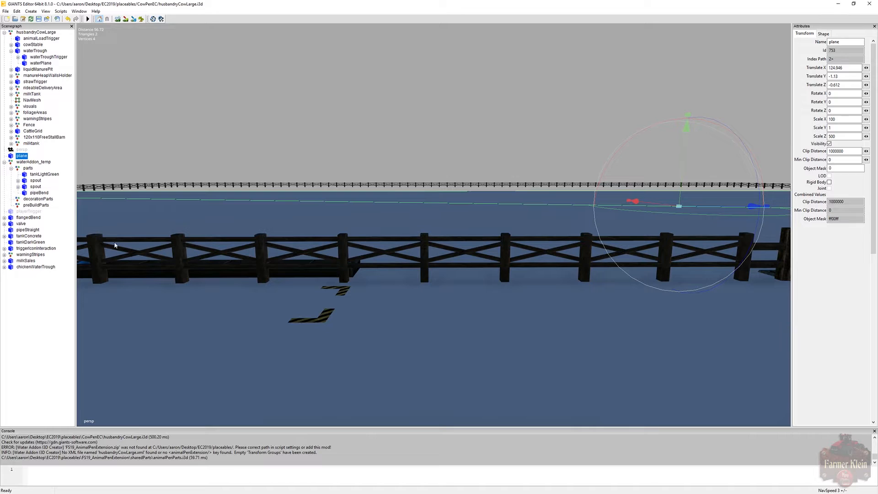
Place flangedBend on the ground next to the fence post with Interactive Placement, at about X 91.37, Z -33.97.
click(32, 218)
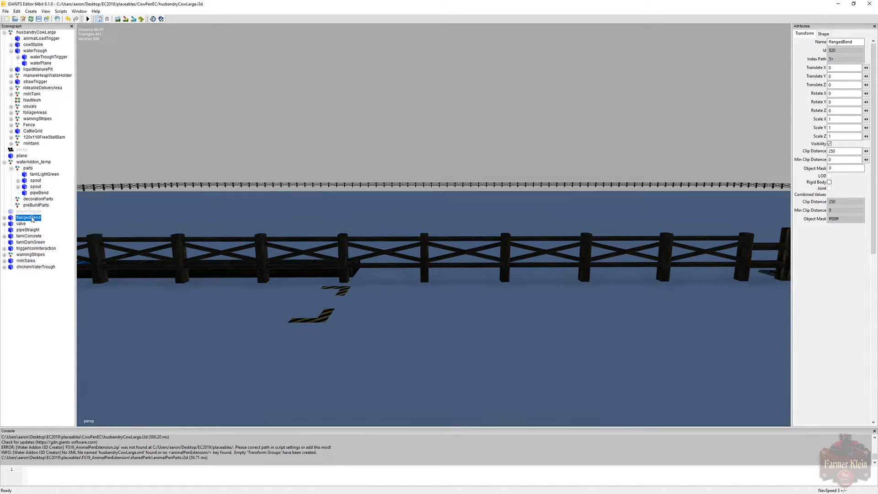
click(17, 11)
click(29, 107)
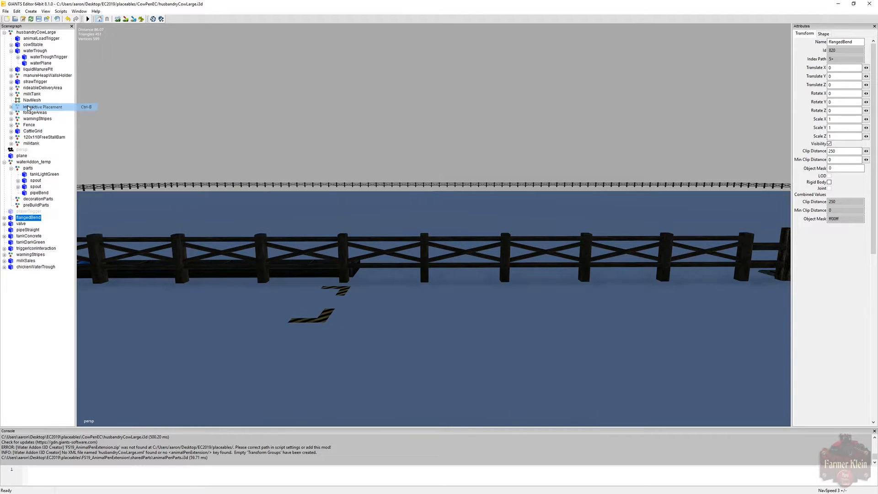
click(424, 284)
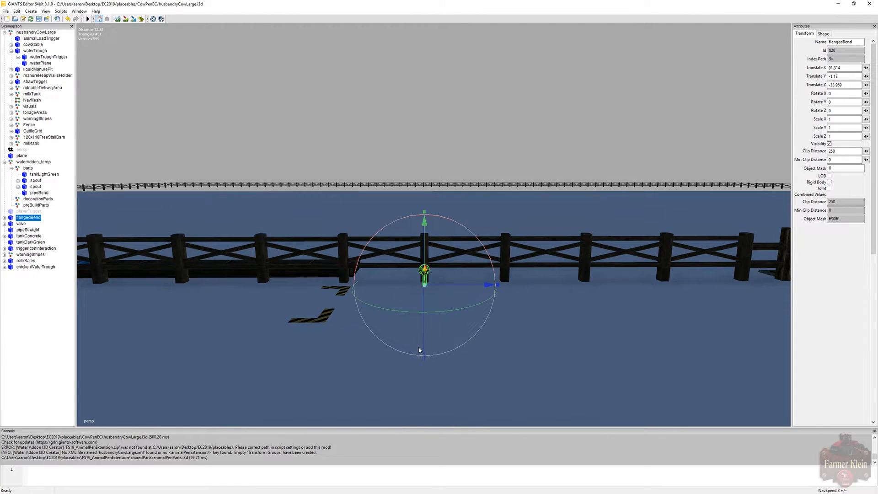
right_drag(476, 339, 354, 357)
key(w)
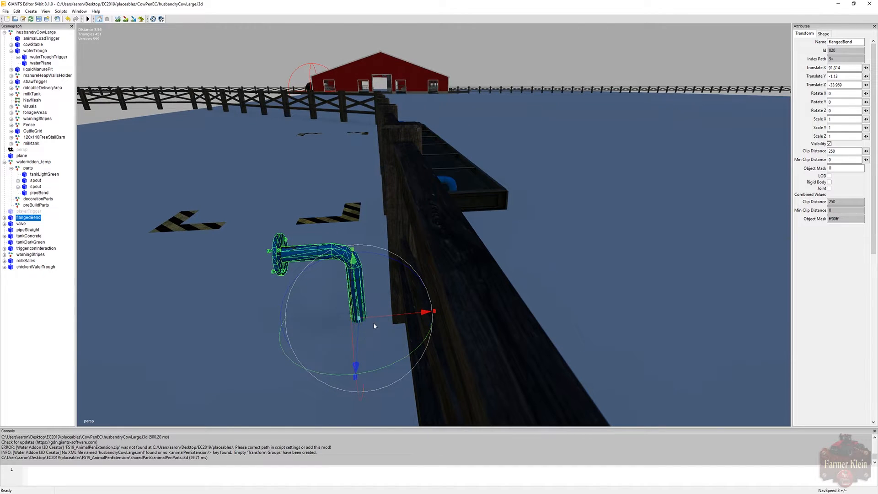
drag(375, 320, 381, 319)
Turn flangedBend parallel to the fence by setting its Y rotation to -90.
right_drag(399, 339, 529, 396)
drag(442, 349, 324, 333)
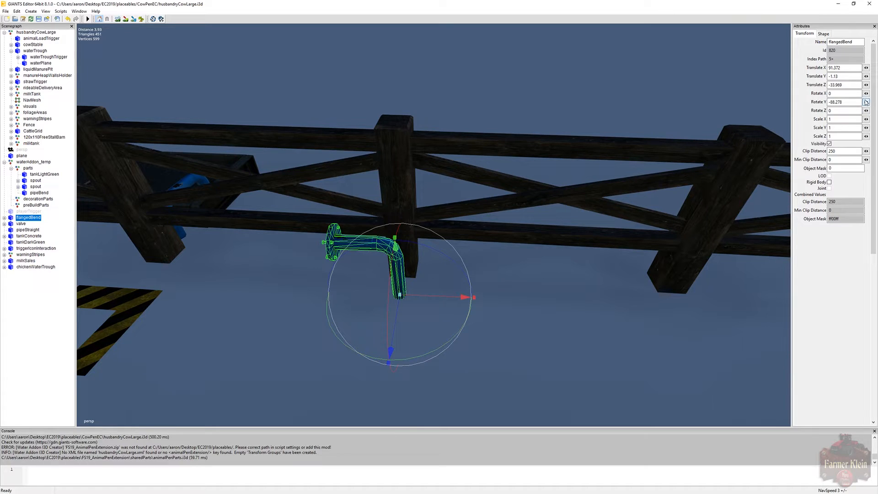
drag(849, 102, 778, 102)
text(-90)
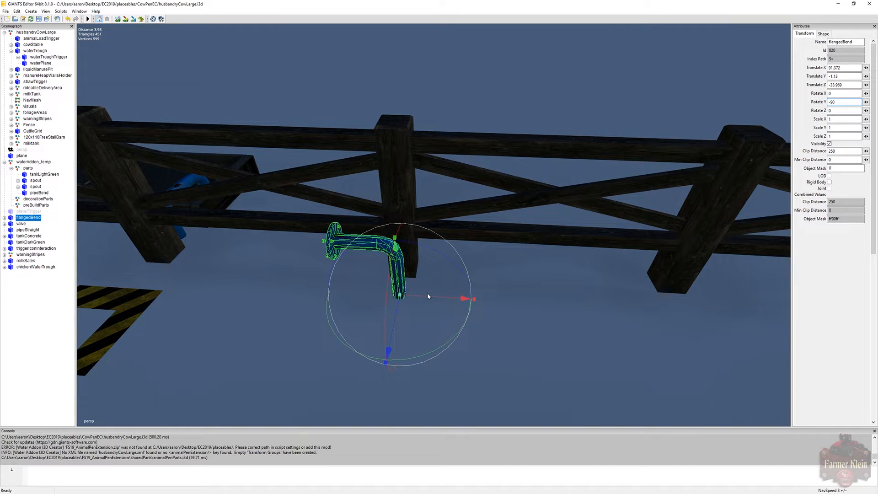
Slide flangedBend along the fence to about Z -33.17 and raise it to about Y -0.776.
drag(424, 295, 479, 299)
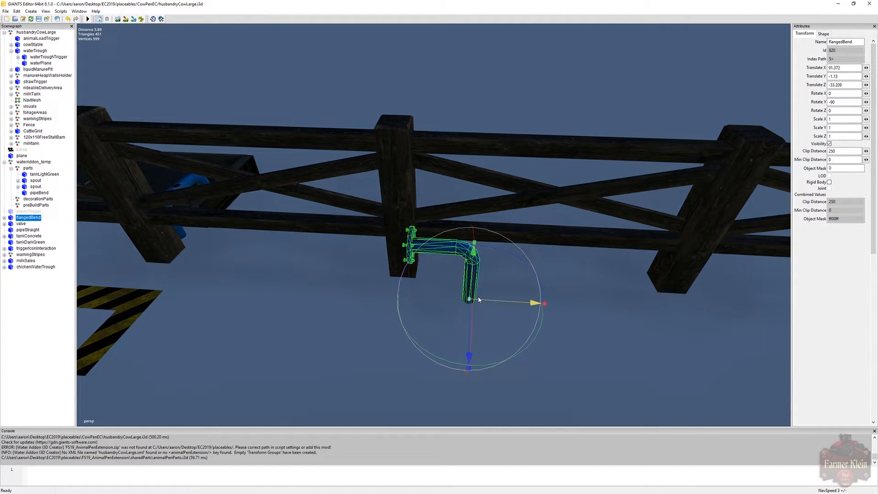
alt+middle_drag(570, 323, 580, 323)
alt+drag(580, 320, 574, 321)
alt+middle_drag(575, 321, 568, 328)
drag(565, 335, 569, 333)
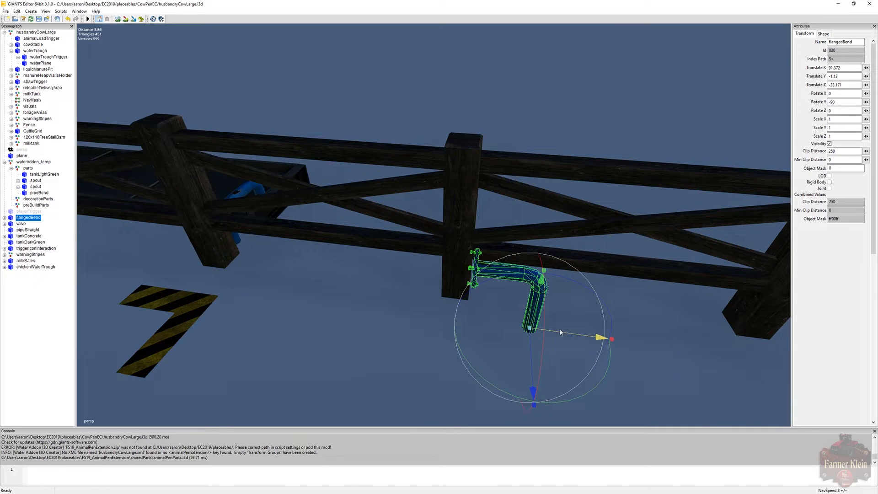
alt+drag(613, 371, 630, 326)
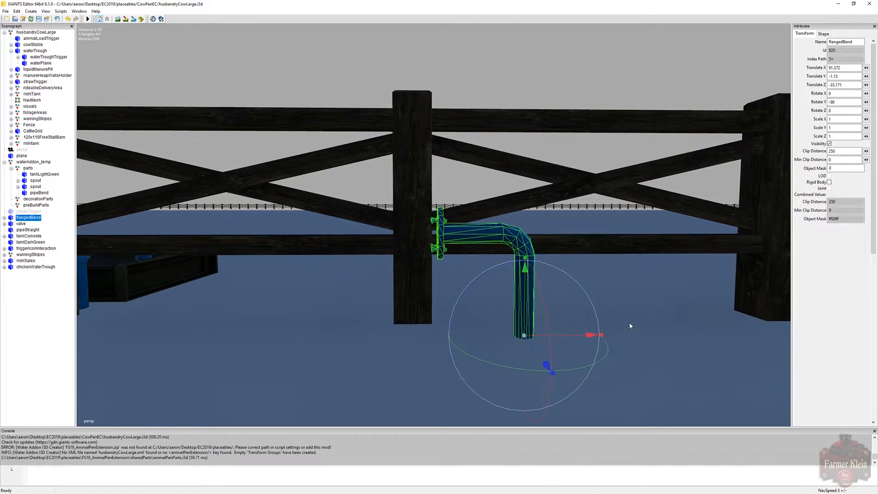
drag(528, 312, 527, 276)
mouse_move(617, 333)
alt+mouse_down()
mouse_move(601, 372)
mouse_move(609, 348)
alt+mouse_up()
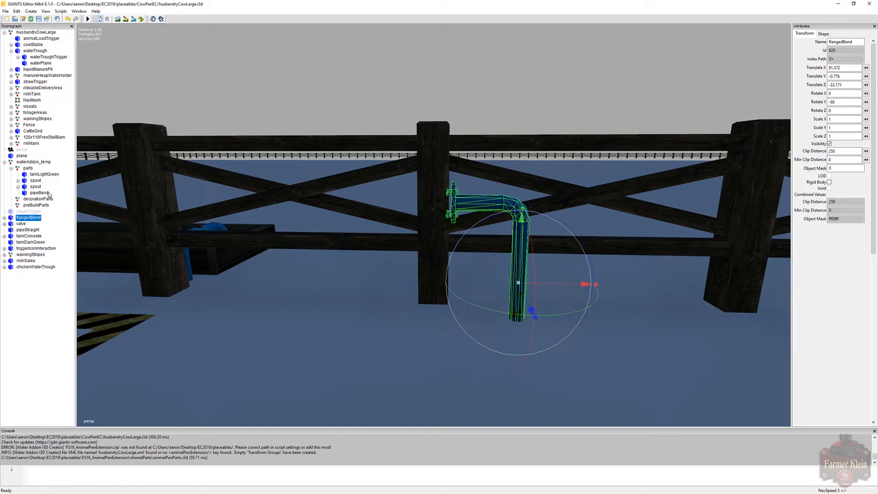
Cut flangedBend from the scene root and paste it into the parts group of waterAddon_temp.
drag(50, 194, 48, 194)
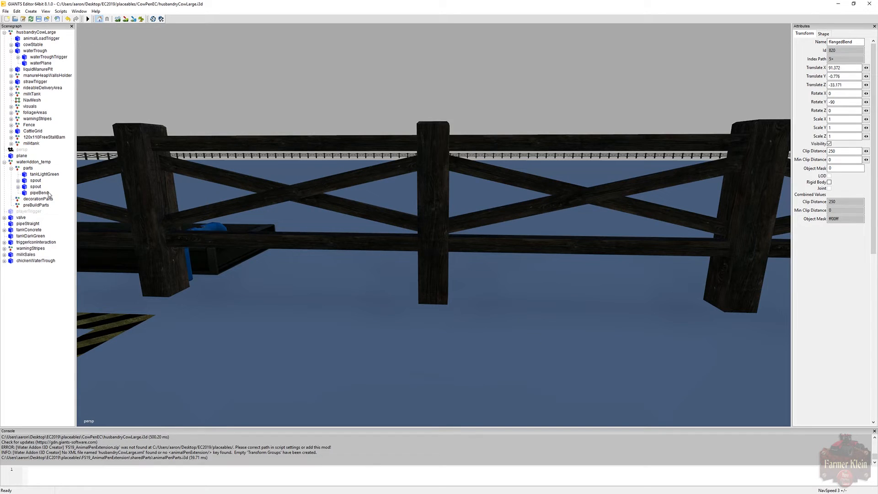
click(29, 164)
click(29, 169)
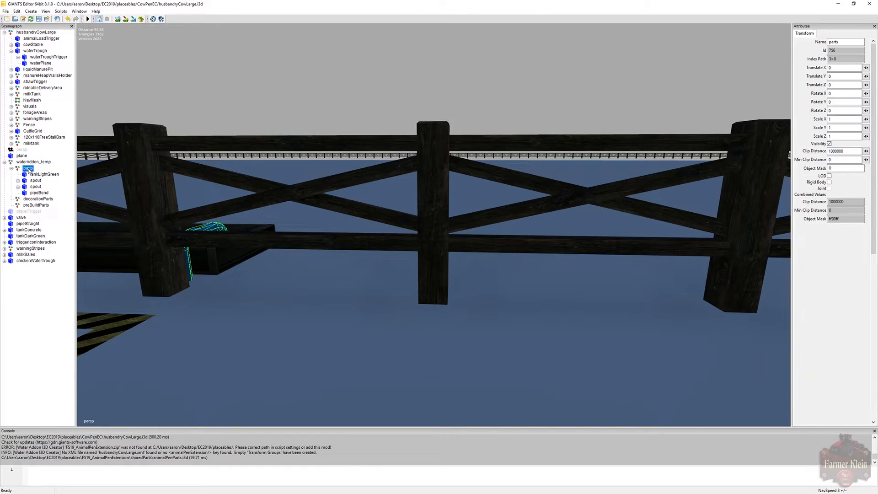
key(ctrl+v)
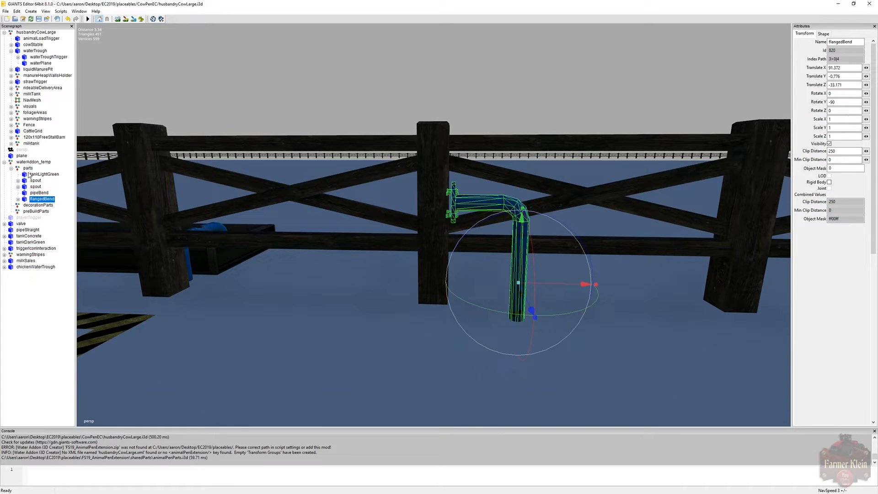
Duplicate flangedBend, set the copy's Y rotation to 90 and move it to about Z -34.79 so the flanges face each other.
click(16, 11)
click(28, 81)
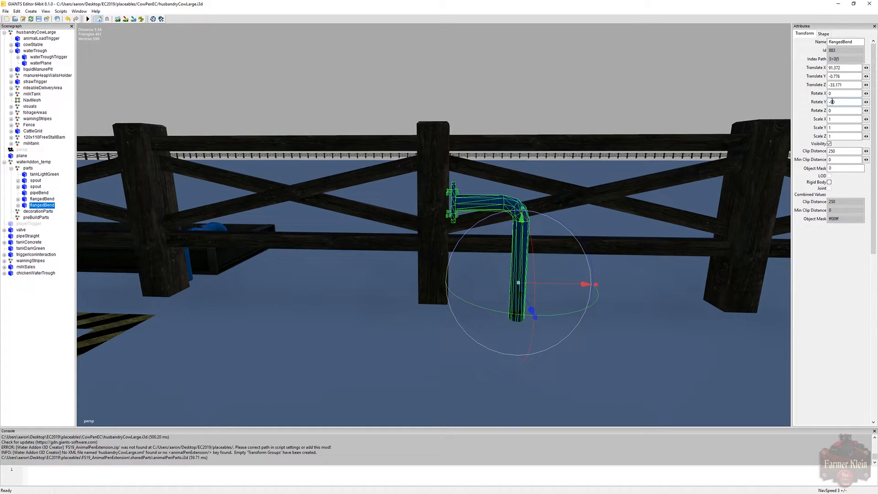
key(BackSpace)
key(Return)
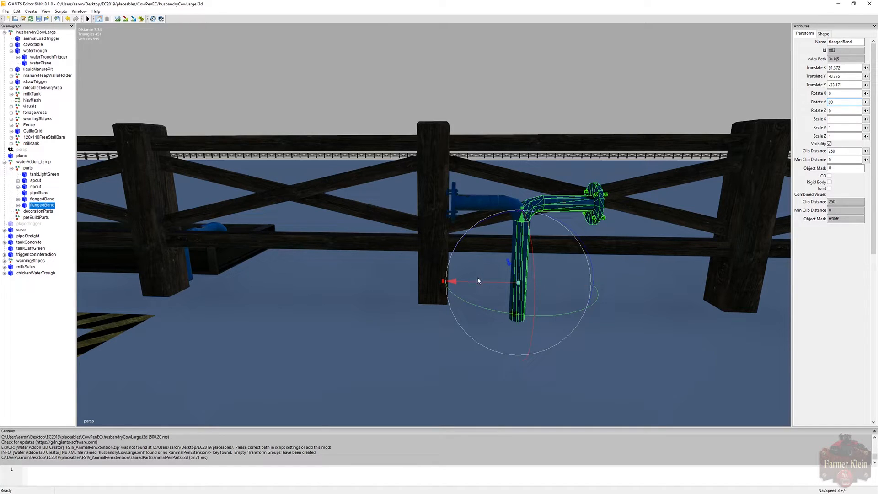
drag(478, 282, 345, 288)
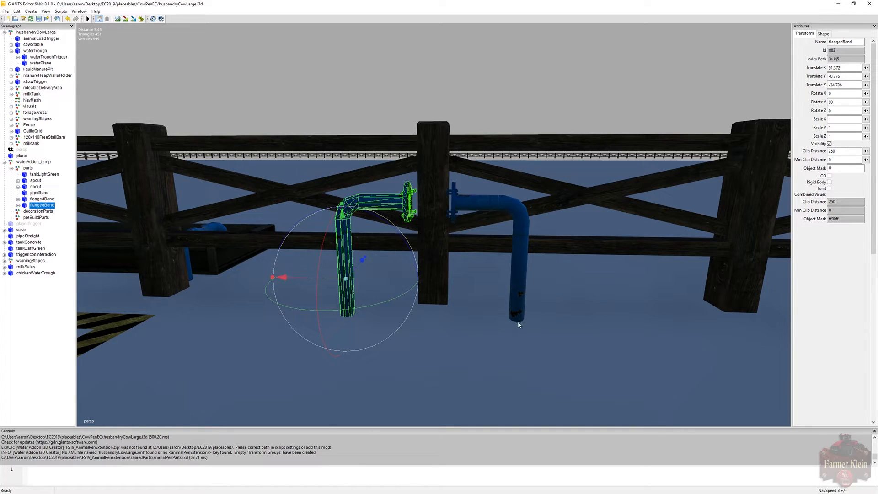
alt+drag(517, 321, 522, 325)
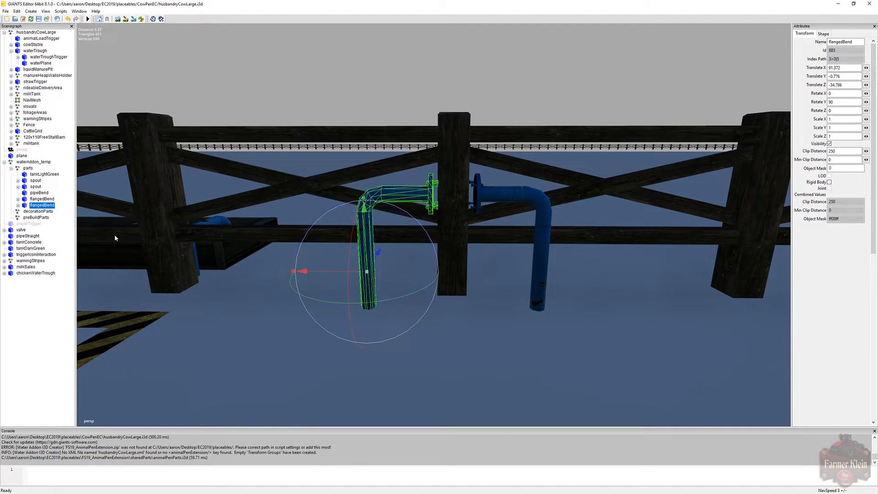
Place the valve on the fence post between the two flanged bends with Interactive Placement.
click(19, 230)
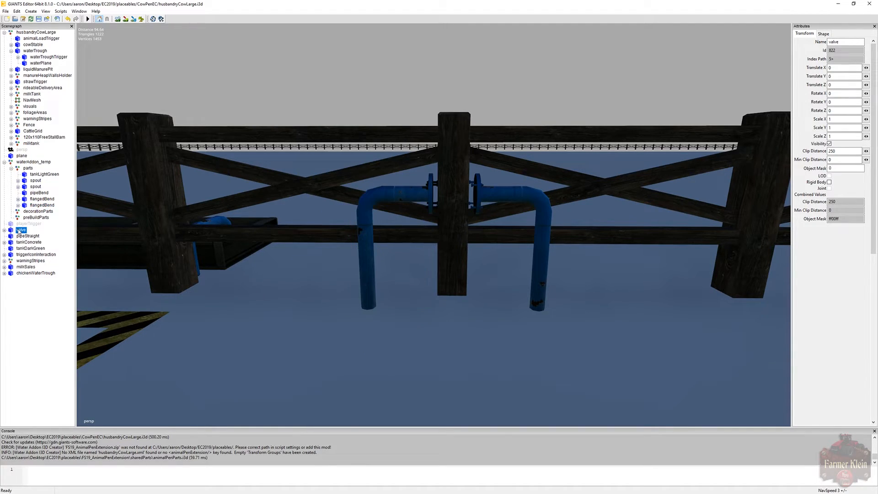
click(14, 12)
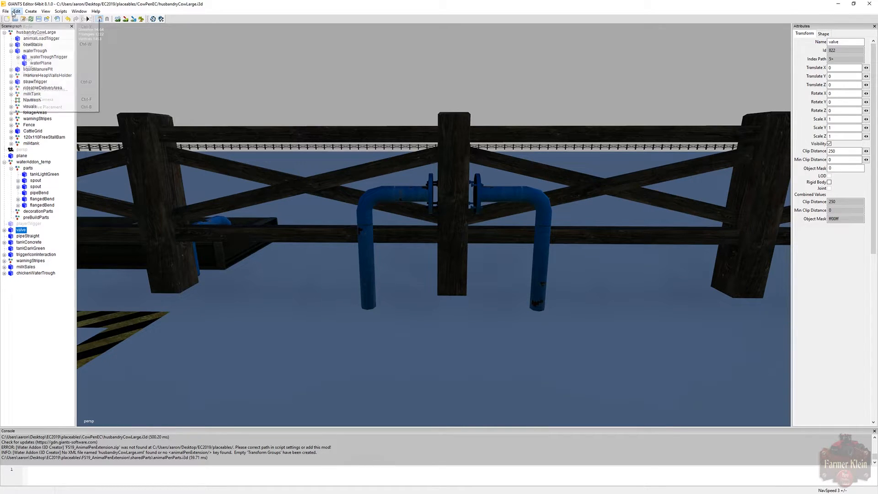
click(23, 108)
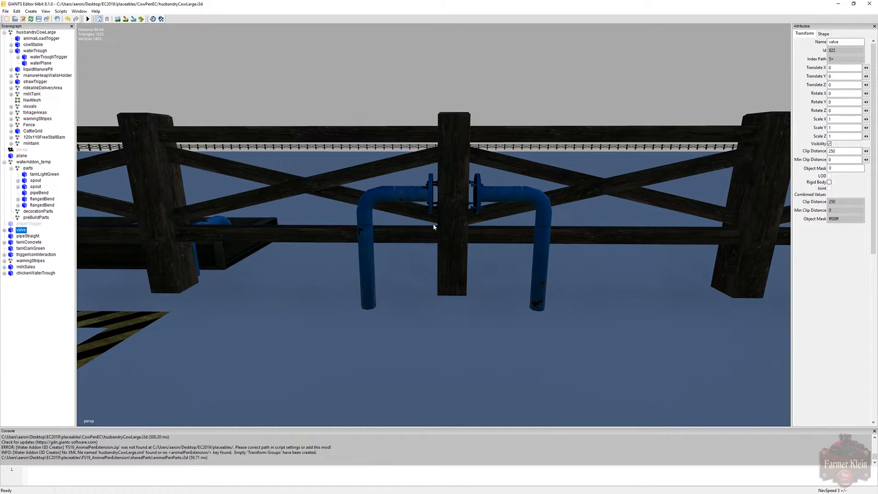
click(454, 196)
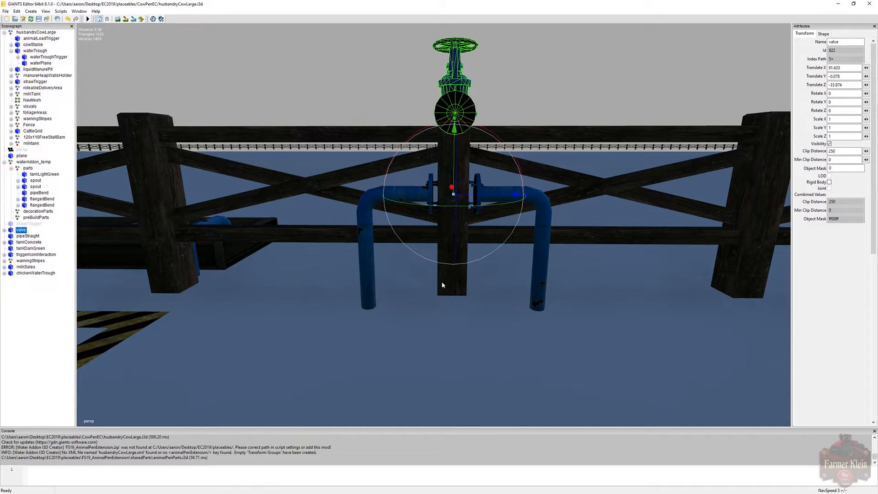
Turn the valve to about -84.64 on Y, shift it to about X 91.37 and lower it to about Y -0.77 between the flanges.
middle_drag(442, 285, 569, 275)
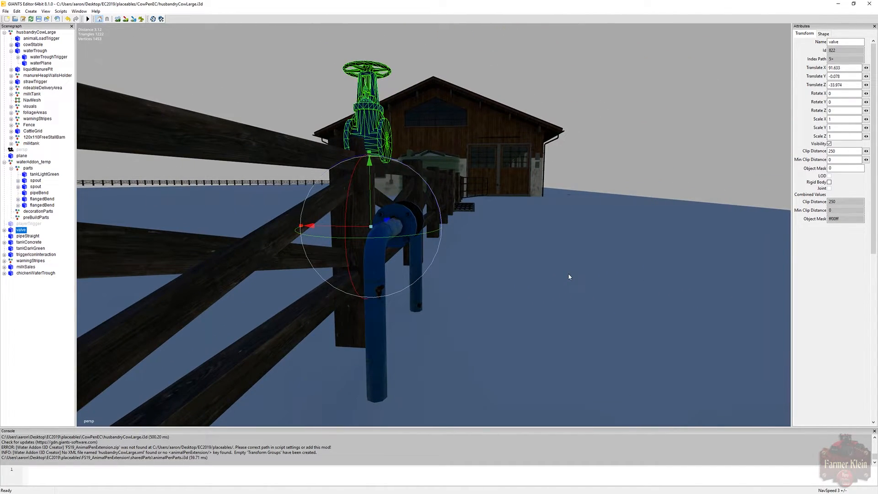
scroll(568, 274, up, 2)
drag(364, 234, 251, 248)
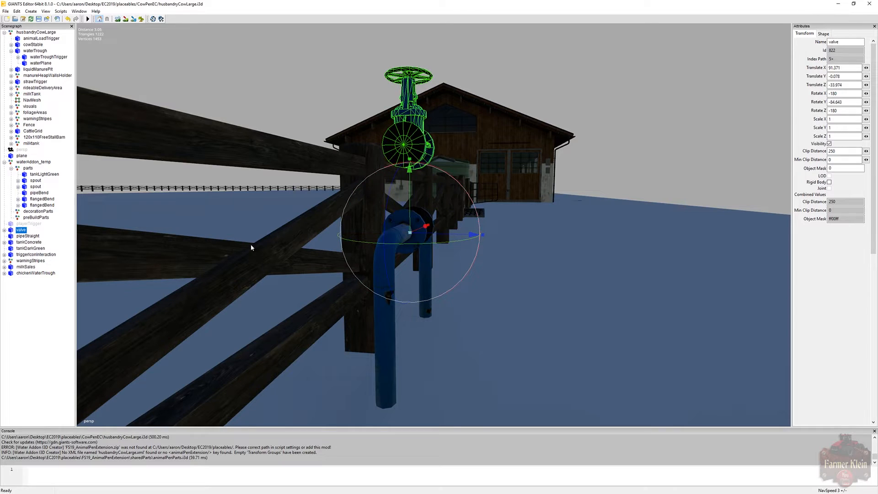
drag(408, 213, 415, 265)
alt+drag(525, 246, 404, 251)
scroll(402, 260, up, 3)
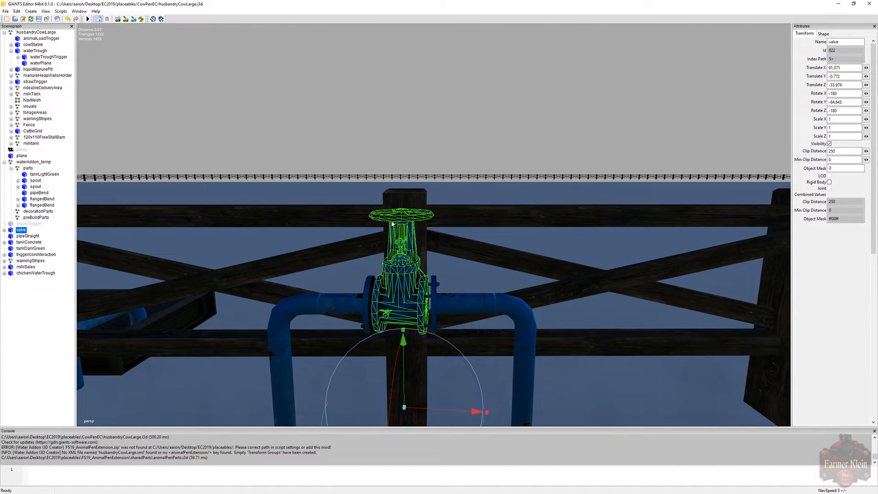
Tip the valve so its handwheel points away from the fence, with the X rotation set to -90.
scroll(433, 270, down, 3)
alt+drag(423, 264, 368, 276)
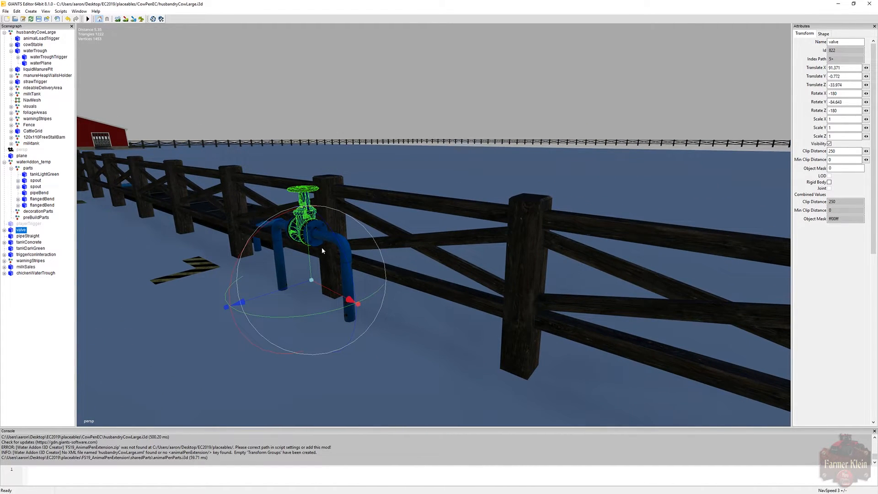
drag(236, 269, 191, 416)
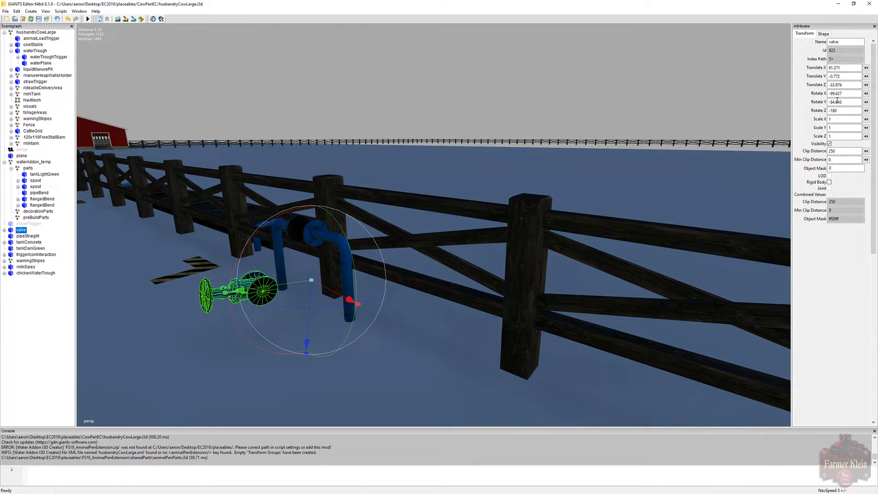
drag(841, 93, 776, 105)
text(-90)
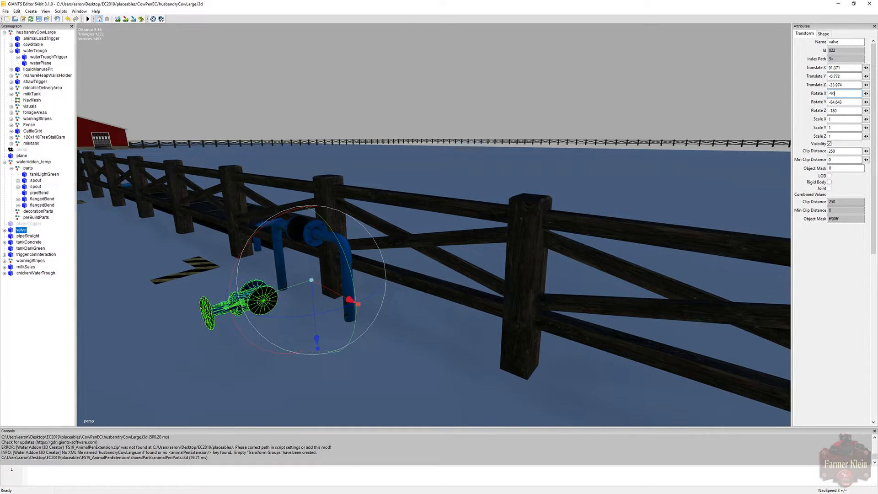
Move the tipped valve back between the flanges, at about X 92.10, Y -0.035, Z -33.905.
drag(315, 317, 319, 291)
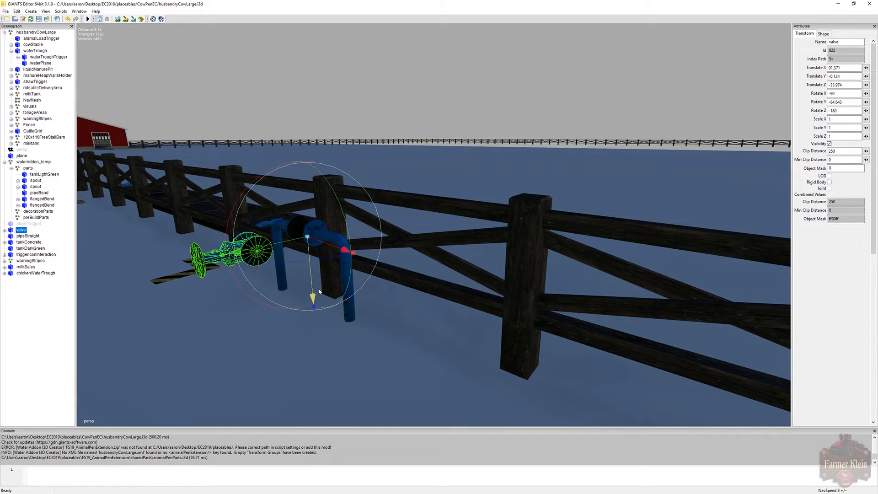
drag(282, 241, 320, 237)
drag(353, 268, 354, 261)
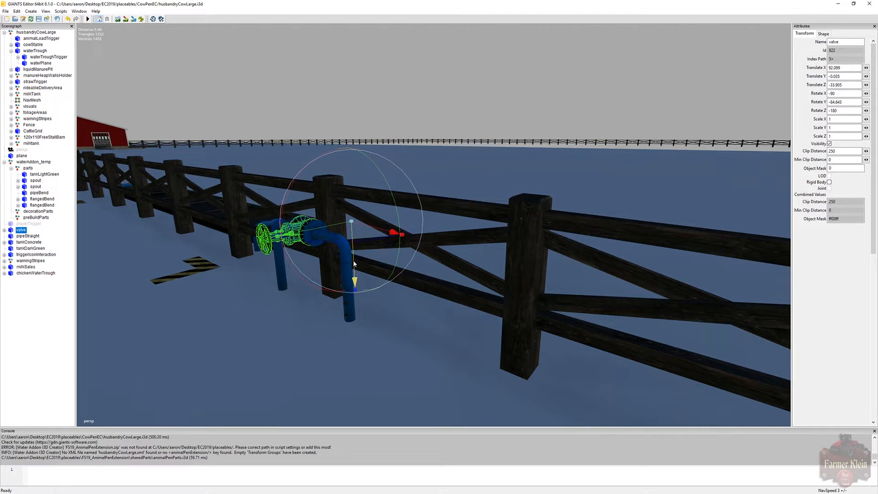
Check the valve's fit from the front and along the pipe, and nudge it toward the fence to about X 92.117.
alt+drag(330, 292, 378, 315)
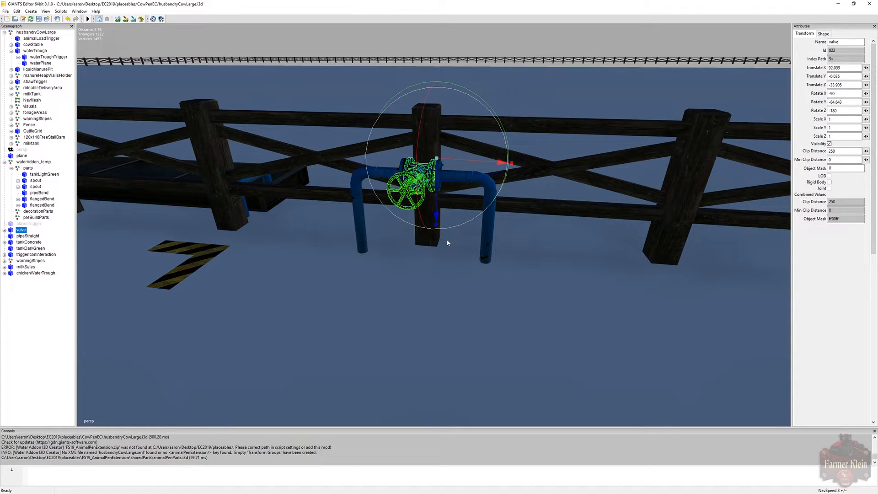
alt+drag(449, 225, 546, 200)
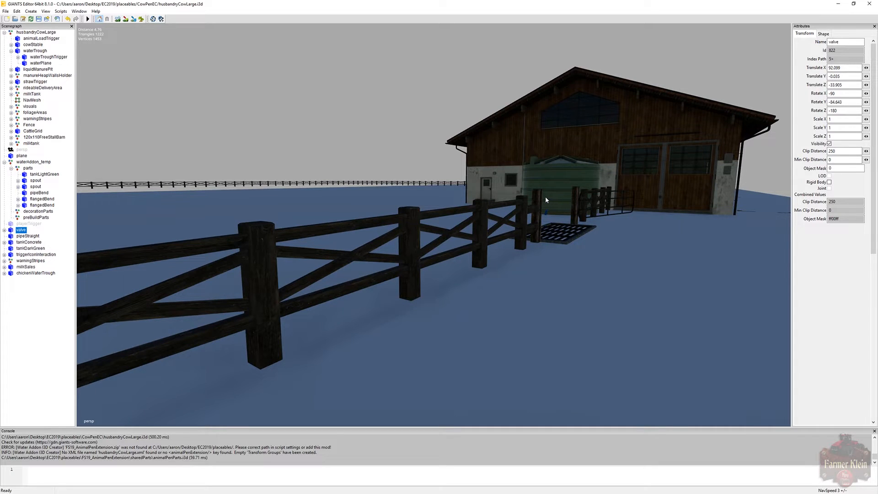
alt+drag(545, 200, 461, 216)
scroll(463, 216, up, 3)
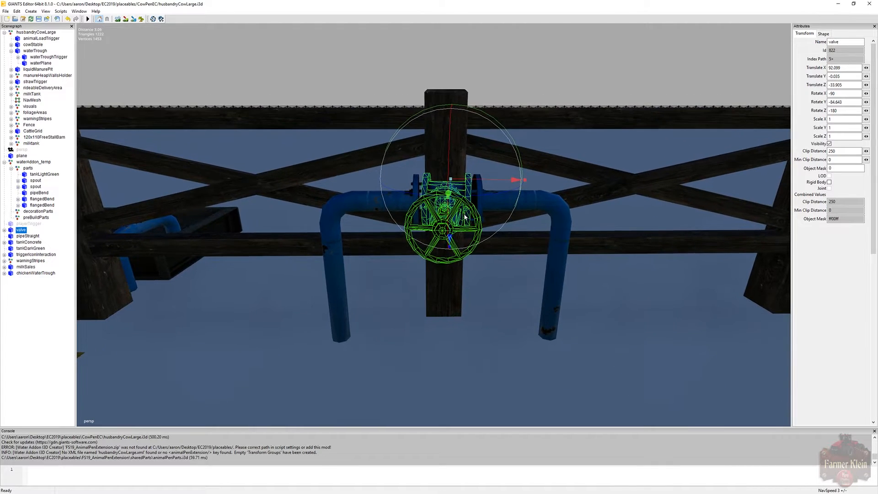
scroll(466, 216, up, 3)
scroll(466, 216, down, 2)
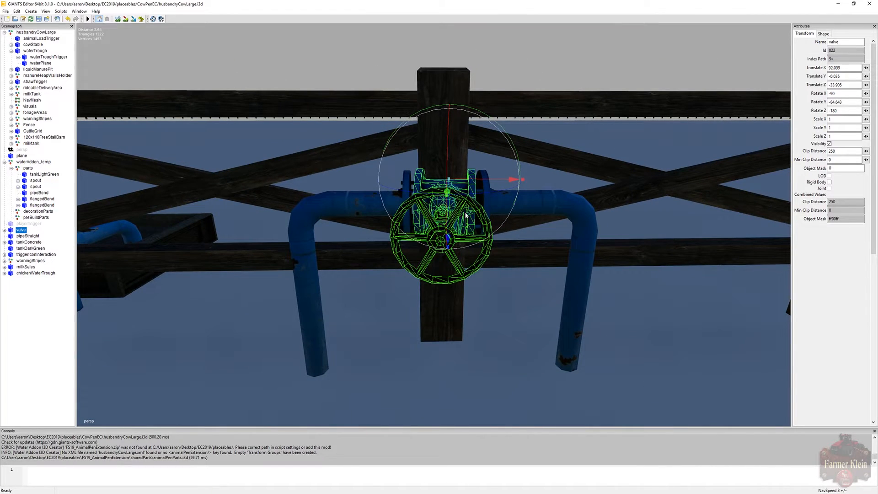
alt+drag(467, 218, 598, 215)
scroll(583, 218, up, 2)
scroll(602, 217, up, 2)
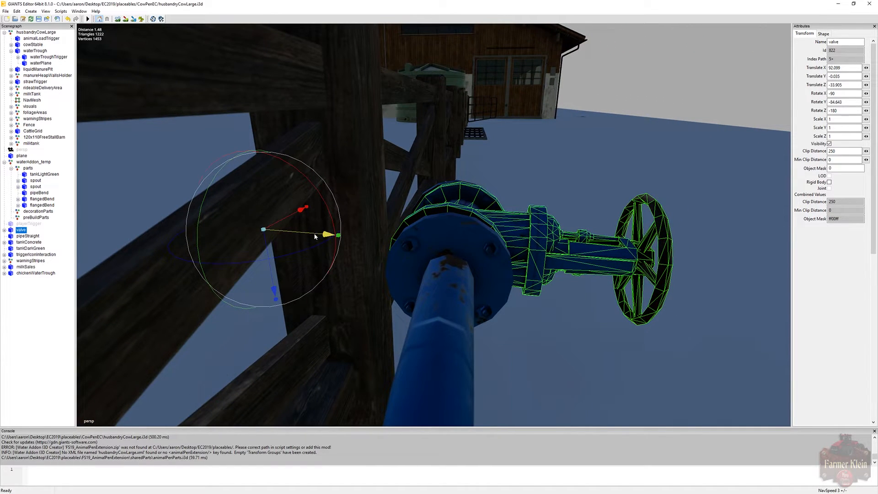
drag(315, 236, 308, 238)
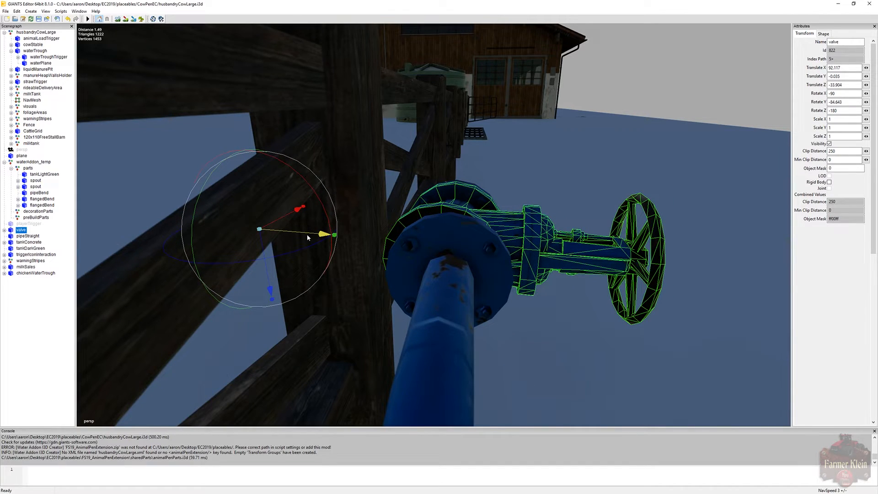
Slide the flanged bend on the trough-free side of the valve along the fence to about Z -33.216, against the valve's flange.
alt+drag(509, 282, 385, 292)
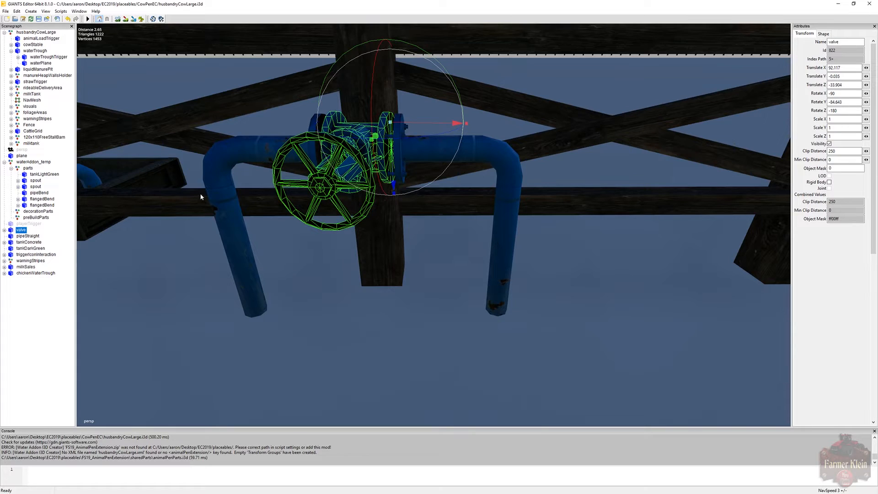
click(46, 199)
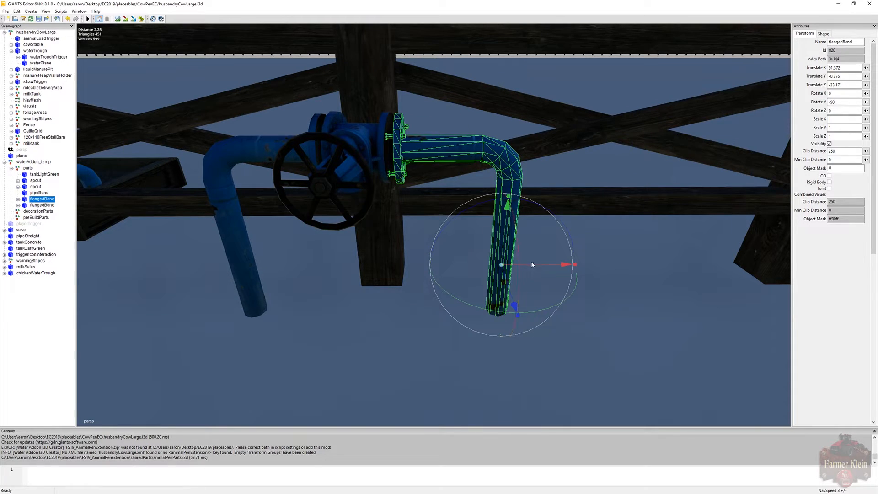
drag(535, 267, 531, 276)
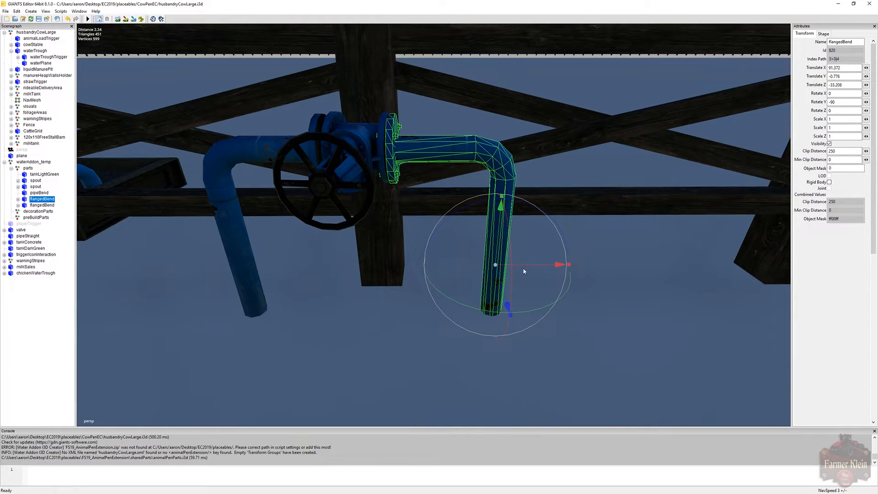
drag(526, 265, 525, 267)
scroll(384, 258, up, 4)
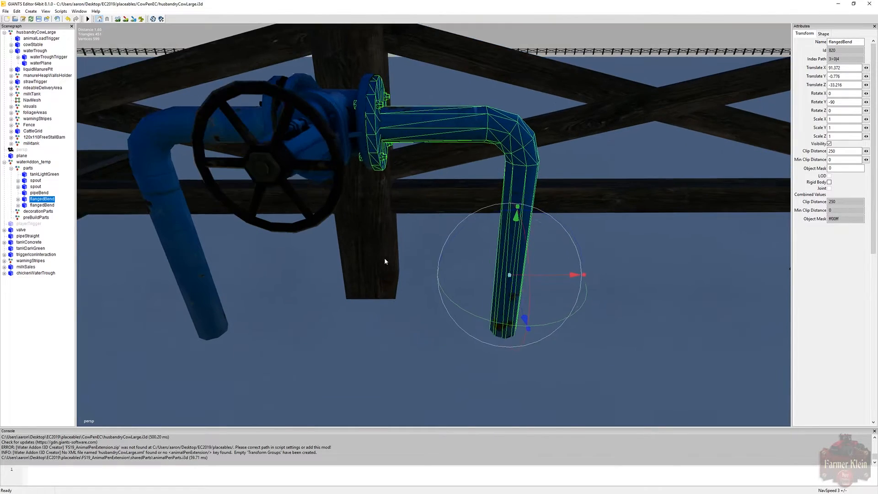
Align the same flanged bend with the valve across the pipe direction, nudging it to about X 91.371.
alt+drag(384, 258, 250, 325)
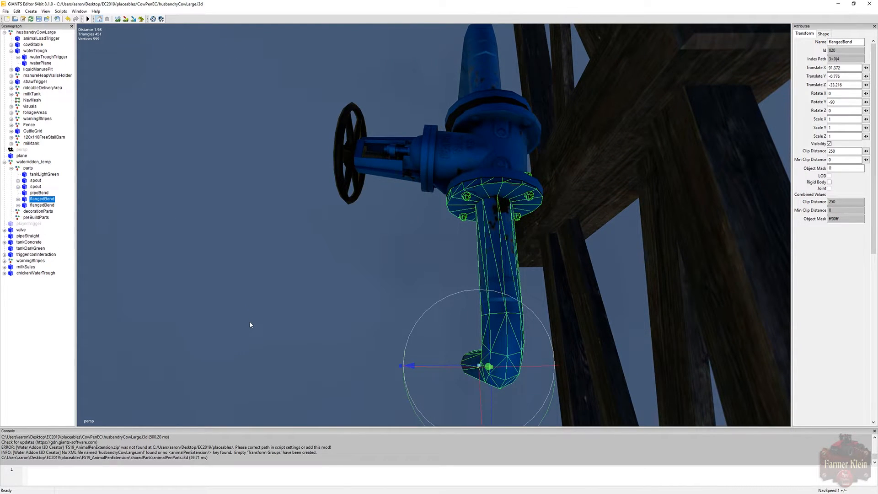
alt+drag(250, 325, 250, 323)
right_click(250, 322)
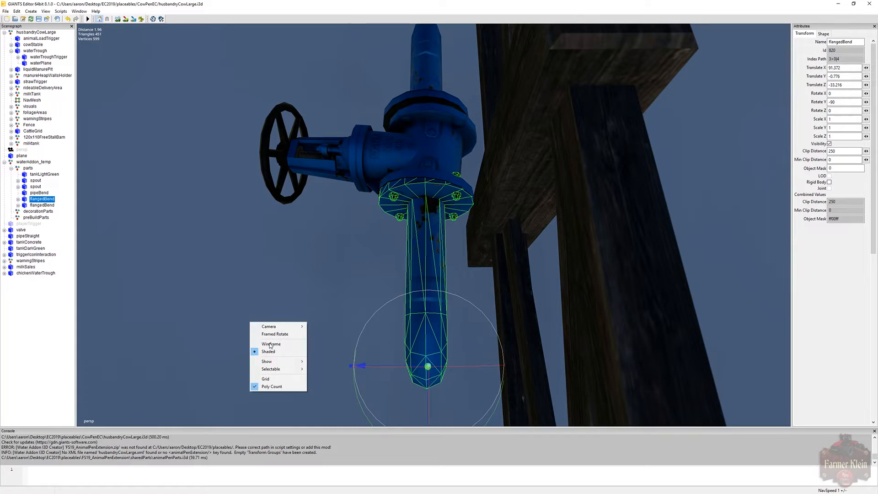
right_click(387, 357)
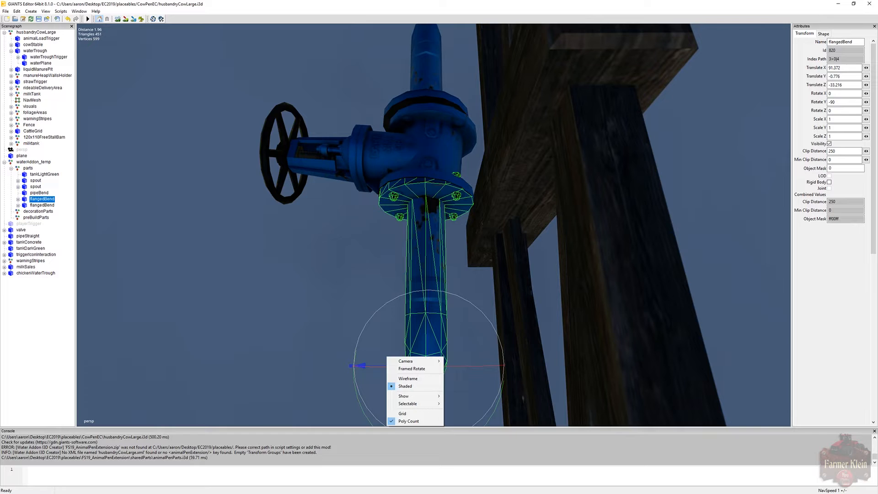
click(37, 203)
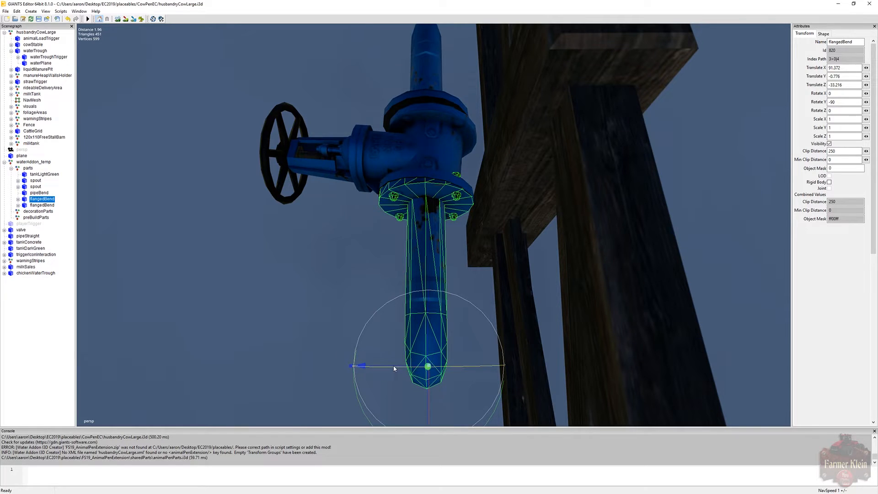
drag(395, 367, 395, 378)
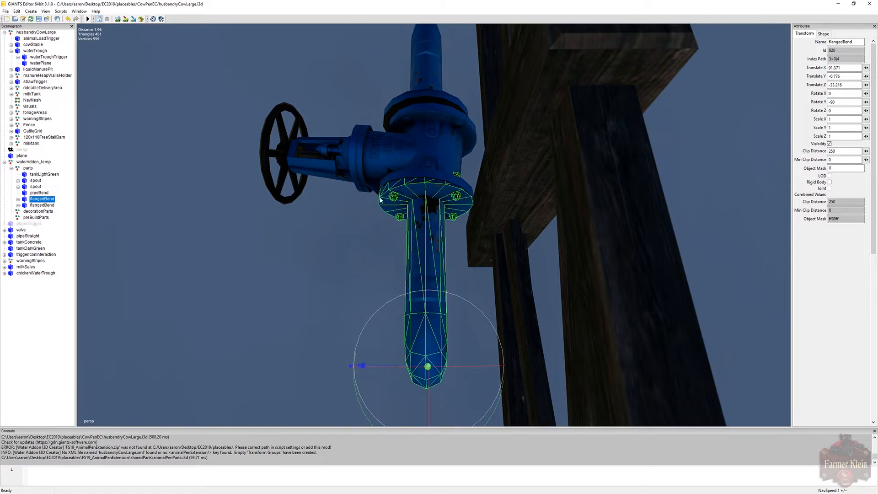
Set the valve's Y rotation to -90 and shift it back between the flanges, at about X 92.108, Z -33.989.
click(377, 150)
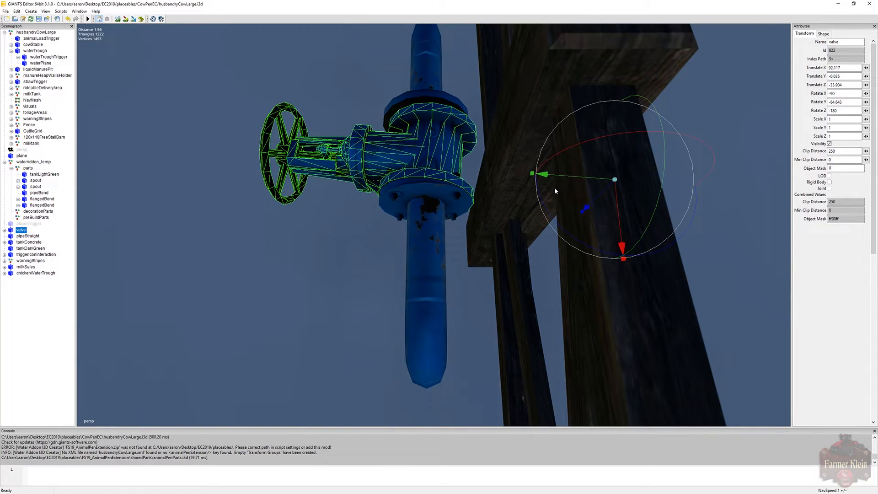
drag(849, 101, 768, 111)
text(-90)
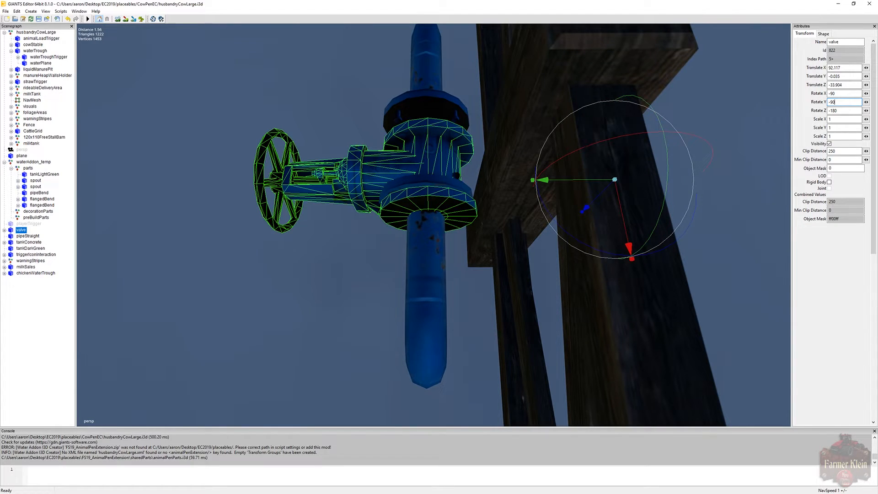
drag(625, 224, 622, 206)
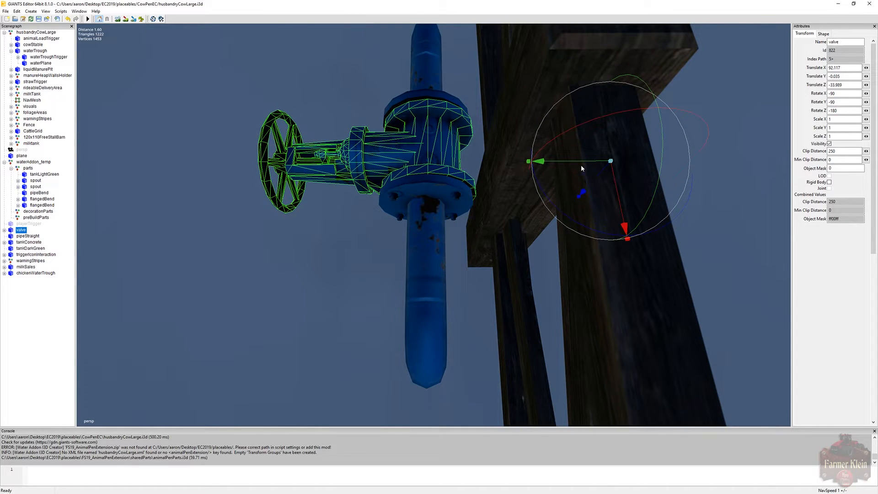
drag(583, 164, 580, 169)
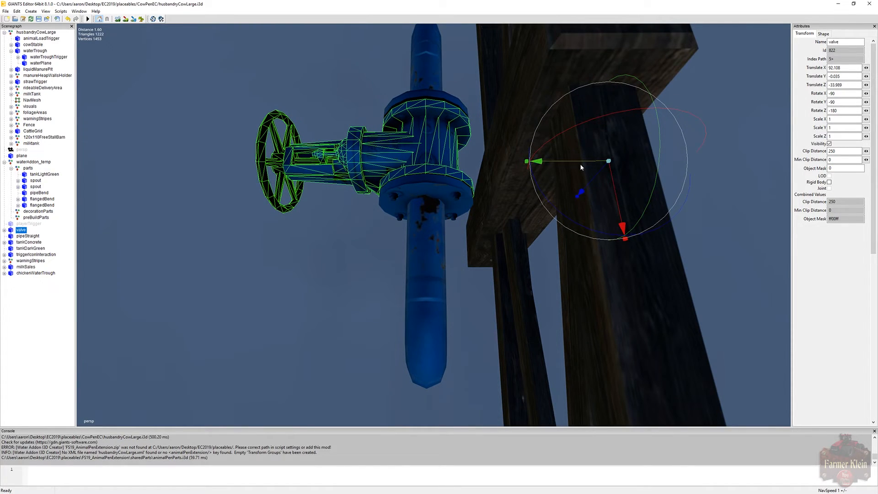
Shift the valve along the pipe run to Translate Z about -33.967, centring it in front of the fence post.
click(436, 55)
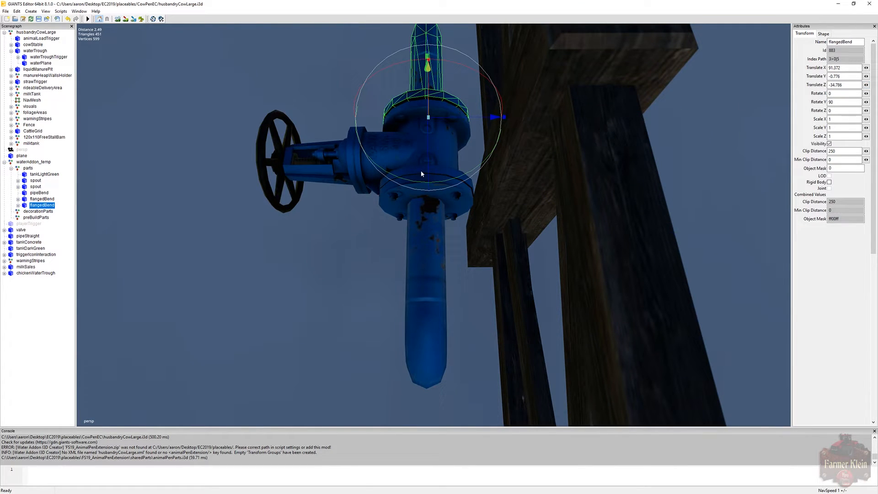
click(385, 152)
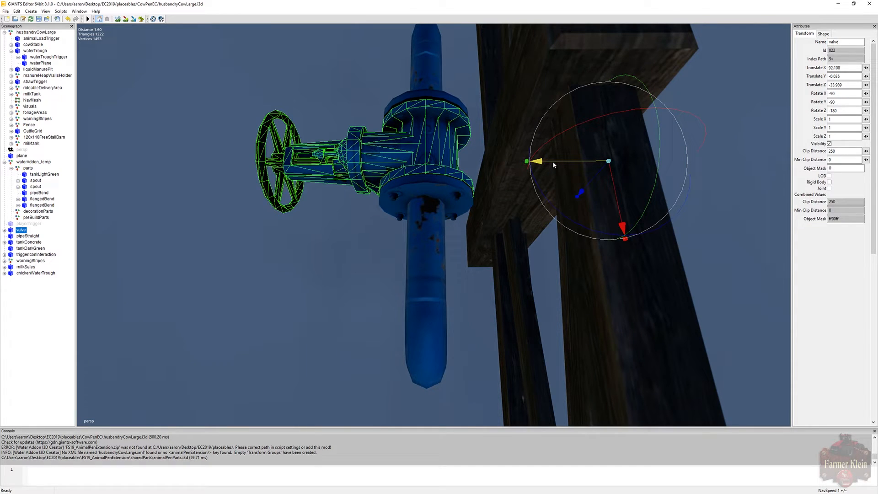
drag(615, 198, 476, 236)
scroll(607, 144, up, 4)
scroll(585, 258, down, 4)
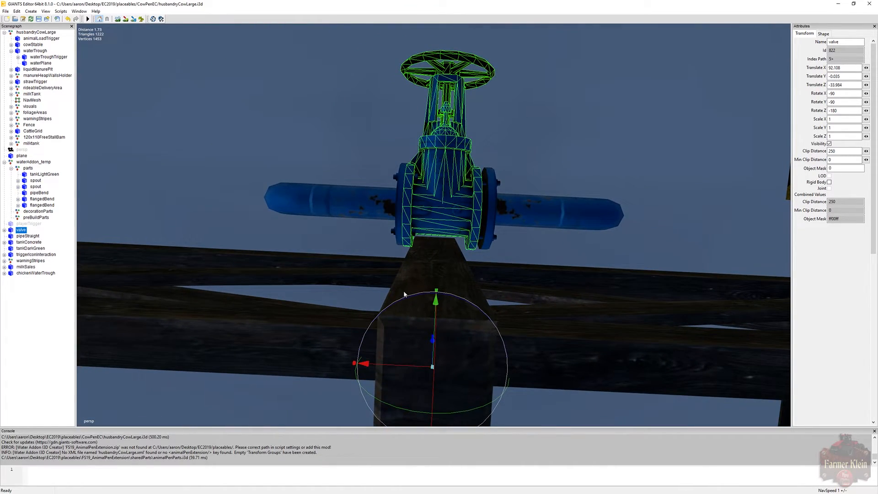
drag(403, 363, 400, 364)
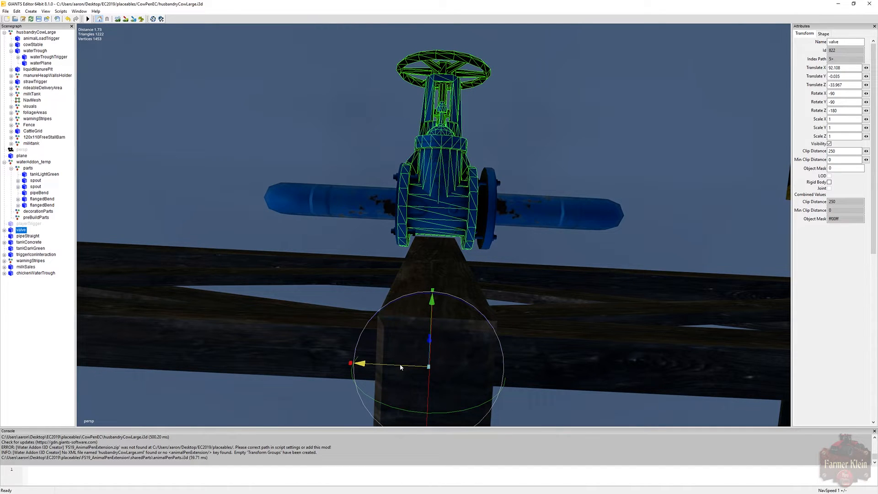
Slide the two flangedBend pipes along Z to about -33.2 and -34.74 so their flanges meet the valve.
click(40, 199)
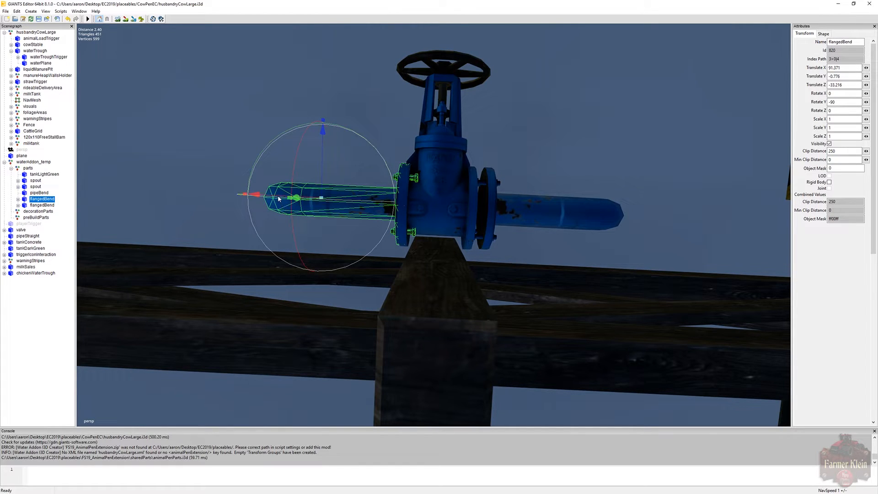
drag(253, 195, 277, 199)
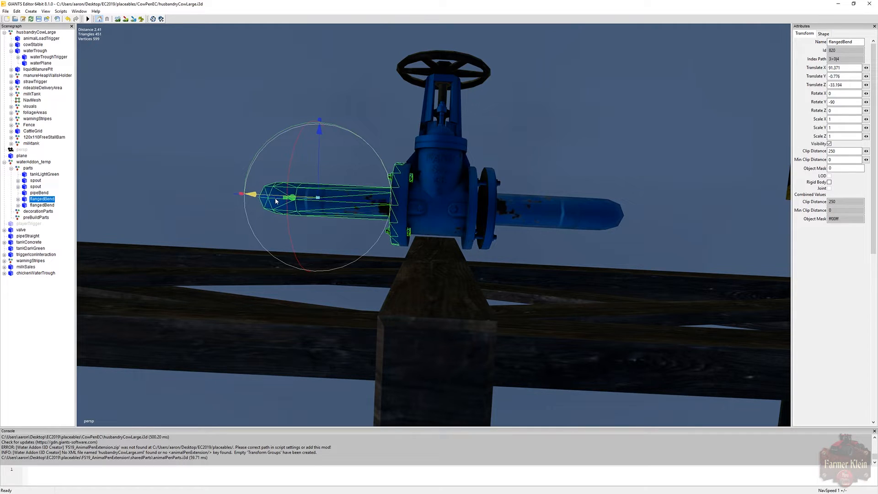
click(46, 205)
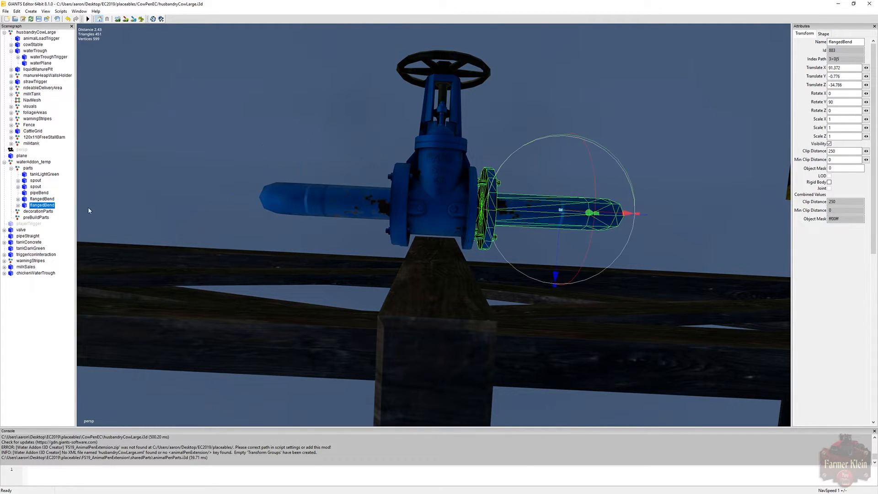
drag(617, 214, 611, 219)
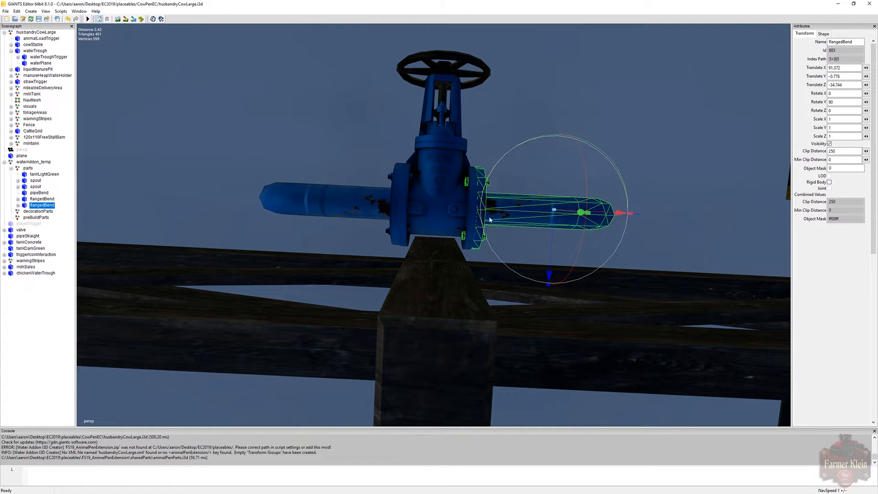
Lower the valve to Translate Y about -0.043 to line it up with the bend pipes.
mouse_move(392, 174)
alt+mouse_down()
mouse_move(391, 104)
mouse_move(600, 73)
mouse_move(662, 26)
mouse_move(651, 61)
mouse_move(671, 53)
alt+mouse_up()
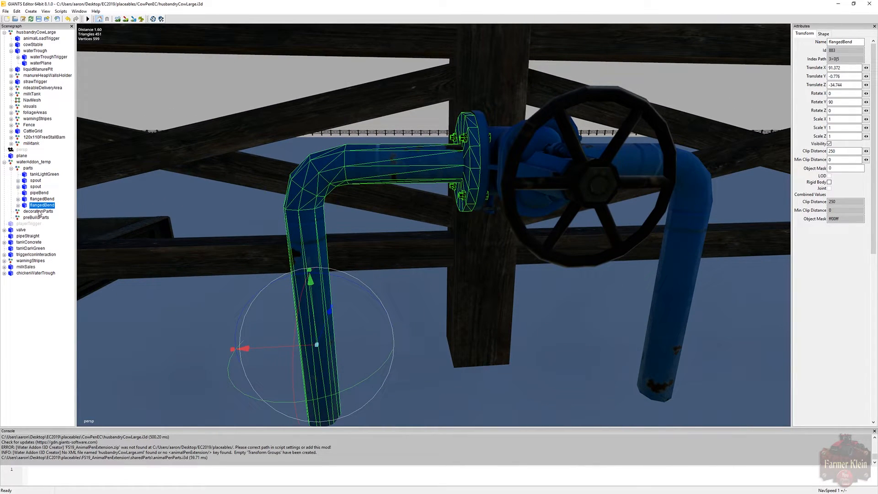
click(21, 230)
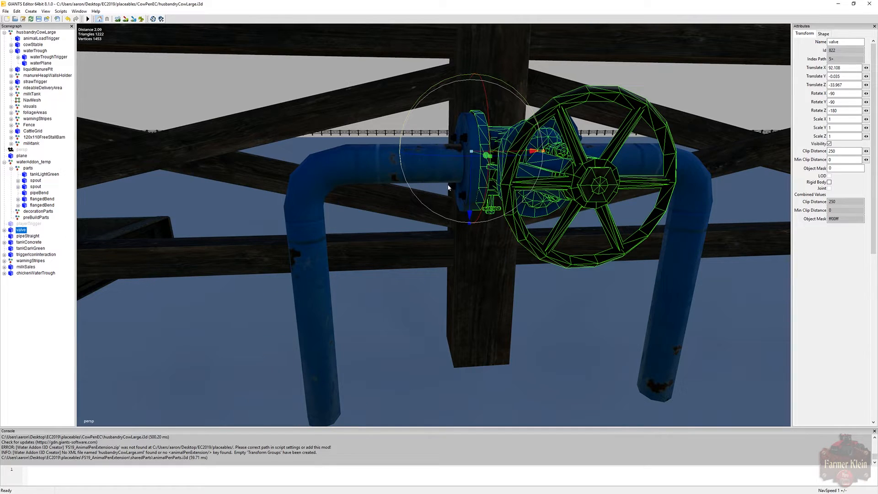
drag(468, 181, 468, 184)
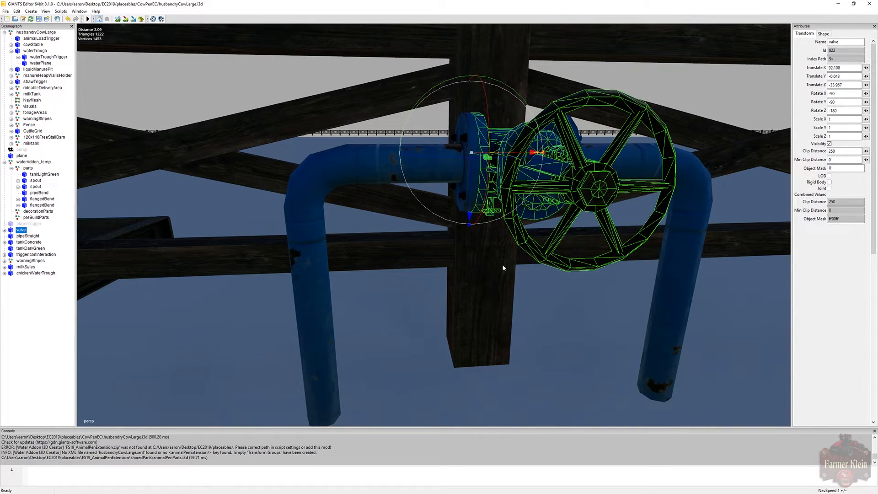
Examine the valve and bend assembly against the fence from closer and farther away.
right_click(537, 317)
click(525, 314)
mouse_move(525, 314)
alt+mouse_down()
mouse_move(498, 311)
mouse_move(475, 289)
mouse_move(473, 298)
mouse_move(517, 323)
alt+mouse_up()
key(Right)
key(Right)
key(Right)
key(Right)
scroll(475, 289, up, 1)
scroll(473, 295, down, 3)
key(Left)
key(Left)
key(Left)
scroll(516, 316, down, 5)
scroll(517, 320, down, 4)
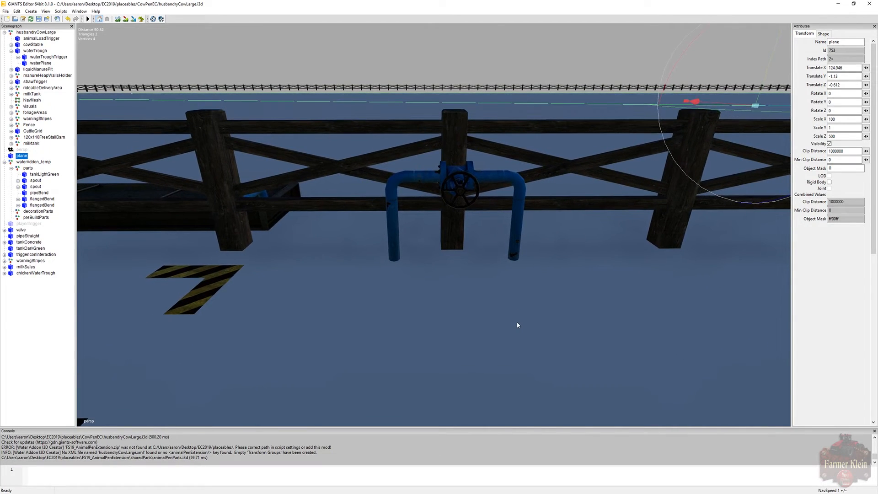
Move the valve into the parts group under waterAddon_temp.
click(21, 230)
drag(25, 232, 23, 191)
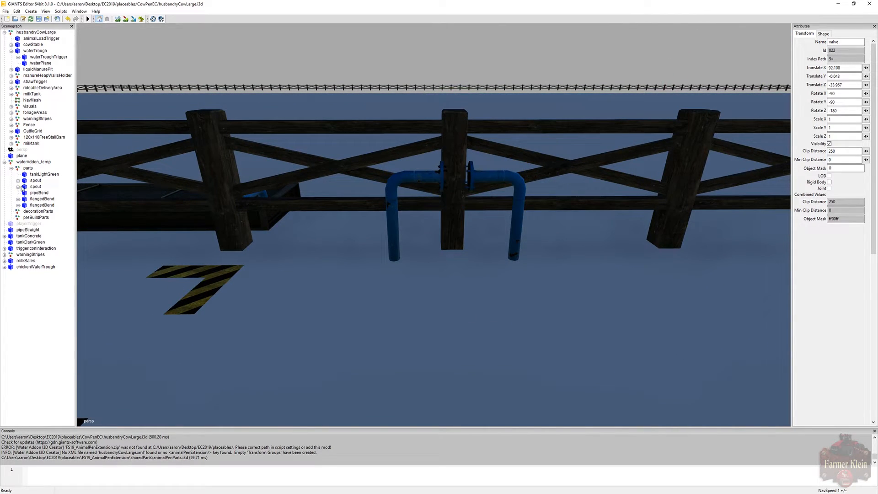
click(25, 171)
key(ctrl+v)
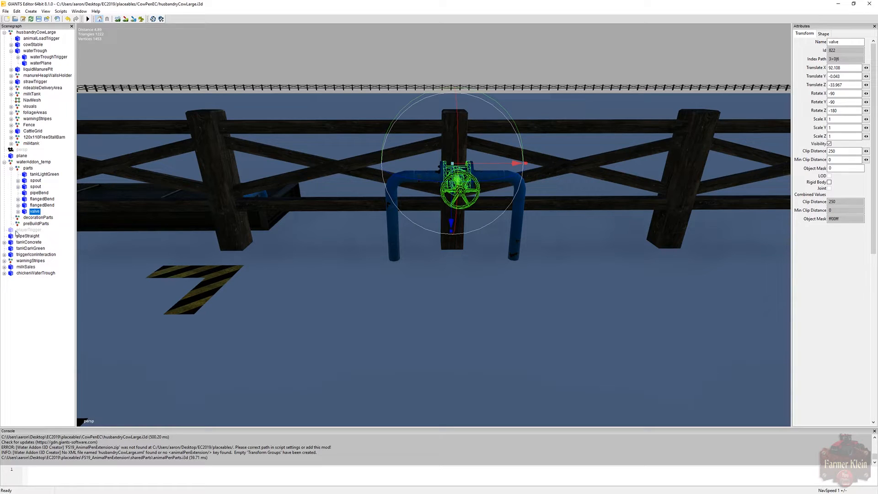
Place triggerIconInteraction on the ground beside the valve assembly using Interactive Placement.
click(24, 254)
alt+drag(244, 293, 317, 315)
click(17, 11)
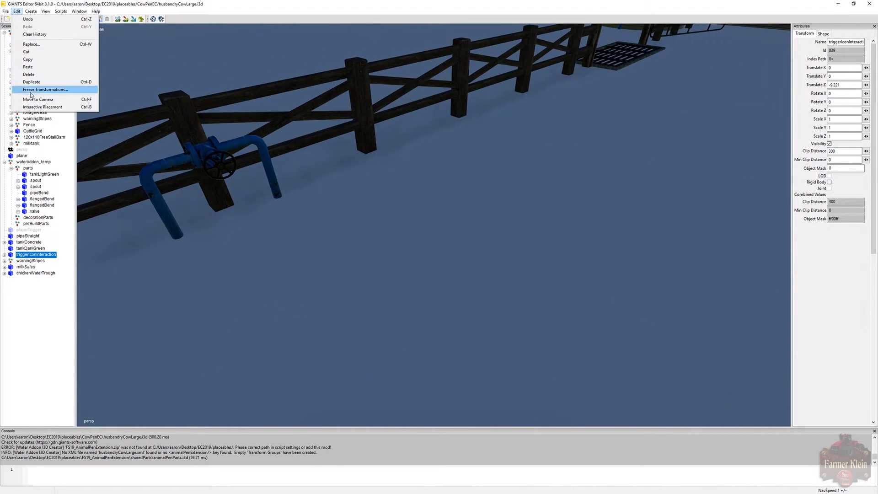
click(36, 107)
click(325, 172)
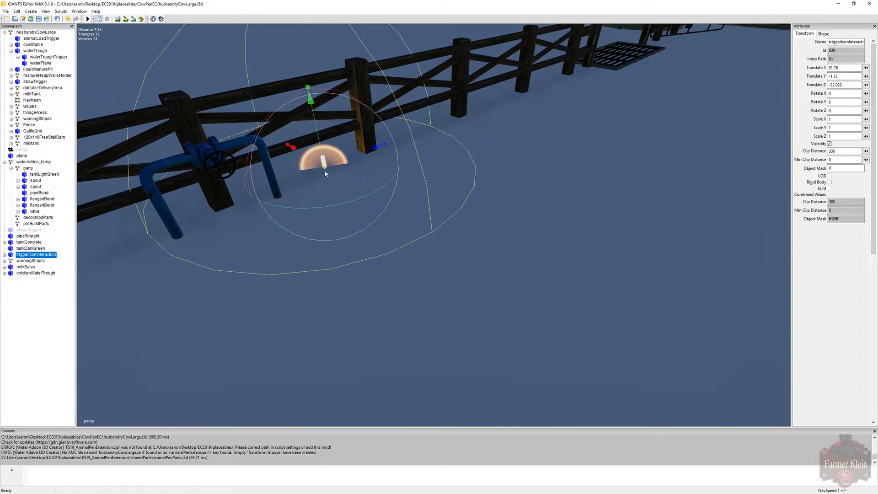
Raise the interaction icon and shift it out from the fence, to about X 90.235, Y -0.135, Z -32.744.
drag(311, 99, 301, 55)
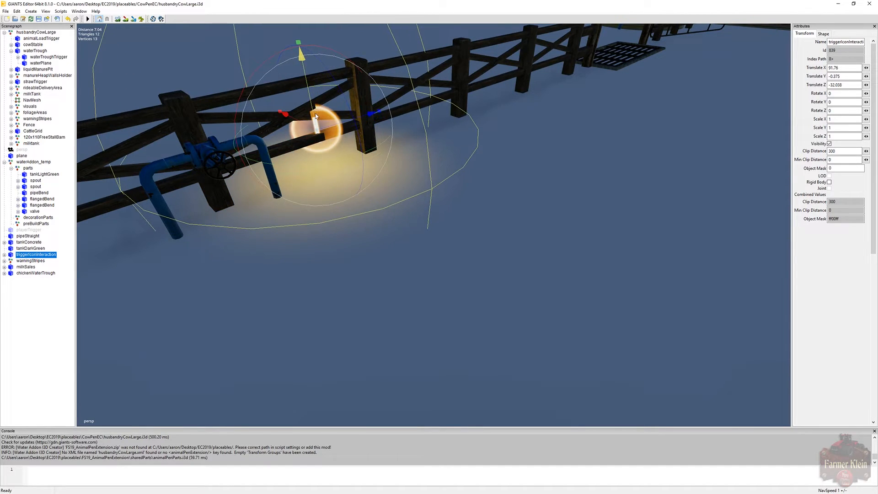
drag(294, 123, 349, 171)
scroll(366, 194, up, 3)
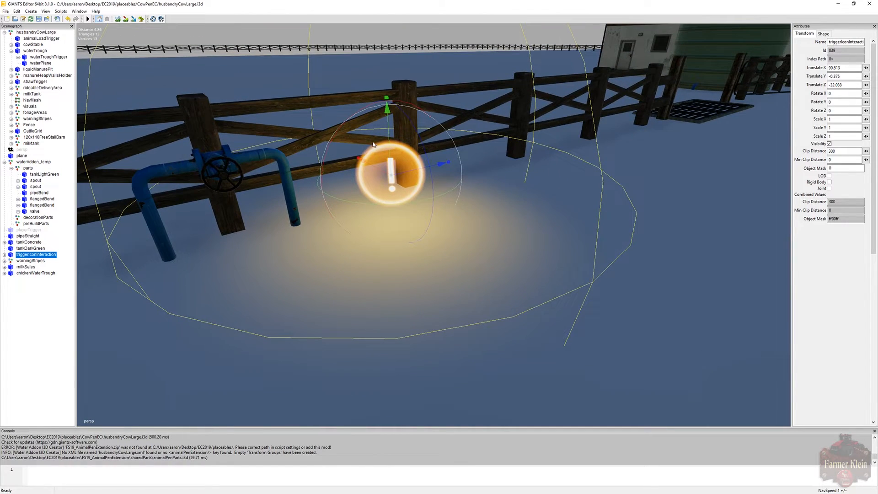
drag(387, 110, 387, 91)
drag(415, 149, 352, 173)
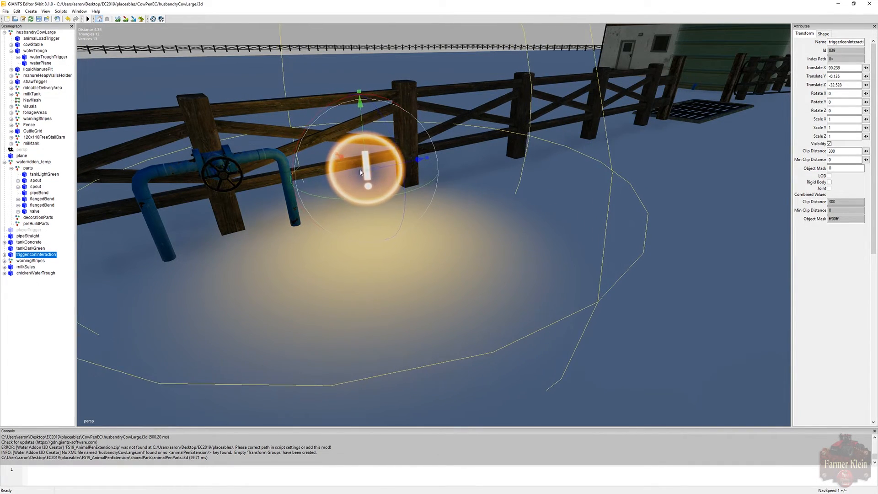
drag(413, 166, 397, 170)
Place playerTrigger on the ground near the interaction icon with Interactive Placement and turn on its visibility.
right_drag(466, 229, 508, 236)
key(w)
key(a)
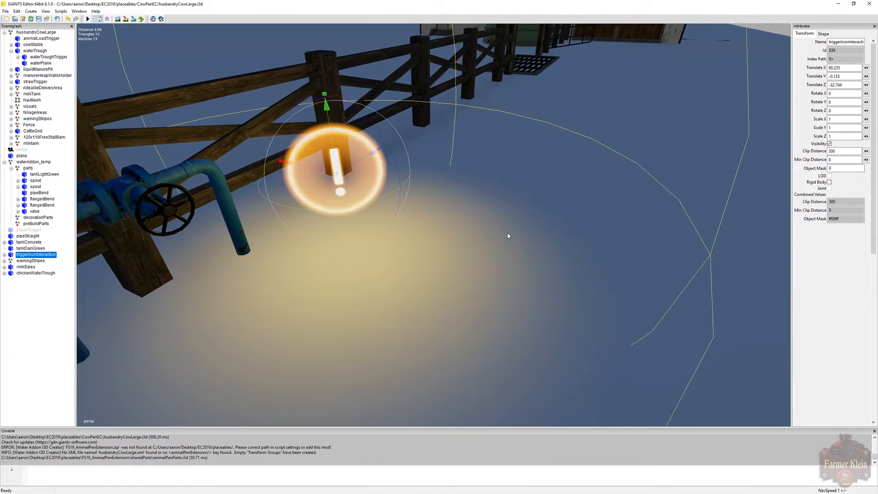
key(a)
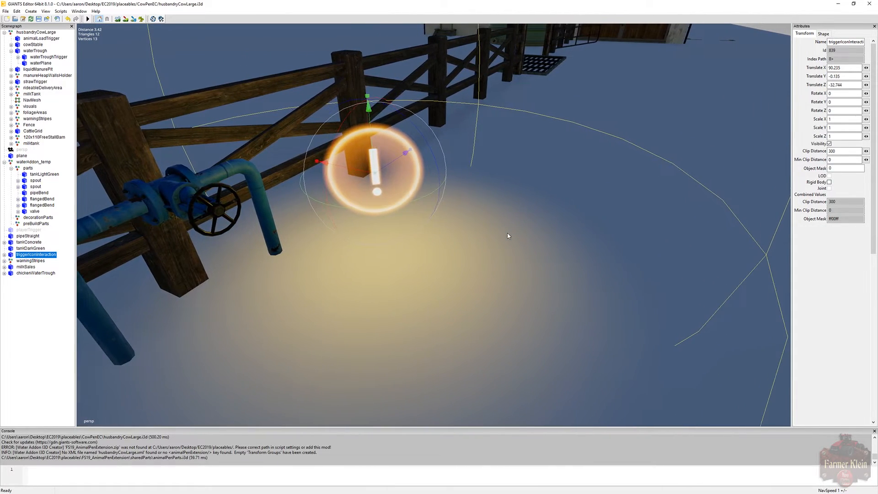
click(26, 230)
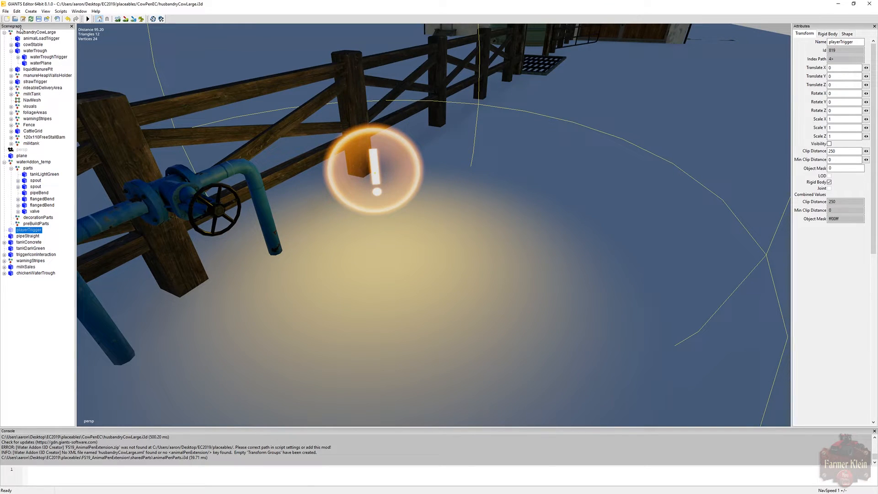
click(17, 12)
click(43, 107)
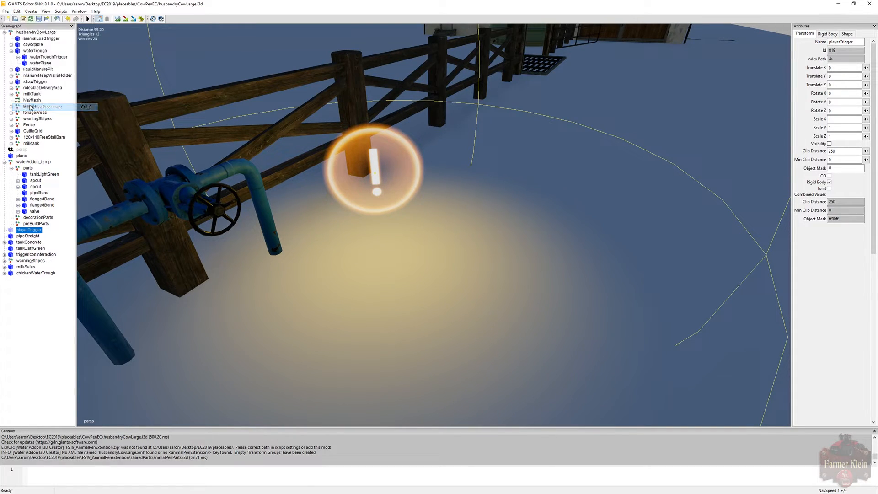
key(ctrl+b)
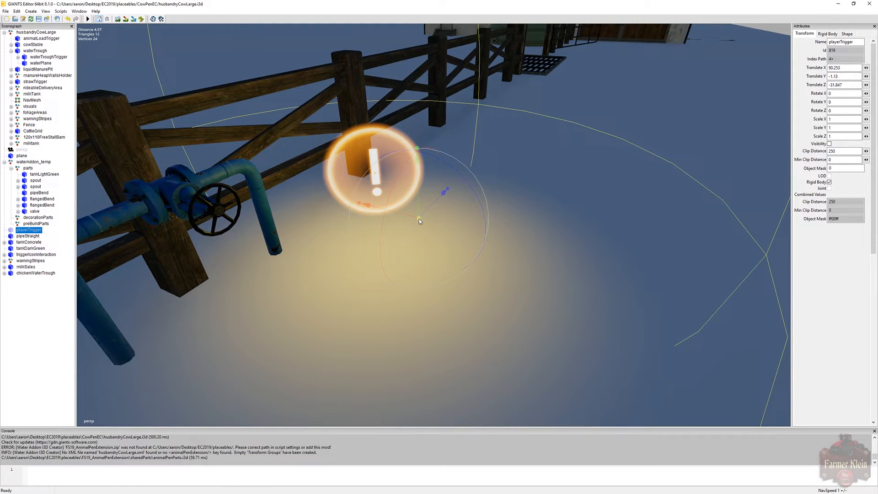
click(829, 143)
Shift playerTrigger along the fence toward the valve, to Translate Z about -32.83.
alt+drag(548, 189, 446, 191)
scroll(525, 192, down, 2)
drag(584, 293, 525, 303)
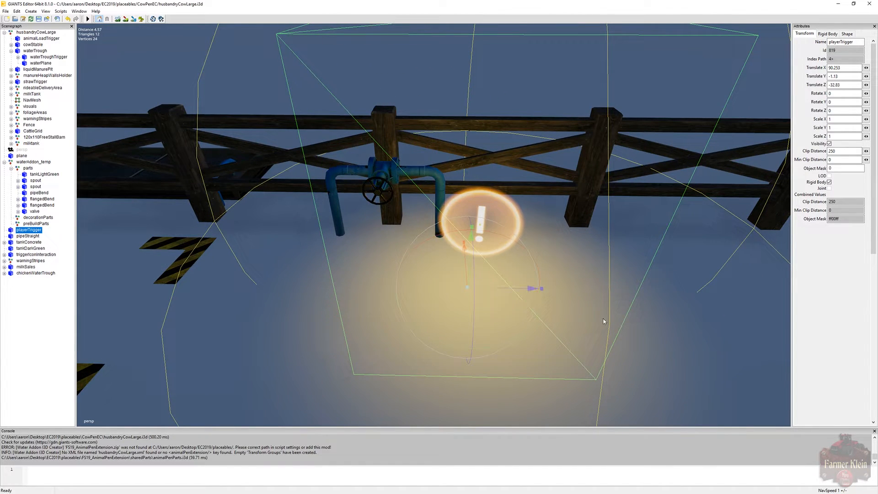
Examine the trigger area and fence line, highlighting the parts group to check where its pieces sit.
scroll(657, 328, down, 2)
mouse_move(658, 328)
alt+mouse_down()
mouse_move(775, 340)
mouse_move(656, 308)
mouse_move(654, 325)
alt+mouse_up()
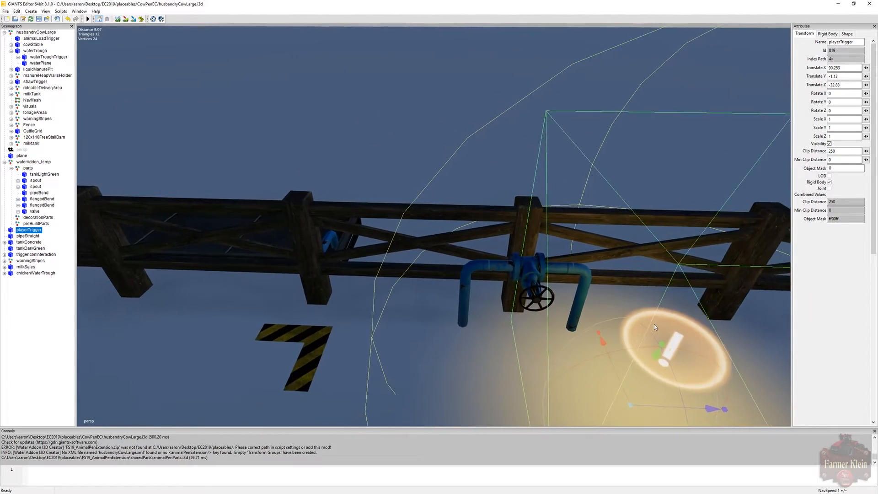
scroll(655, 325, down, 2)
scroll(654, 327, down, 6)
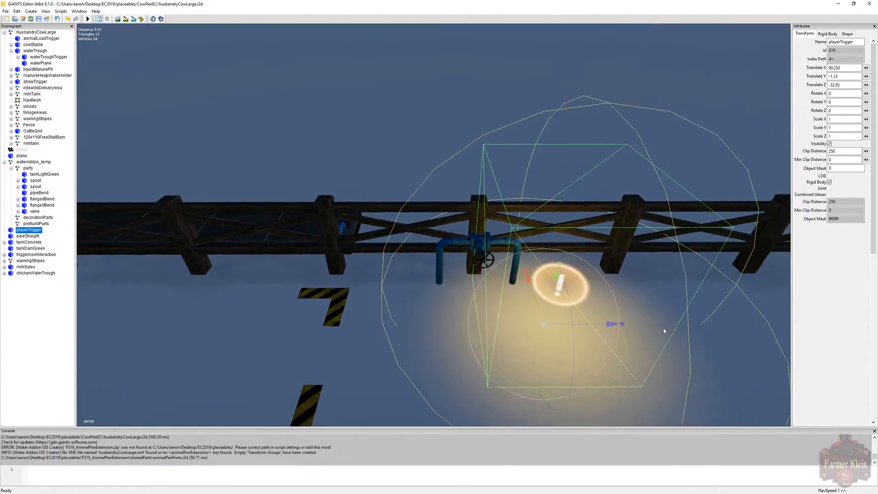
scroll(668, 329, down, 3)
alt+drag(668, 328, 597, 235)
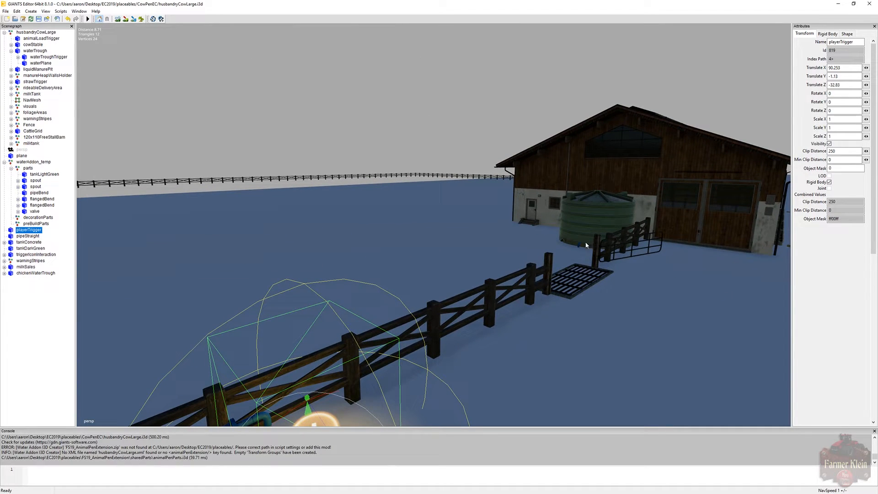
alt+drag(572, 322, 523, 353)
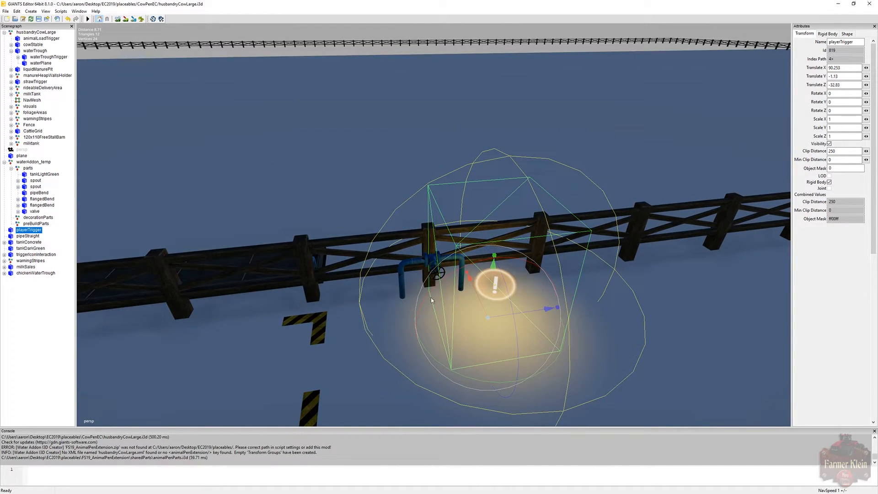
alt+drag(328, 254, 267, 240)
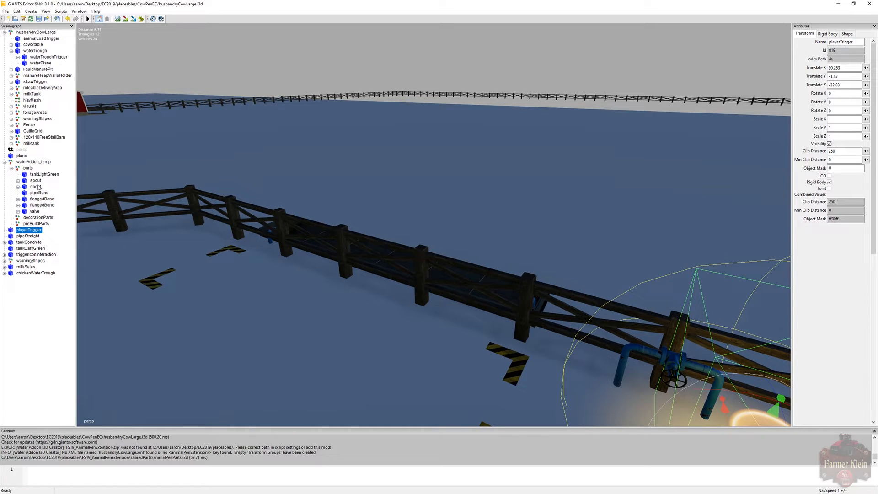
click(28, 168)
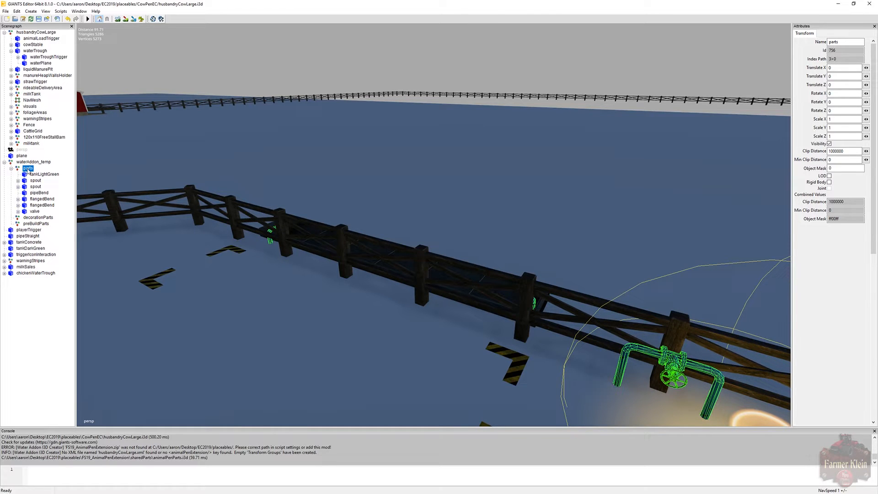
alt+drag(209, 227, 189, 241)
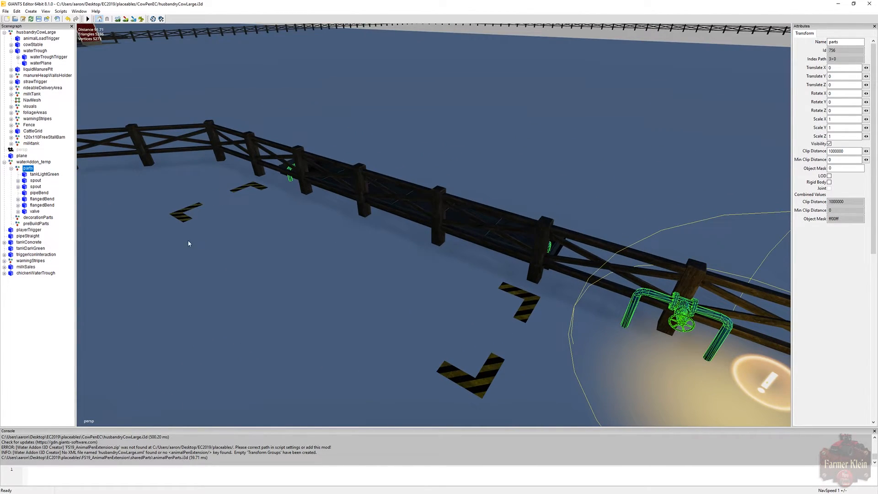
Place the milkSales machine inside the red barn beside the gate opening, using Interactive Placement.
click(32, 268)
alt+drag(176, 270, 362, 244)
scroll(89, 220, up, 12)
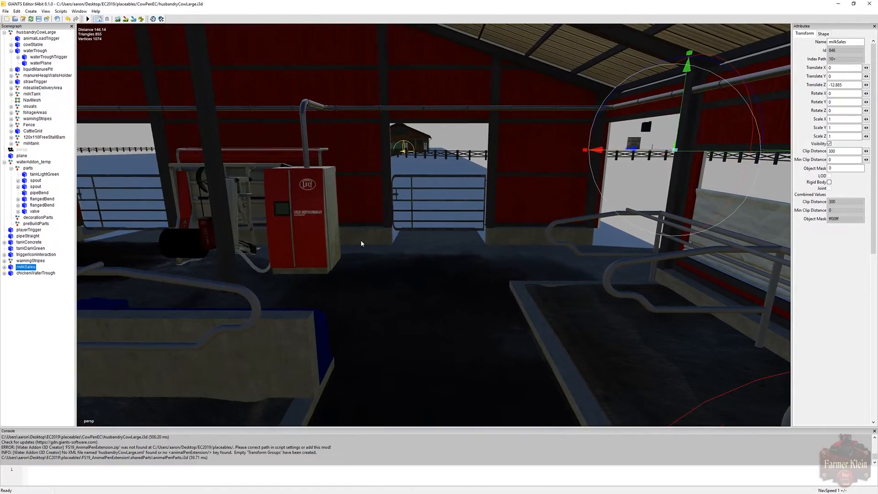
click(17, 11)
click(42, 107)
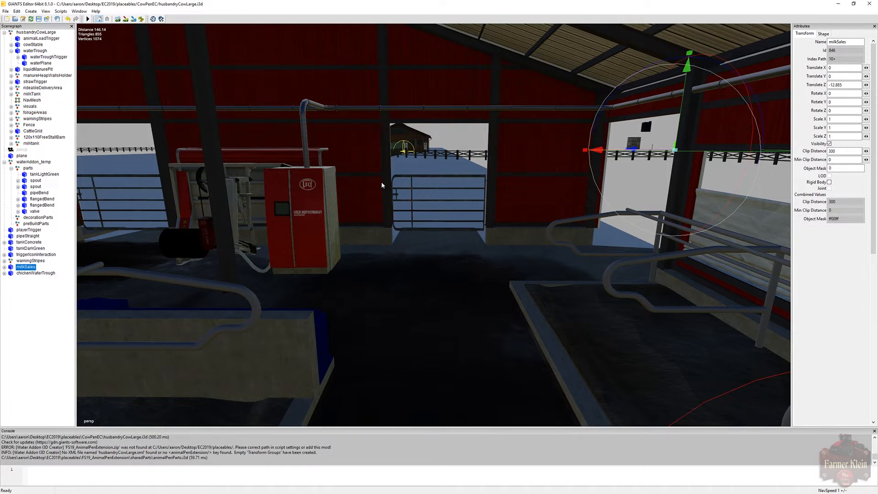
click(530, 249)
alt+drag(512, 268, 516, 253)
scroll(512, 259, up, 5)
scroll(517, 252, up, 4)
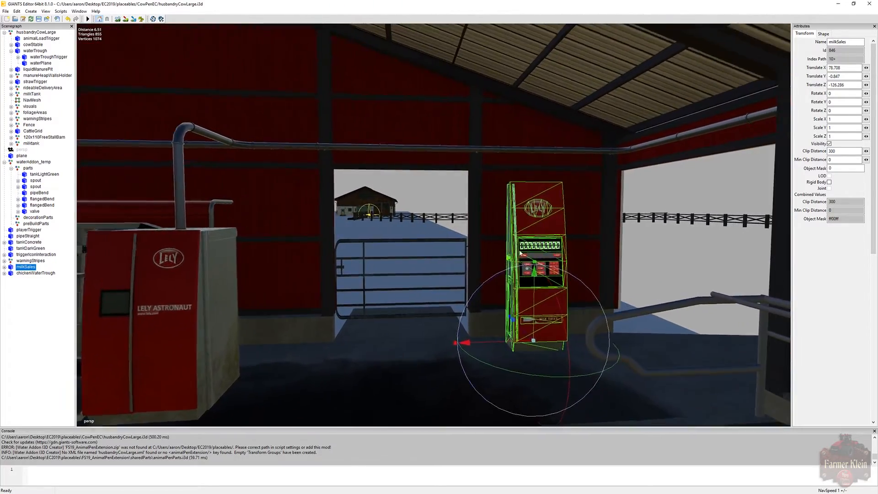
Shift the milkSales machine back against the barn wall, to Translate Z about -126.054.
scroll(522, 252, up, 4)
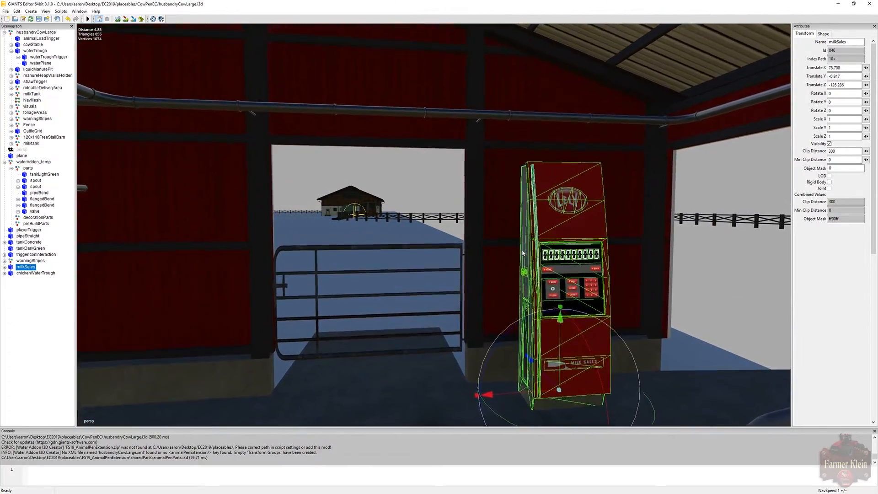
alt+drag(523, 252, 634, 288)
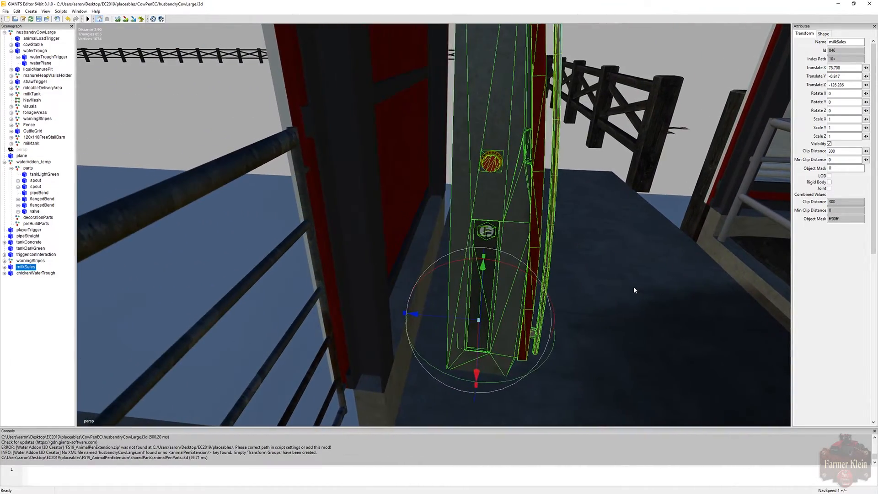
drag(468, 316, 440, 317)
alt+drag(577, 347, 535, 341)
scroll(482, 353, down, 2)
scroll(533, 336, down, 3)
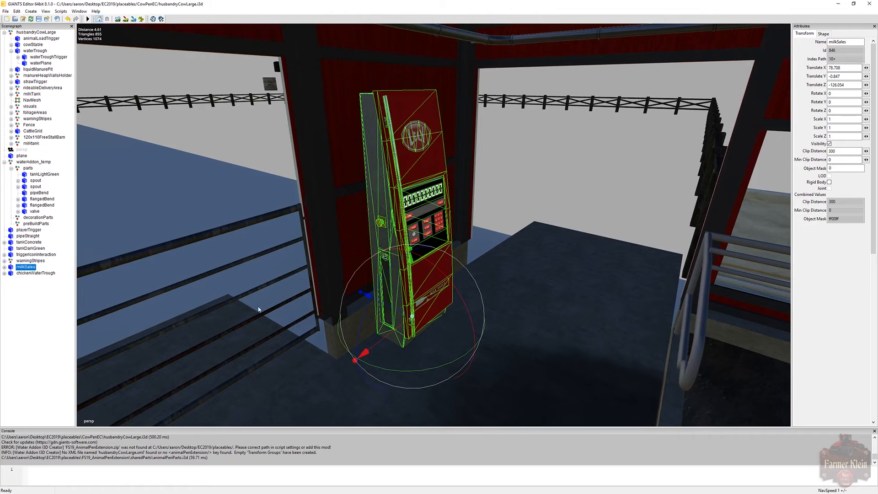
Duplicate playerTrigger, place the copy on the floor in front of milkSales with Interactive Placement, and raise it to Translate Y about 1.103.
click(28, 230)
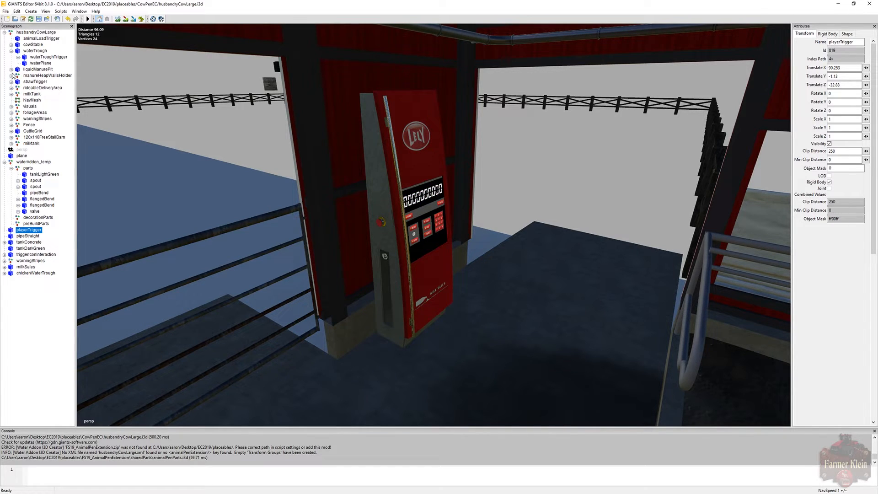
click(16, 11)
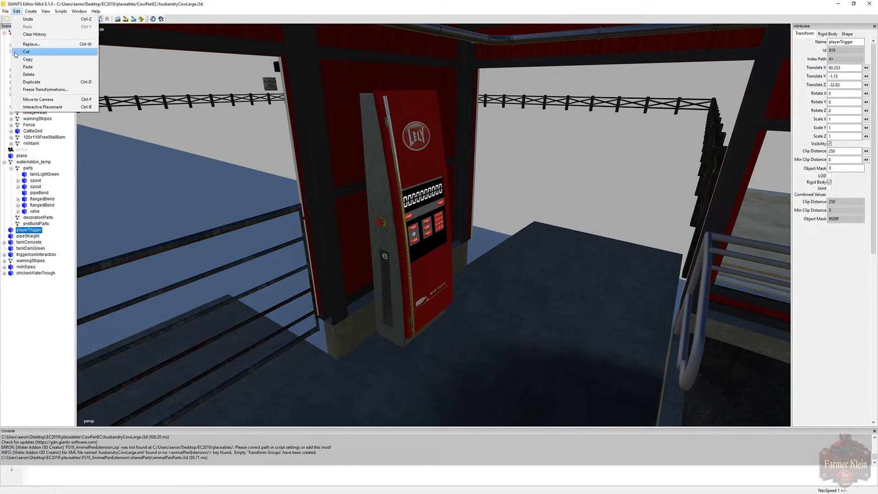
click(21, 82)
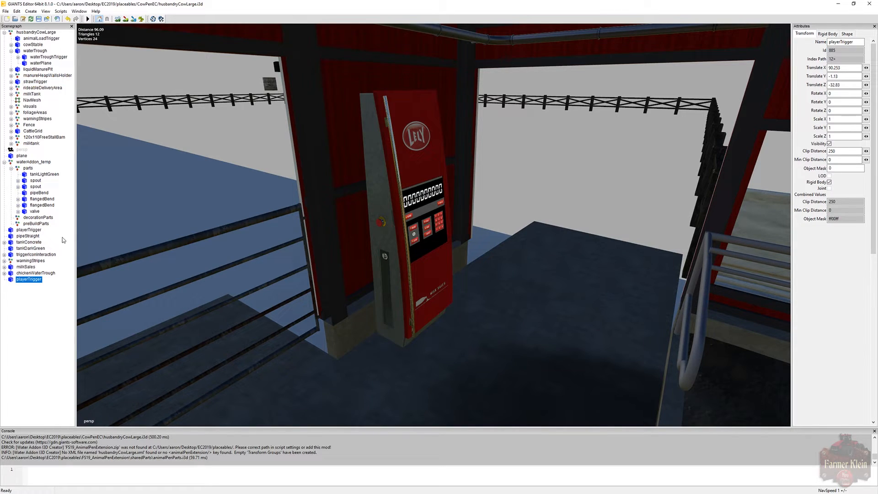
click(18, 11)
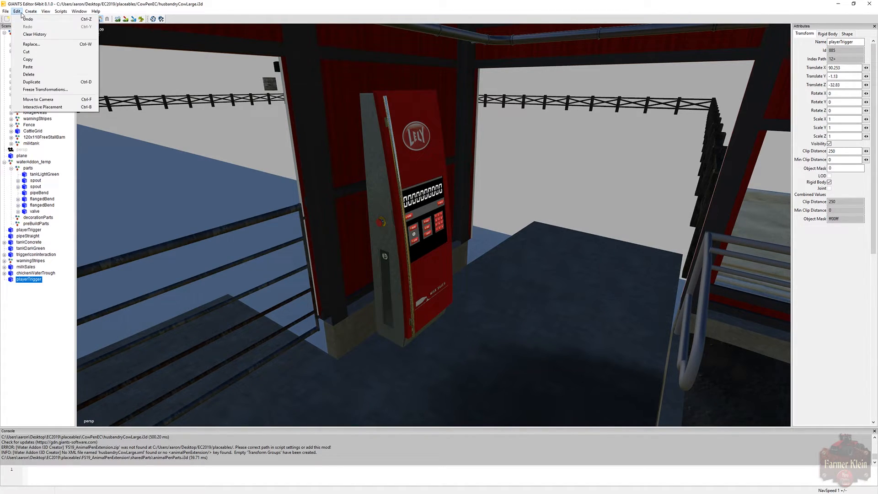
click(29, 107)
click(499, 353)
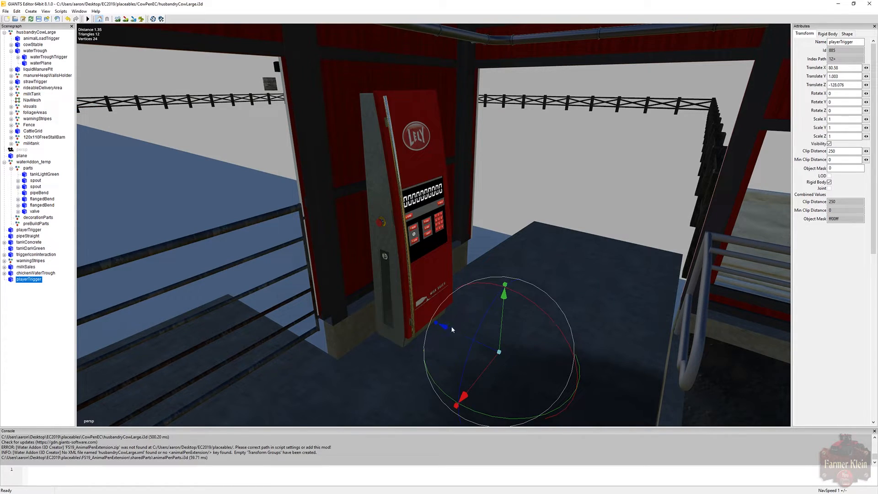
drag(501, 339, 504, 315)
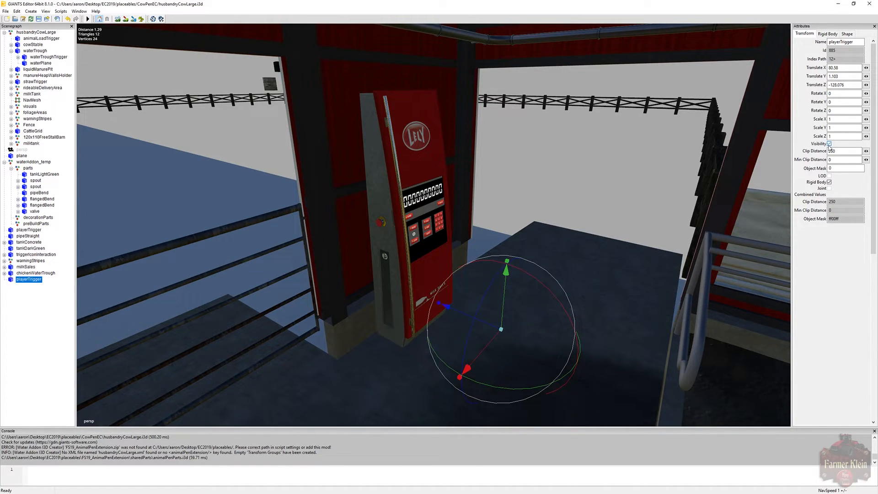
Collapse the husbandryCowLarge group and move the duplicated playerTrigger around the milkSales front, to Translate X about 78.489, Y -1.002 and Z -126.912.
click(506, 305)
alt+drag(277, 358, 240, 369)
scroll(238, 355, down, 3)
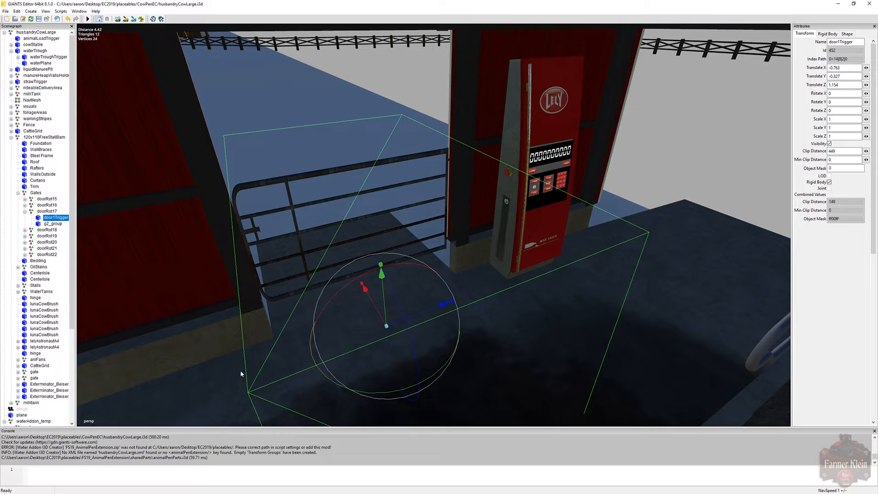
click(11, 137)
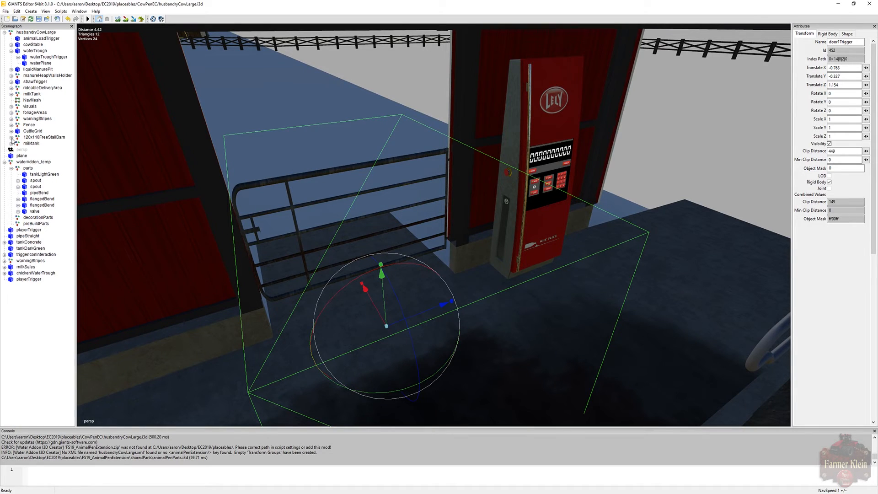
click(4, 33)
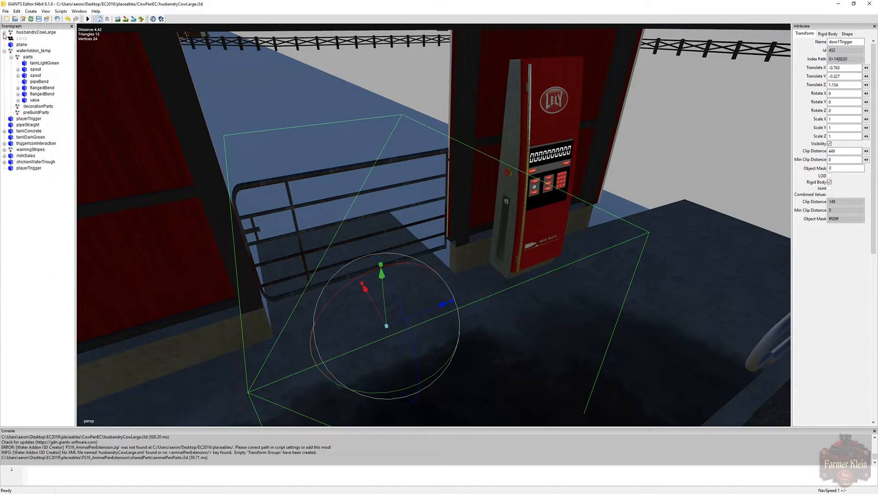
click(29, 169)
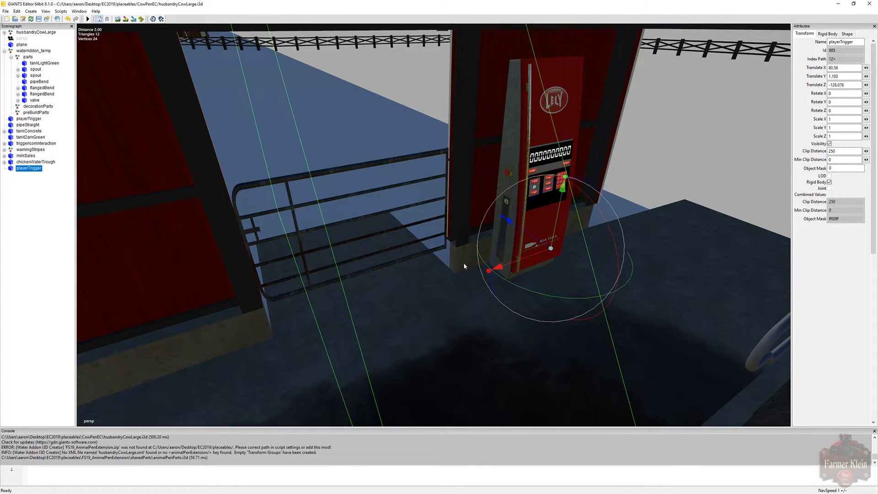
drag(539, 254, 626, 229)
drag(646, 186, 617, 331)
scroll(616, 336, down, 2)
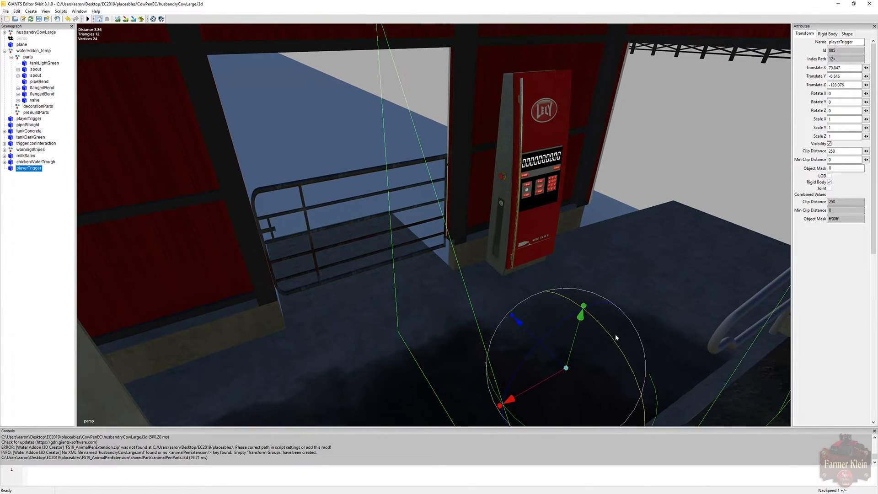
scroll(616, 334, down, 2)
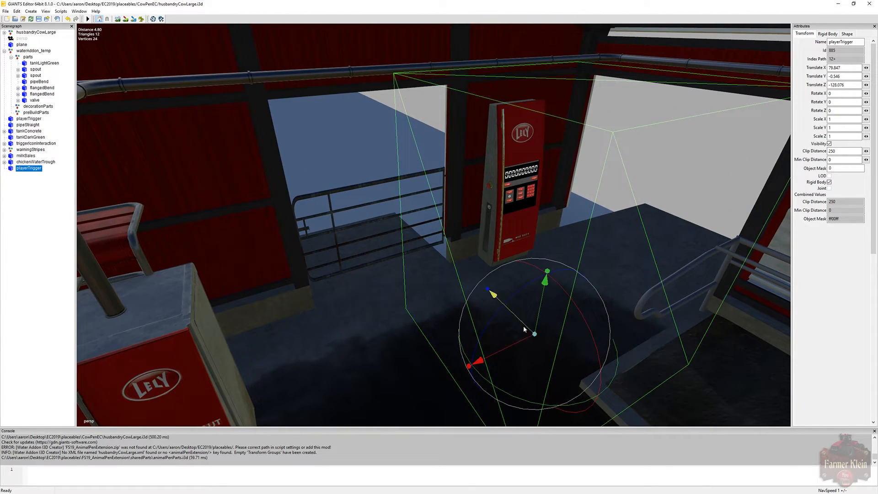
drag(523, 328, 550, 258)
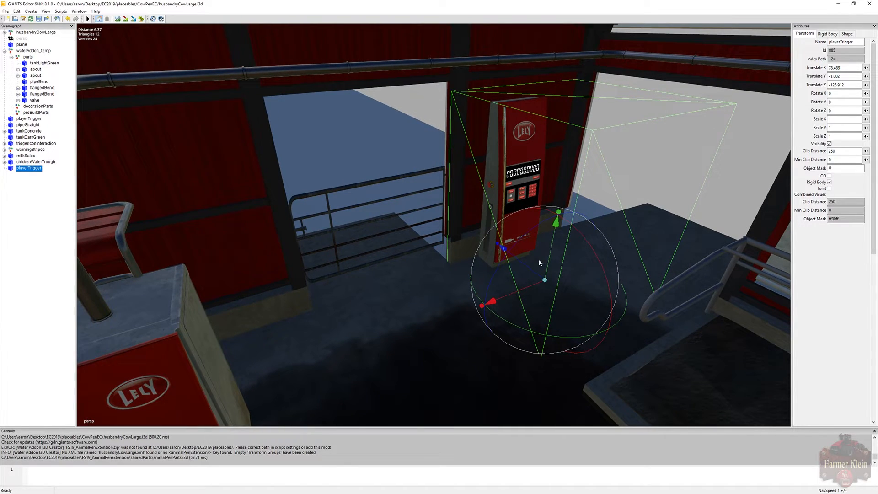
Turn off visibility for both the duplicated playerTrigger at the milk machine and the original playerTrigger at the fence.
click(829, 143)
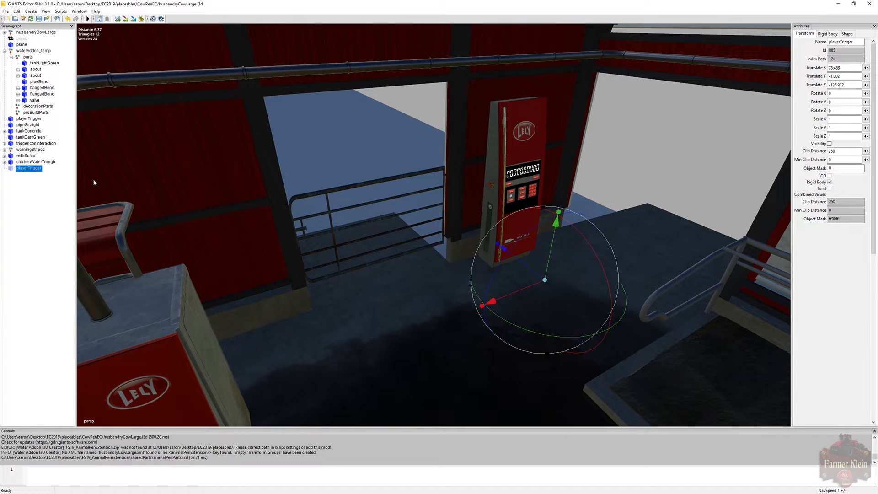
click(29, 119)
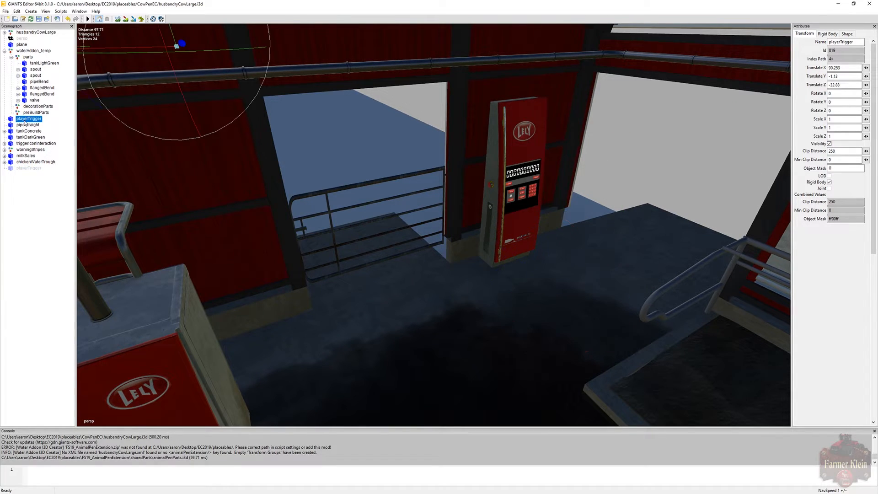
key(f)
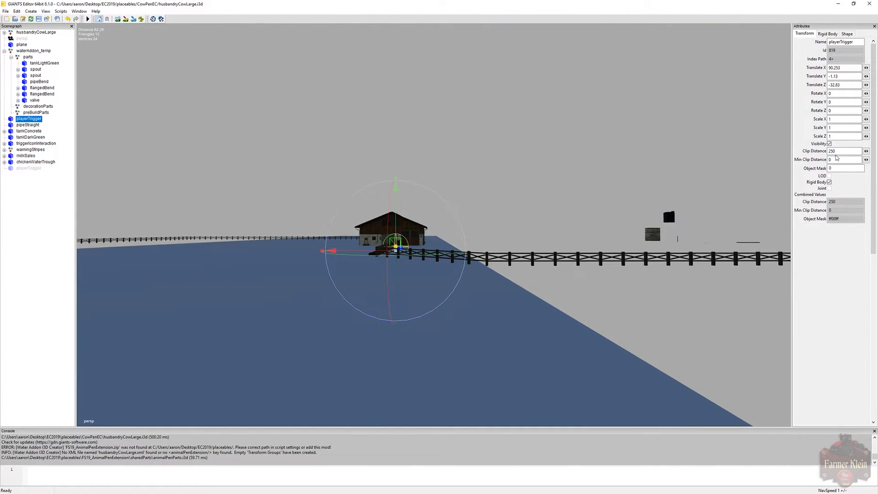
click(830, 145)
Examine the fence area around the valve and interaction icon up close with the trigger hidden.
alt+drag(604, 209, 591, 203)
scroll(589, 198, up, 5)
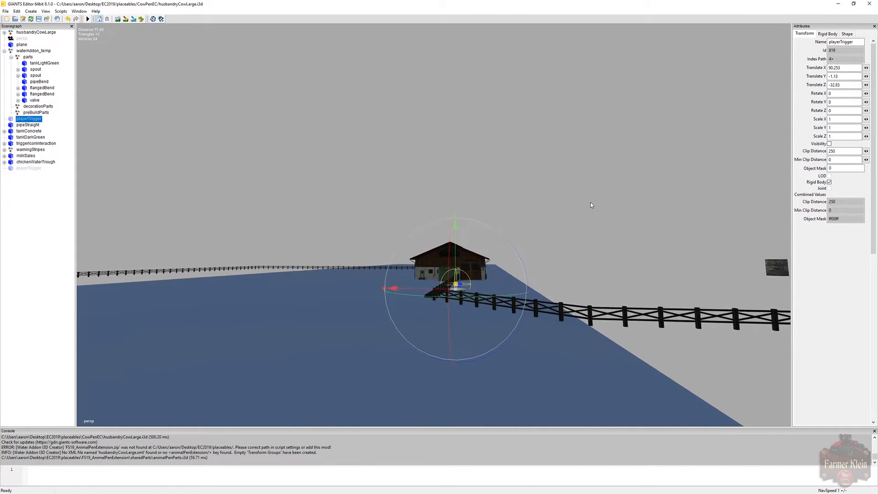
scroll(600, 205, up, 6)
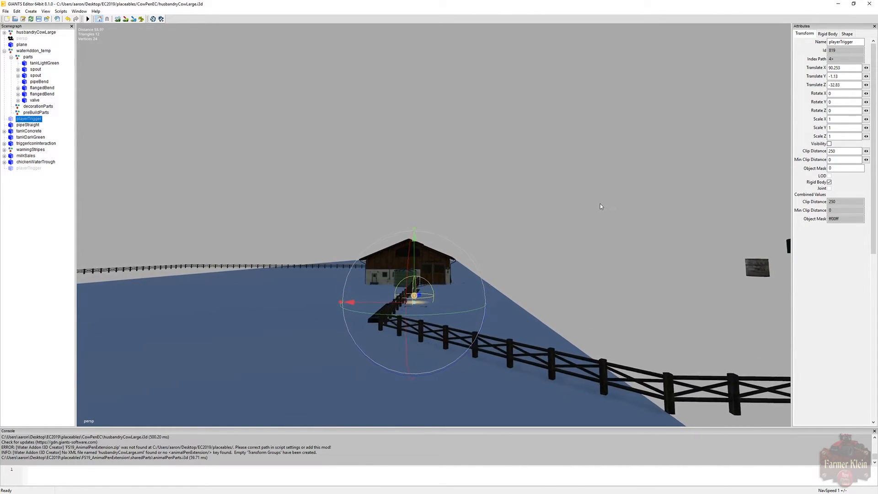
scroll(600, 204, up, 2)
alt+drag(600, 204, 601, 213)
scroll(601, 214, up, 4)
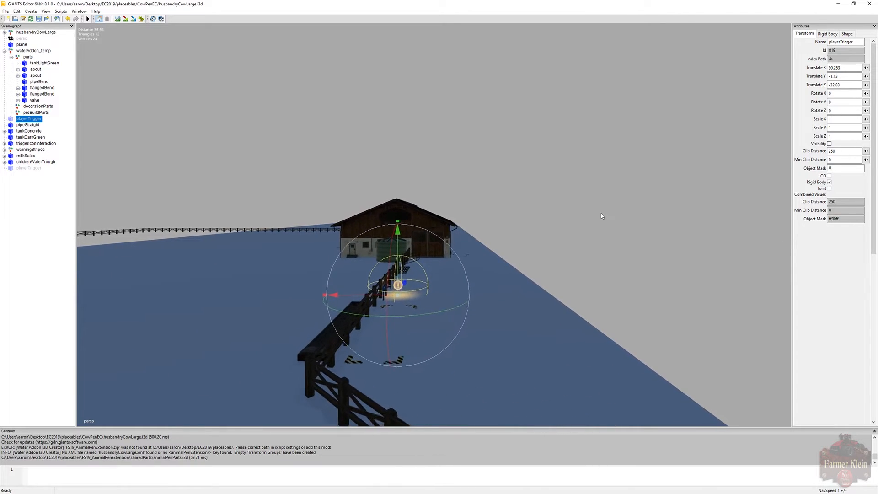
scroll(601, 216, up, 7)
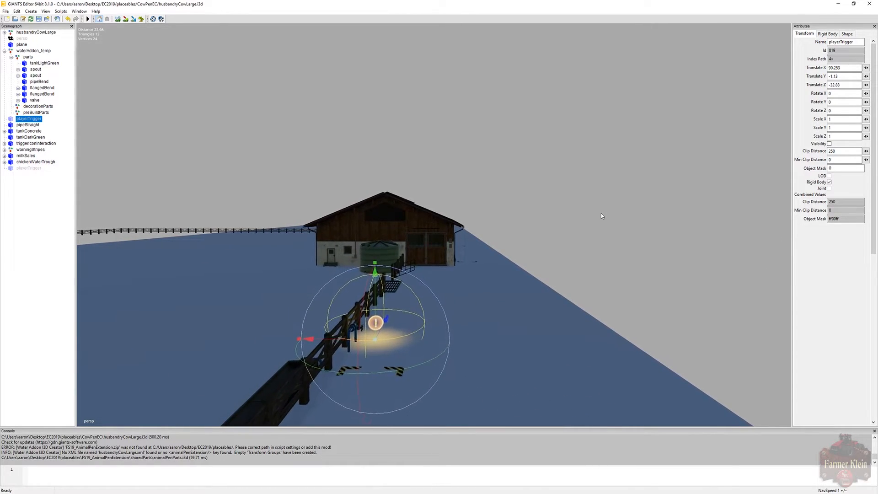
alt+drag(601, 216, 637, 222)
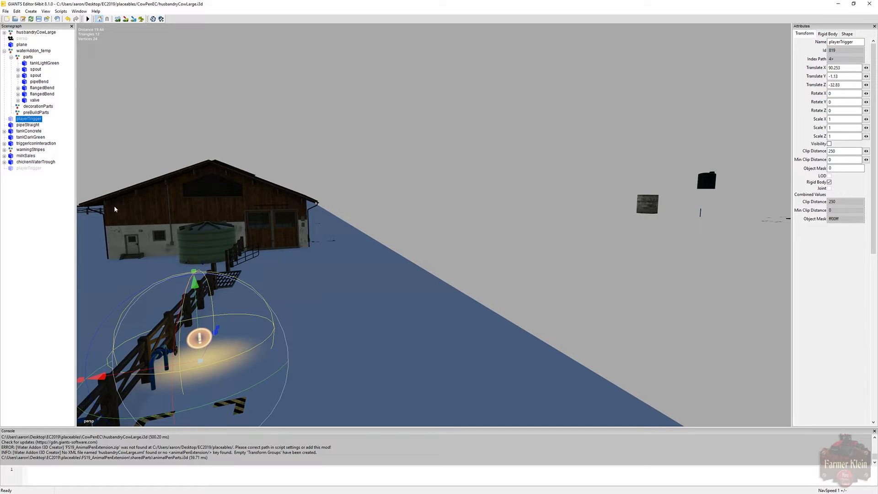
Delete the unused chickenWaterTrough, warningStripes, tankDarkGreen, tankConcrete and pipeStraight objects from the scene.
click(35, 162)
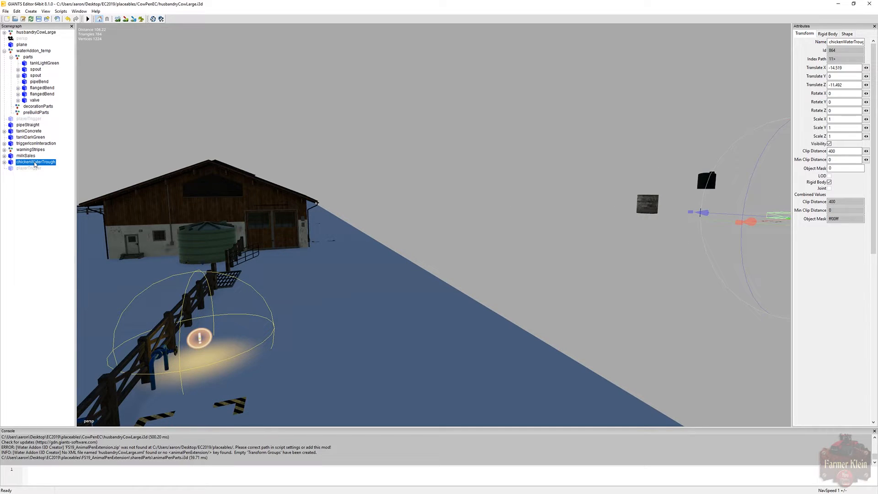
key(Delete)
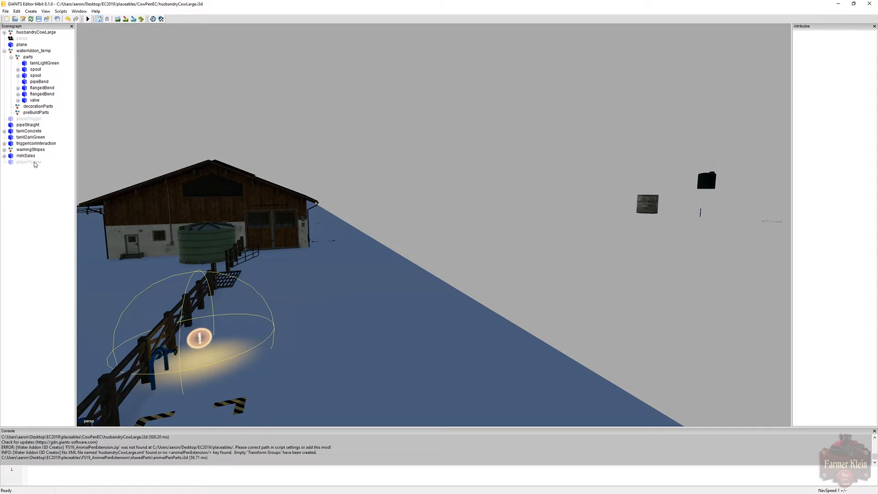
click(30, 150)
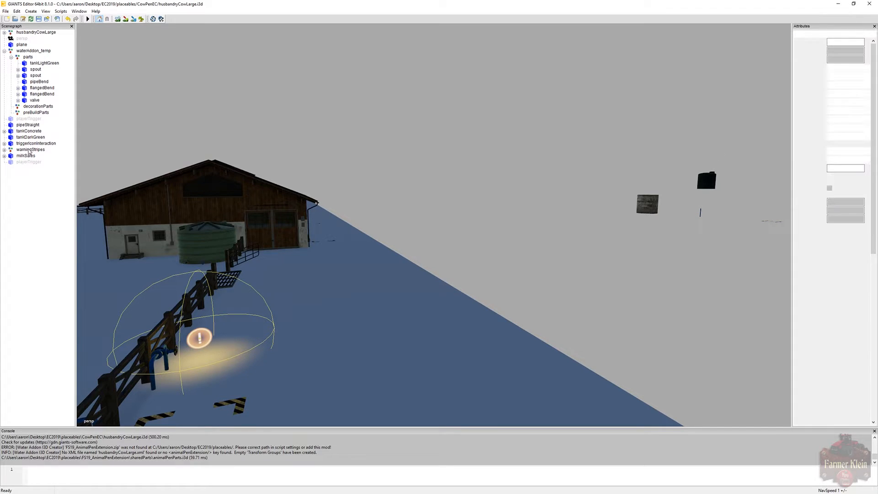
key(Delete)
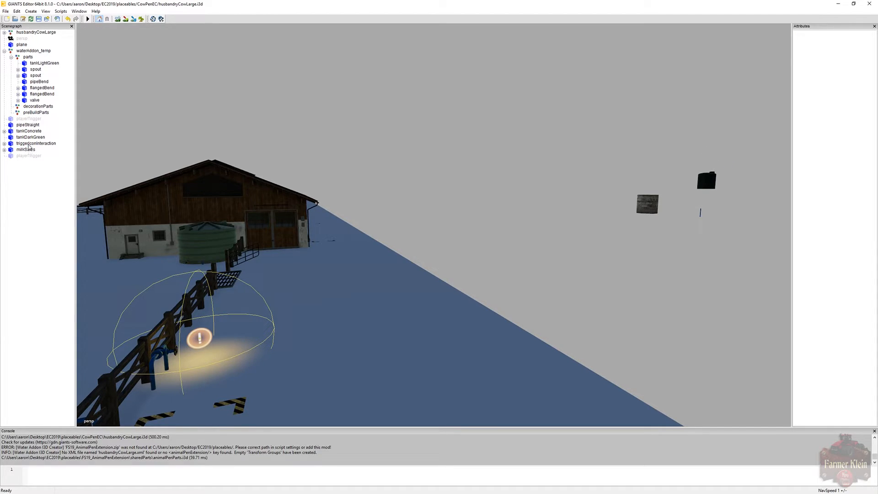
click(28, 137)
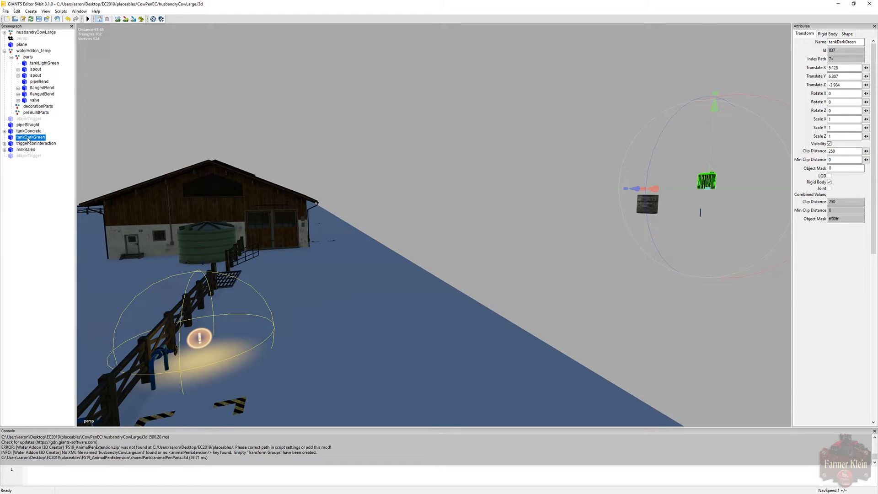
key(Delete)
click(29, 131)
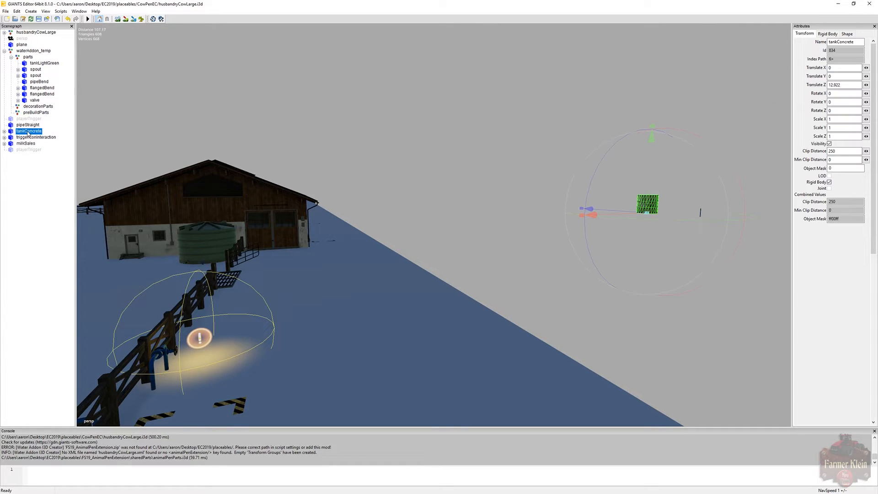
key(Delete)
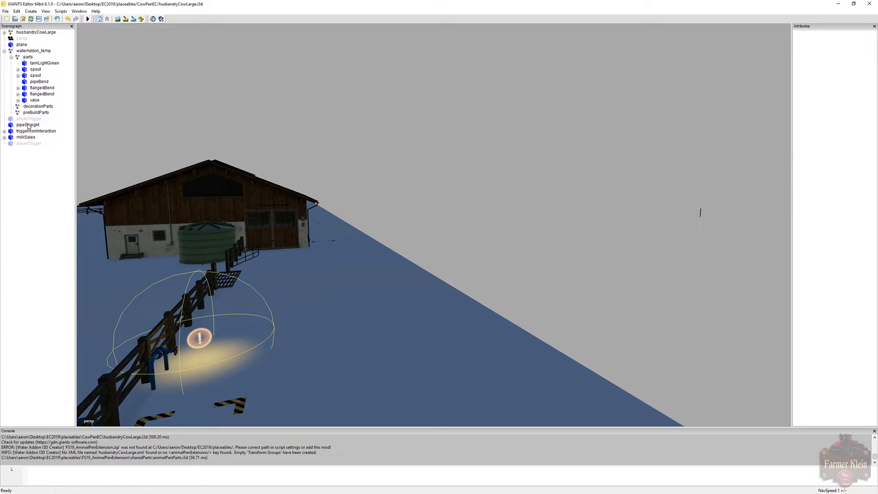
click(28, 125)
key(Delete)
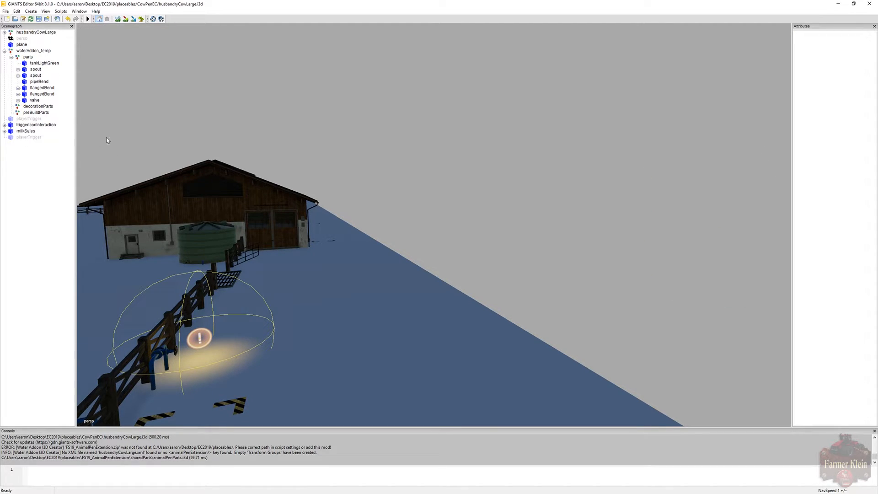
Look over the valve and interaction icon along the fence, then collapse the parts group and select decorationParts.
alt+drag(166, 158, 41, 191)
scroll(98, 190, down, 3)
key(d)
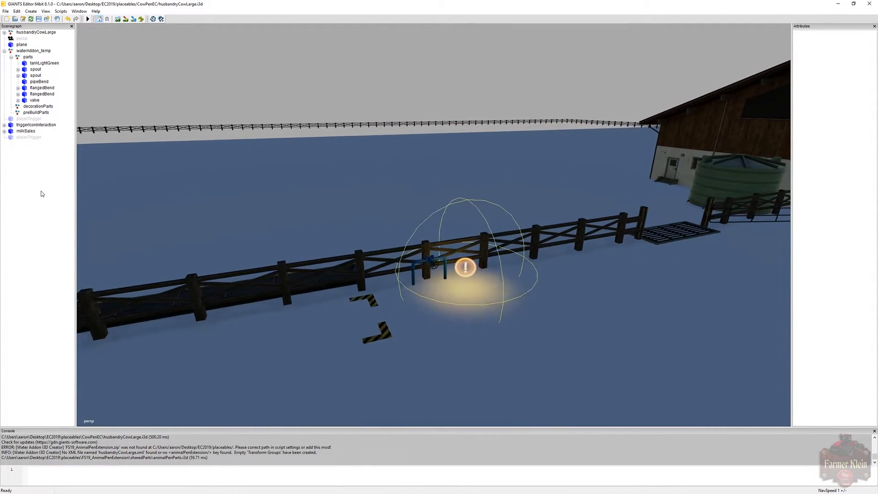
key(d)
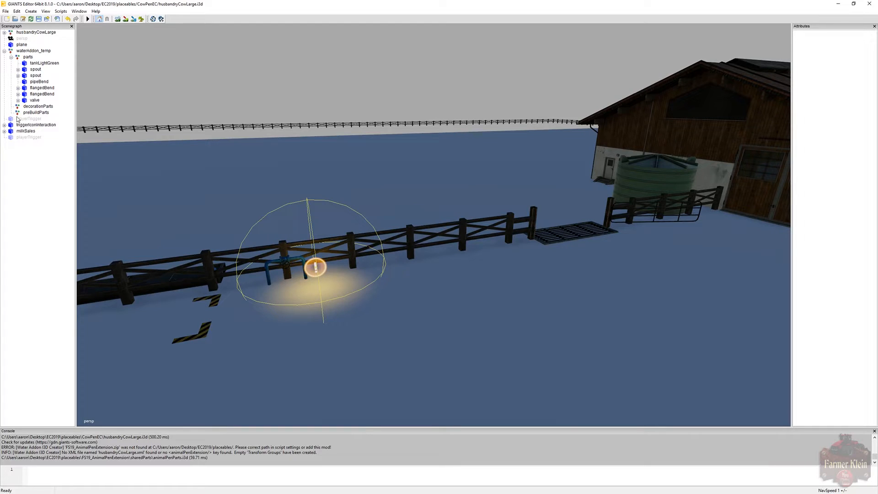
click(11, 57)
click(30, 64)
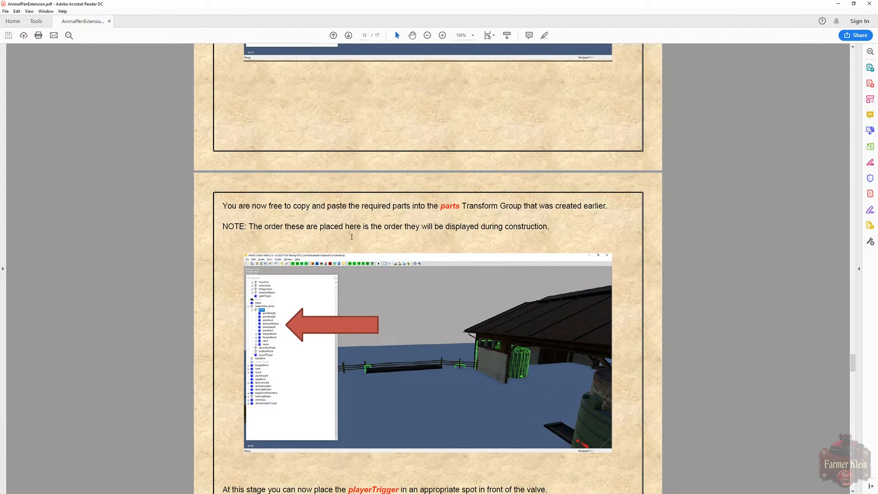
Read the guide's playerTrigger and Prepare Mod (4) decoration parts sections, then return to the GIANTS Editor scene.
scroll(351, 237, down, 6)
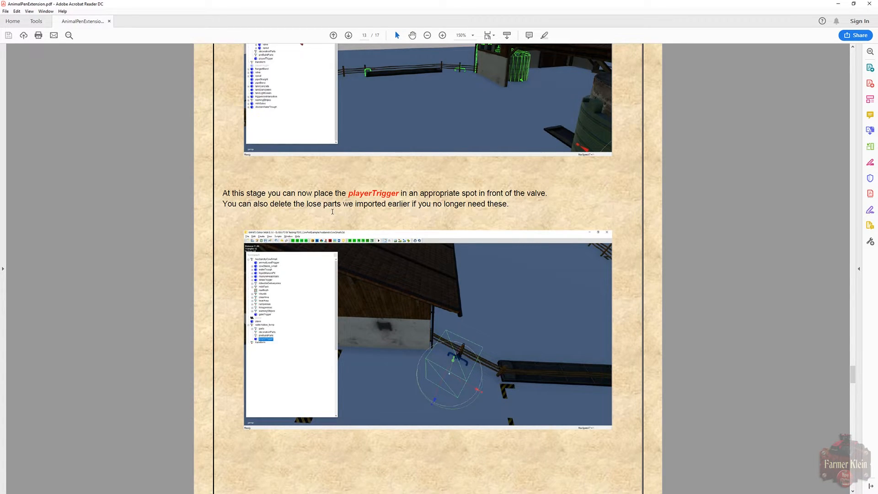
scroll(333, 213, down, 6)
scroll(333, 214, down, 3)
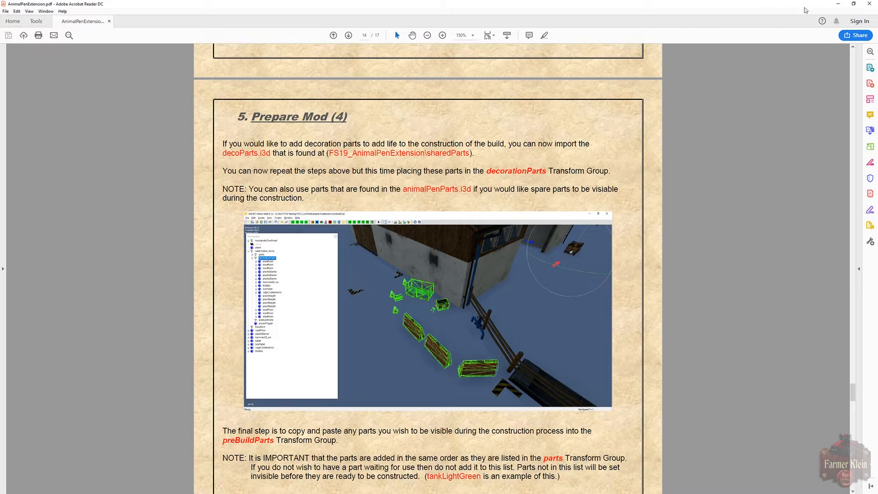
click(838, 4)
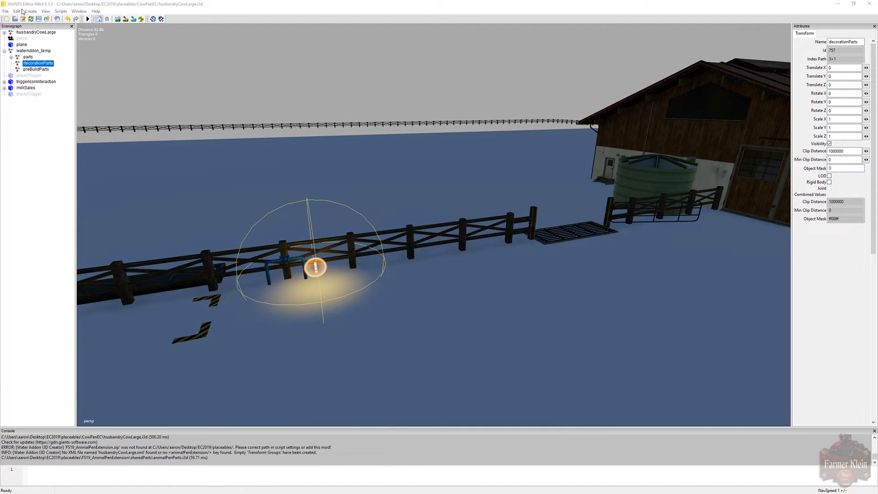
Import decoParts.i3d from the FS19_AnimalPenExtension sharedParts folder into the scene.
click(6, 11)
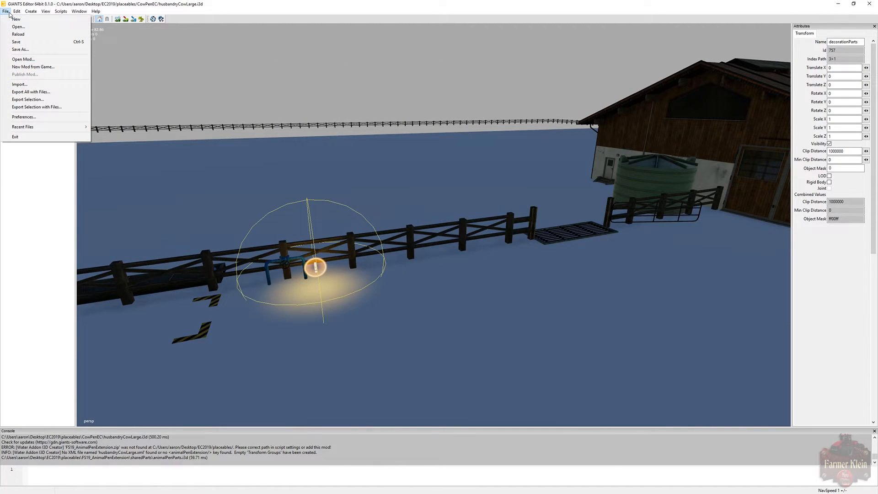
click(26, 87)
double_click(77, 82)
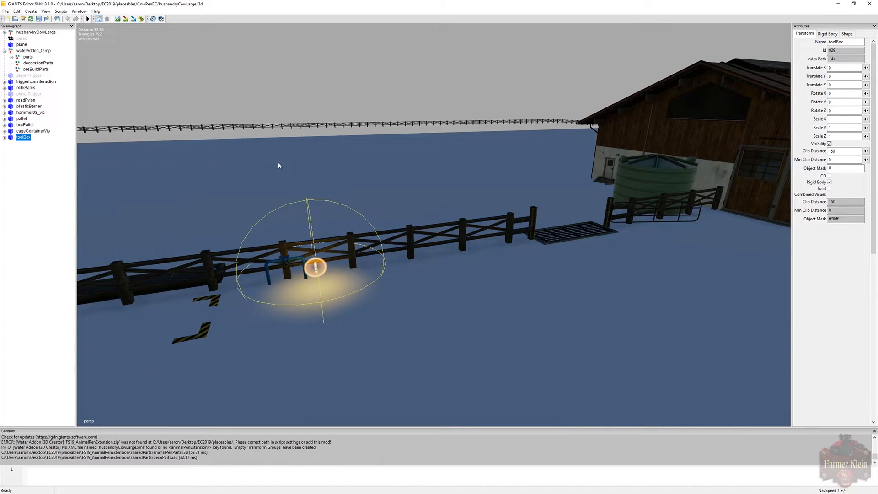
Separate the stacked imports by moving toolBox to about Z -3.64 and pulling cageContainerVis away from the pile.
key(f)
scroll(485, 141, up, 4)
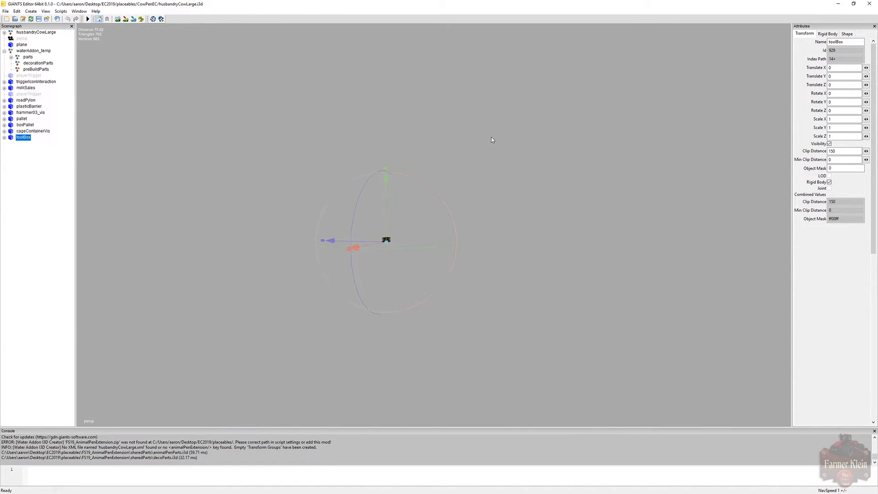
scroll(485, 139, up, 2)
scroll(484, 141, up, 15)
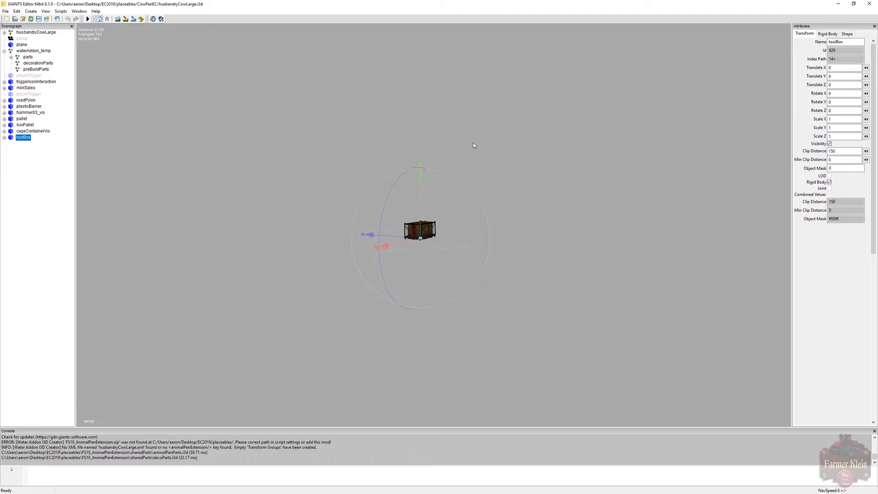
scroll(449, 194, down, 6)
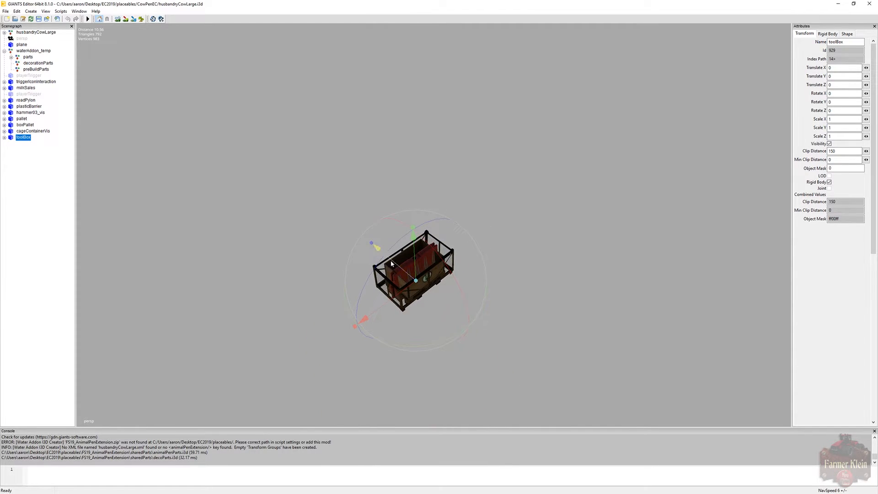
drag(402, 270, 494, 308)
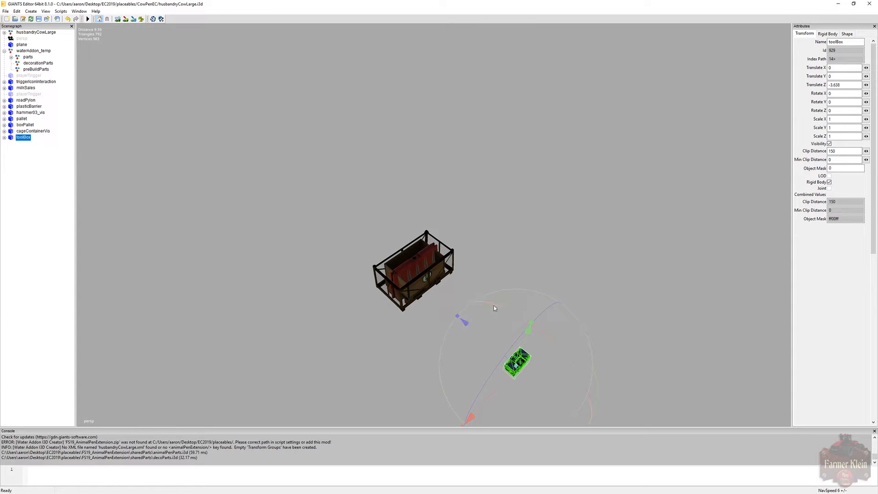
click(27, 132)
drag(364, 319, 145, 206)
Move boxPallet to about Z 5.76 and pallet to about X -3.91, clear of the remaining stacked parts.
click(25, 125)
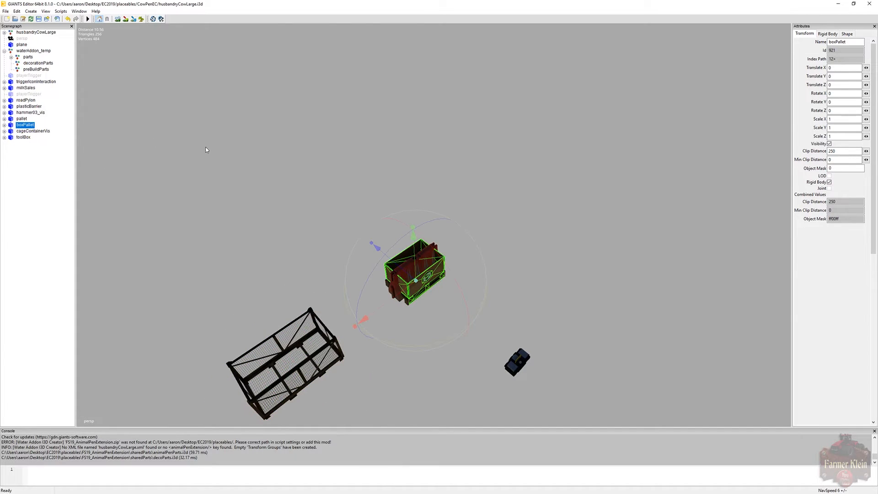
drag(375, 247, 293, 204)
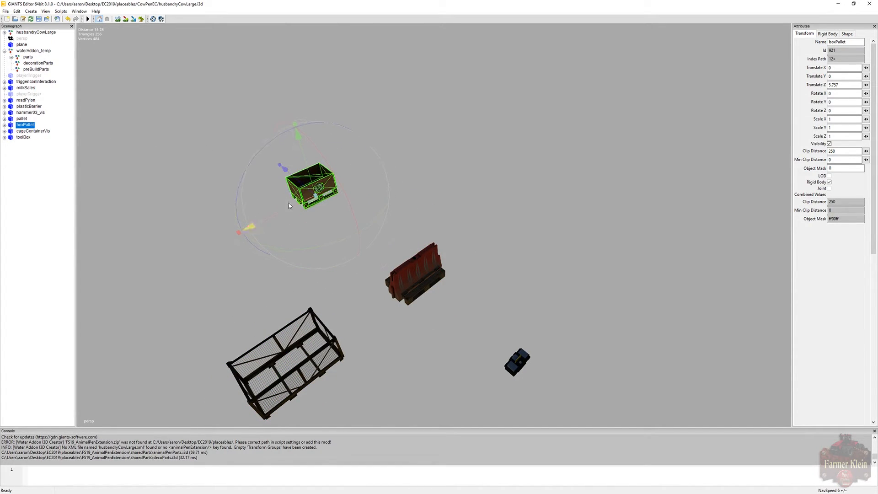
click(21, 119)
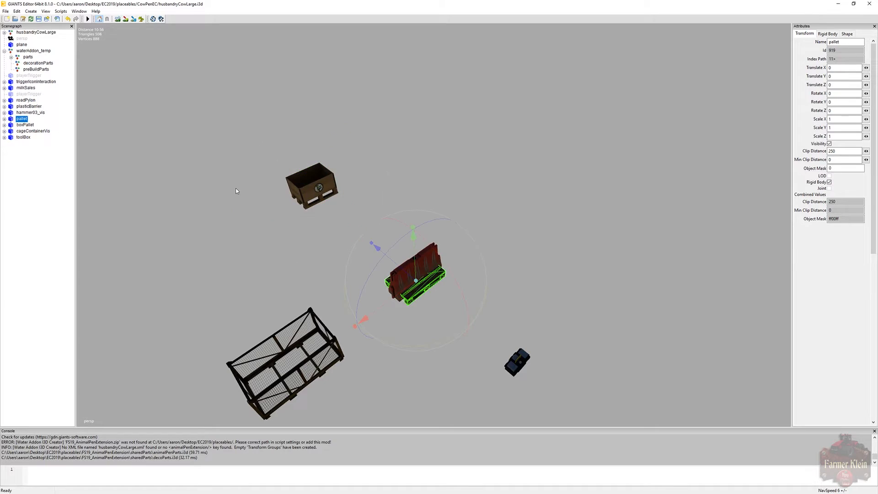
drag(410, 276, 499, 242)
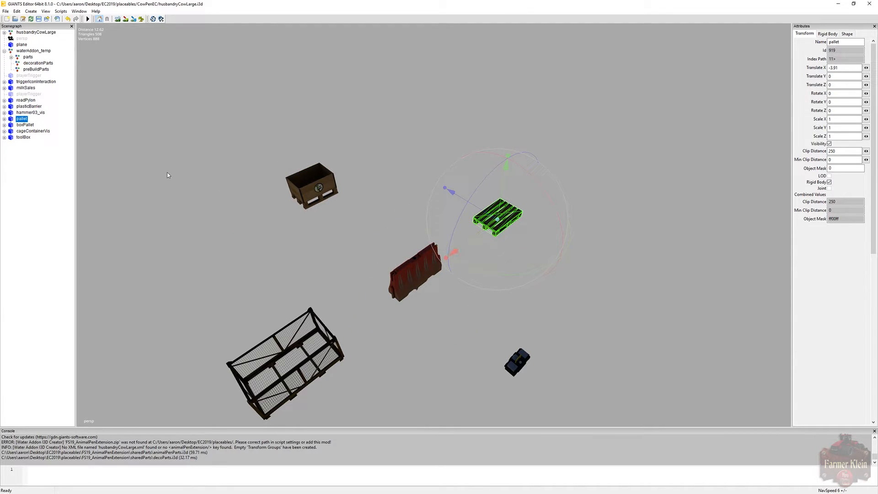
Move hammer03_vis to about Z 2.64 and plasticBarrier to about Z 3.56, leaving roadPylon standing alone at the origin.
click(36, 113)
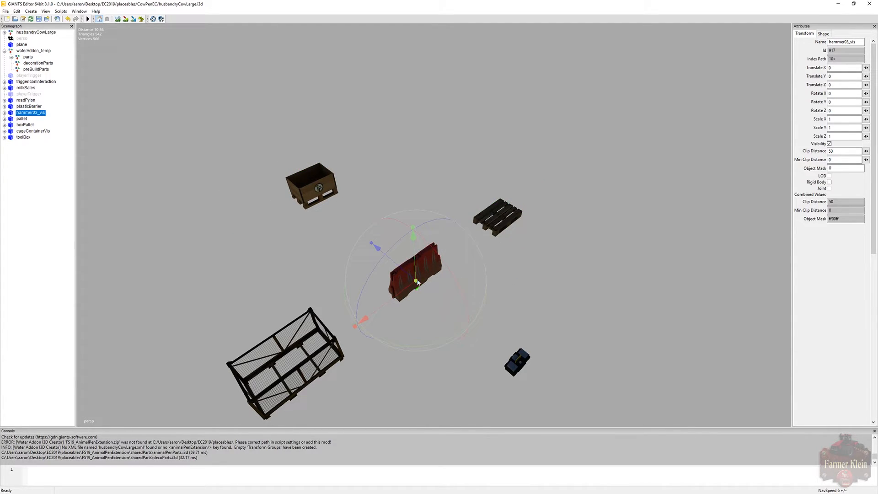
drag(407, 268, 349, 238)
click(27, 106)
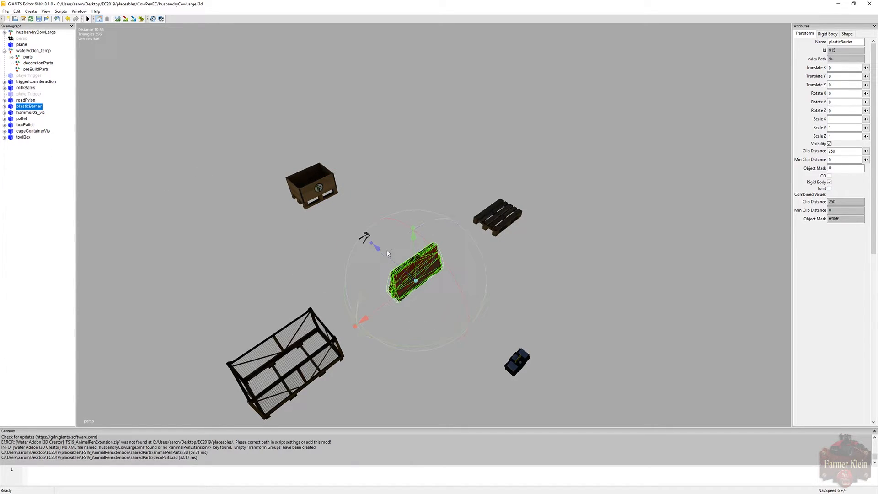
drag(389, 261, 320, 202)
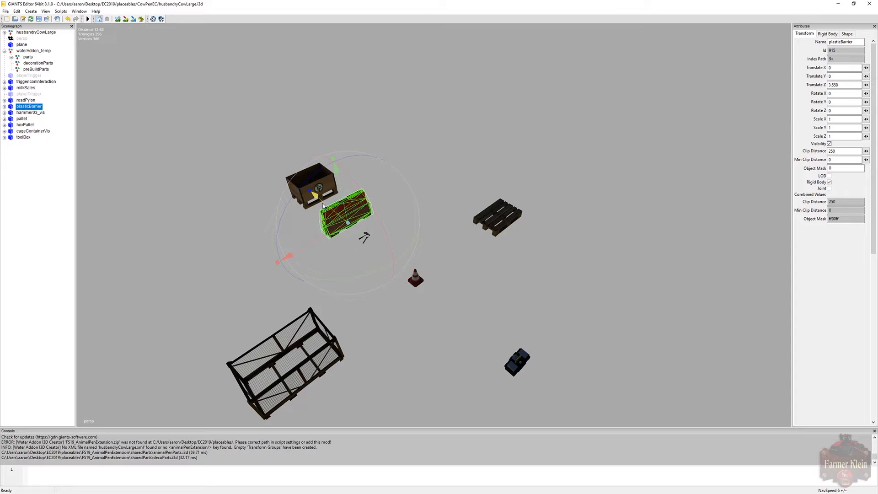
click(26, 100)
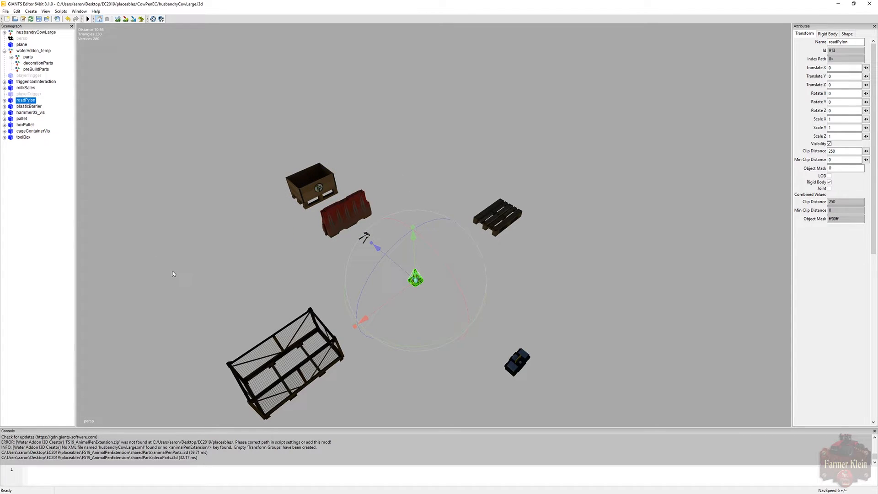
click(224, 285)
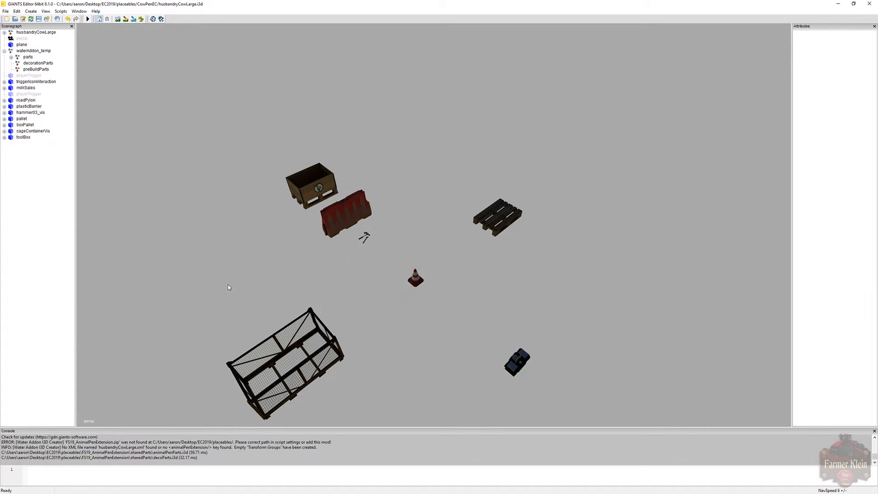
Place toolBox on the ground beside the valve with Interactive Placement and rotate it to about -46° around Y.
right_drag(241, 291, 111, 312)
key(w)
click(24, 137)
click(17, 11)
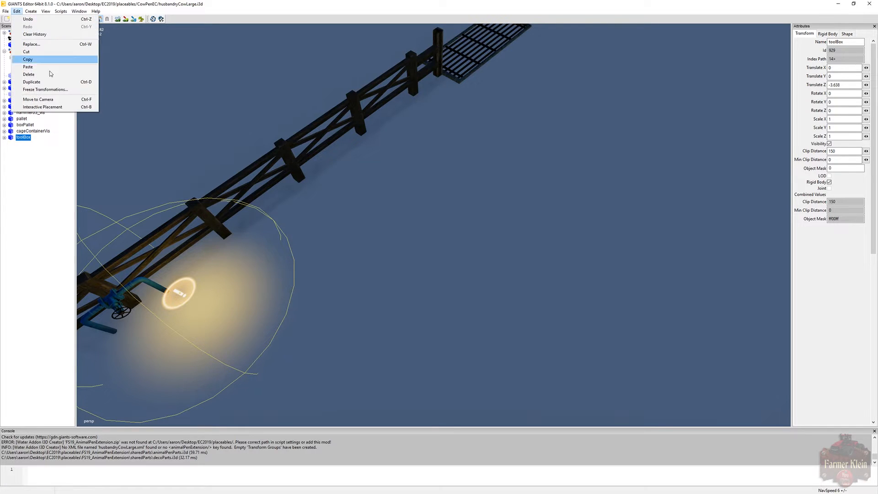
click(55, 107)
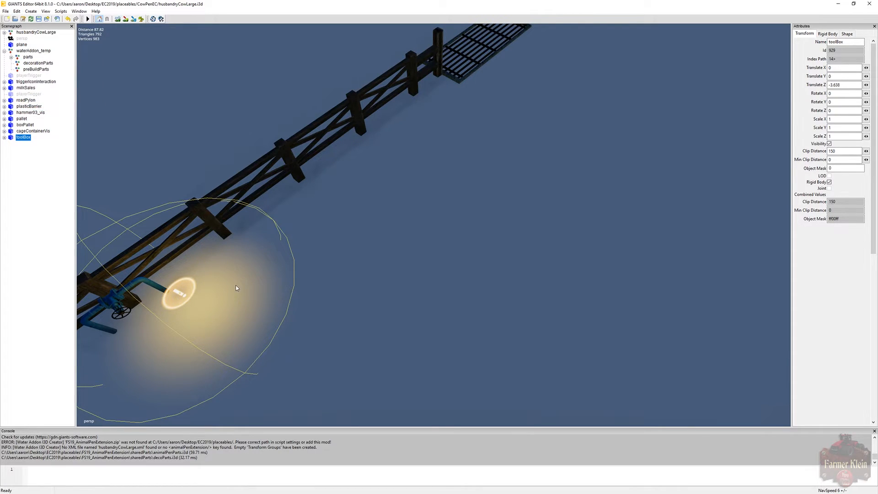
click(221, 275)
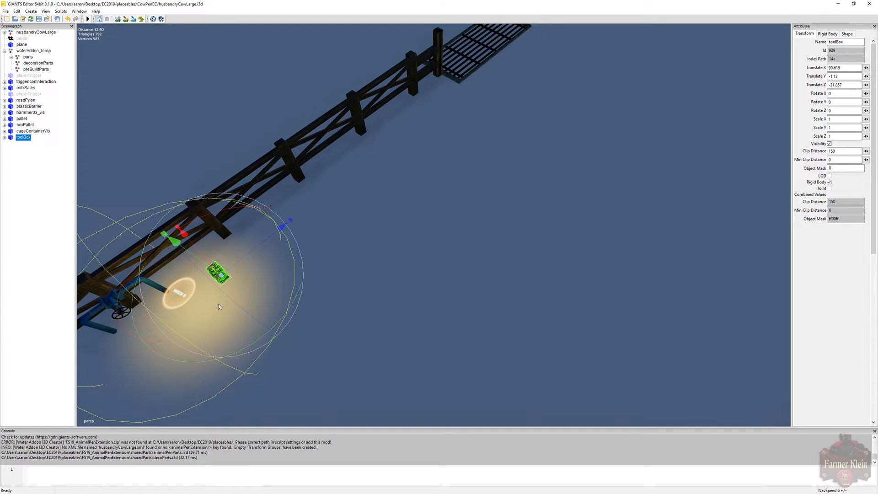
alt+drag(300, 277, 228, 230)
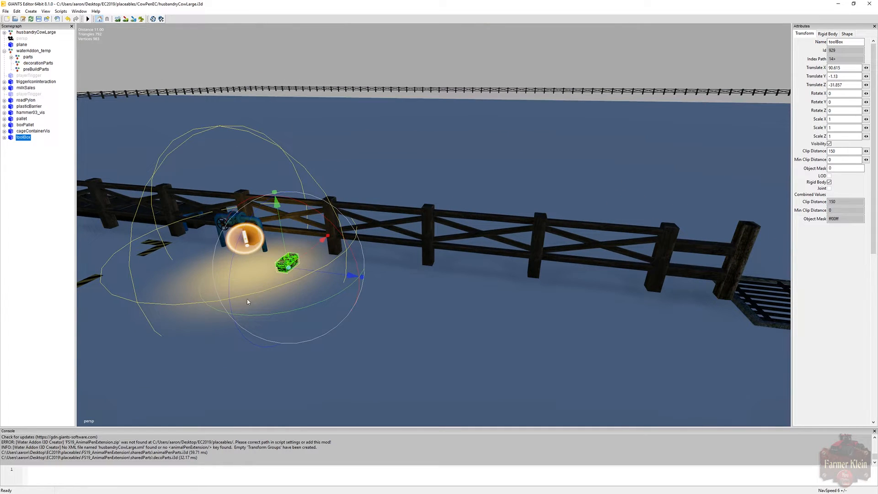
drag(294, 311, 203, 320)
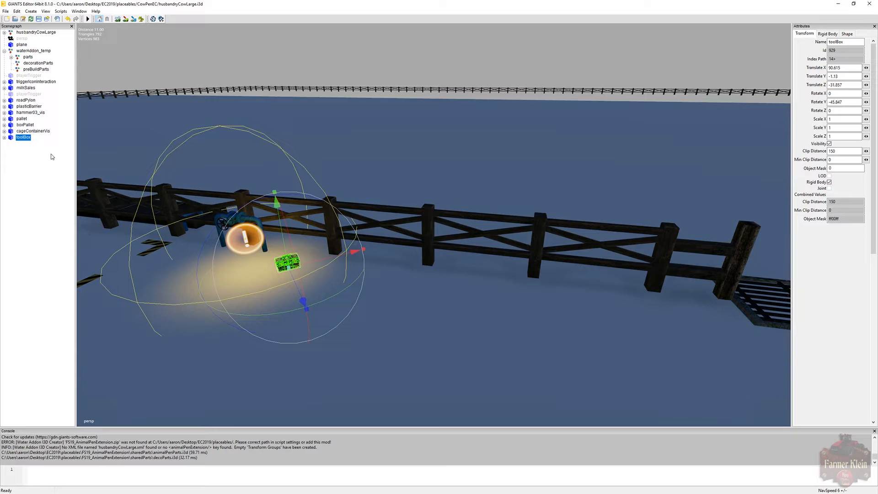
Place boxPallet on the ground along the fence past the toolbox with Interactive Placement and turn it at an angle to the fence.
click(23, 125)
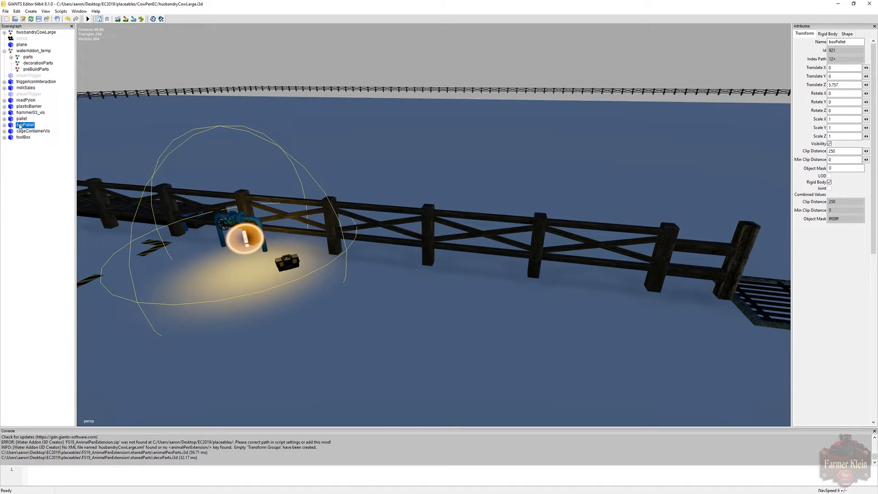
click(17, 11)
click(49, 107)
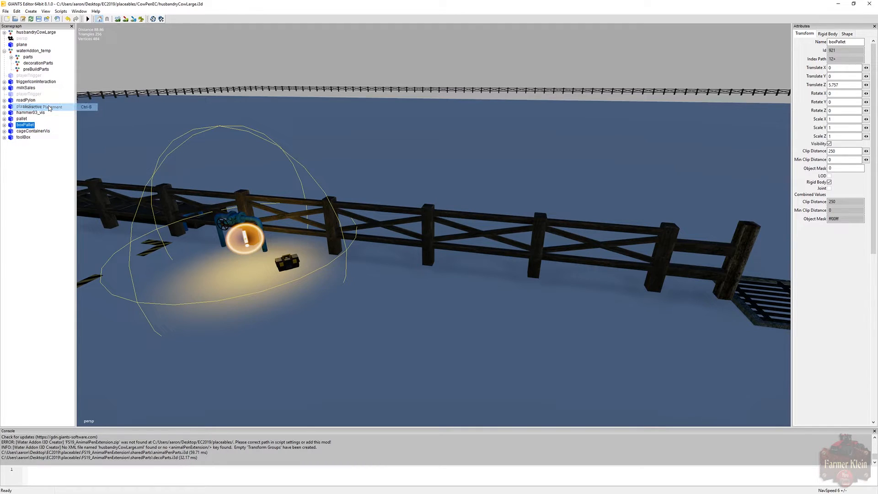
click(437, 292)
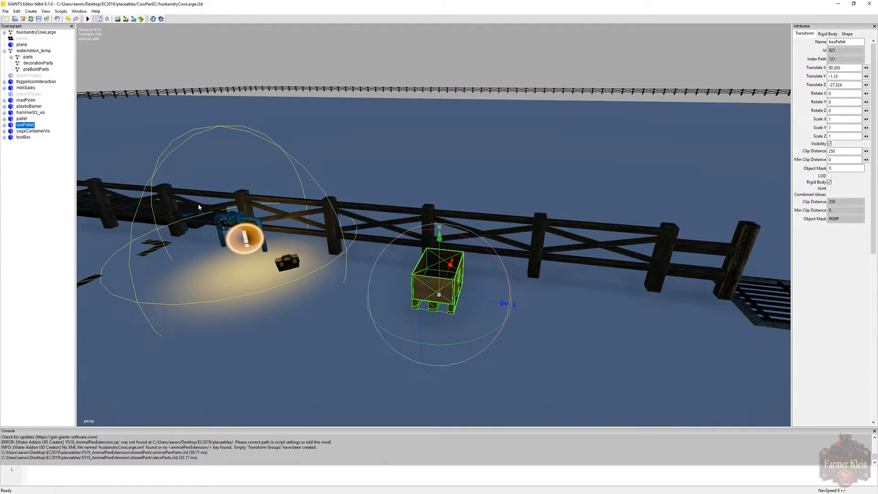
drag(483, 336, 300, 304)
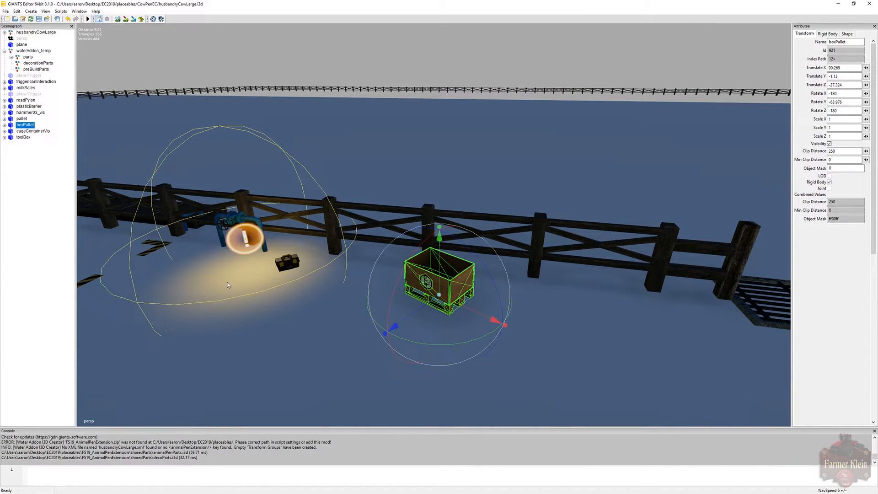
Place hammer03_vis on top of the fence post nearest the toolbox with Interactive Placement.
click(31, 113)
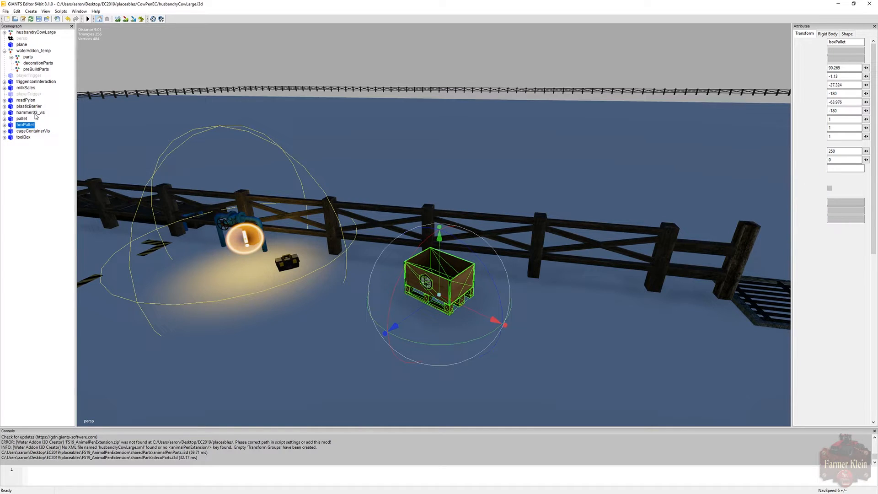
click(16, 12)
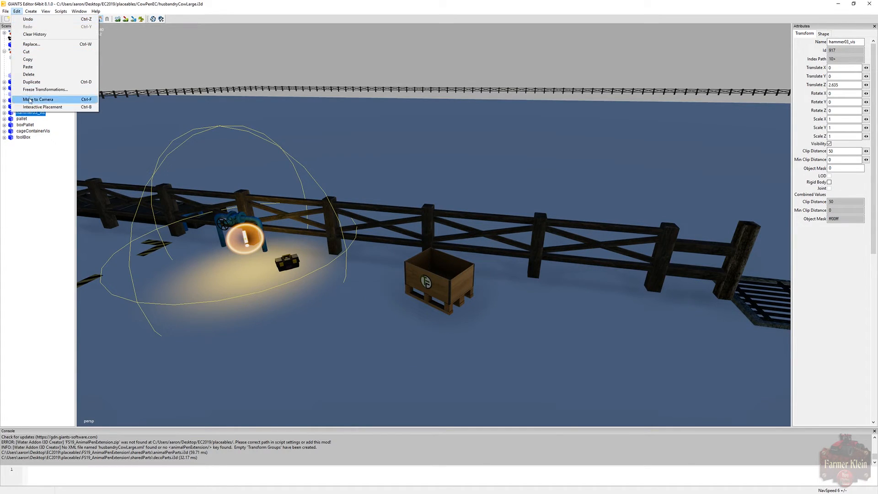
click(45, 107)
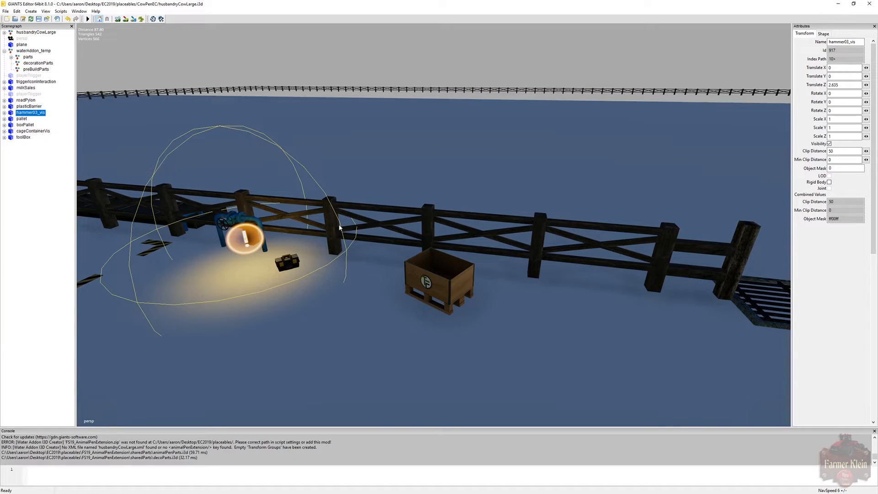
click(331, 202)
alt+drag(330, 202, 303, 200)
scroll(339, 203, up, 4)
scroll(340, 203, up, 5)
scroll(303, 201, down, 3)
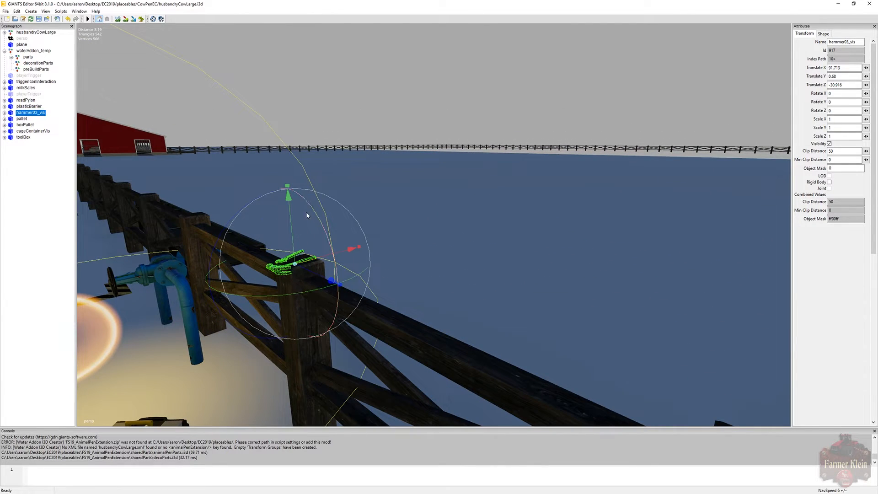
Adjust the hammers on the post top to about X 91.73, Y 0.69, Z -31.06, with rotation about -180, -4, -180.
drag(321, 257, 305, 246)
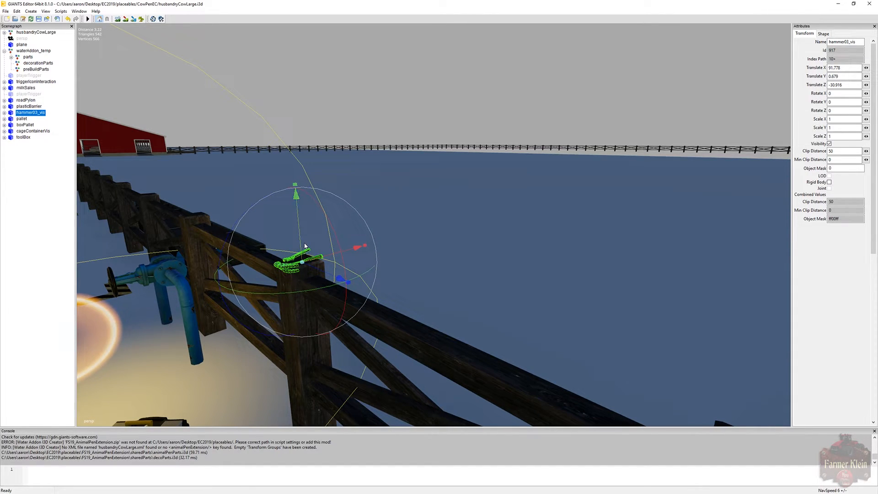
drag(357, 278, 257, 264)
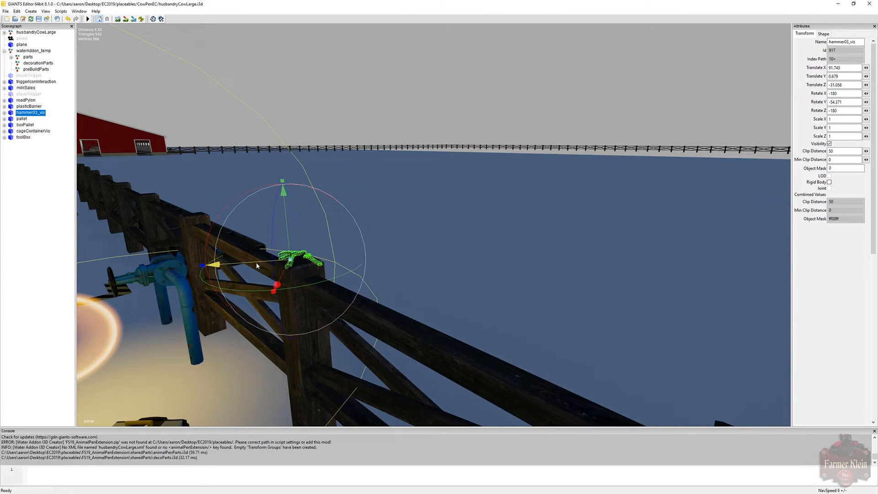
scroll(341, 300, up, 5)
alt+drag(342, 300, 392, 320)
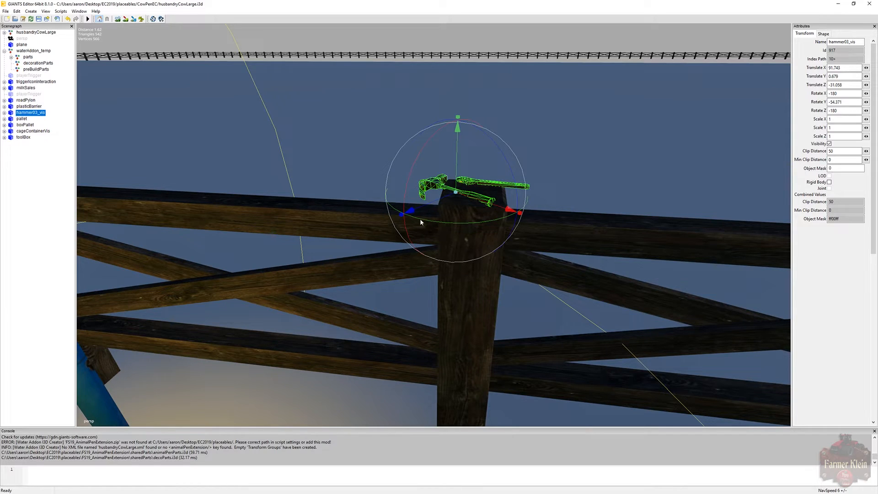
drag(456, 186, 456, 227)
mouse_move(419, 193)
mouse_down()
mouse_move(429, 194)
mouse_move(421, 194)
mouse_up()
drag(487, 221, 550, 215)
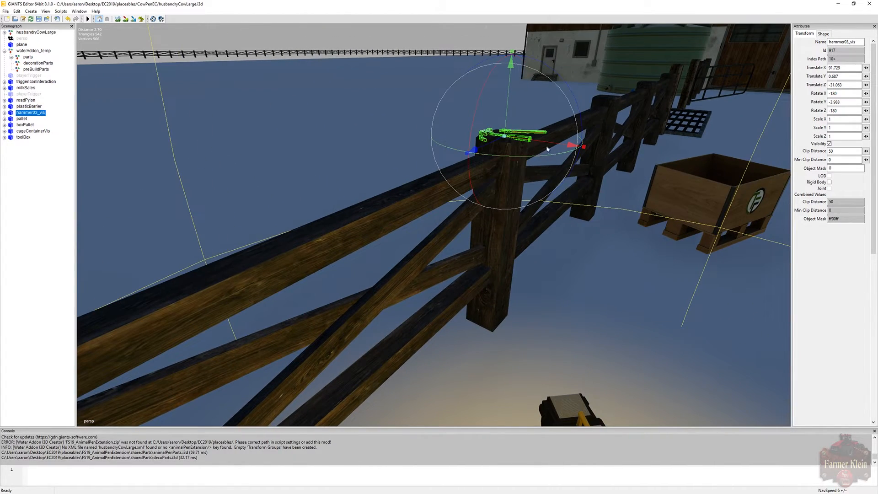
Shift the hammers along the fence post top to about X 91.82, Z -31.07.
drag(545, 145, 536, 145)
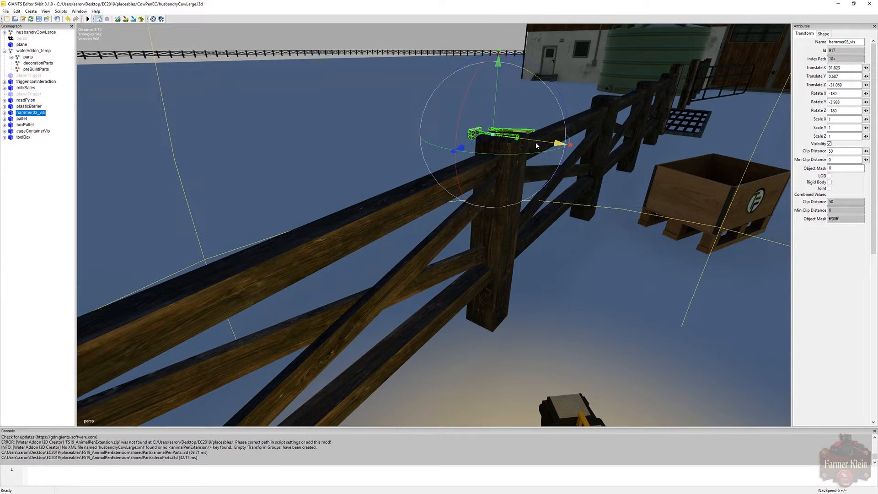
scroll(555, 150, up, 4)
alt+drag(565, 148, 578, 124)
scroll(599, 122, up, 3)
scroll(578, 124, down, 4)
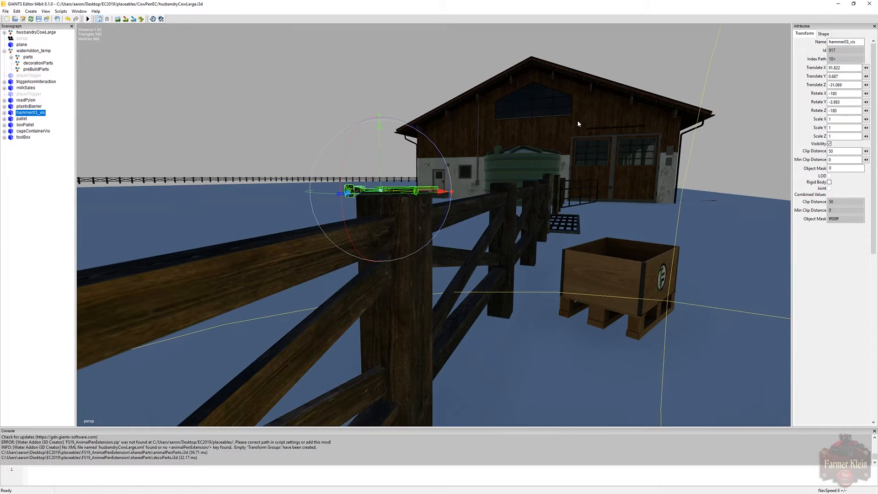
Seat the hammers on the post top at about Y 0.688 and tilt them to about 178.6° around X.
drag(382, 162, 380, 166)
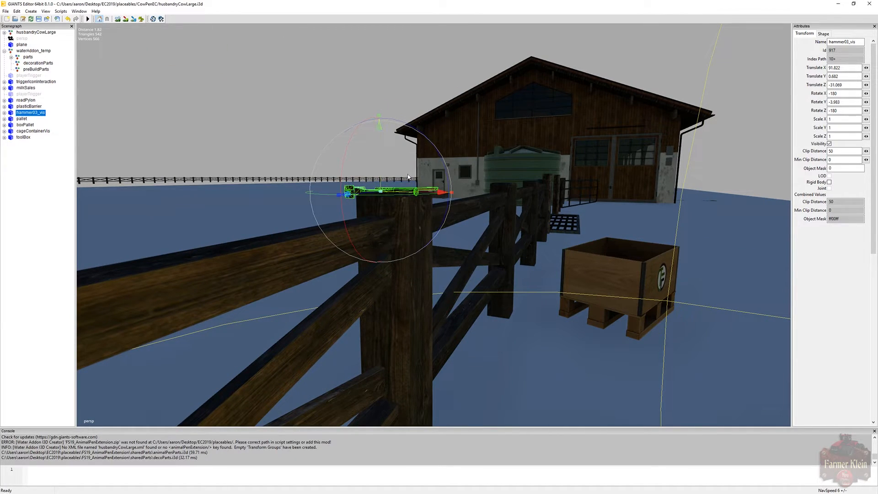
scroll(536, 235, up, 3)
scroll(536, 236, down, 1)
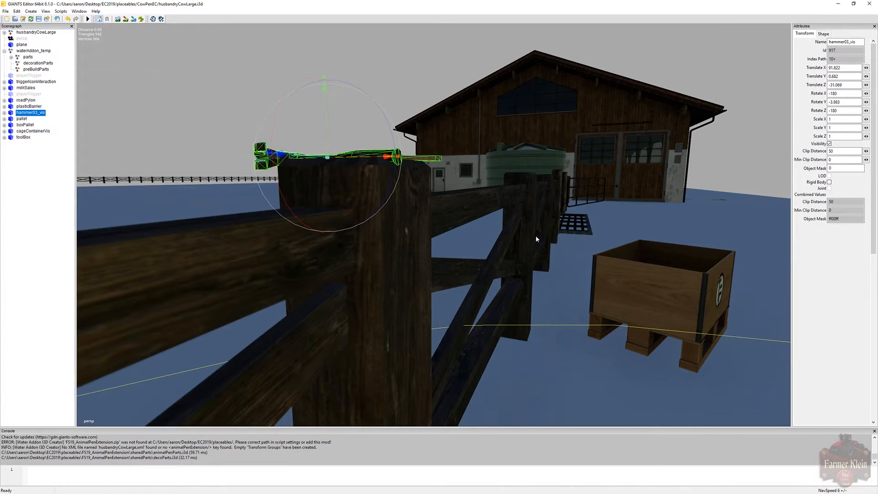
alt+drag(536, 236, 500, 234)
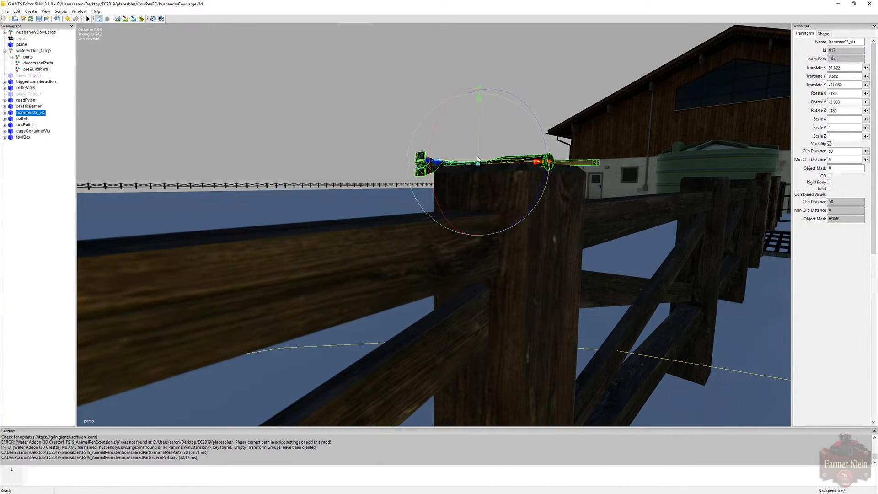
drag(479, 158, 478, 155)
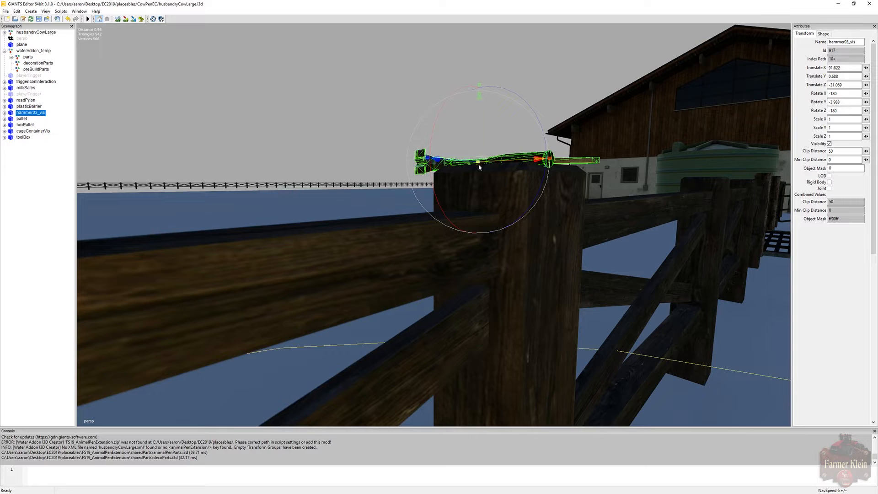
drag(436, 189, 438, 197)
alt+drag(597, 245, 553, 273)
scroll(530, 251, down, 10)
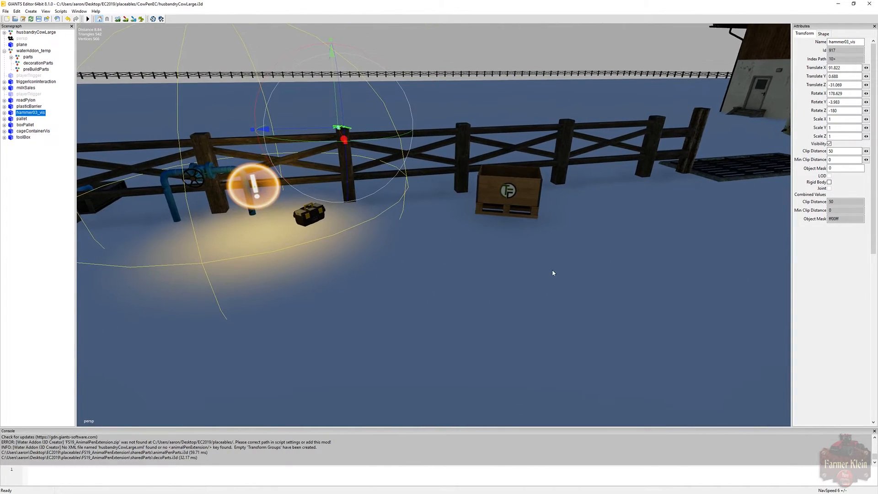
Place pallet on the ground past the box pallet with Interactive Placement, at about X 90.54, Z -24.63, rotated about -73° around Y.
click(22, 120)
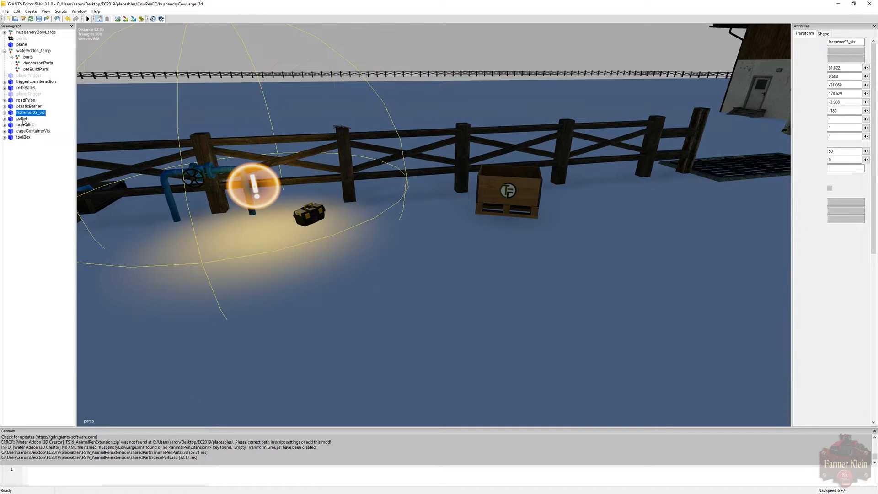
click(17, 11)
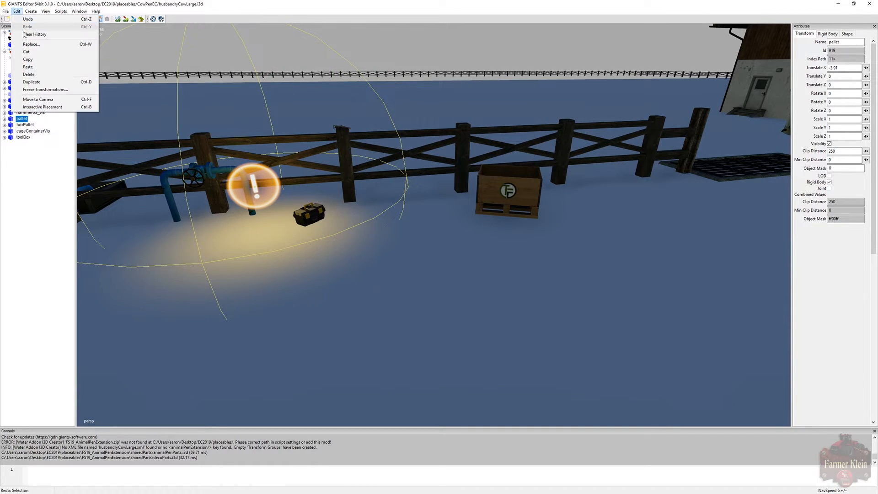
click(42, 107)
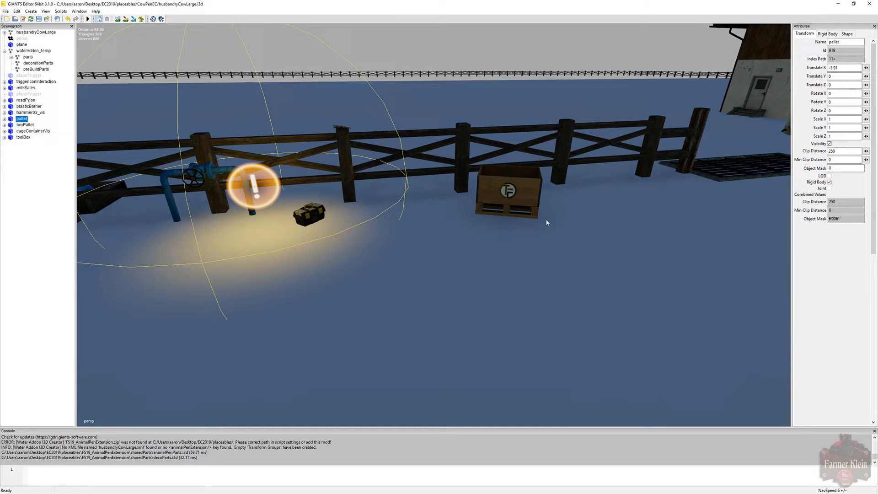
click(636, 209)
drag(623, 239, 513, 195)
alt+drag(511, 285, 532, 284)
drag(563, 206, 522, 201)
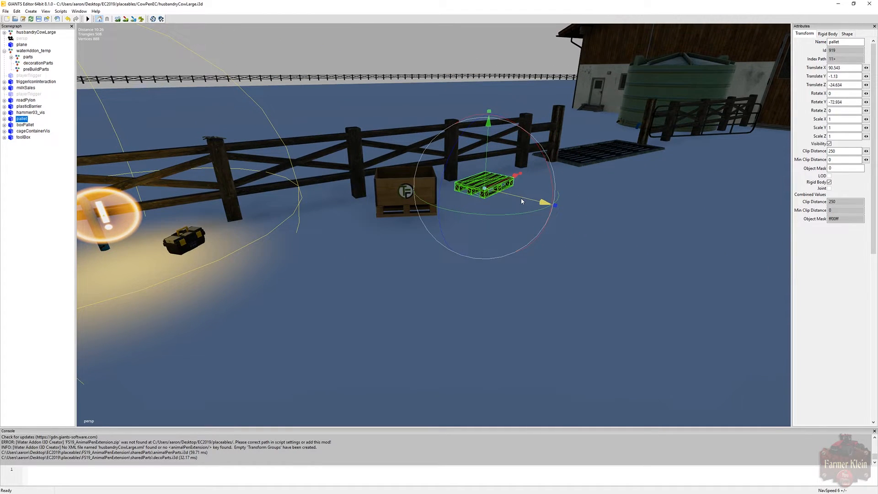
click(616, 255)
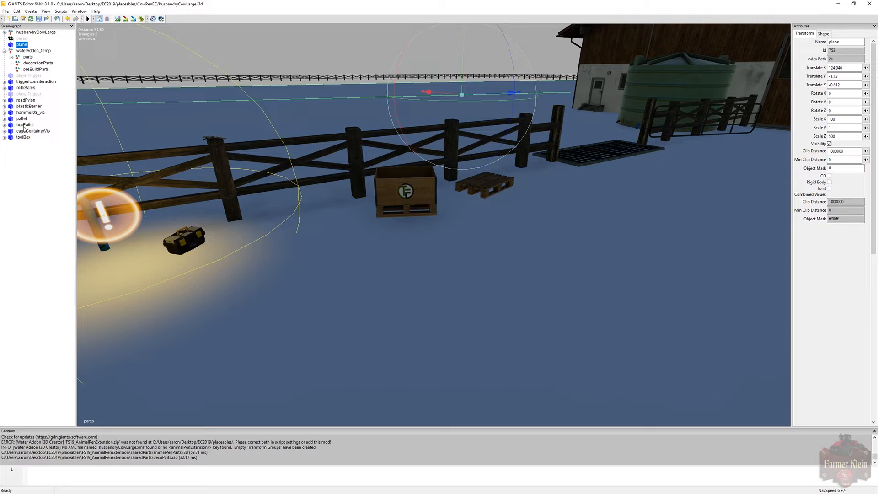
Place plasticBarrier on the ground near the water tank beyond the floor grate with Interactive Placement.
click(28, 106)
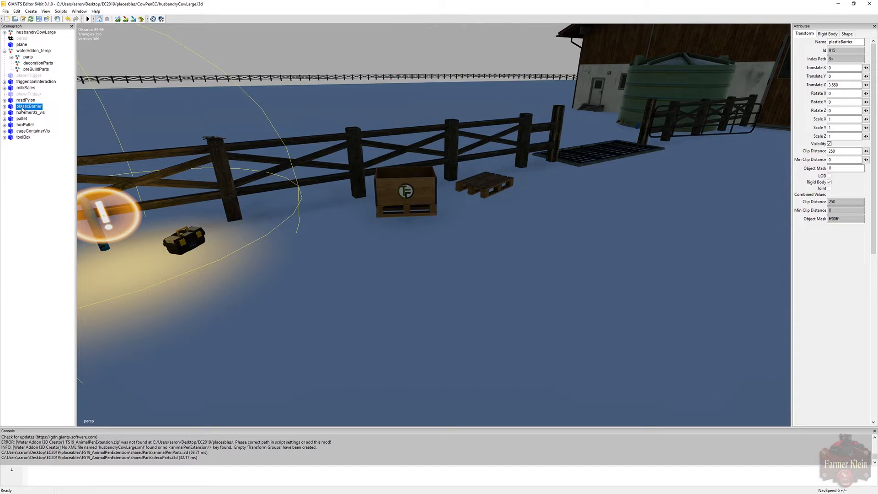
click(17, 11)
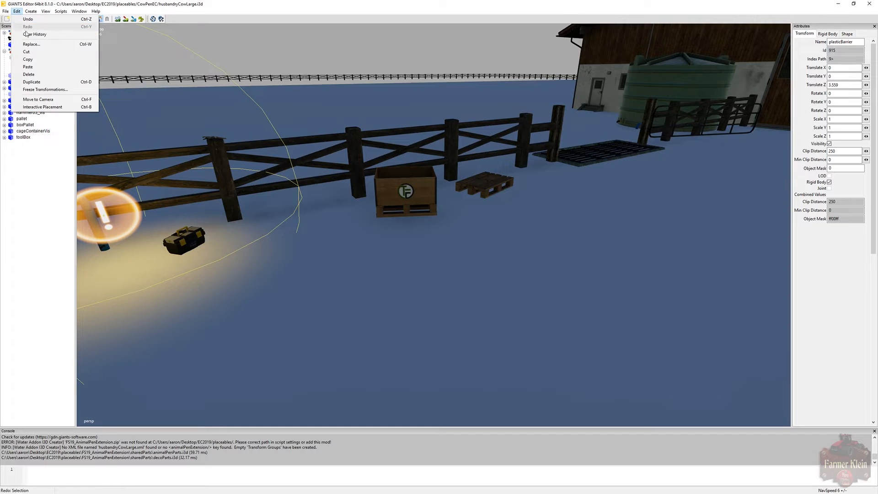
click(40, 107)
click(610, 129)
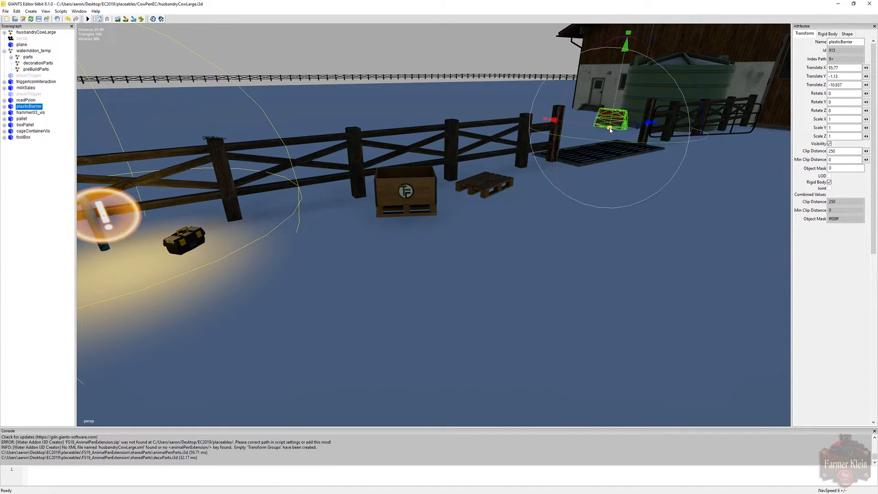
Move the plastic barrier to about X 93.2, Z -12.25, between the tank and the fence, and rotate it to about 40.8° around Y.
key(w)
right_drag(685, 162, 720, 239)
key(w)
key(s)
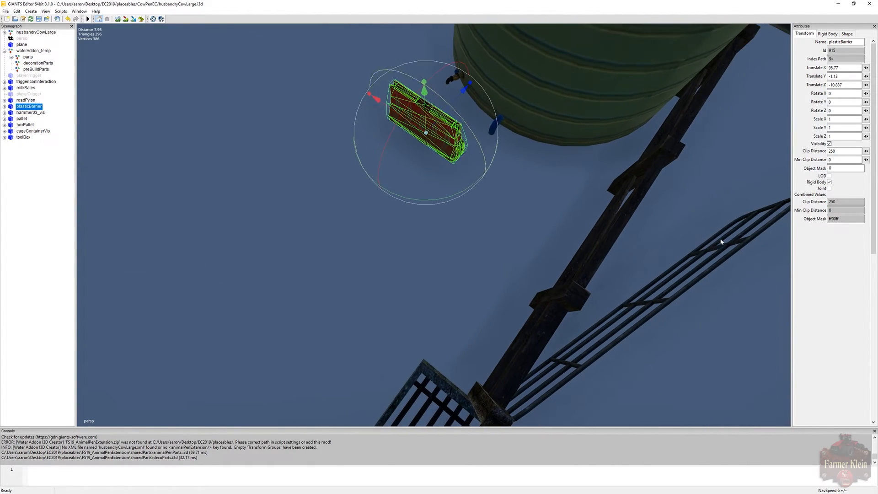
drag(456, 194, 421, 193)
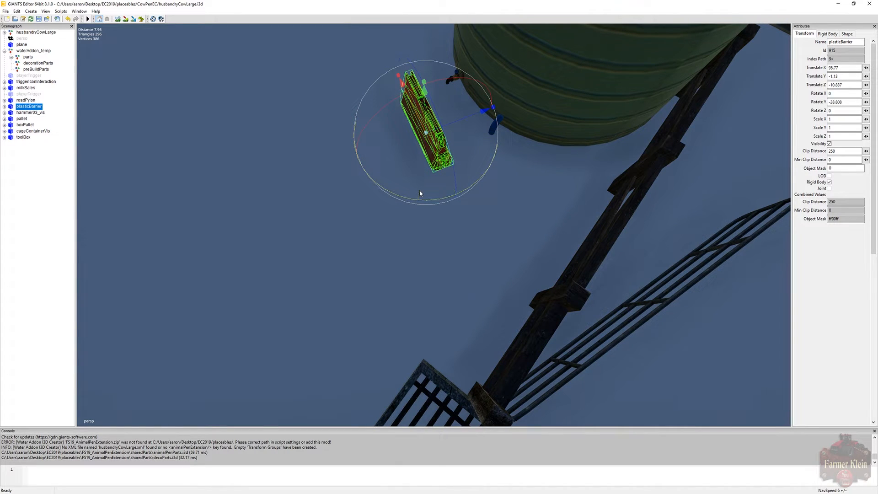
drag(413, 114, 414, 246)
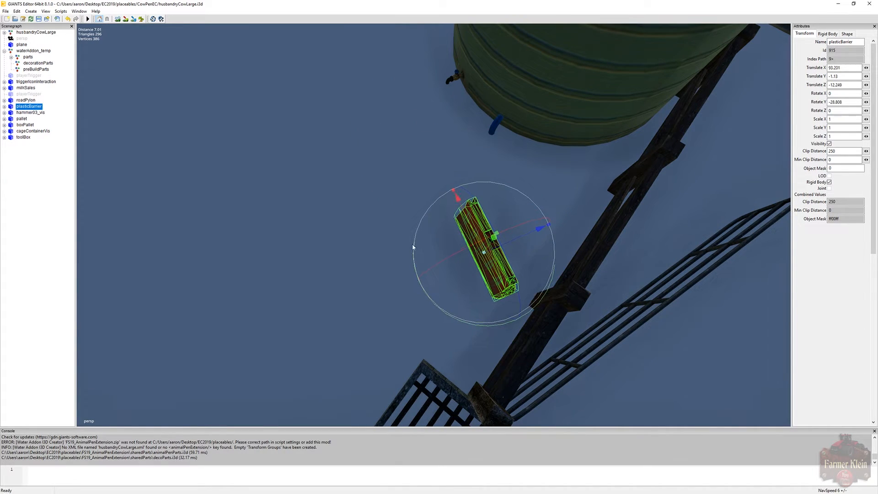
drag(509, 324, 562, 261)
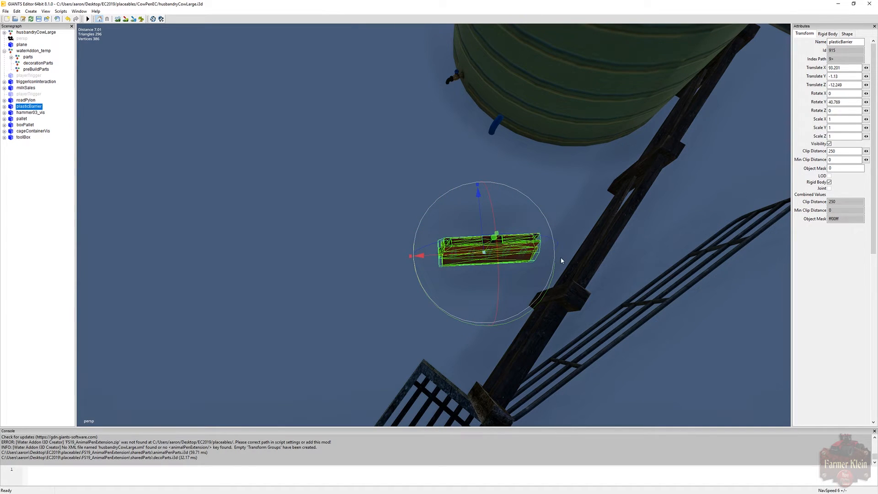
click(16, 11)
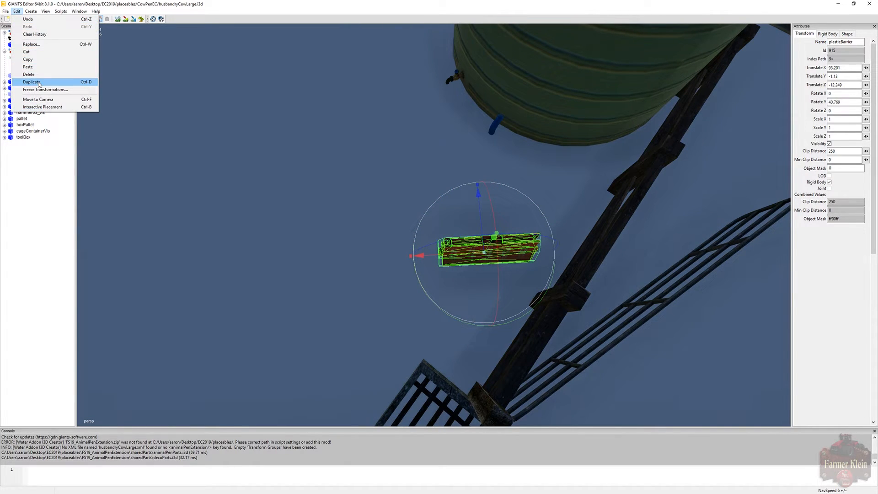
click(196, 122)
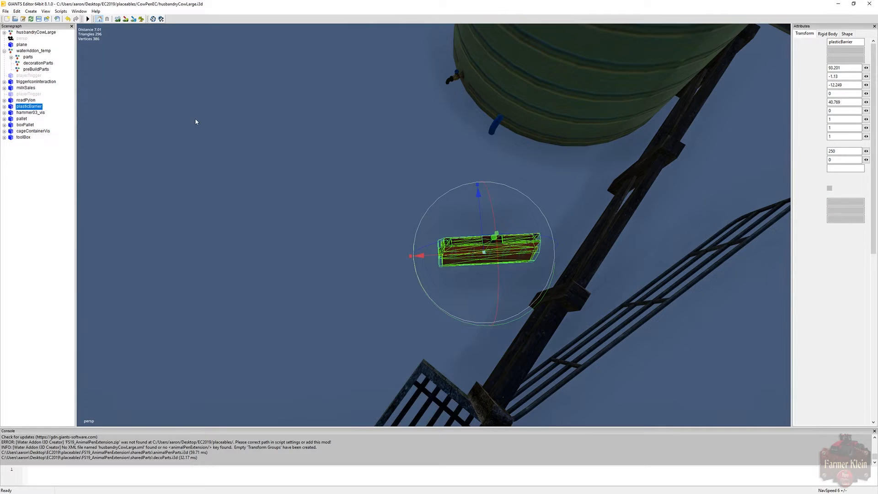
click(30, 63)
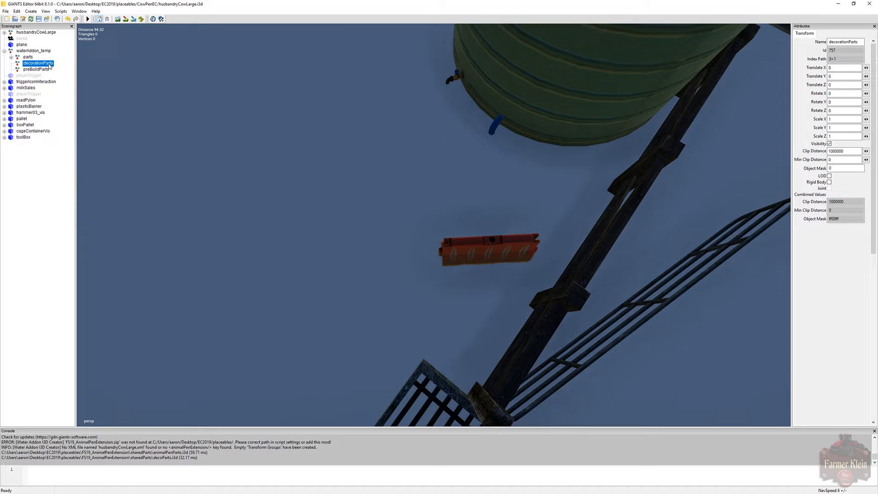
Move hammer03_vis, pallet, boxPallet, toolBox and plasticBarrier into the decorationParts group under waterAddon_temp.
click(28, 113)
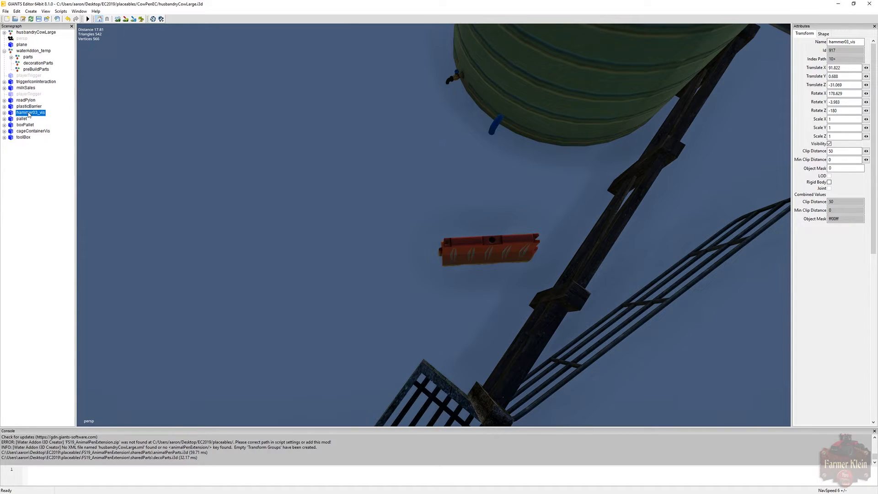
ctrl+click(22, 119)
ctrl+click(25, 125)
ctrl+click(24, 137)
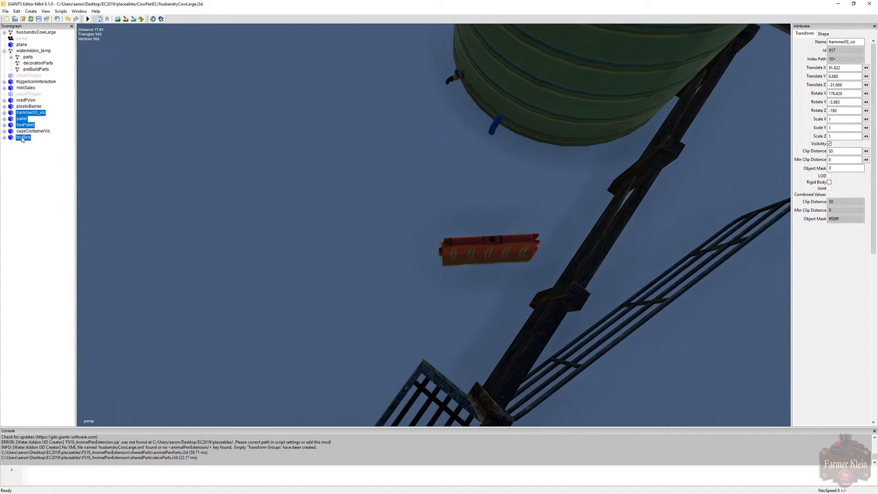
ctrl+click(27, 106)
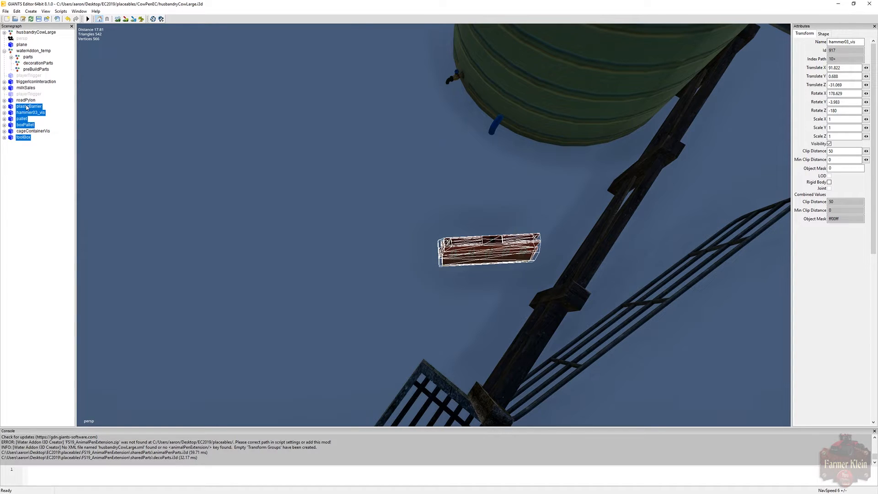
key(Delete)
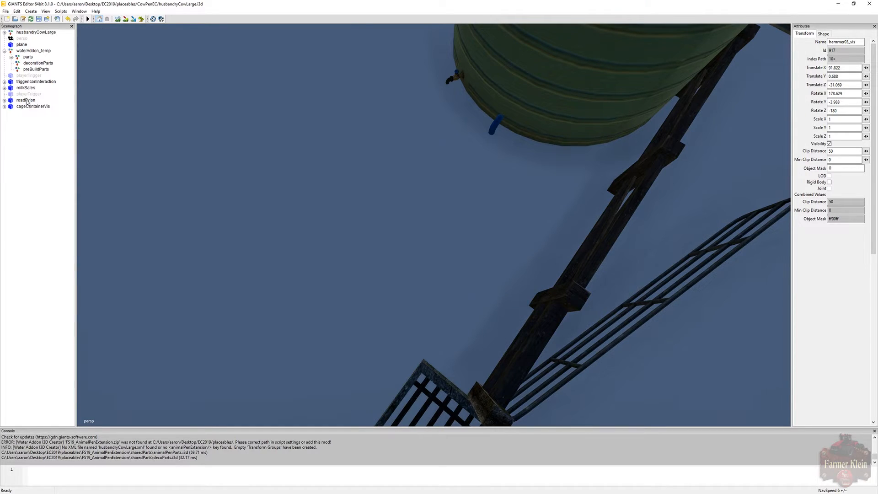
click(28, 64)
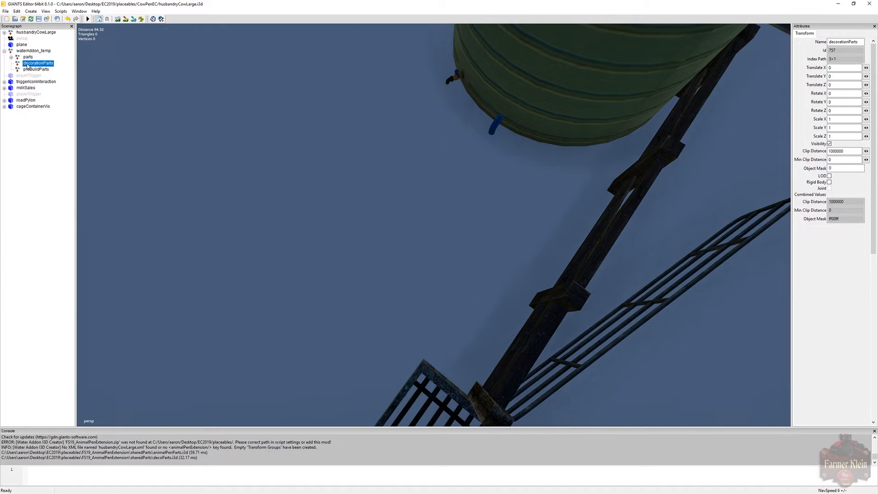
key(ctrl+v)
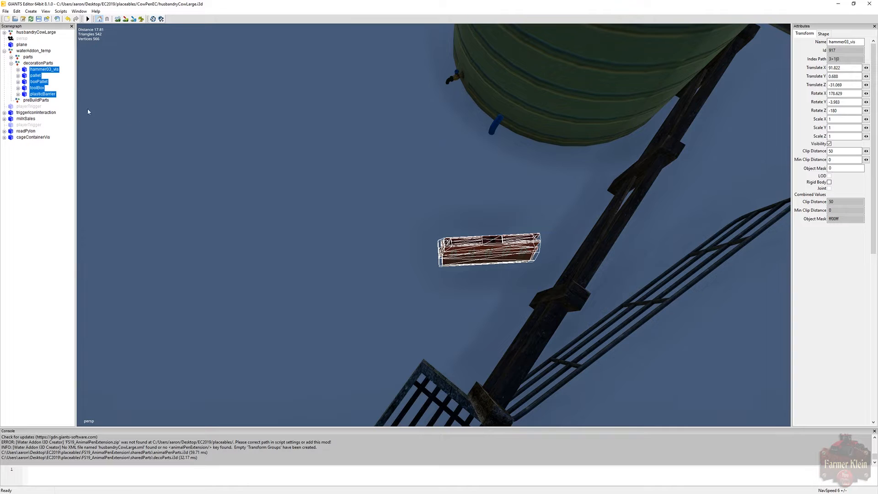
Duplicate plasticBarrier and place the copy at about X 96.11, Z -12.70, rotated to about -18.2° around Y.
click(52, 94)
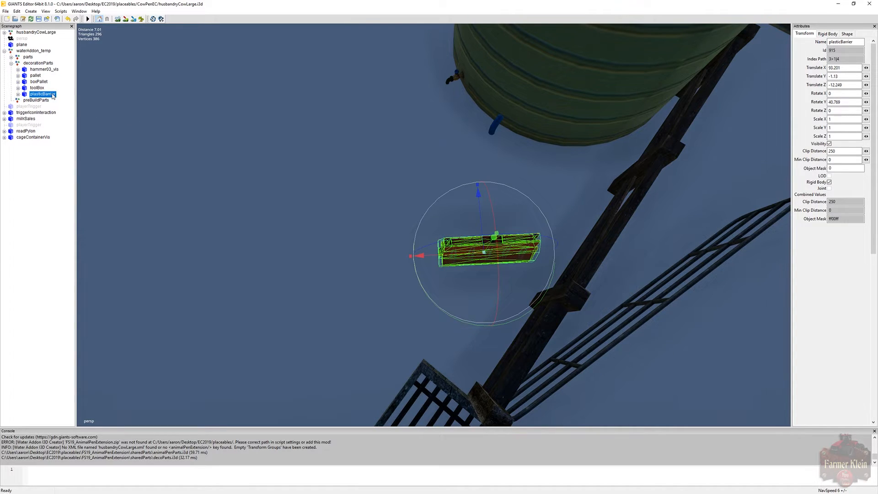
click(16, 11)
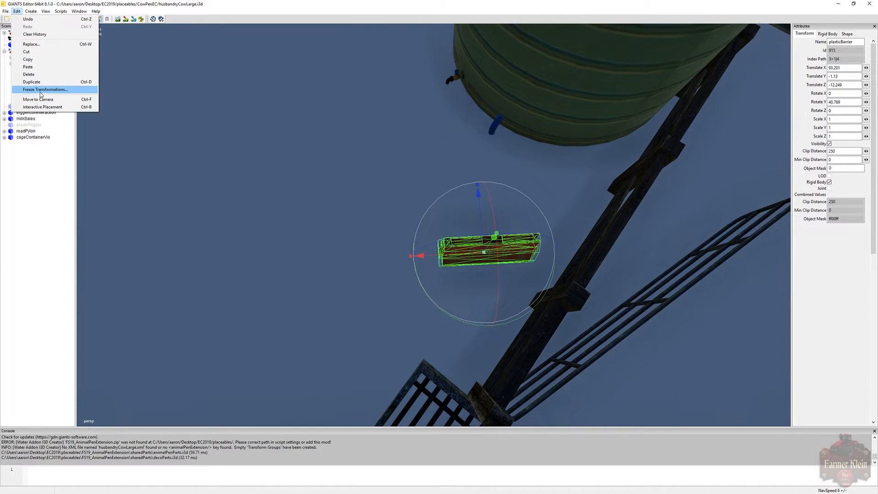
click(32, 82)
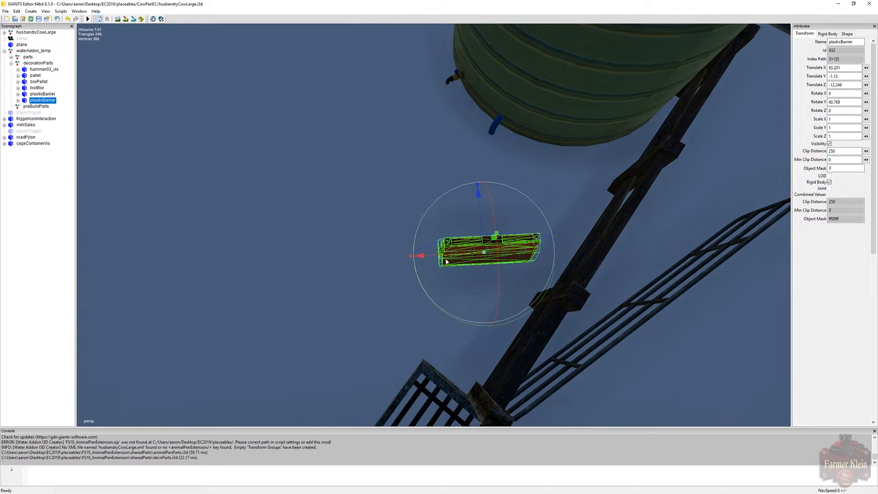
drag(446, 261, 308, 269)
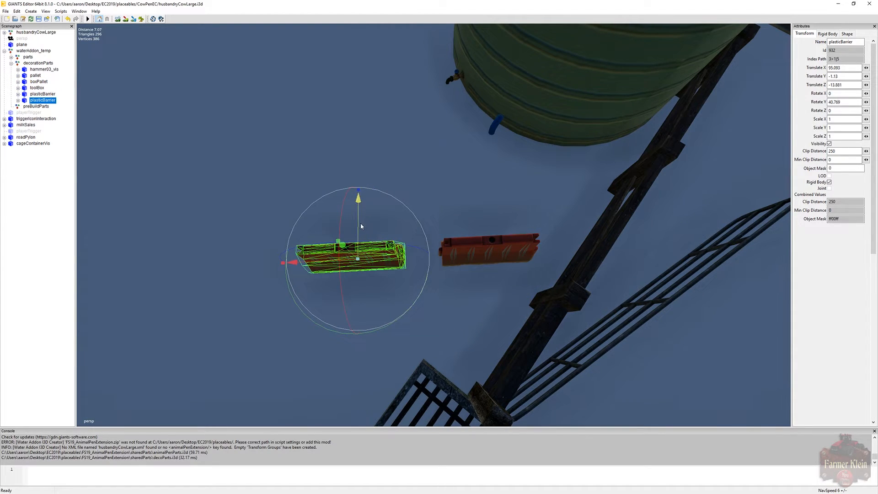
drag(361, 225, 361, 215)
drag(389, 249, 317, 246)
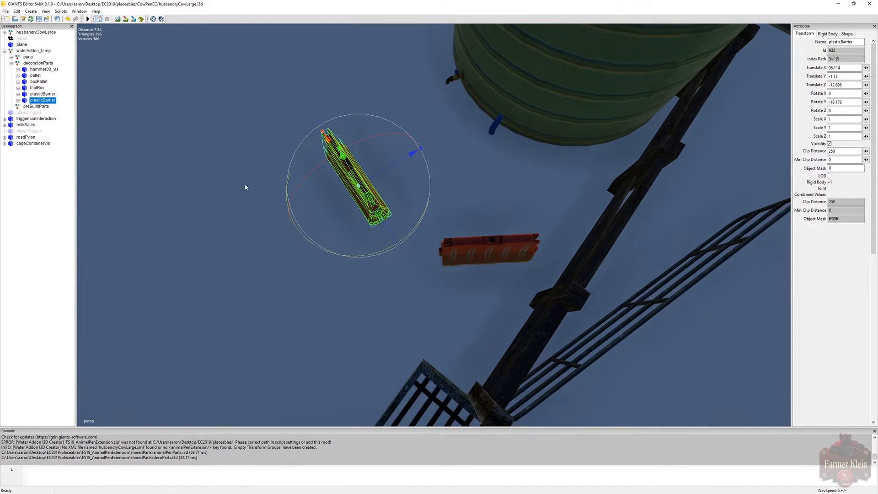
Duplicate plasticBarrier and place the copy at about X 99.34, Z -9.94, rotated to about -58.1° around Y.
alt+drag(243, 166, 278, 96)
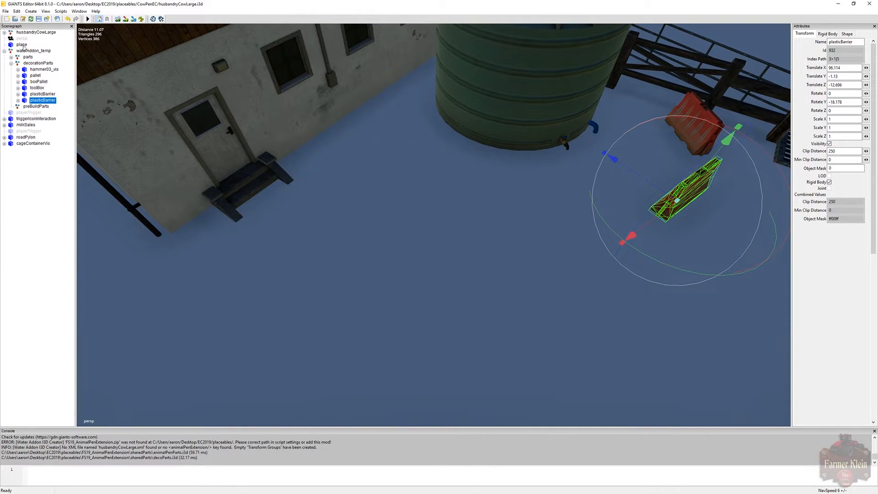
click(16, 11)
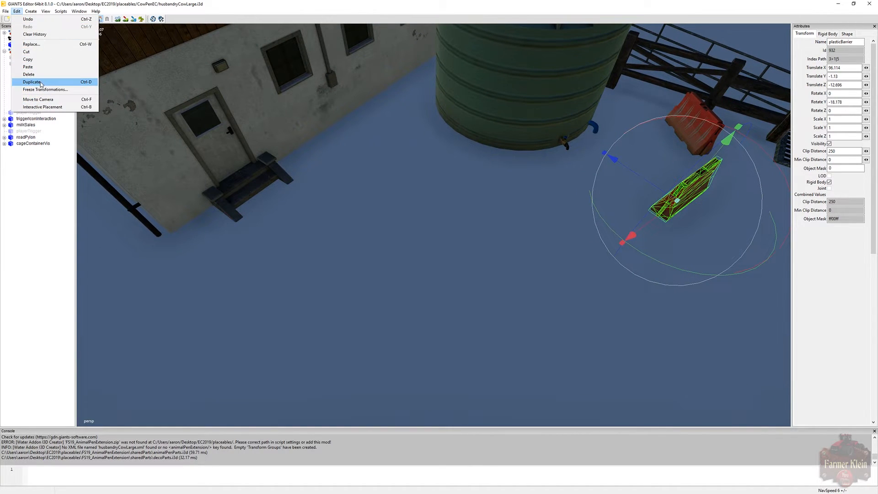
click(28, 83)
drag(664, 222, 504, 209)
mouse_move(593, 279)
mouse_down()
mouse_move(555, 284)
mouse_move(587, 287)
mouse_up()
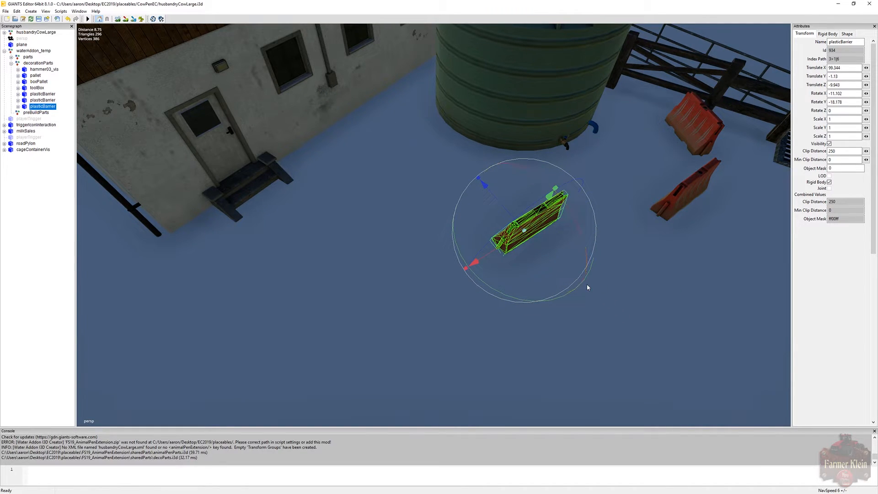
key(ctrl+z)
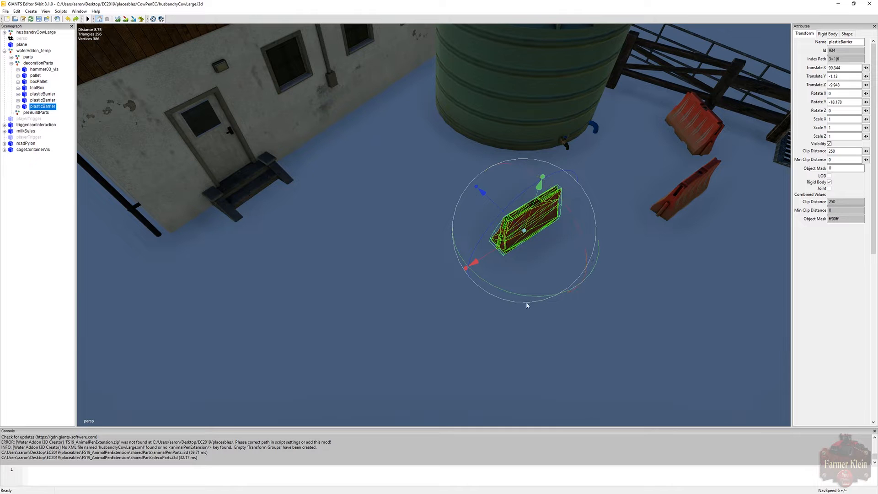
scroll(518, 352, up, 5)
alt+drag(517, 355, 549, 314)
drag(513, 275, 452, 279)
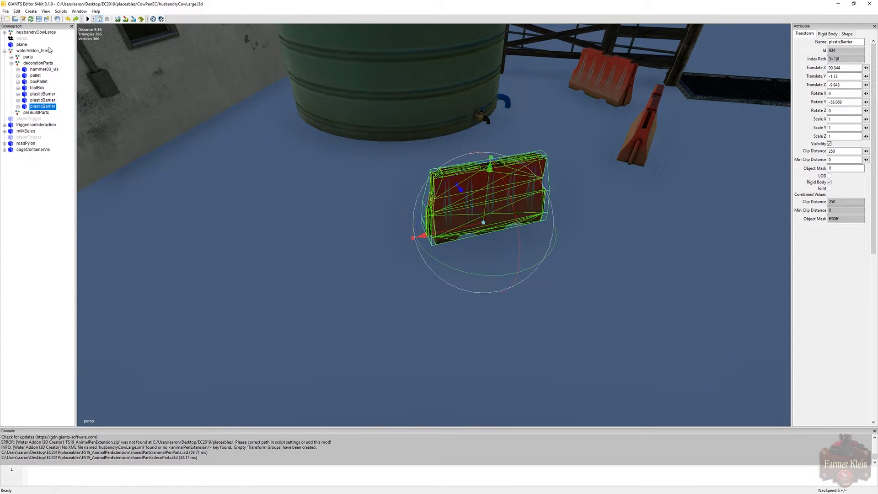
Duplicate the newest plasticBarrier and place the copy at about X 100.05, Z -6.85, rotated to about X -180°, Y -82.2°, Z 180°.
click(17, 11)
click(33, 83)
drag(462, 193, 298, 203)
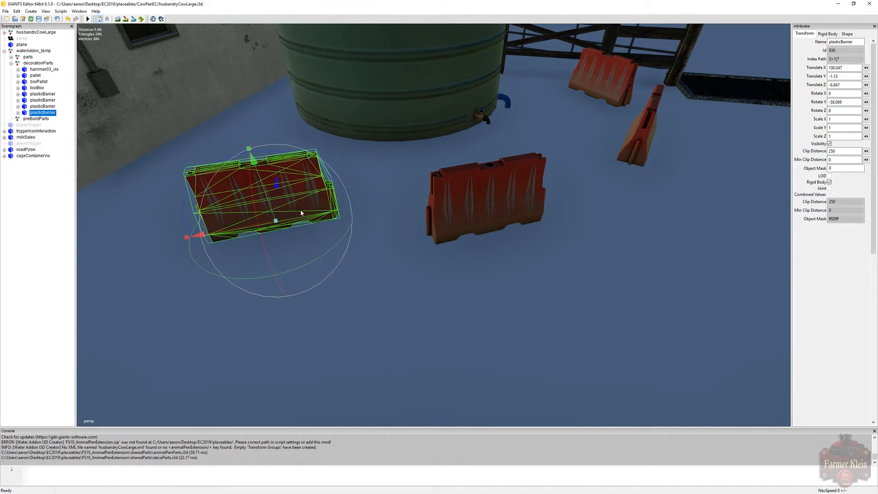
drag(333, 247, 286, 261)
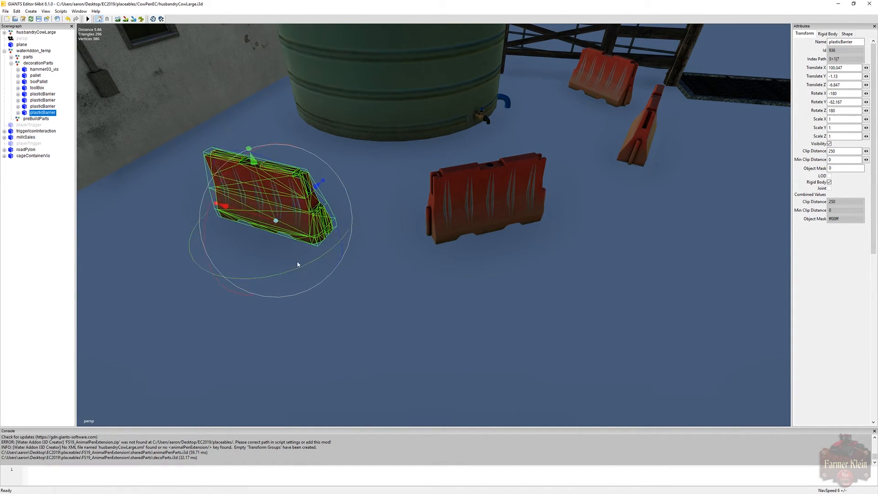
scroll(441, 288, down, 6)
alt+drag(442, 287, 760, 261)
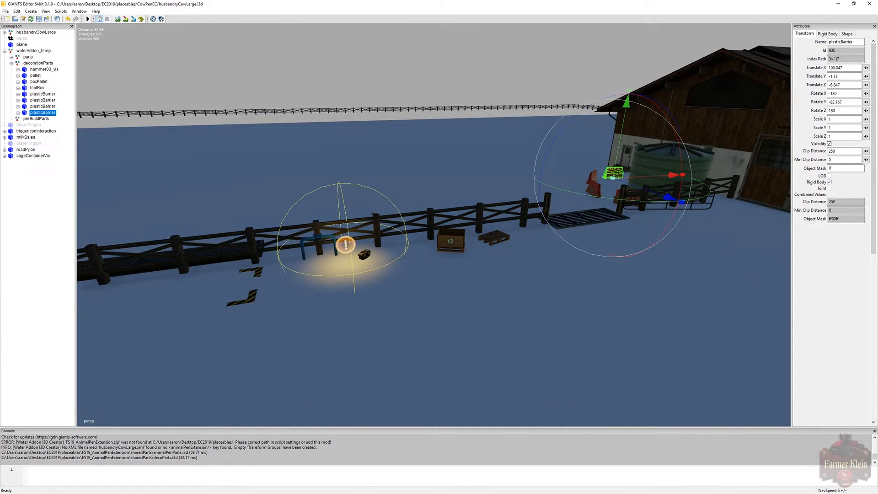
Switch to the AnimalPenExtension PDF, read the Prepare Mod section on filling preBuildParts, and return to GIANTS Editor.
key(alt+Tab)
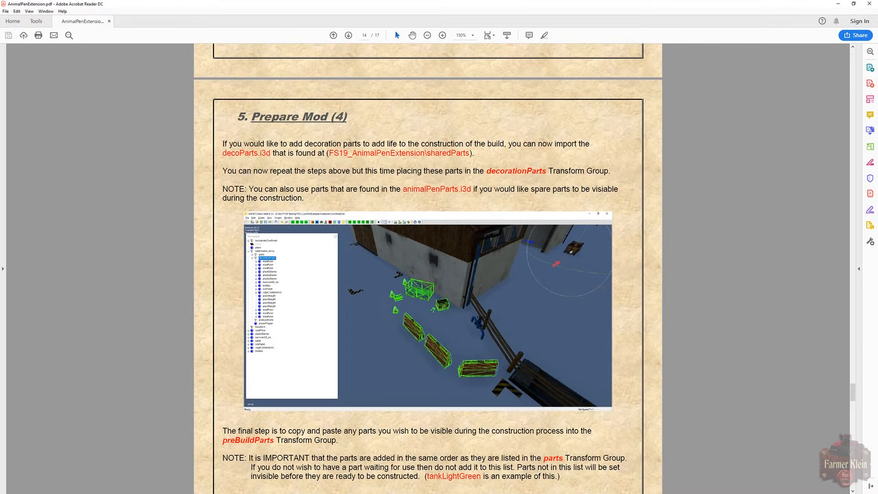
scroll(428, 269, down, 3)
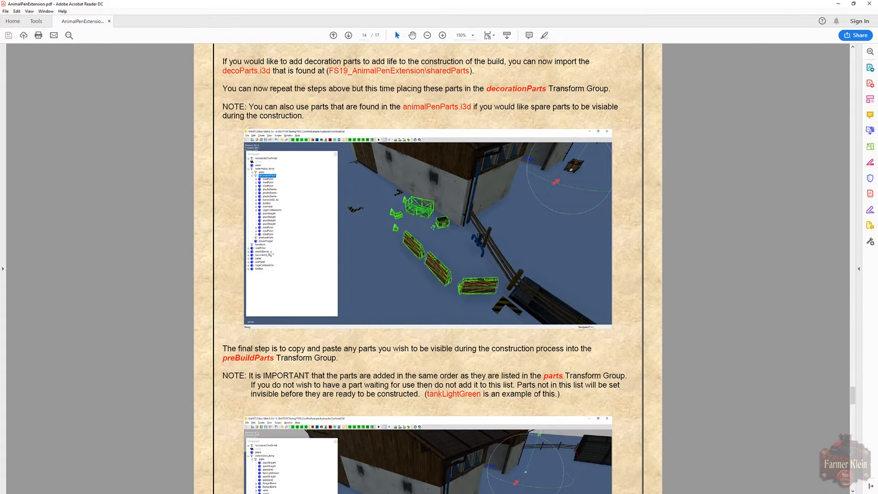
scroll(271, 254, down, 4)
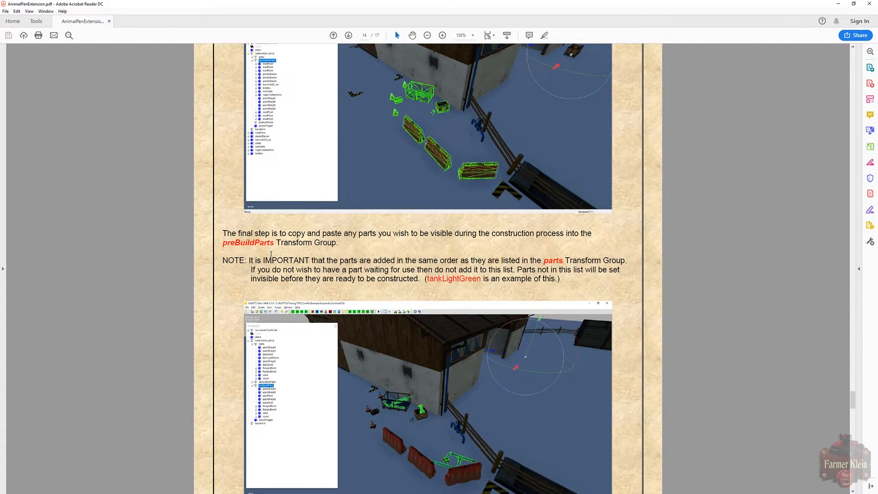
scroll(271, 254, down, 3)
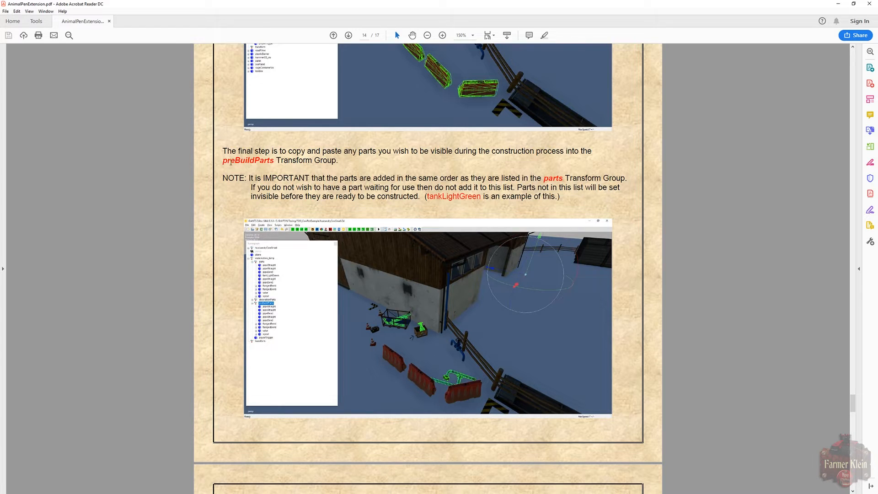
click(838, 4)
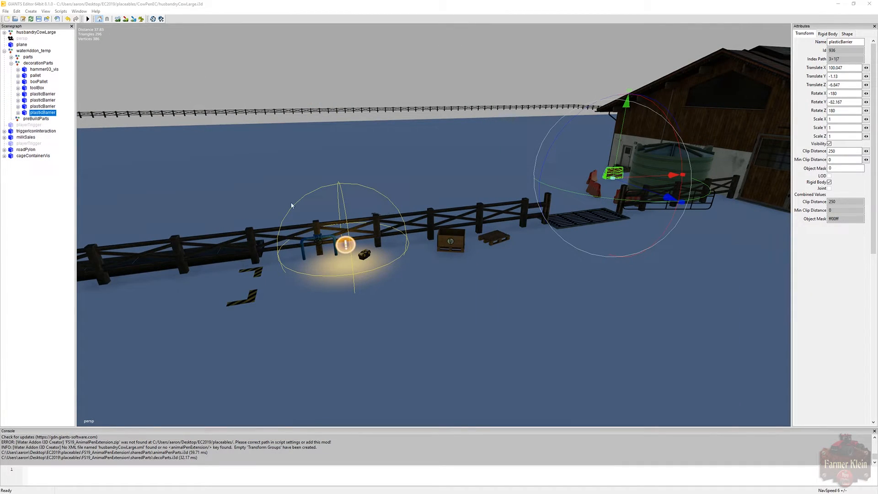
Delete the unused cageContainerVis and roadPylon objects from the scene.
click(28, 156)
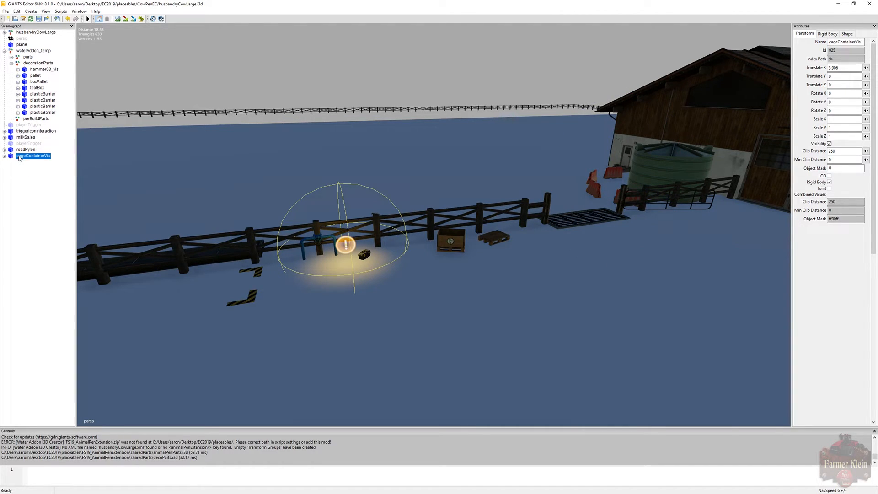
key(Delete)
click(23, 150)
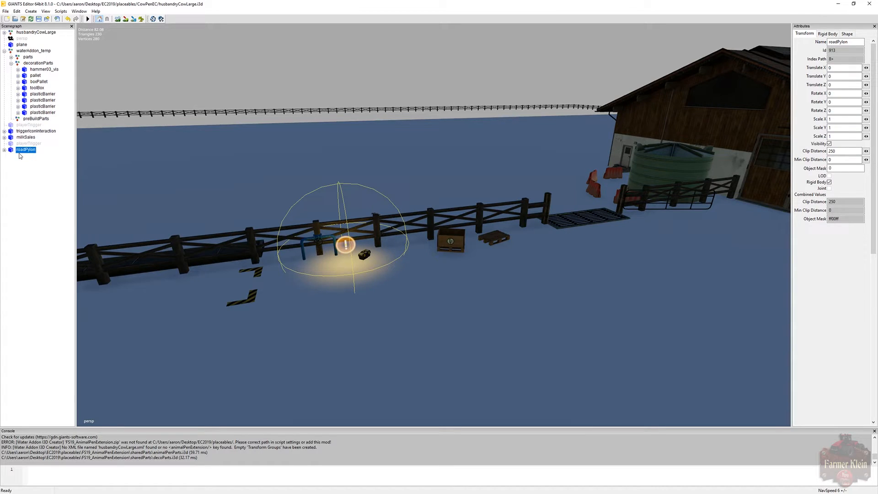
key(Delete)
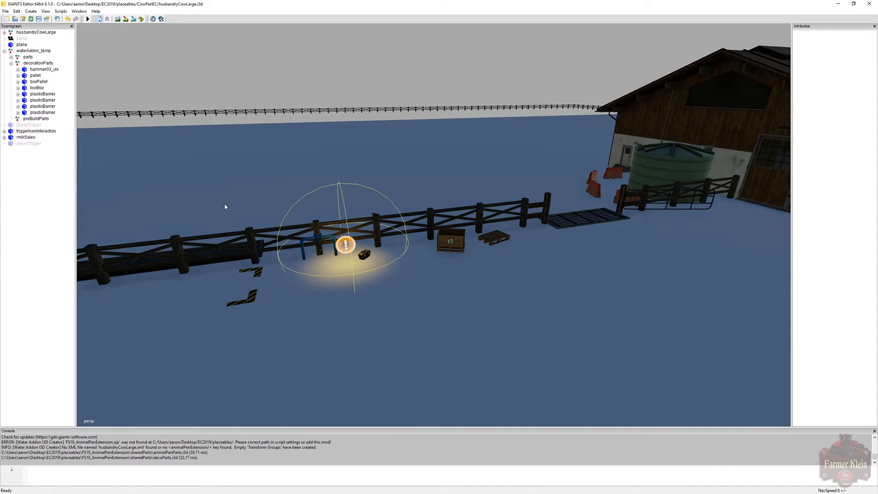
alt+drag(335, 302, 317, 303)
scroll(316, 303, up, 5)
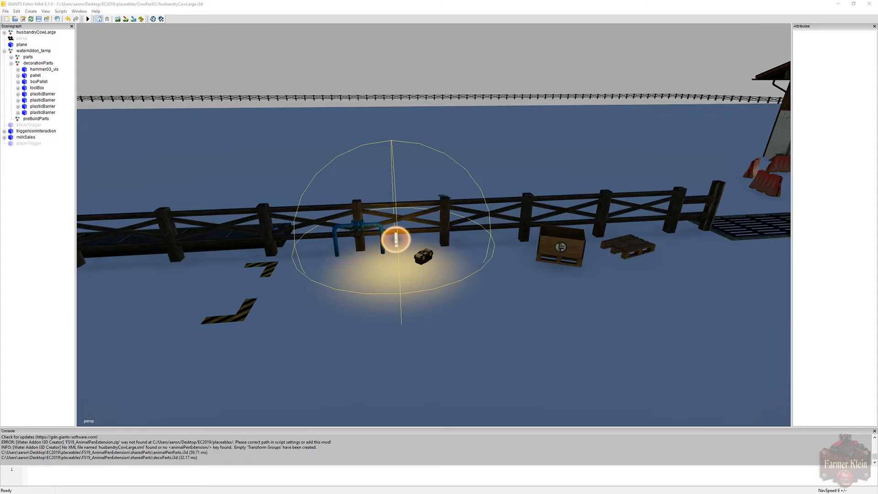
key(alt+Tab)
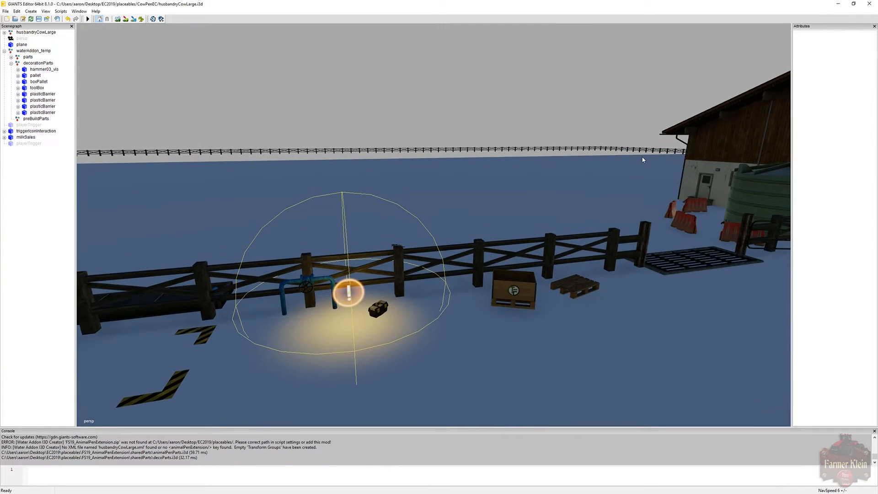
alt+drag(643, 159, 658, 161)
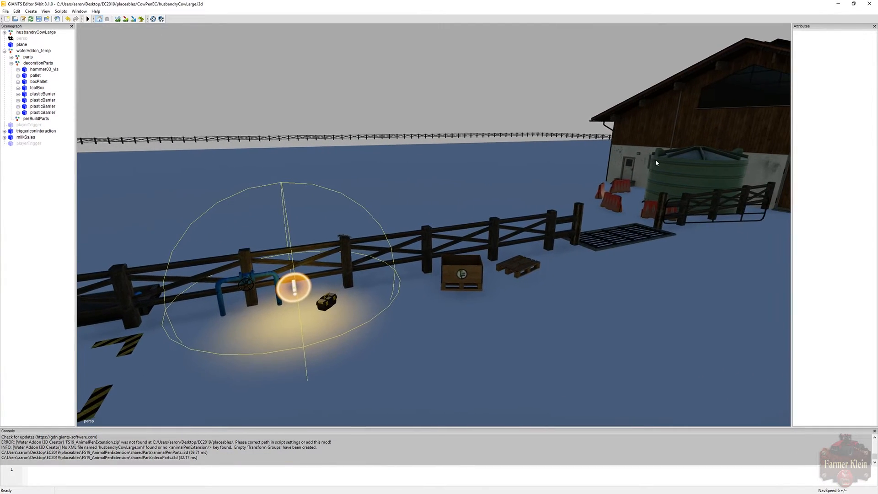
Duplicate tankLightGreen from the parts group and place the copy in front of the barn at about X 85.99, Z -10.04.
alt+drag(566, 311, 601, 312)
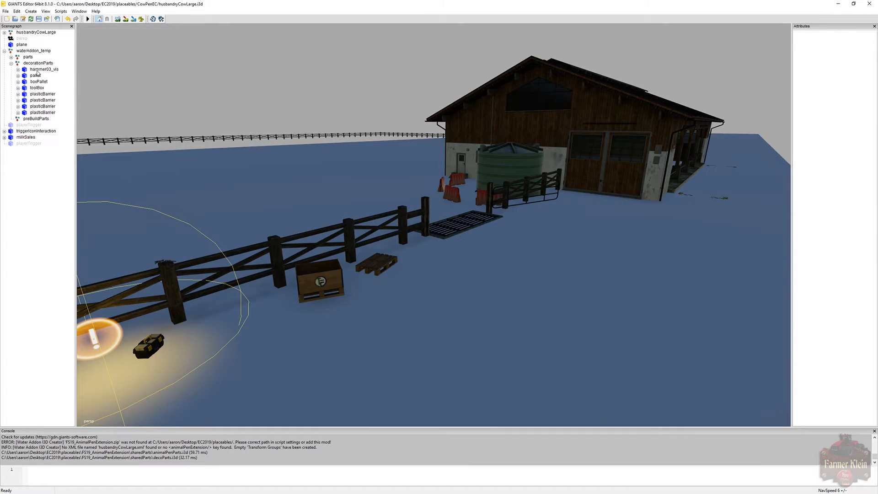
click(11, 63)
click(11, 57)
click(36, 63)
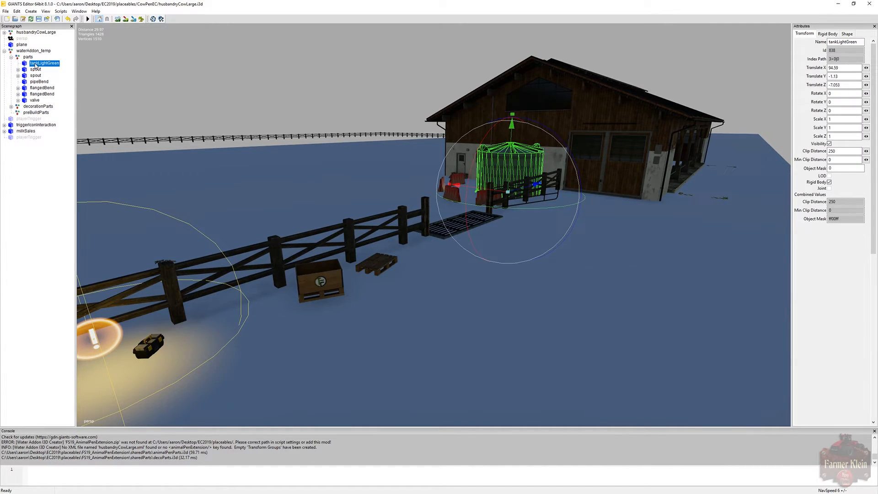
click(17, 11)
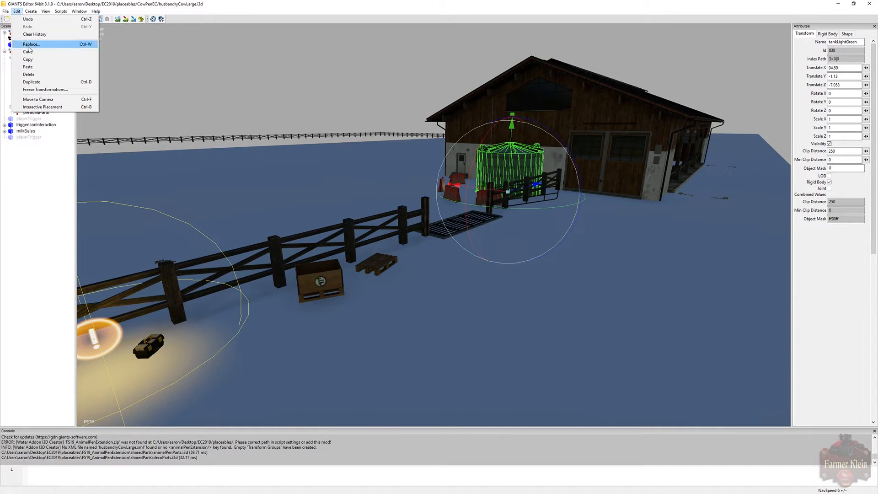
click(31, 81)
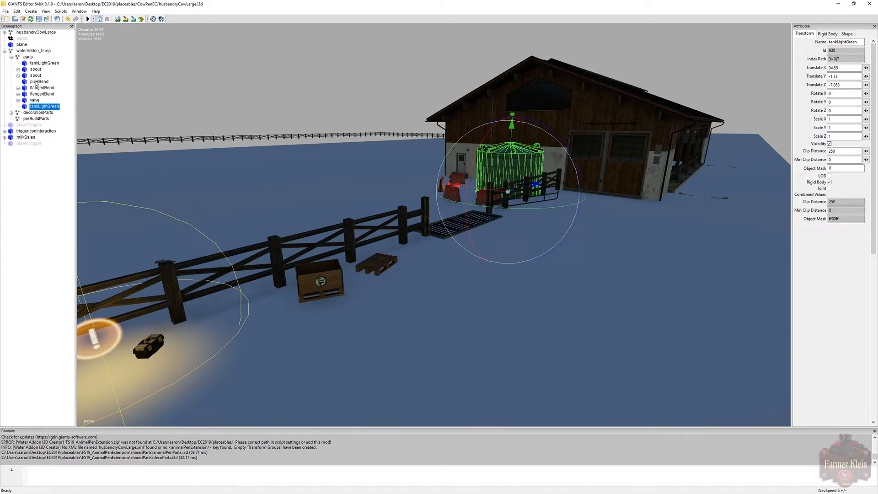
drag(448, 195, 568, 213)
drag(629, 211, 608, 227)
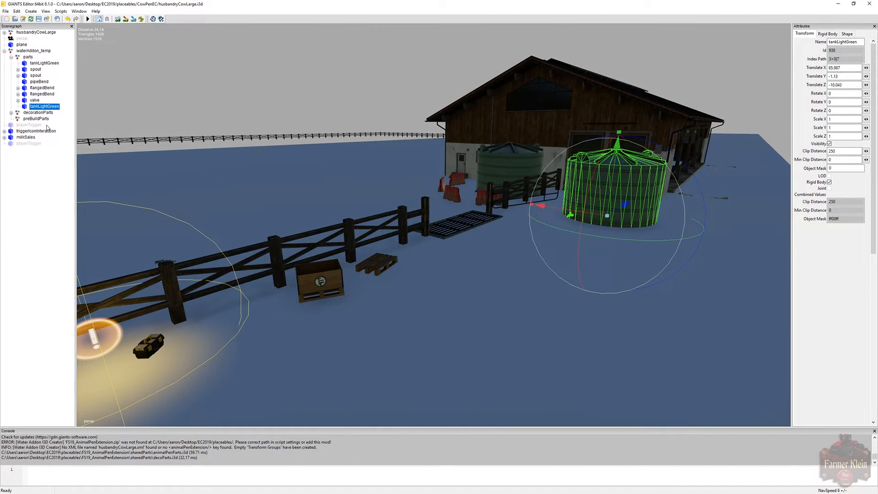
Move the tankLightGreen copy out of parts into the preBuildParts group and check its placement by the barn.
key(Delete)
key(ctrl+z)
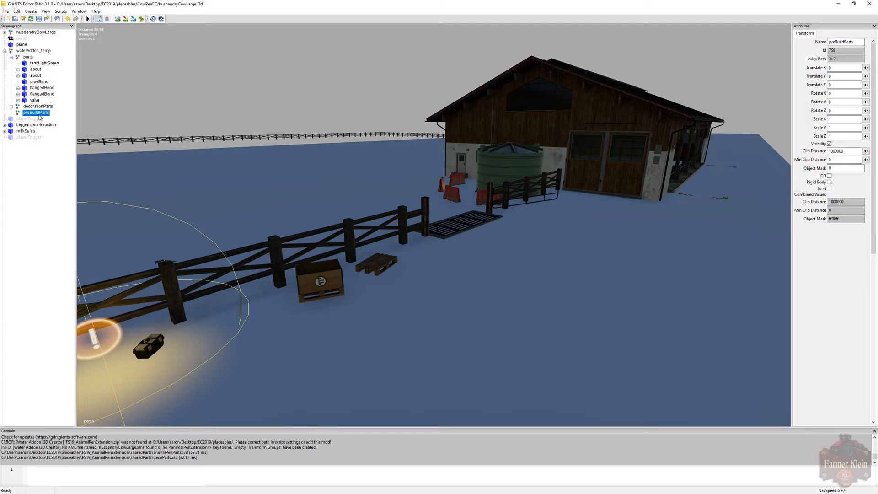
alt+drag(359, 260, 409, 267)
key(d)
right_drag(410, 267, 335, 249)
key(w)
key(d)
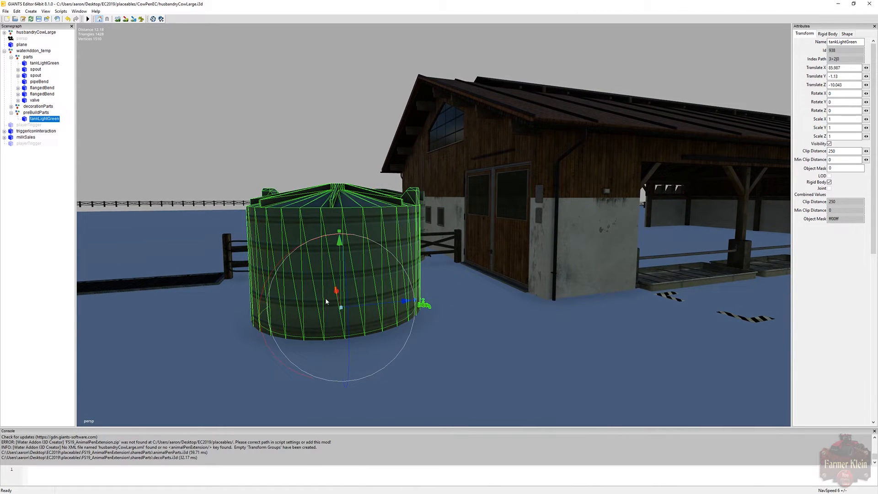
alt+drag(336, 300, 410, 314)
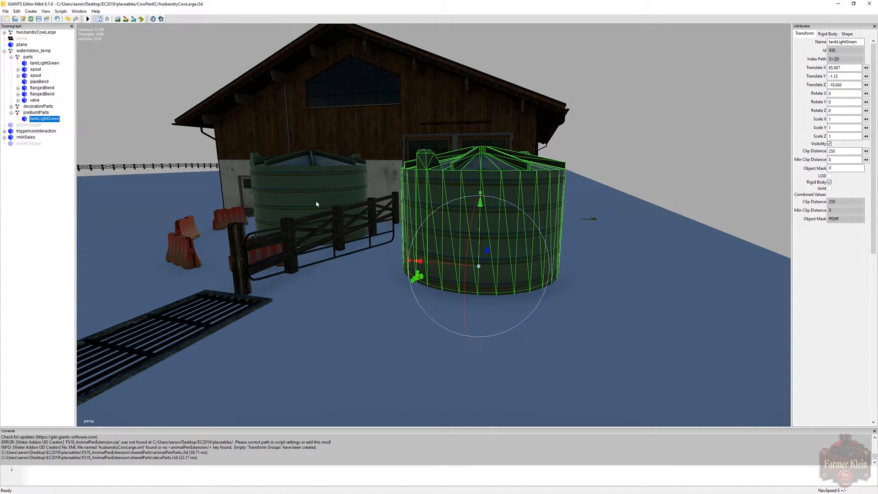
Duplicate the first spout in the parts group and move the copy into the preBuildParts group.
right_drag(337, 252, 245, 255)
key(s)
key(a)
click(38, 70)
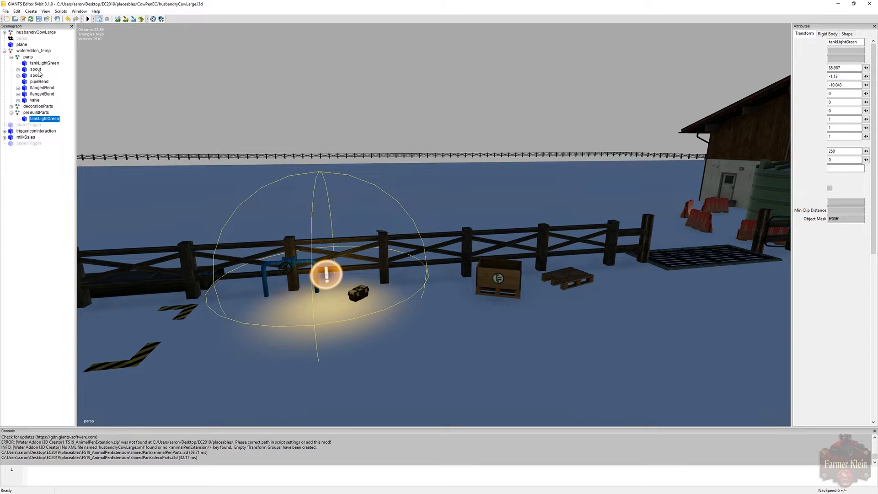
click(17, 11)
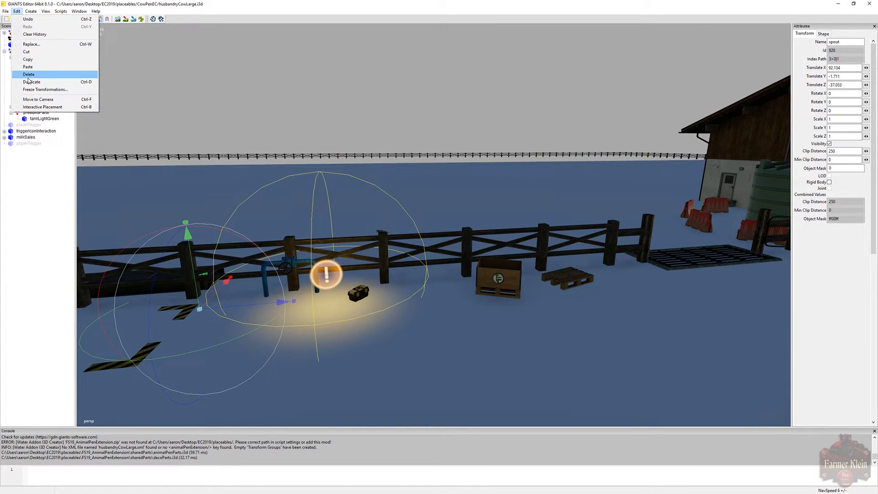
click(29, 83)
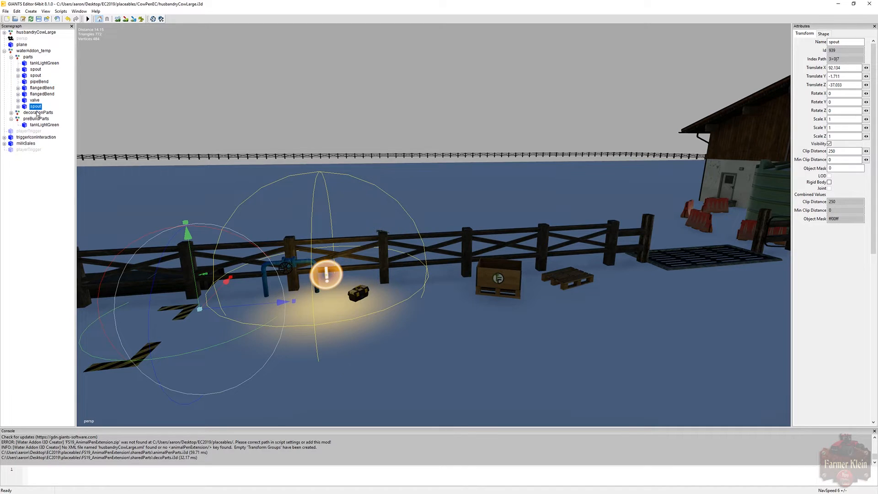
key(Delete)
click(38, 114)
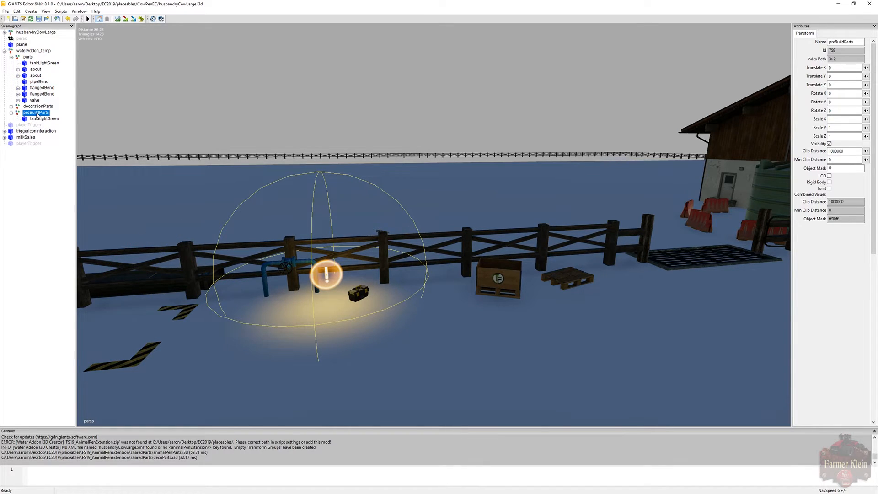
key(ctrl+v)
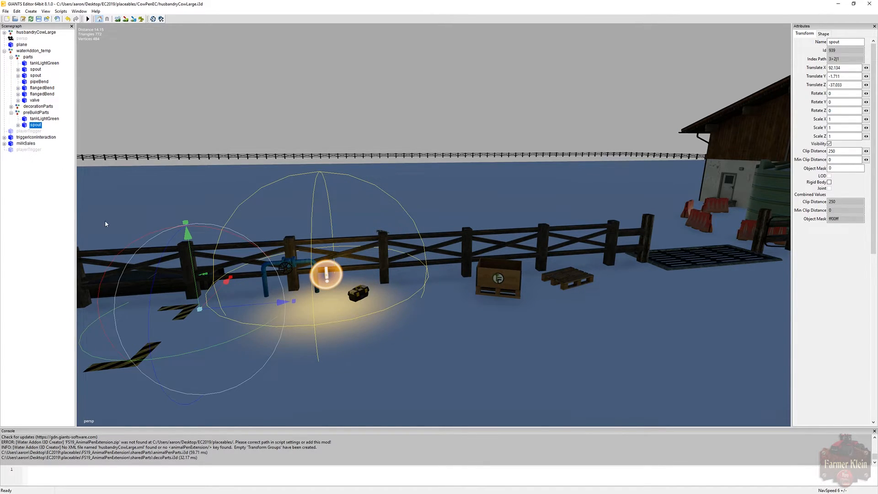
Move the first spout copy in preBuildParts along the fence to the wooden pallet, at about Z -23.89.
drag(240, 306, 484, 303)
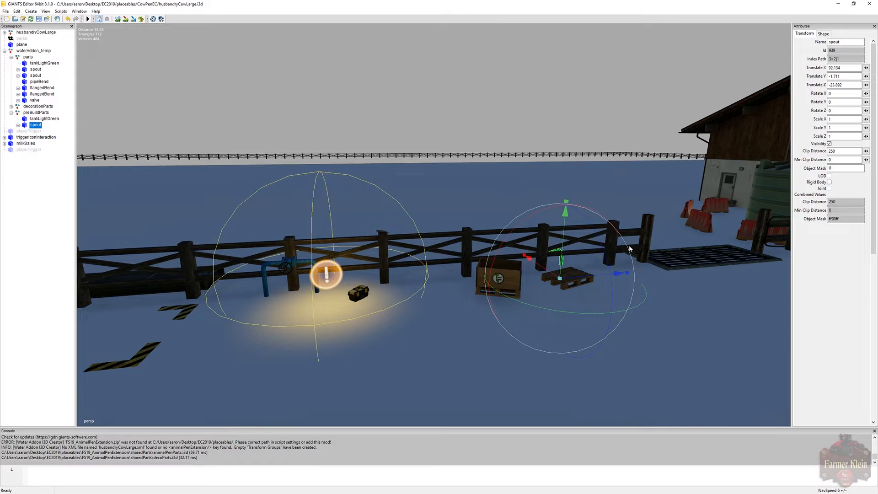
click(628, 263)
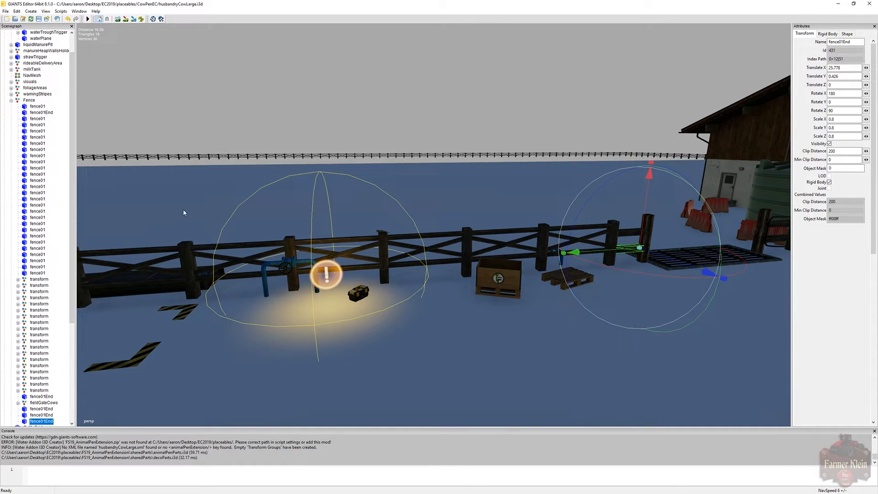
click(12, 101)
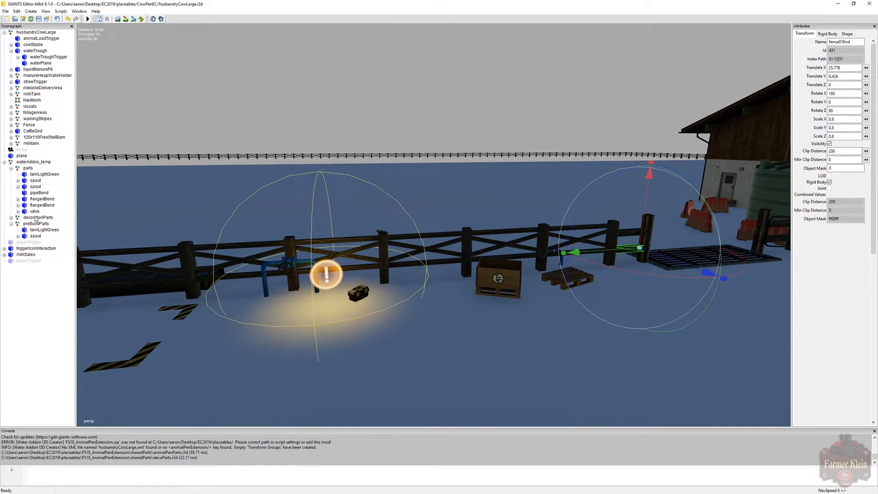
click(36, 236)
key(f)
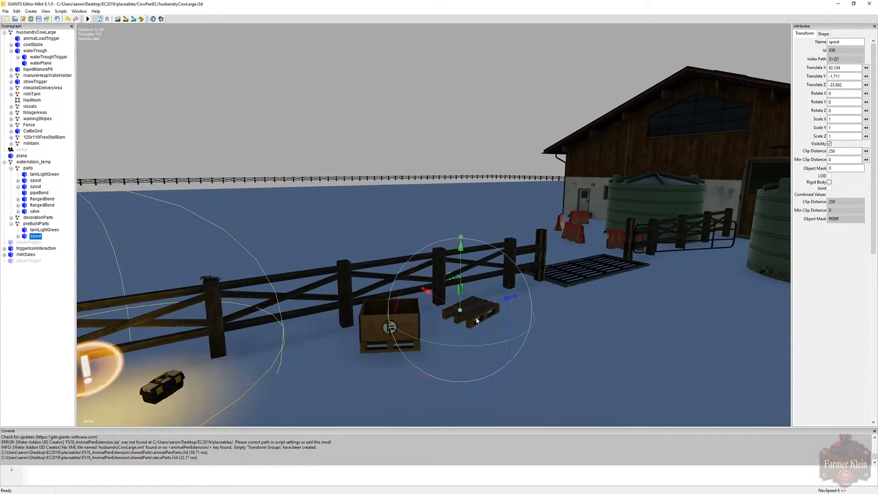
Rotate the spout copy onto its side and lay it on the pallet, with Rotate X about -91.3 and Rotate Y about 47.5.
alt+drag(484, 322, 454, 437)
drag(408, 312, 408, 292)
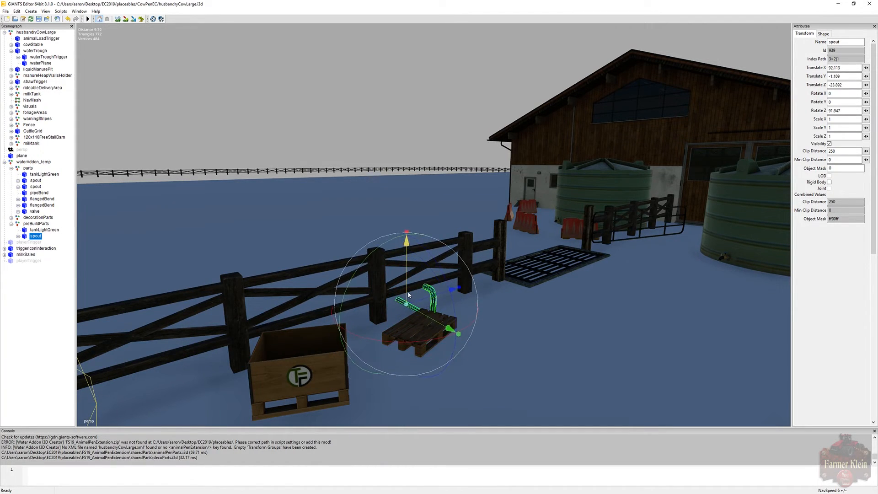
drag(354, 284, 304, 435)
drag(355, 274, 349, 283)
drag(406, 281, 410, 271)
drag(450, 317, 446, 343)
drag(431, 300, 432, 293)
drag(431, 330, 426, 343)
Level the spout copy on the pallet by setting its Rotate X to -90.
scroll(509, 382, up, 10)
alt+drag(490, 369, 411, 362)
scroll(436, 413, up, 5)
scroll(411, 361, down, 4)
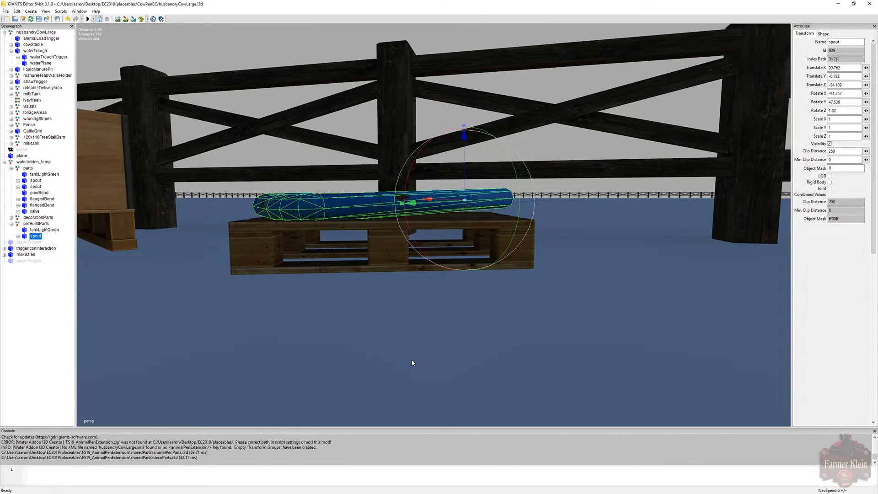
click(531, 225)
click(471, 203)
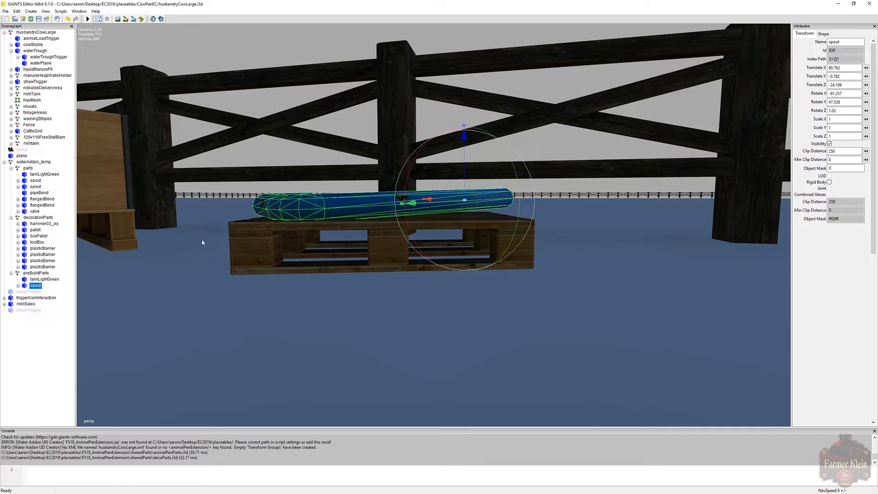
drag(404, 234, 407, 232)
double_click(838, 94)
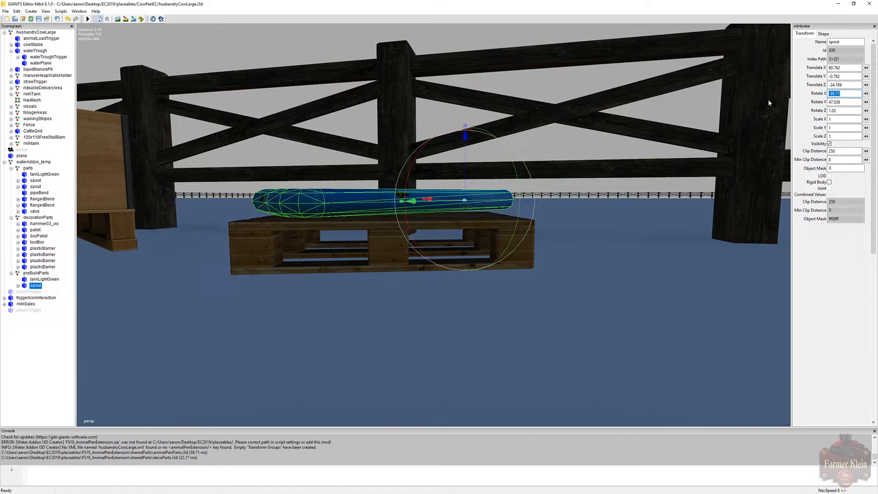
text(-90)
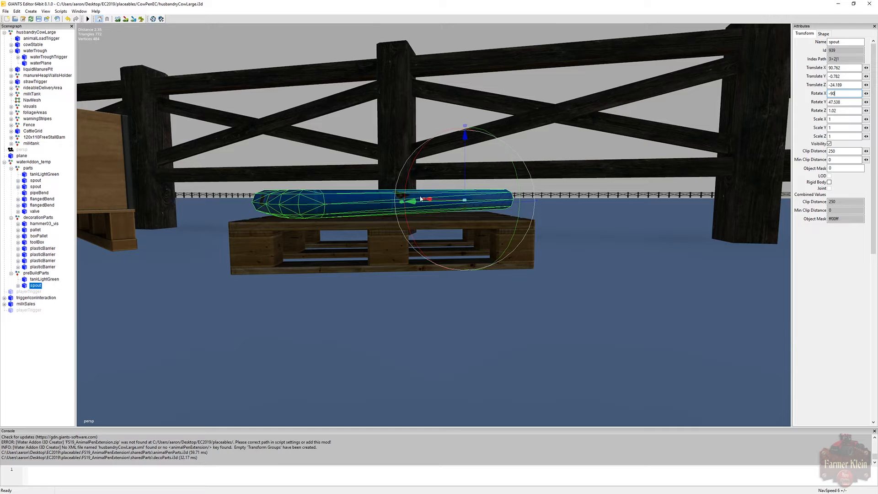
Shift the levelled spout down onto the pallet boards at about X 90.69, Y -0.82, Z -24.26, and check its fit.
mouse_move(446, 212)
alt+mouse_down()
mouse_move(446, 196)
mouse_move(435, 232)
mouse_move(462, 215)
alt+mouse_up()
scroll(446, 197, up, 3)
scroll(444, 228, down, 2)
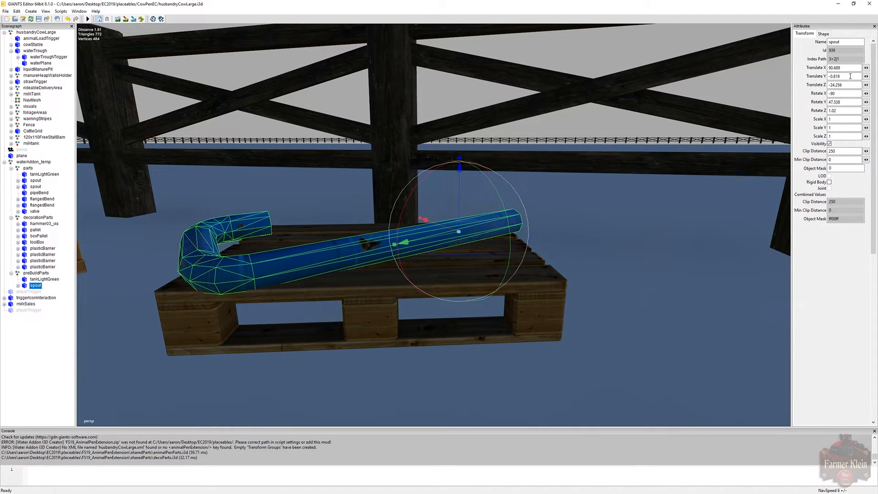
scroll(578, 290, up, 3)
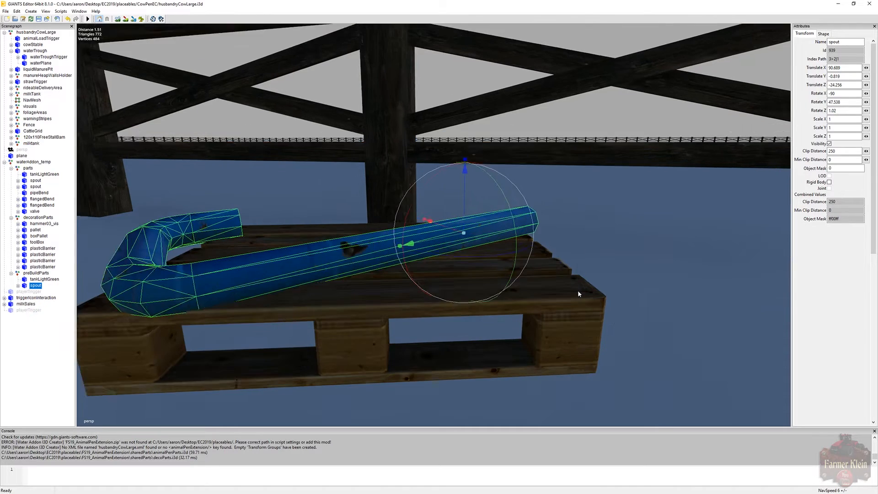
scroll(578, 291, down, 4)
alt+drag(579, 294, 629, 290)
scroll(574, 302, up, 4)
scroll(574, 301, down, 3)
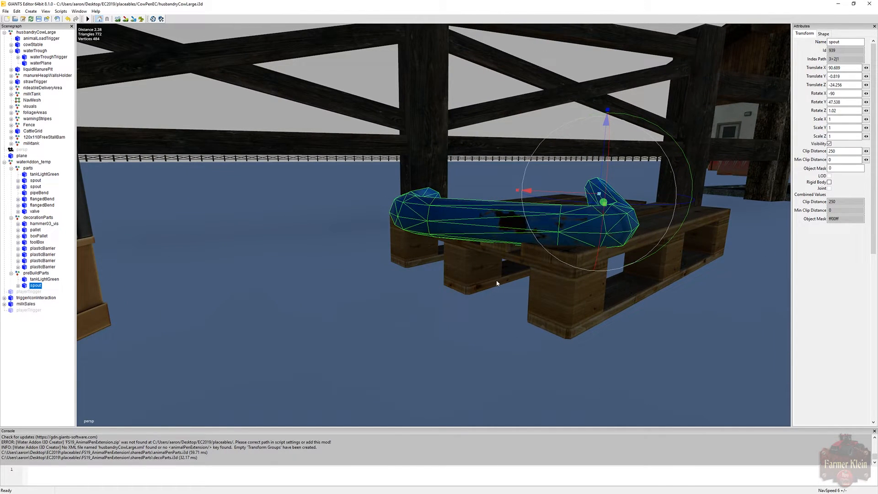
Duplicate the second spout in the parts group and move the copy into the preBuildParts group.
click(36, 187)
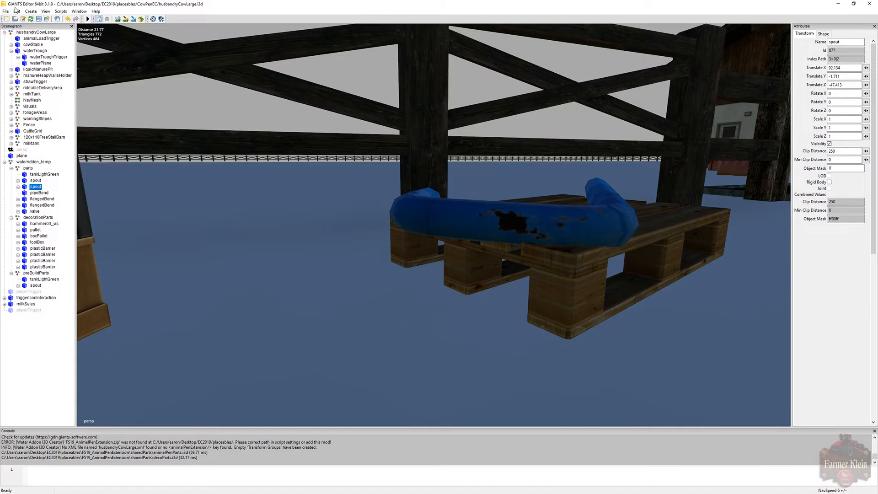
click(17, 11)
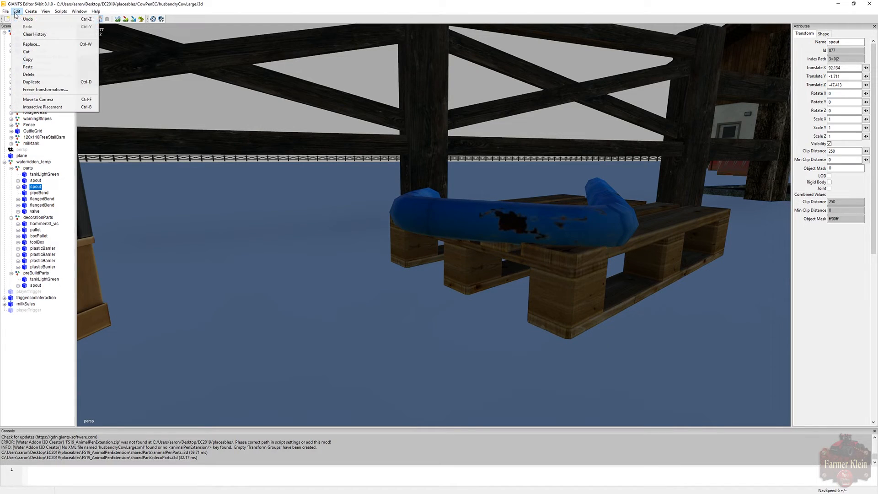
click(25, 81)
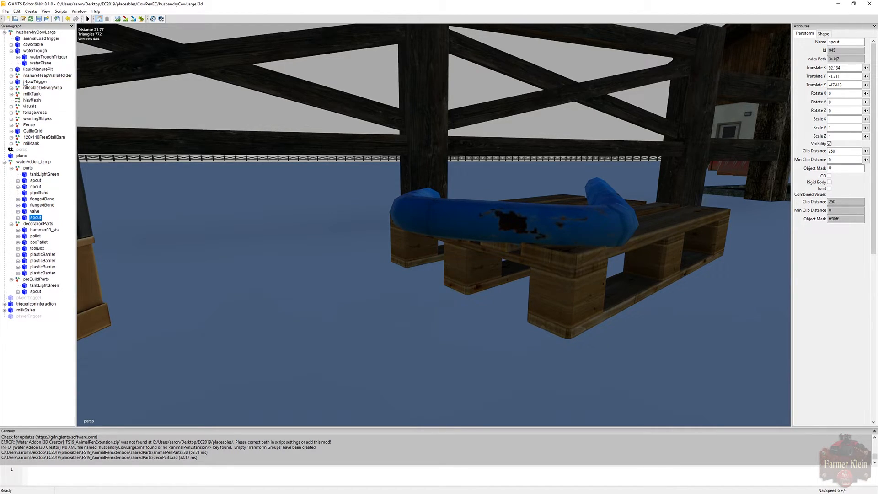
key(Delete)
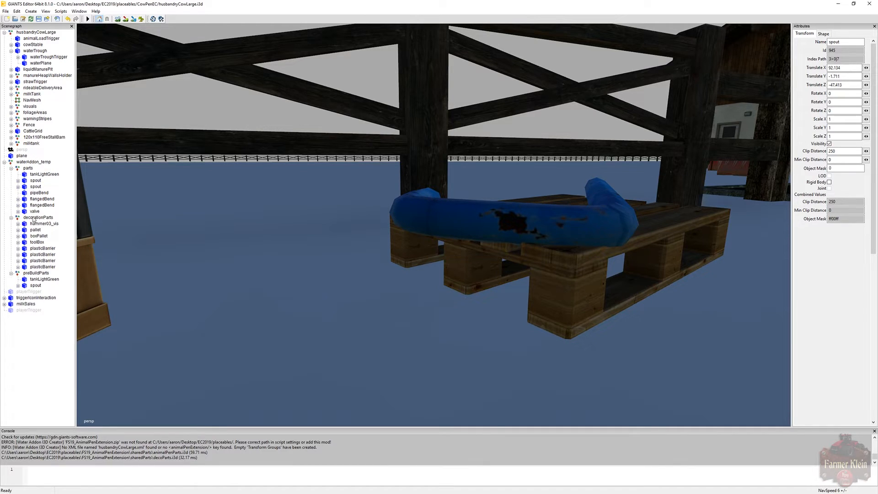
key(ctrl+v)
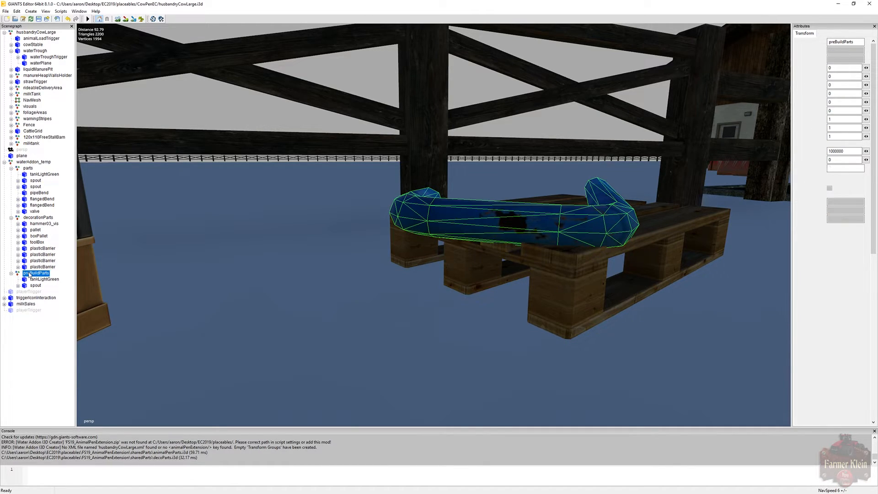
Place the second spout copy at the pallet with Interactive Placement, at about X 89.98, Y -0.91, Z -24.68.
click(16, 11)
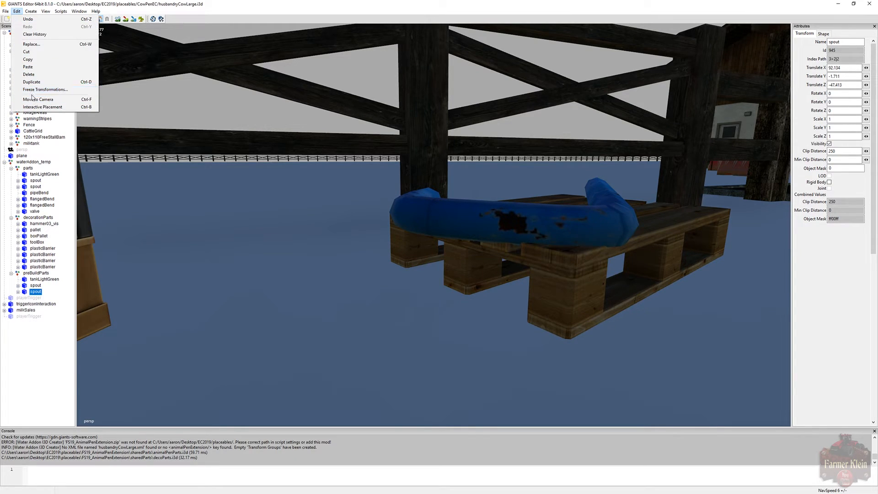
click(51, 107)
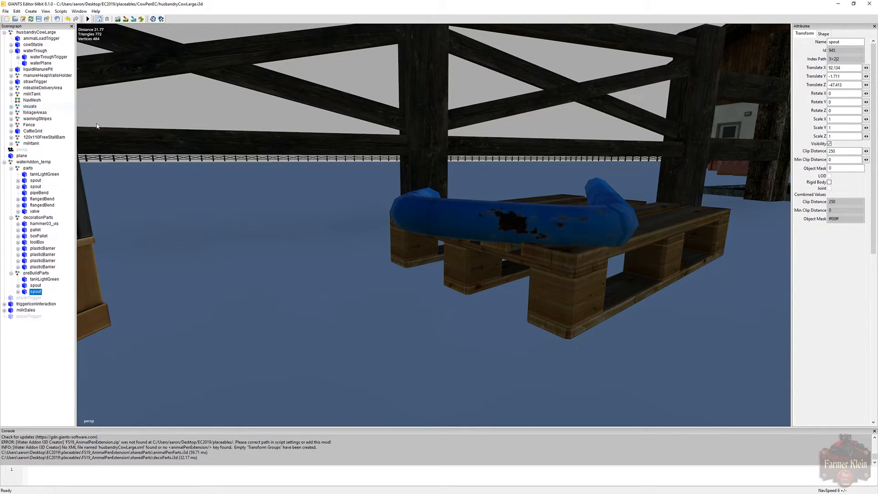
click(657, 245)
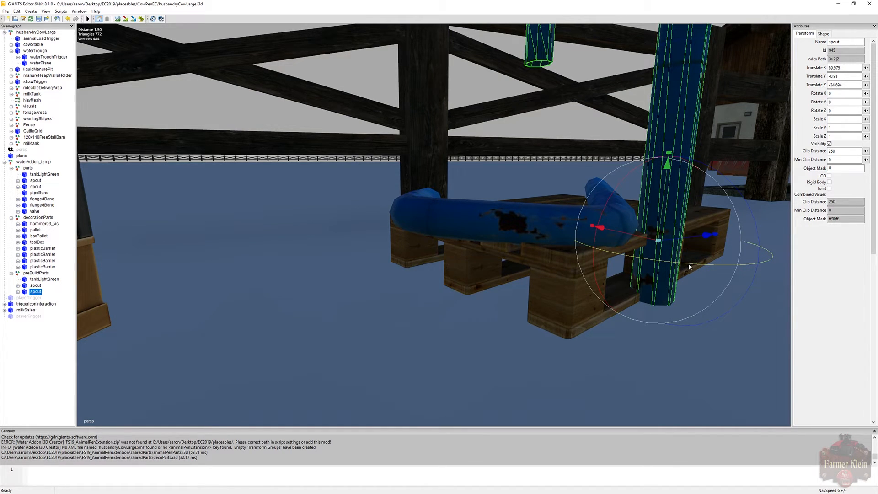
Tip the second spout copy over to about 106.8 on Rotate X and position it above the first spout on the pallet.
alt+drag(777, 218, 666, 222)
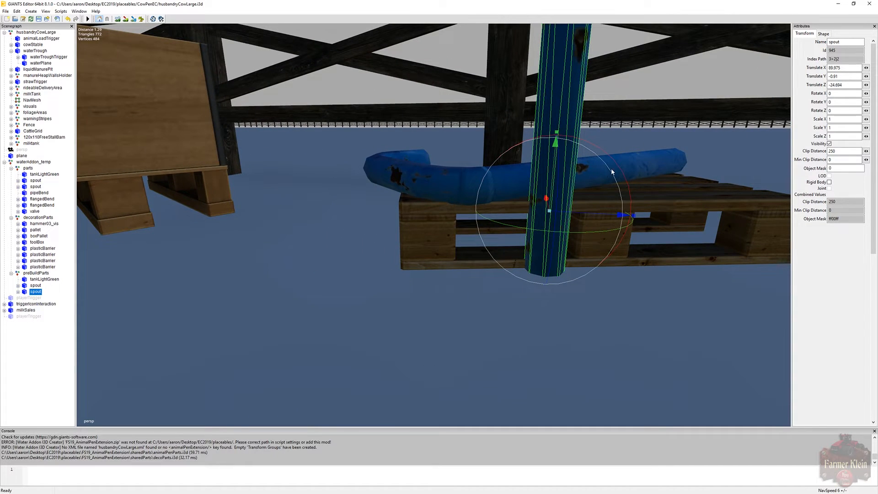
drag(617, 165, 676, 300)
drag(561, 254, 544, 227)
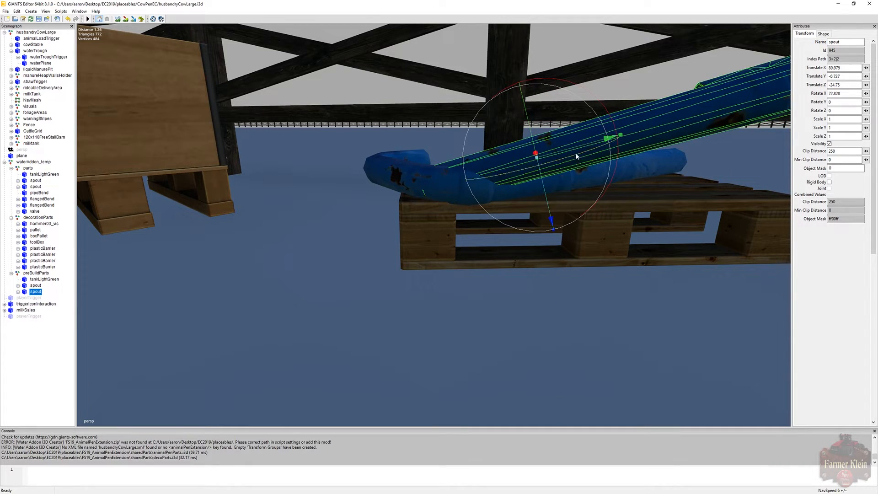
drag(590, 151, 441, 162)
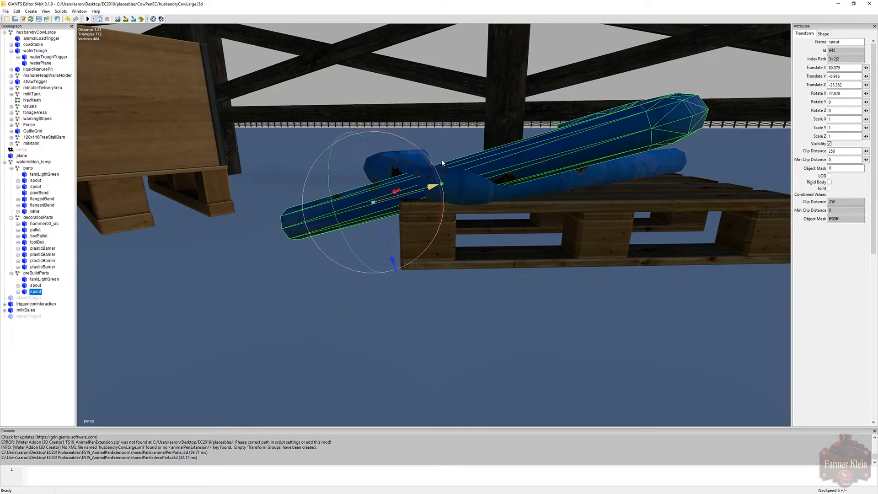
drag(443, 192, 493, 208)
scroll(584, 172, down, 6)
drag(476, 178, 494, 184)
alt+drag(540, 259, 722, 307)
scroll(686, 249, up, 4)
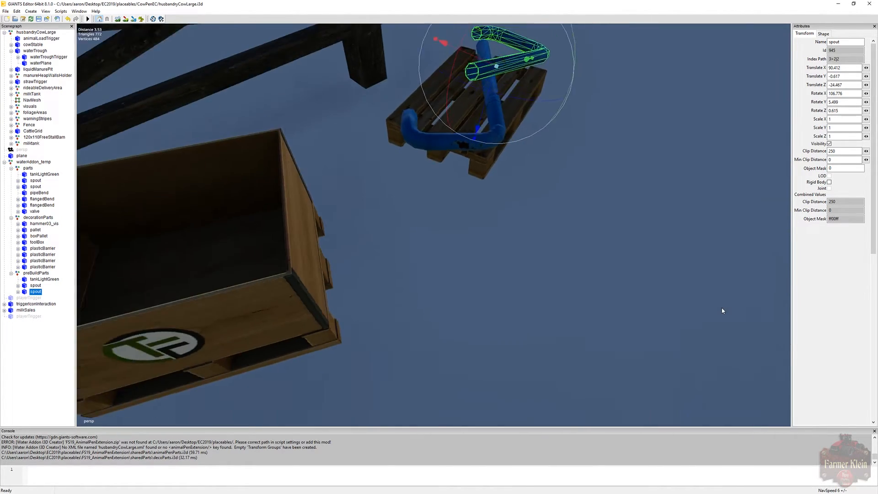
Turn the second spout copy to about -21.1 on Rotate Y and 98 on Rotate X, and lower it to about Y -0.83.
scroll(721, 310, down, 4)
alt+middle_drag(721, 310, 723, 308)
scroll(727, 300, up, 3)
drag(567, 172, 615, 186)
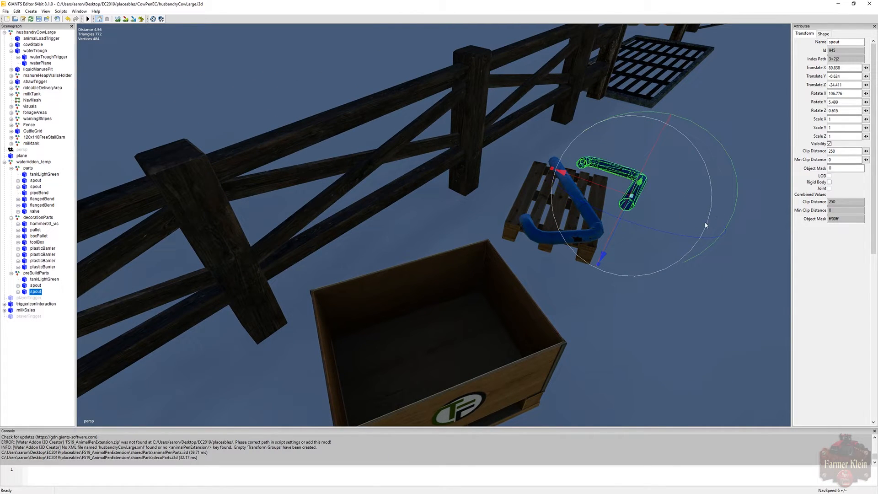
drag(706, 237, 680, 245)
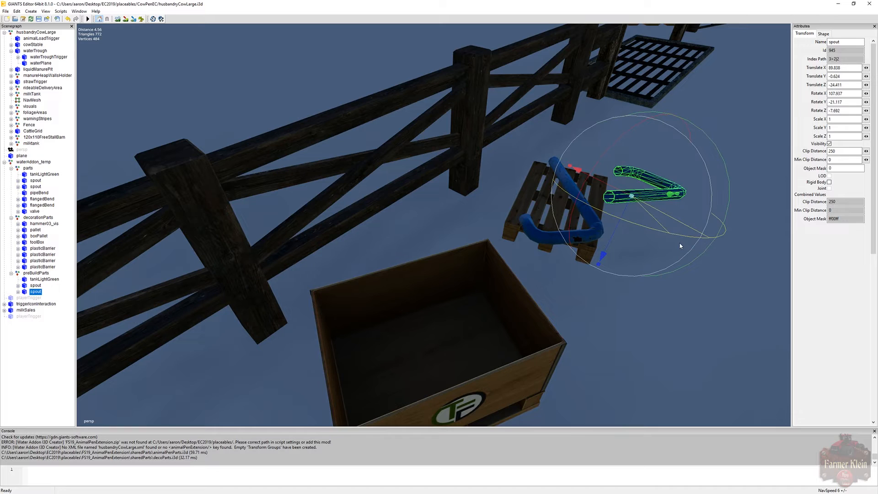
drag(612, 200, 586, 187)
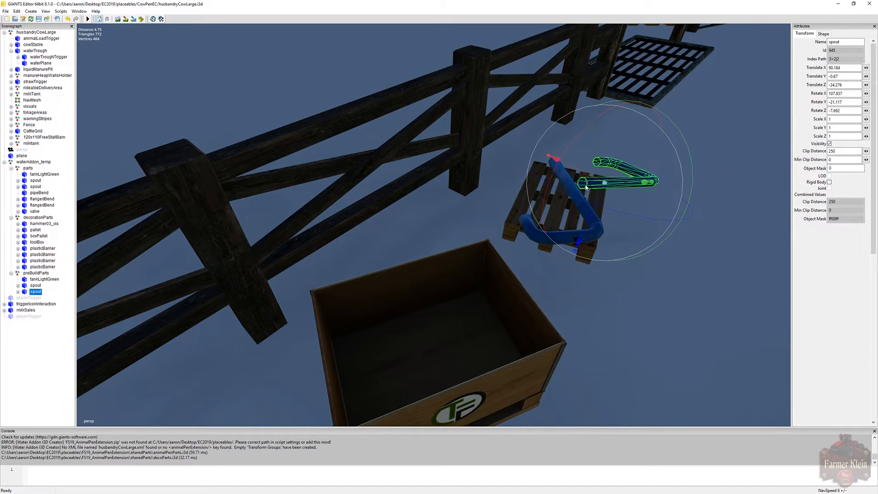
drag(579, 242, 574, 254)
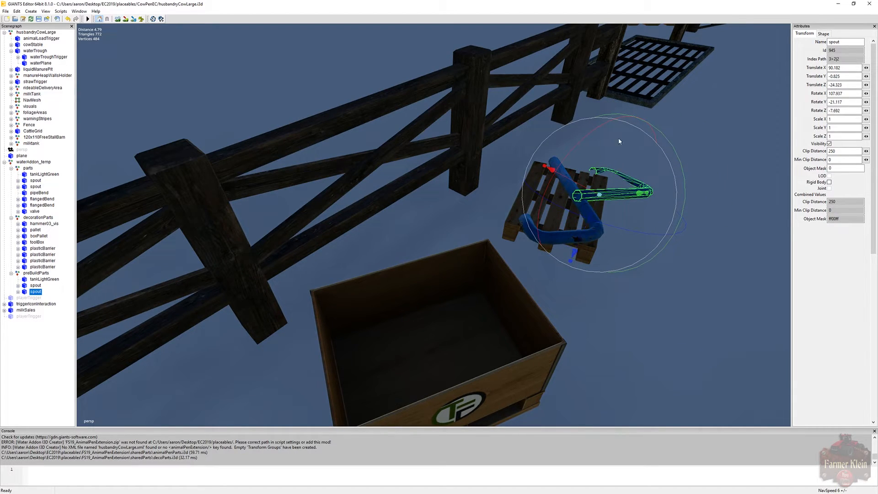
drag(615, 119, 600, 133)
alt+drag(709, 261, 564, 245)
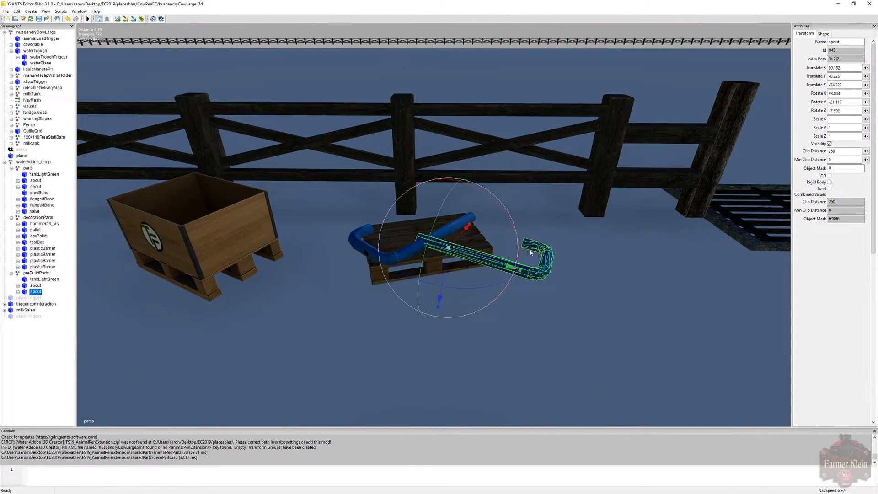
Move the second spout copy onto the pallet at about X 90.32, Y -0.69, Z -24.64 and tilt it to about 107.7 on Rotate X.
click(442, 275)
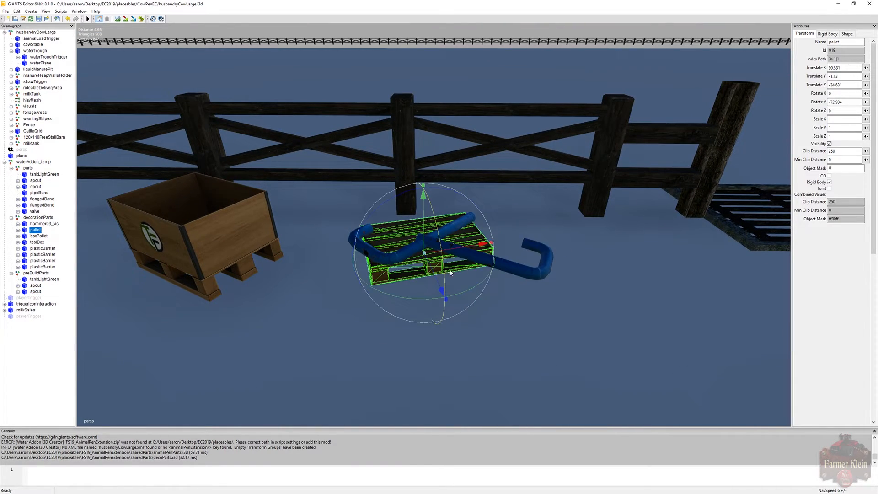
click(512, 265)
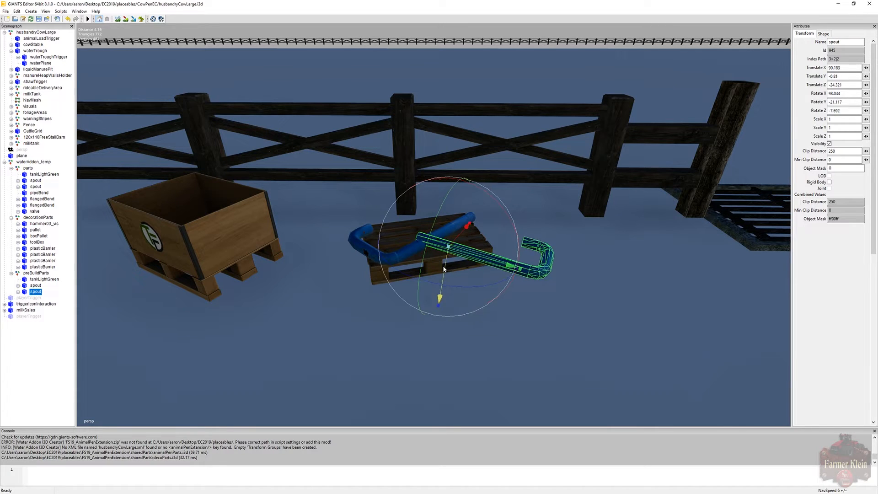
drag(464, 247, 422, 244)
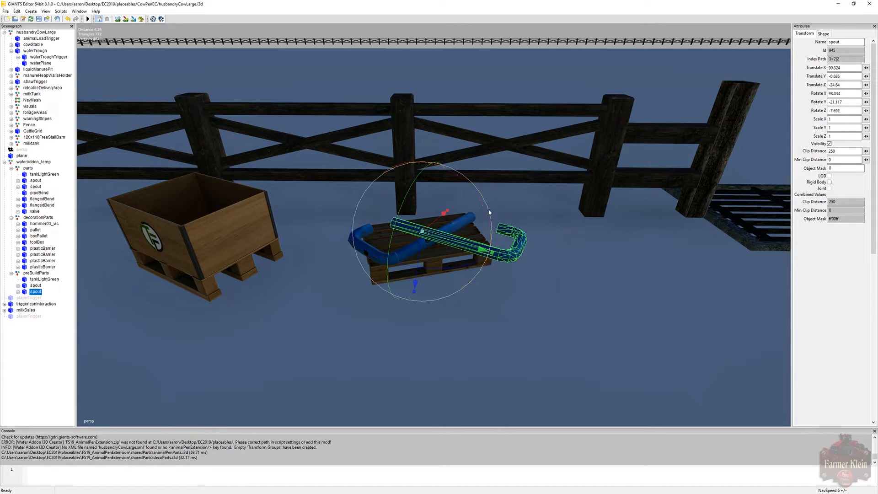
drag(487, 213, 496, 265)
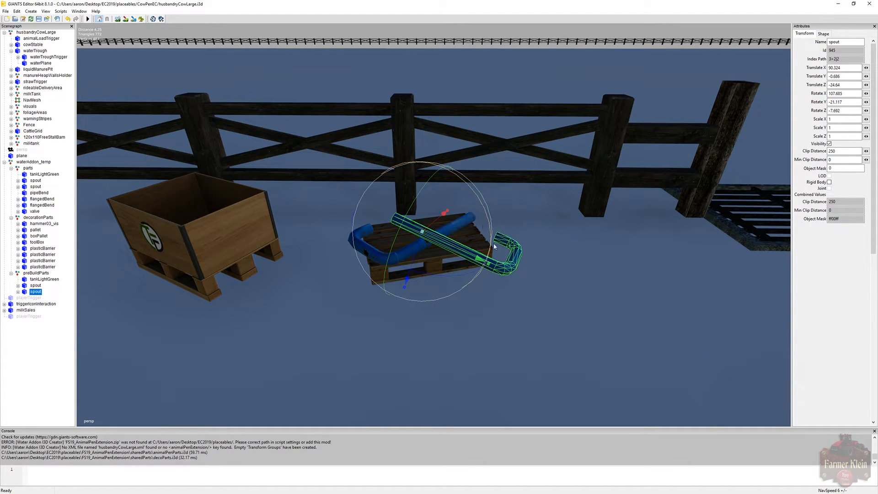
Nudge the second spout copy so it rests over the first spout, at about X 90.28, Y -0.65, Z -24.65.
scroll(504, 301, up, 5)
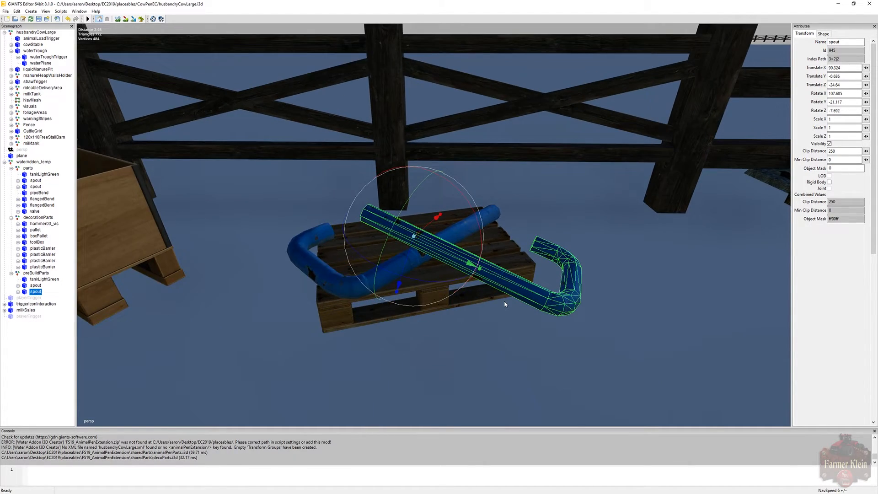
alt+drag(514, 312, 529, 292)
scroll(498, 353, up, 4)
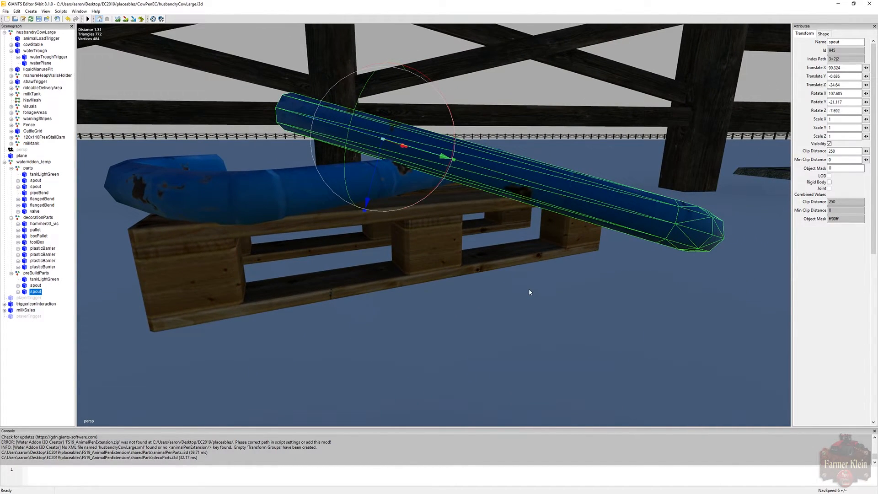
scroll(412, 193, down, 4)
right_click(412, 193)
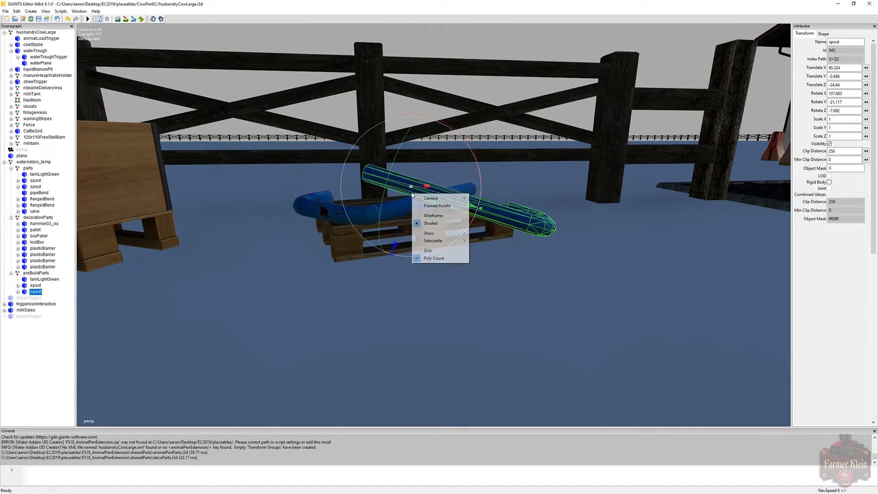
click(505, 294)
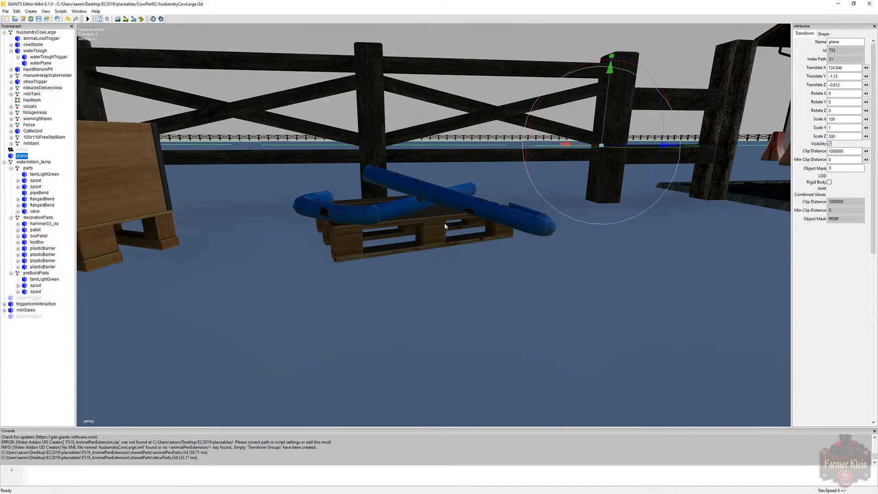
click(417, 196)
drag(407, 205, 420, 191)
alt+drag(548, 286, 451, 281)
scroll(462, 284, up, 6)
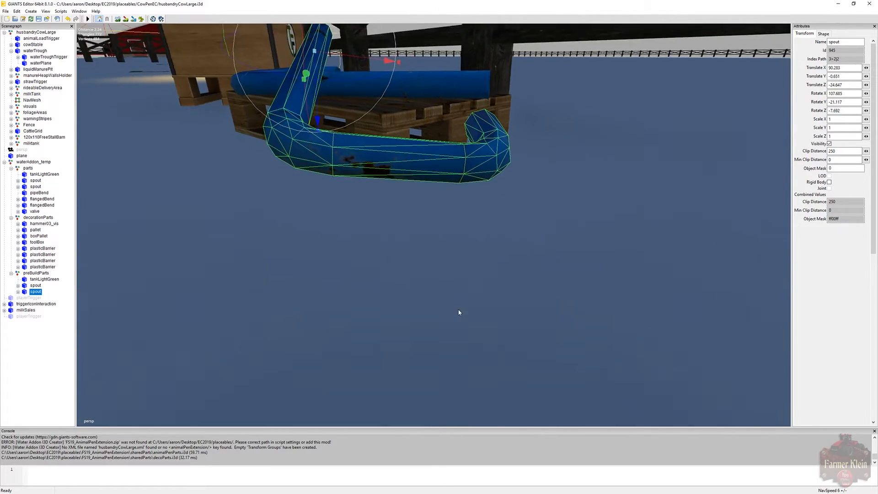
scroll(457, 298, down, 8)
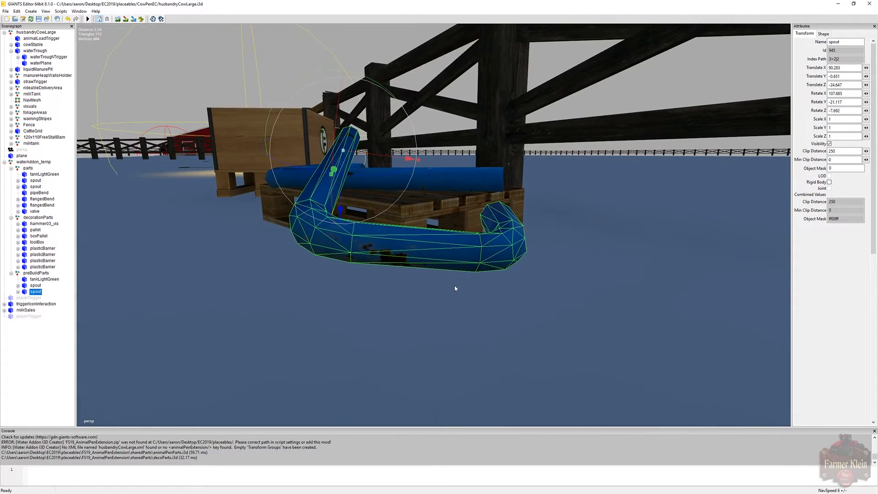
Duplicate the pipeBend in the parts group and move the copy into the preBuildParts group.
alt+drag(455, 289, 530, 303)
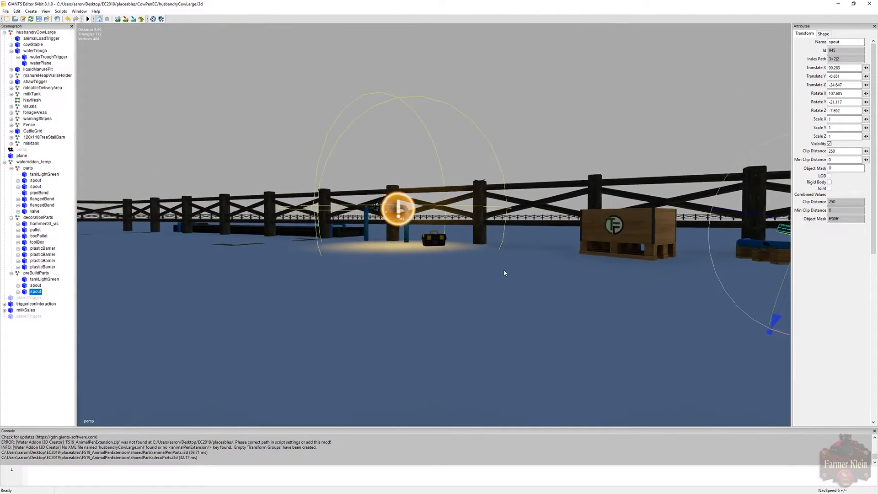
scroll(501, 319, down, 4)
scroll(507, 251, up, 4)
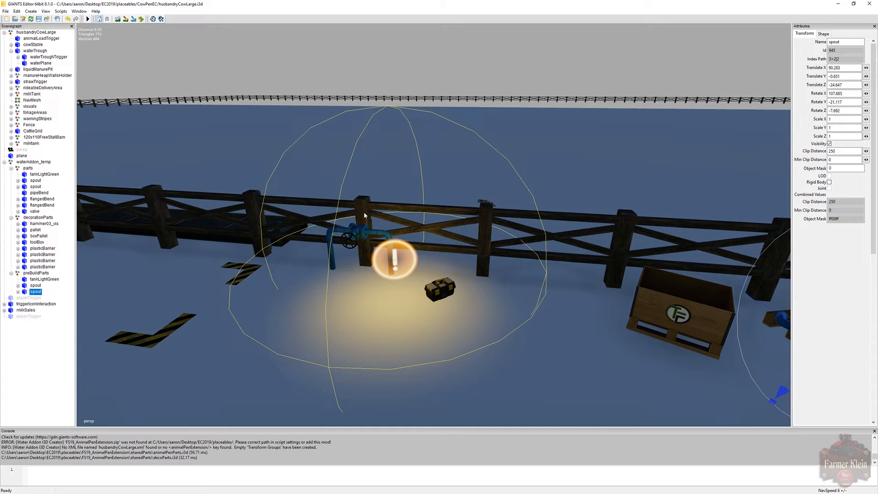
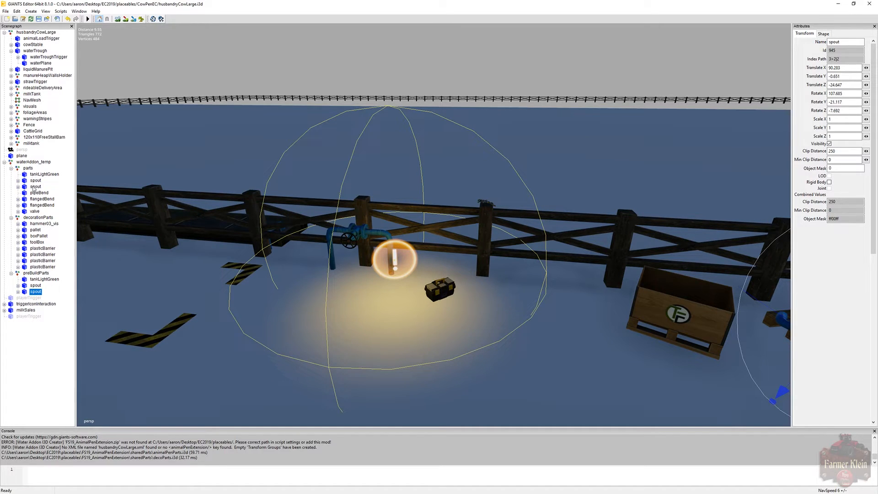
click(37, 193)
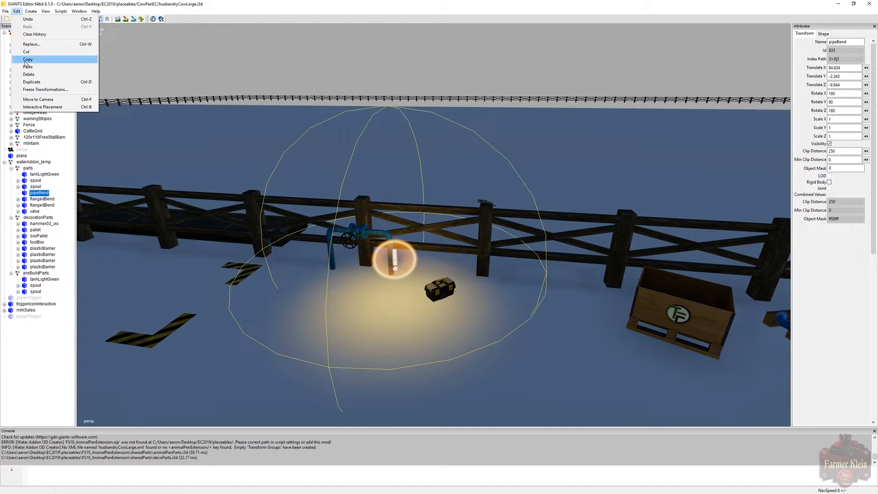
click(32, 82)
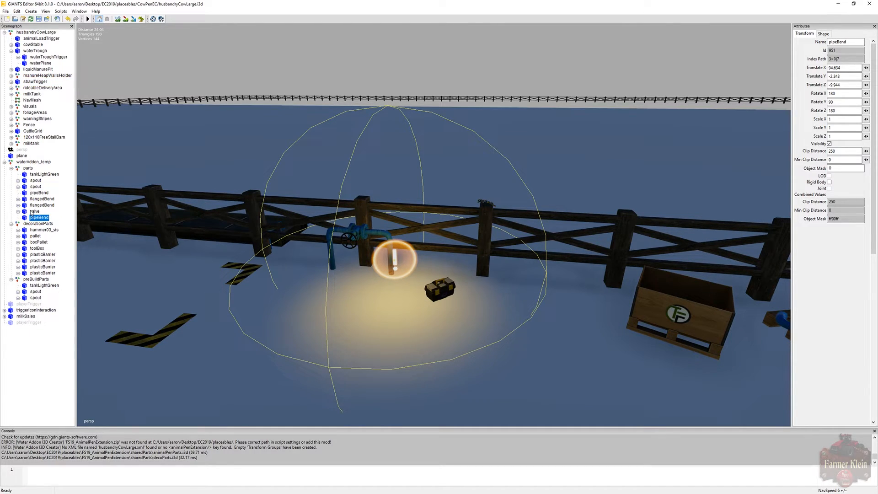
key(Delete)
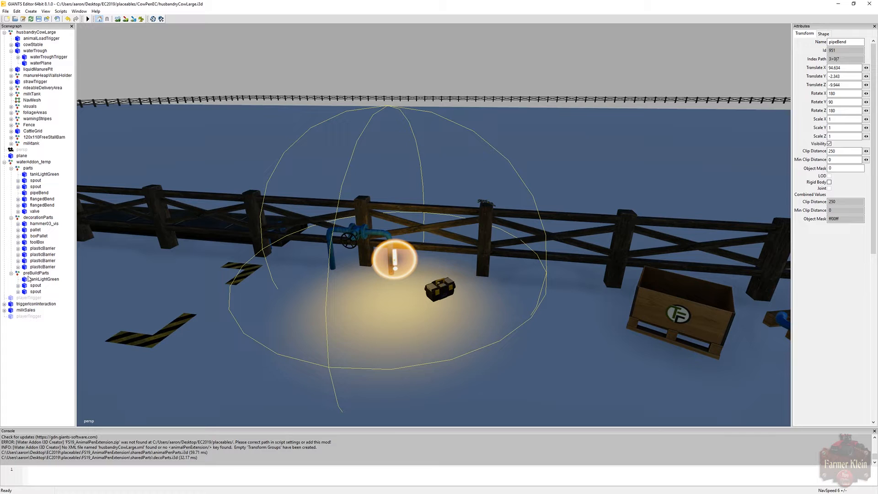
key(ctrl+v)
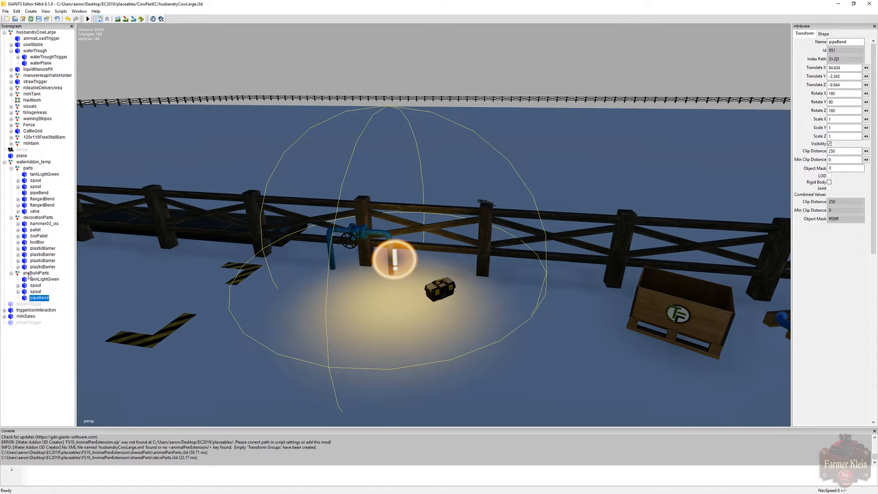
Place the pipeBend copy by the fence with Interactive Placement, at about X 91.71, Y -0.49, Z -31.71.
click(21, 12)
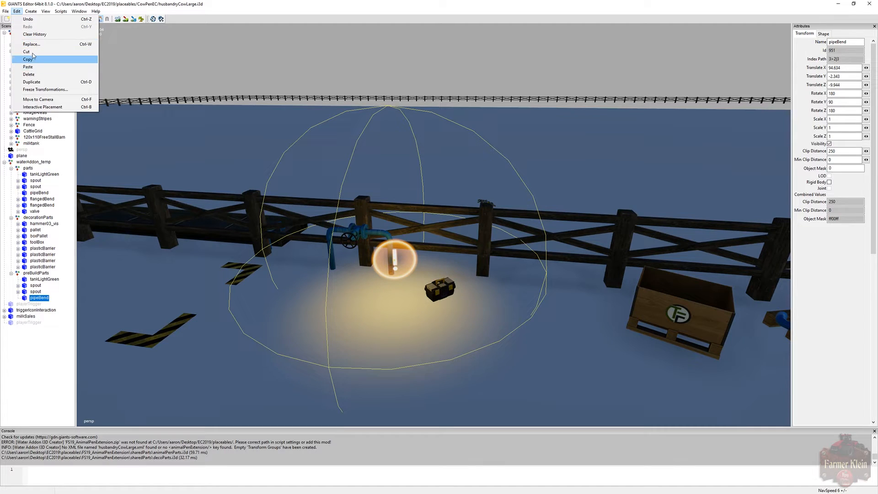
click(27, 107)
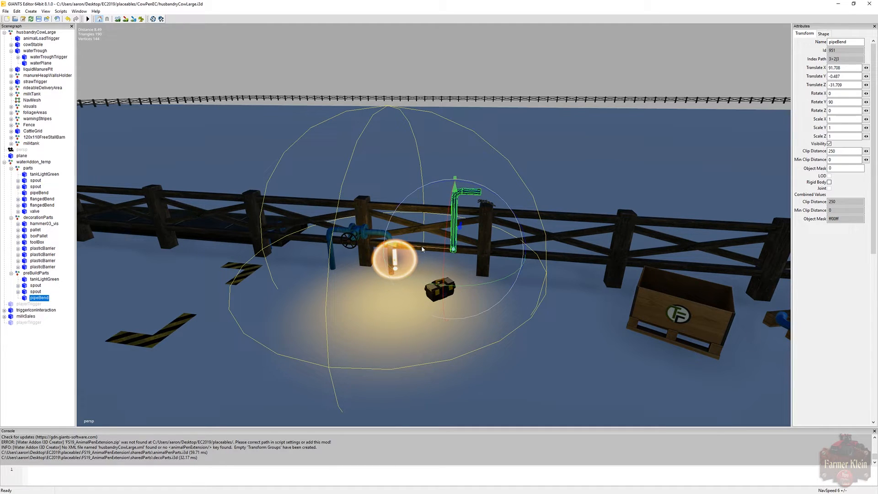
click(431, 249)
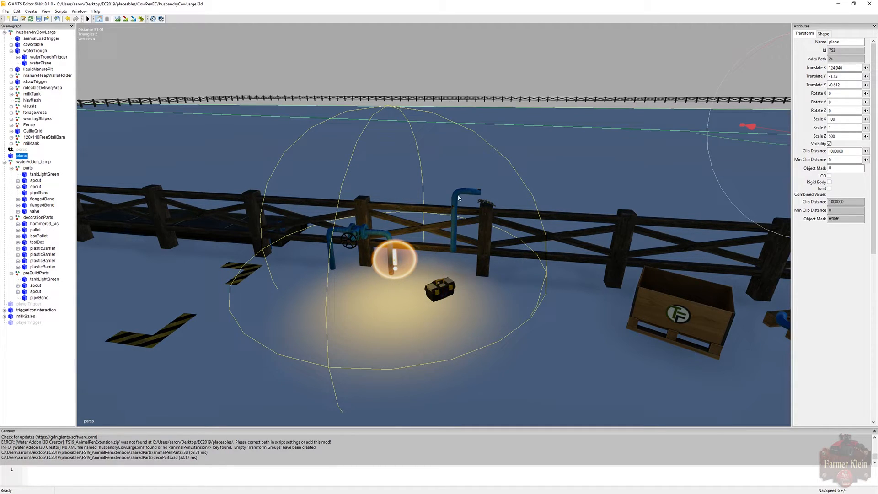
click(42, 298)
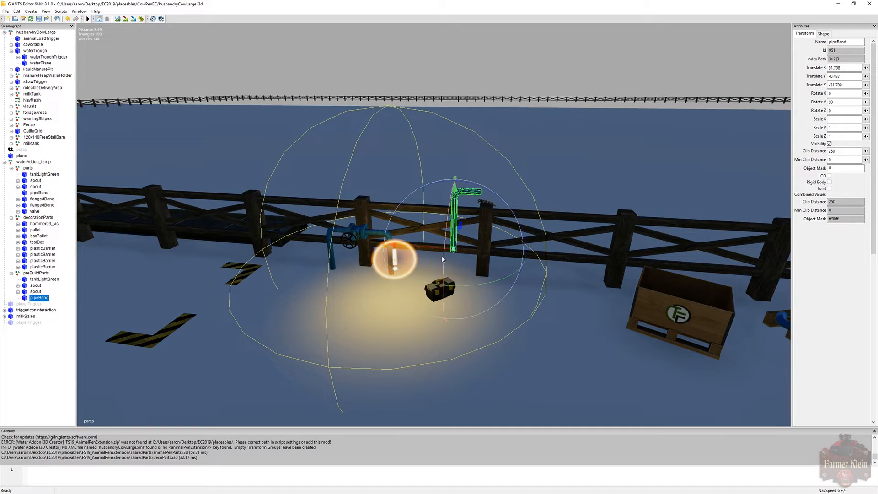
Move the pipeBend copy along the fence to about Z -26.06 and rotate it to X -90, Y about -48.4, Z -90.
drag(434, 249, 629, 270)
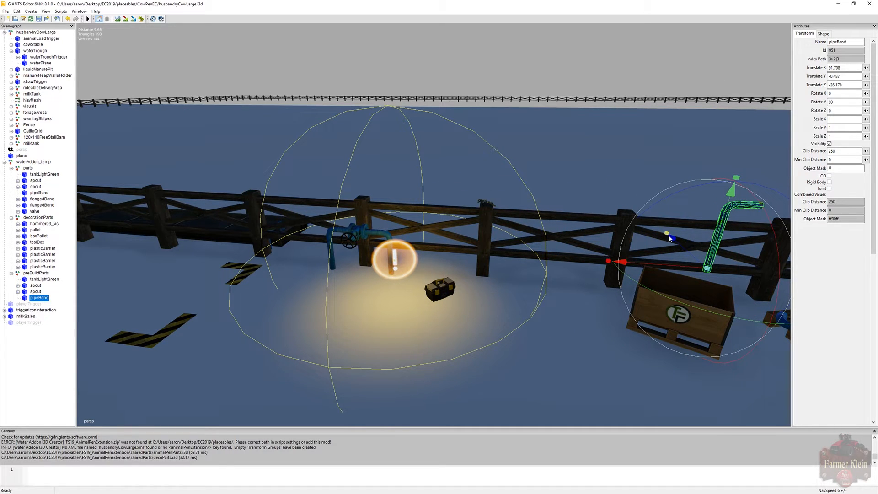
drag(657, 208, 641, 492)
drag(674, 297, 681, 292)
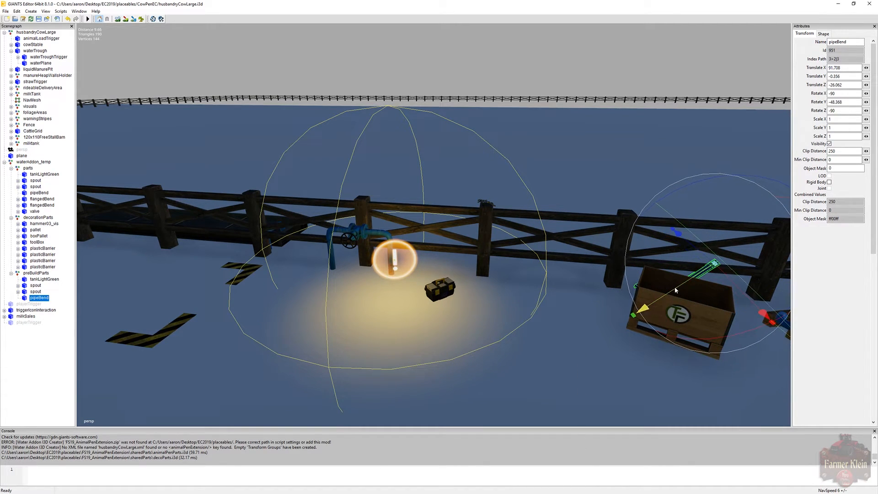
Position the pipeBend copy above the box pallet at about X 90.32, Y 0, Z -26.56.
drag(734, 289, 754, 310)
drag(729, 283, 754, 283)
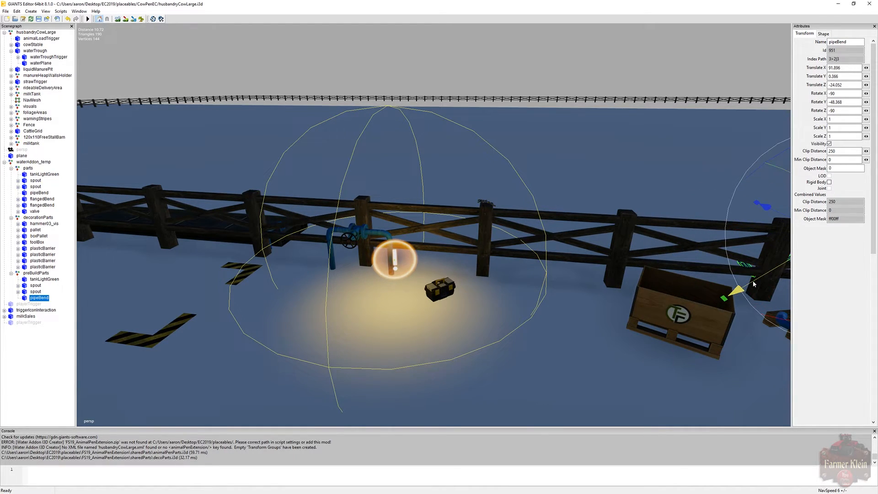
drag(782, 222, 823, 339)
scroll(802, 332, down, 4)
scroll(743, 306, up, 3)
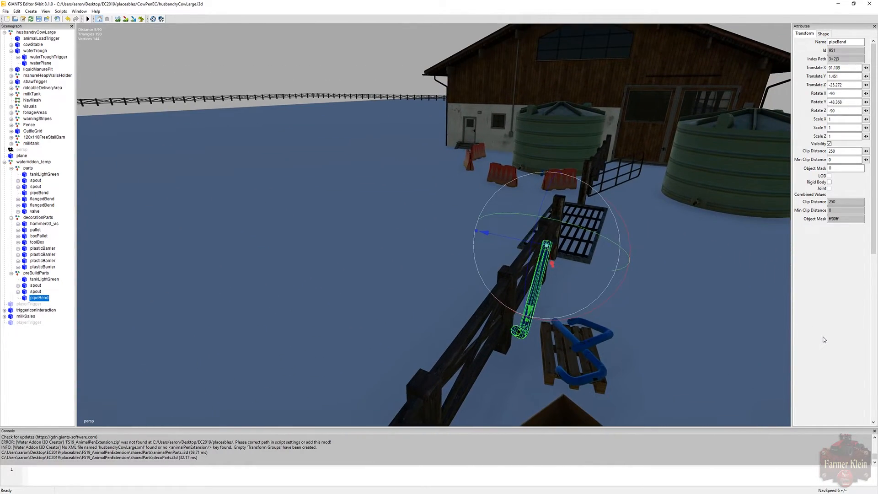
drag(535, 285, 564, 415)
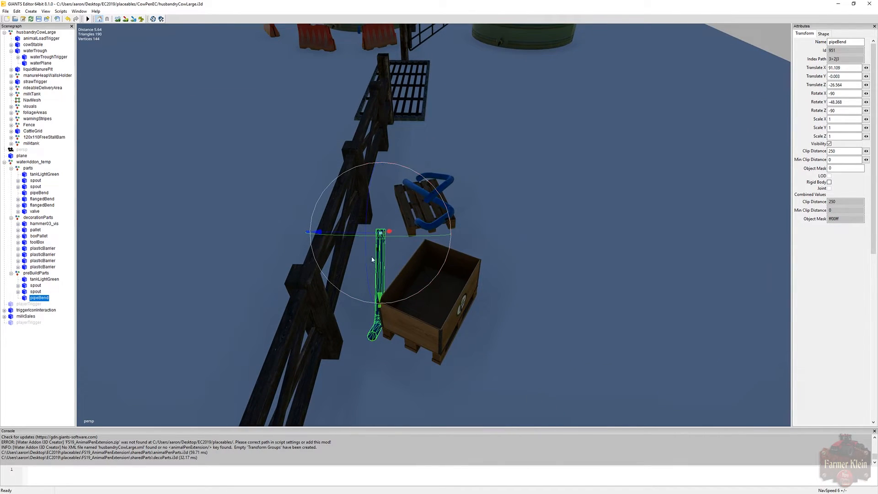
drag(359, 234, 412, 244)
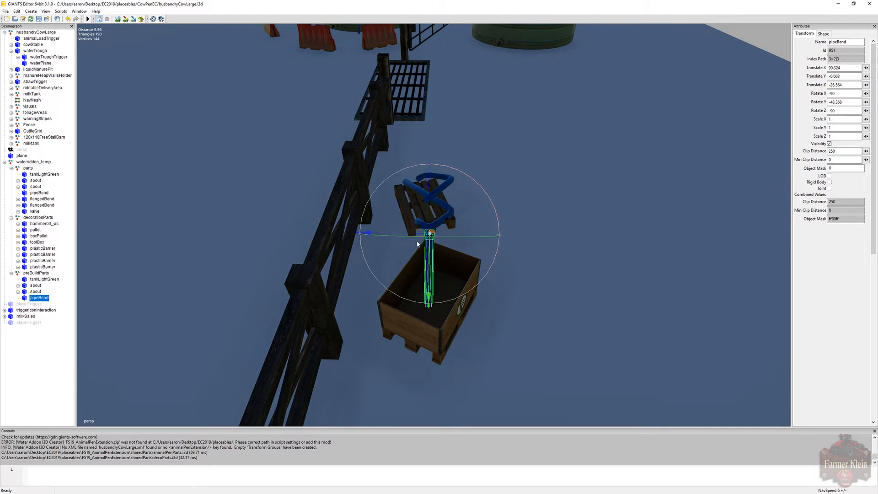
Adjust the pipeBend copy so it leans inside the box pallet, at about X 90.36, Y 0.25, Z -26.22.
alt+drag(489, 277, 366, 245)
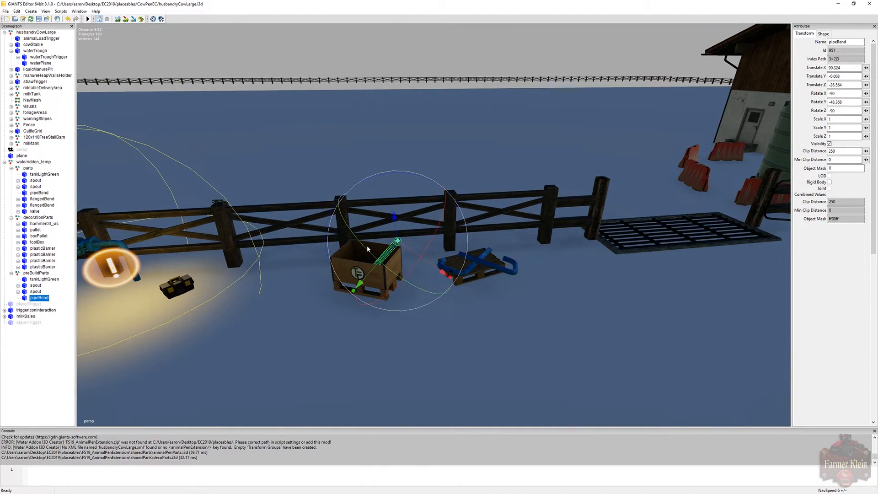
drag(365, 276, 308, 298)
scroll(404, 279, up, 5)
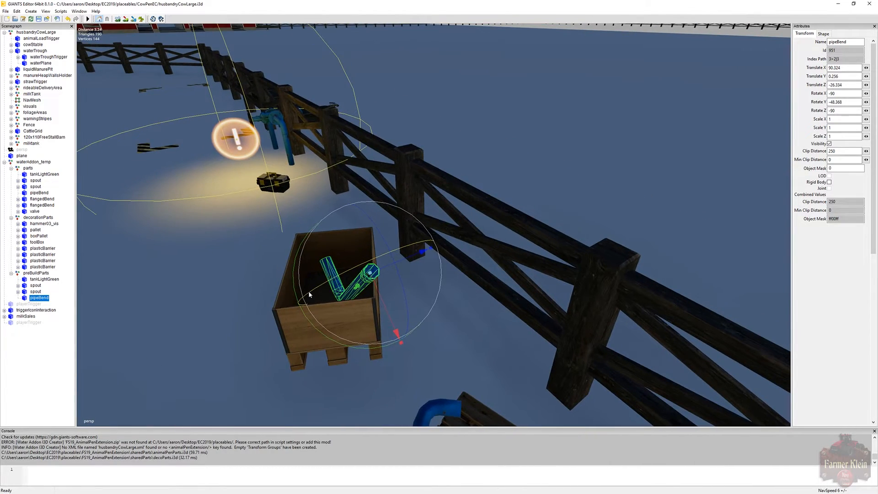
drag(383, 273, 378, 311)
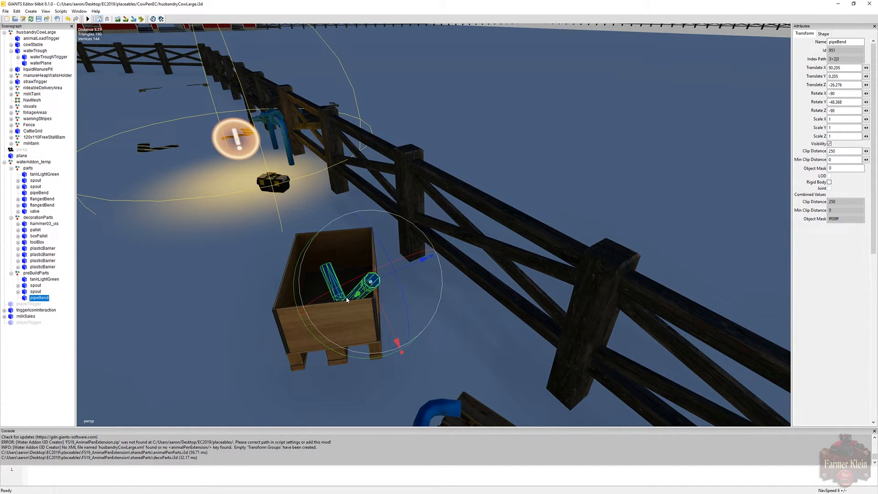
drag(386, 277, 485, 323)
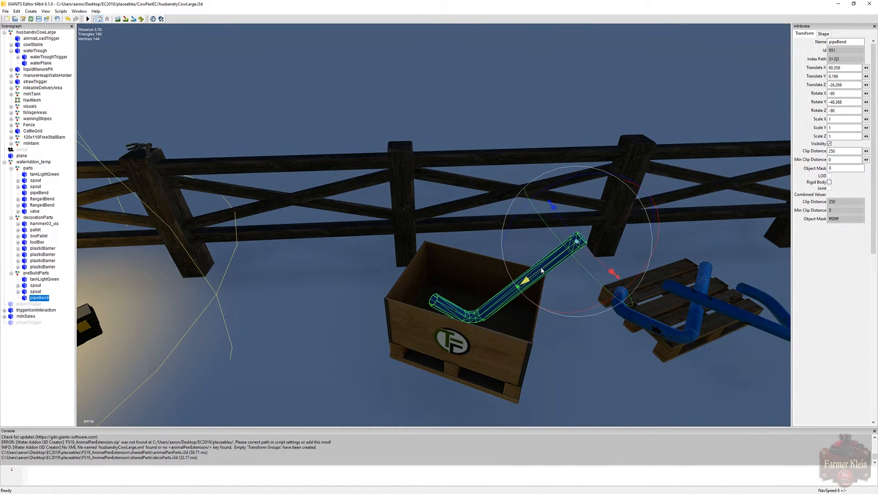
mouse_move(541, 271)
mouse_down()
mouse_move(549, 324)
mouse_move(605, 339)
mouse_move(527, 339)
mouse_move(557, 306)
mouse_up()
Duplicate the first flangedBend in the parts group.
scroll(549, 323, up, 4)
scroll(526, 320, down, 5)
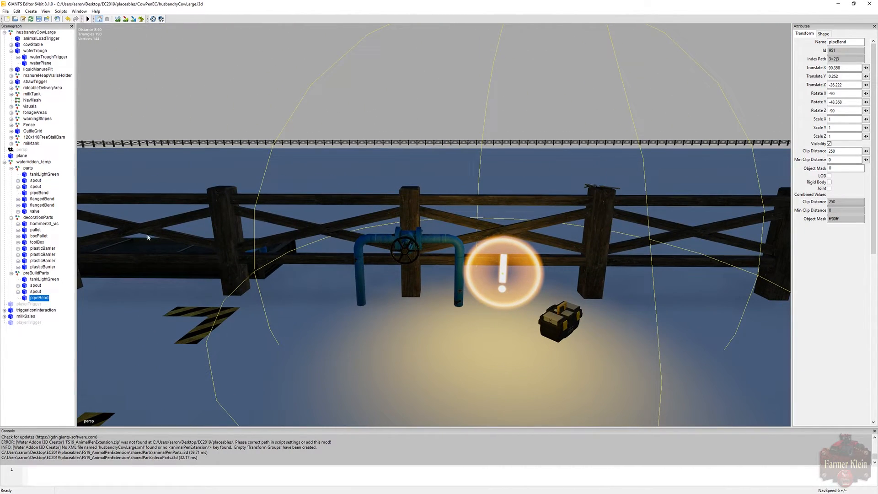
click(42, 199)
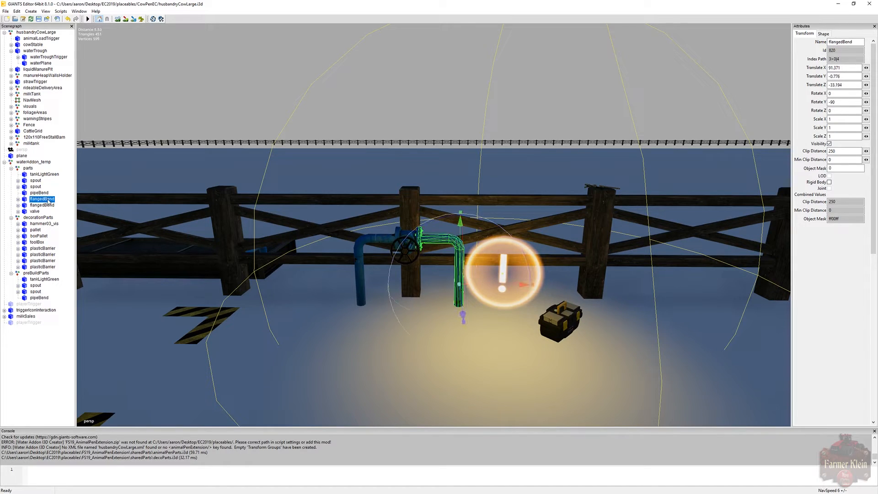
click(21, 12)
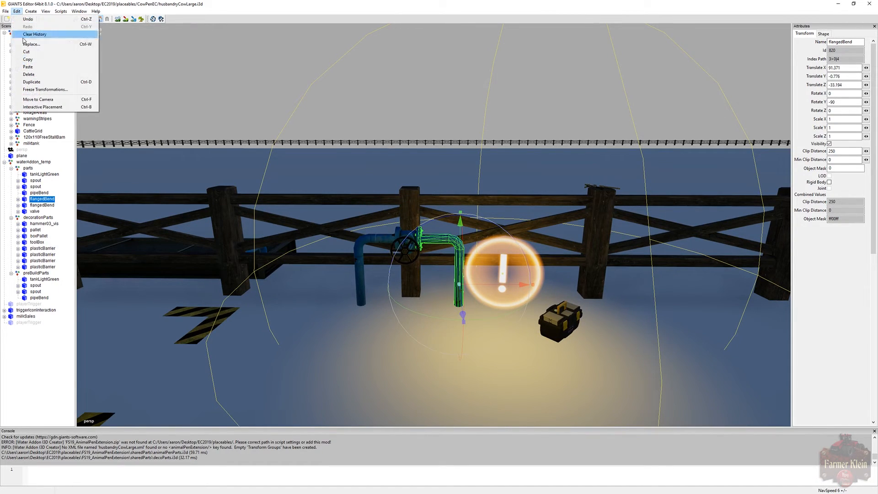
click(35, 82)
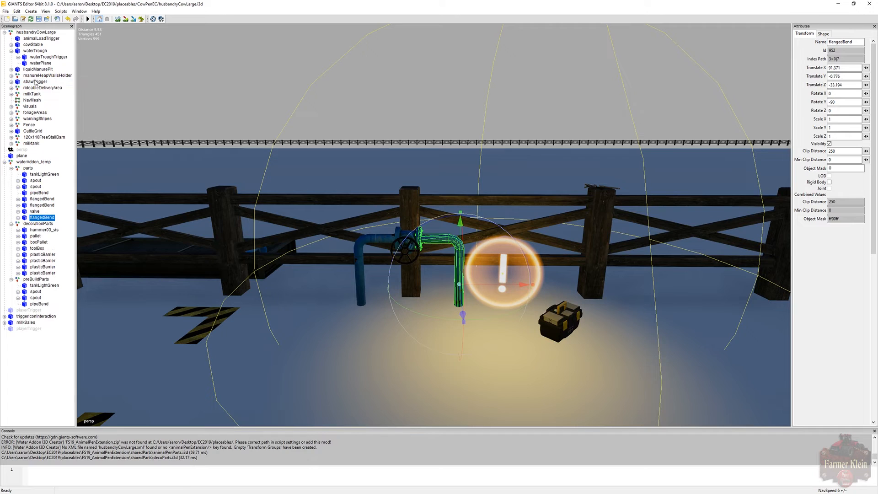
Move the flangedBend copy out of the parts group into the preBuildParts group.
key(Delete)
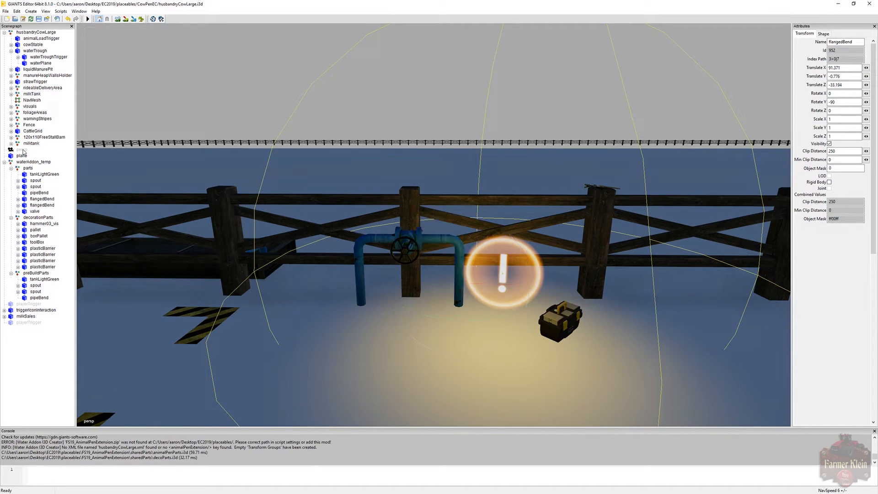
click(41, 268)
click(40, 274)
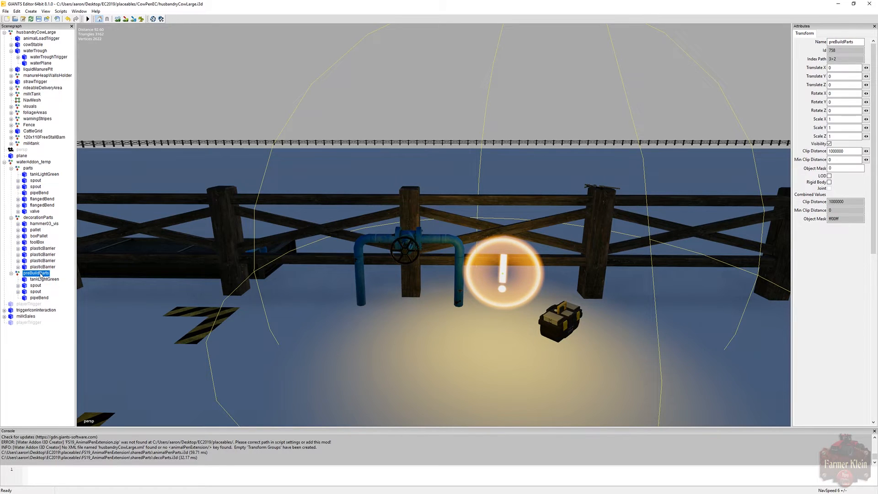
key(ctrl+v)
Lay the flangedBend copy on the ground before the box pallet, at about X 89.61, Y -1.01, Z -29.47, rotated about -85.8 in X.
alt+drag(286, 311, 323, 325)
drag(371, 251, 643, 334)
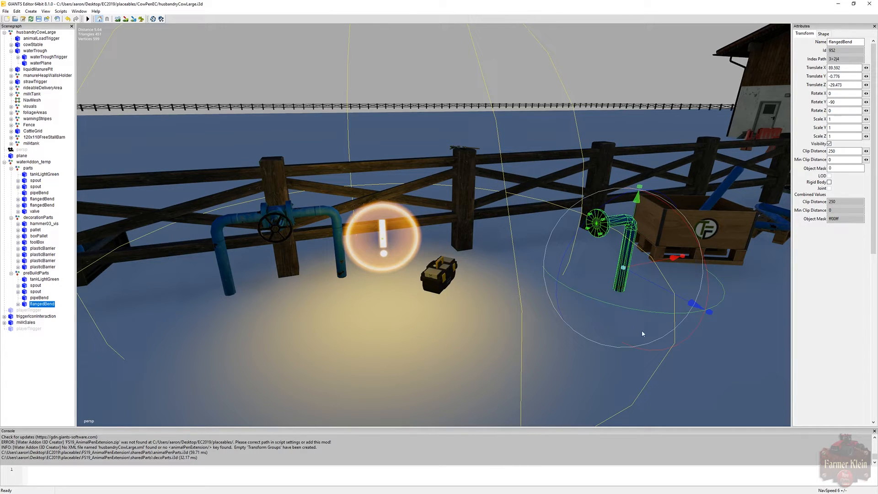
drag(703, 324, 633, 228)
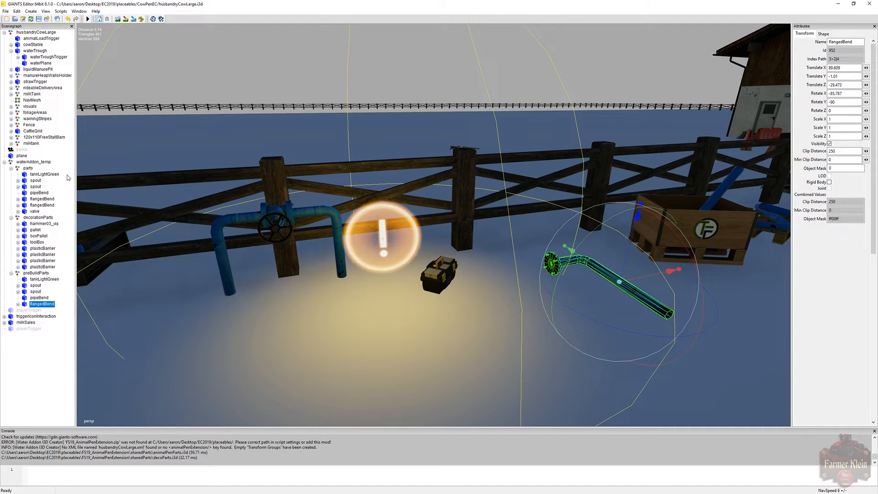
Duplicate the second flangedBend in the parts group and move the copy into preBuildParts.
click(41, 205)
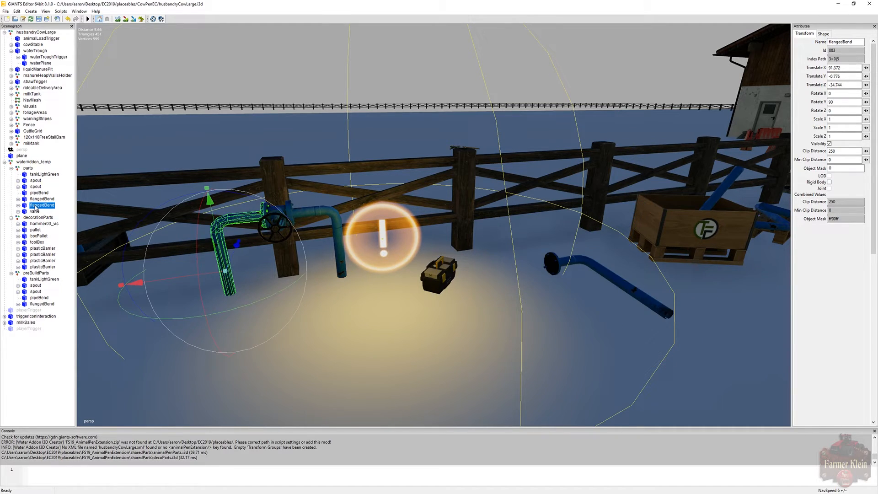
click(17, 11)
click(36, 82)
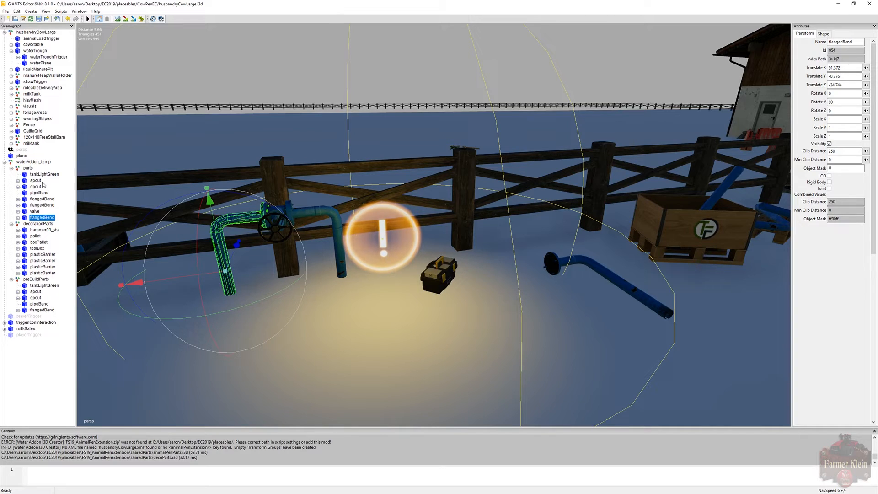
key(Delete)
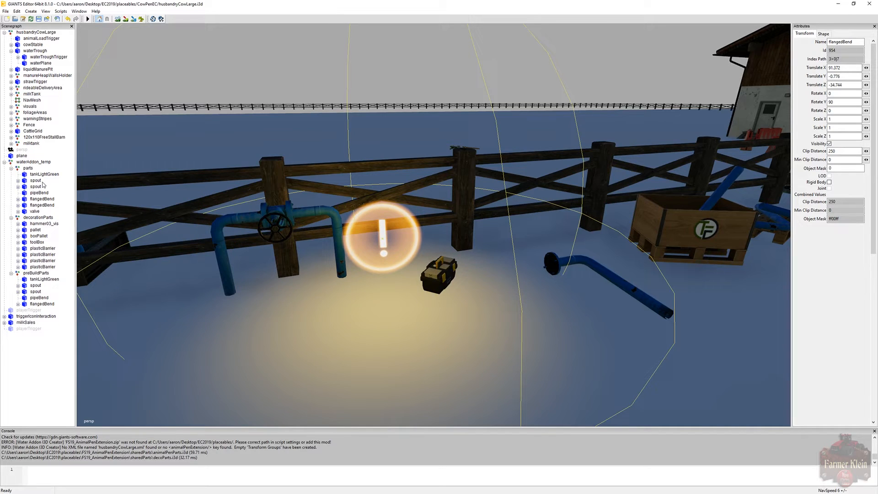
click(37, 273)
key(ctrl+v)
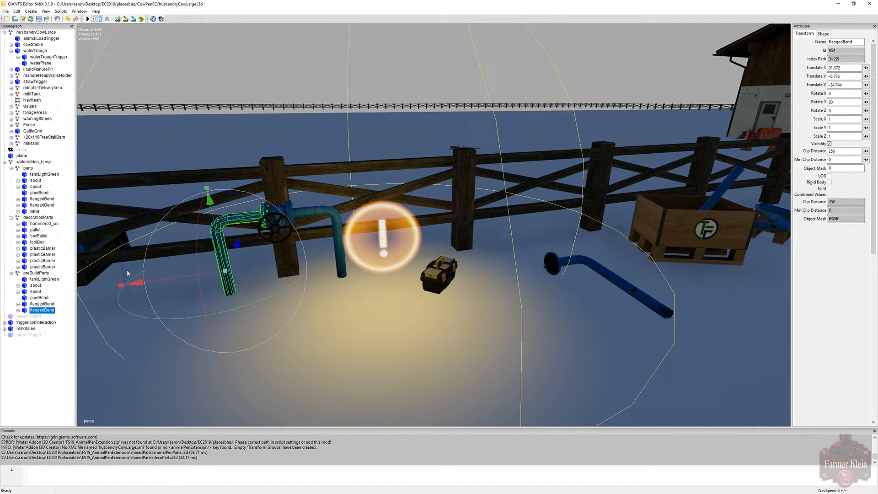
Place the second flangedBend copy in the box pallet at about X 90.16, Y -0.36, Z -26.81, rotated X -90, Y -47.72, Z -90.
drag(179, 277, 536, 241)
mouse_move(588, 272)
alt+mouse_down()
mouse_move(659, 268)
mouse_move(665, 248)
mouse_move(659, 265)
mouse_move(554, 269)
mouse_move(572, 265)
alt+mouse_up()
scroll(665, 247, up, 5)
scroll(665, 248, down, 3)
drag(591, 232, 593, 179)
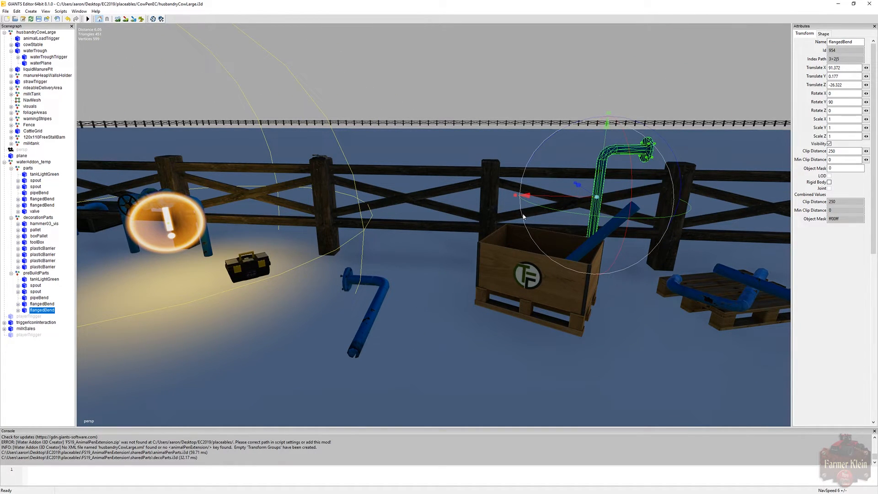
drag(523, 218, 743, 272)
drag(589, 195, 713, 319)
scroll(690, 310, down, 4)
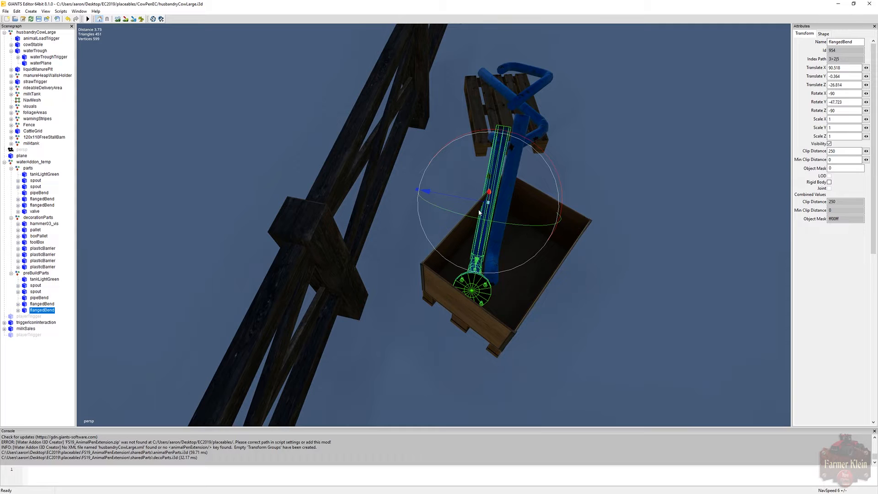
drag(475, 205, 498, 211)
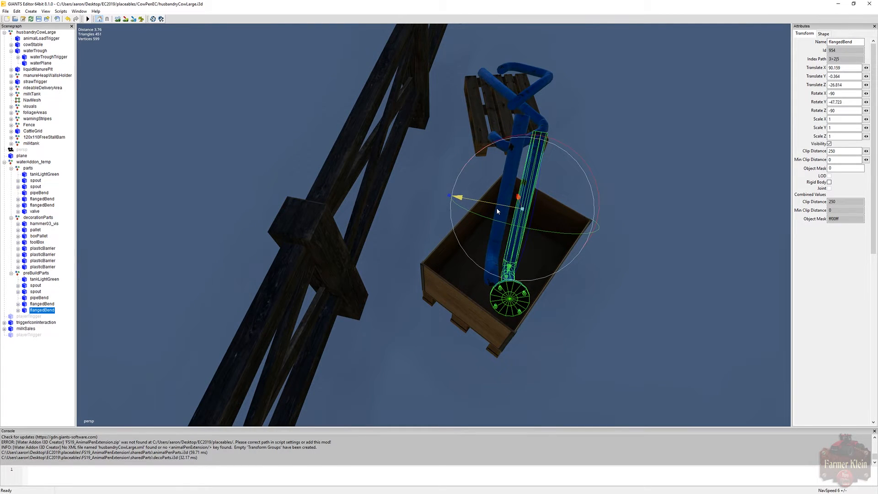
Fine-tune the flangedBend copy beside the pipeBend in the box pallet, to about Y -0.354, Z -26.825.
alt+drag(640, 257, 507, 208)
scroll(721, 263, up, 4)
alt+middle_drag(551, 225, 628, 224)
alt+drag(627, 224, 709, 231)
scroll(490, 197, up, 3)
scroll(504, 182, up, 3)
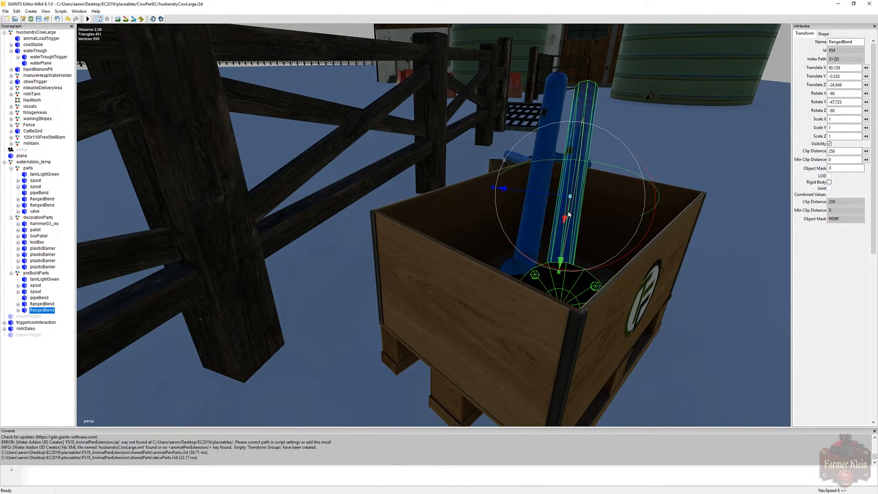
drag(567, 216, 565, 221)
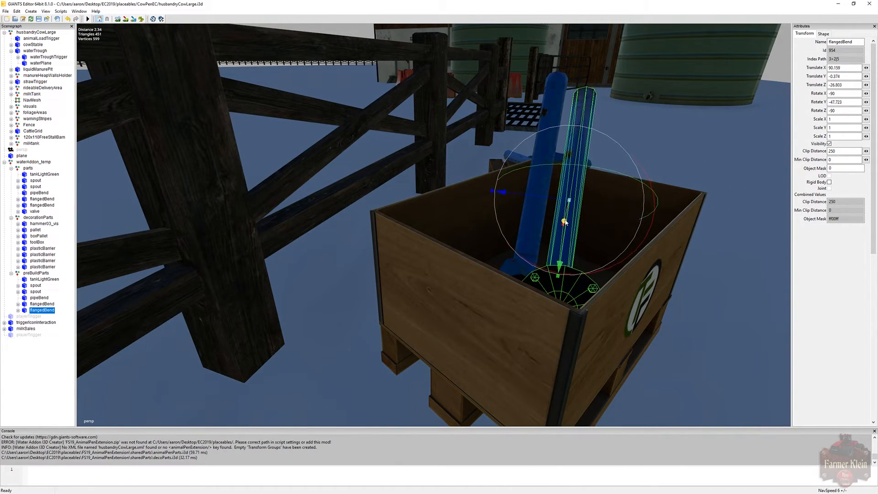
scroll(603, 234, up, 10)
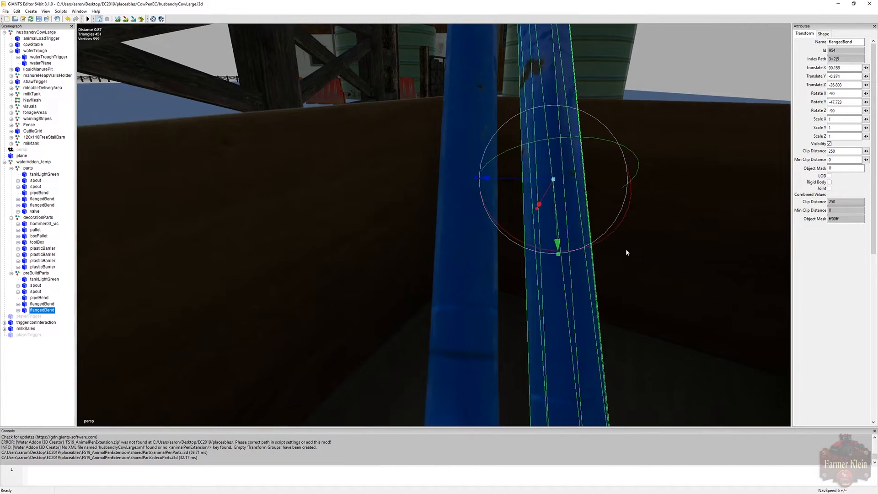
alt+drag(634, 305, 619, 273)
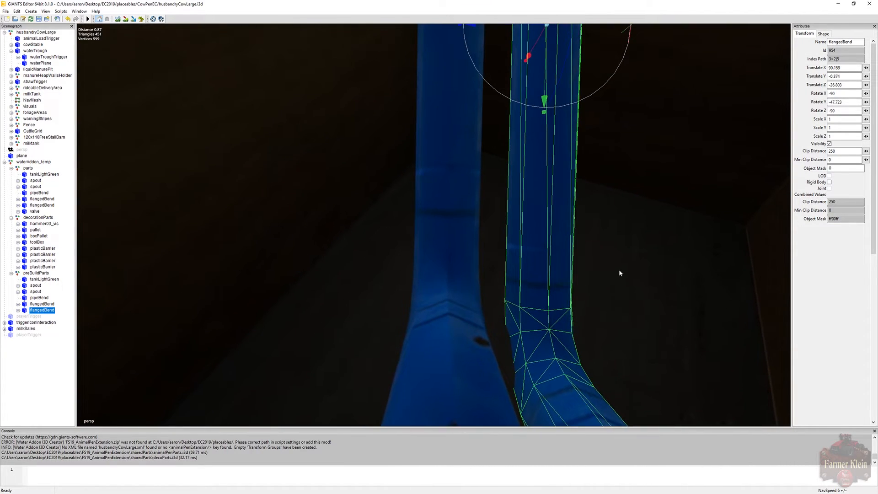
drag(533, 53, 545, 49)
Duplicate the valve on the fence post and move the copy into preBuildParts.
scroll(608, 154, down, 10)
alt+drag(635, 196, 480, 194)
key(a)
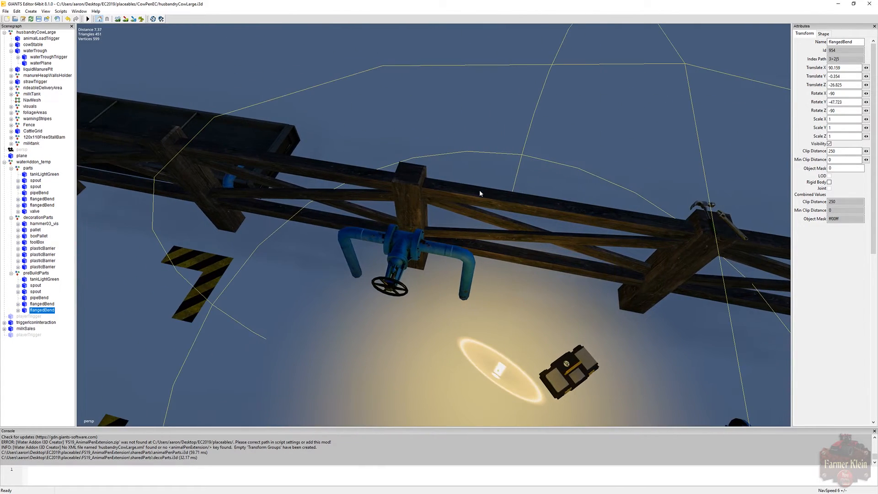
click(400, 245)
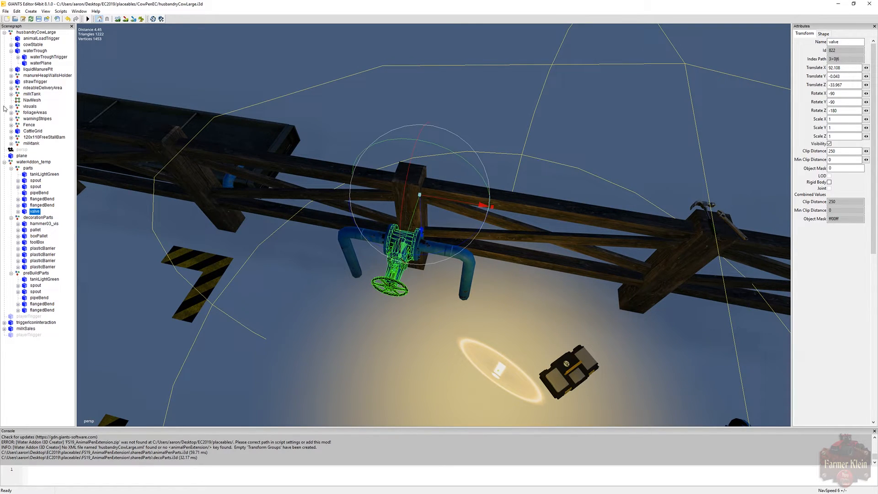
click(20, 13)
click(25, 83)
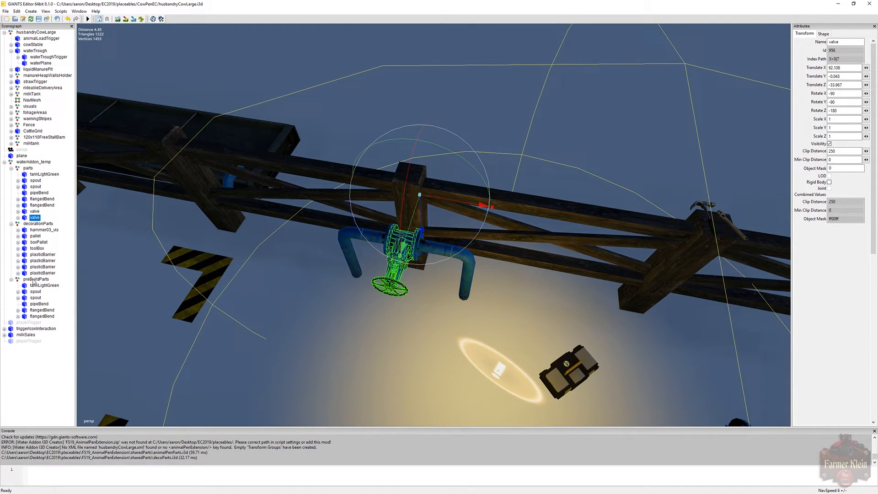
key(Delete)
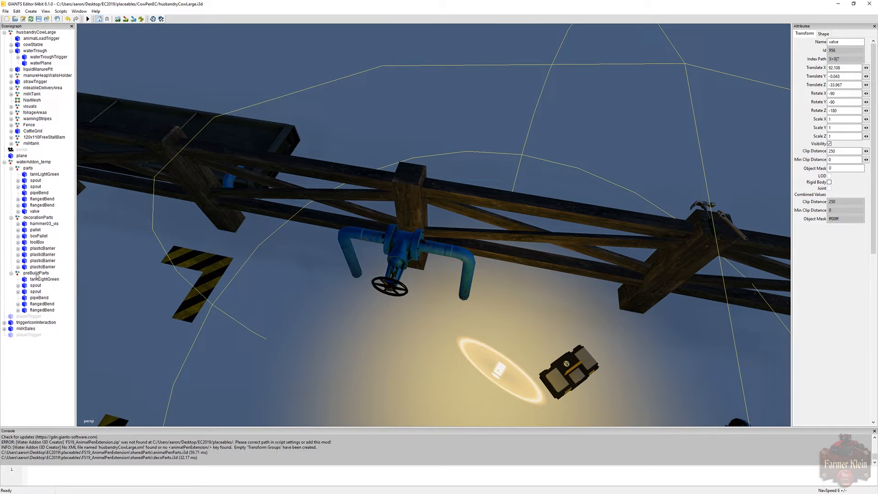
click(37, 274)
Bring the valve copy to the camera view and position it over the box pallet at about X 91.29, Y -0.2, Z -27.33.
alt+drag(318, 338, 263, 335)
scroll(423, 311, up, 3)
scroll(414, 245, up, 2)
scroll(263, 336, up, 4)
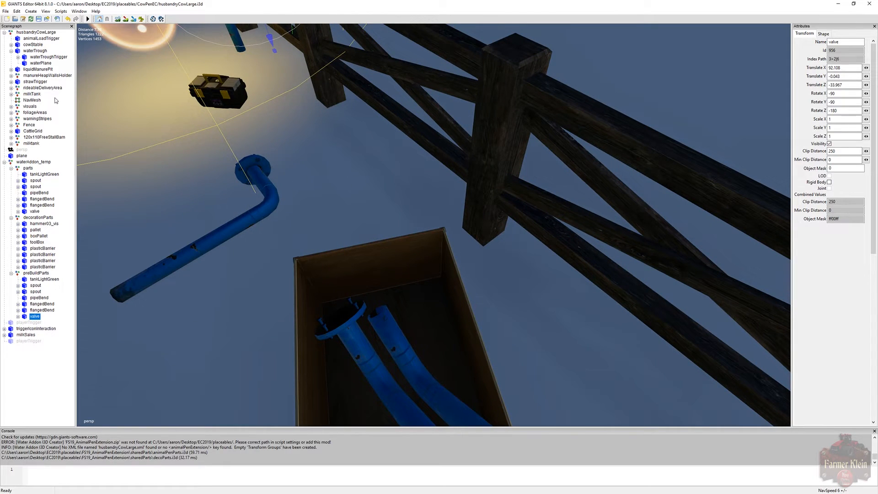
click(17, 11)
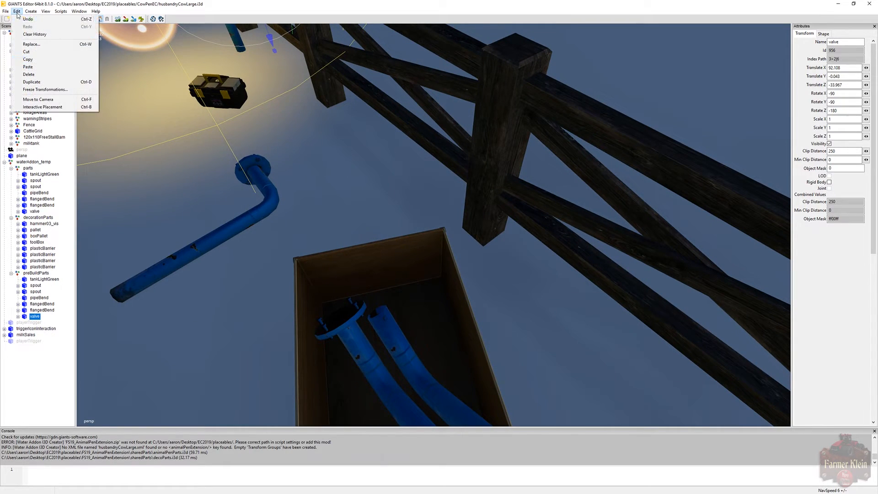
click(28, 100)
drag(362, 365, 467, 294)
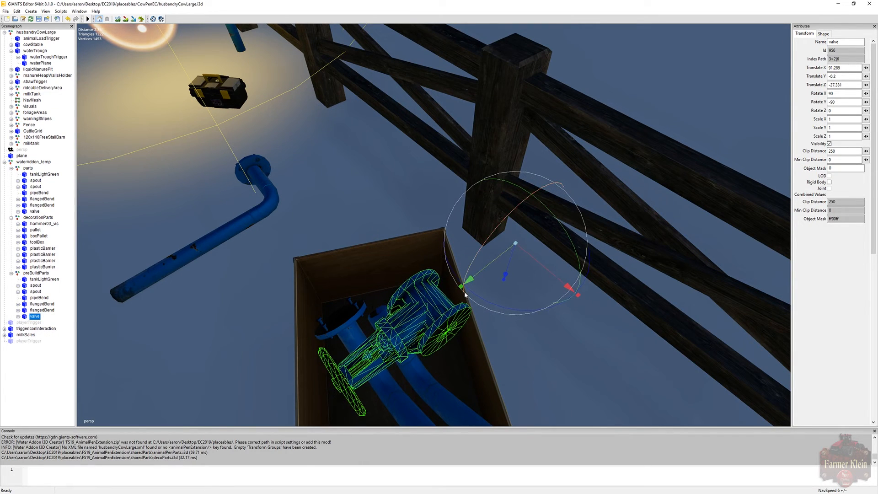
Stand the valve copy upright at about 6.3 in X rotation and lower it into the box pallet at about X 90.74, Y -1.39, Z -27.58.
drag(507, 274, 501, 320)
drag(497, 253, 567, 217)
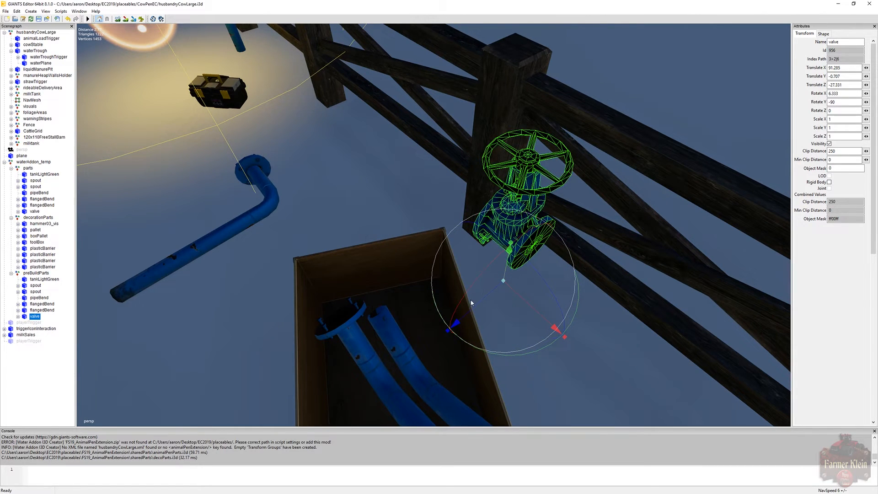
drag(454, 324, 397, 376)
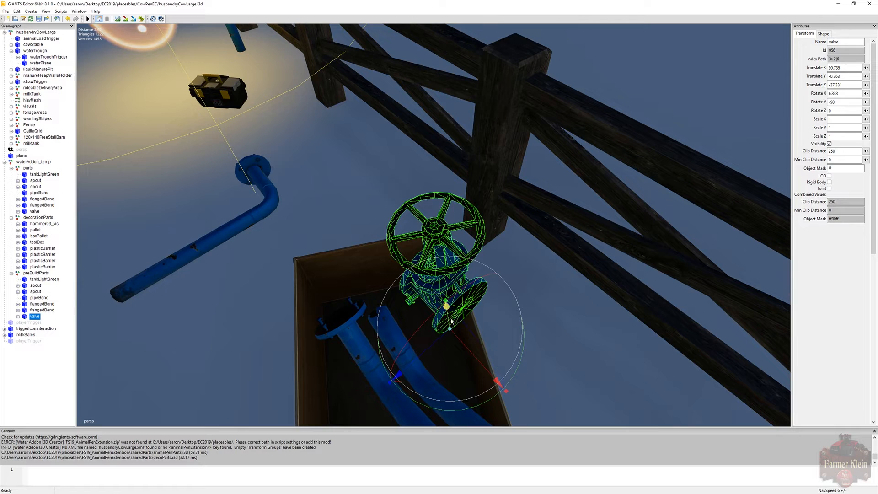
drag(449, 322, 497, 287)
scroll(413, 357, up, 3)
scroll(497, 288, down, 5)
scroll(498, 287, down, 2)
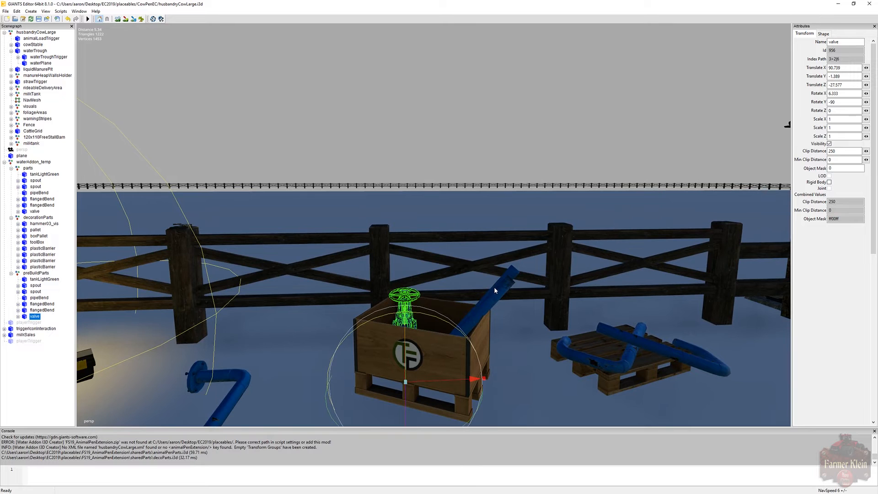
Tilt the valve copy to about 10.5 in X rotation and settle it in the box pallet at about X 90.78, Y -1.37.
drag(404, 345, 449, 366)
scroll(497, 379, up, 4)
scroll(476, 375, up, 4)
scroll(476, 375, down, 4)
scroll(434, 360, up, 3)
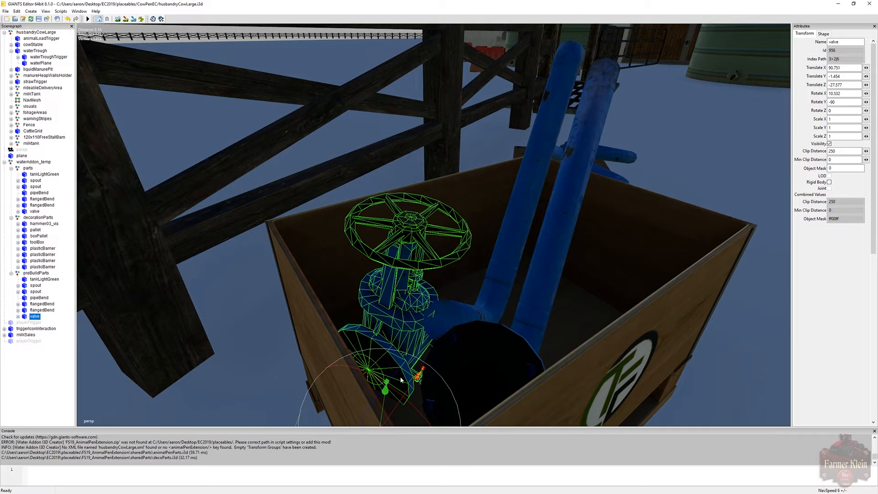
drag(386, 385, 384, 396)
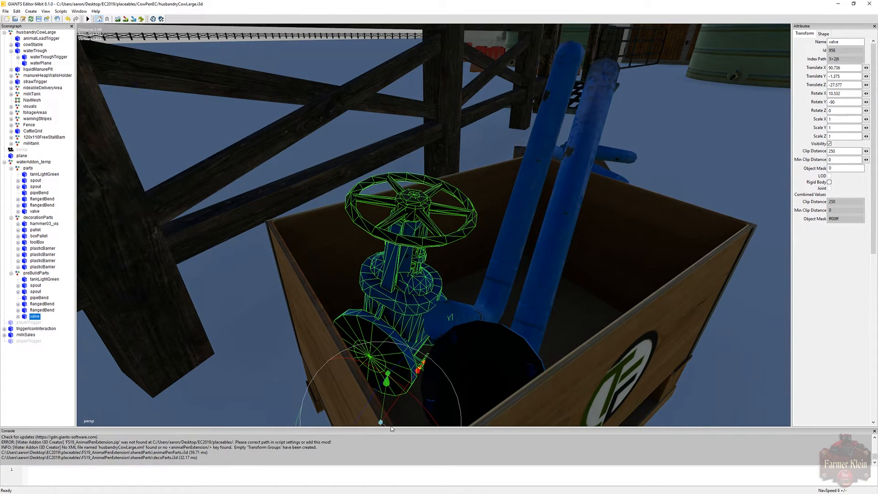
drag(382, 423, 658, 437)
scroll(431, 401, up, 3)
scroll(668, 414, down, 5)
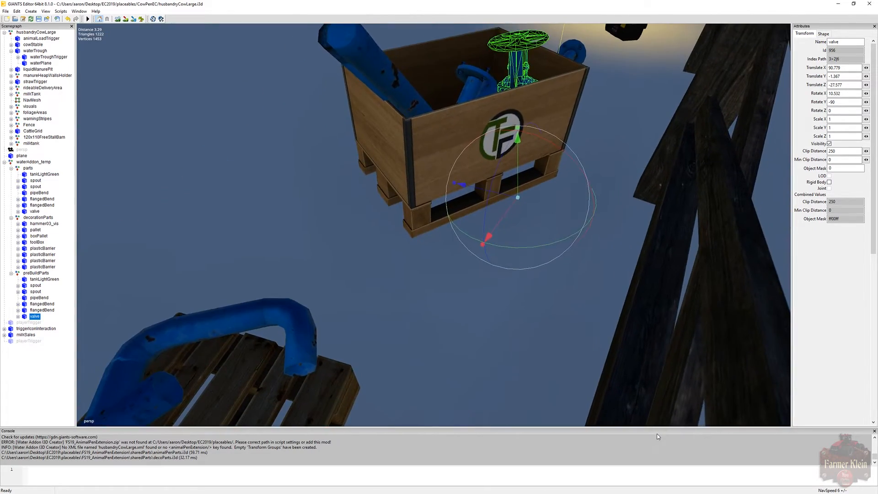
Review the objects in waterAddon_temp and its parts, decorationParts and preBuildParts groups around the pen.
scroll(658, 436, down, 5)
alt+drag(658, 370, 858, 329)
scroll(838, 322, down, 4)
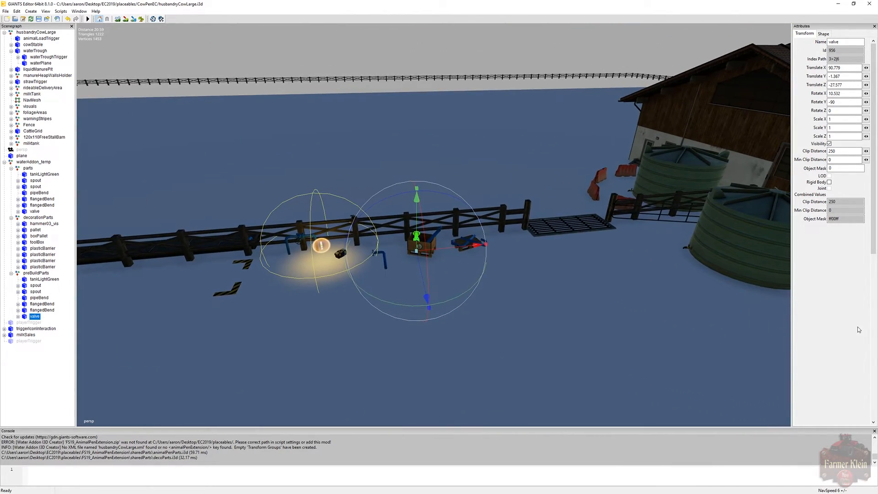
alt+drag(718, 371, 729, 369)
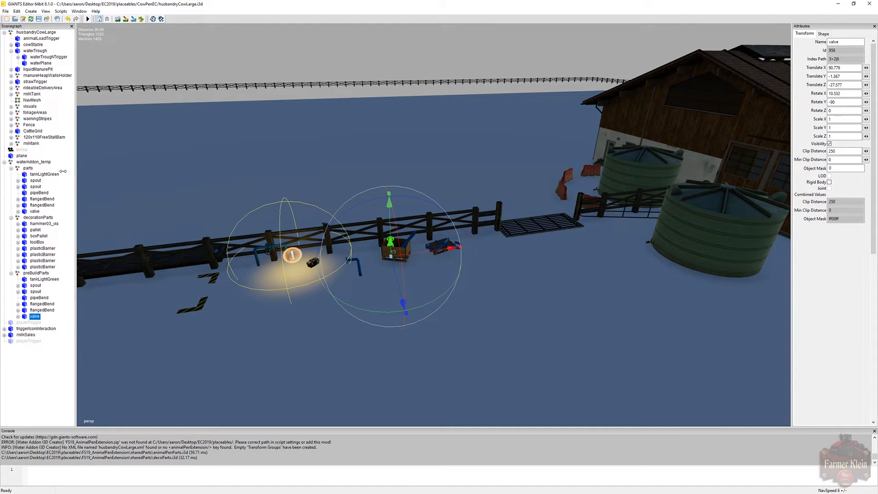
click(33, 162)
alt+drag(249, 224, 198, 221)
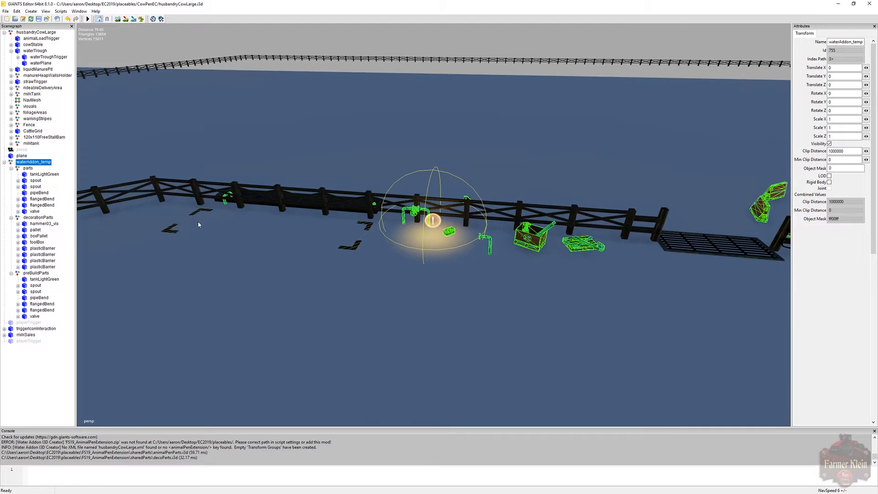
click(29, 168)
alt+drag(153, 243, 171, 243)
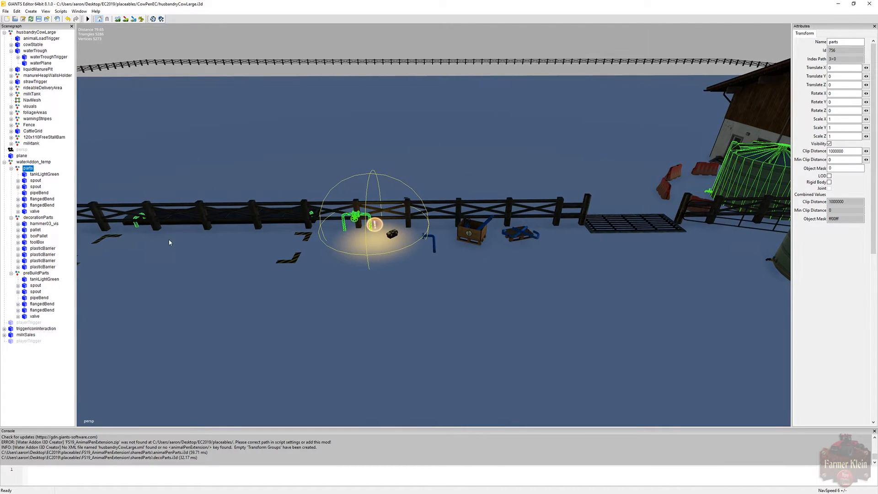
click(38, 218)
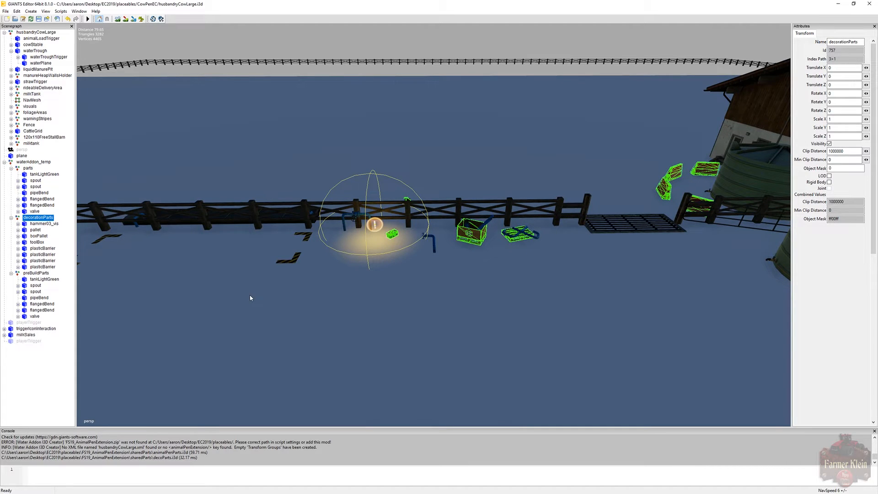
alt+drag(251, 298, 259, 297)
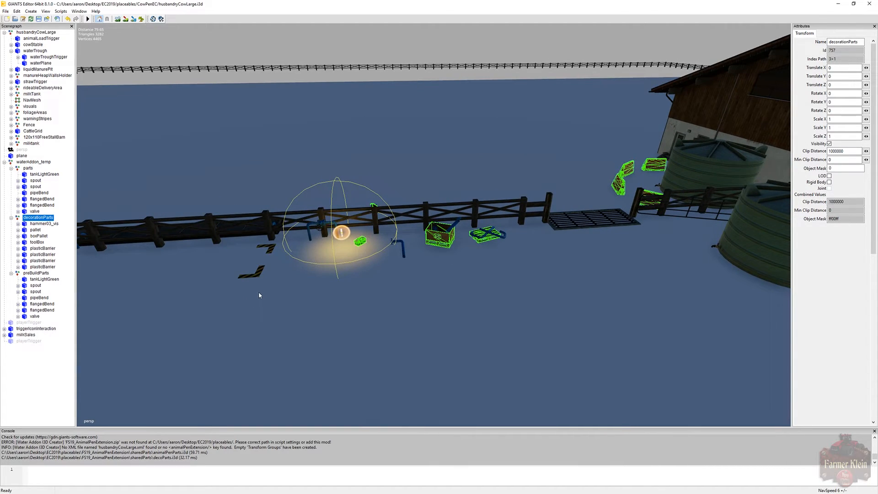
click(38, 274)
alt+drag(301, 294, 328, 296)
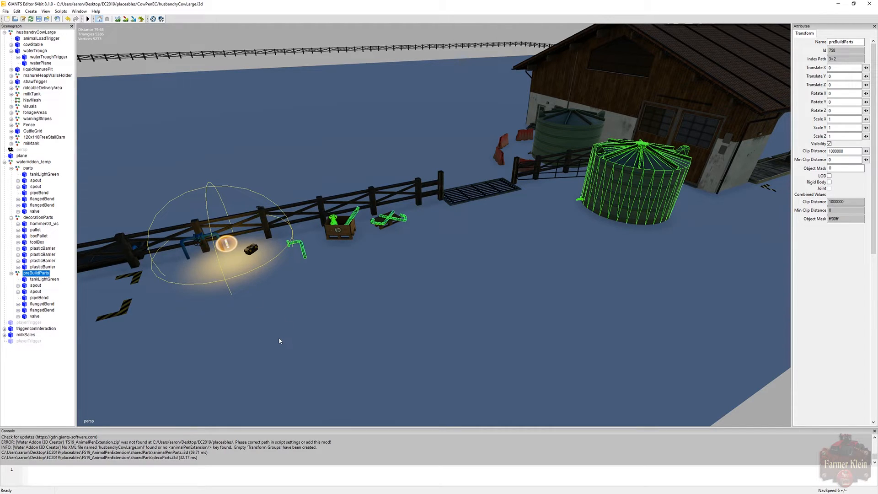
Show the water add-on's playerTrigger, move it to about Z -33.9, hide it again and save the scene.
alt+drag(182, 353, 161, 354)
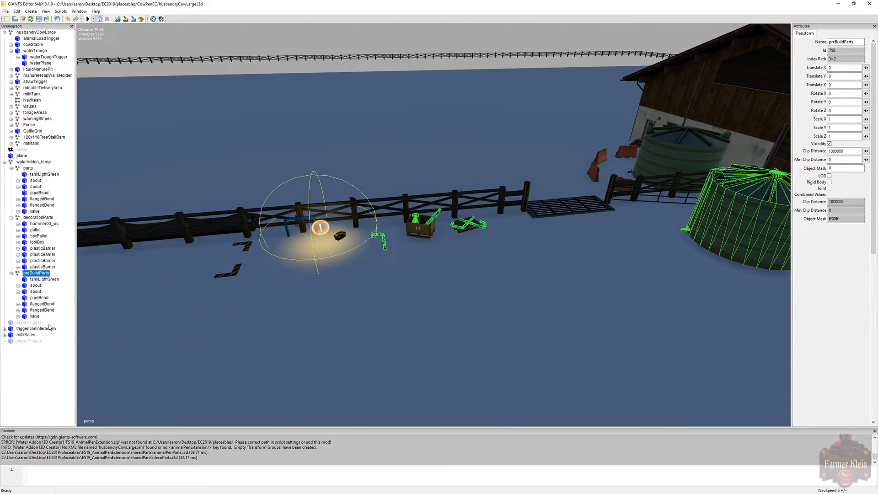
click(30, 323)
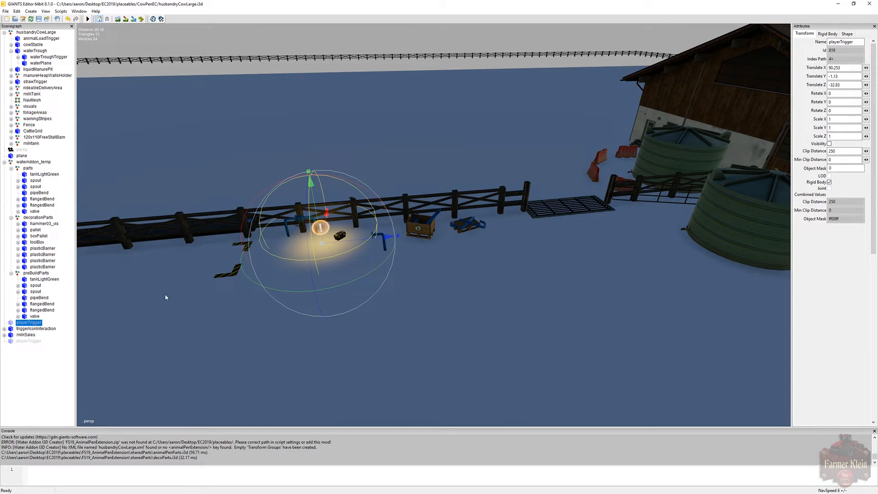
click(829, 143)
drag(360, 237, 342, 245)
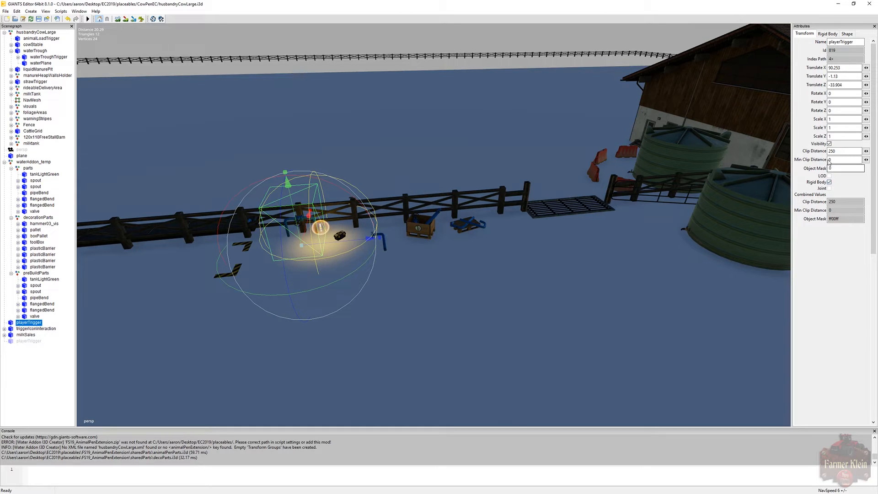
click(829, 143)
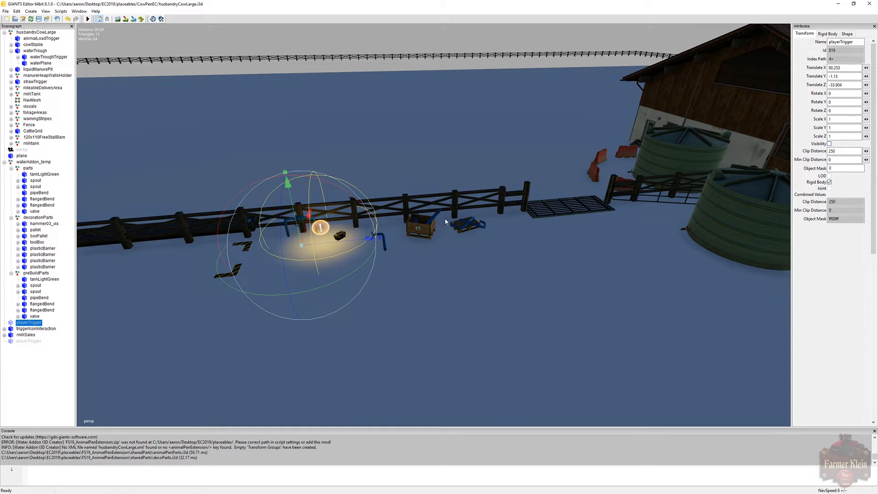
click(39, 18)
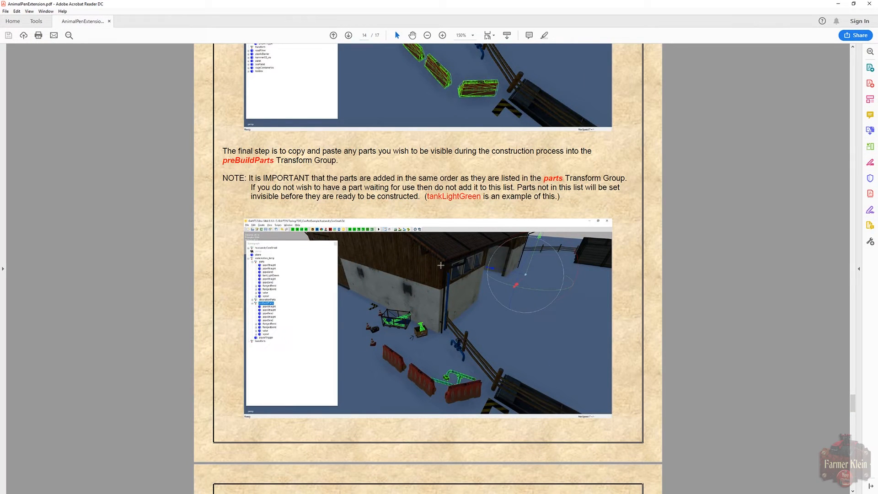
Read the Export To XML File section of the AnimalPenExtension PDF guide in Adobe Acrobat Reader and return to GIANTS Editor.
scroll(440, 266, down, 8)
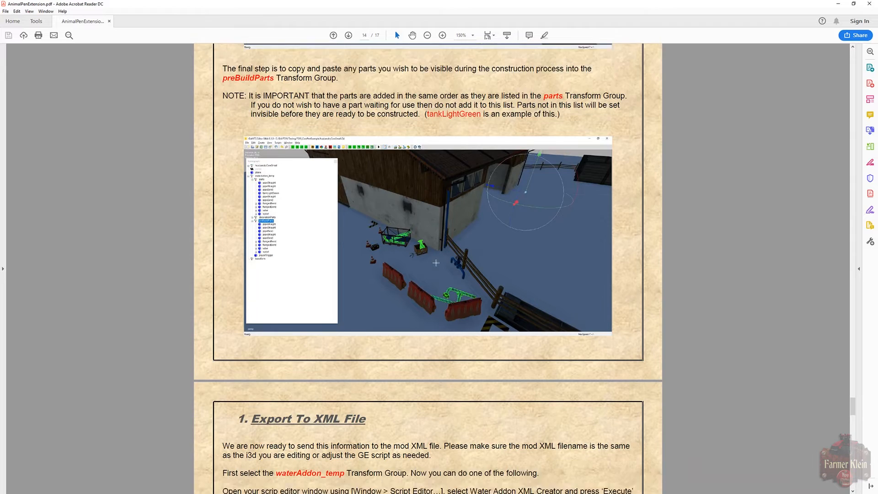
scroll(436, 263, down, 2)
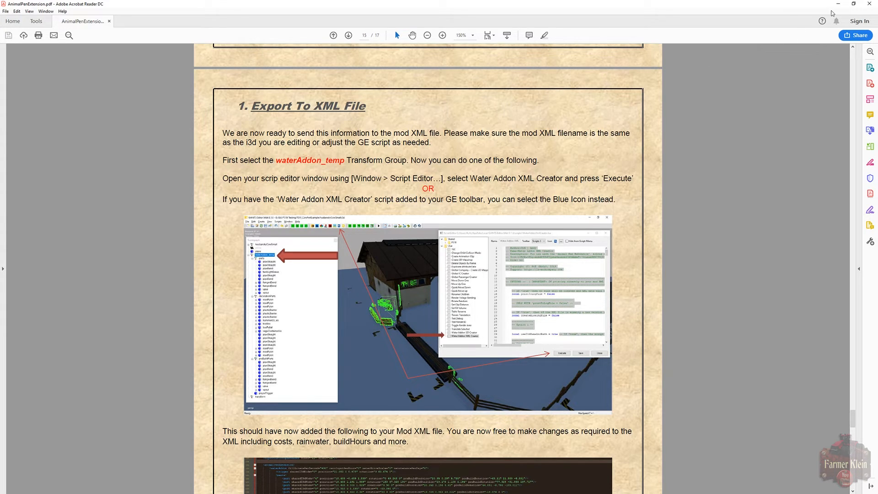
click(838, 3)
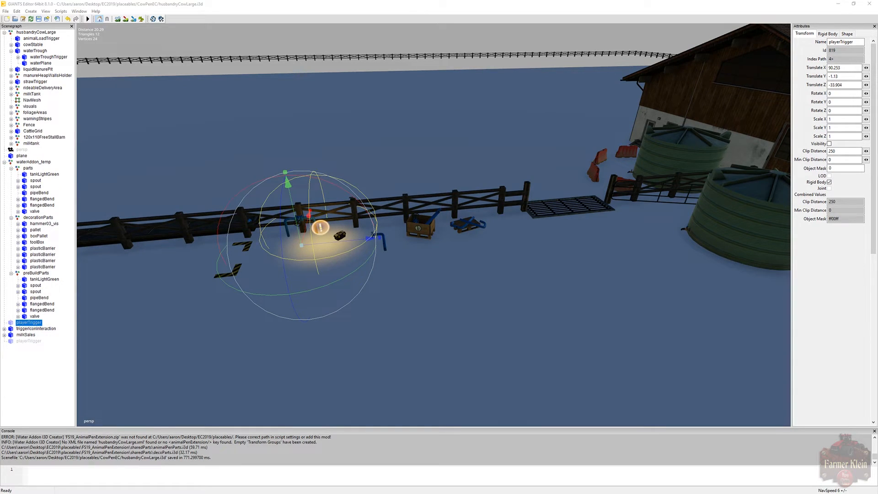
Switch to File Explorer and open husbandryCowLarge.xml from EC2019/placeables/CowPenEC in Notepad++.
key(alt+Tab)
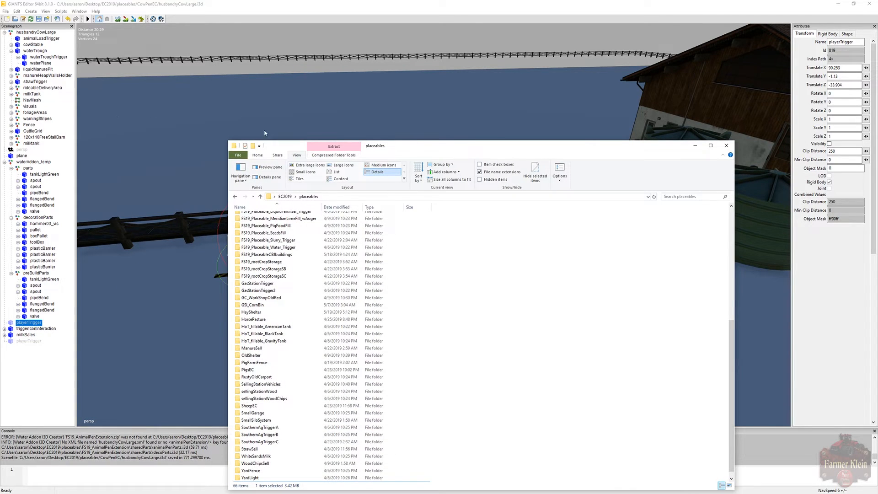
click(284, 196)
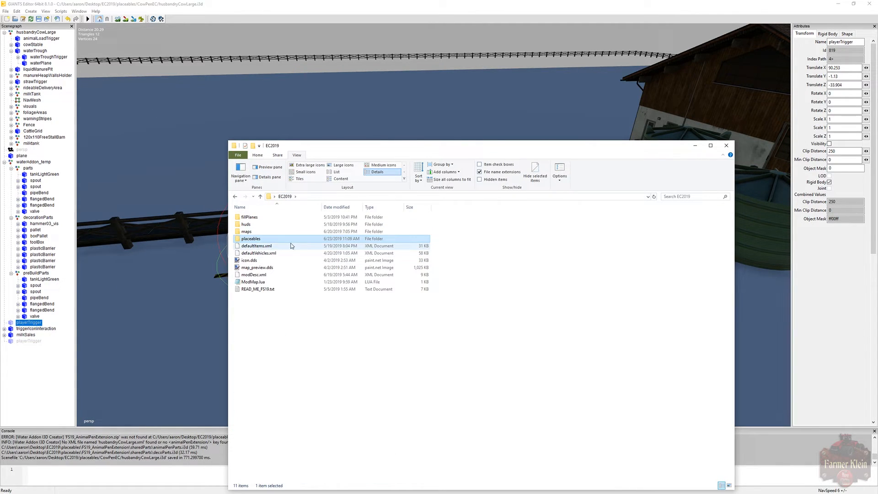
double_click(254, 239)
click(256, 240)
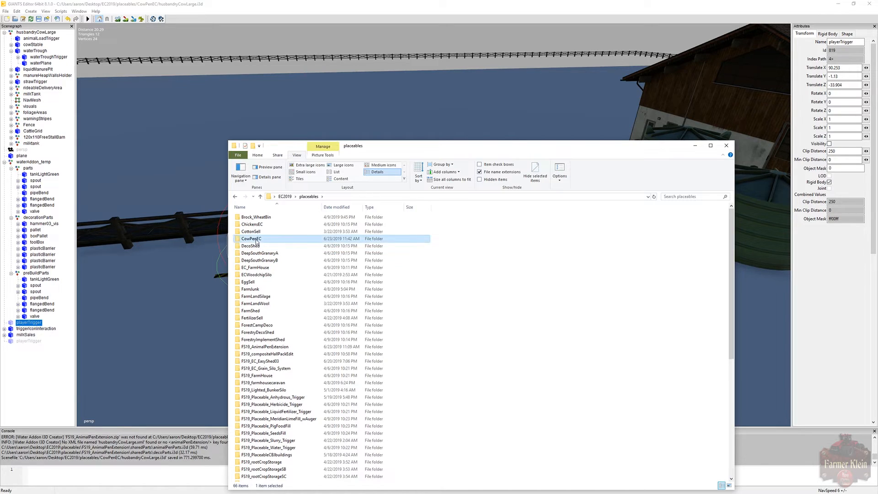
double_click(255, 239)
scroll(407, 308, down, 3)
right_click(521, 281)
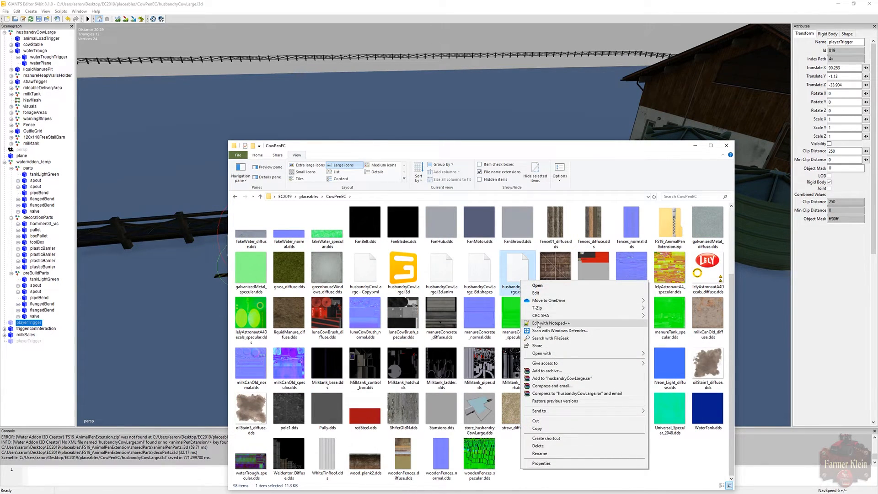
click(538, 323)
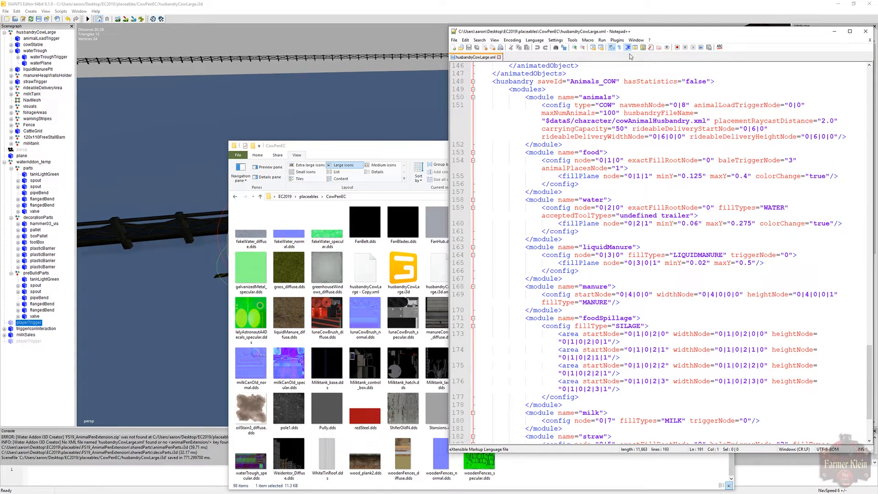
Examine the end of husbandryCowLarge.xml around the closing placeable tag and switch back to GIANTS Editor.
drag(633, 33, 475, 38)
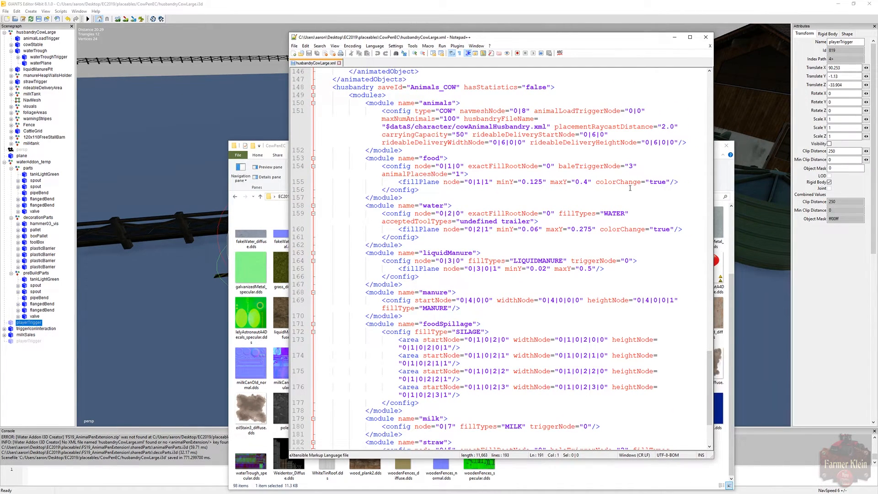
drag(710, 409, 698, 449)
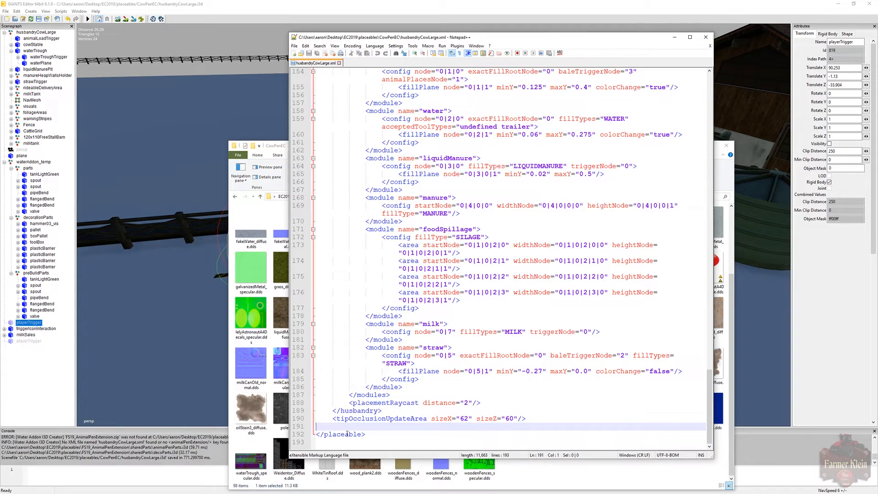
click(264, 10)
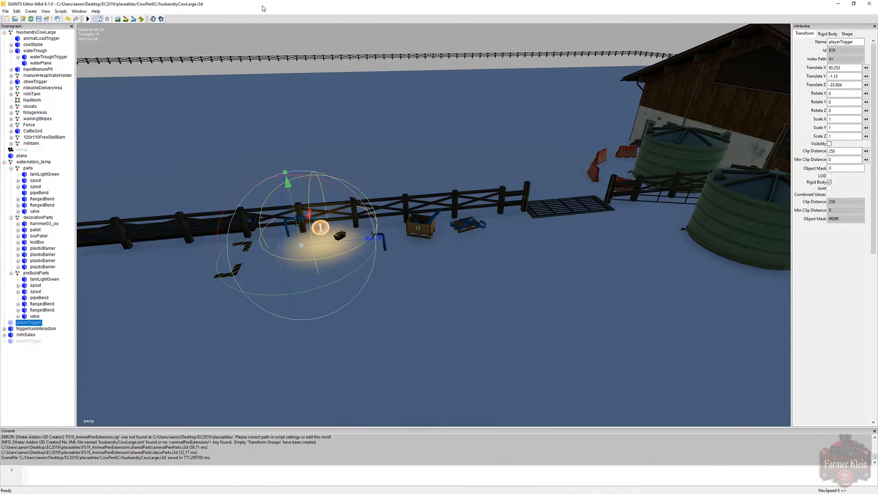
Check the FarmingSimulator2019 mods folder and the CowPenEC folder for the FS19_AnimalPenExtension archive, and return to GIANTS Editor.
click(61, 11)
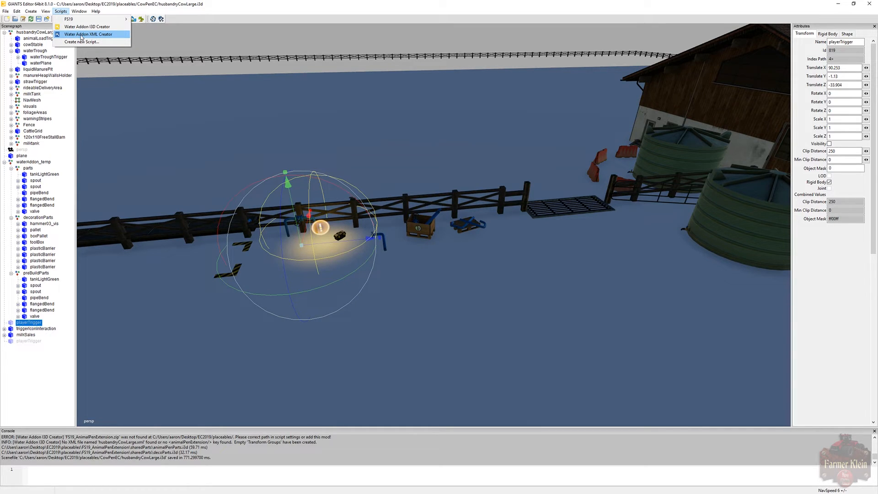
key(alt+Tab)
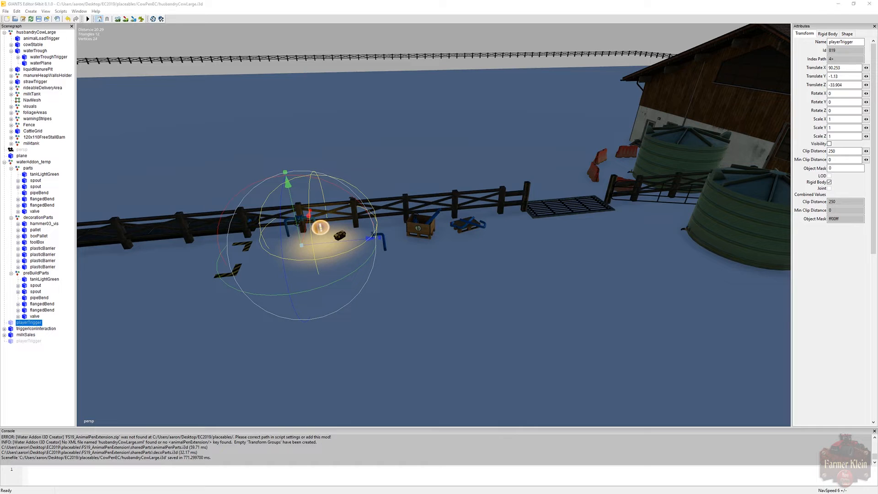
key(alt+Tab)
key(alt+Tab)
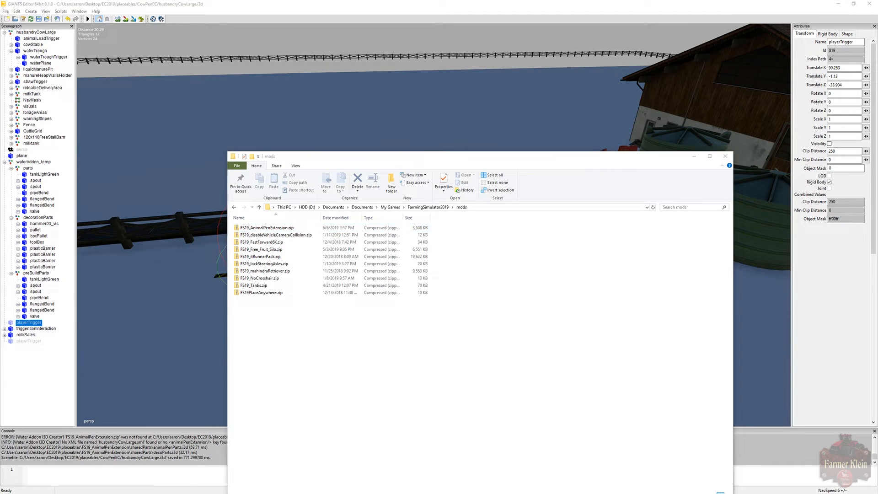
key(alt+Tab)
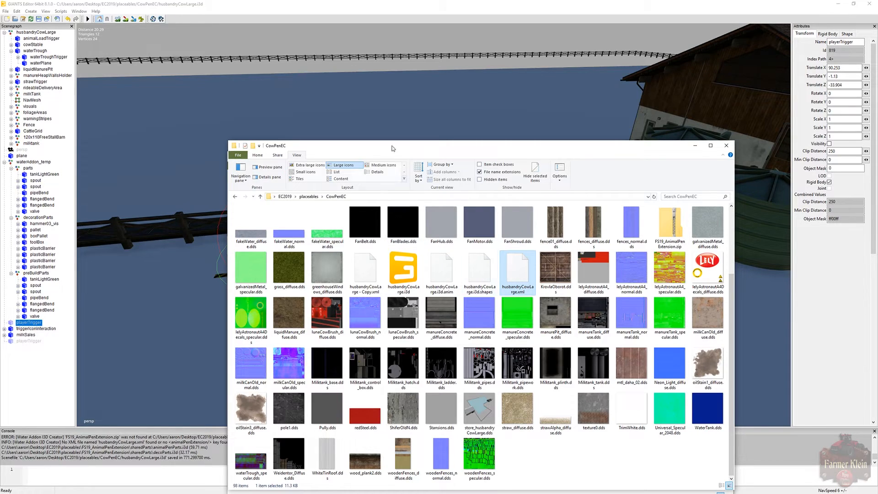
click(321, 6)
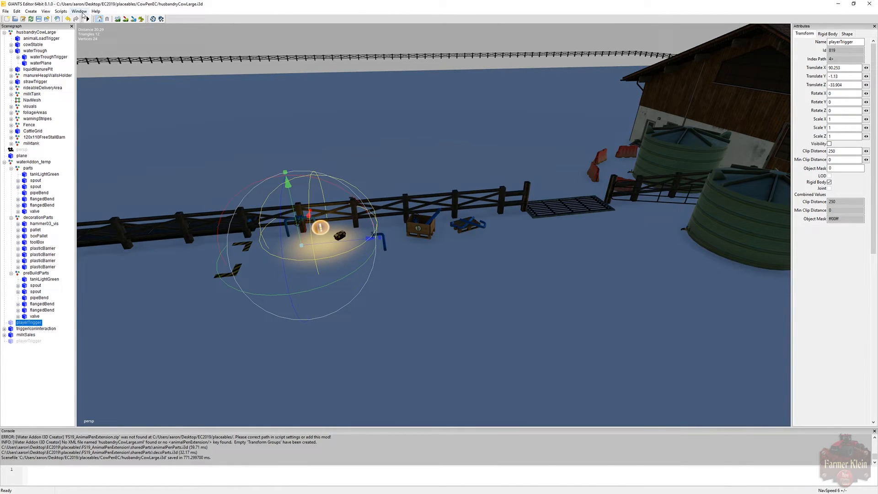
Try to run the Water Addon XML Creator script with playerTrigger selected and read its console output.
click(61, 11)
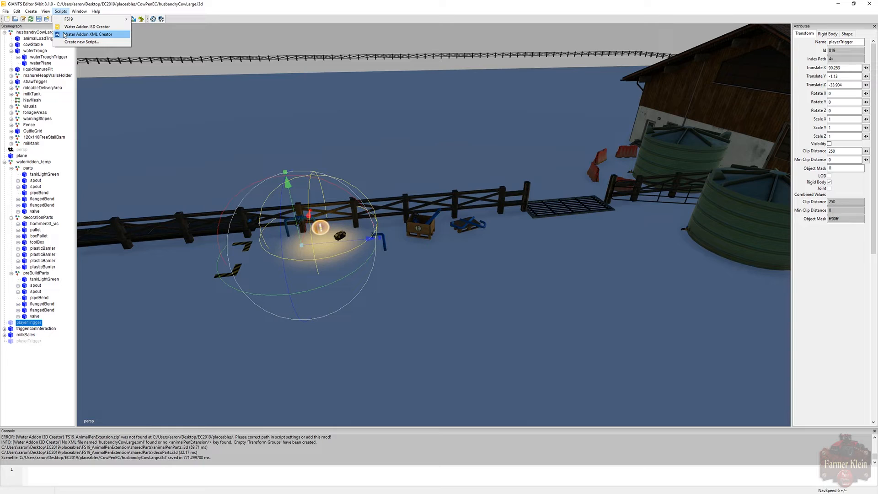
click(69, 35)
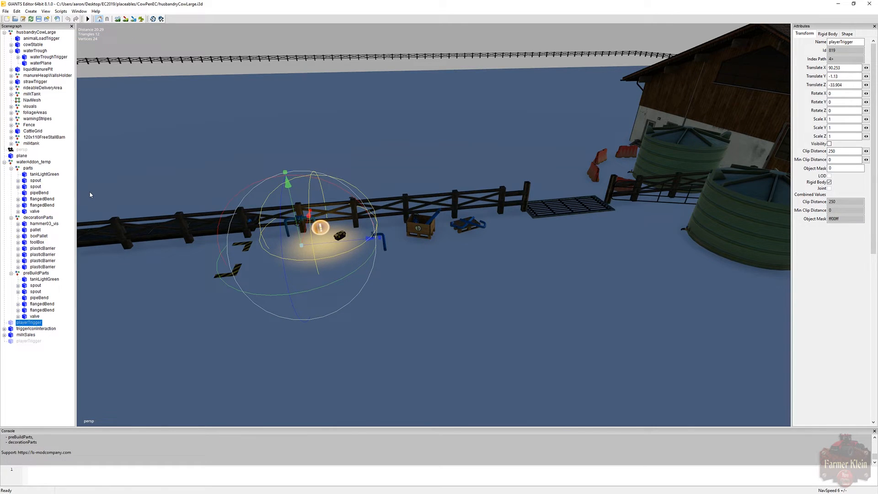
scroll(99, 456, up, 1)
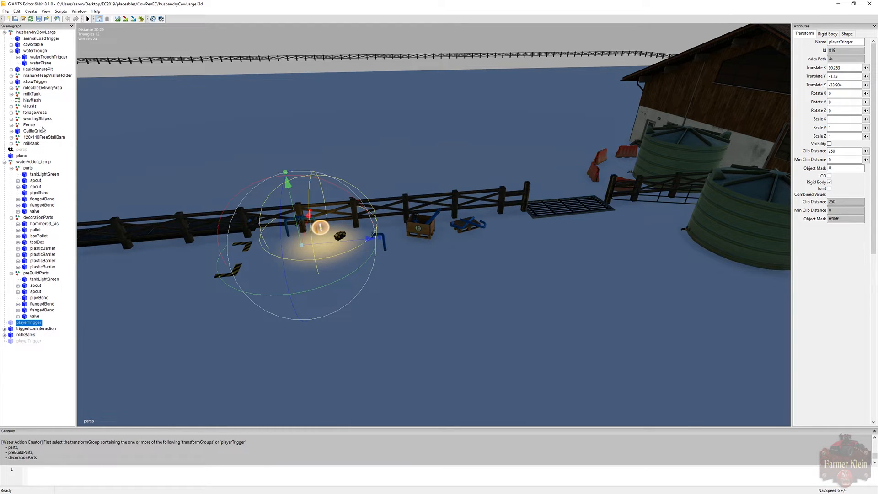
Select the waterAddon_temp group as the source for the Water Addon XML Creator script.
click(33, 163)
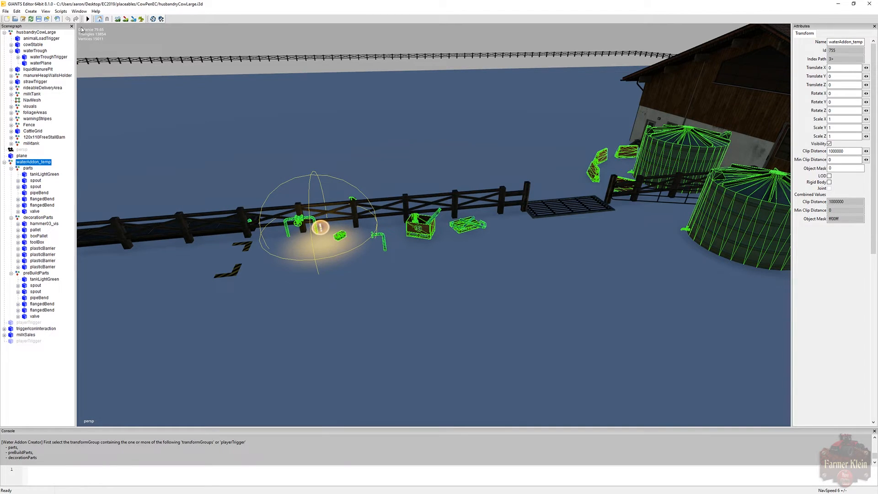
Run the Water Addon XML Creator script on waterAddon_temp, and reload the modified husbandryCowLarge.xml in Notepad++.
click(63, 11)
click(78, 34)
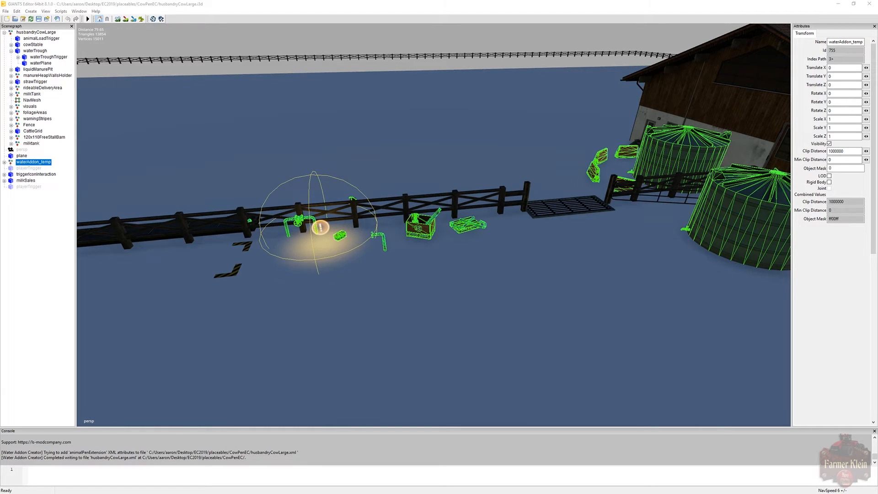
key(alt+Tab)
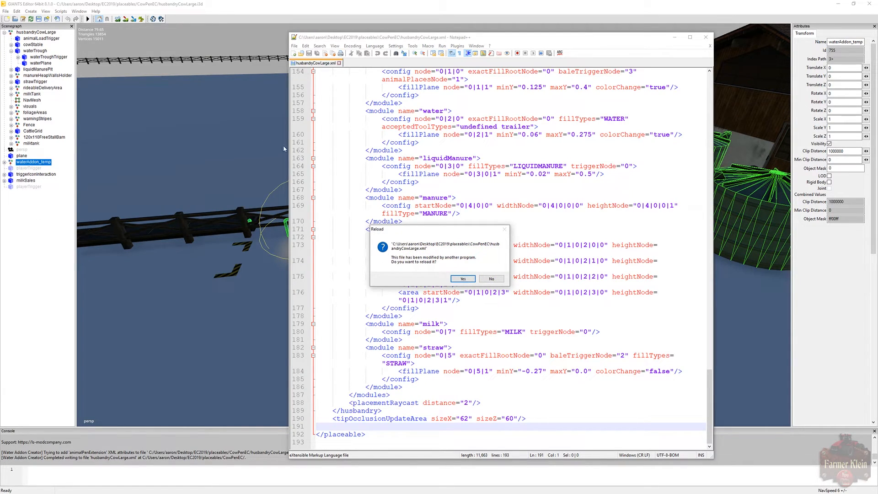
click(462, 279)
Review the generated animalPenExtension block in husbandryCowLarge.xml, including its waterAddon attributes, parts and construction entries.
scroll(494, 303, down, 12)
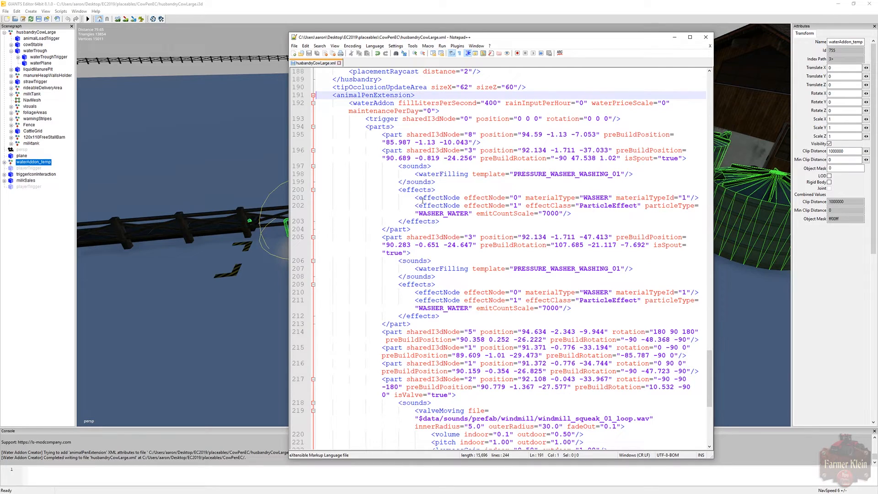
drag(327, 95, 372, 154)
scroll(372, 153, down, 10)
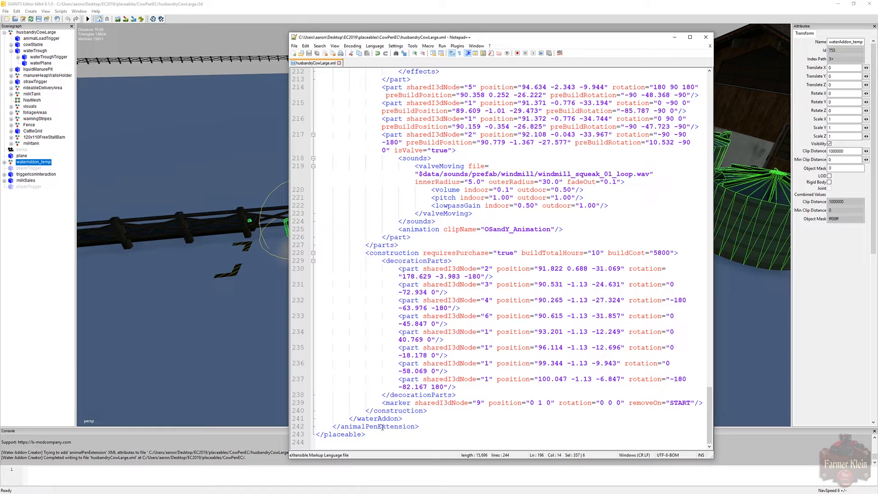
scroll(389, 344, up, 12)
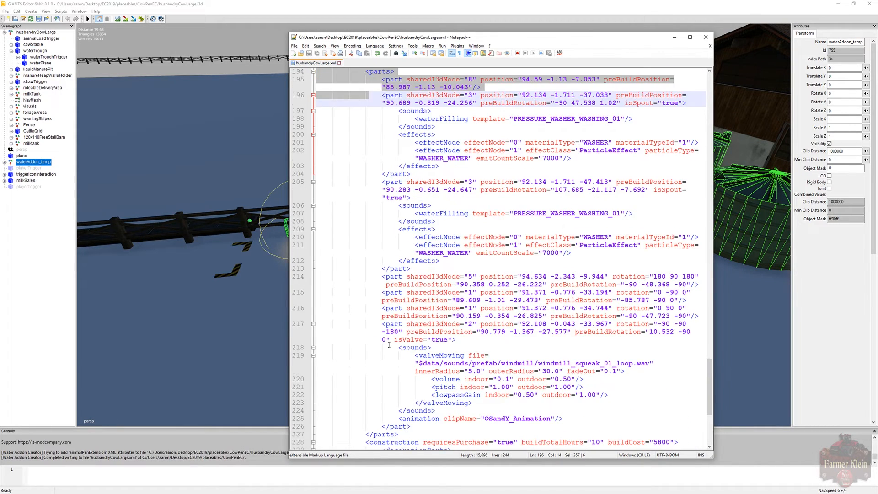
click(459, 190)
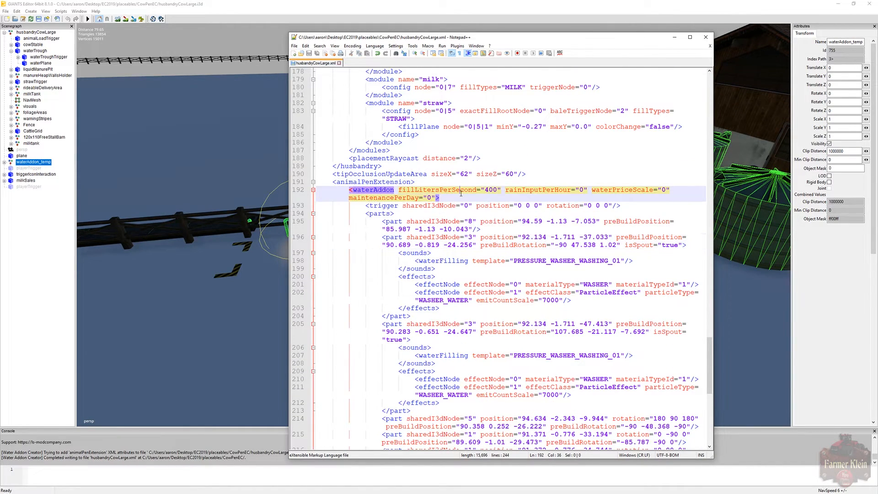
click(436, 169)
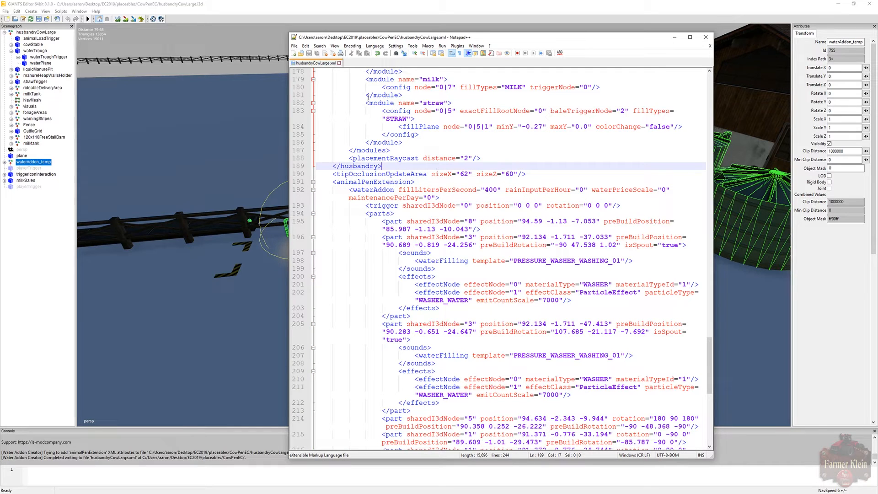
Copy the playerTrigger's translation from GIANTS Editor into the waterAddon trigger's position in the XML as 90.25344086 -1.13 -33.90441895.
drag(369, 41, 503, 58)
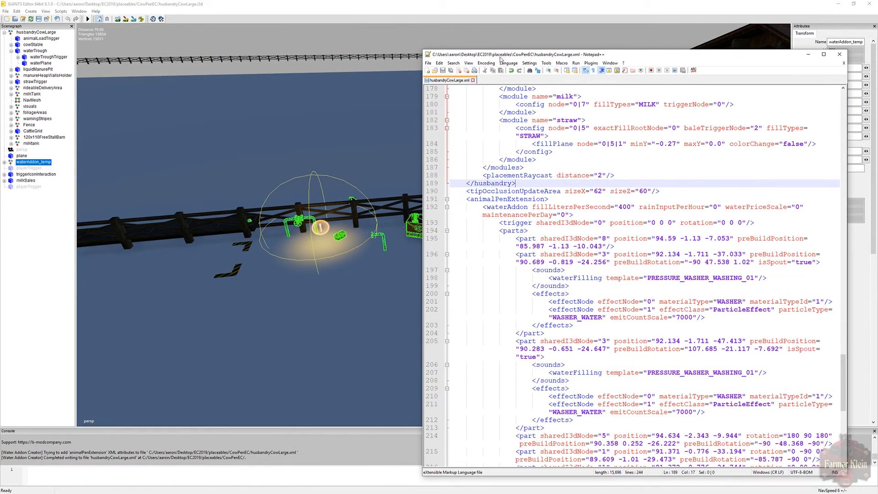
click(32, 168)
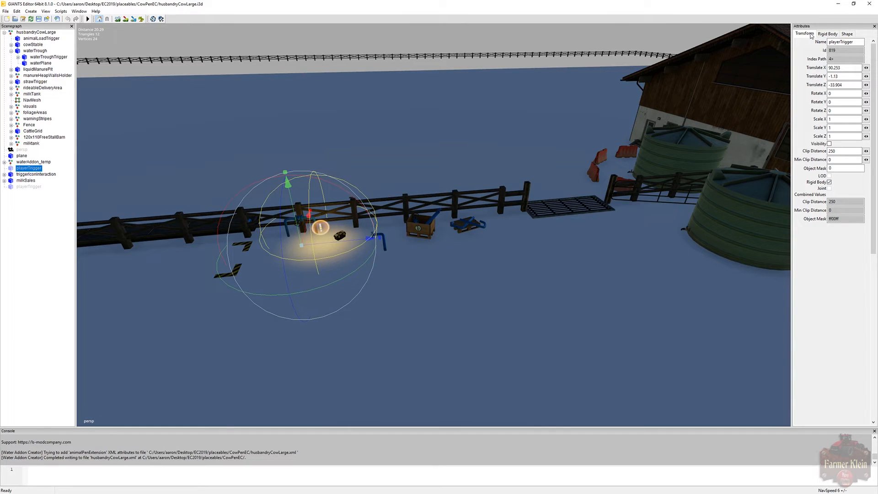
click(841, 77)
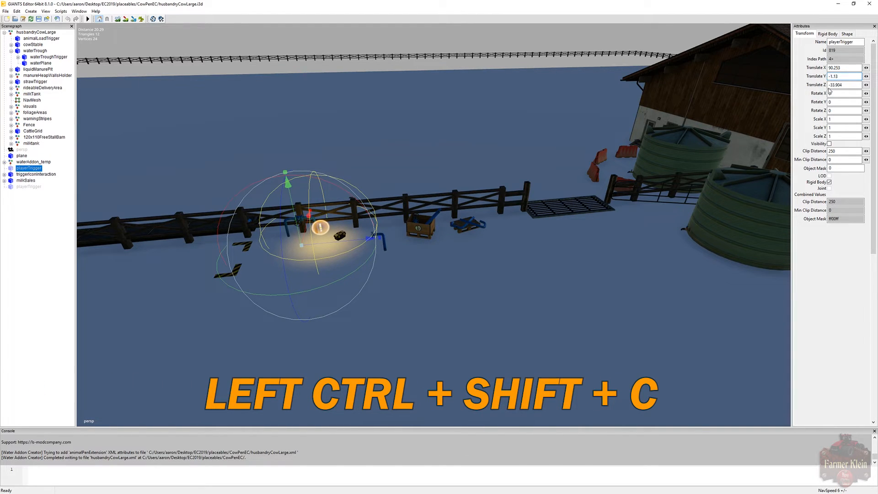
click(265, 209)
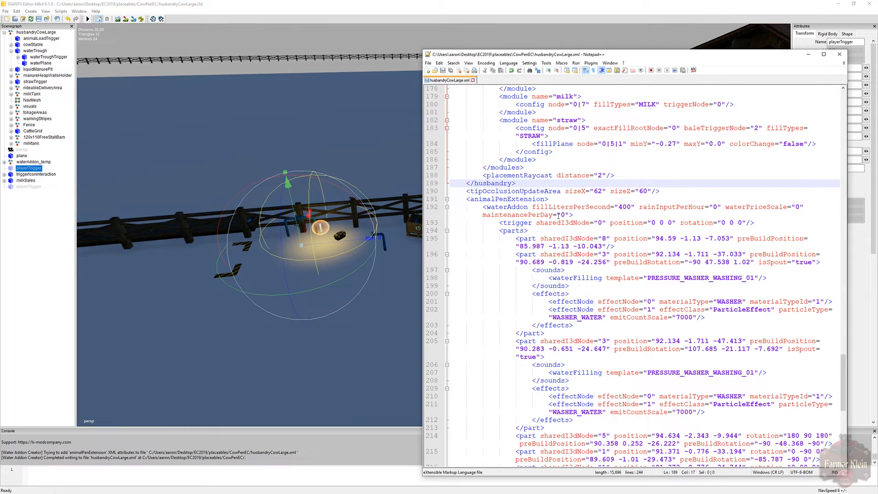
drag(652, 223, 672, 224)
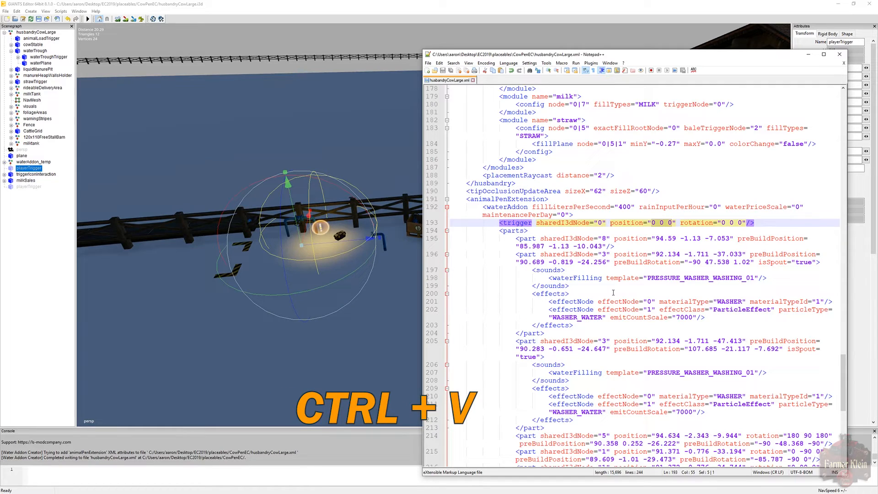
text(90.25344086 -1.13 -33.90441895)
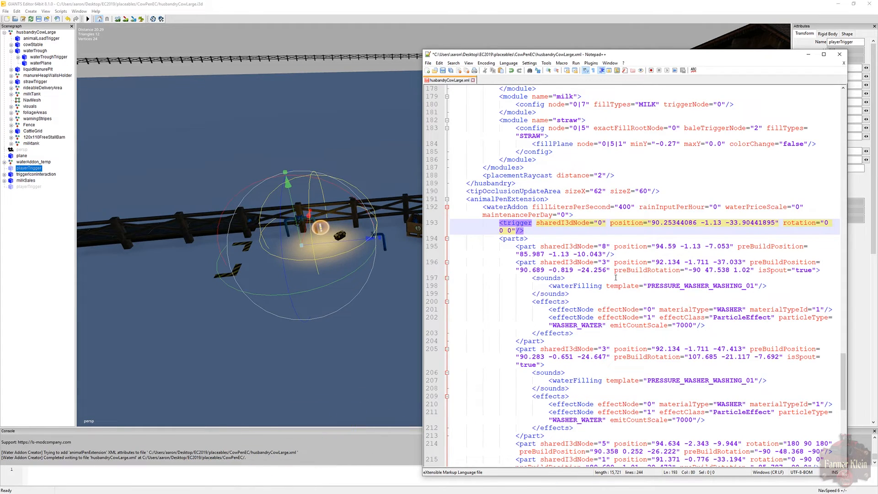
Check the rest of the waterAddon XML, and read AnimalPenExtension.pdf from Export To XML File through to the Milk Addon example.
scroll(613, 293, down, 5)
scroll(615, 277, down, 6)
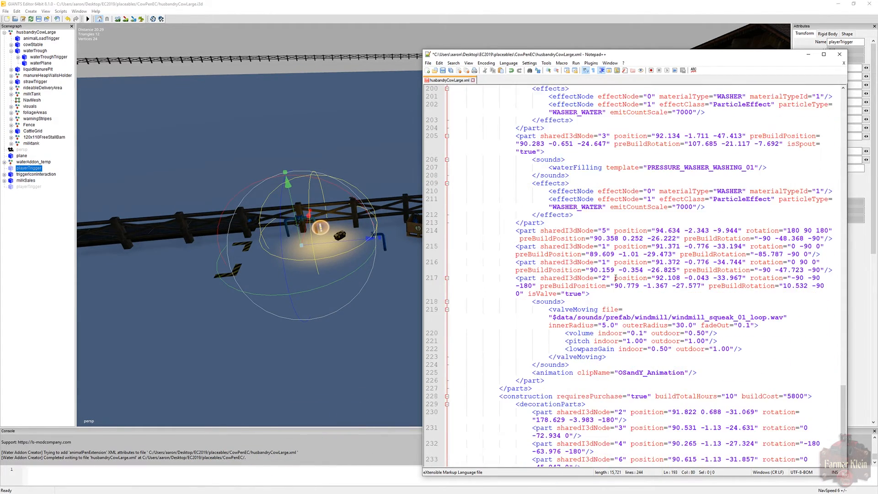
scroll(616, 277, down, 1)
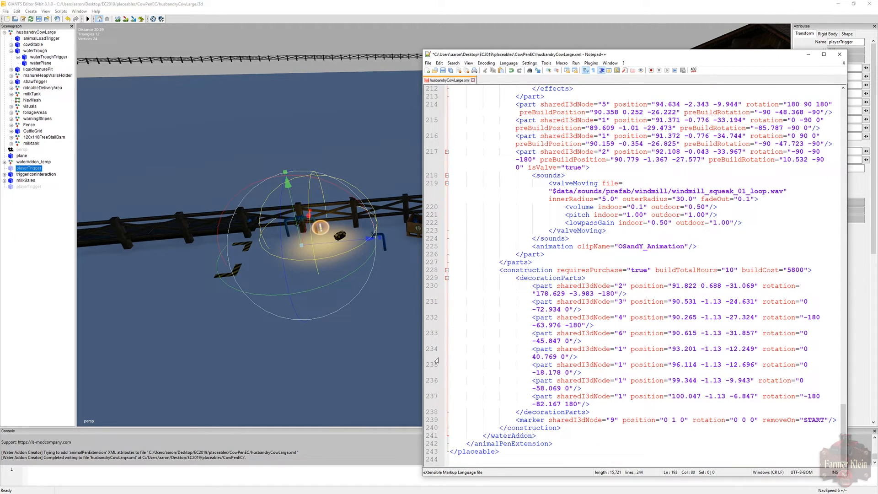
click(457, 7)
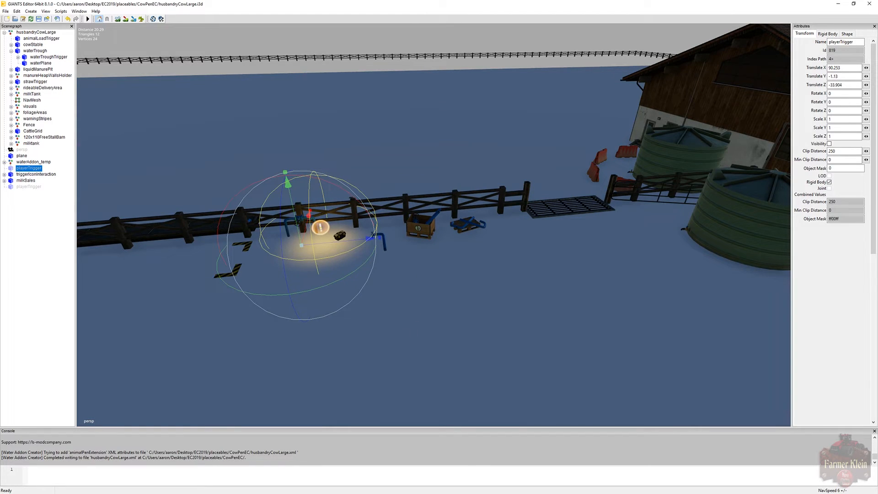
key(alt+Tab)
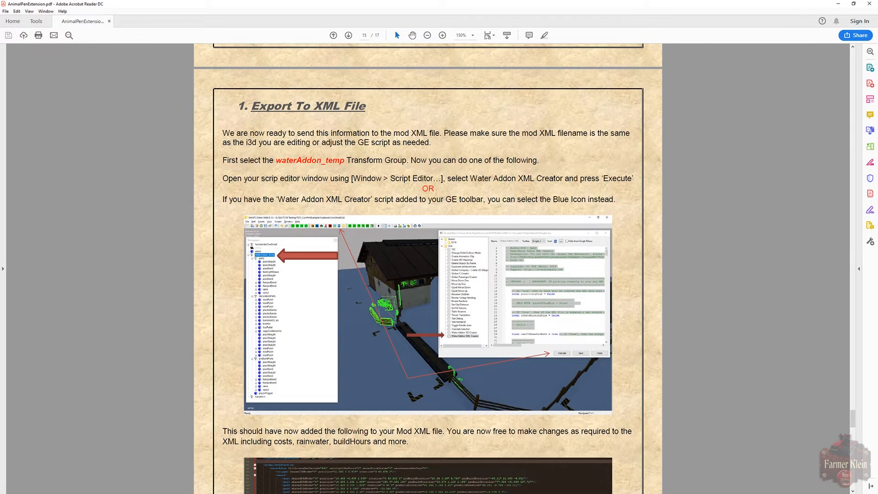
scroll(328, 294, down, 3)
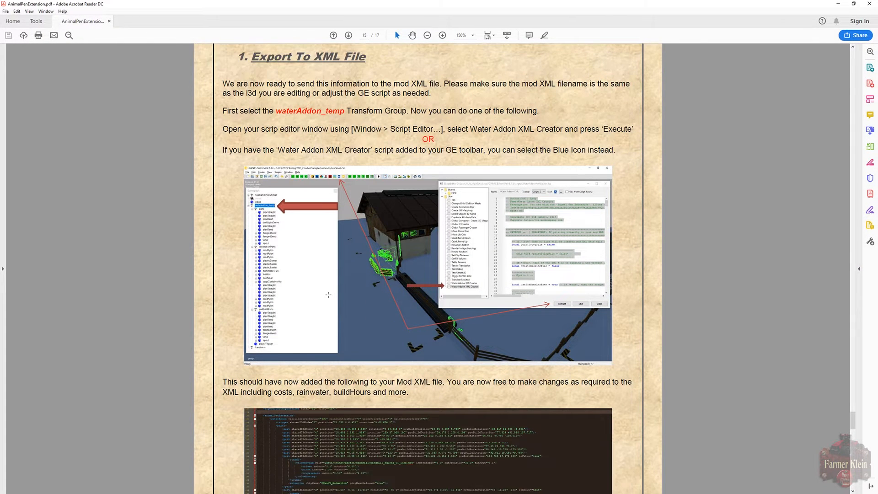
scroll(329, 295, down, 4)
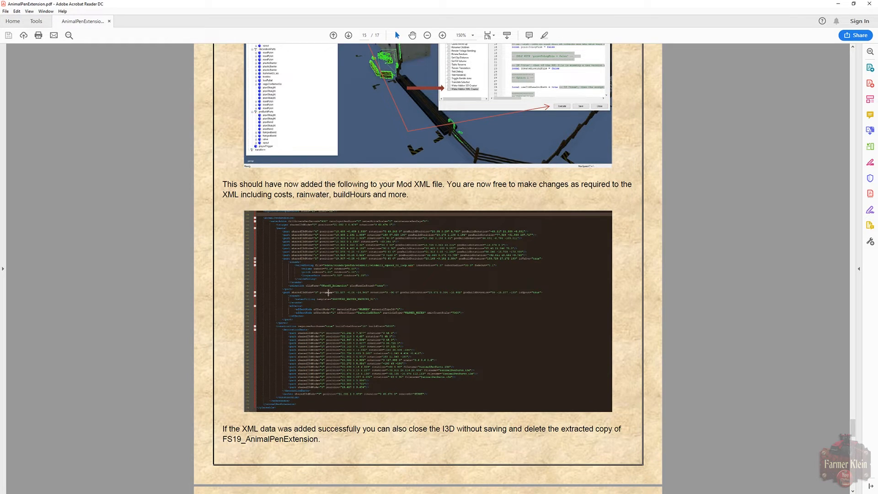
scroll(328, 289, down, 3)
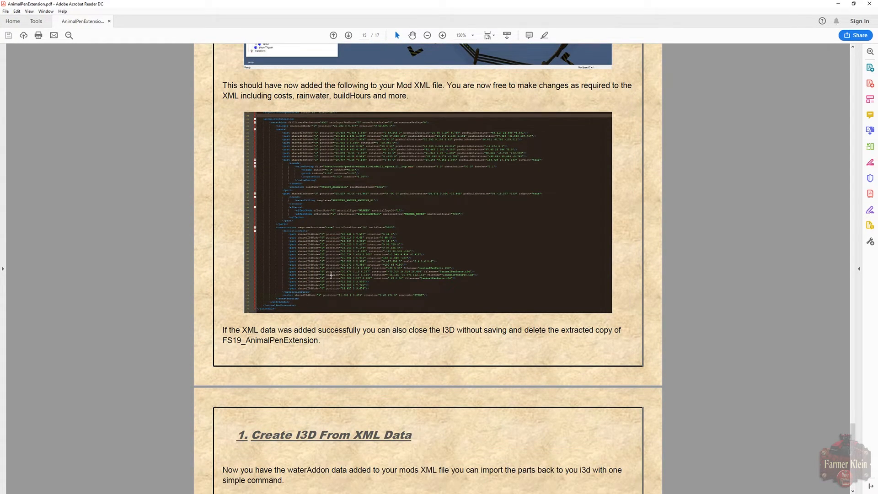
scroll(331, 276, down, 3)
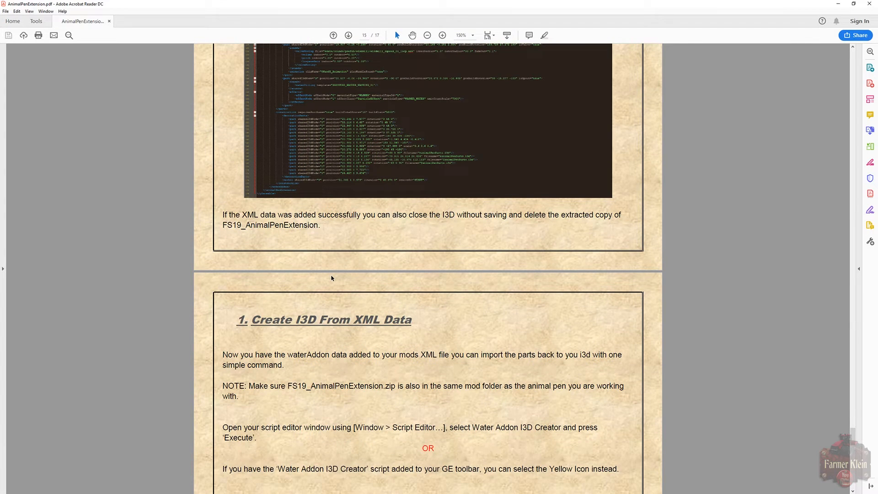
scroll(332, 278, down, 3)
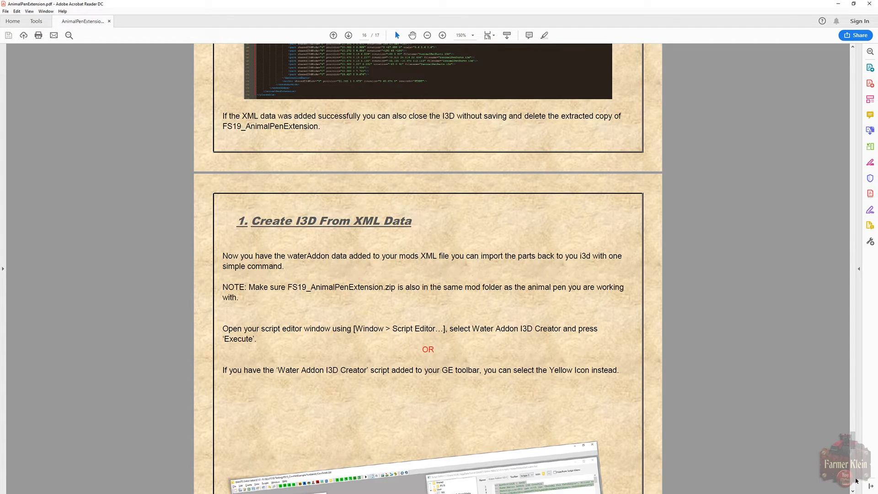
drag(853, 448, 815, 135)
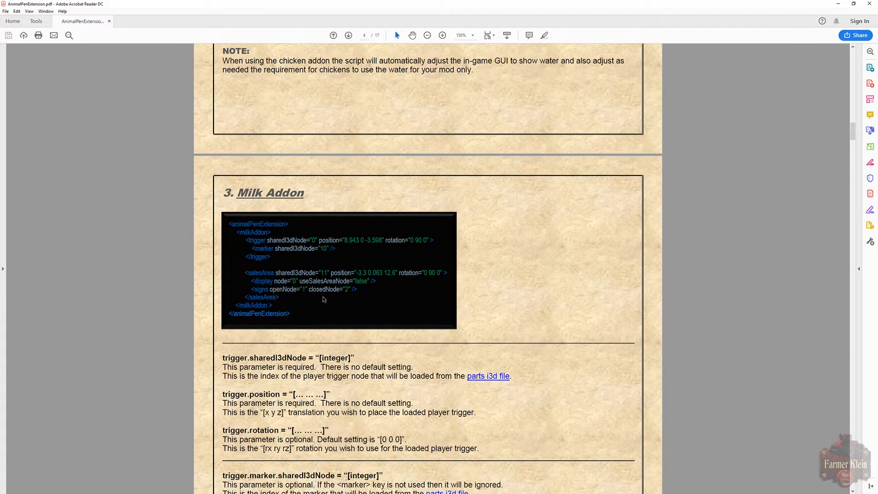
Insert the PDF's Milk Addon example code on a new line after the closing waterAddon tag in husbandryCowLarge.xml.
key(alt+Tab)
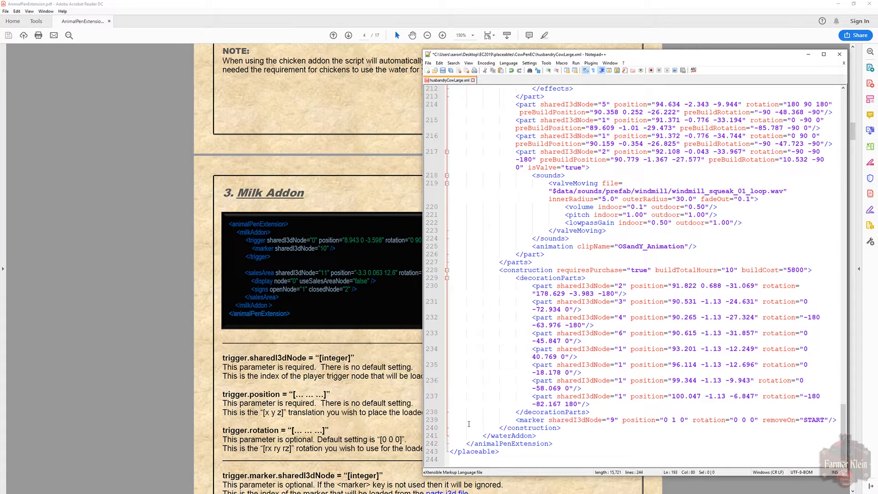
click(537, 436)
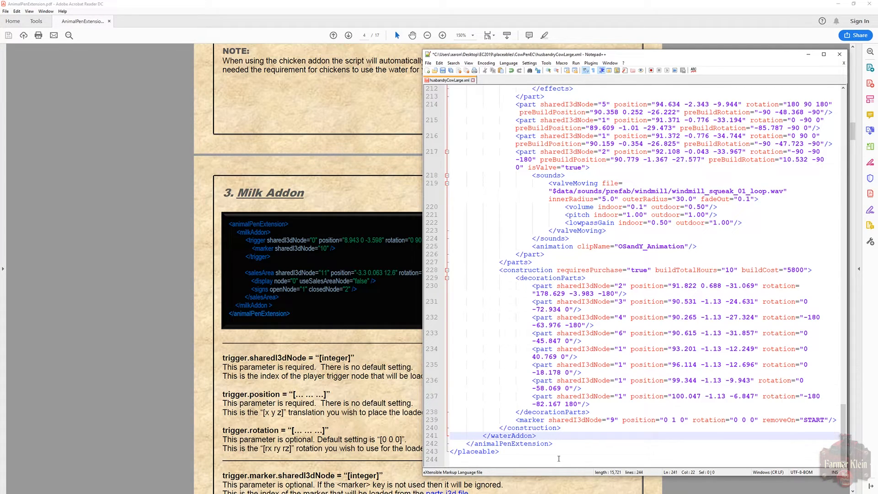
key(Return)
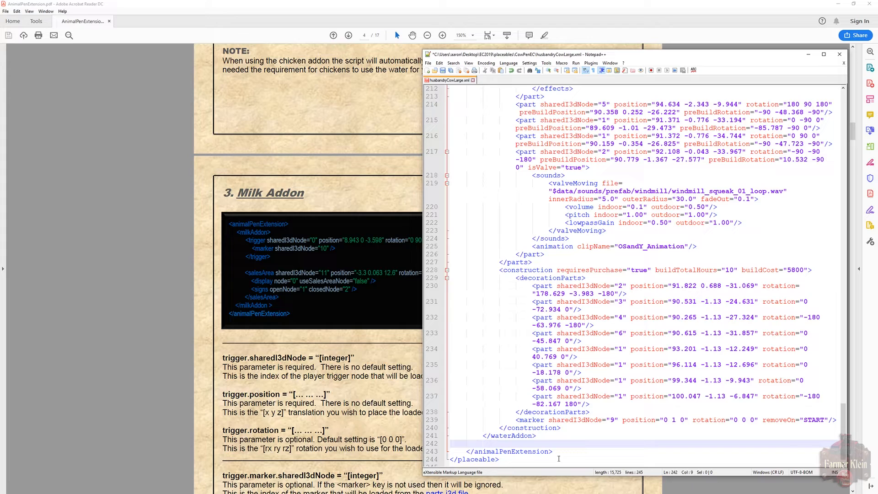
text(<animalPenExtension> <milkAddon> <trigger sharedI3dNode="0" position="8.943 0 -3.598" rotation="0 90 0" > <marker sharedI3dNode="10" /> </trigger> <salesArea sharedI3dNode="11" position="-3.3 0.063 12.6" rotation="0 90 0" > <display node="0" useSalesAreaNode="false" /> <signs openNode="1" closedNode="2" /> </salesArea> </milkAddon >)
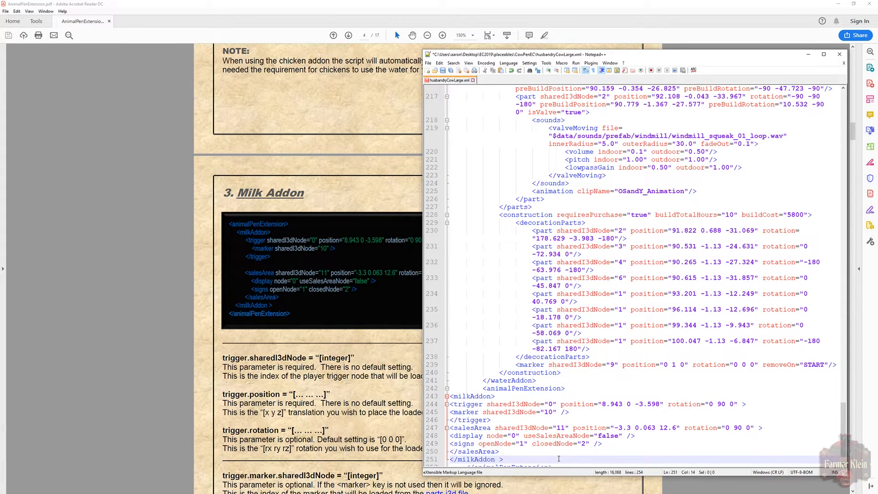
scroll(559, 459, down, 1)
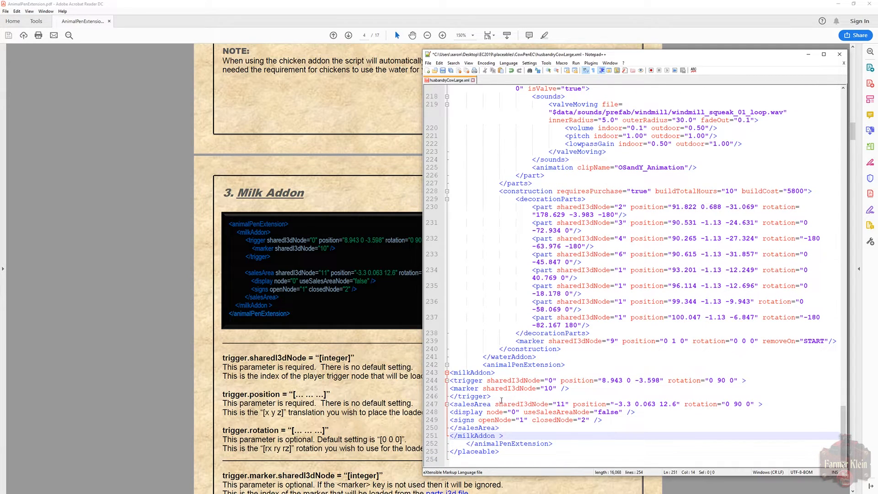
Delete the duplicate opening animalPenExtension tag and its leftover empty line above the milkAddon block.
mouse_move(481, 365)
mouse_down()
mouse_move(566, 364)
mouse_move(484, 365)
mouse_up()
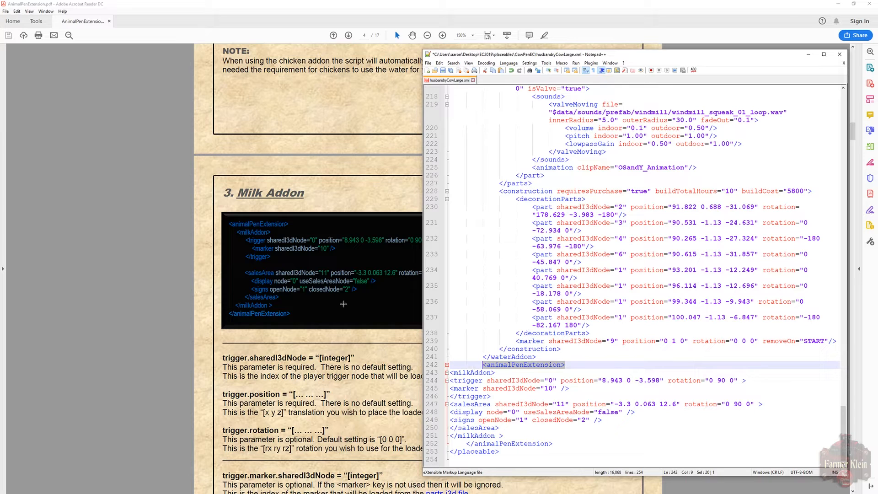
scroll(497, 388, up, 12)
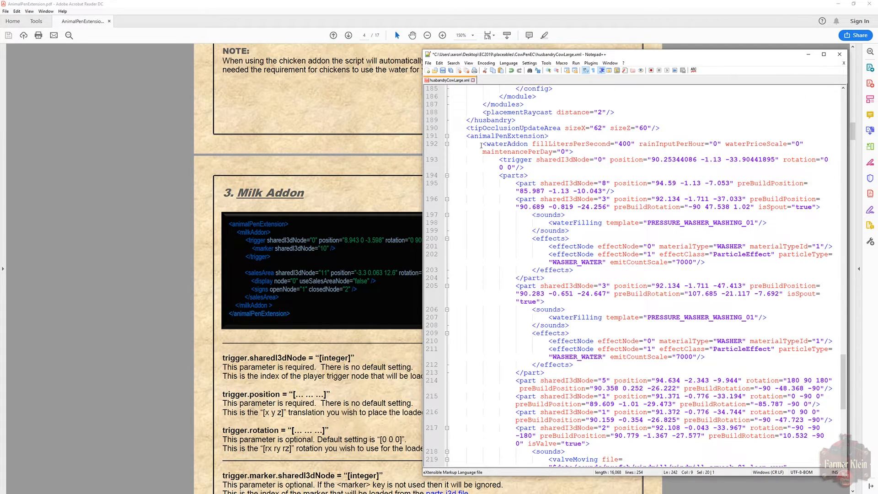
scroll(497, 277, down, 12)
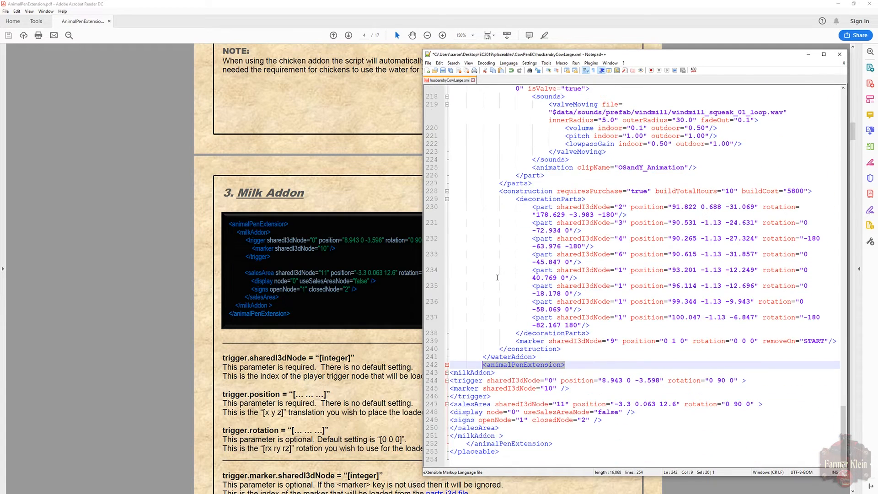
click(577, 365)
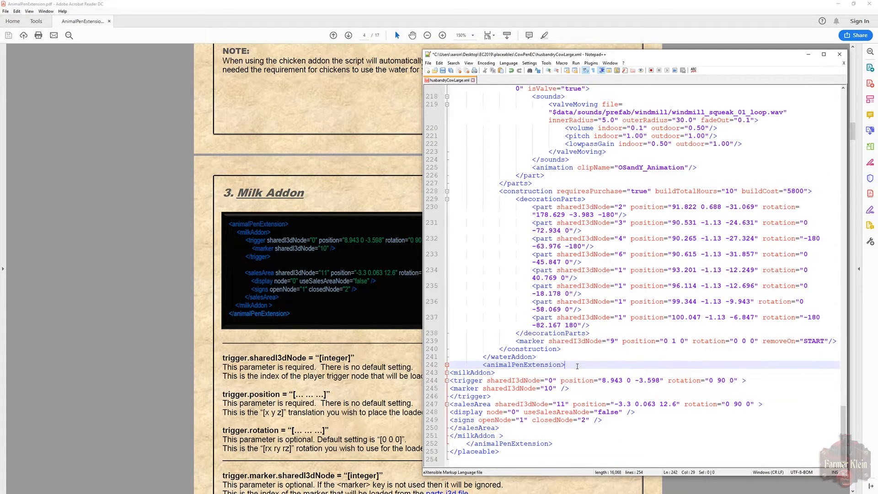
key(shift+Home)
key(BackSpace)
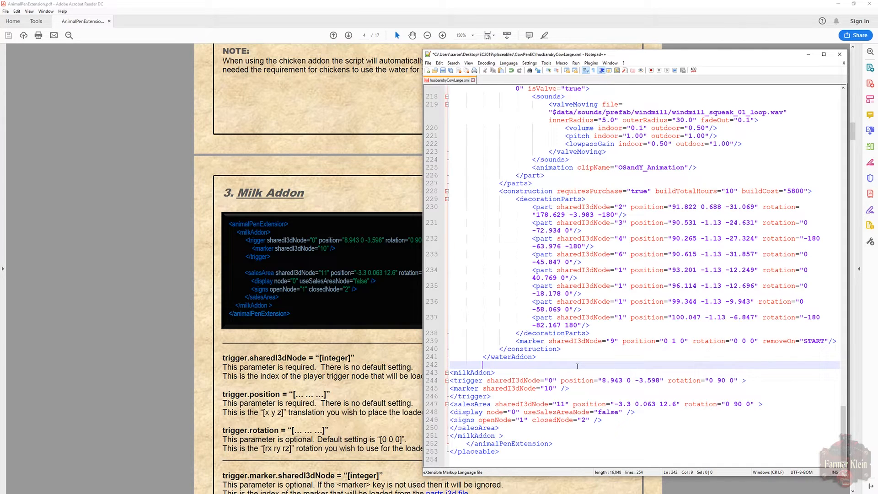
key(BackSpace)
key(BackSpace)
Indent the opening milkAddon tag two levels and its opening trigger line three levels.
key(Down)
key(Home)
key(Tab)
key(Tab)
key(Down)
key(Home)
key(Tab)
key(Tab)
key(Tab)
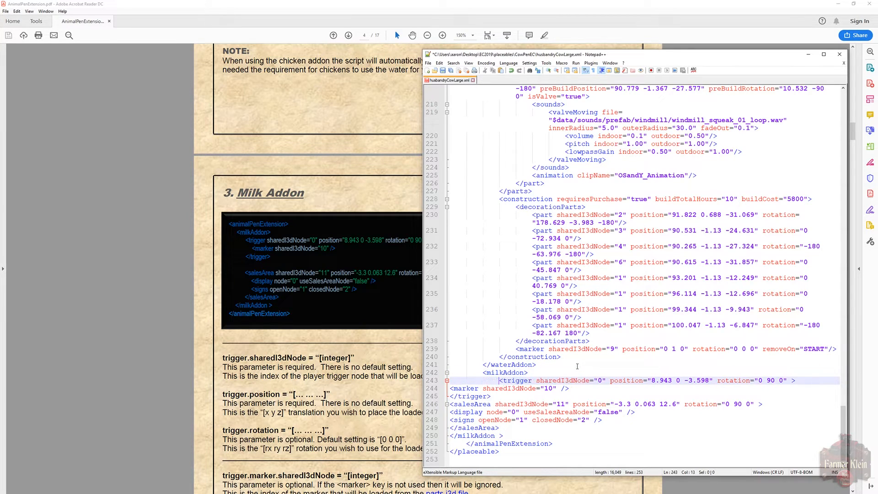
Indent the milkAddon's marker line and closing trigger tag three levels.
key(Down)
key(Home)
key(Tab)
key(Tab)
key(Tab)
key(Down)
key(Home)
key(Tab)
key(Tab)
key(Tab)
Indent the milkAddon's opening salesArea line three levels.
key(Down)
key(Home)
key(Tab)
key(Tab)
key(Tab)
Indent the display and signs lines inside the salesArea block four levels each.
key(Down)
key(Home)
key(Tab)
key(Tab)
key(Tab)
key(Tab)
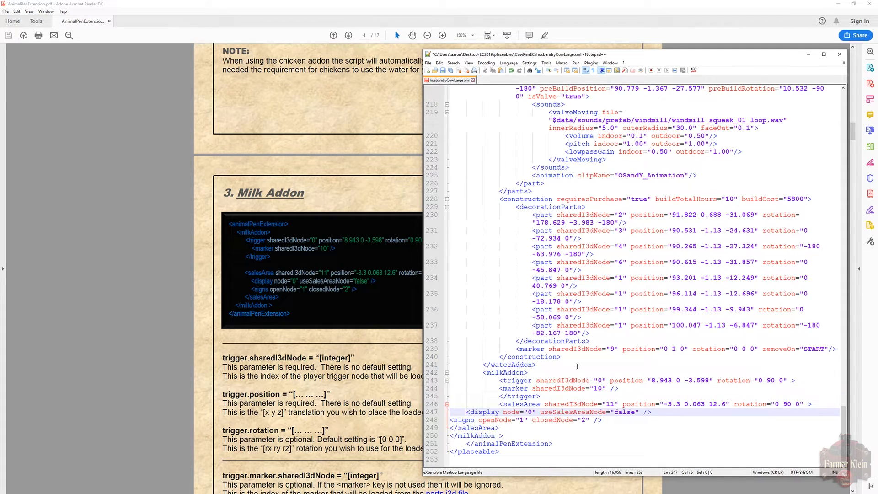
key(Down)
key(Home)
key(Tab)
key(Tab)
key(Tab)
key(Tab)
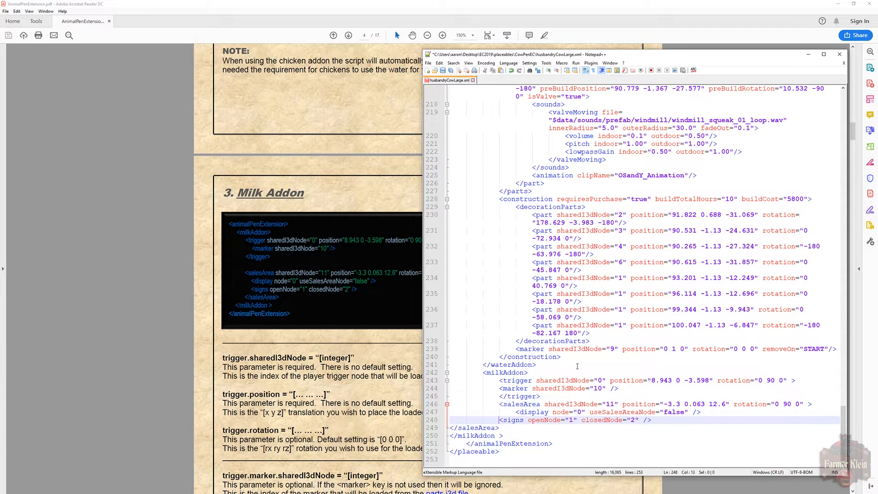
Indent the closing salesArea tag three levels and the closing milkAddon tag two levels.
key(Down)
key(Home)
key(Tab)
key(Tab)
key(Tab)
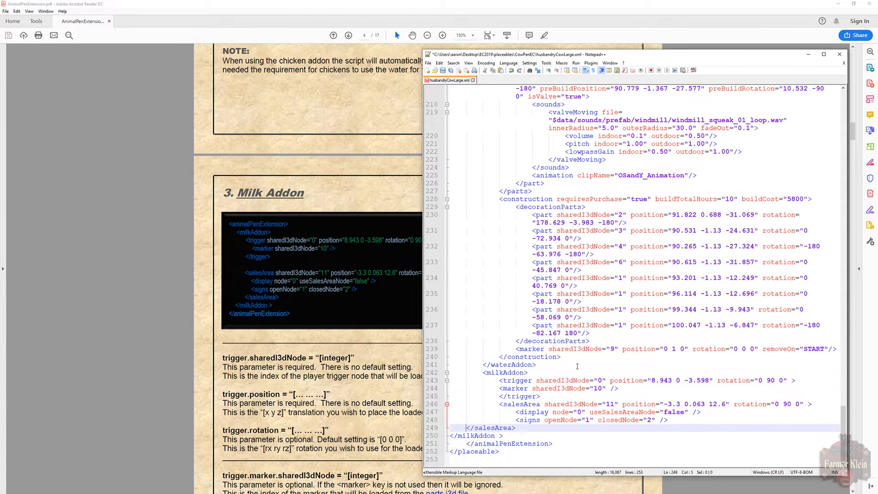
key(Down)
key(Home)
key(Tab)
key(Tab)
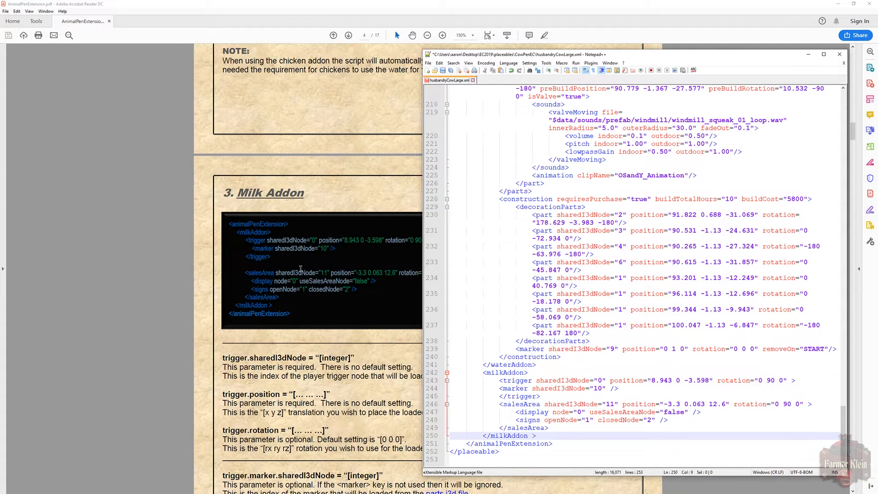
Switch to the AnimalPenExtension PDF and read the Milk Addon's trigger sharedI3dNode and trigger position parameter descriptions.
click(206, 367)
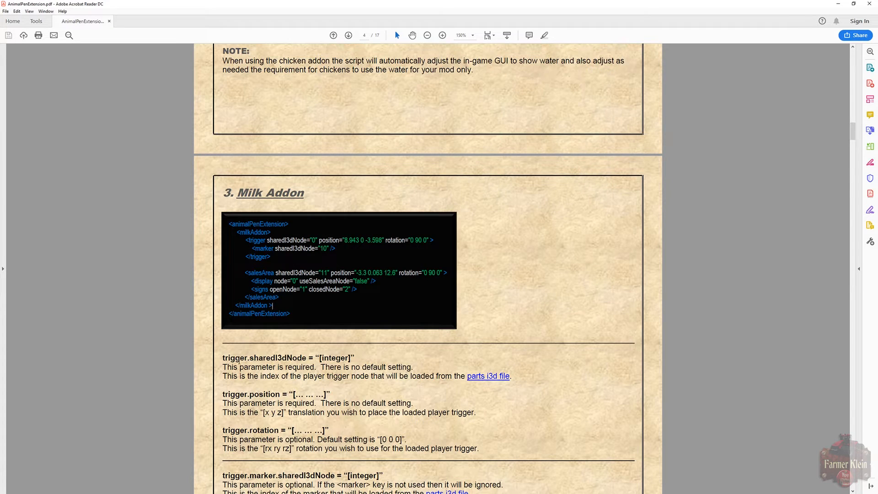
drag(224, 376, 379, 378)
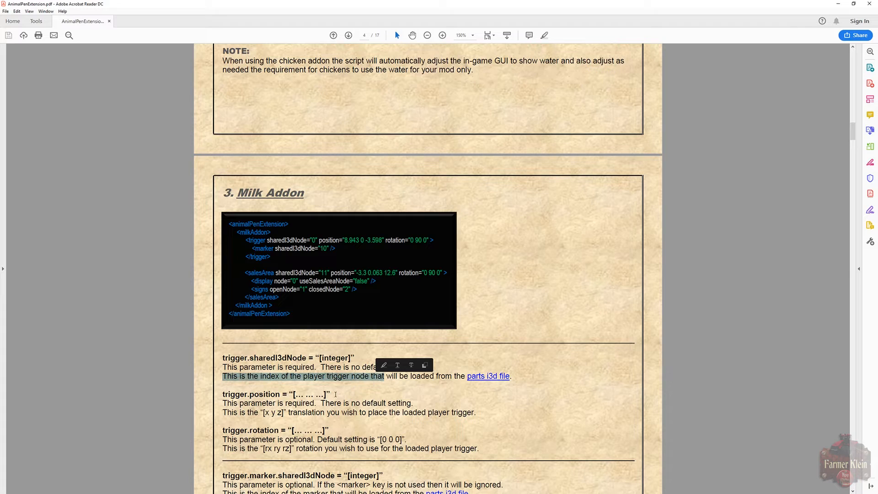
click(325, 401)
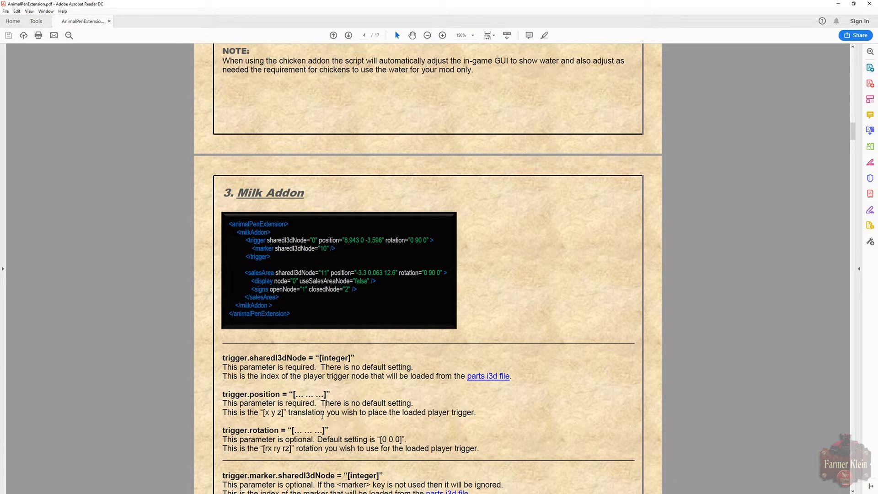
scroll(322, 415, down, 1)
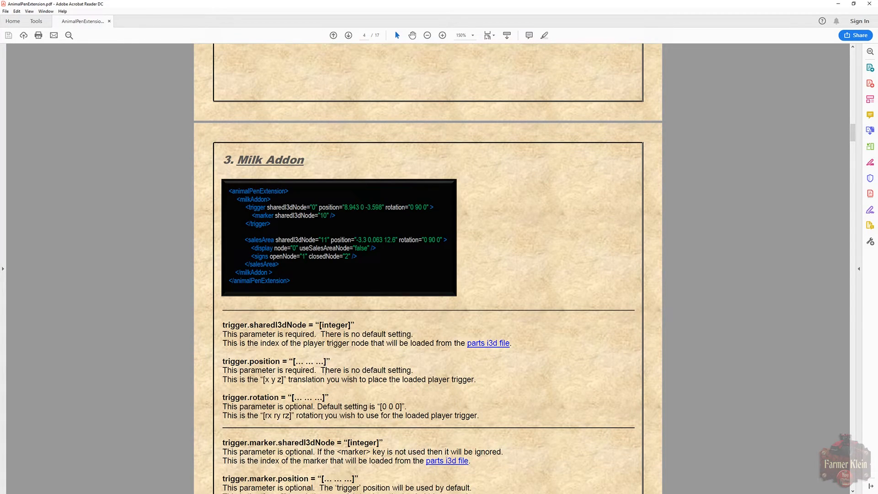
drag(223, 362, 275, 368)
drag(223, 379, 387, 380)
click(425, 385)
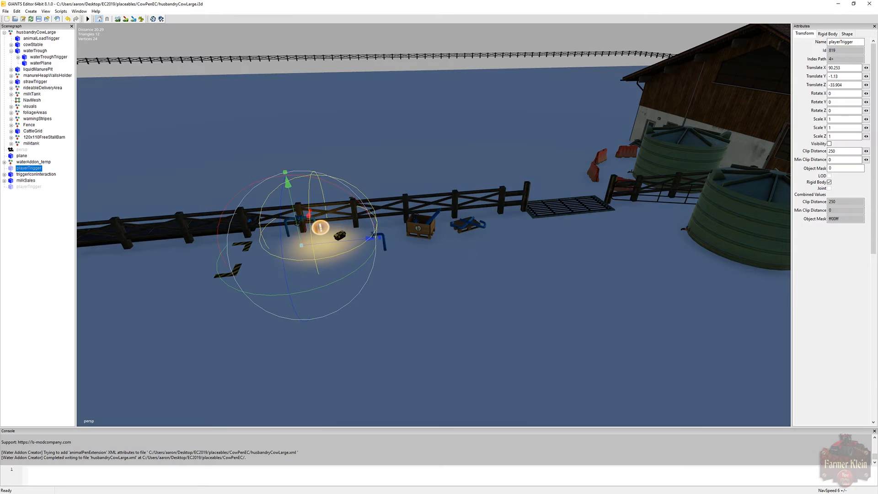
Set the milkAddon trigger's position to 78.4892807 -1.00199997 -126.912323, matching the playerTrigger by the milk sales machine in GIANTS Editor.
alt+drag(162, 221, 319, 232)
alt+scroll(10, 172, up, 10)
alt+scroll(20, 193, up, 10)
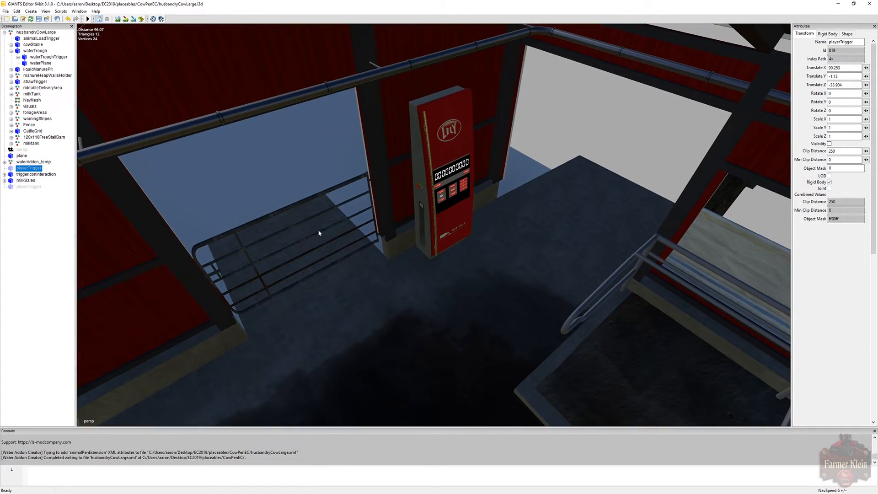
click(35, 186)
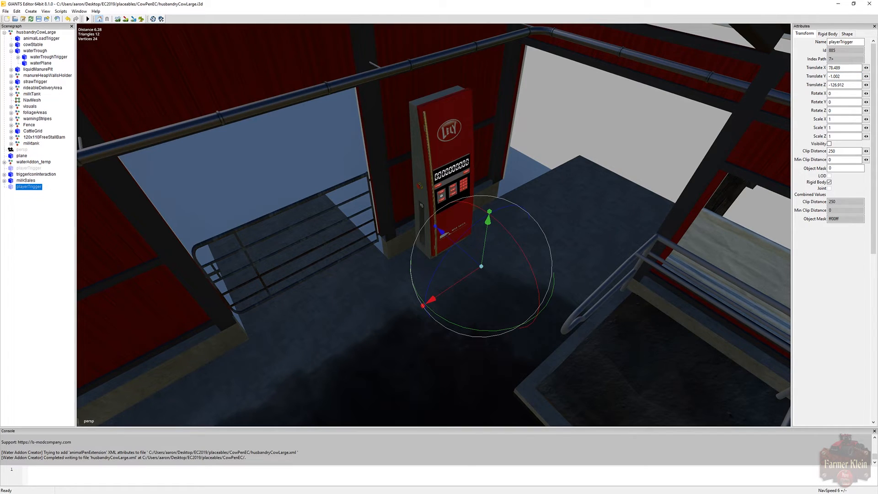
key(alt+Tab)
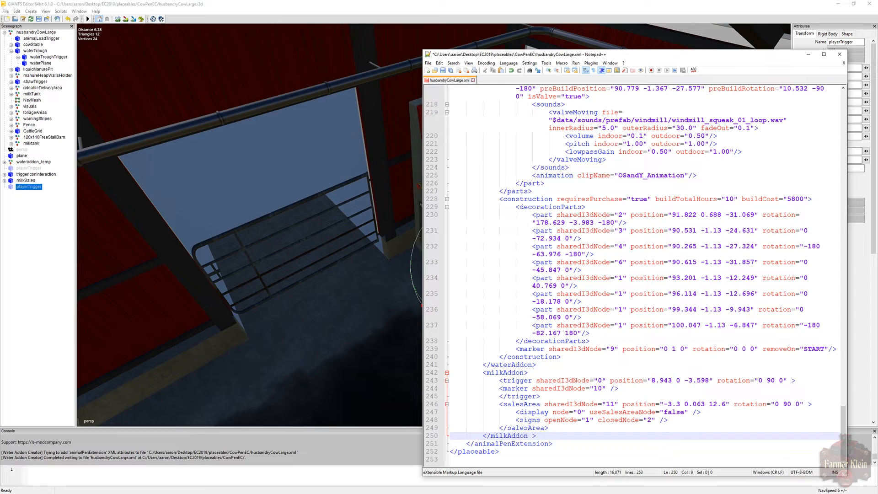
key(alt+Tab)
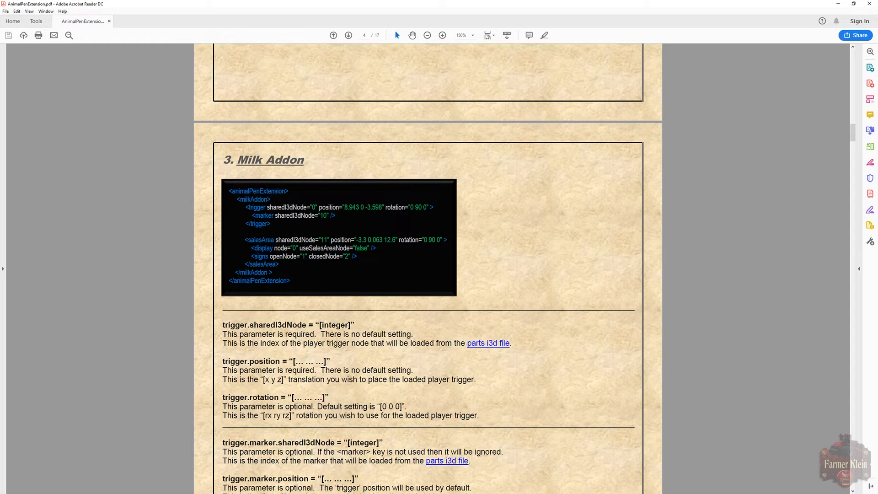
key(alt+Tab)
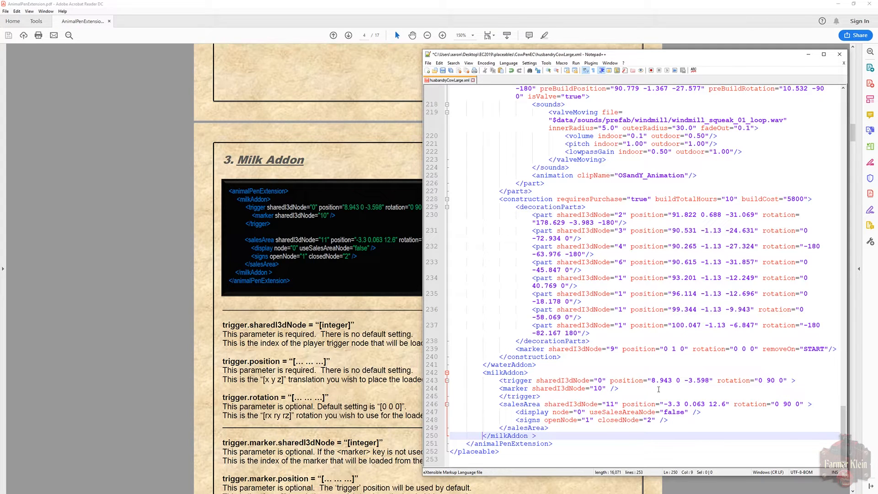
drag(651, 381, 709, 381)
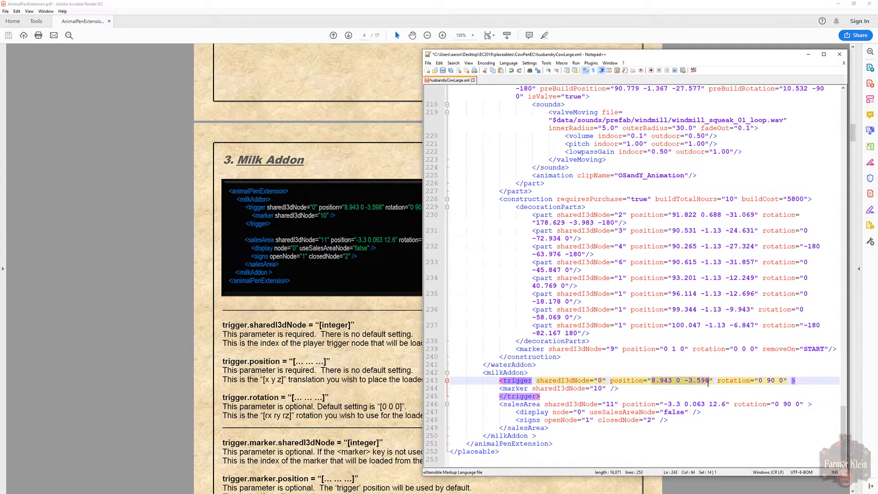
text(78.4892807 -1.00199997 -126.912323)
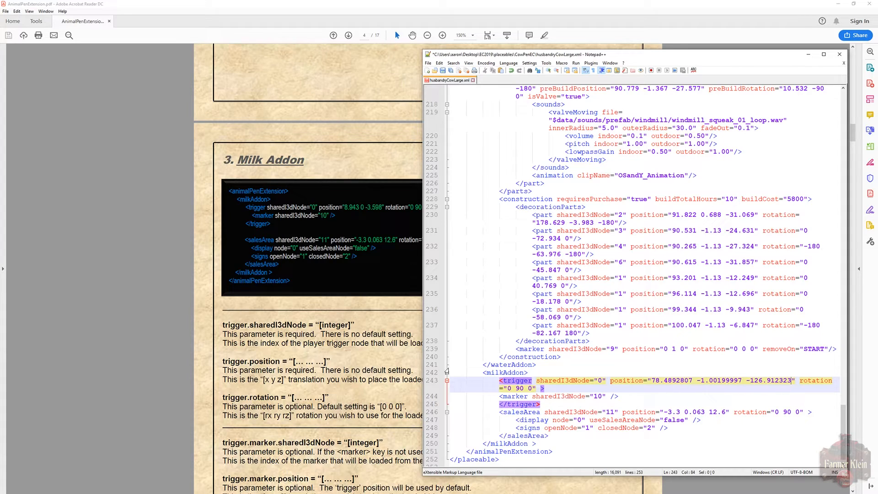
Select the milkSales machine in GIANTS Editor, test it at a Y rotation of 90, and restore the rotation to 0.
click(399, 325)
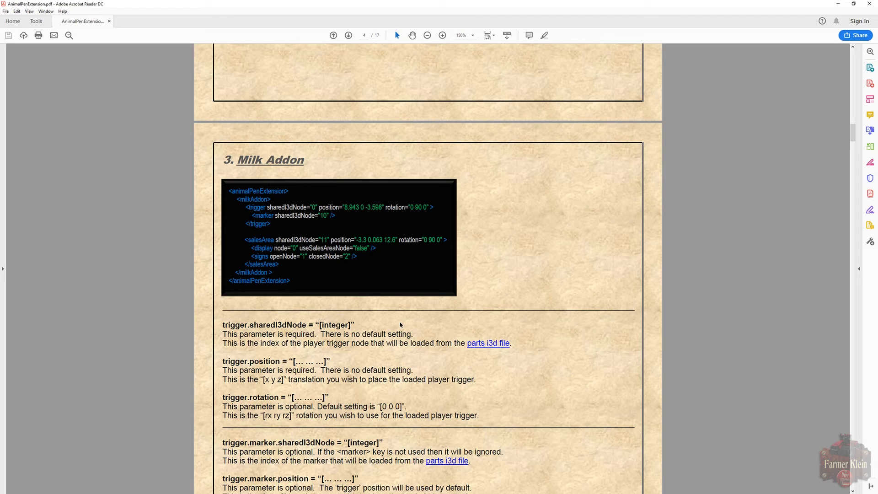
key(alt+Tab)
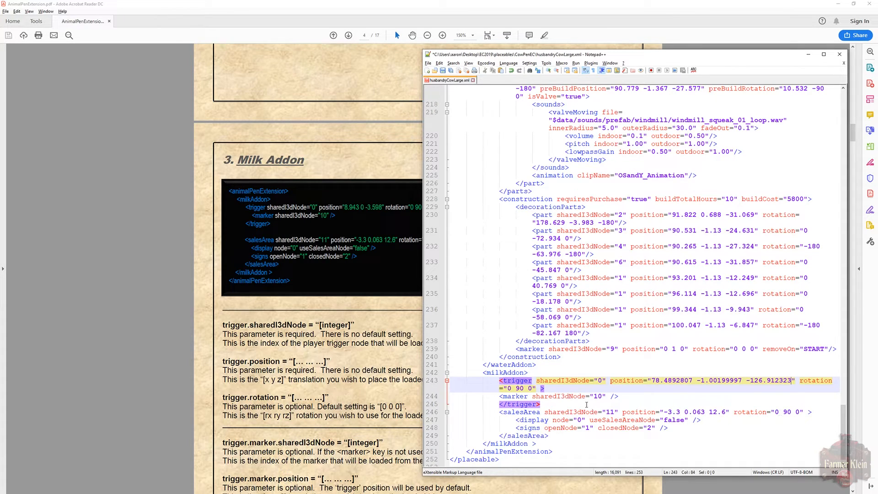
key(alt+Tab)
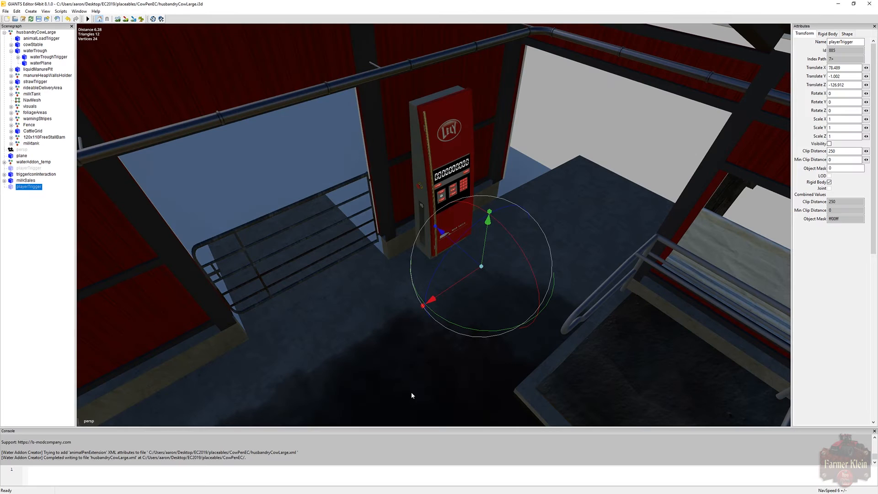
click(421, 174)
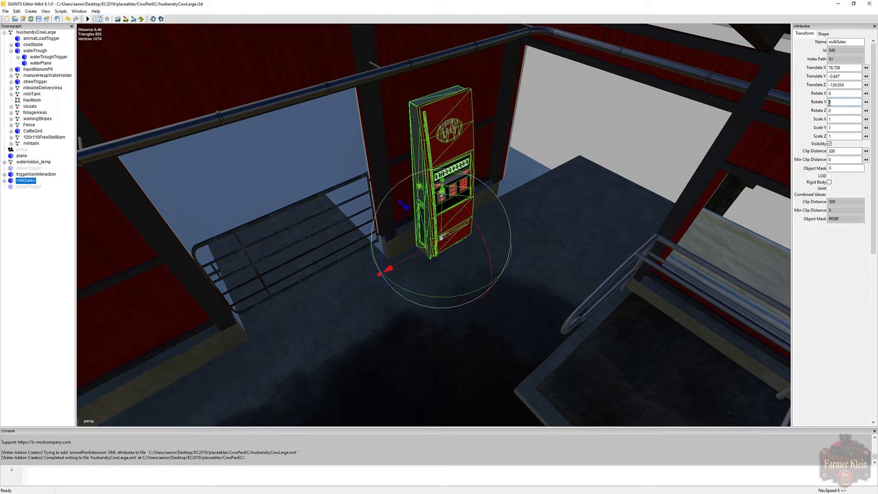
text(9)
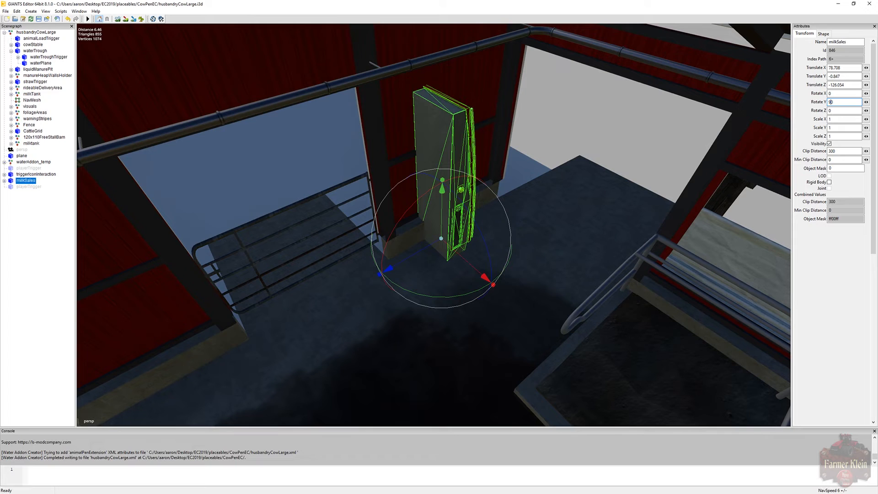
key(BackSpace)
Switch to husbandryCowLarge.xml in Notepad++ and set the salesArea rotation to 0 0 0.
key(alt+Tab)
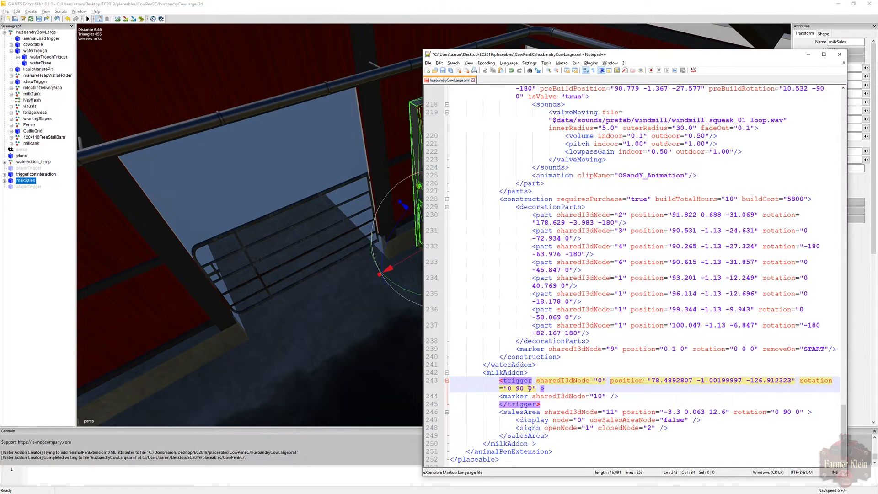
click(785, 411)
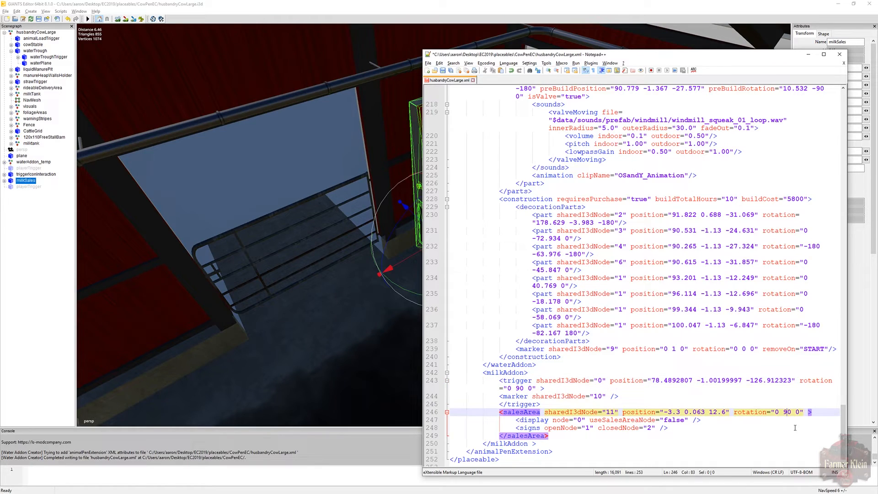
key(BackSpace)
Set the salesArea position in the XML to 78.70772552 -0.847 -126.05406952, matching the milkSales machine in GIANTS Editor.
click(379, 13)
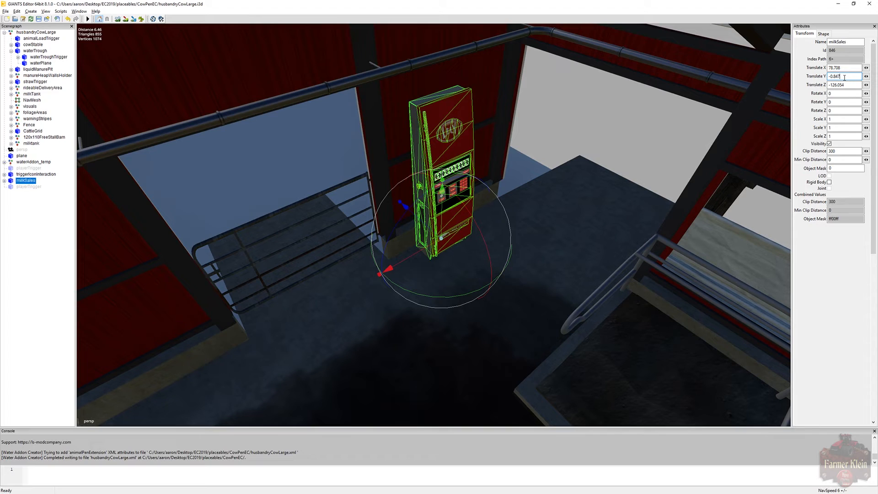
key(alt+Tab)
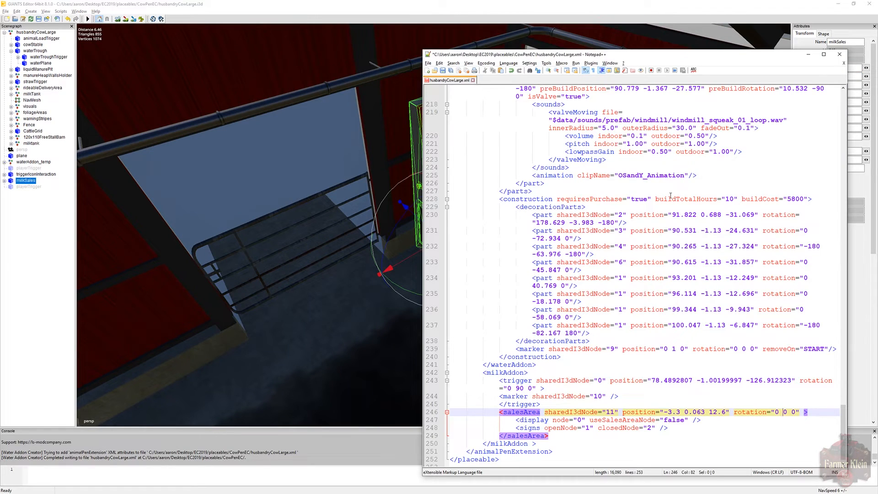
drag(664, 412, 728, 413)
text(78.70772552 -0.847 -126.05406952)
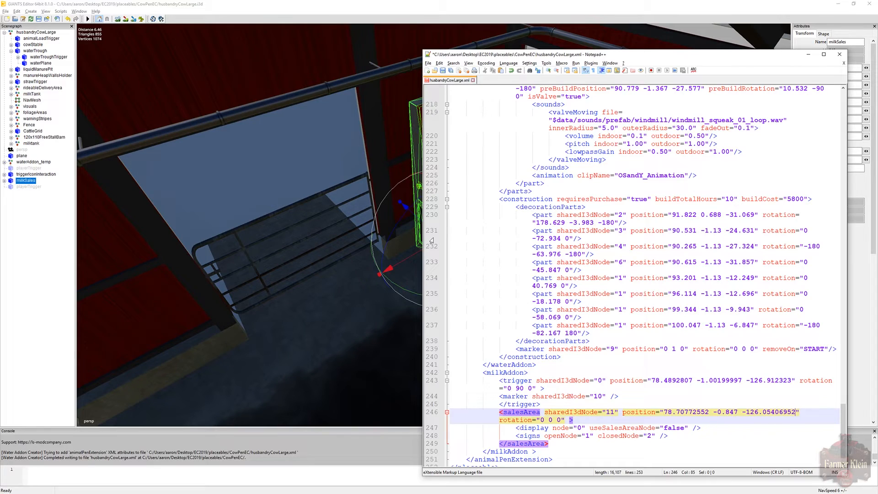
Return to the AnimalPenExtension PDF and review the Milk Addon's trigger marker, salesArea and display parameter descriptions.
key(alt+Tab)
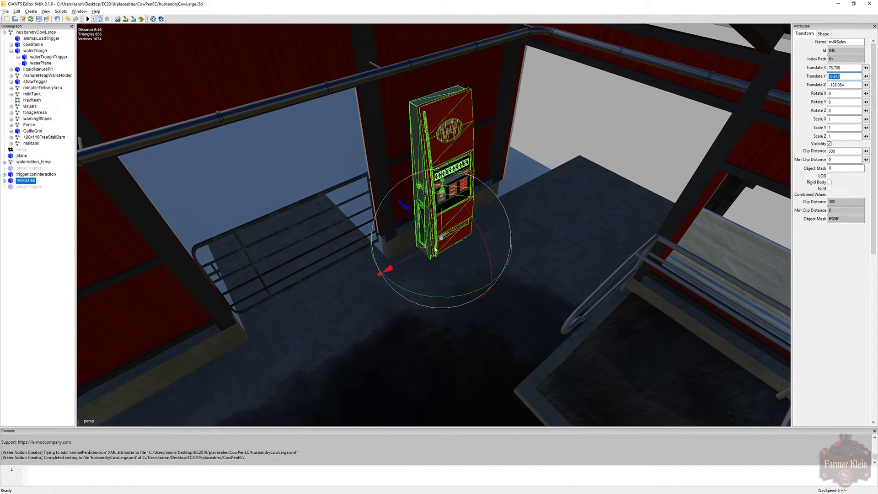
click(112, 189)
key(alt+Tab)
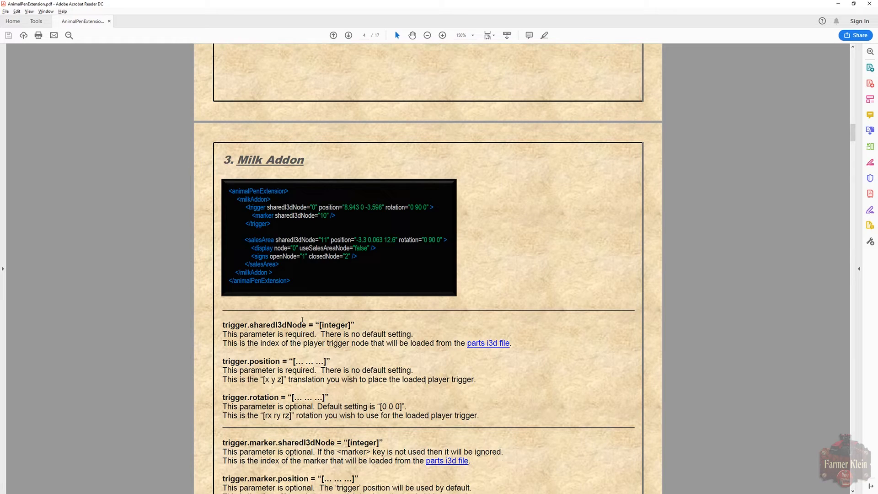
scroll(302, 320, down, 3)
scroll(302, 320, down, 2)
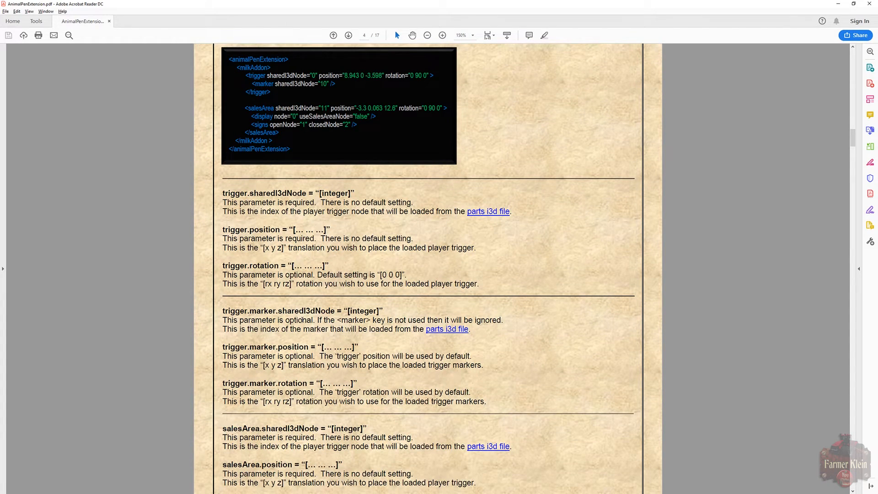
scroll(302, 320, down, 2)
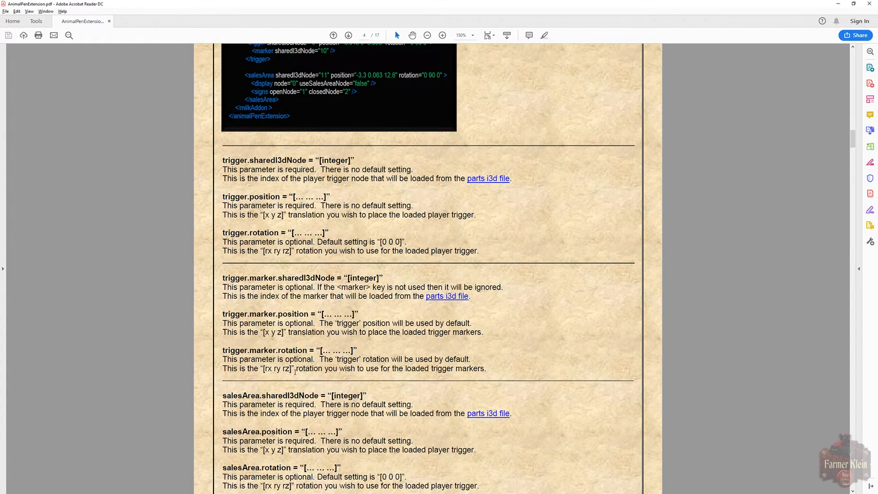
scroll(295, 371, down, 3)
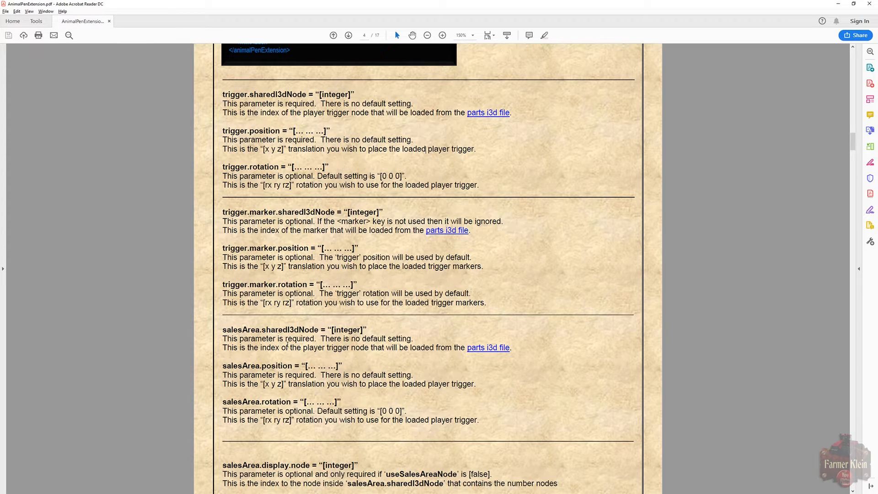
scroll(288, 344, down, 3)
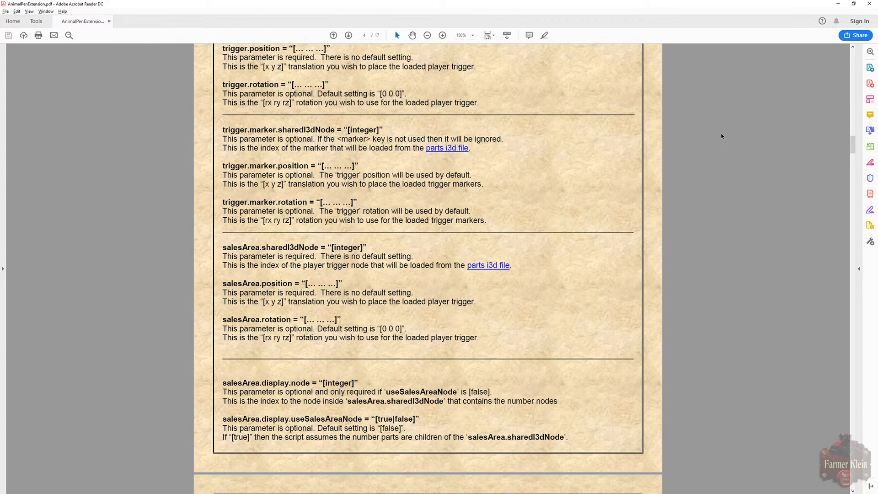
drag(853, 147, 854, 133)
Save the husbandryCowLarge.i3d scene in GIANTS Editor and switch back to husbandryCowLarge.xml in Notepad++.
click(839, 4)
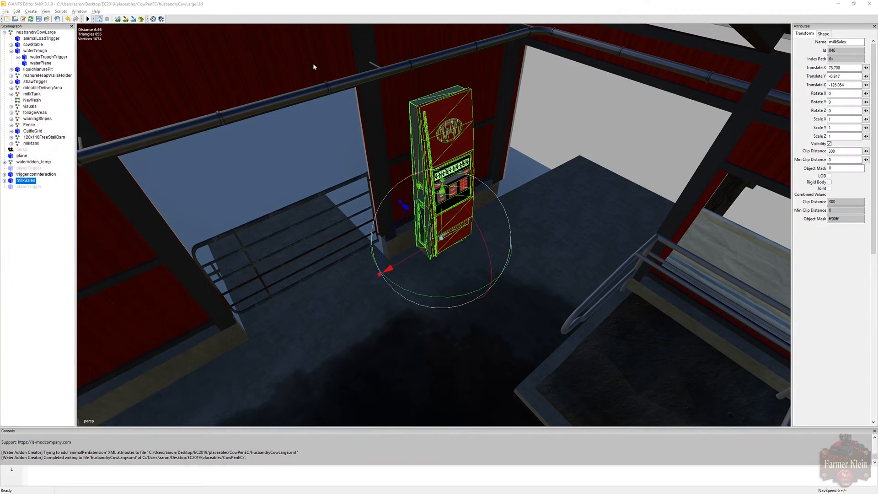
click(38, 19)
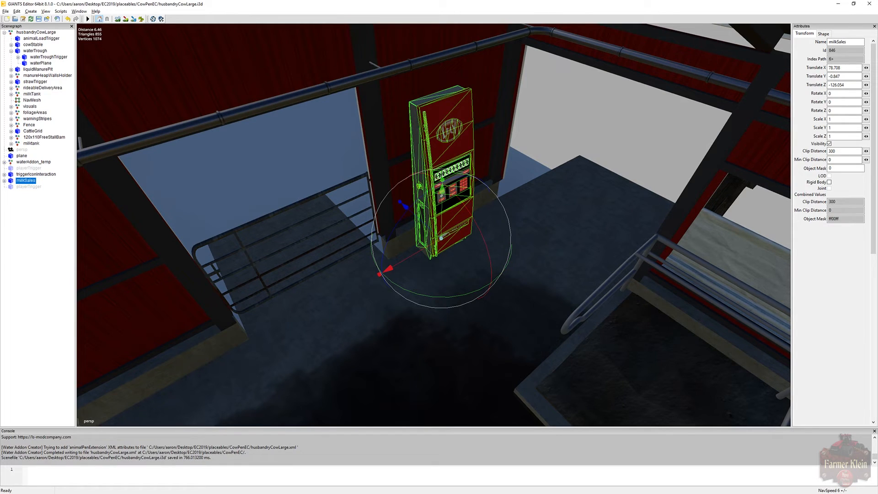
key(alt+Tab)
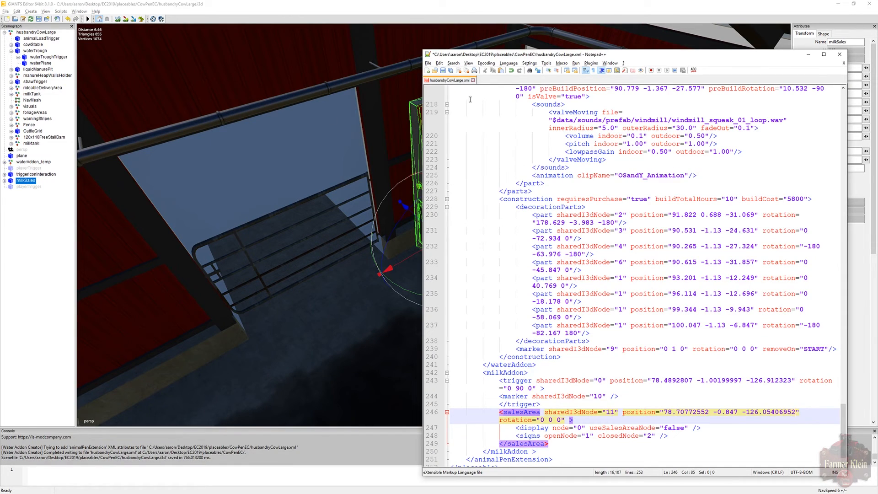
Save husbandryCowLarge.xml in Notepad++ and switch back to GIANTS Editor.
click(443, 70)
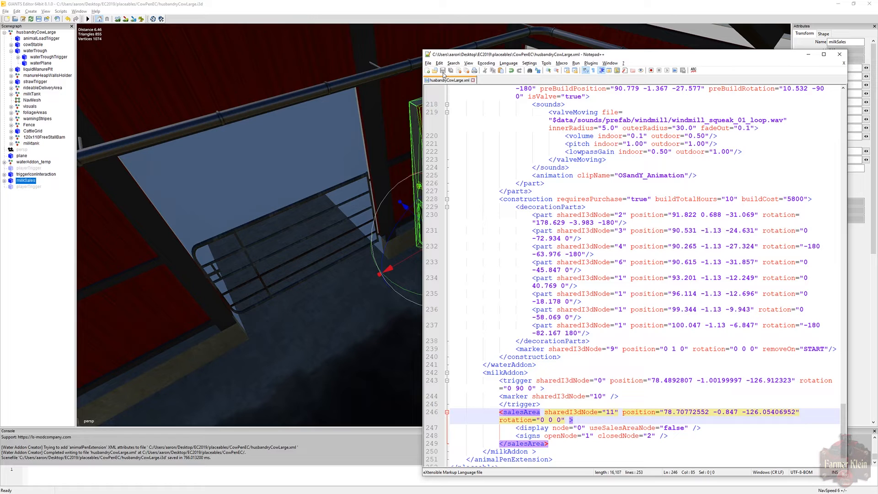
click(417, 12)
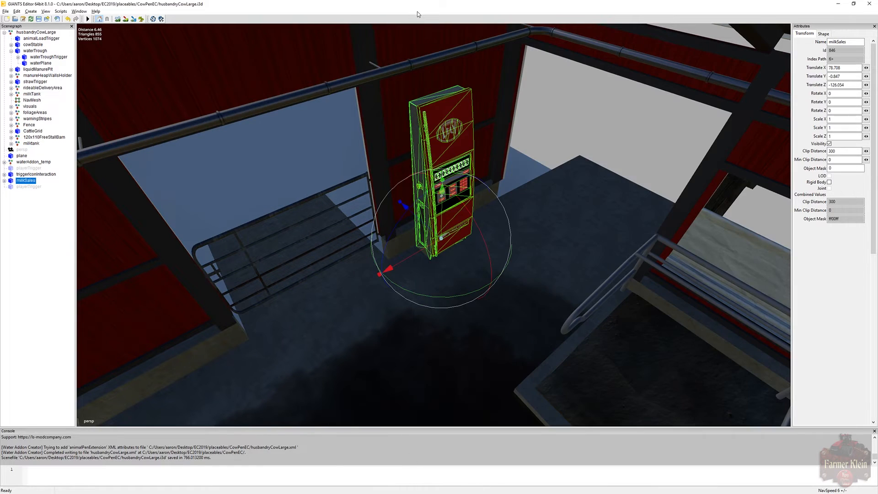
Delete the temporary waterAddon_temp group, with its tanks and construction parts, from the cow pen scene.
alt+drag(400, 104, 382, 65)
scroll(376, 63, up, 10)
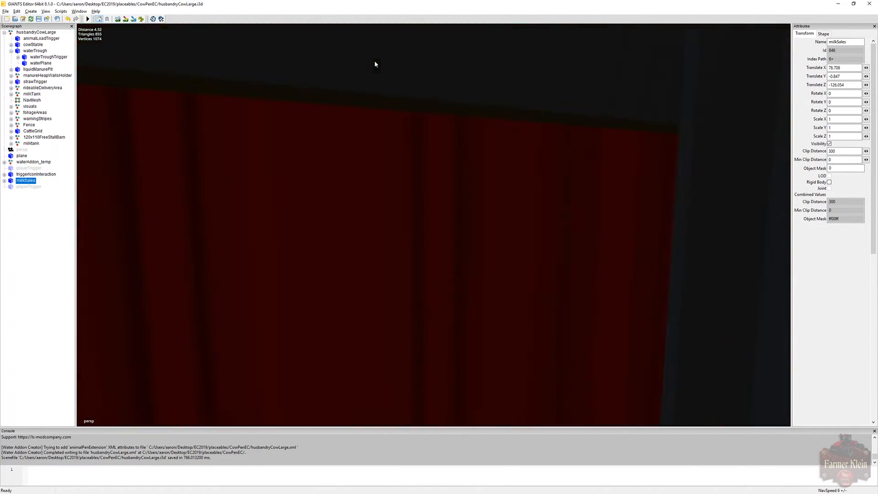
scroll(349, 55, up, 10)
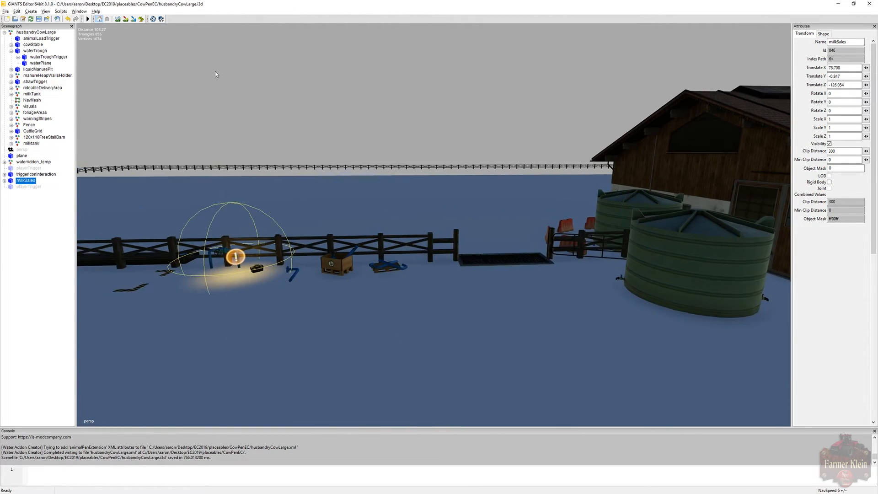
mouse_move(215, 71)
alt+mouse_down()
mouse_move(207, 74)
mouse_move(216, 87)
mouse_move(222, 57)
mouse_move(216, 84)
alt+mouse_up()
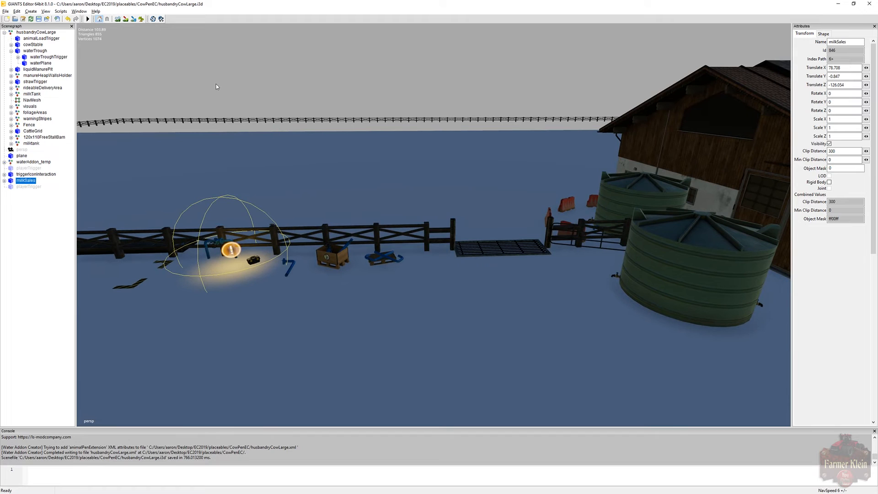
scroll(216, 84, down, 3)
scroll(216, 83, down, 3)
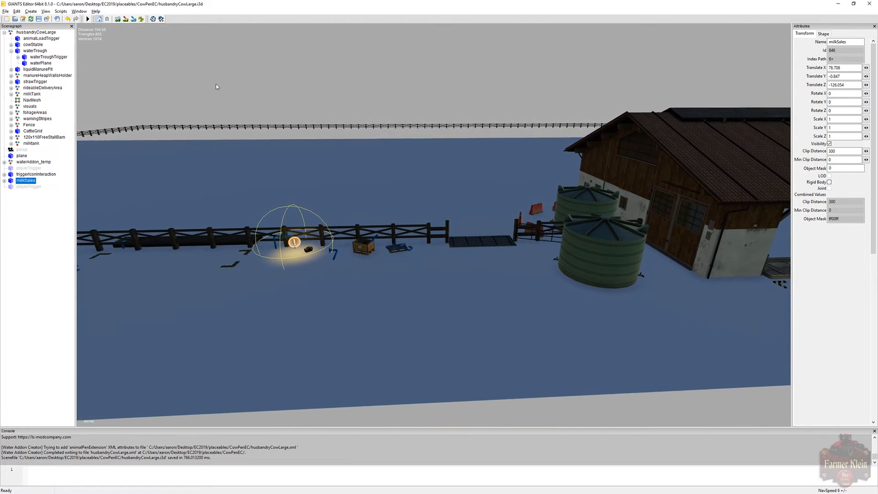
click(32, 162)
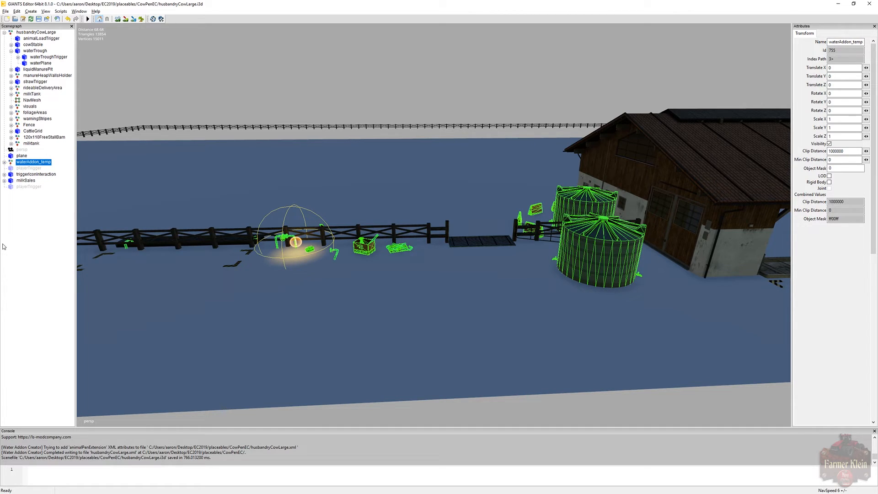
key(minus)
key(Delete)
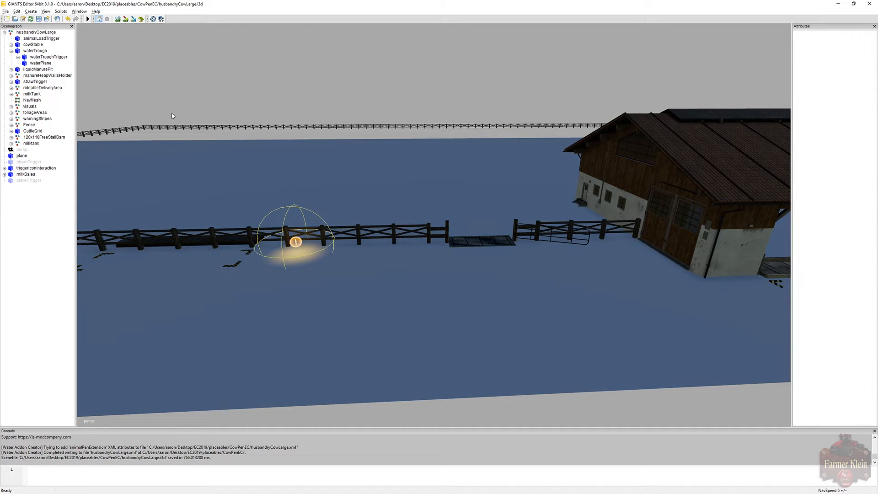
Run the Water Addon I3D Creator script twice to reload the temporary water parts, deleting the waterAddon_temp group each time.
click(61, 11)
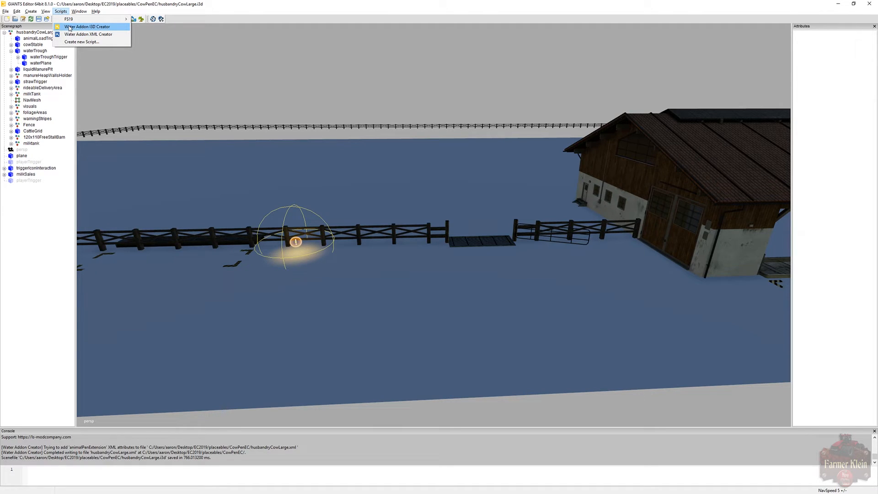
click(69, 27)
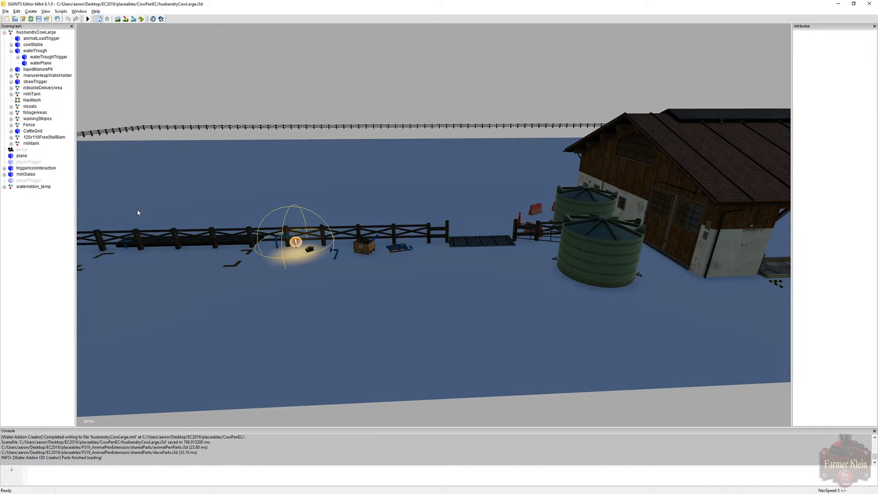
mouse_move(383, 265)
alt+mouse_down()
mouse_move(415, 276)
mouse_move(316, 266)
mouse_move(372, 269)
alt+mouse_up()
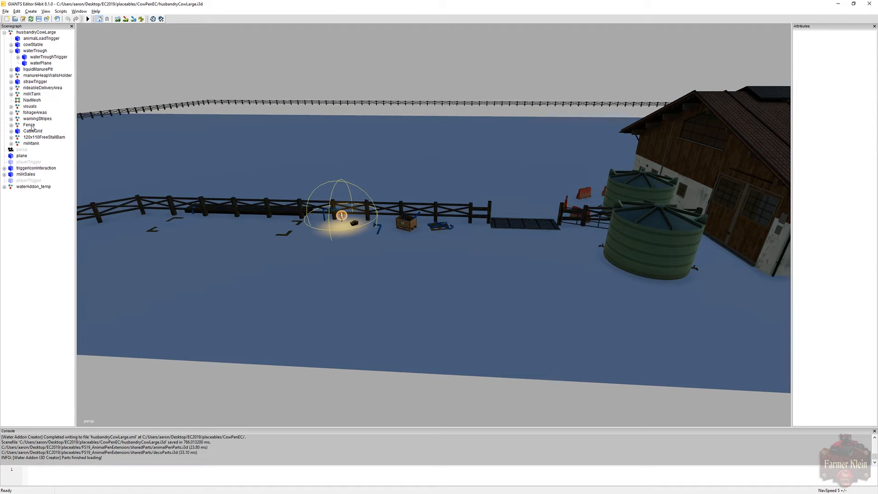
click(32, 186)
key(Delete)
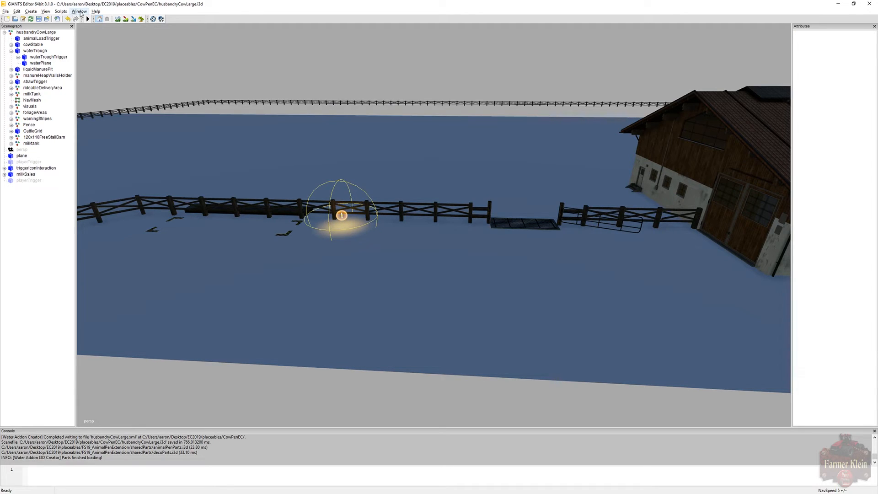
click(61, 11)
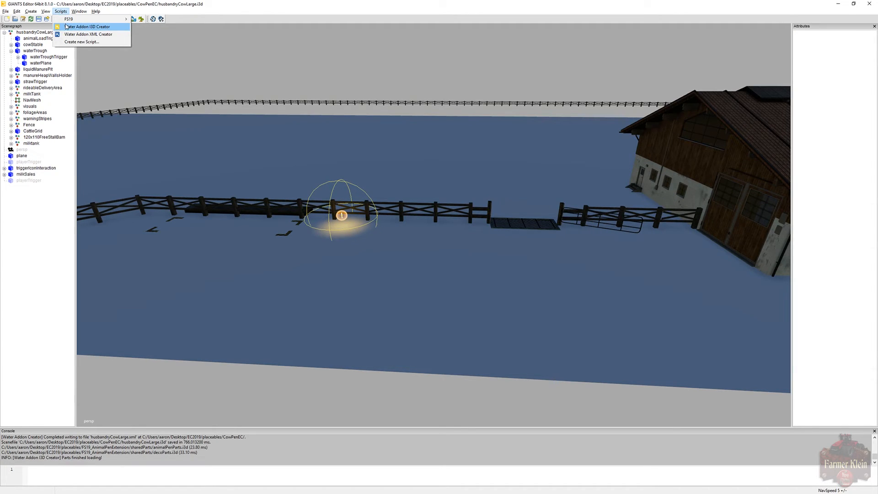
click(66, 26)
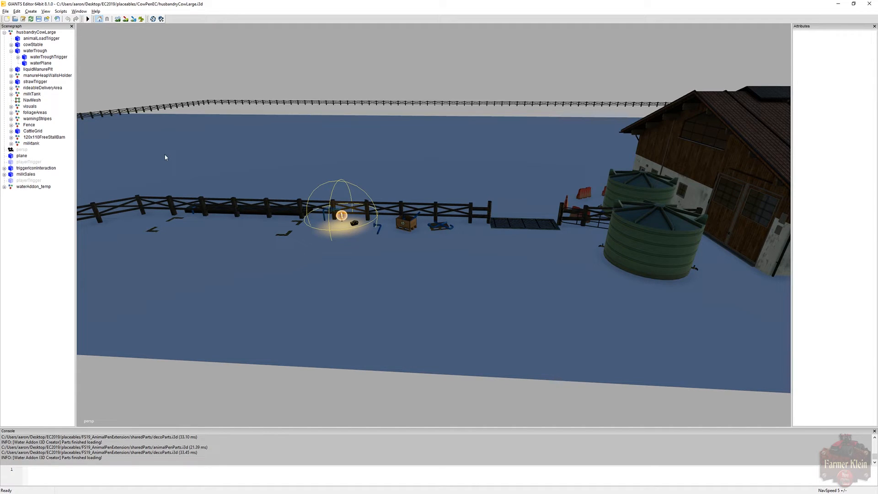
alt+drag(230, 196, 243, 197)
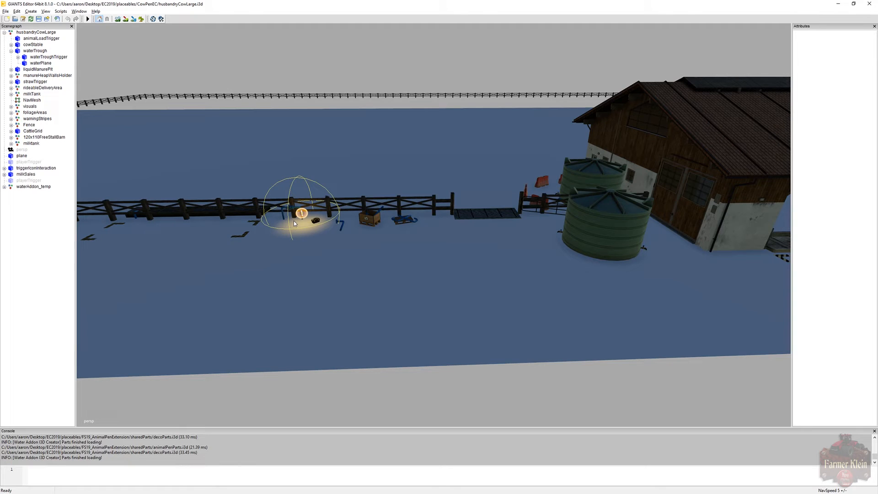
click(45, 188)
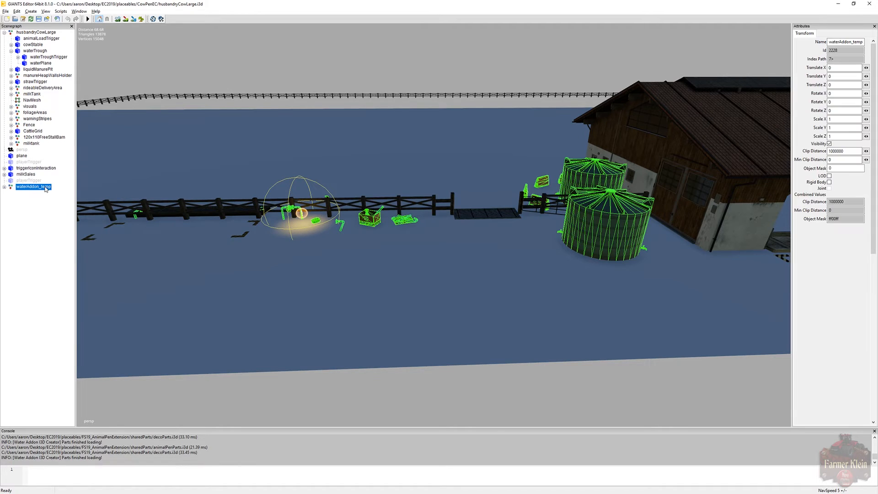
key(Delete)
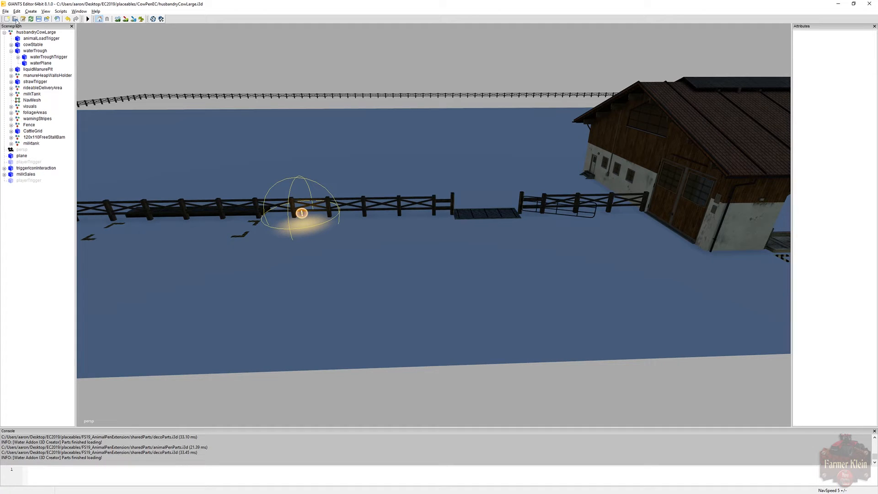
Save the husbandryCowLarge.i3d scene and close both GIANTS Editor and Notepad++.
click(40, 20)
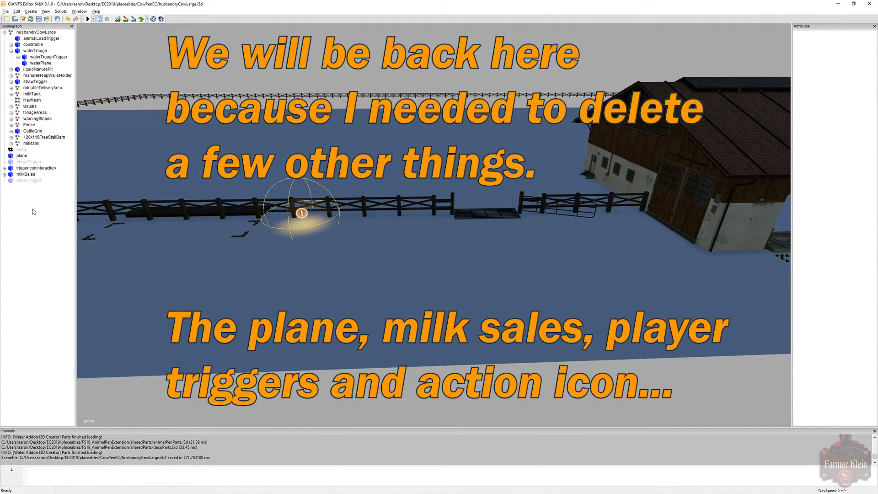
click(869, 6)
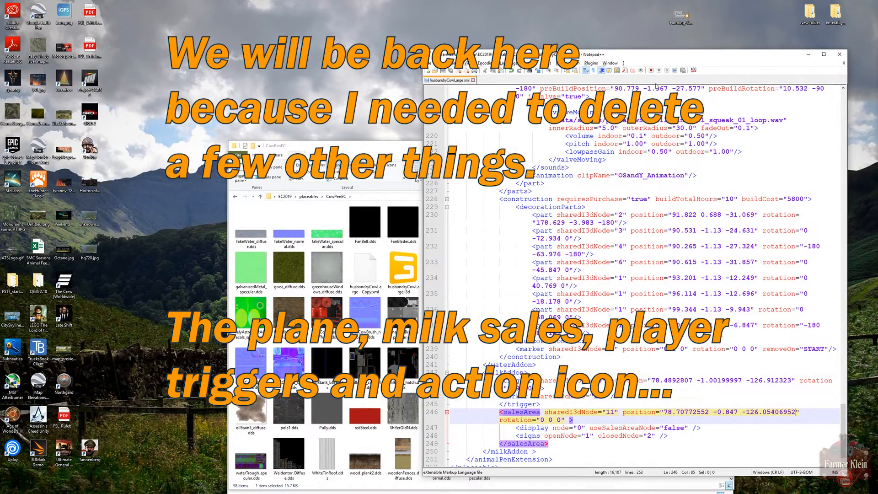
click(839, 55)
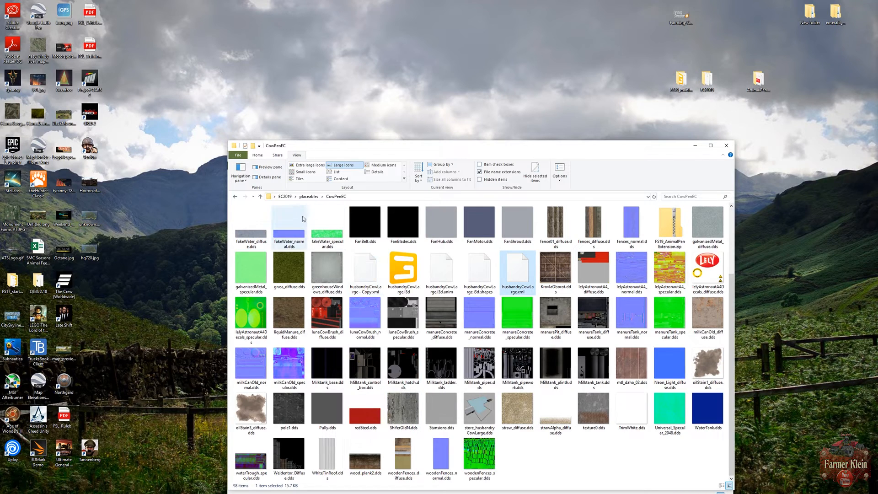
Delete the FS19_AnimalPenExtension folder and FS19_AnimalPenExtension.zip from EC2019's placeables folder, and return to the EC2019 folder.
click(287, 196)
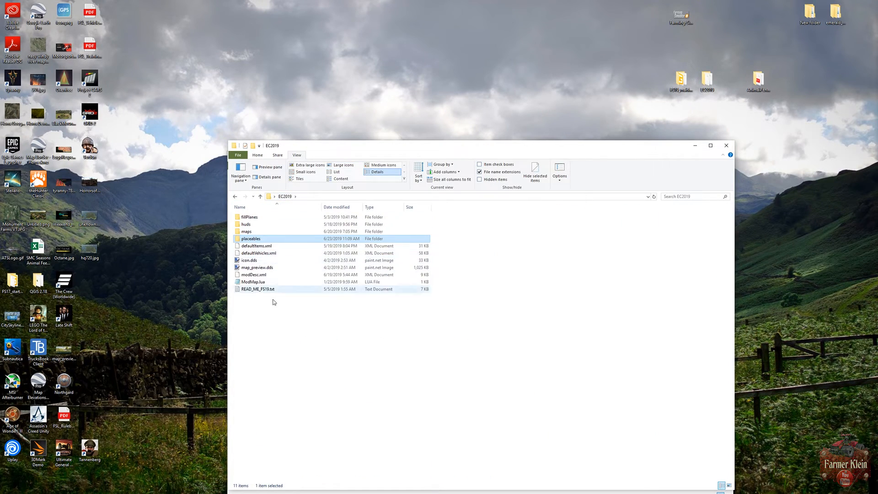
drag(324, 334, 311, 311)
double_click(249, 238)
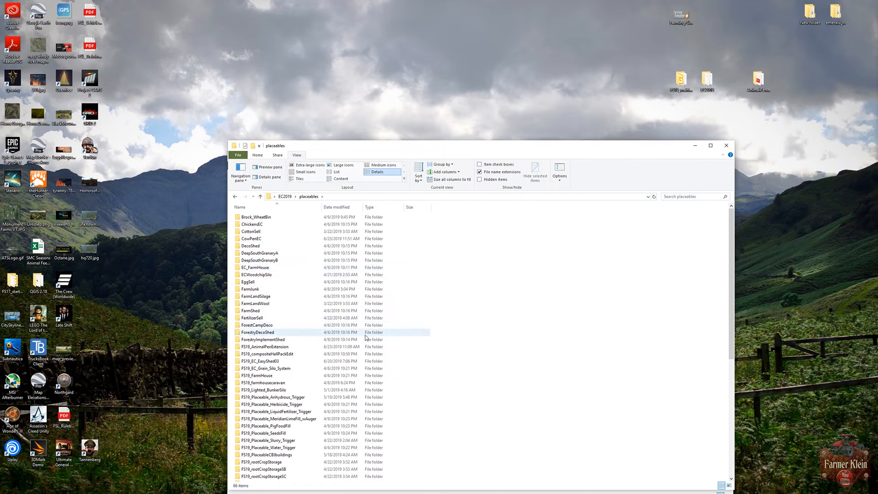
click(326, 348)
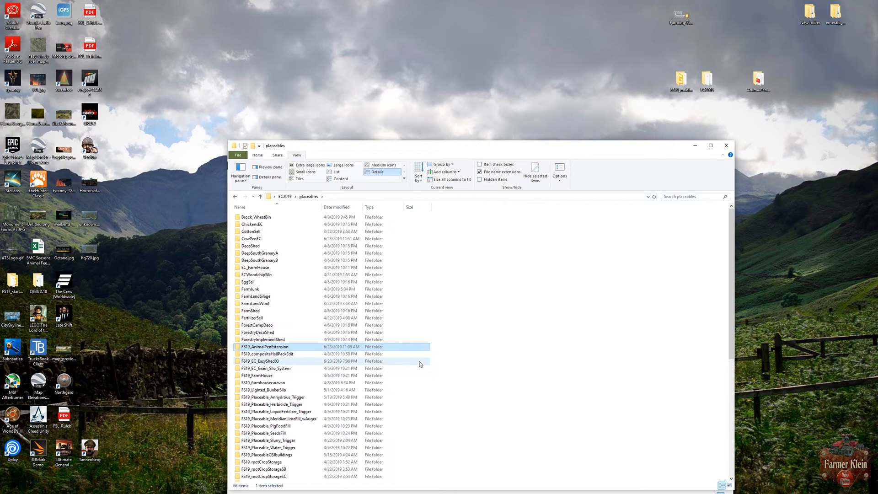
key(Delete)
scroll(371, 340, down, 9)
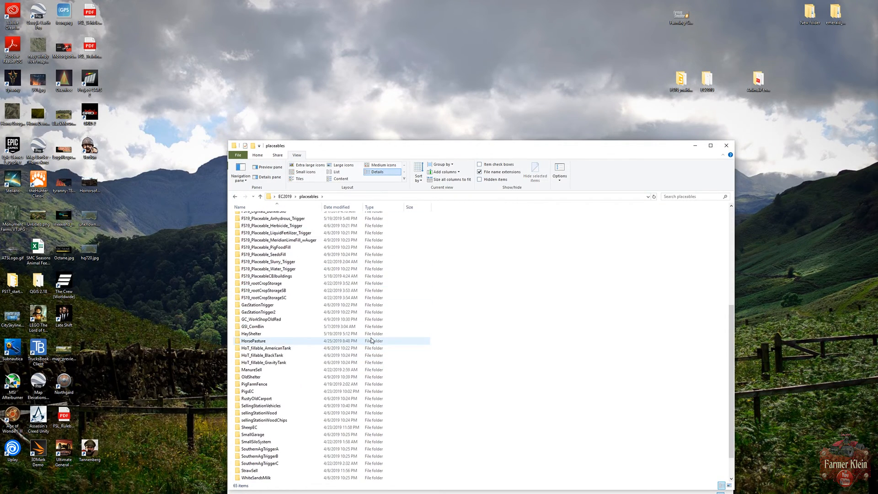
click(294, 477)
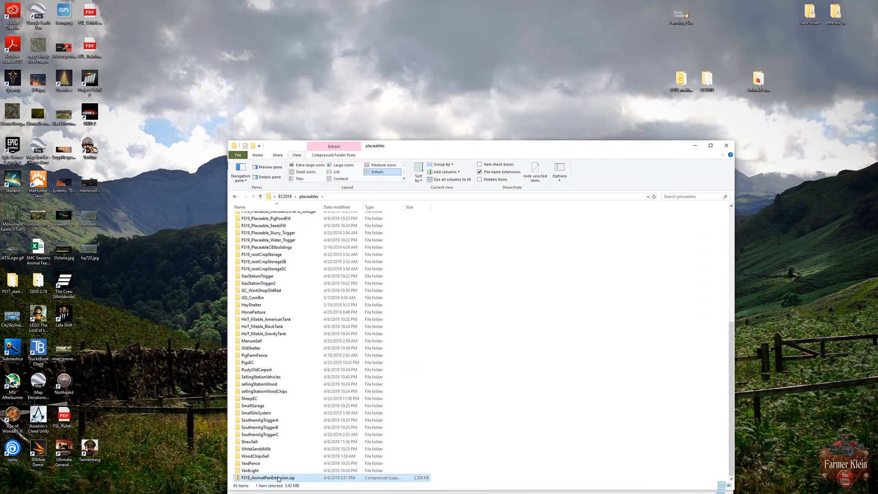
key(Delete)
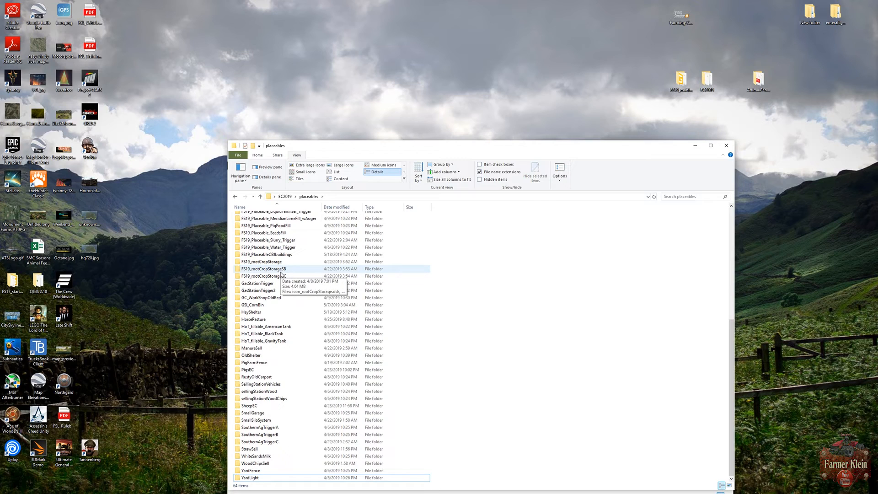
click(285, 197)
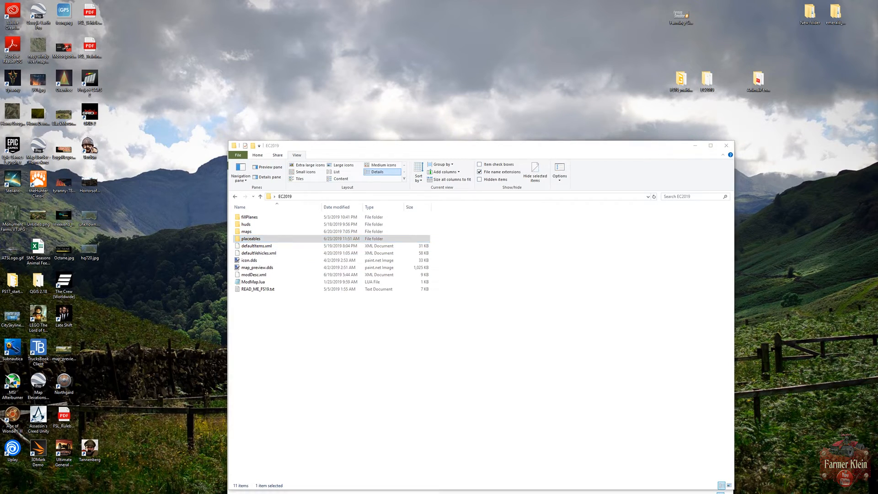
Switch to the AnimalPenExtension PDF and review the Chicken Addon, Milk Addon and Water Addon sections.
key(alt+Tab)
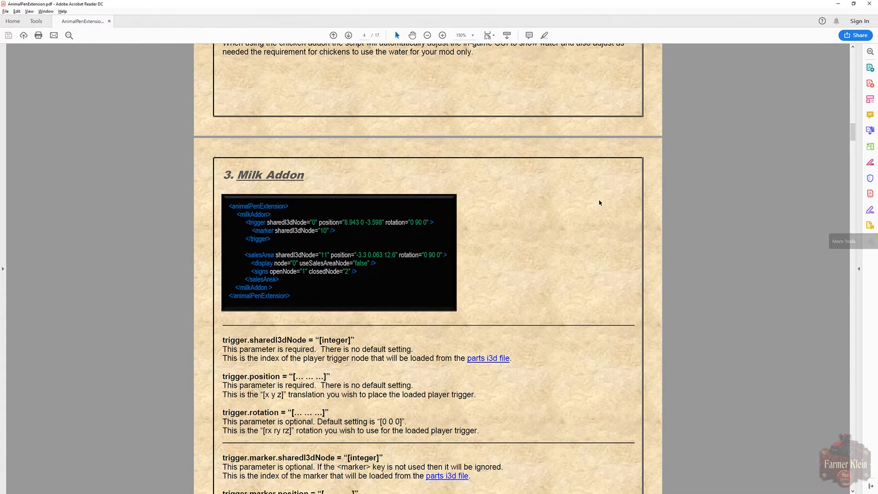
scroll(600, 201, up, 5)
scroll(600, 202, up, 4)
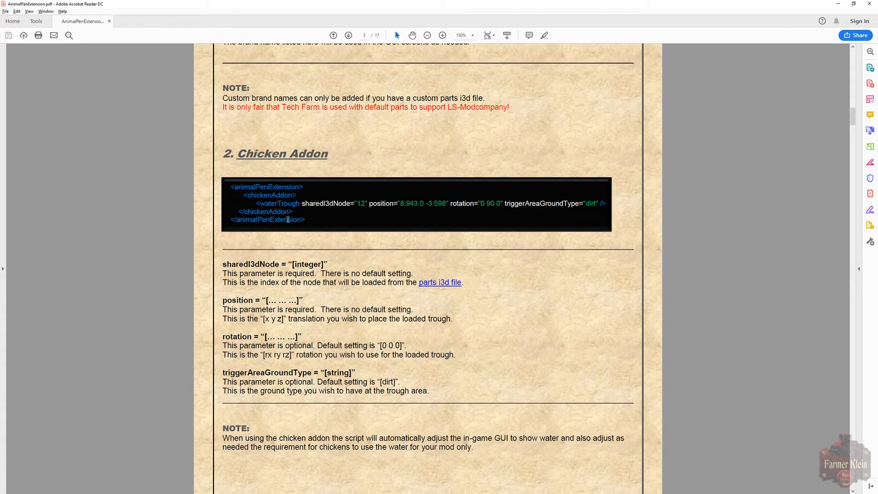
scroll(334, 246, up, 5)
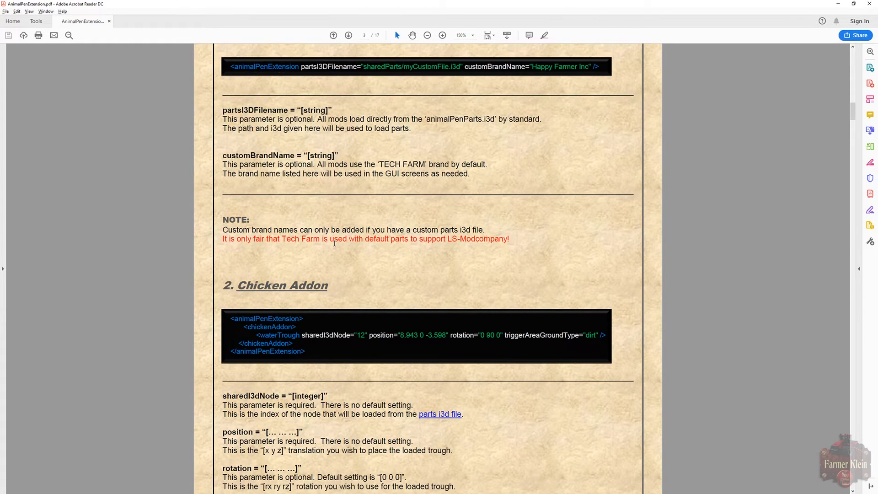
scroll(334, 246, down, 6)
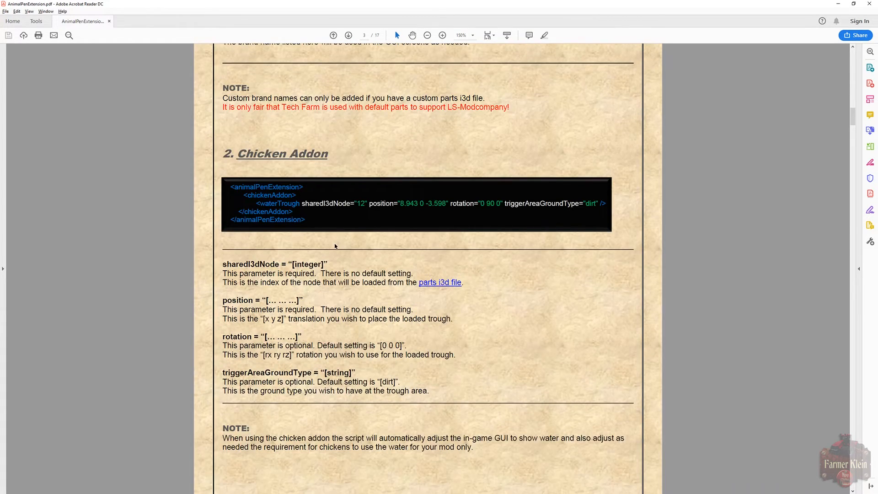
scroll(335, 243, down, 2)
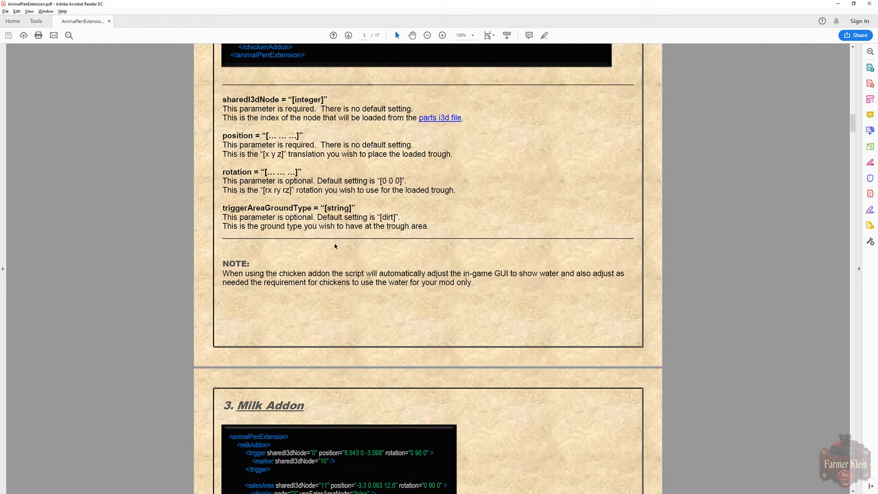
scroll(334, 246, down, 7)
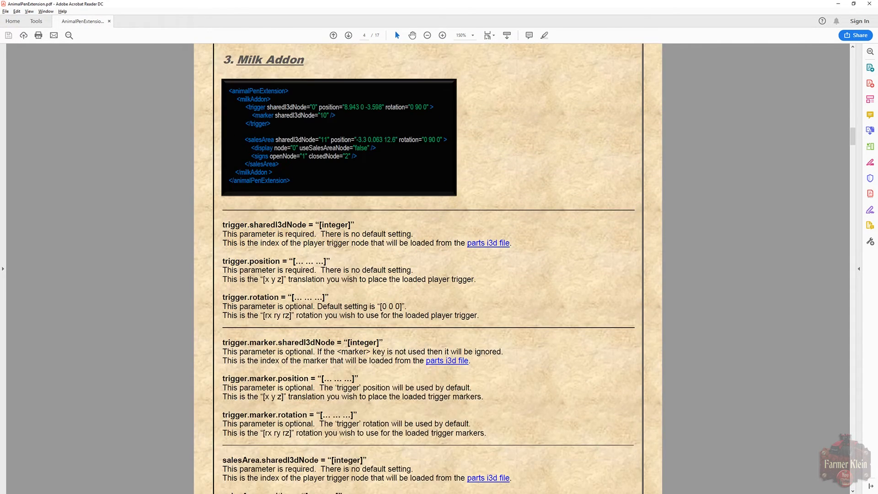
scroll(410, 264, down, 8)
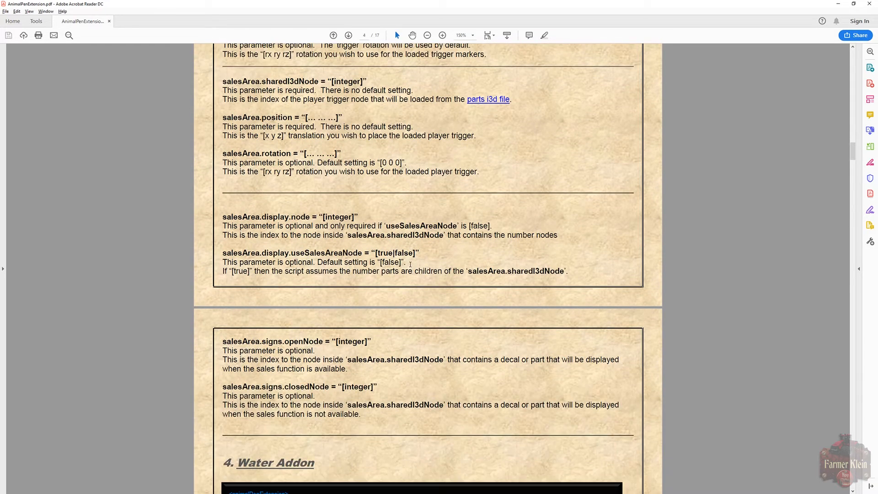
scroll(410, 264, down, 7)
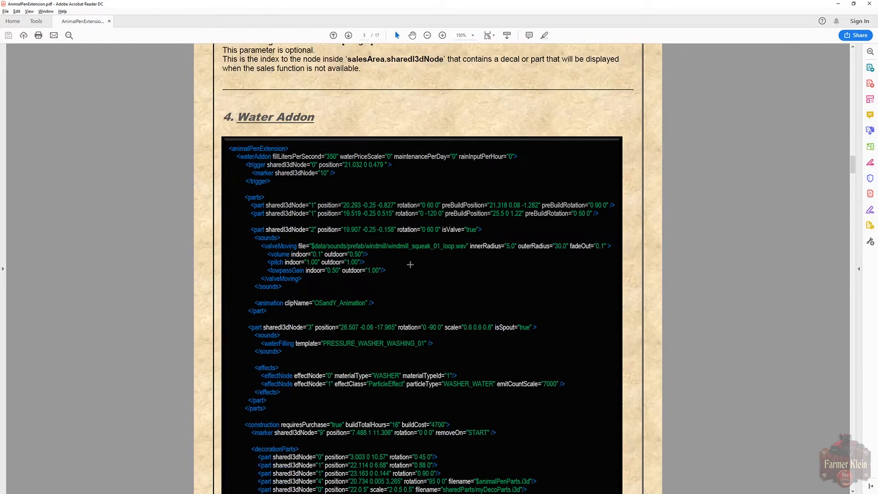
Review the Water Addon example and its price, maintenance, fill speed, rain, trigger and optional part parameters in the PDF.
scroll(410, 265, down, 6)
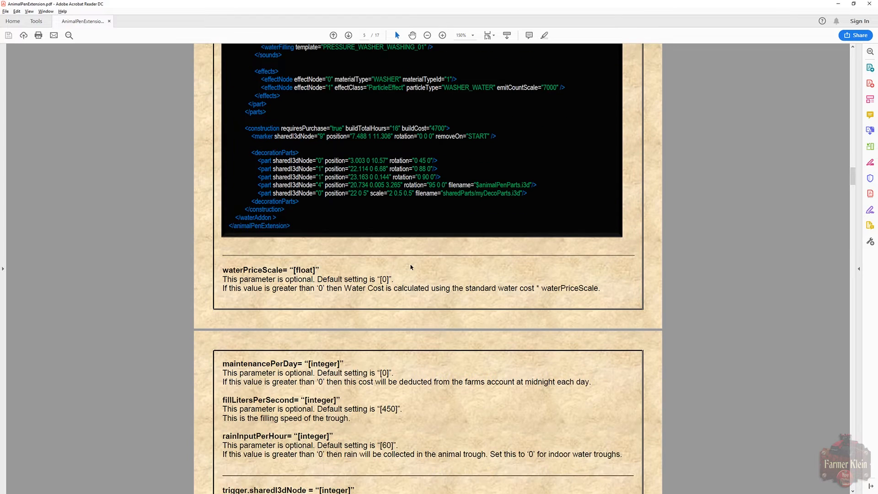
scroll(411, 267, down, 5)
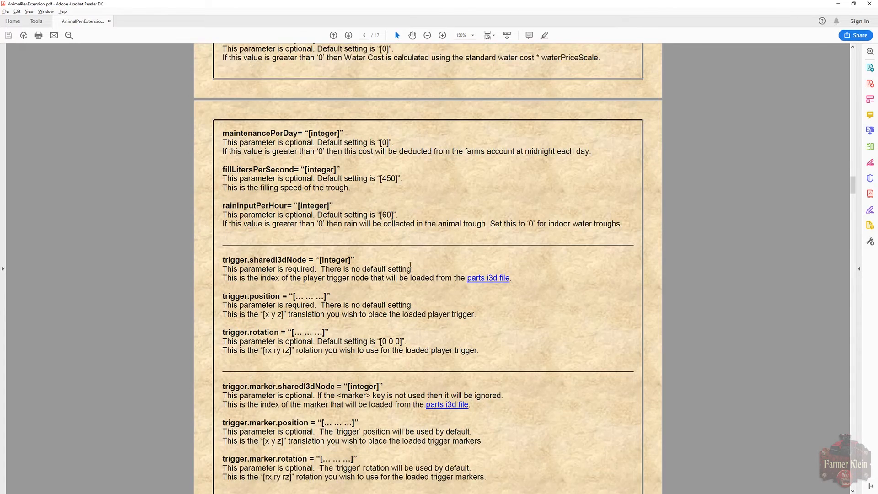
scroll(410, 264, down, 6)
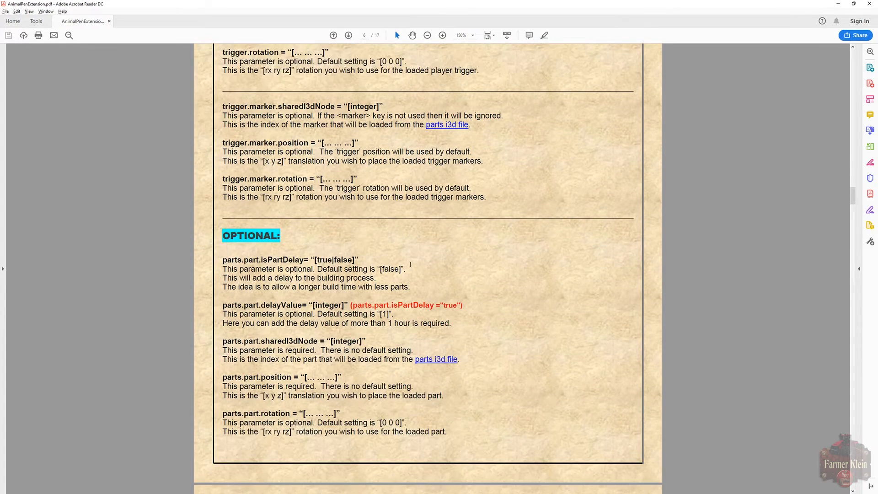
scroll(410, 264, down, 2)
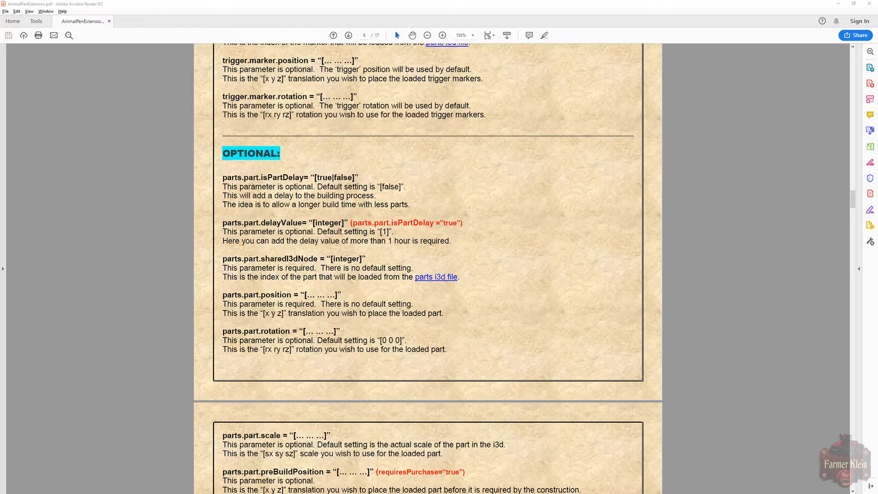
Open husbandryCowLarge.xml from EC2019's placeables/CowPenEC folder in Notepad++ and go to the waterAddon section.
key(alt+Tab)
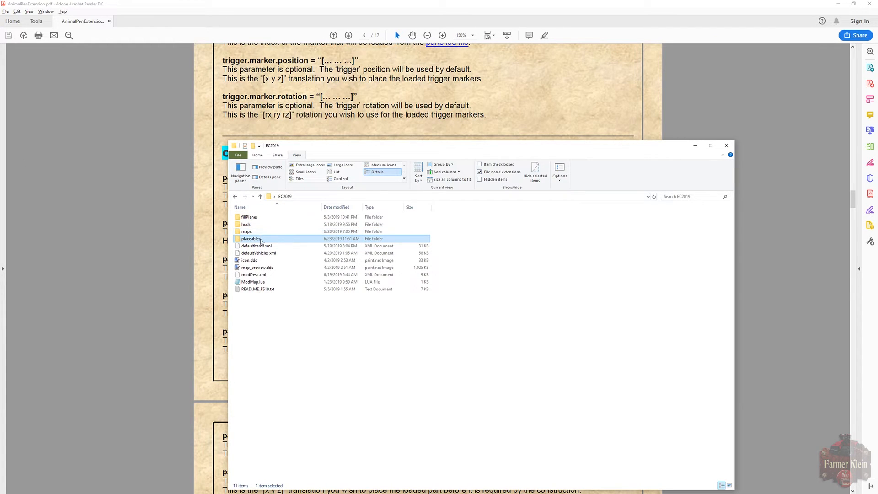
double_click(260, 239)
double_click(251, 239)
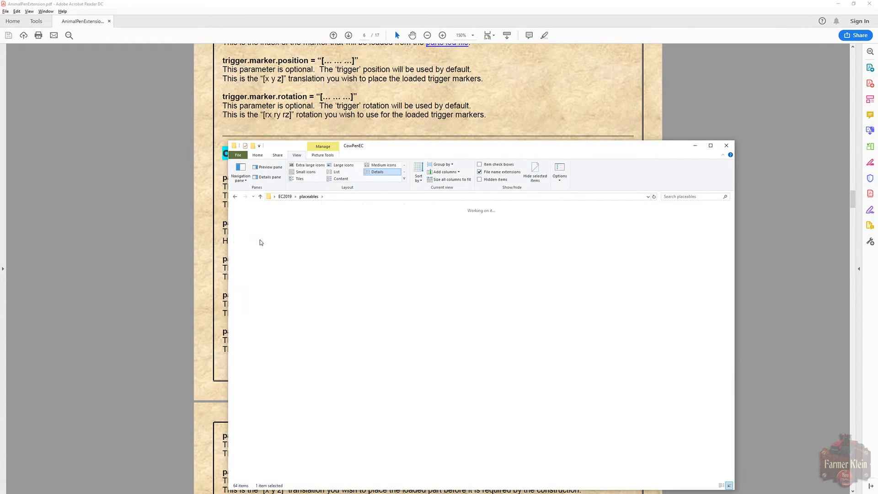
right_click(523, 379)
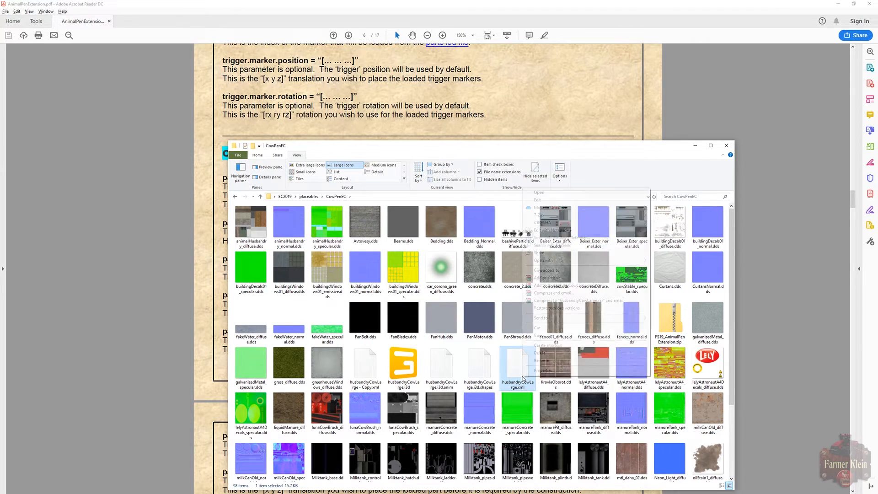
click(541, 233)
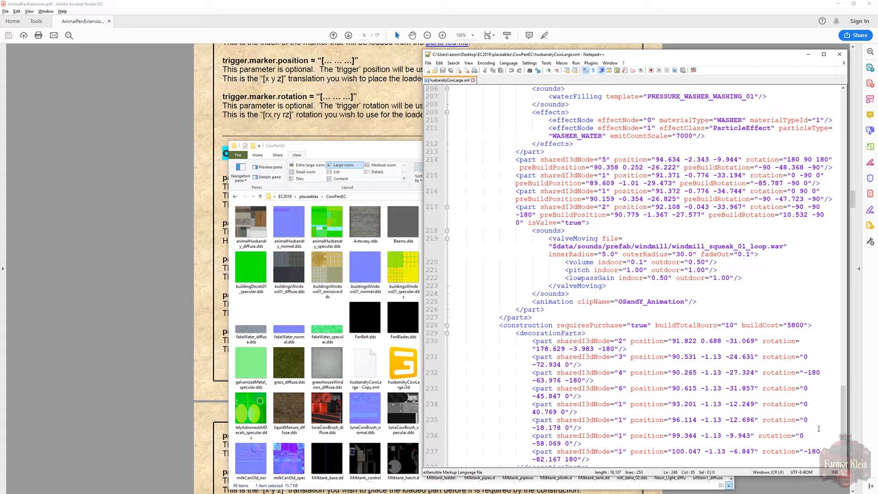
drag(844, 426, 844, 392)
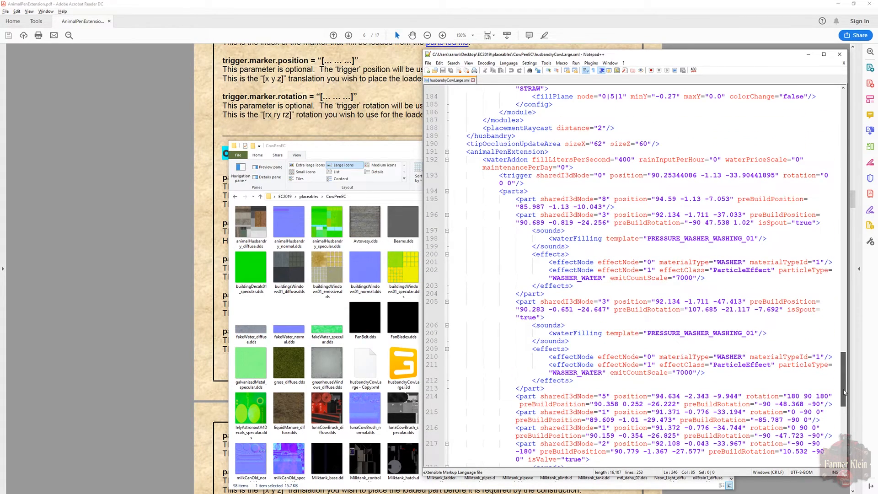
Arrange the AnimalPenExtension PDF and the husbandryCowLarge.xml editor window side by side.
click(298, 126)
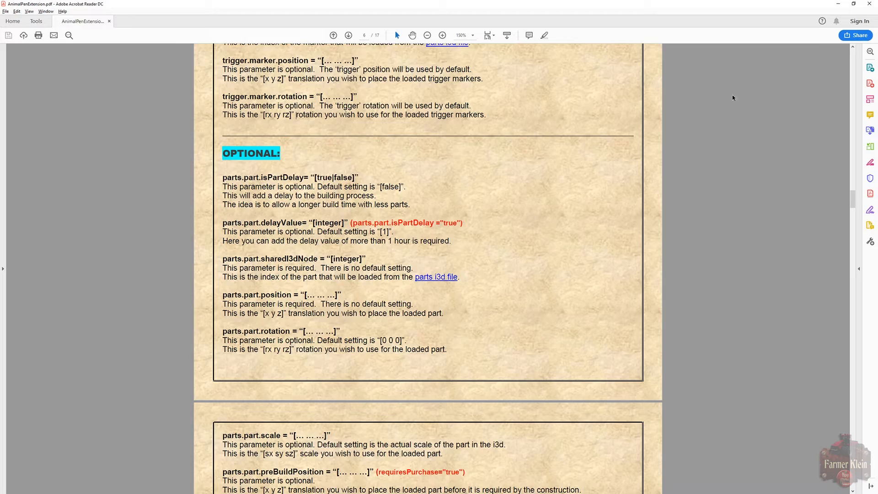
click(853, 3)
drag(612, 27, 279, 8)
drag(524, 56, 558, 17)
click(354, 221)
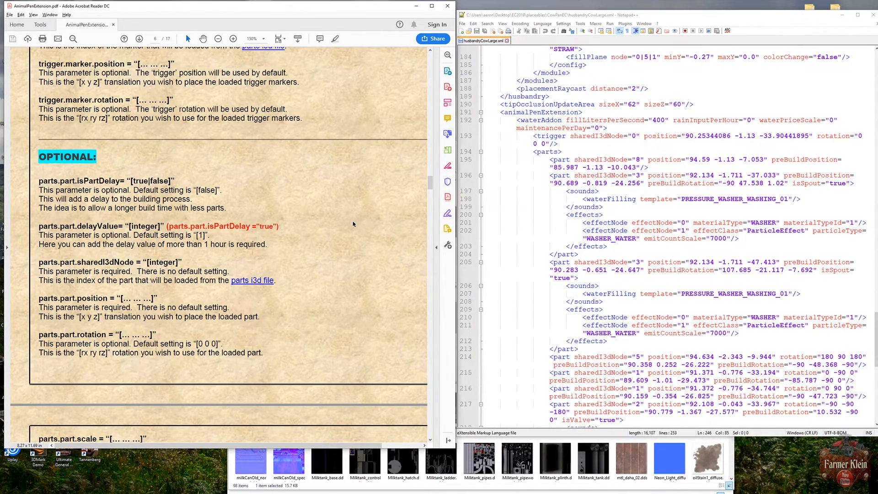
Find the waterPriceScale description in the PDF and set waterPriceScale on the waterAddon element to .5.
drag(430, 187, 430, 168)
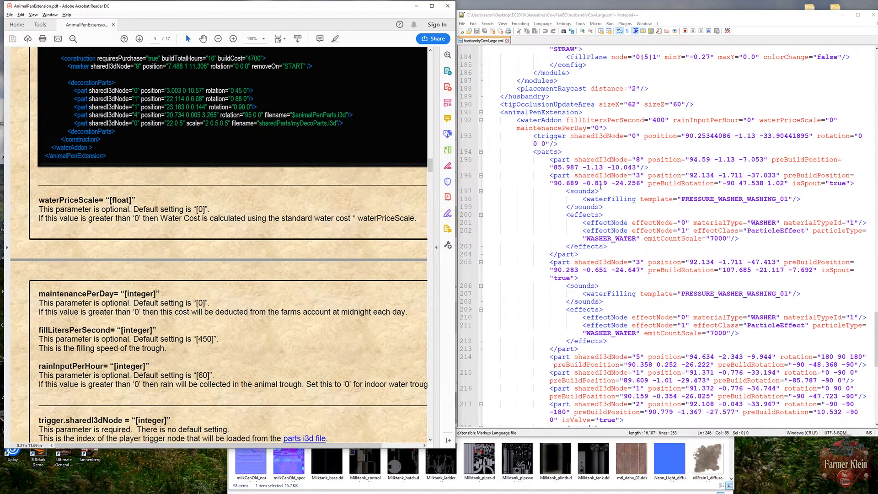
click(829, 121)
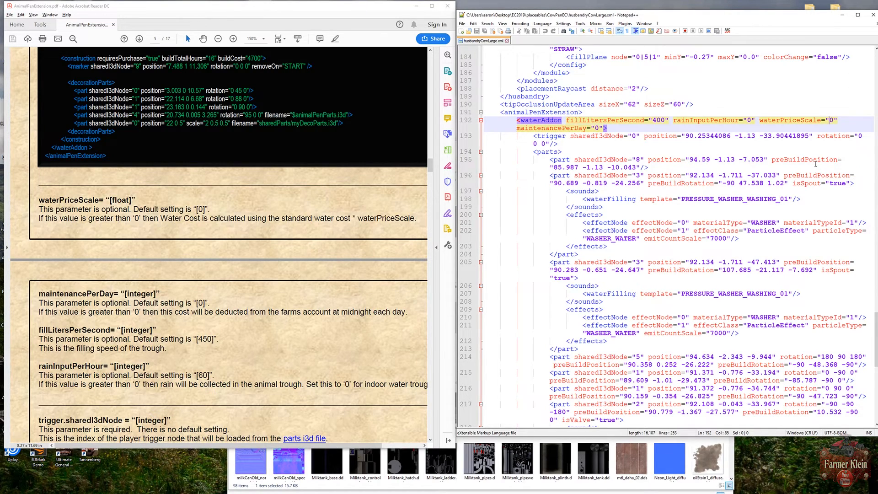
key(shift+Right)
text(1)
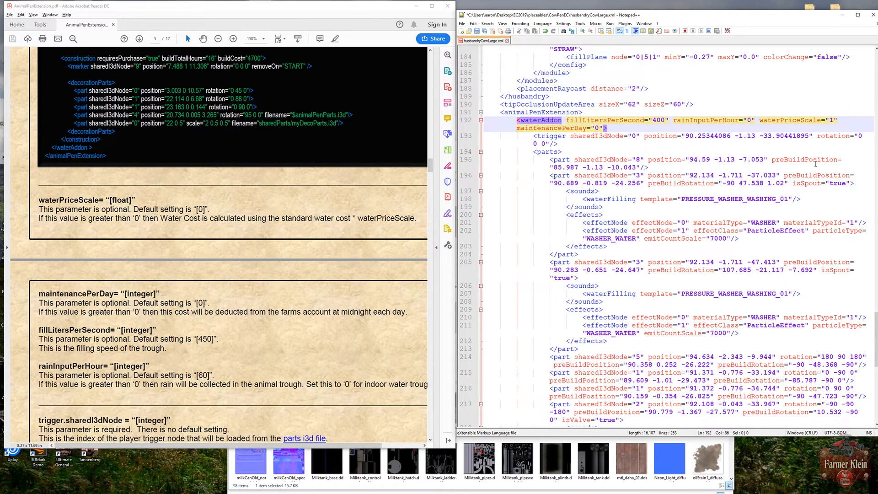
key(shift+Left)
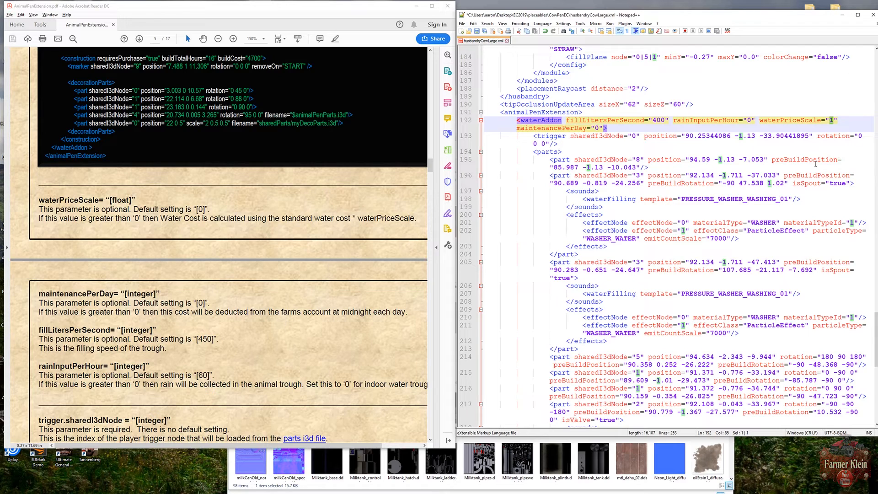
text(.5)
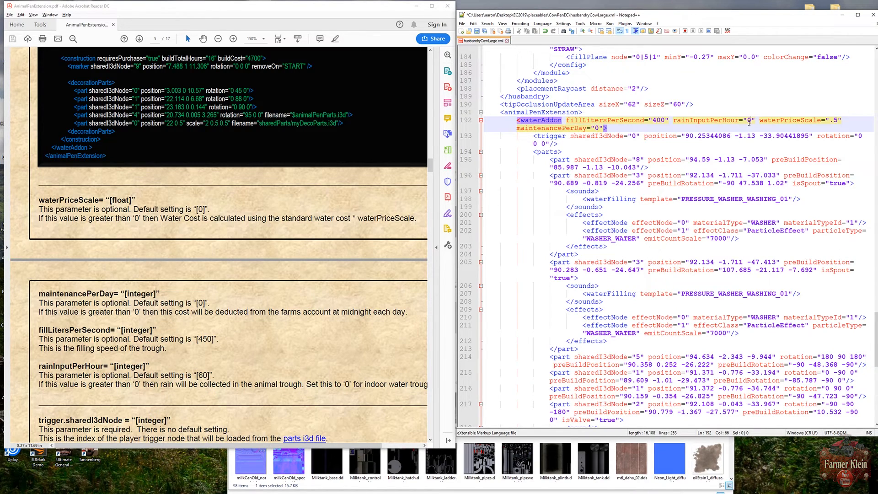
Set the waterAddon element's rainInputPerHour to 60 and its maintenancePerDay to 5.
text(6)
click(263, 376)
scroll(263, 376, down, 8)
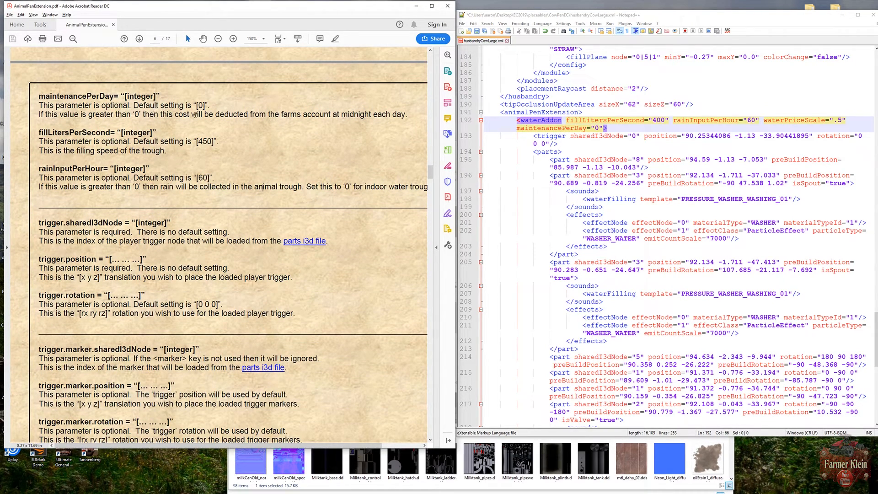
click(596, 128)
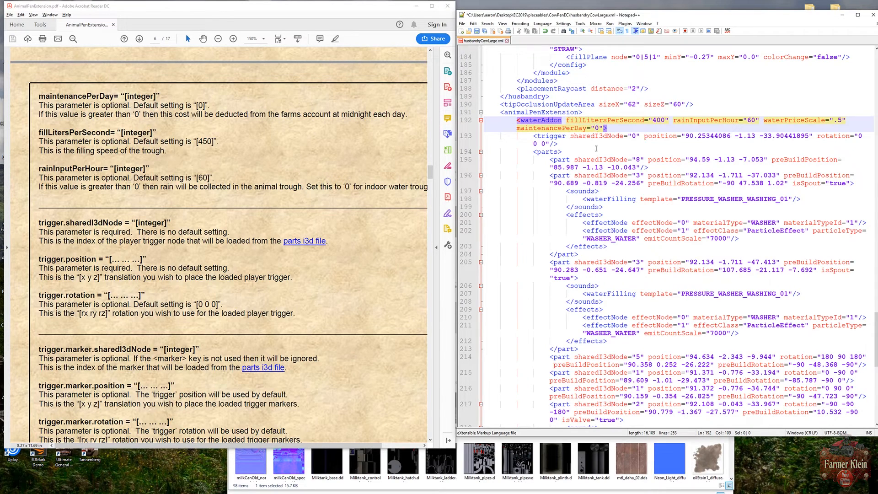
key(shift+Right)
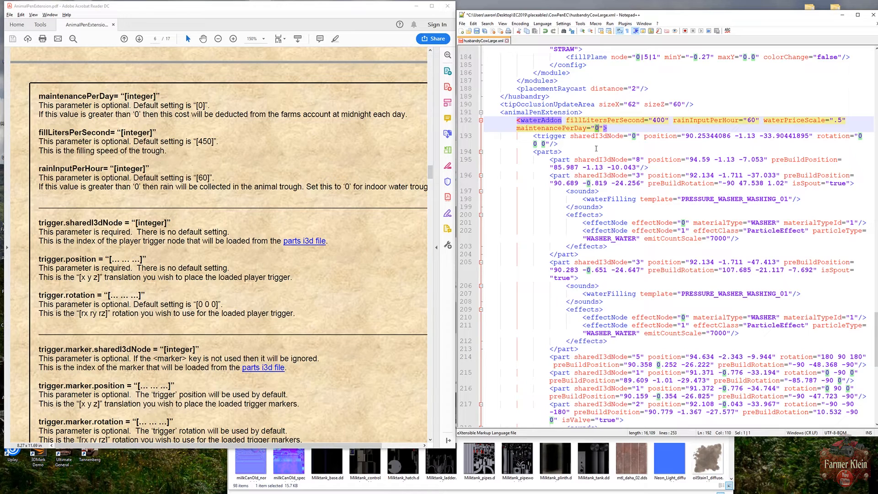
text(5)
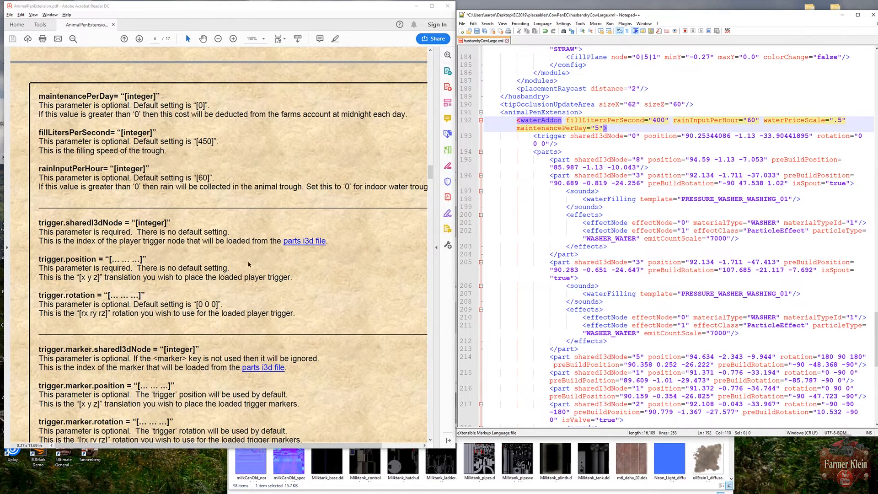
Read the trigger parameters and the optional isPartDelay and delayValue part parameters in the PDF.
scroll(239, 284, down, 10)
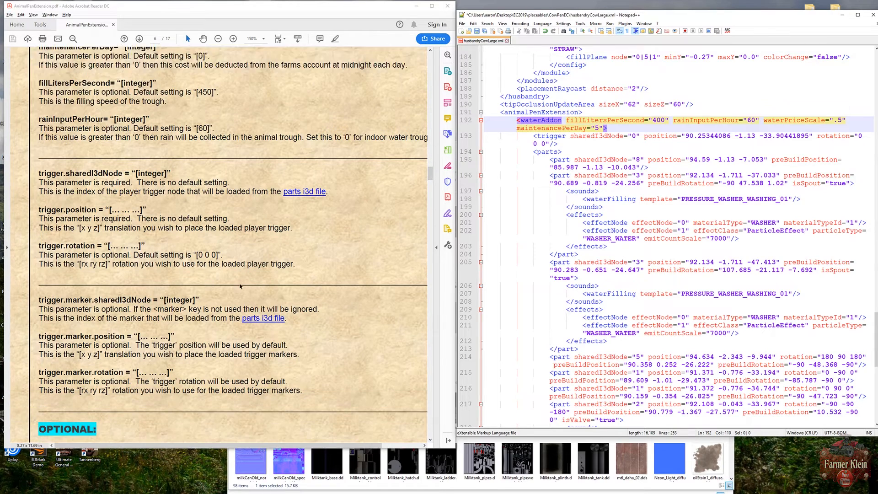
scroll(240, 286, down, 6)
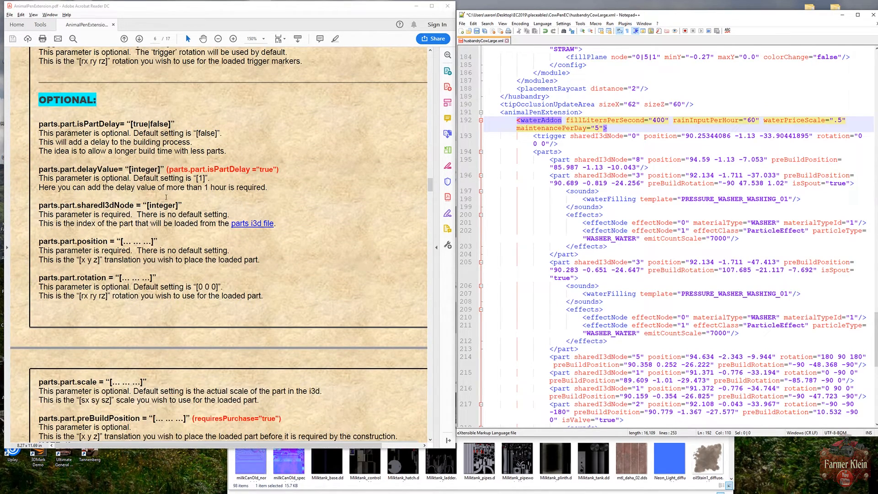
drag(38, 133, 92, 133)
click(83, 139)
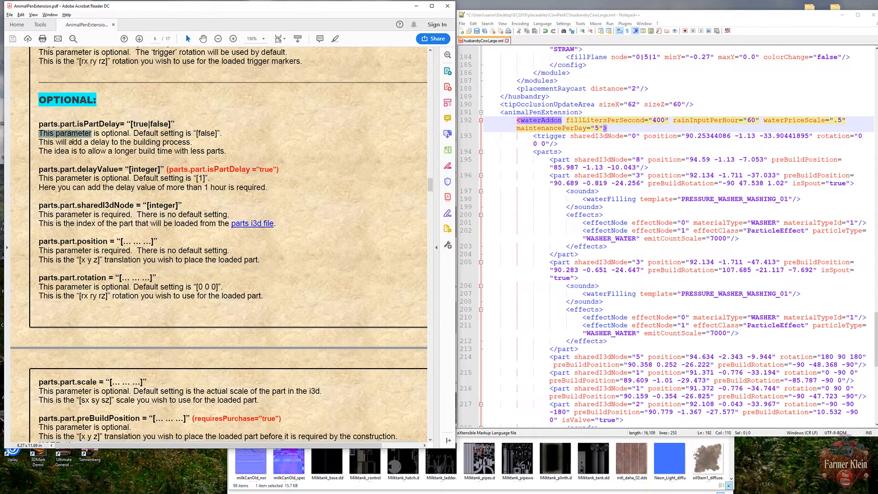
drag(39, 151, 205, 153)
click(77, 178)
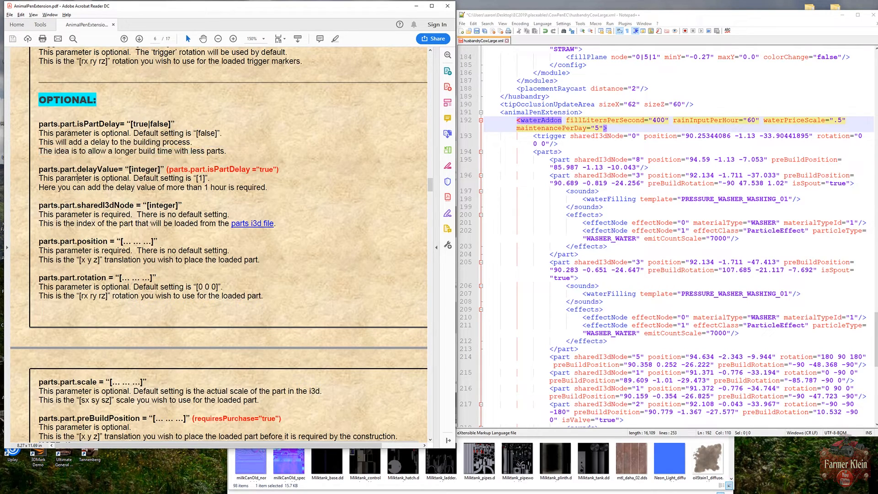
drag(39, 178, 203, 190)
click(48, 188)
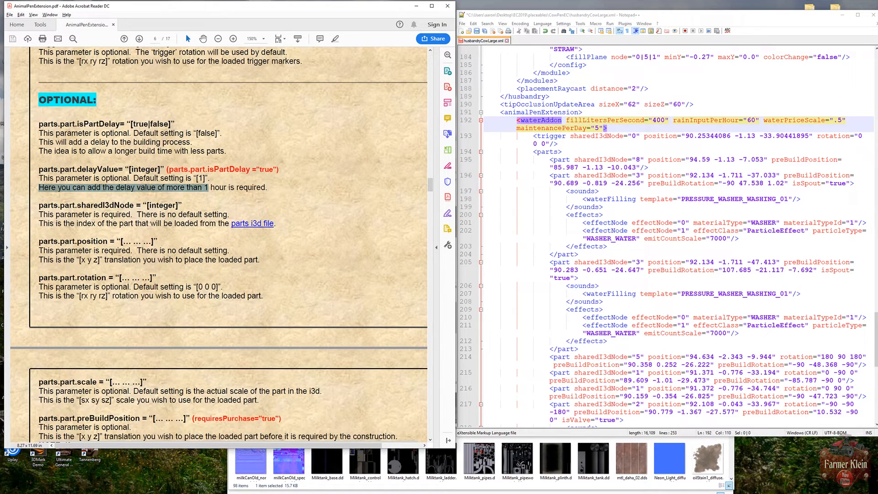
Examine the part scale, preBuildPosition, preBuildRotation, isSpout and isValve parameters in the PDF.
scroll(58, 288, down, 5)
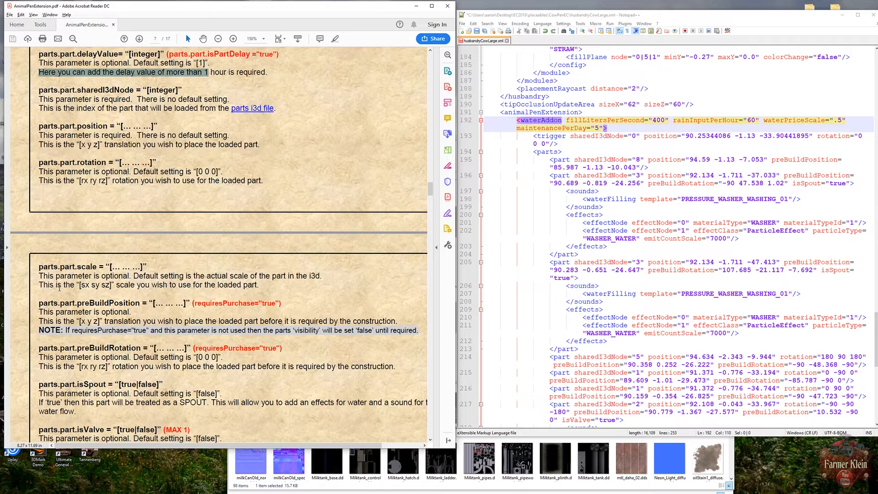
drag(42, 267, 76, 270)
scroll(74, 295, down, 4)
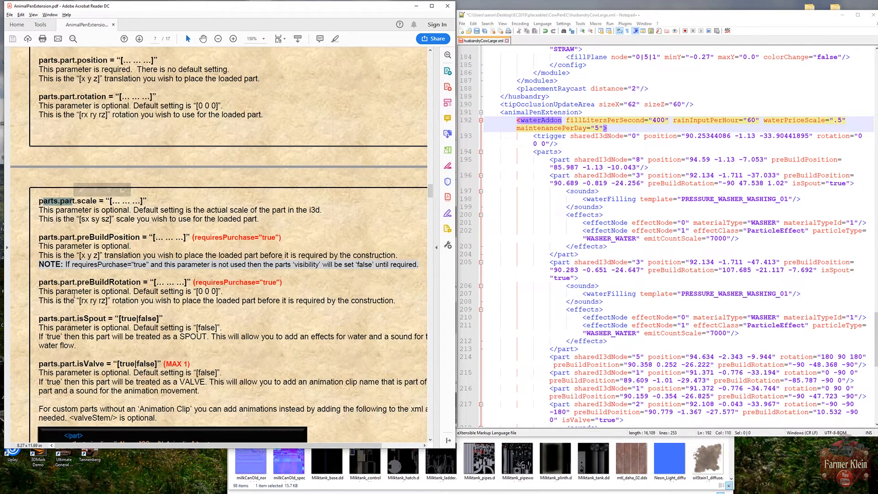
scroll(74, 295, down, 1)
scroll(74, 295, down, 4)
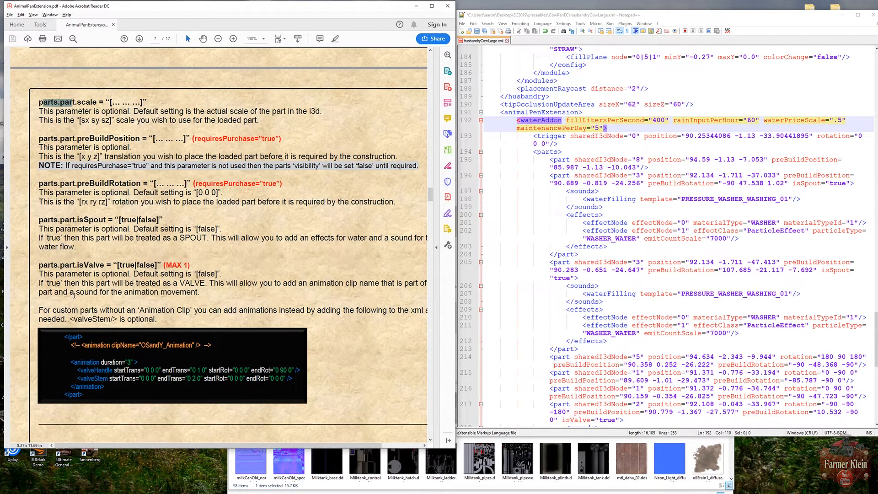
scroll(74, 295, down, 1)
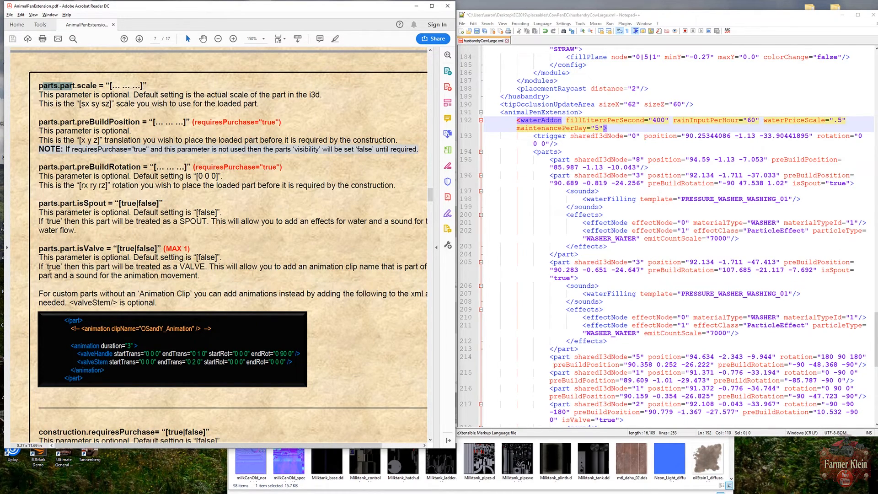
scroll(106, 270, down, 1)
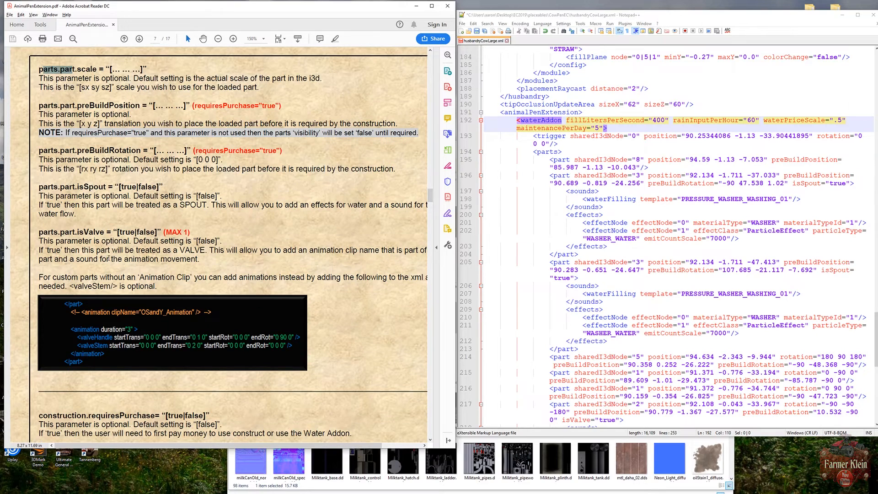
Review the custom valve animation example and the construction requiresPurchase, buildTotalHours and buildCost parameters in the PDF.
scroll(128, 264, down, 2)
scroll(128, 263, down, 4)
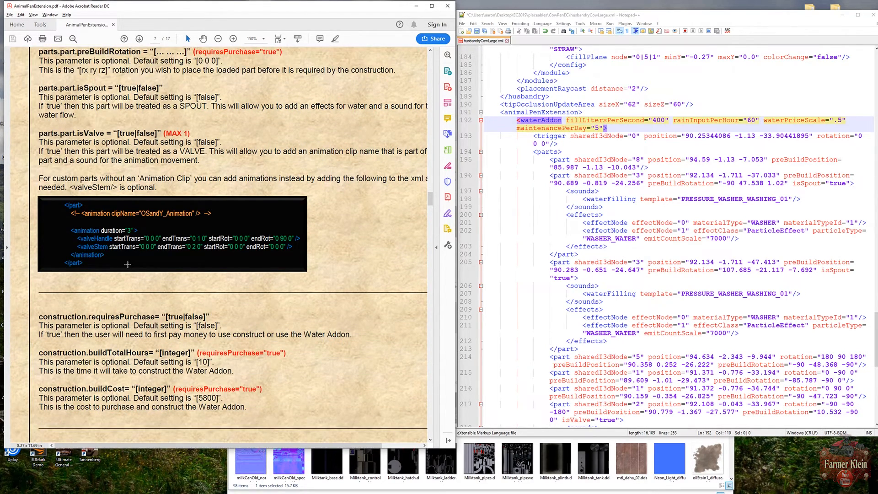
scroll(128, 264, down, 6)
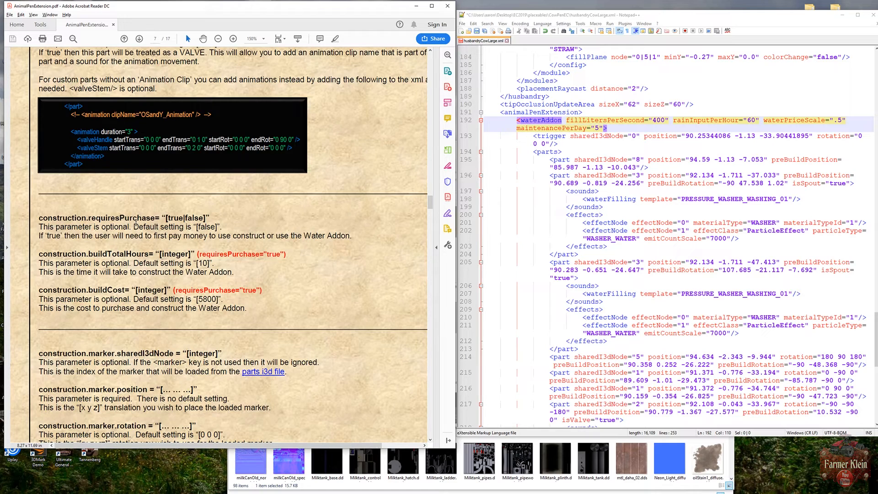
drag(132, 227, 191, 227)
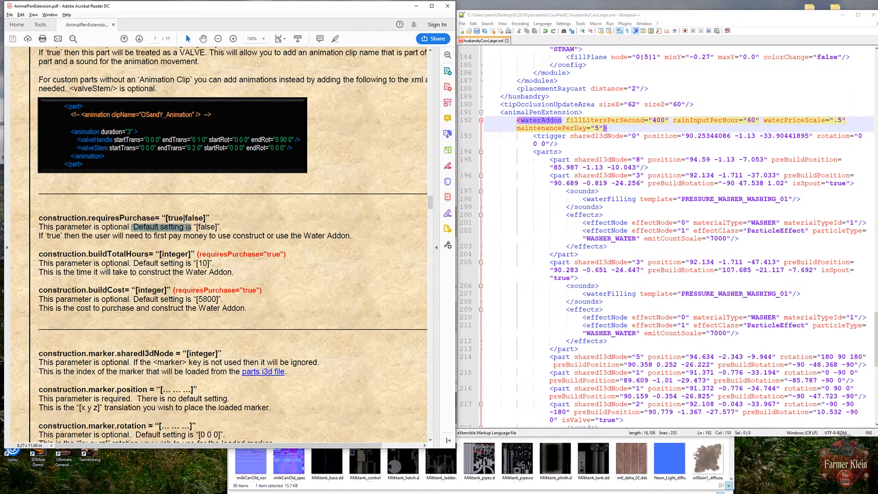
drag(64, 236, 296, 236)
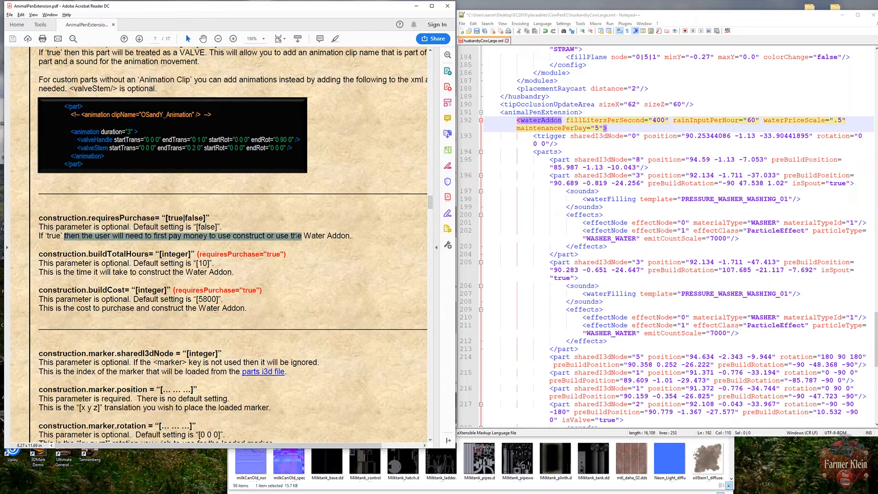
click(296, 236)
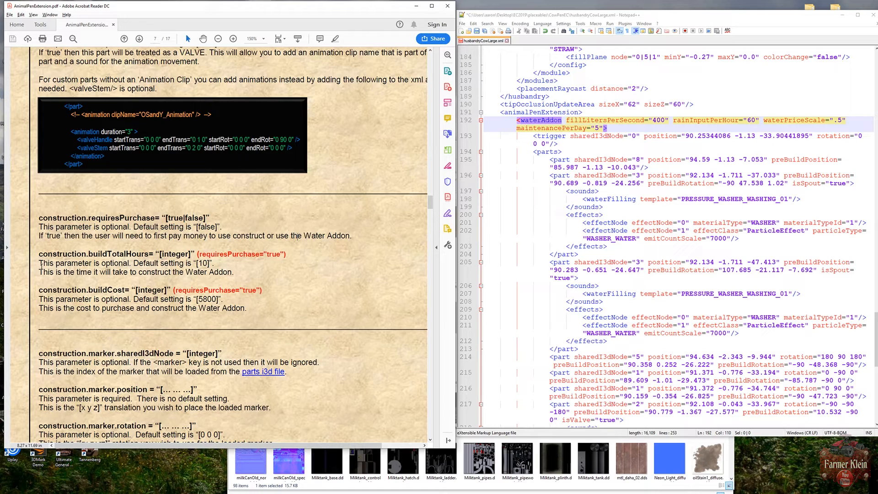
Check the construction parameters in the PDF and set the waterAddon construction's buildTotalHours to 8 and buildCost to 10000.
drag(71, 254, 139, 255)
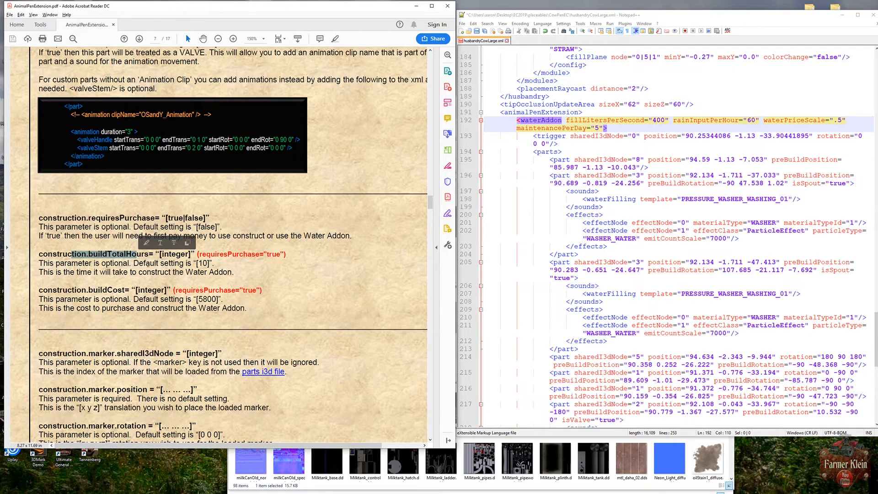
click(173, 272)
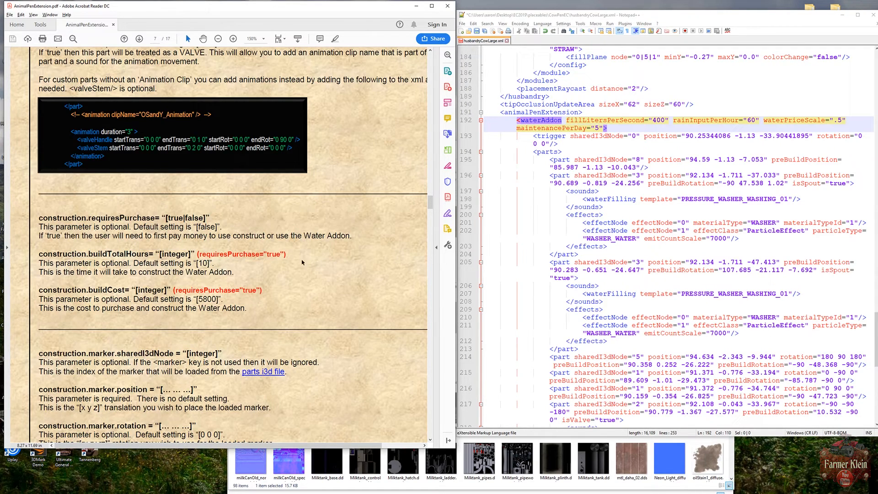
scroll(612, 278, down, 15)
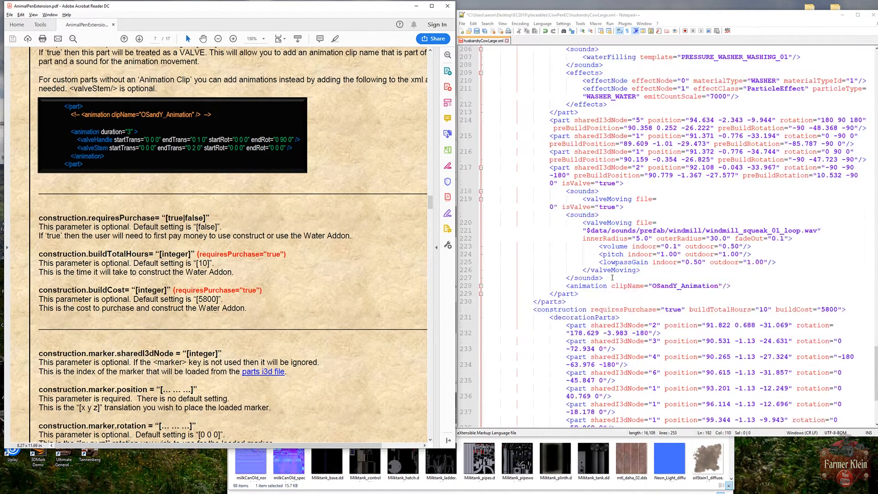
scroll(612, 277, up, 4)
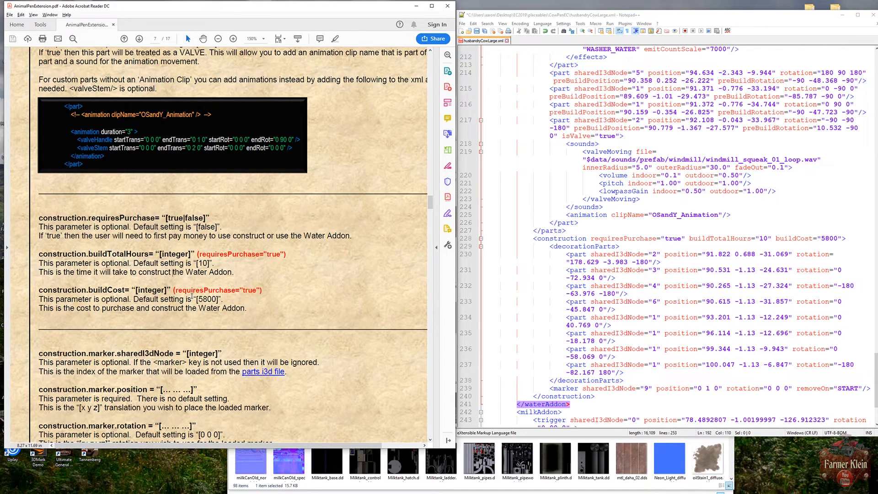
click(831, 237)
key(shift+Left)
text(0)
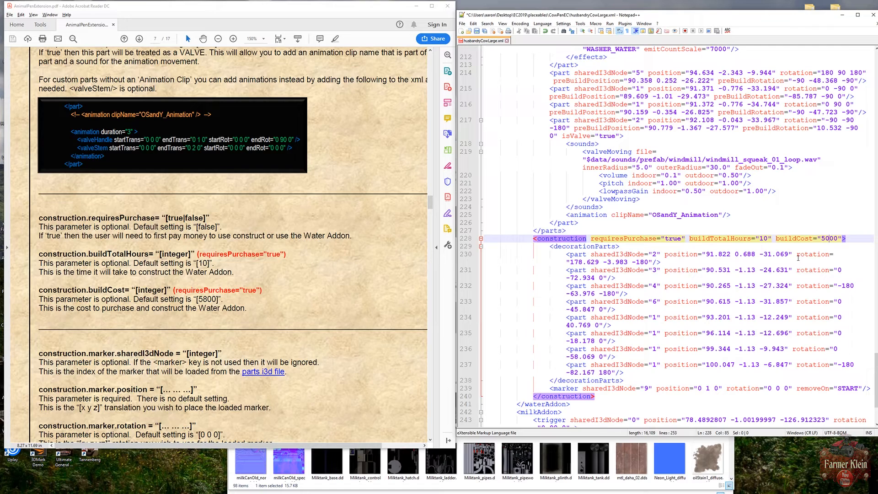
key(shift+Left)
text(10)
key(shift+Right)
key(shift+Right)
text(8)
Save the edited husbandryCowLarge.xml and close the text editor.
scroll(699, 305, down, 2)
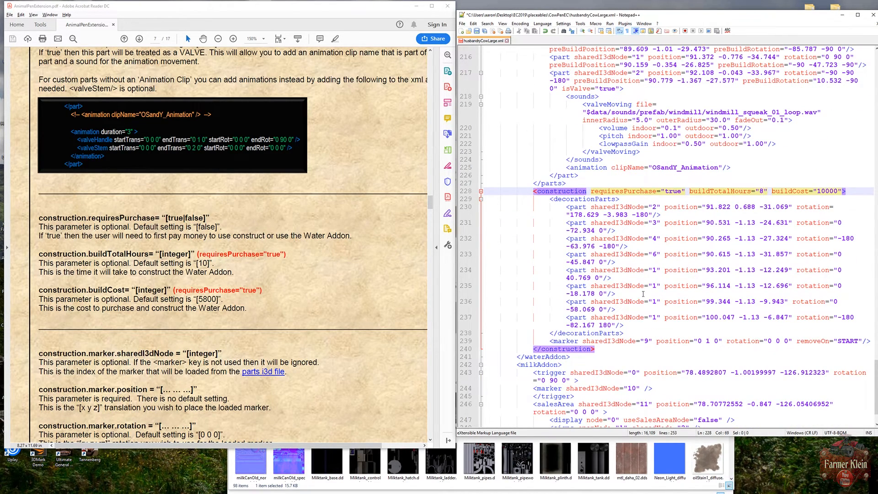
scroll(643, 292, down, 2)
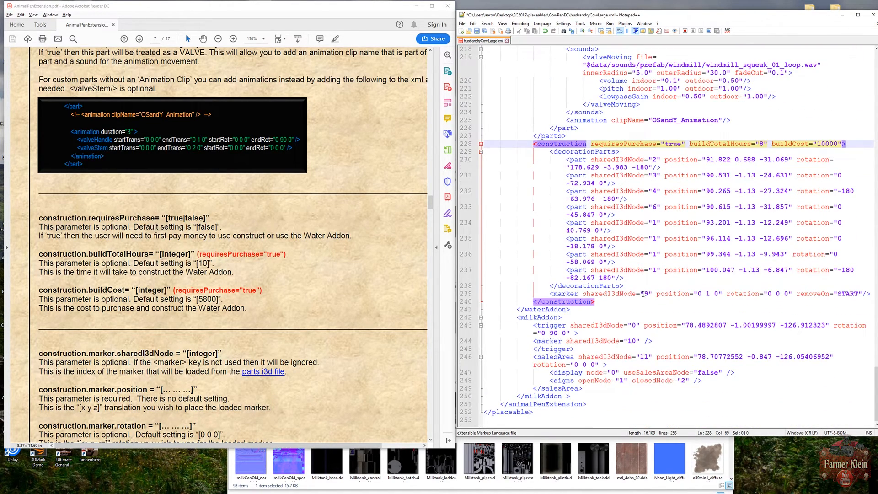
click(478, 31)
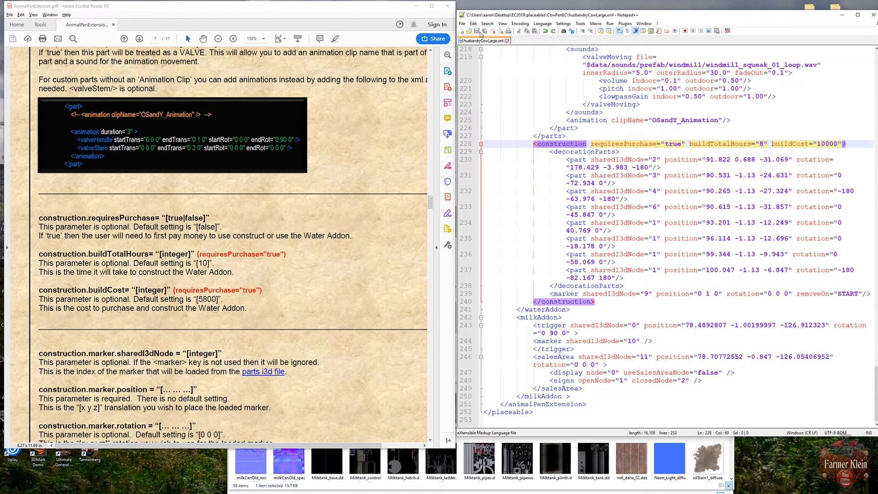
click(872, 14)
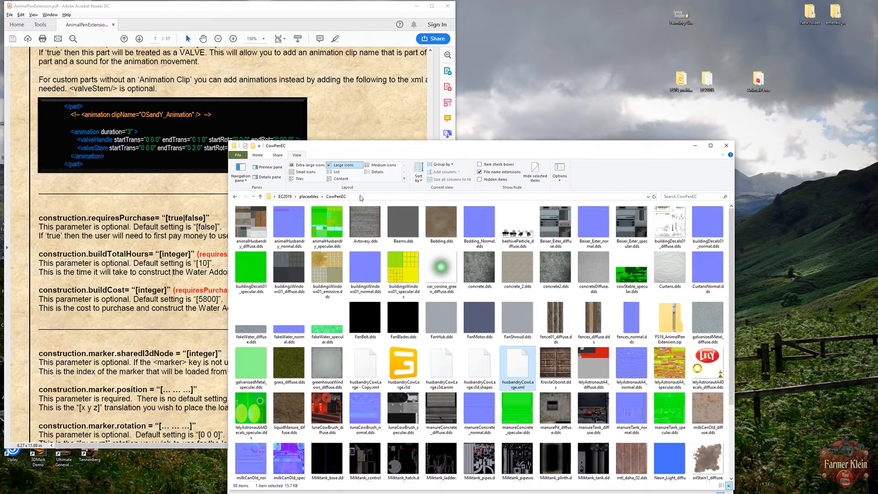
Compress all files and folders in the EC2019 folder into EC2019.zip with 7-Zip.
click(287, 197)
drag(338, 355, 233, 212)
right_click(261, 240)
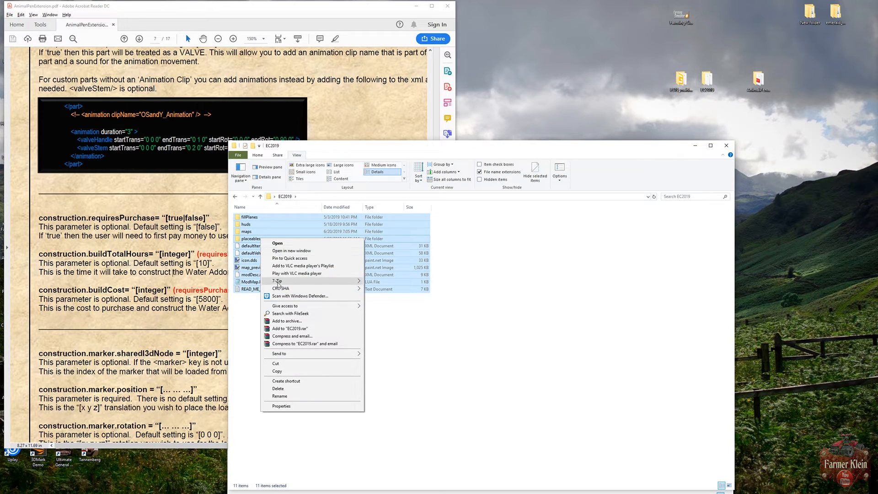
mouse_move(320, 281)
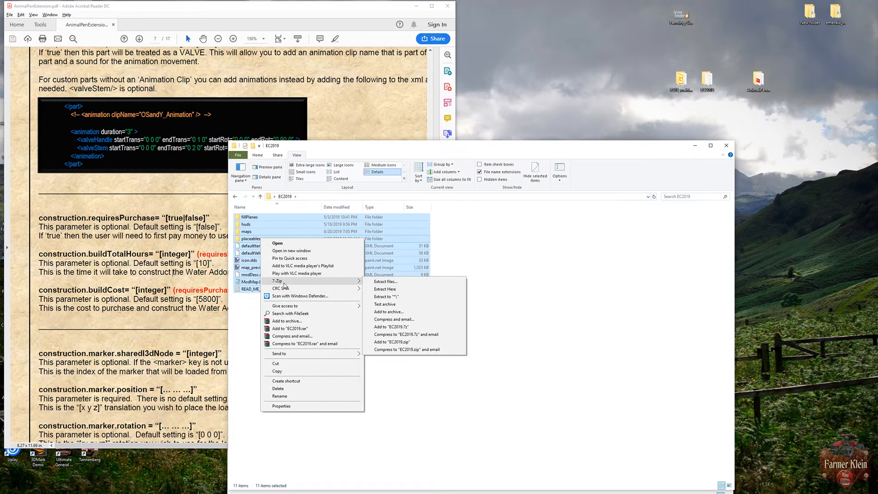
click(420, 341)
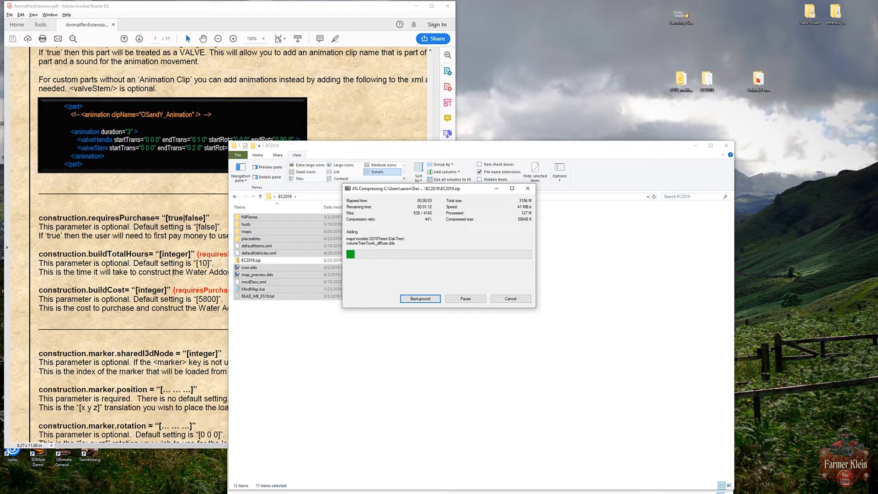
Move EC2019.zip from the EC2019 folder into the FarmingSimulator2019 mods folder.
key(alt+Tab)
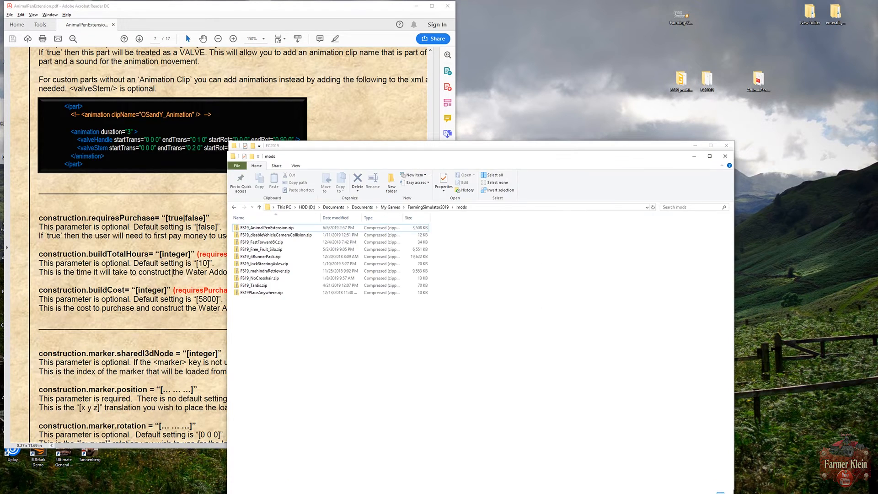
drag(410, 159, 662, 44)
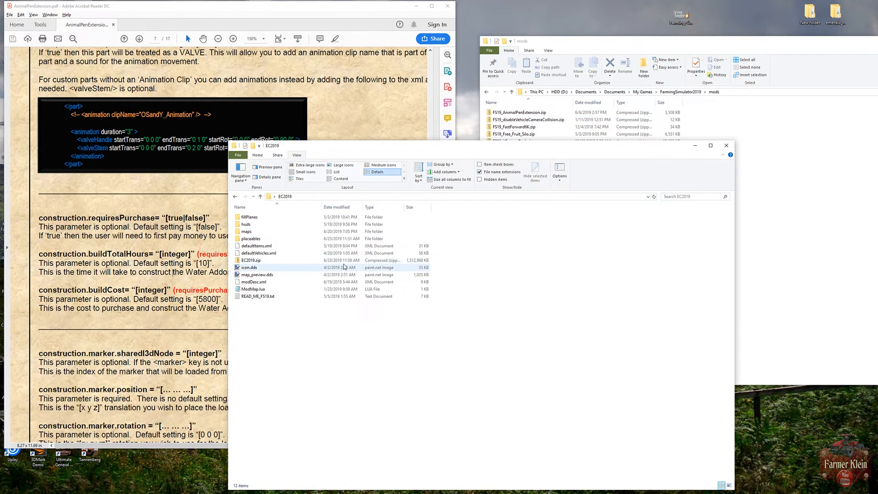
drag(344, 263, 763, 228)
right_drag(764, 226, 763, 226)
click(744, 288)
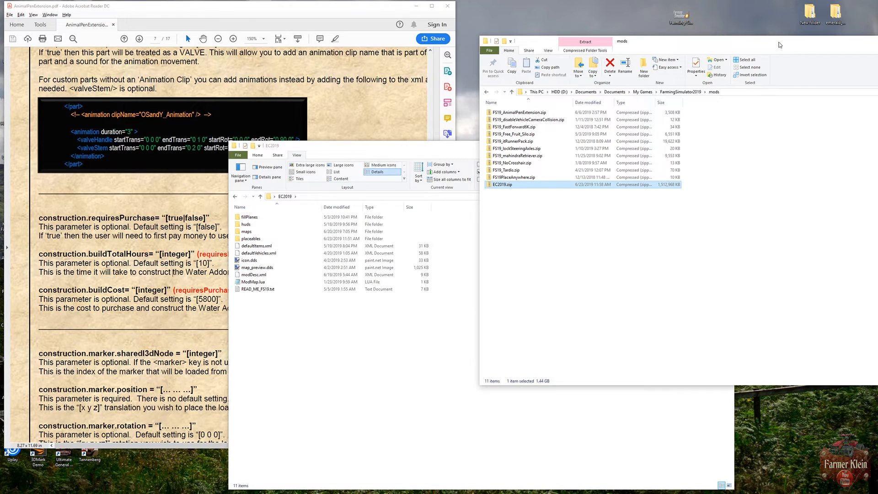
Put away the mods folder, EC2019 folder and PDF windows before switching to Farming Simulator 19.
drag(780, 45, 691, 56)
click(857, 55)
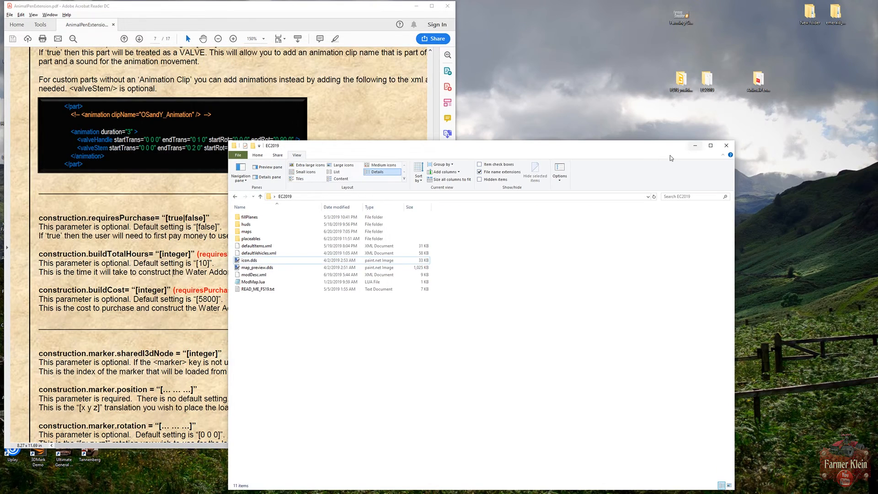
click(695, 145)
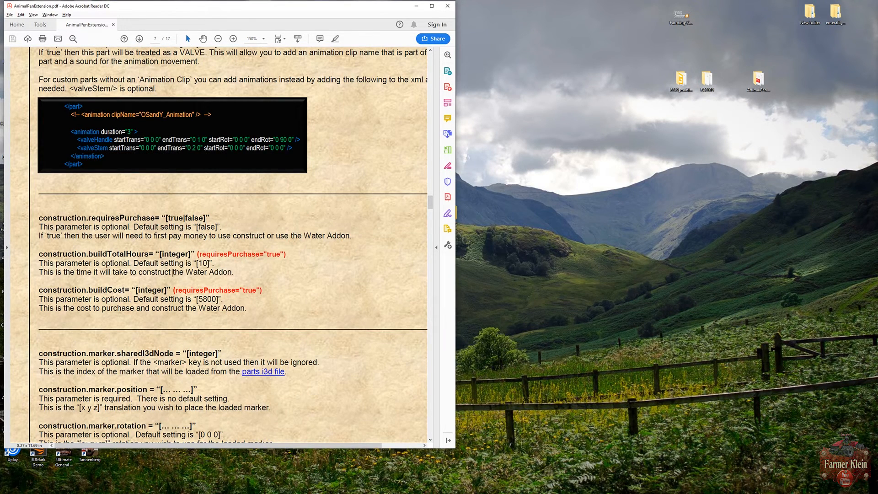
click(416, 6)
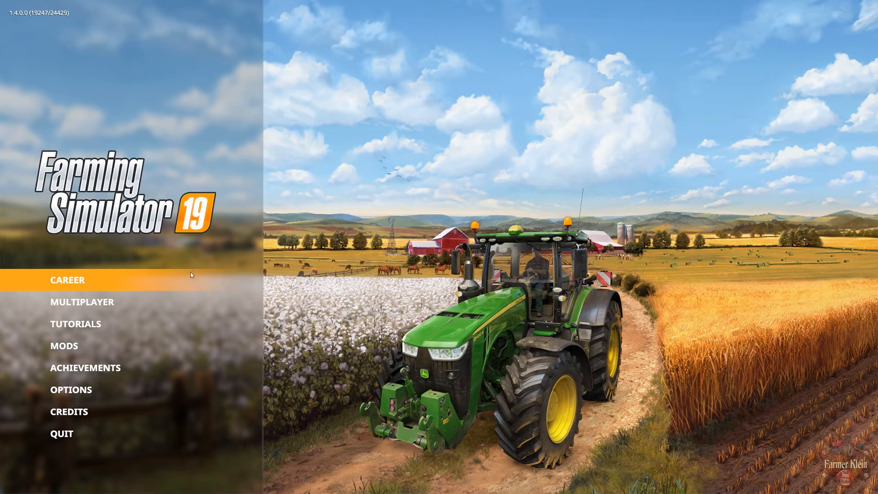
Set up a new career in New farmer mode on the Emerald Coast USA 2019 map with the default character.
click(191, 277)
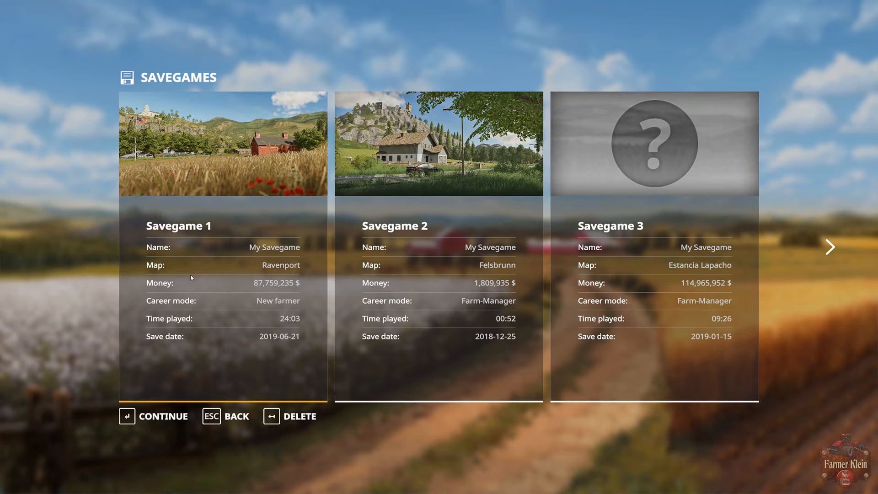
scroll(431, 255, down, 3)
double_click(652, 275)
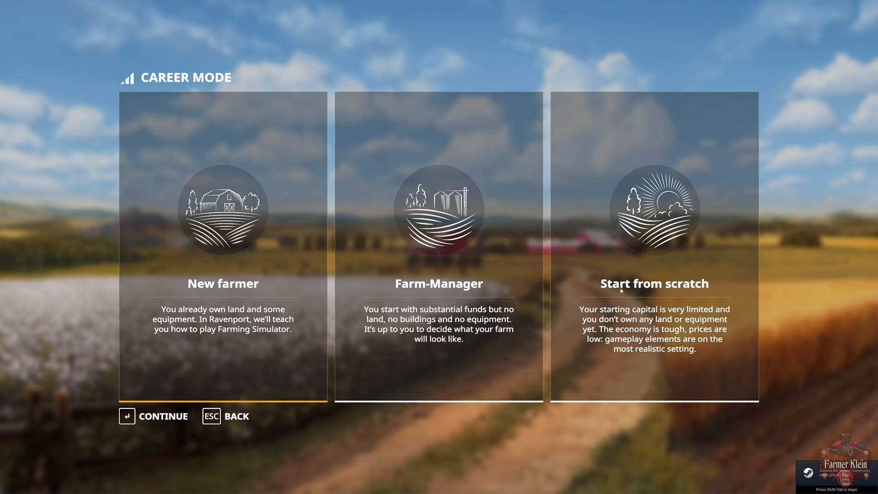
double_click(277, 301)
scroll(253, 287, down, 3)
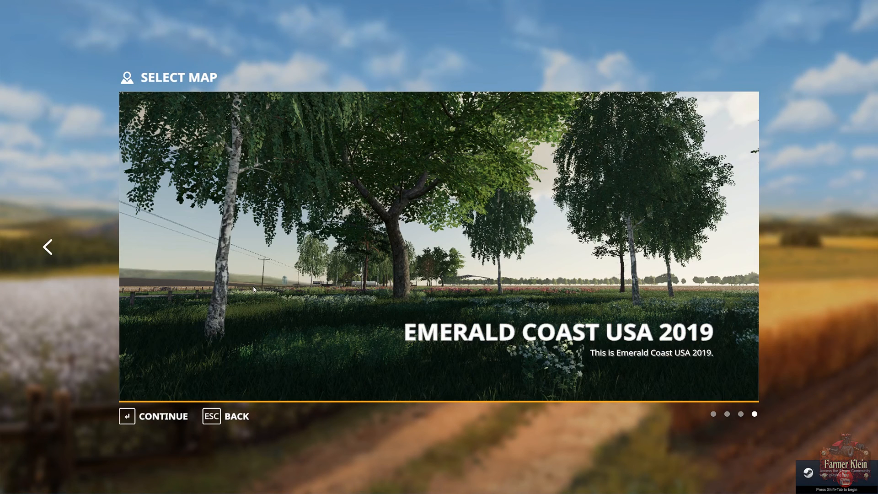
click(182, 424)
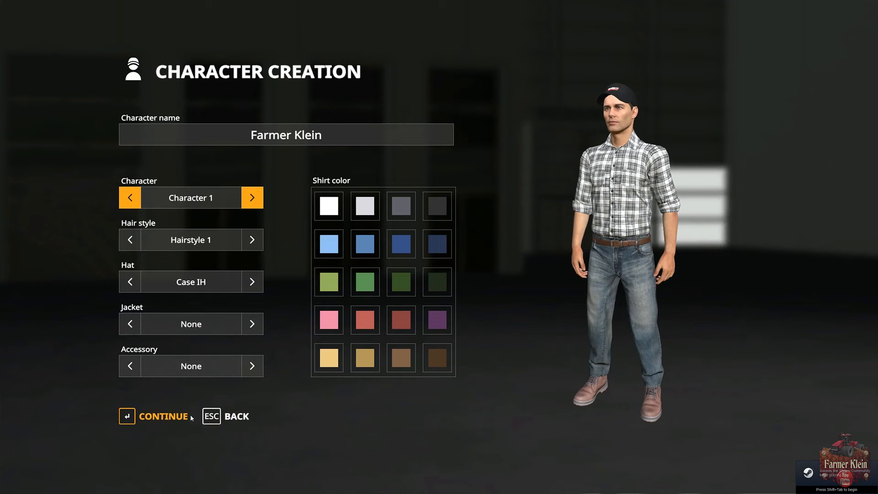
click(181, 424)
Enable only the Animal Pen Extension and Fast Forward 6K mods alongside the map and start the game.
click(369, 417)
key(Right)
key(space)
click(477, 209)
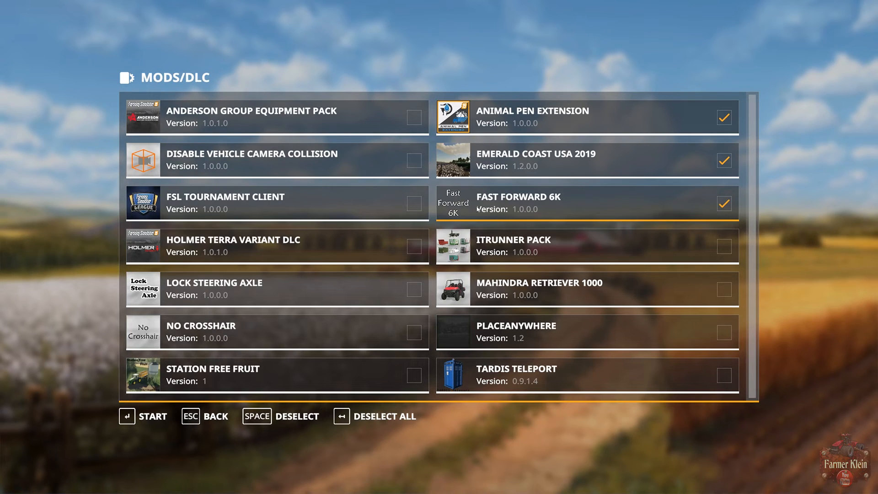
click(160, 409)
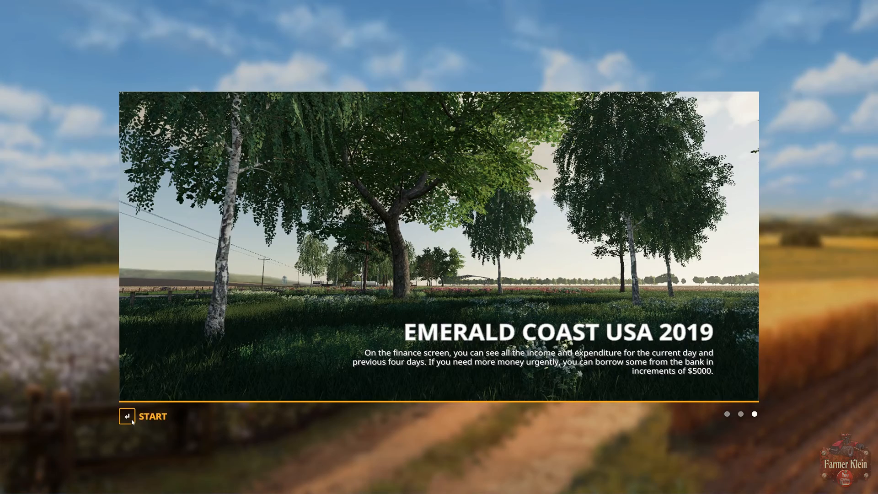
click(151, 416)
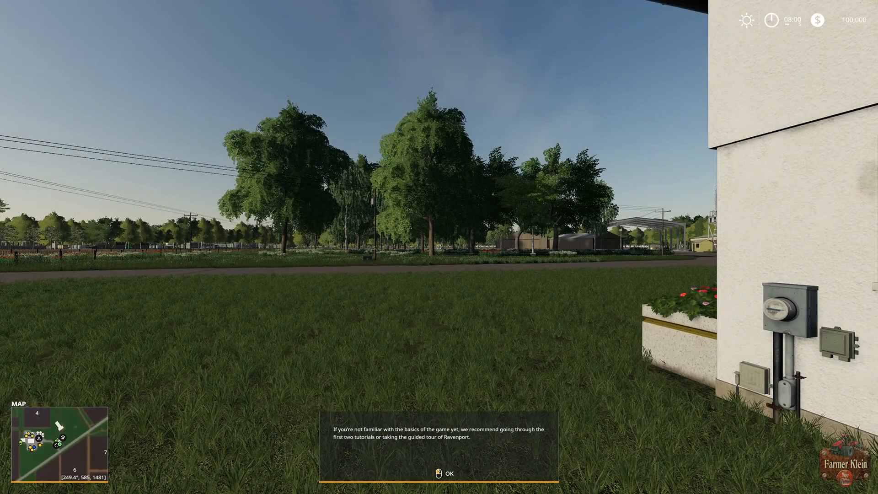
Dismiss the introductory messages and visit the cow pen near fields 14 and 15 to inspect its entrance.
click(439, 247)
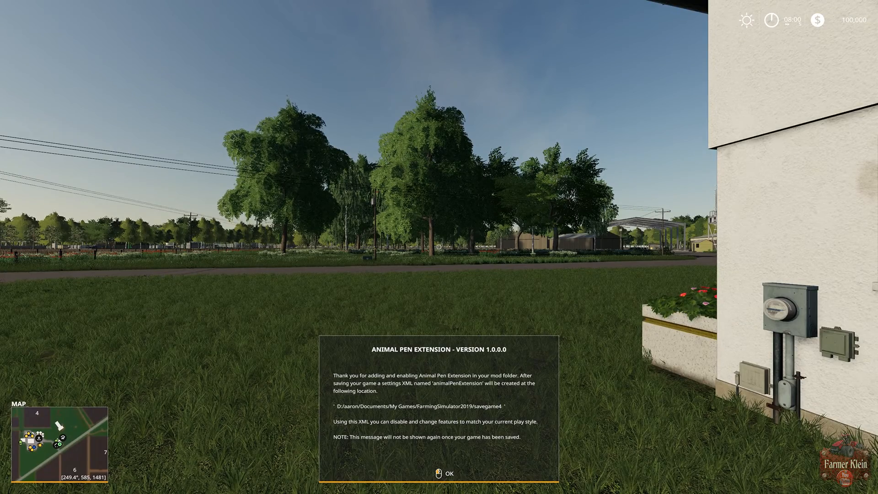
click(439, 247)
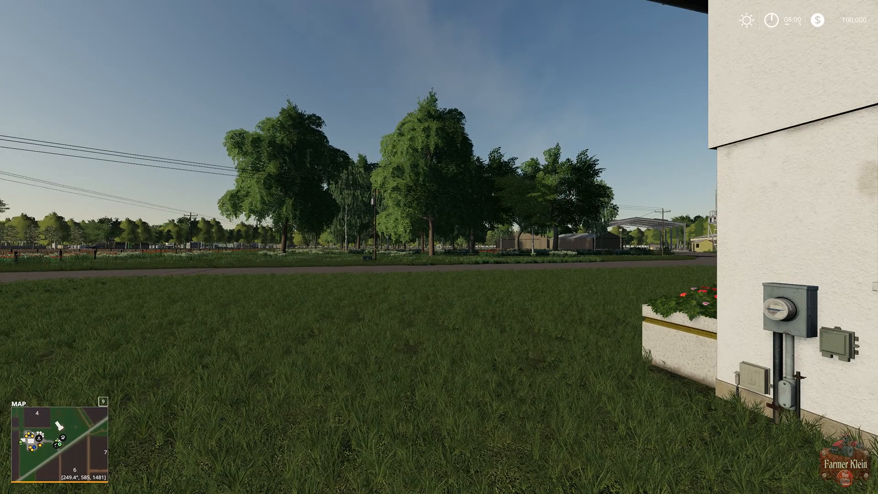
key(Escape)
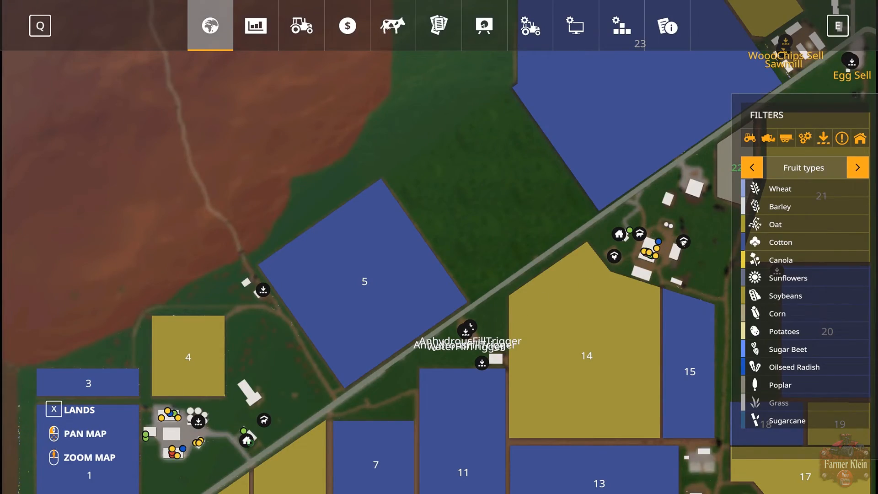
click(684, 241)
key(space)
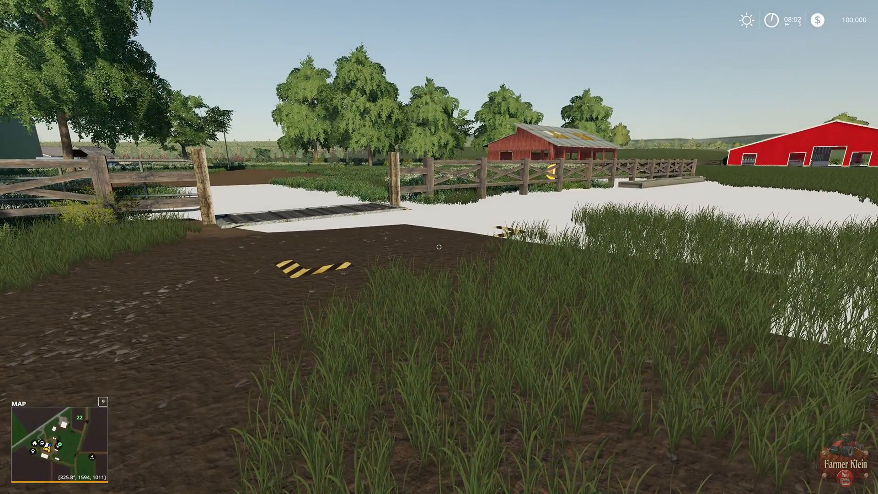
key(w)
key(w)
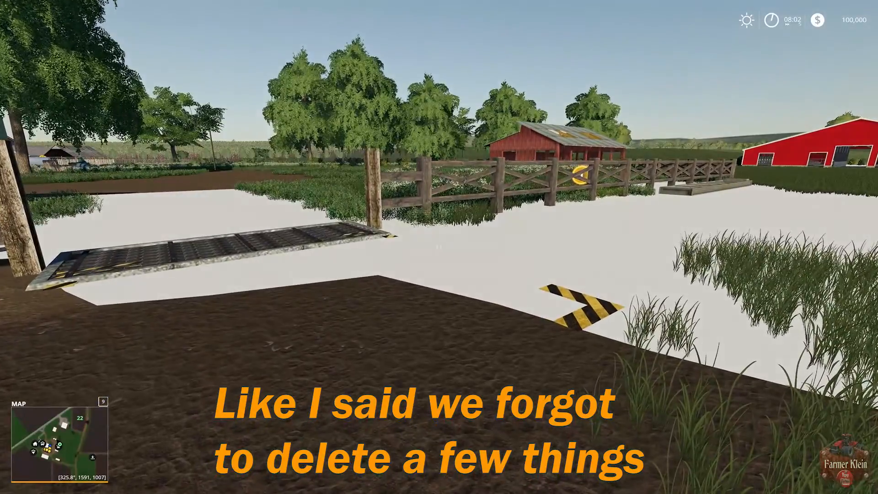
key(s)
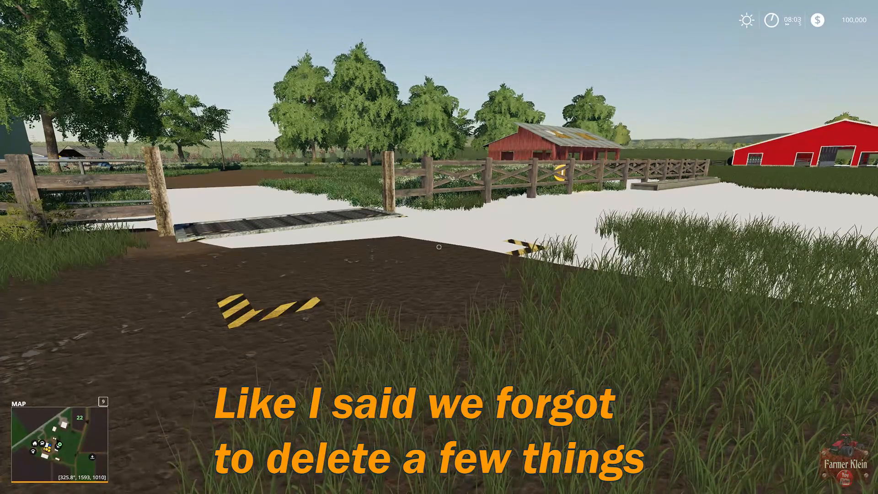
Quit the running game without saving.
key(Escape)
key(q)
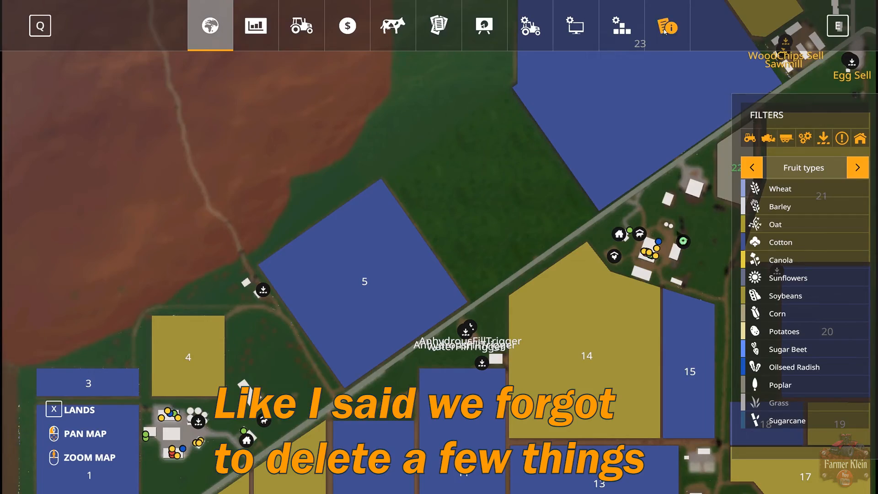
click(253, 445)
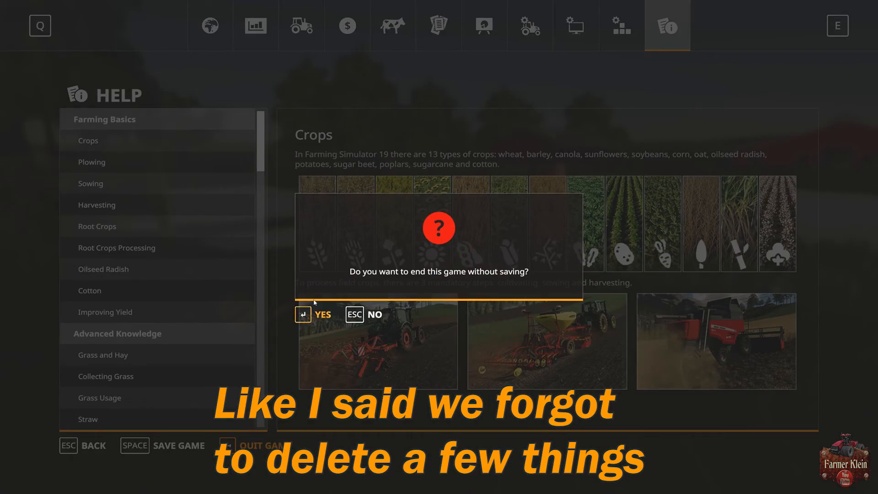
click(311, 310)
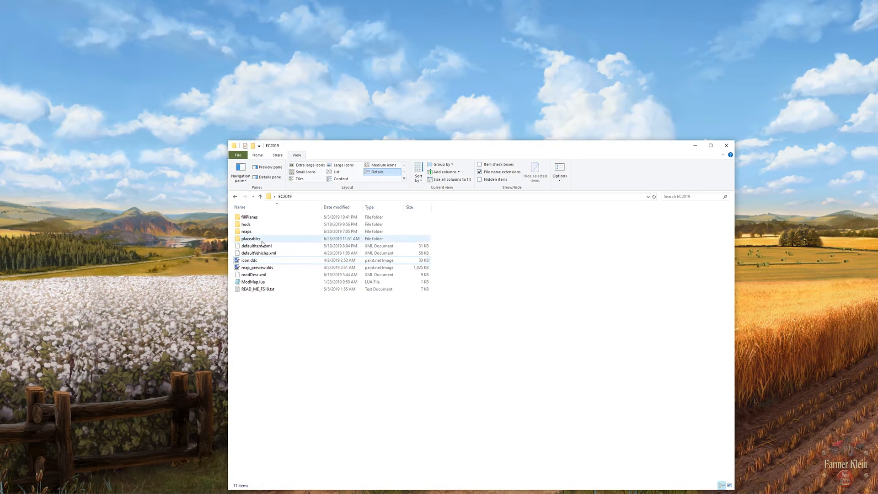
Open husbandryCowLarge.i3d from the placeables/CowPenEC folder in GIANTS Editor 8.1.0.
double_click(255, 239)
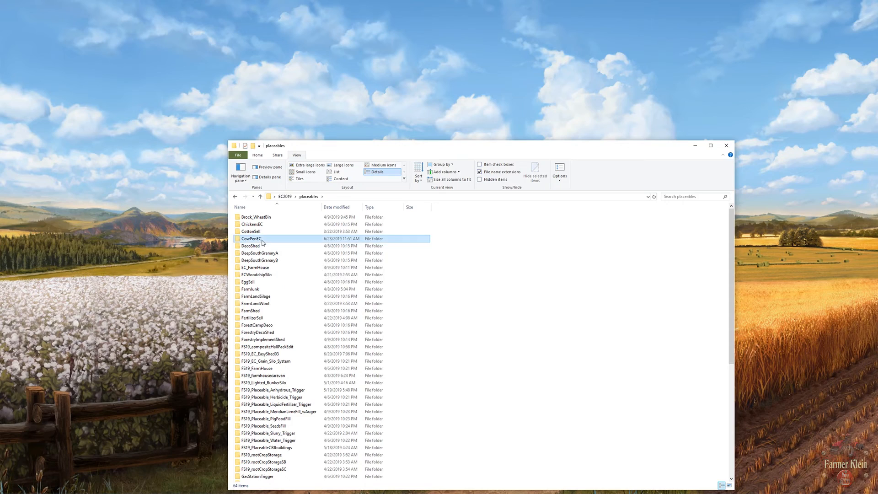
double_click(263, 240)
double_click(396, 372)
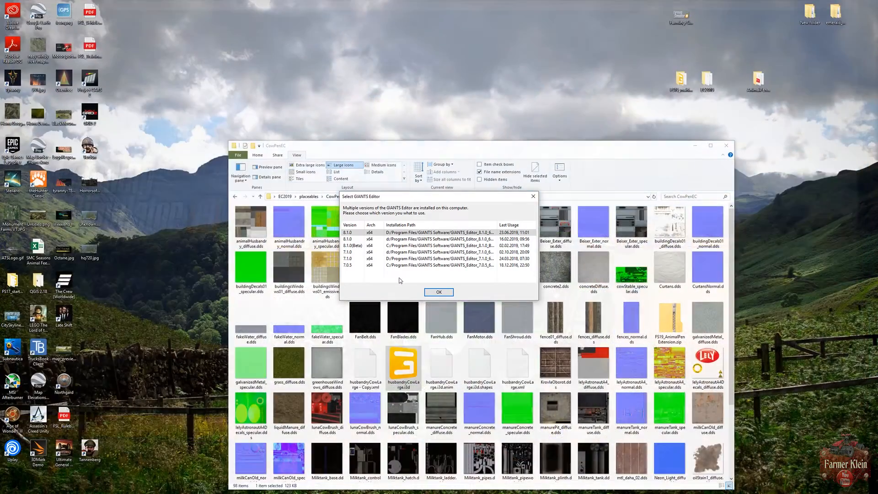
click(438, 293)
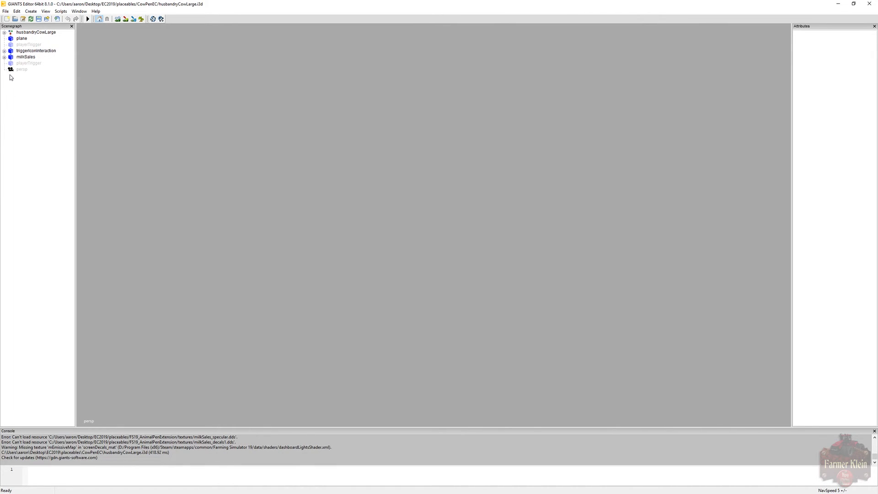
Delete the leftover plane object from the cow pen scene, save the i3d file and close the editor.
click(22, 39)
click(28, 32)
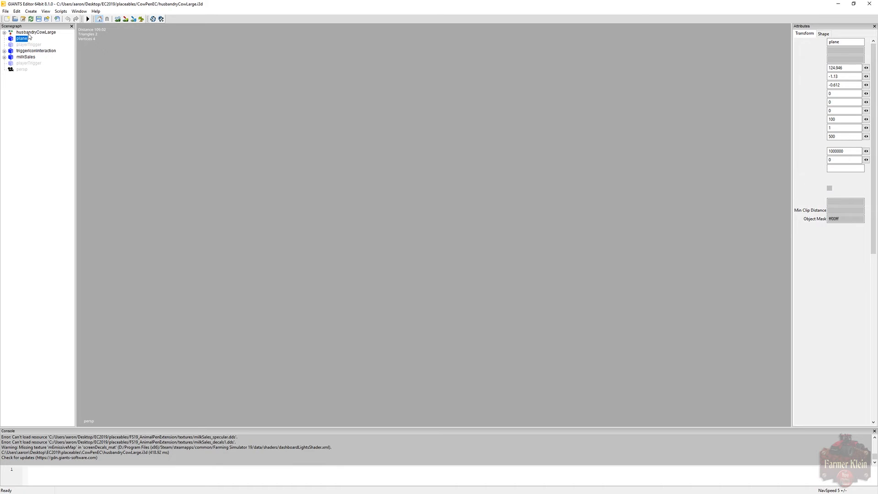
right_drag(172, 94, 330, 63)
click(26, 40)
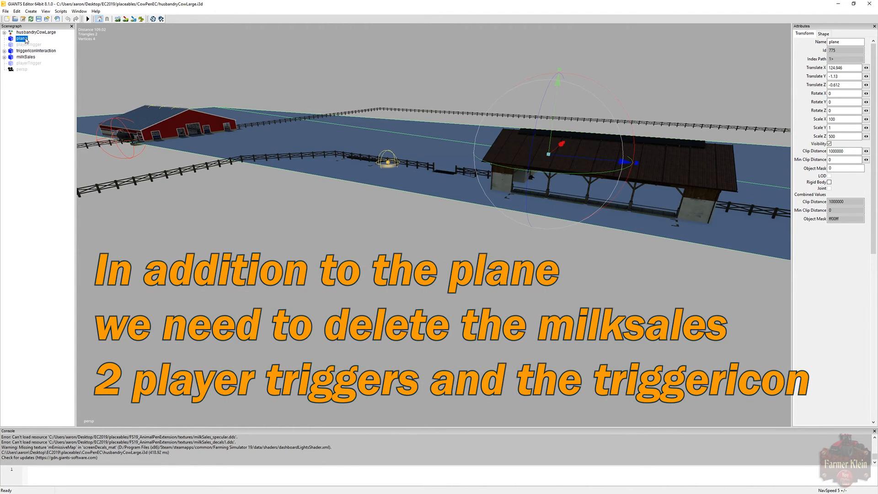
key(Delete)
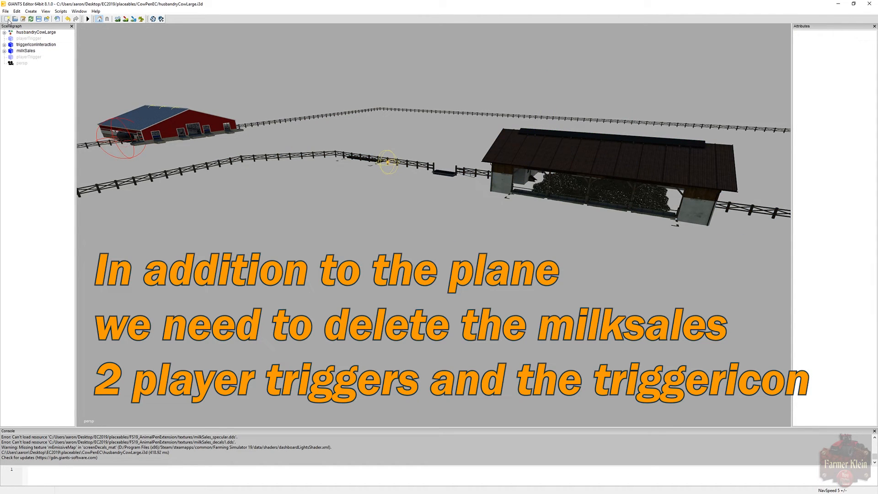
click(39, 19)
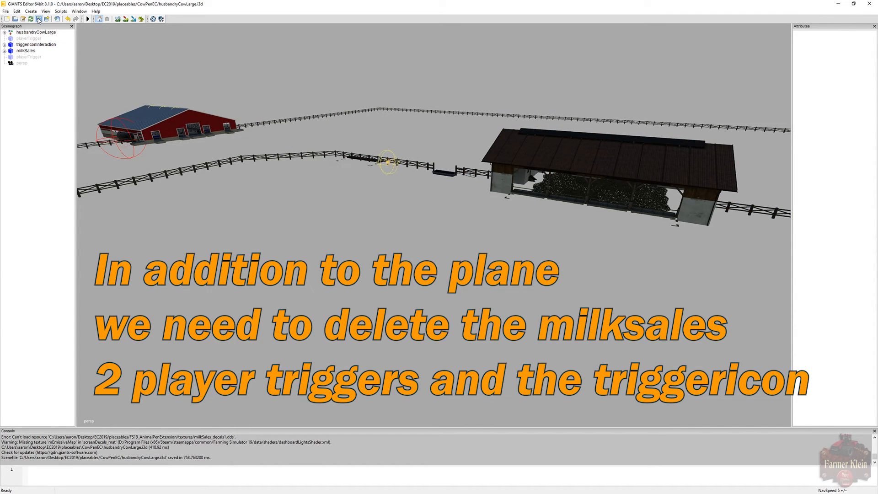
click(869, 4)
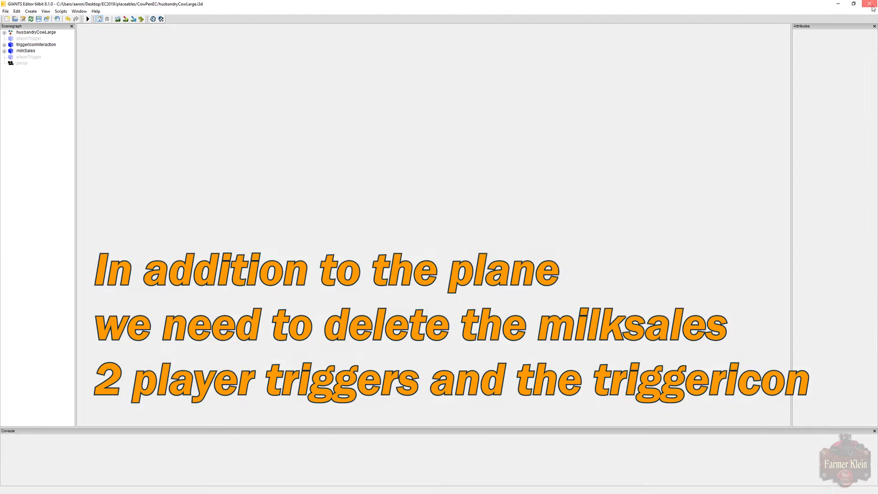
Delete FS19_AnimalPenExtension.zip from the CowPenEC folder and pack the whole contents of the EC2019 folder into EC2019.zip.
click(667, 315)
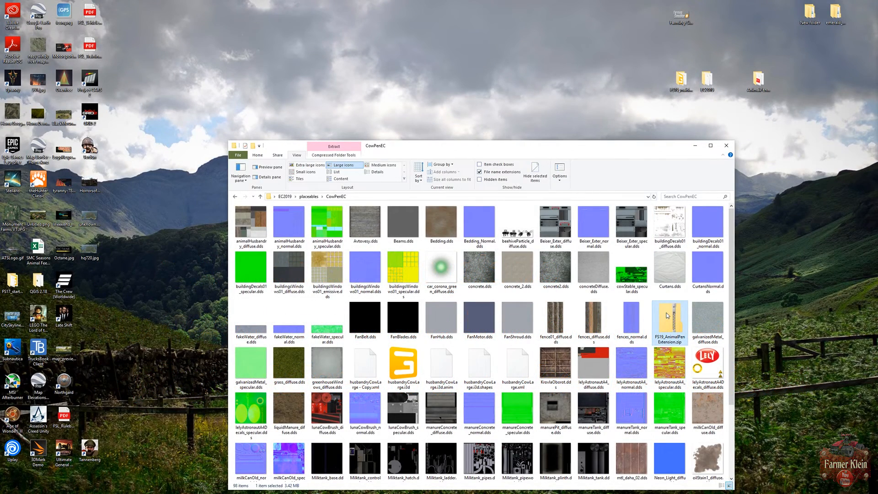
key(Delete)
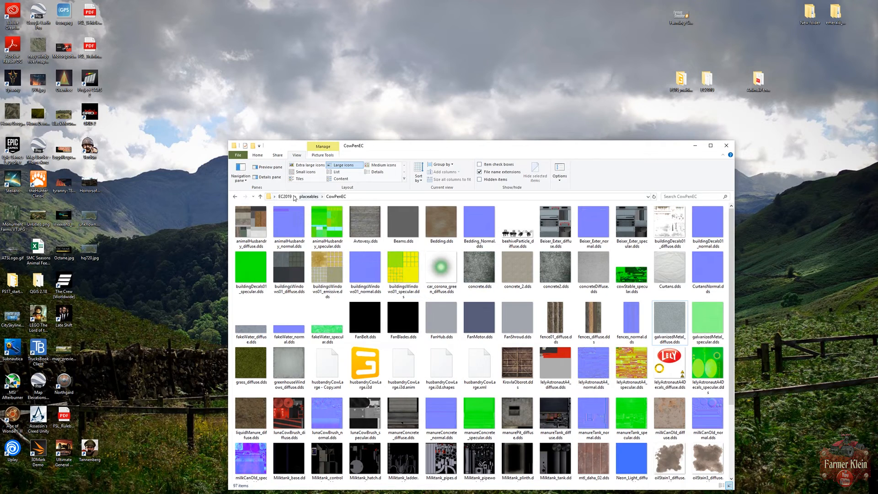
click(289, 197)
drag(347, 350, 250, 231)
right_click(250, 232)
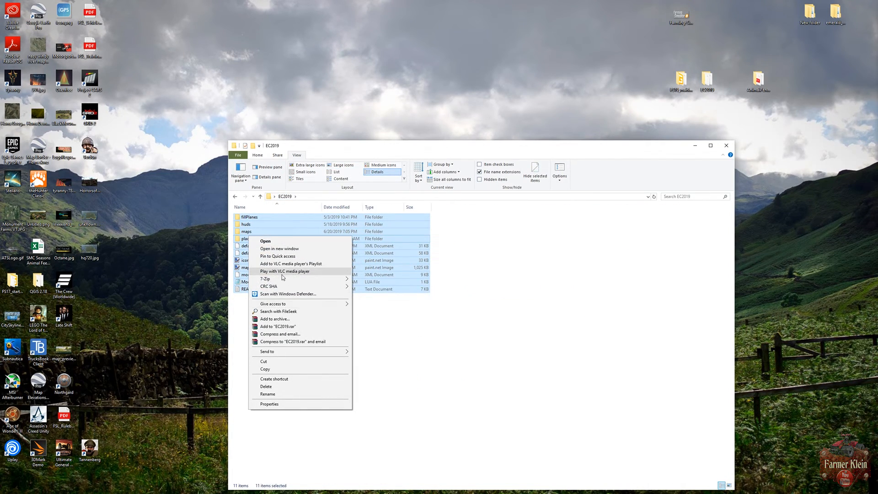
mouse_move(284, 279)
click(383, 340)
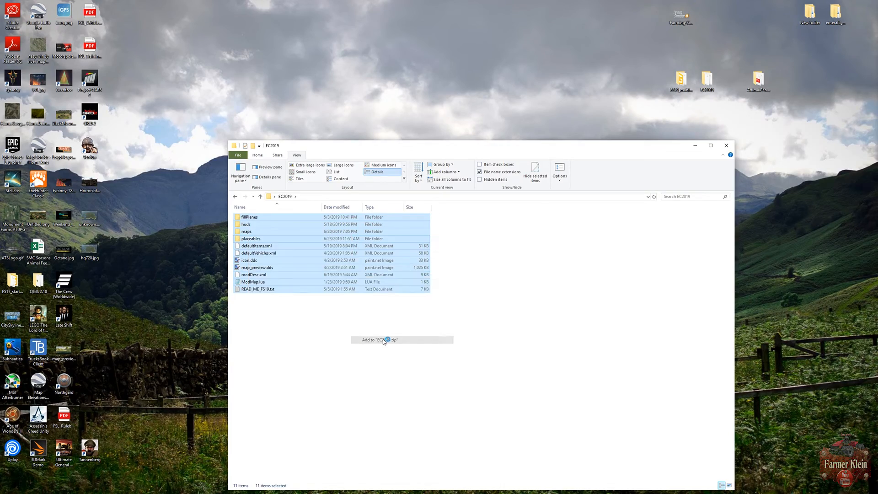
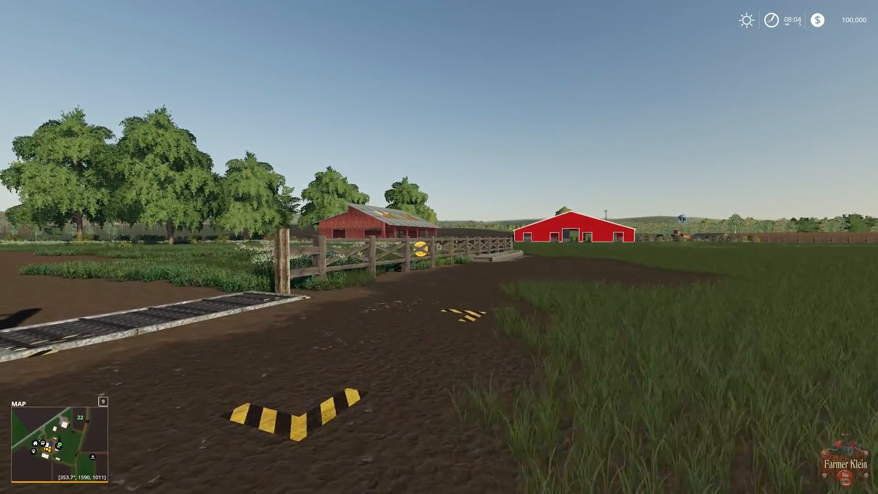
In Farming Simulator 19, walk to the marker inside the cow pen fence, view the water fill point purchase offer and decline it.
key(w)
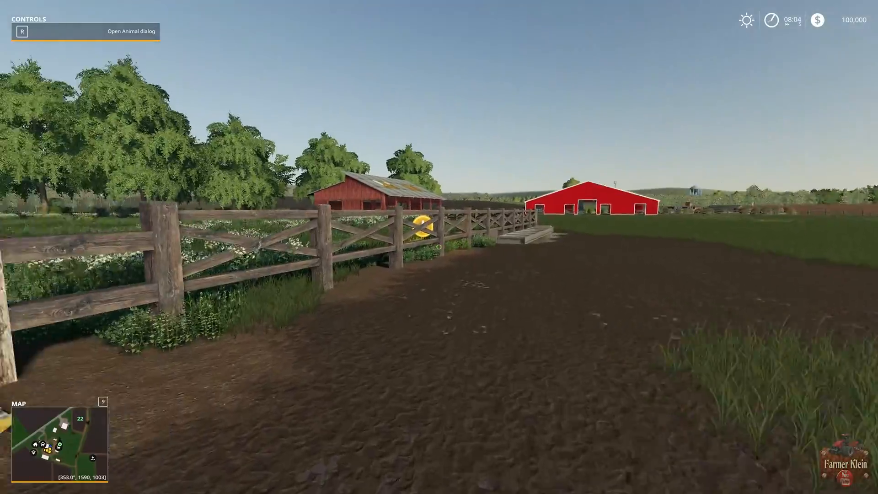
key(w)
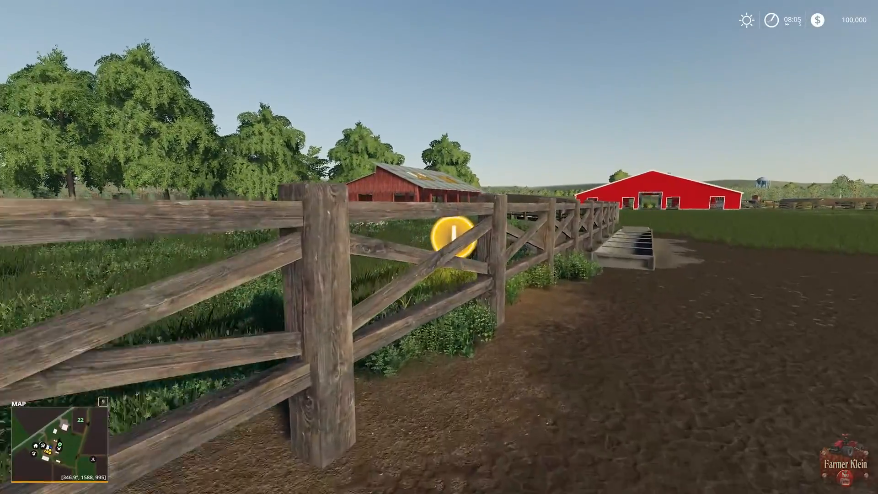
key(w)
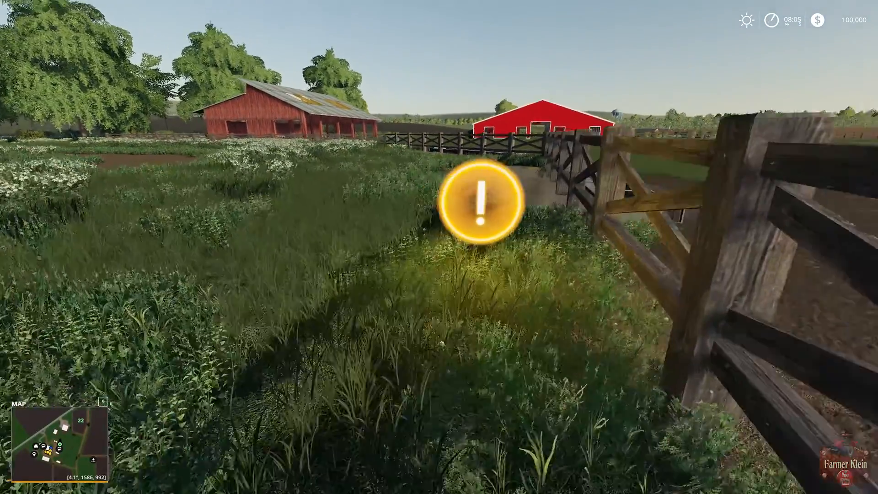
key(w)
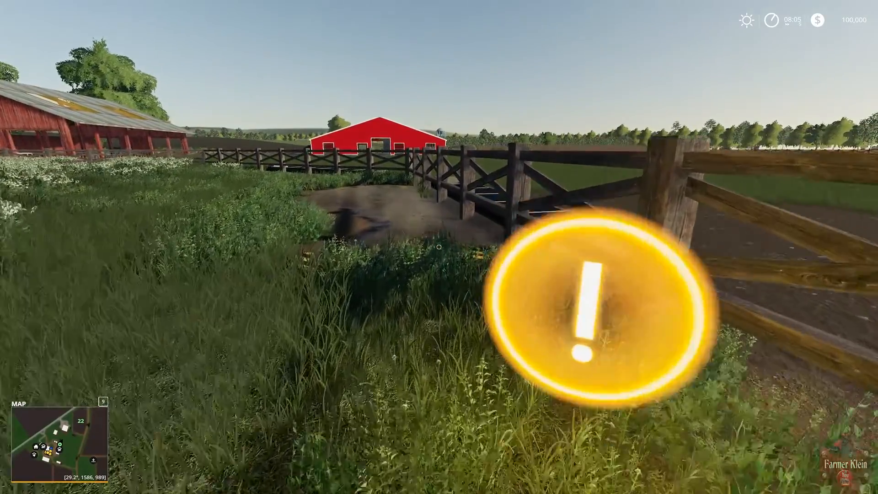
key(w)
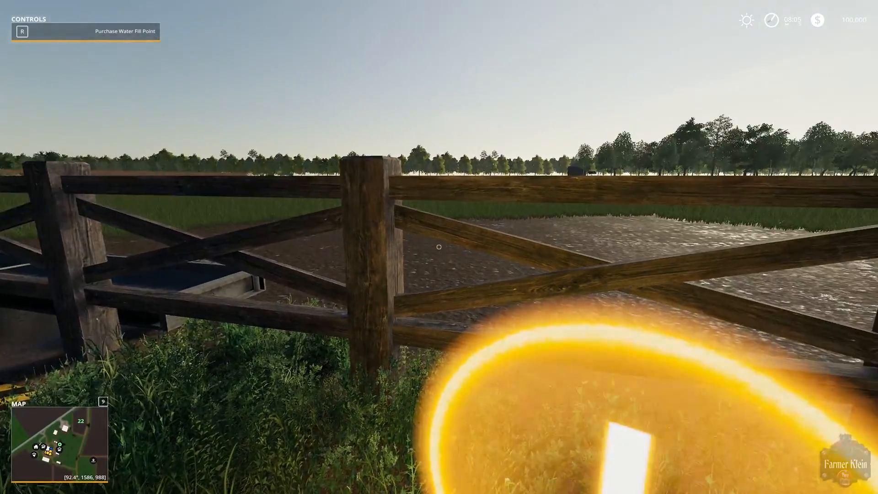
key(r)
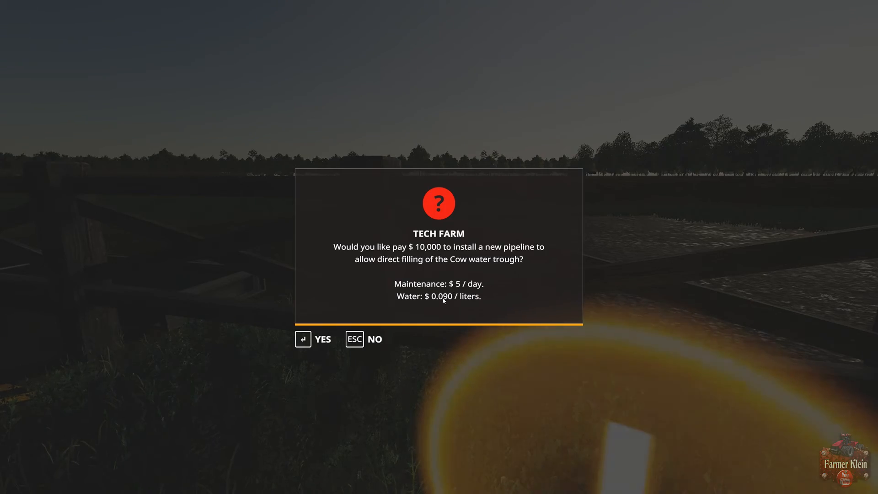
key(Return)
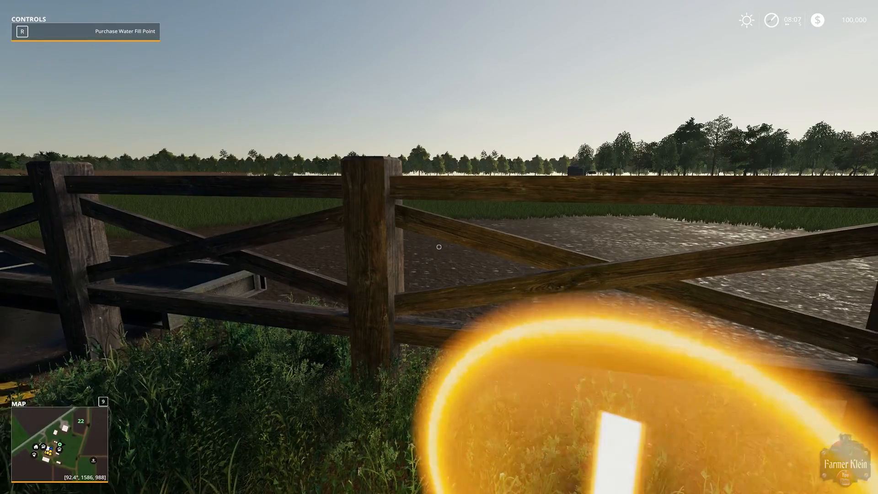
Cross the cow pasture to the red barn and open the gate of its side entrance.
key(w)
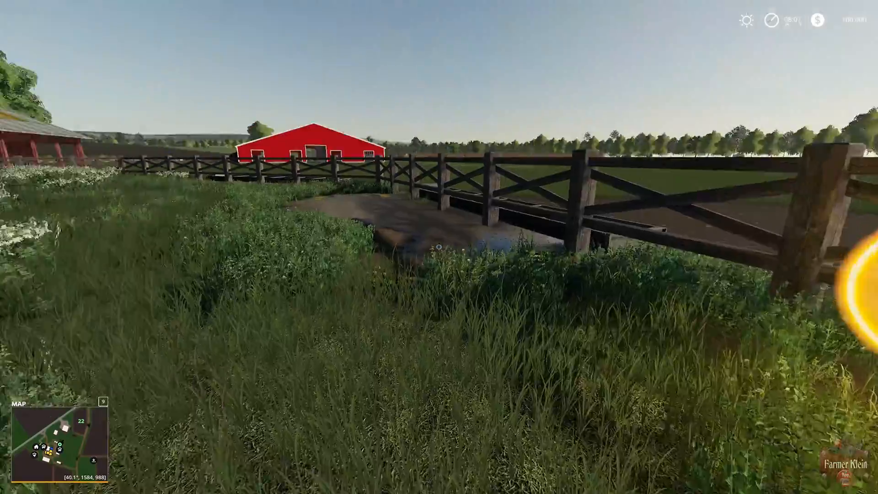
key(space)
key(w)
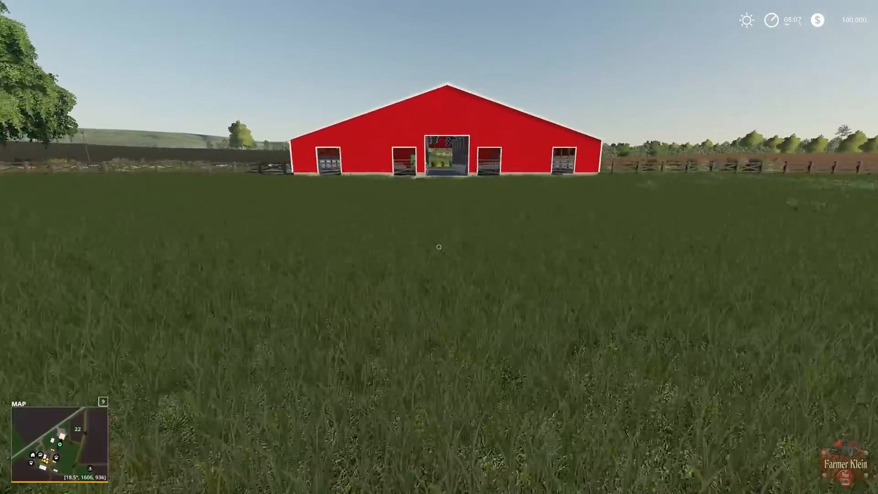
key(w)
key(a)
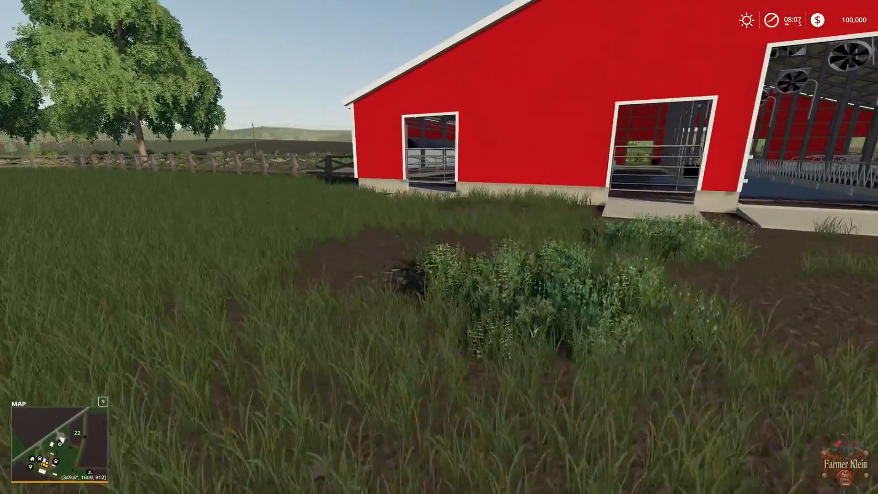
key(w)
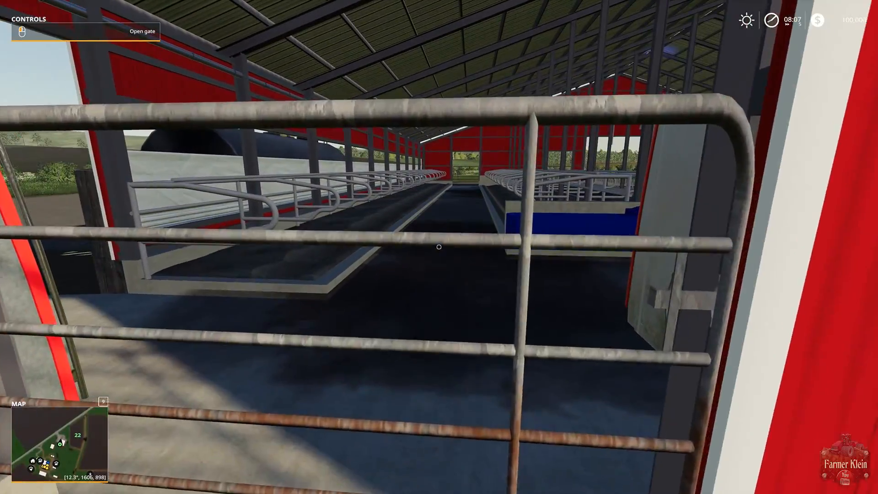
key(s)
click(439, 247)
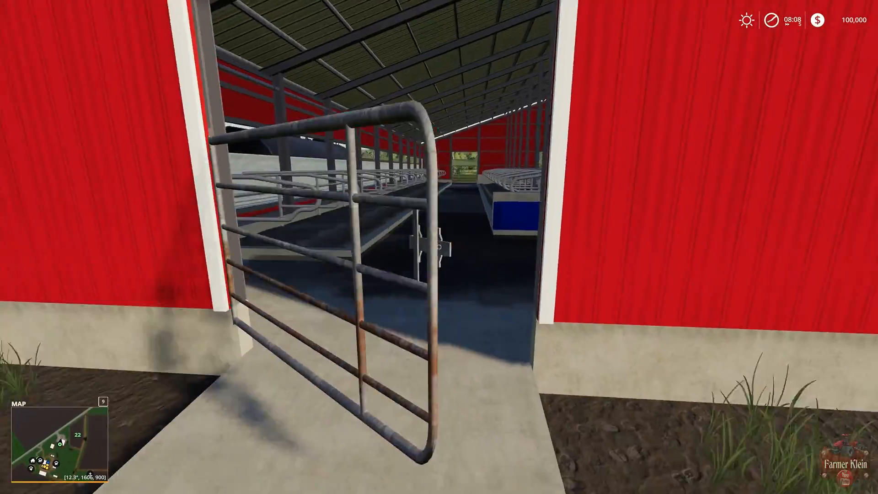
Enter the barn, contact the milk contractor at the Lely terminal and close the Milk Sales dialog without selling.
key(w)
key(w)
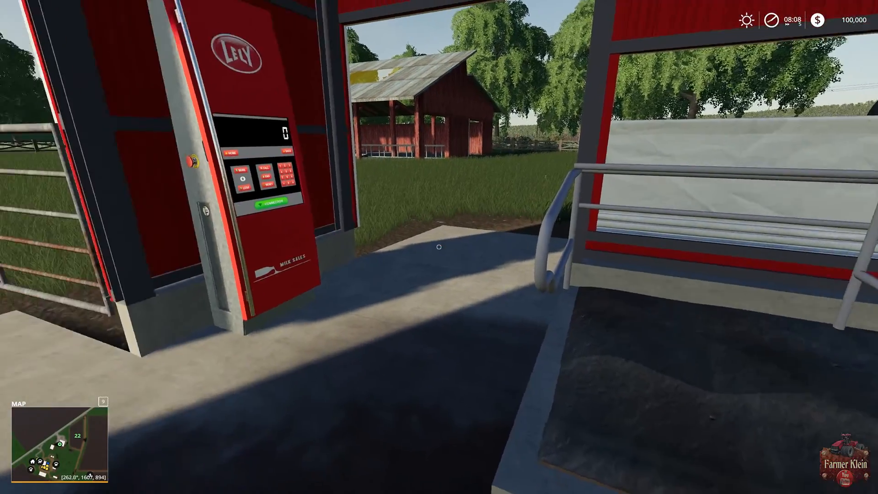
key(w)
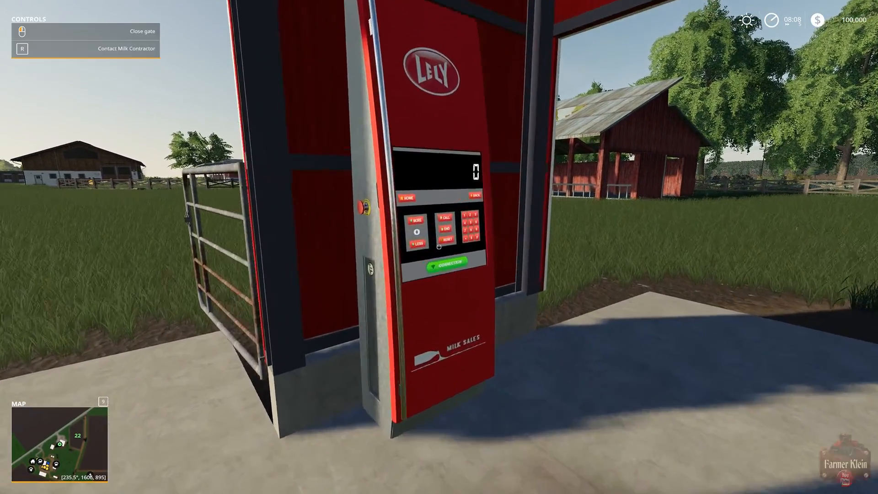
key(r)
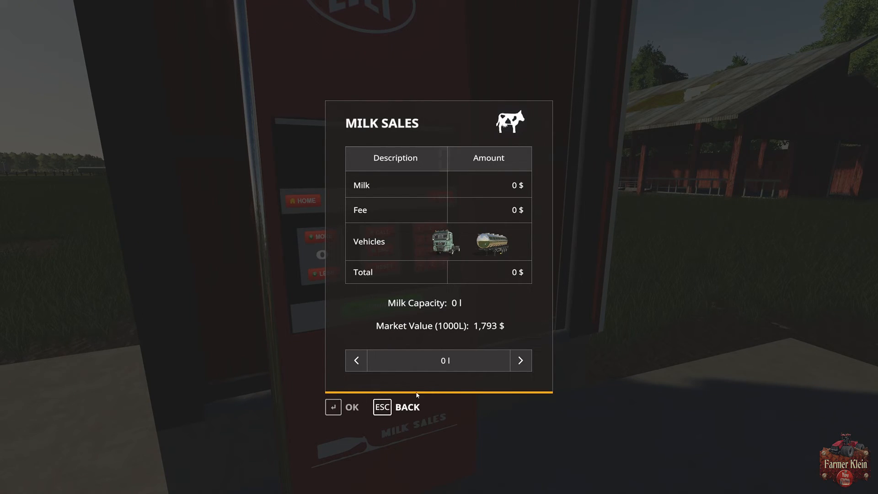
key(Escape)
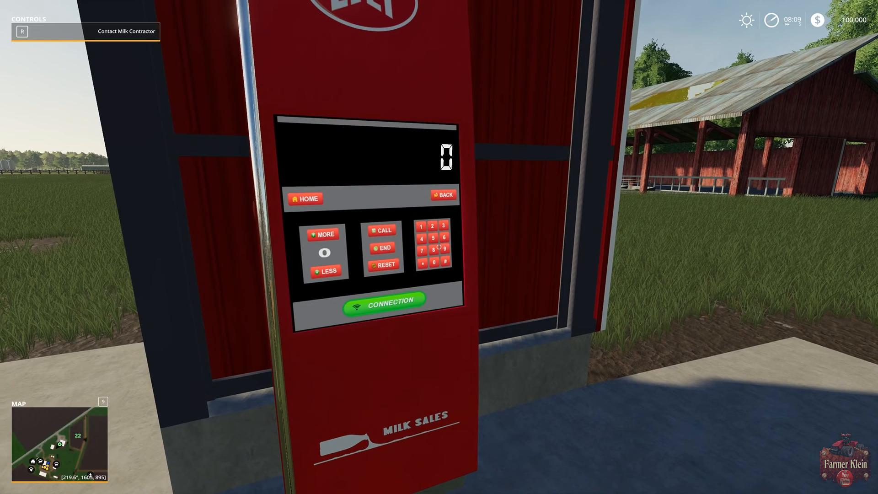
Inspect the milking robot and water troughs inside the barn, and return to the milk sales terminal.
key(s)
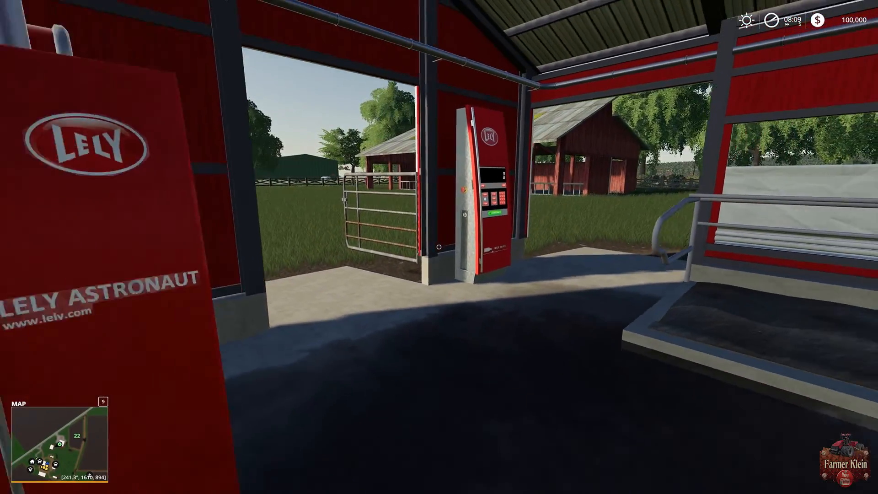
key(s)
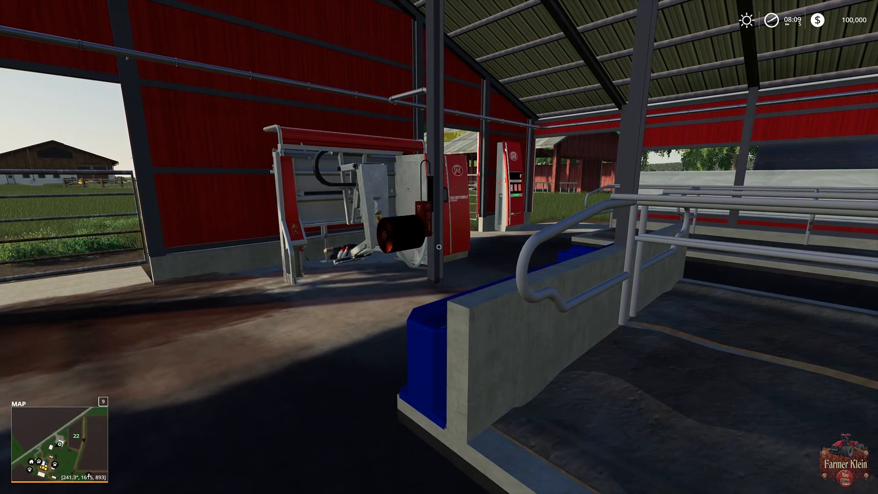
key(s)
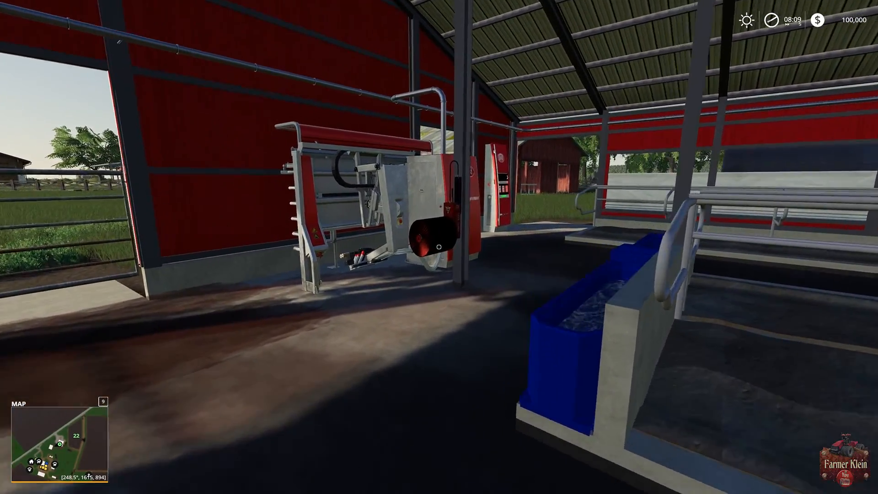
key(w)
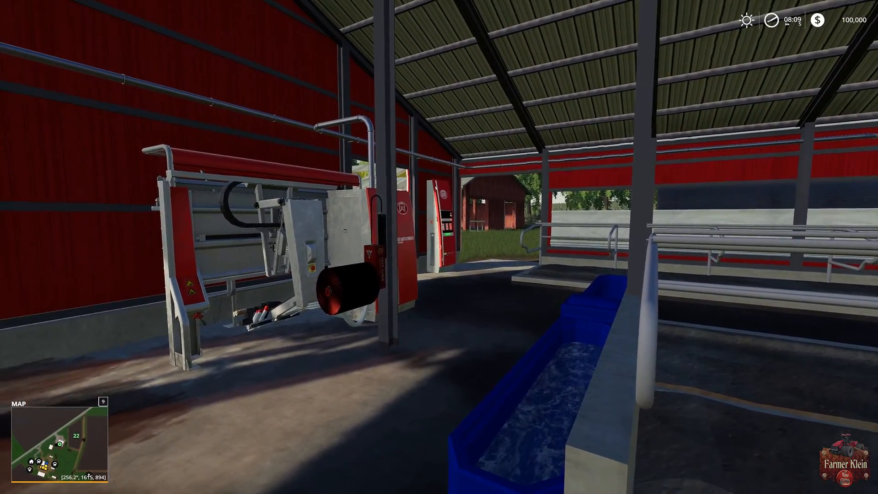
key(w)
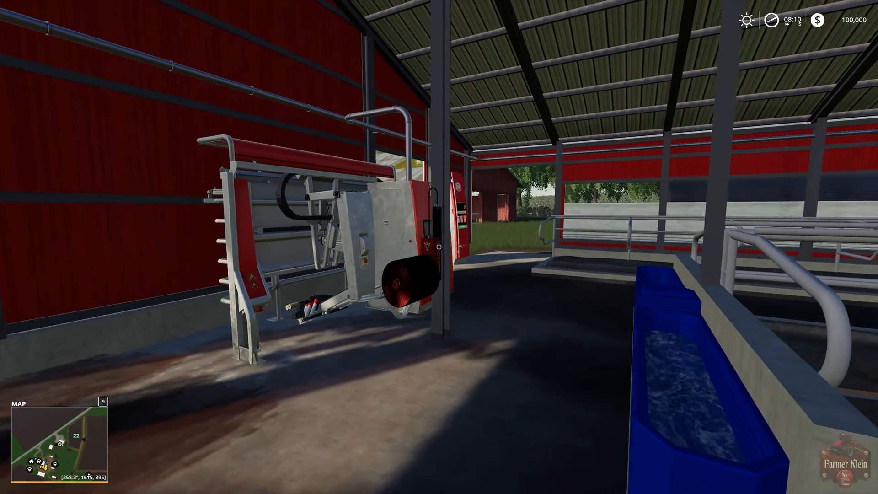
key(w)
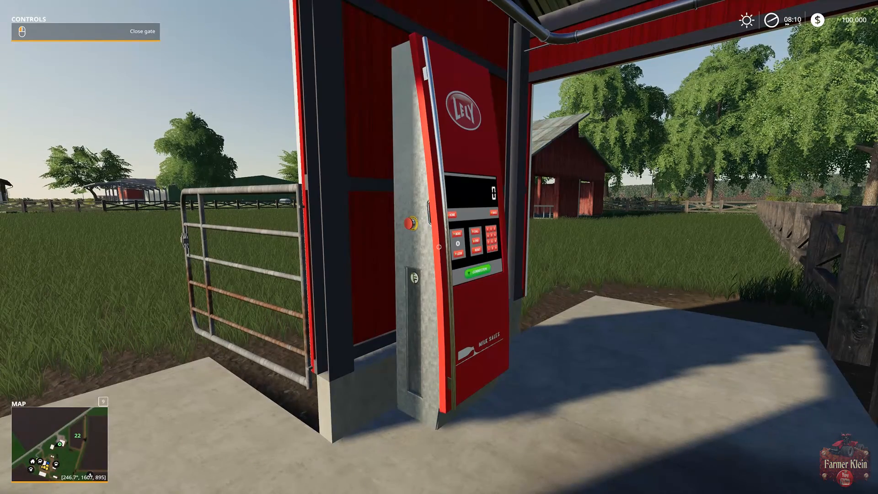
Return to the Lely milk sales terminal, contact the milk contractor again and close the offer without selling.
key(w)
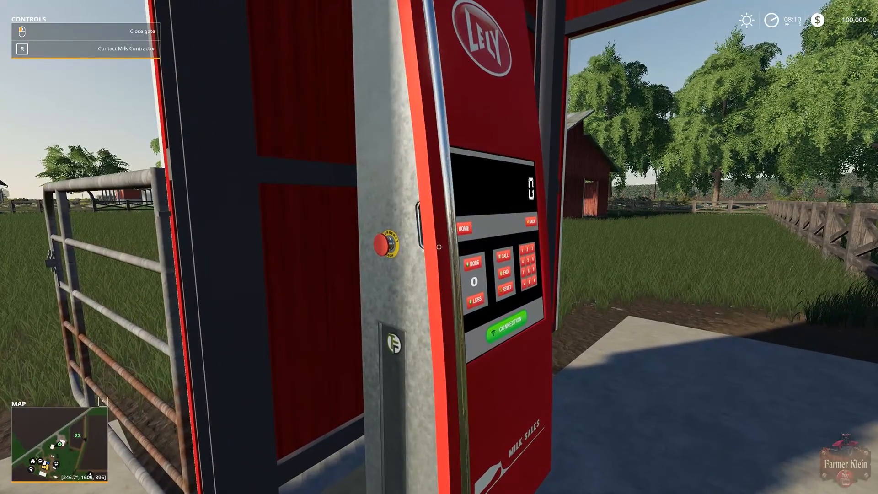
key(s)
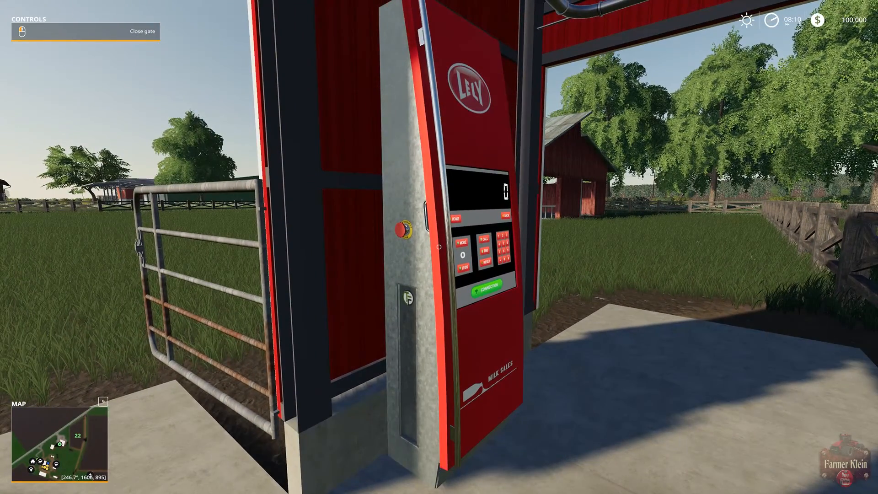
key(s)
key(w)
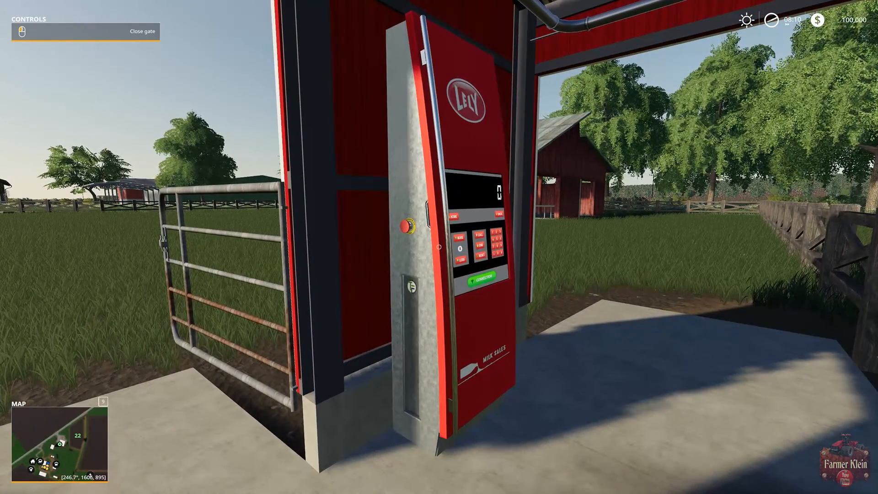
key(w)
key(r)
key(Escape)
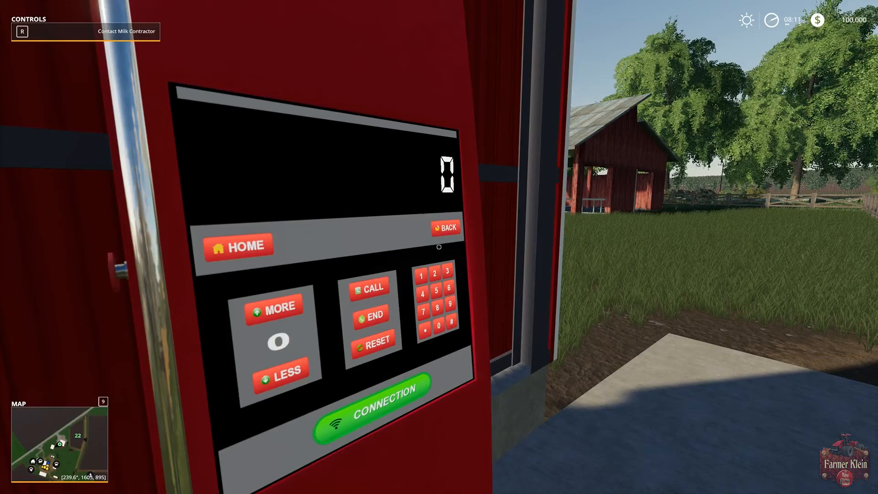
Leave the barn and walk back across the cow pasture, past the feed troughs, to the water fill marker at the fence.
key(s)
key(a)
key(w)
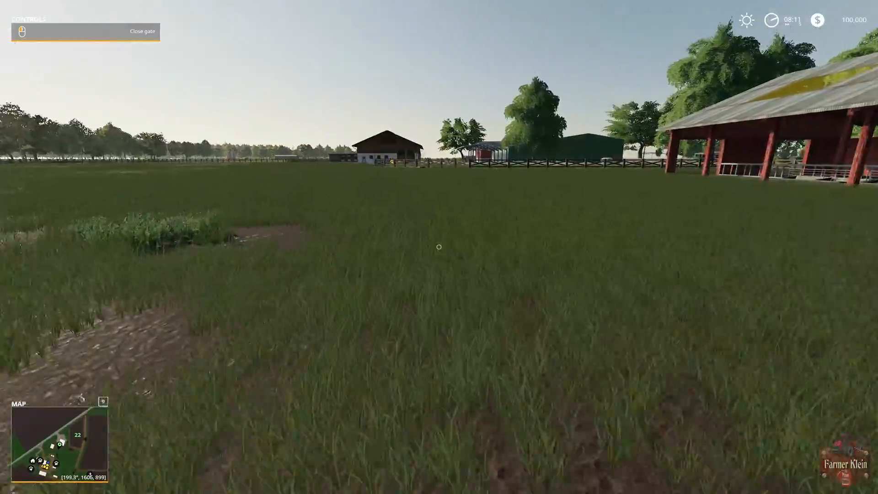
key(w)
key(w)
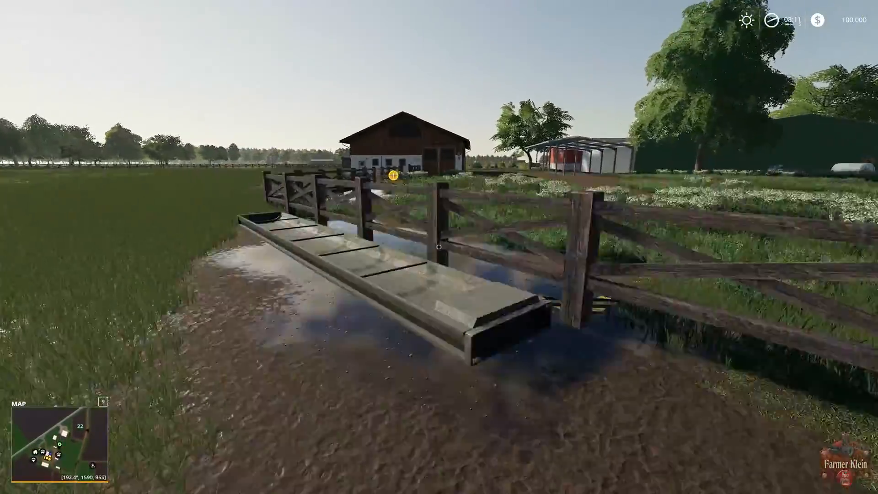
key(w)
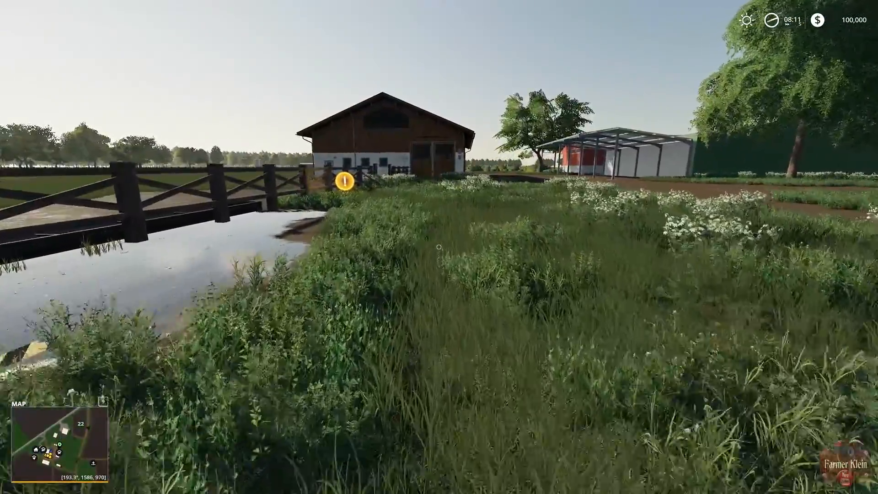
key(w)
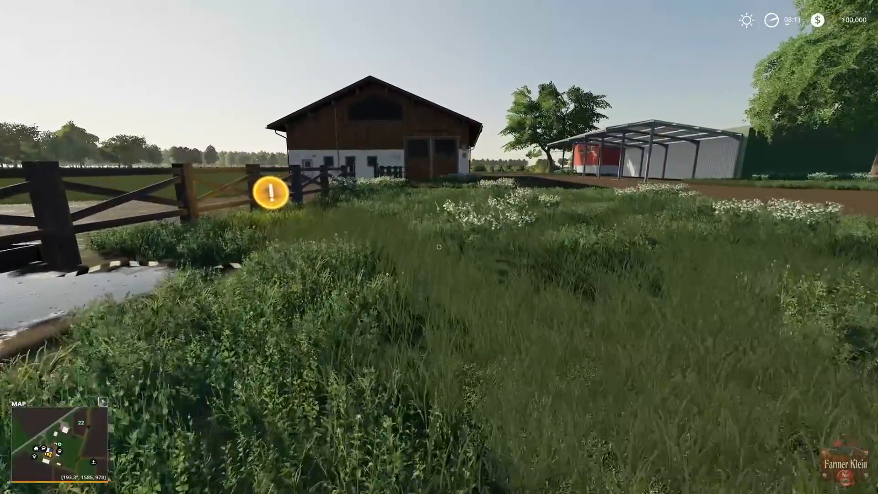
key(w)
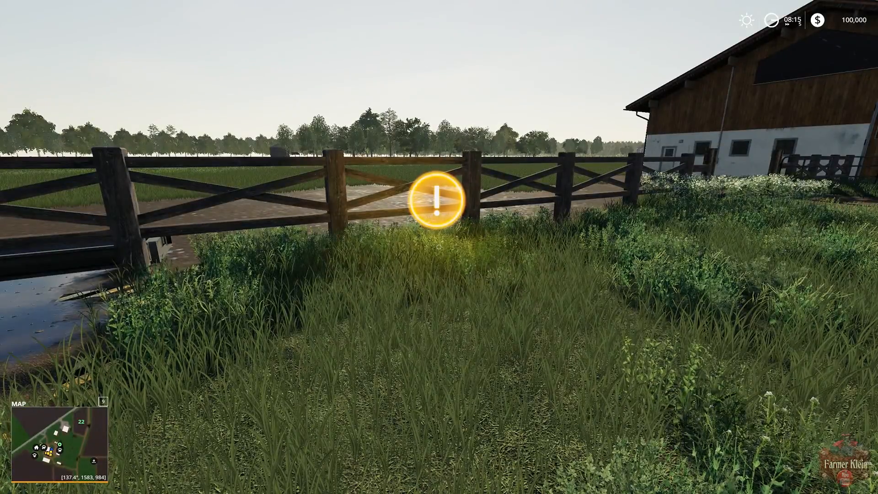
Buy the $10,000 water pipeline for the cow trough at the fence marker and acknowledge the plumber's installation notice.
key(w)
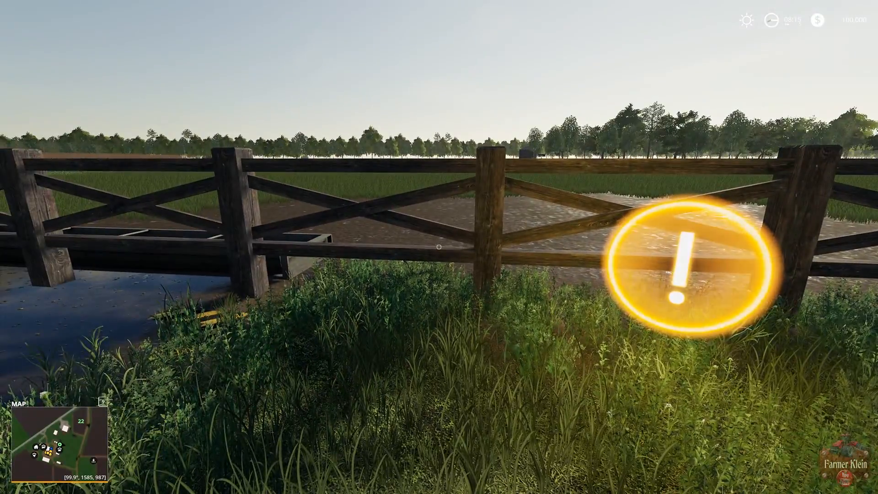
key(s)
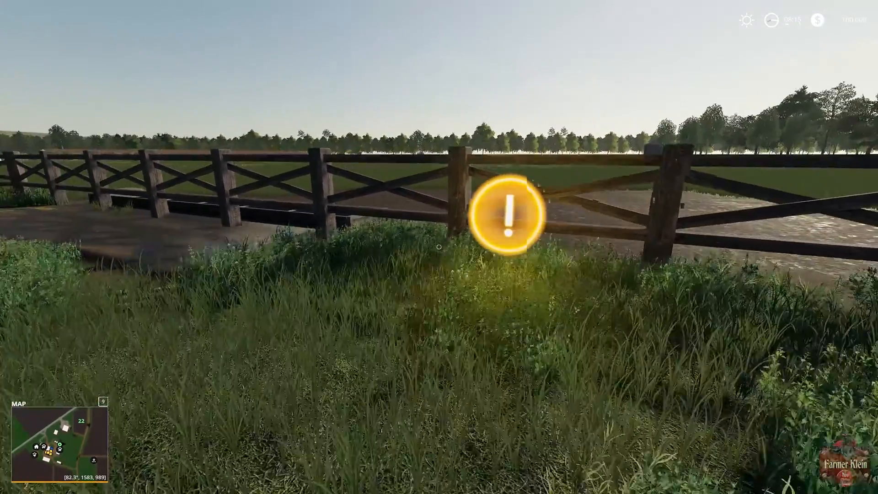
key(w)
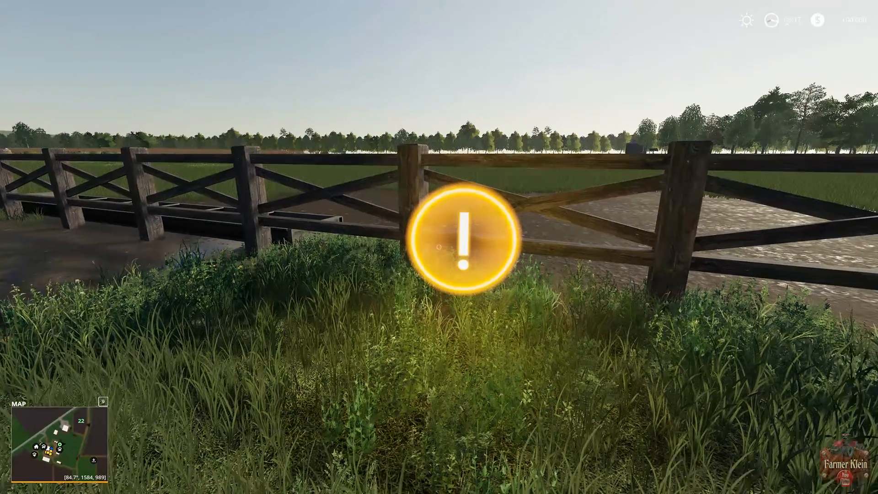
key(w)
key(r)
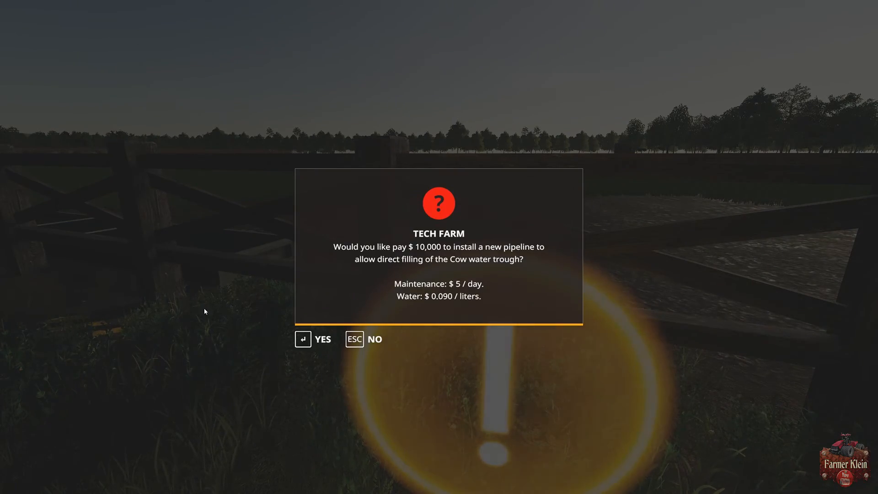
click(300, 332)
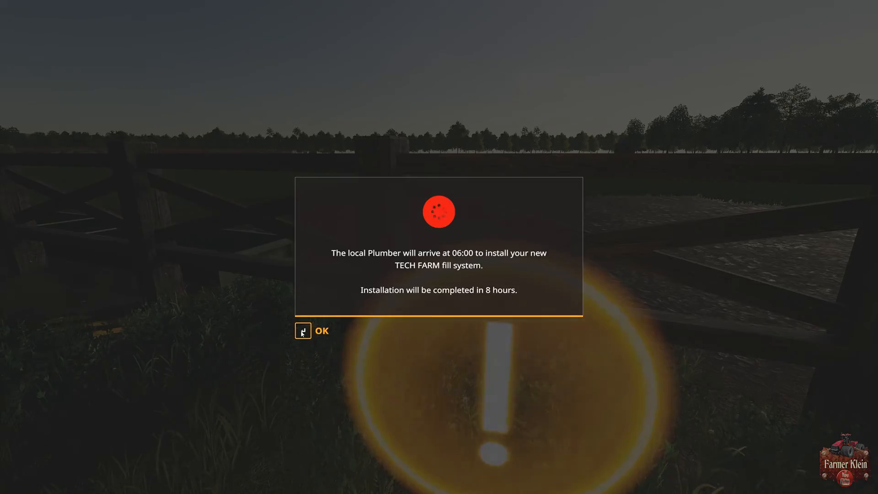
click(302, 332)
key(s)
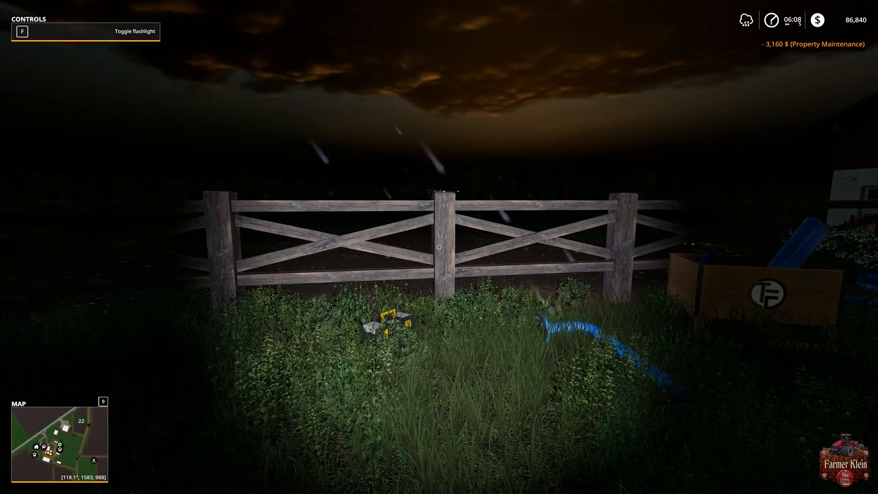
Inspect the pipeline installation site along the fence, including the crate, pipes and tools, and speed up game time.
key(w)
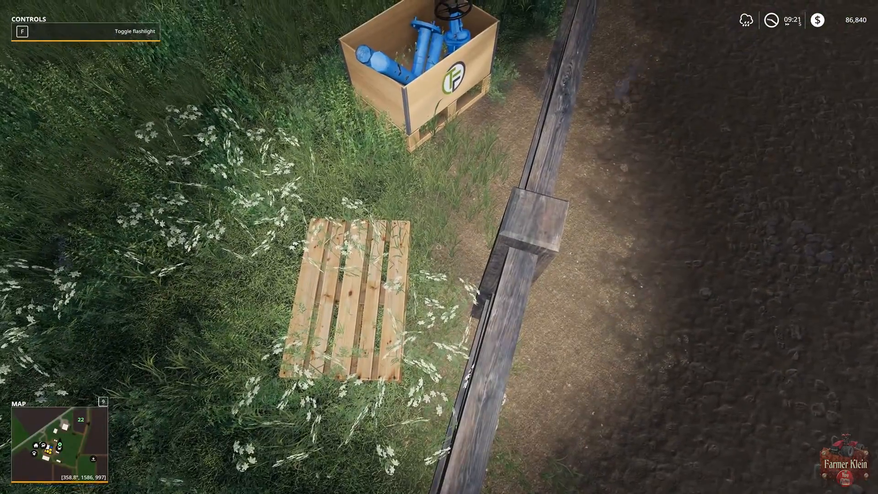
key(w)
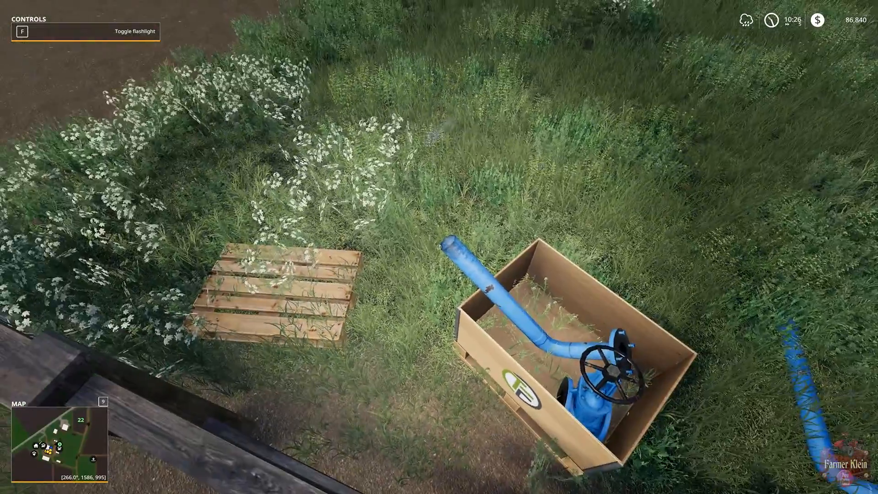
key(w)
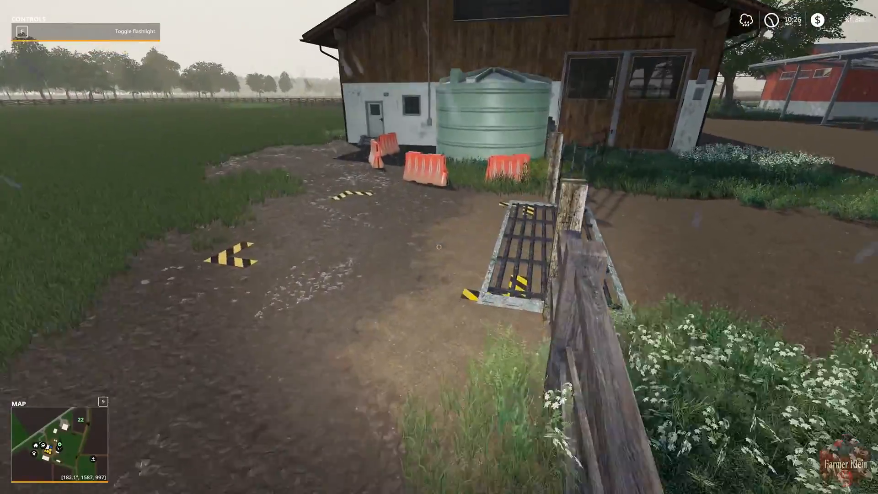
key(s)
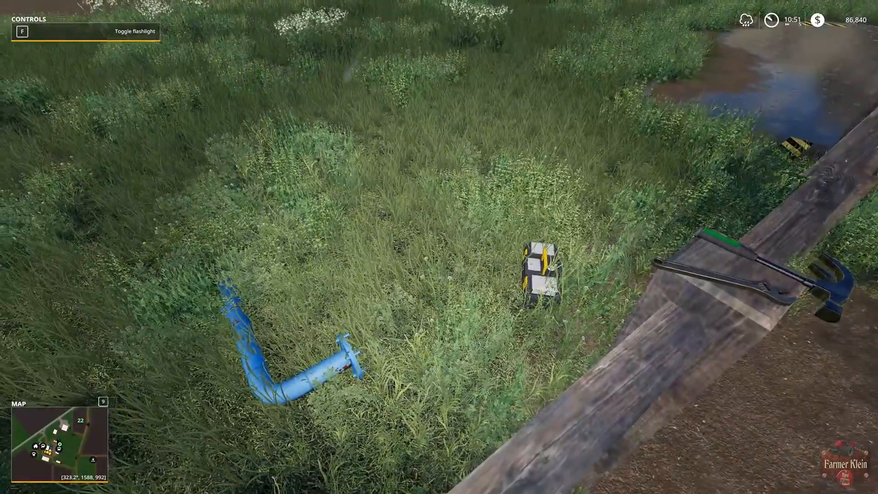
key(8)
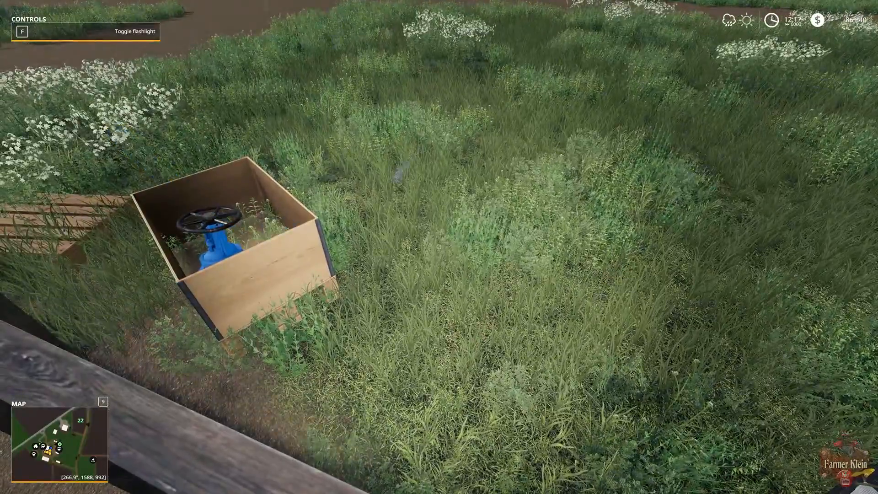
key(a)
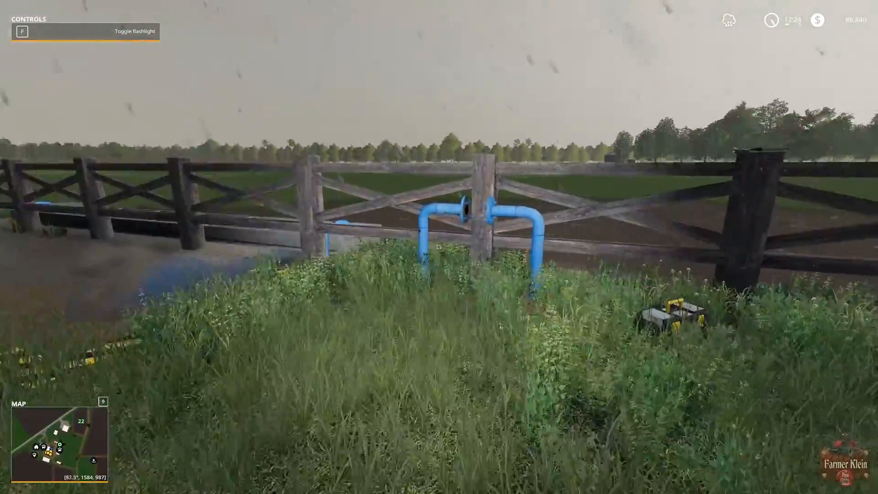
Examine the installed blue water valve on the fence and the pipes at the neighbouring trough.
key(w)
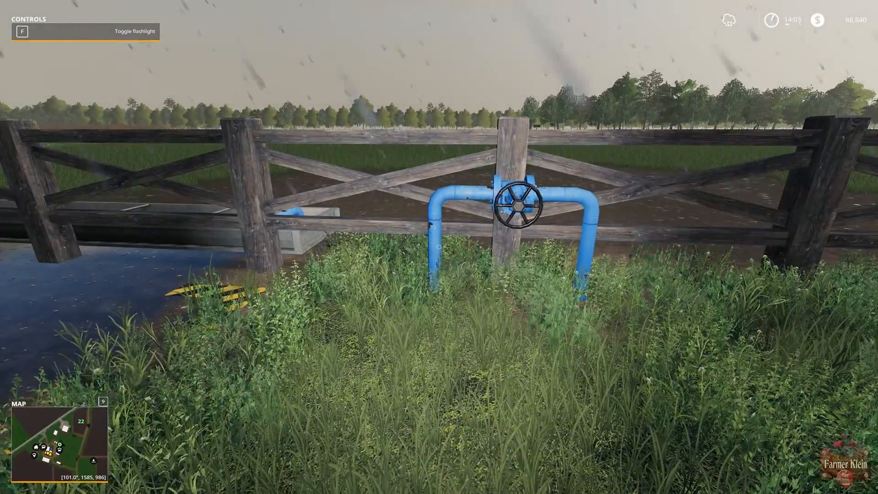
key(w)
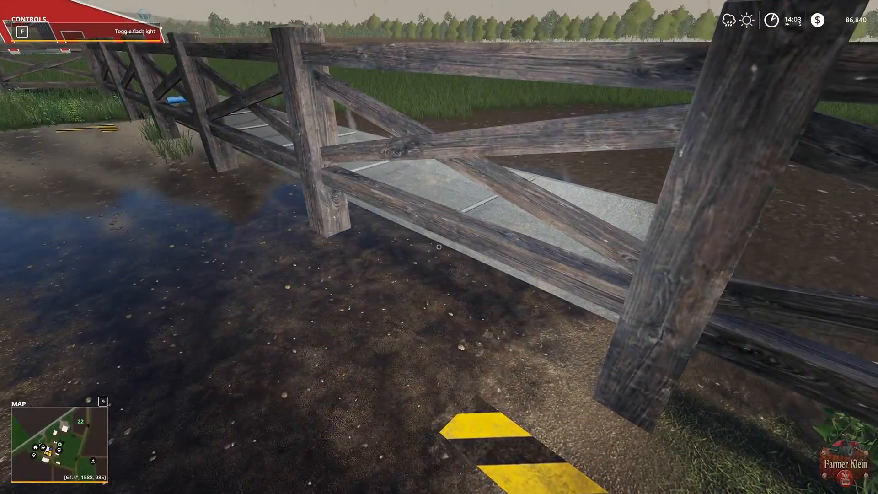
key(s)
key(d)
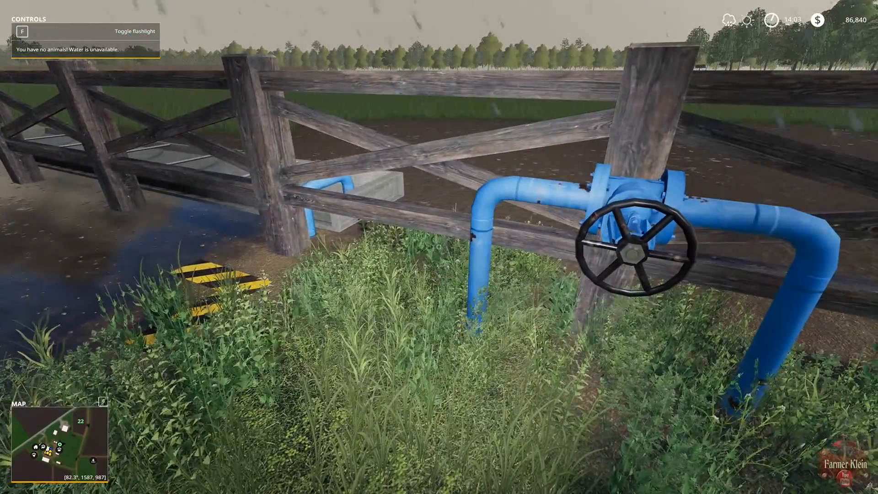
Go to the cow pen's animal dealer point and buy eight Cow (black) animals.
key(w)
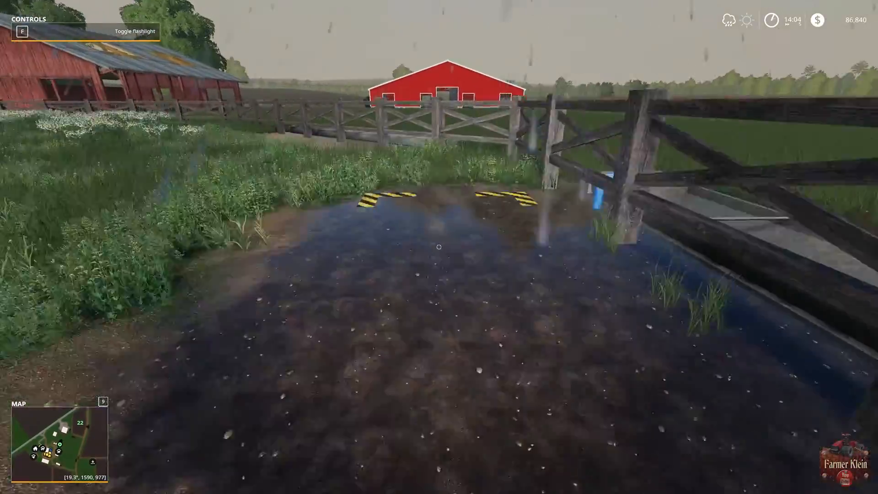
key(w)
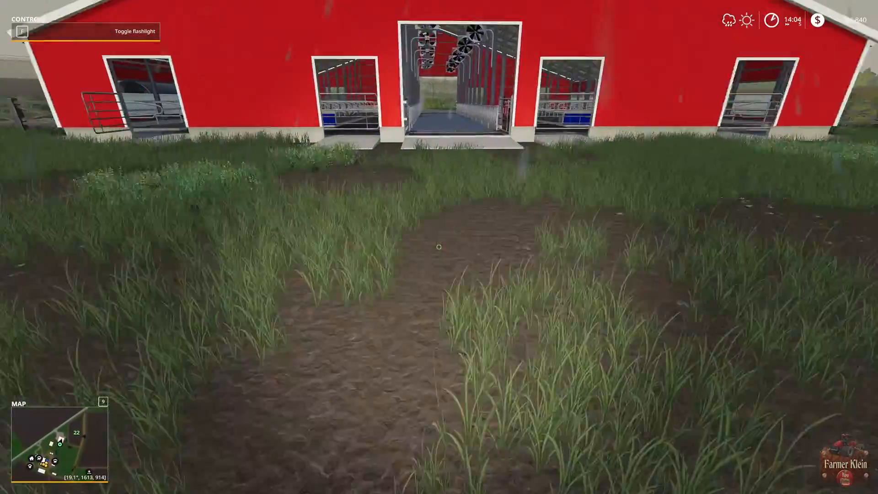
key(w)
key(r)
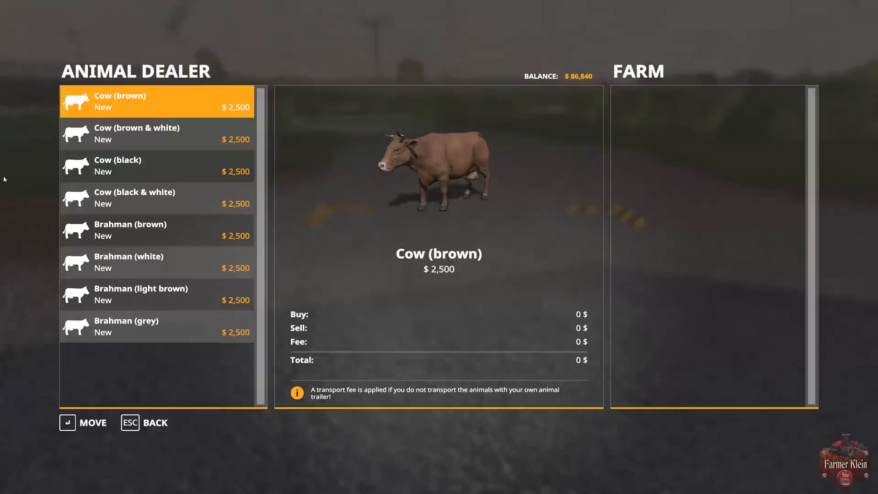
double_click(159, 176)
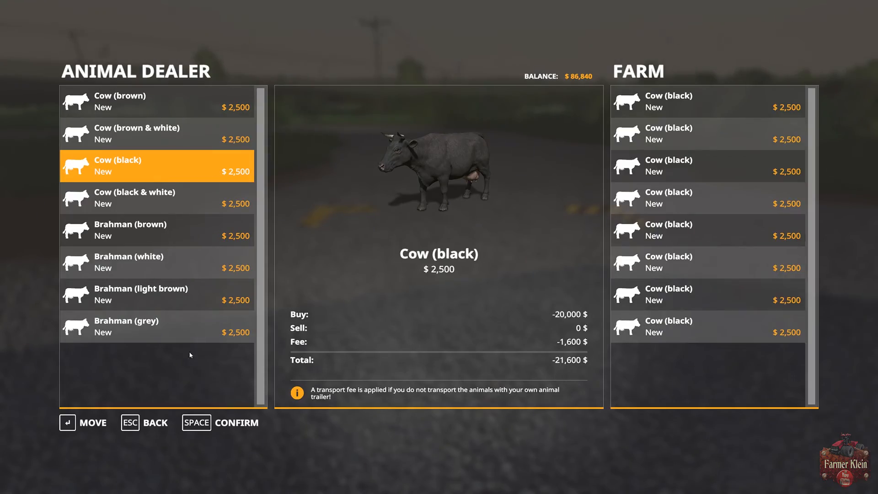
click(218, 421)
Walk back along the fence to the blue water valve and start filling the cow water trough.
key(w)
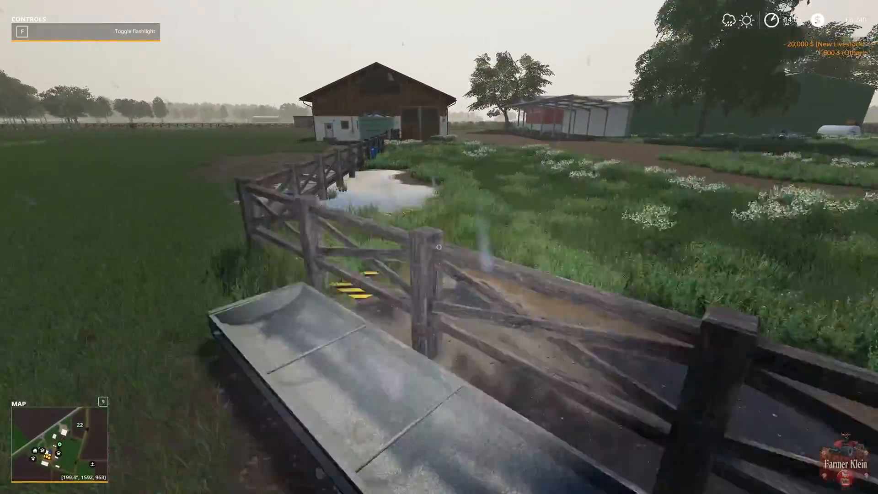
key(w)
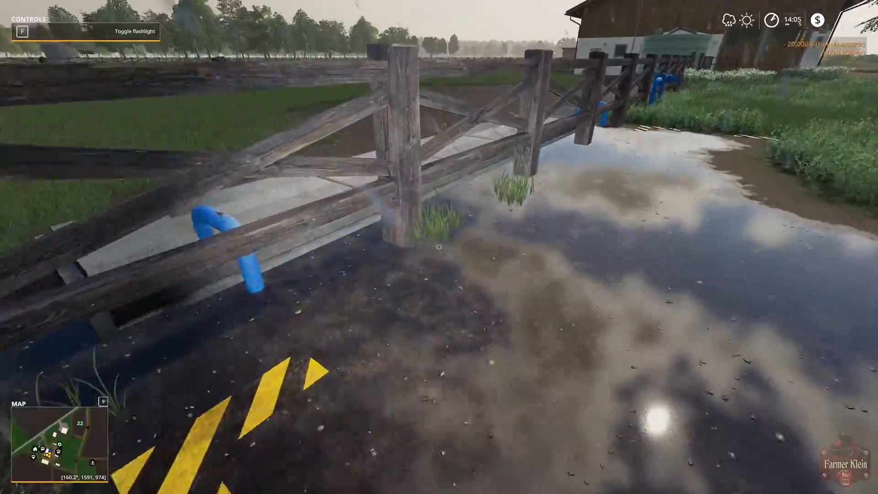
key(w)
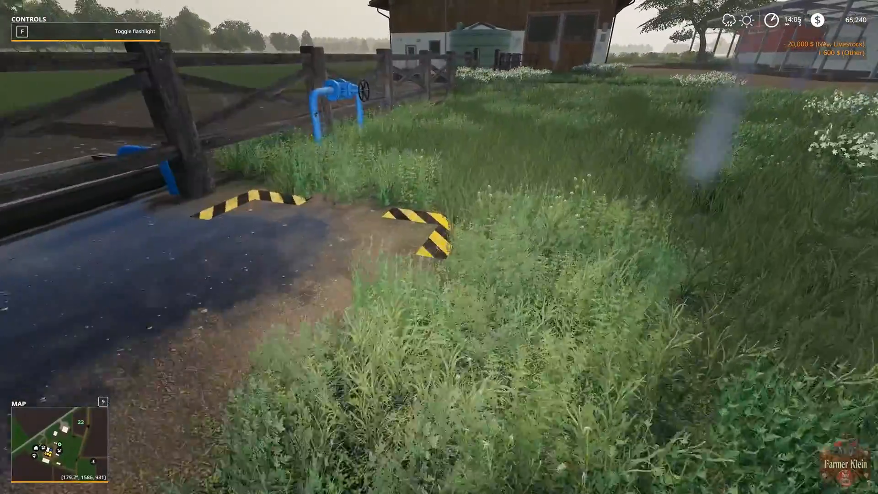
key(w)
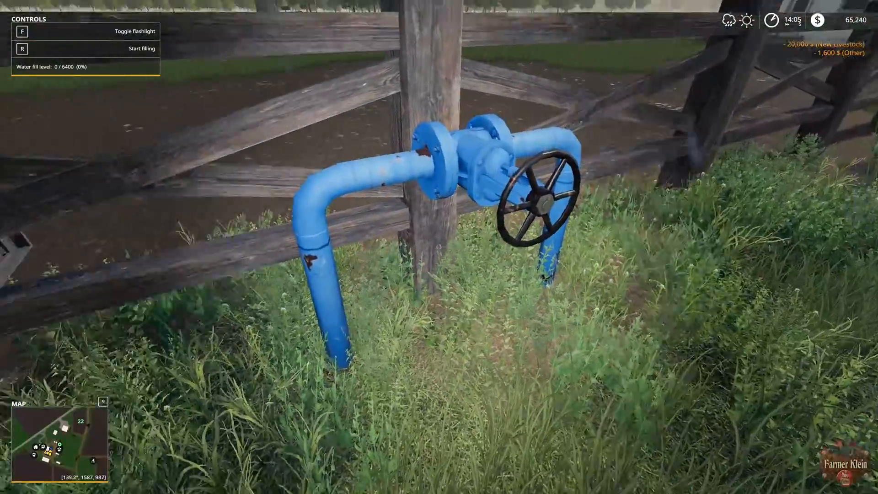
key(r)
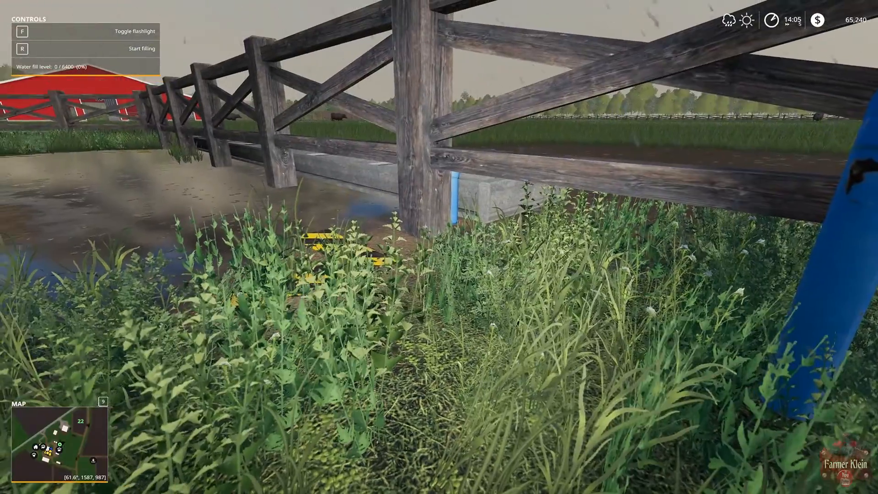
Adjust the game time speed while the water trough fills, and stop the filling.
key(7)
key(7)
key(7)
key(7)
key(7)
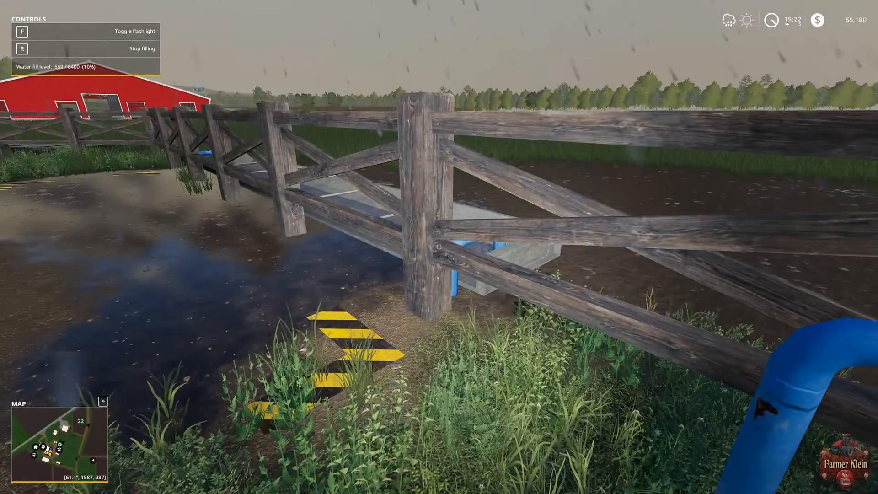
key(r)
key(s)
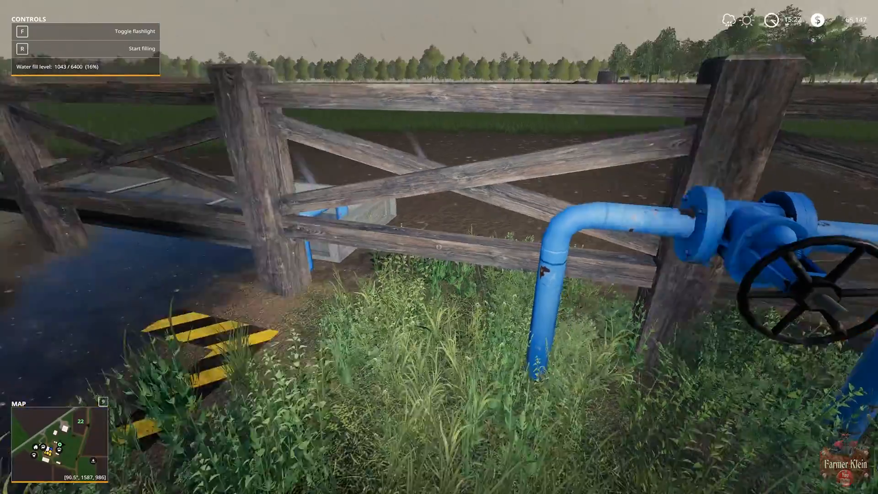
Walk to the cow water trough and check the large cow pasture's water level in the animals overview twice.
key(w)
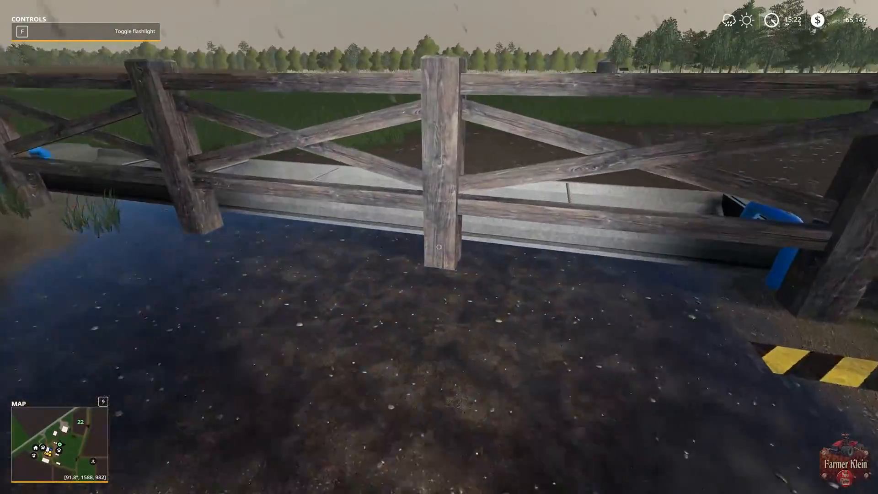
key(Escape)
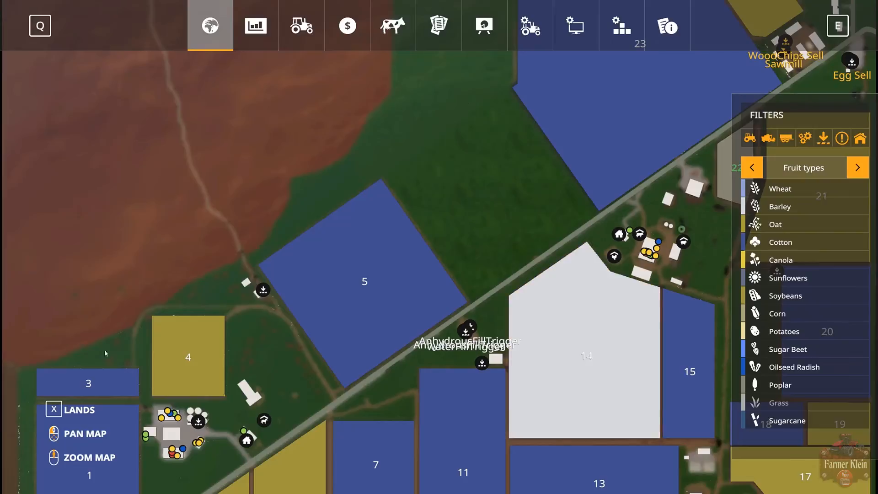
click(393, 31)
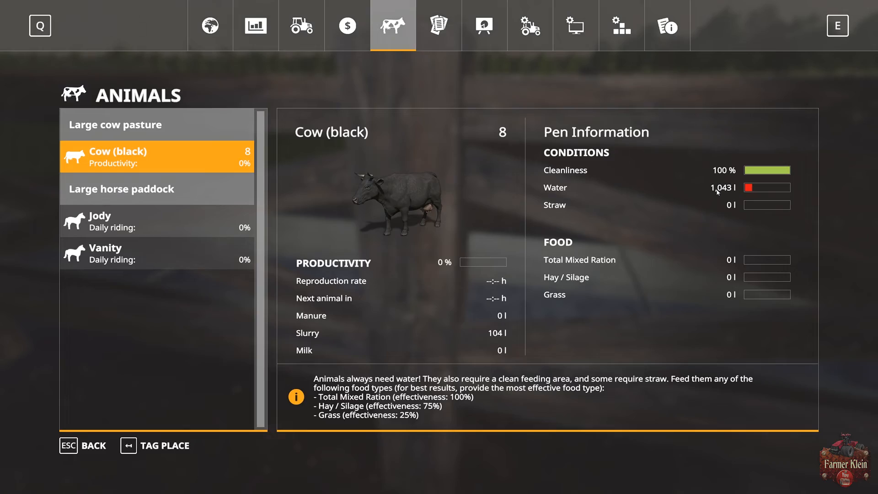
key(Escape)
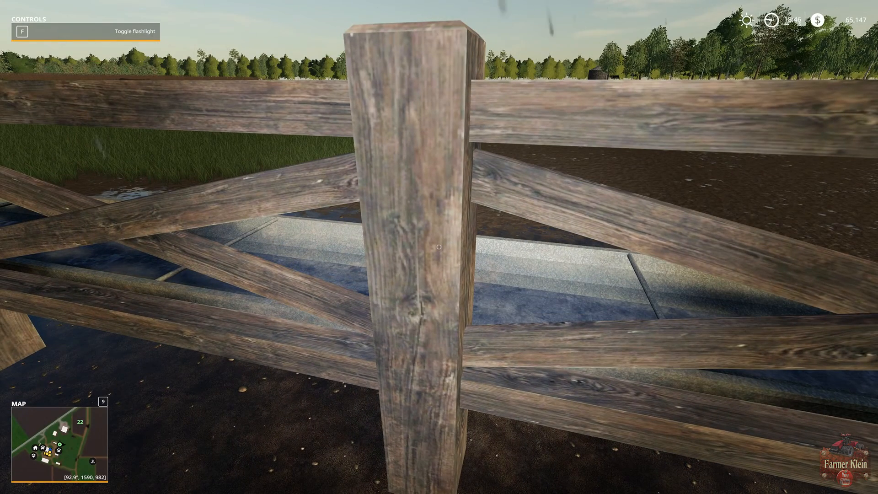
key(Escape)
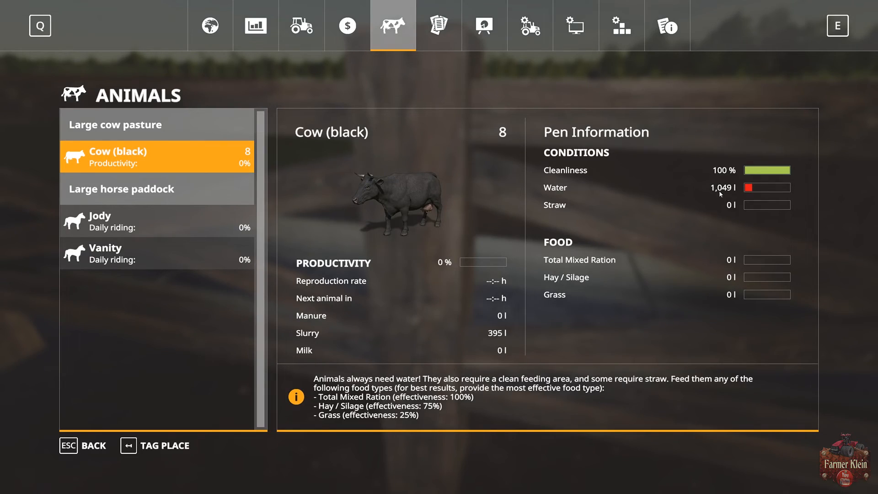
key(Escape)
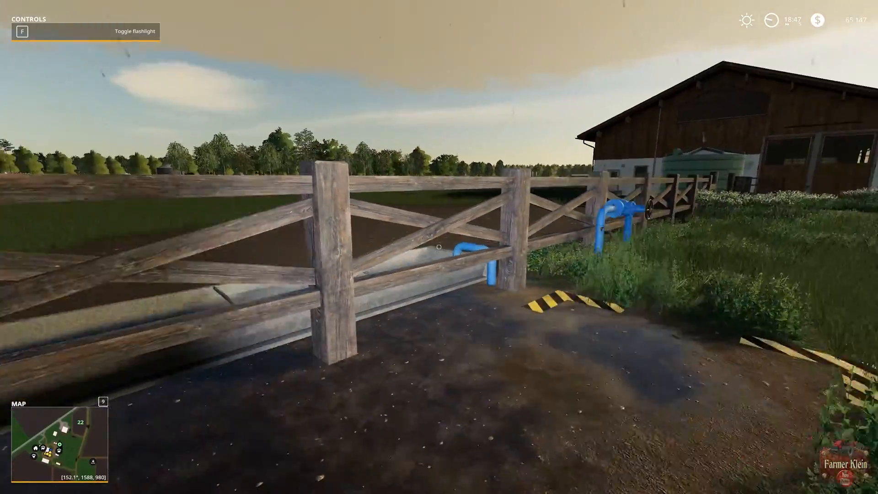
Start filling the cow water trough again at the blue valve, then jump into the pen and examine the filling trough.
key(w)
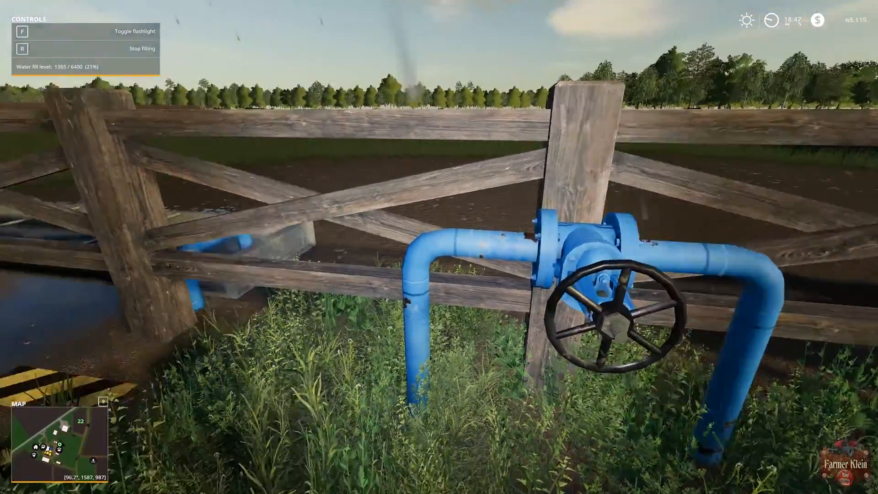
key(w)
key(space)
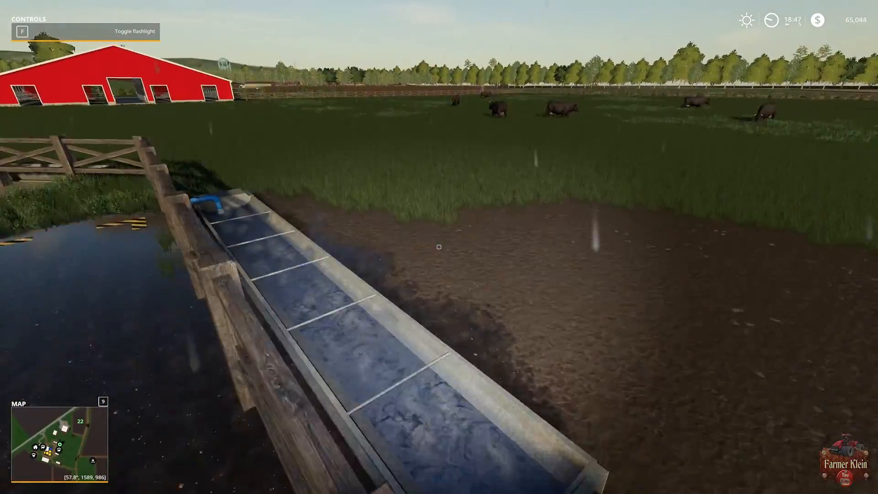
key(s)
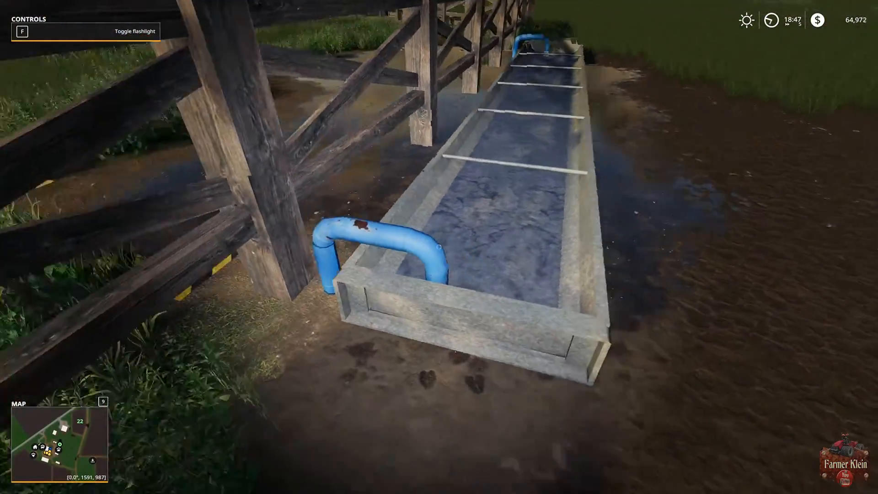
key(d)
key(d)
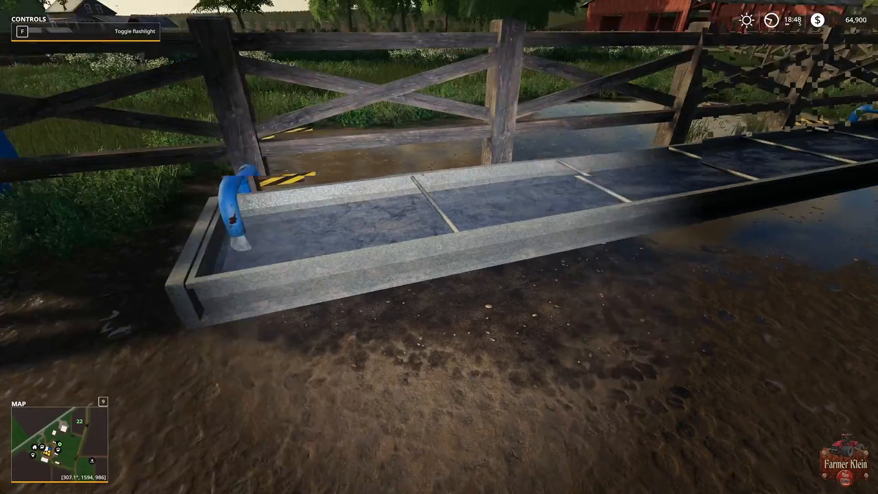
key(w)
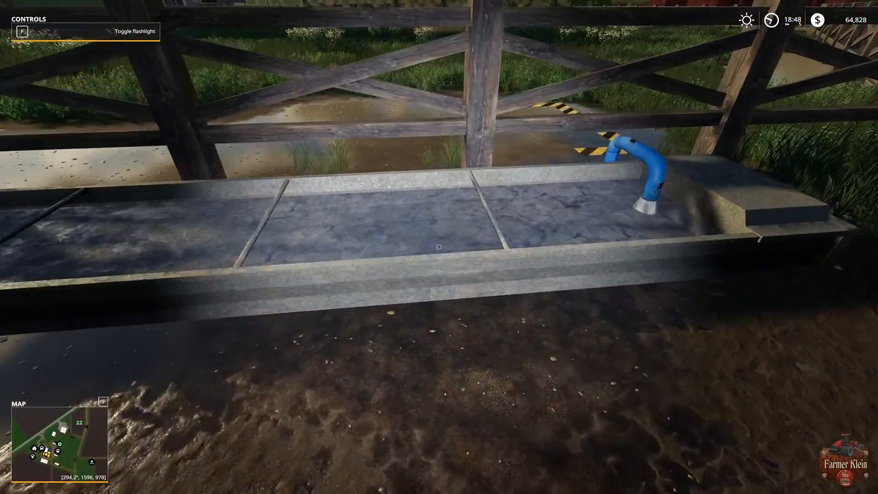
key(w)
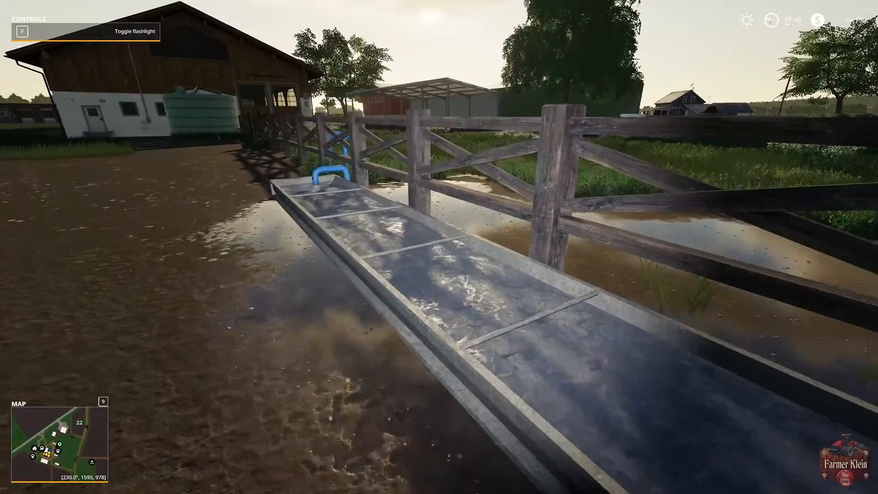
Jump back over the fence and check the trough's water fill level at the blue valve.
key(space)
key(w)
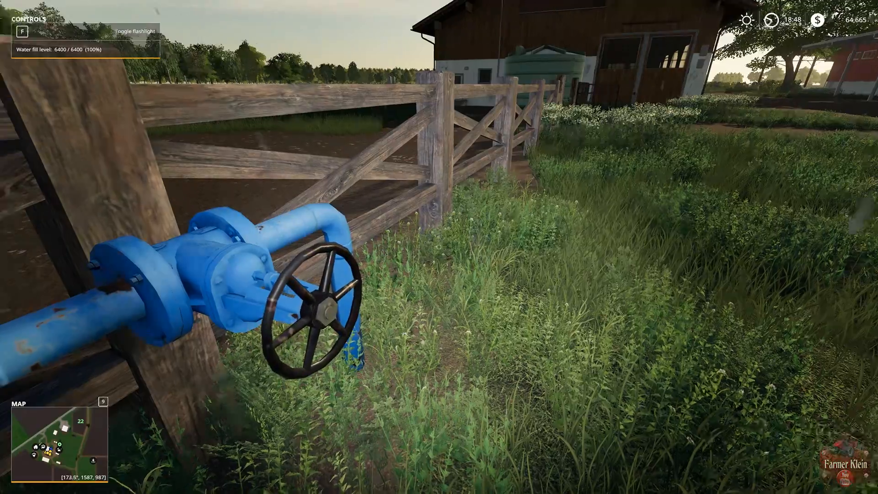
key(s)
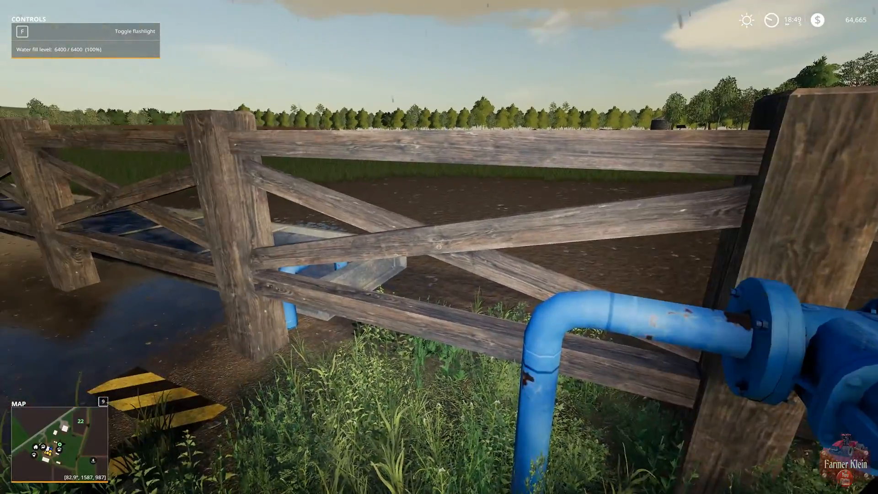
Inspect the green tank beside the cow barn, return along the filled trough and jump out of the pen.
key(s)
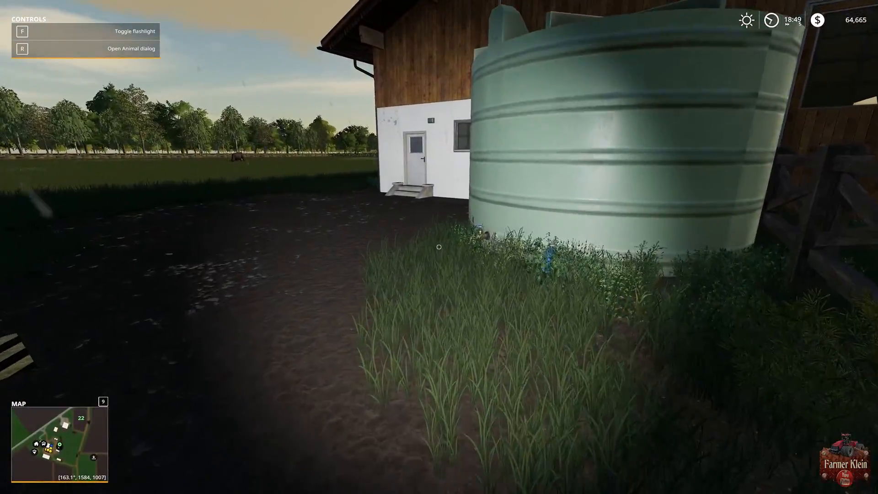
key(w)
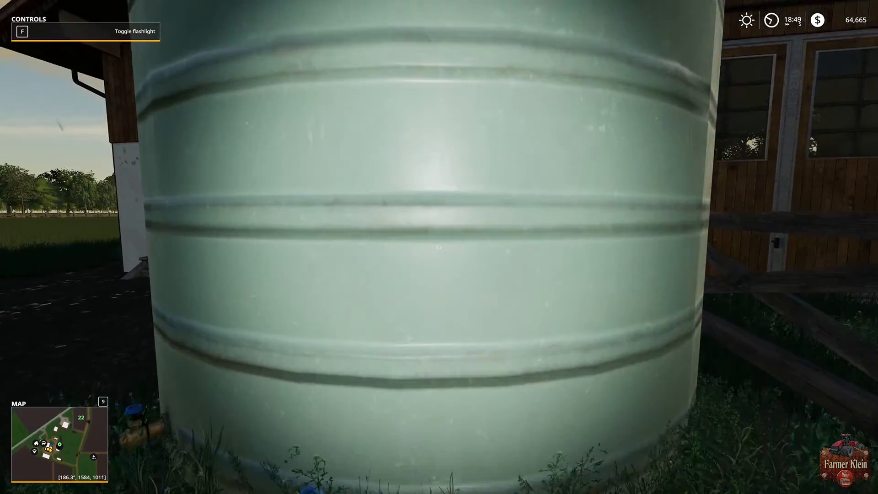
key(s)
key(w)
key(space)
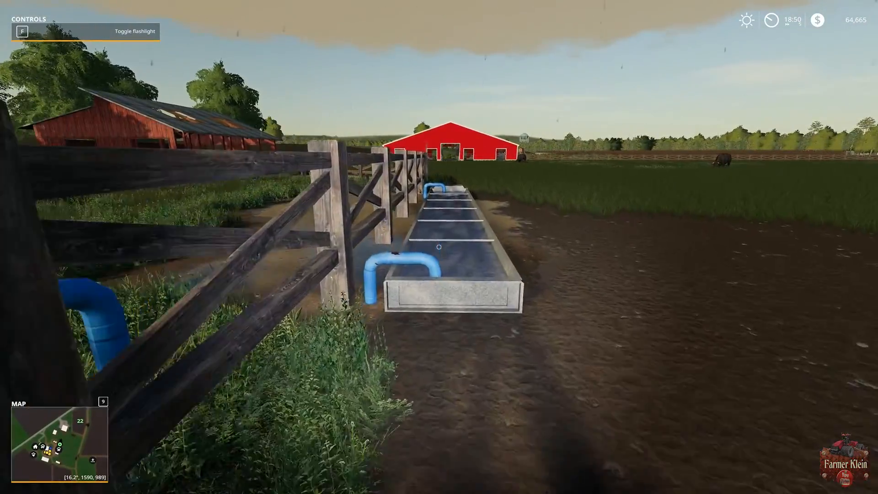
key(w)
key(space)
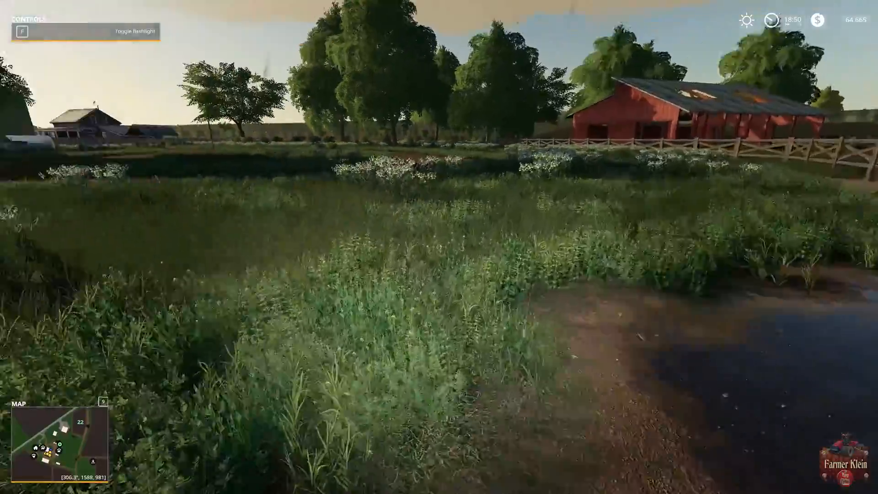
View the blue valve and the cow pen fence from the dirt road, and walk back towards them.
key(w)
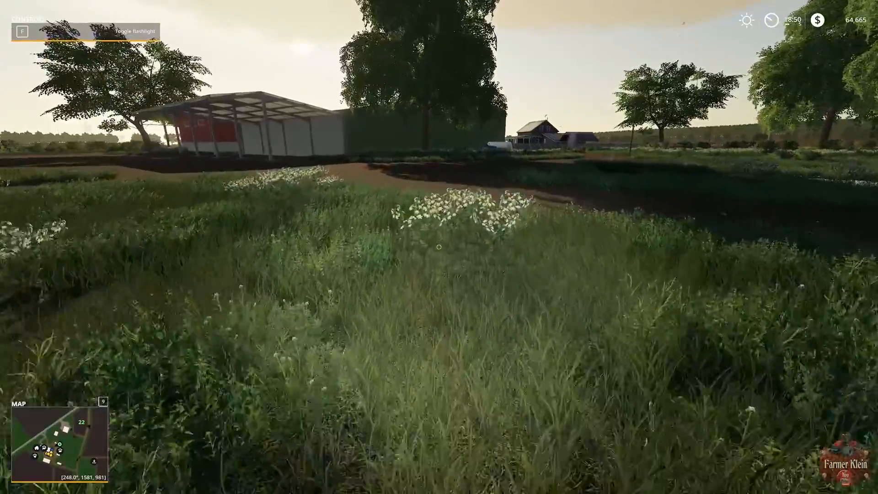
key(w)
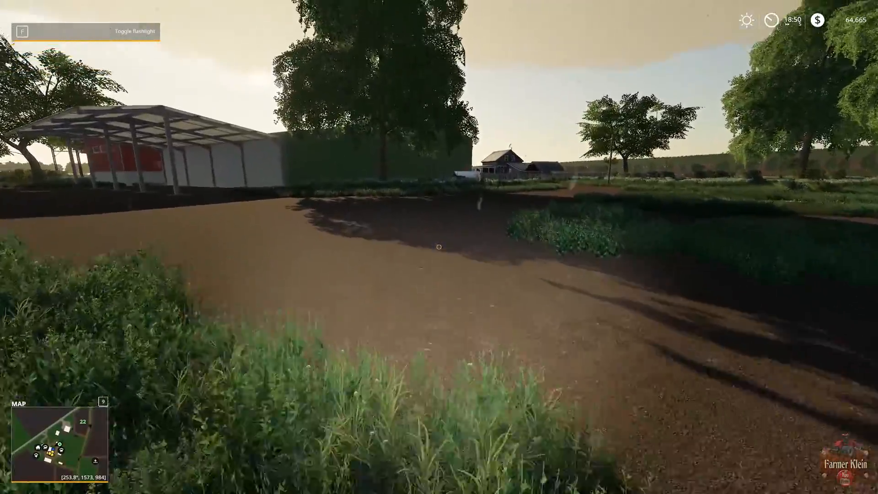
key(w)
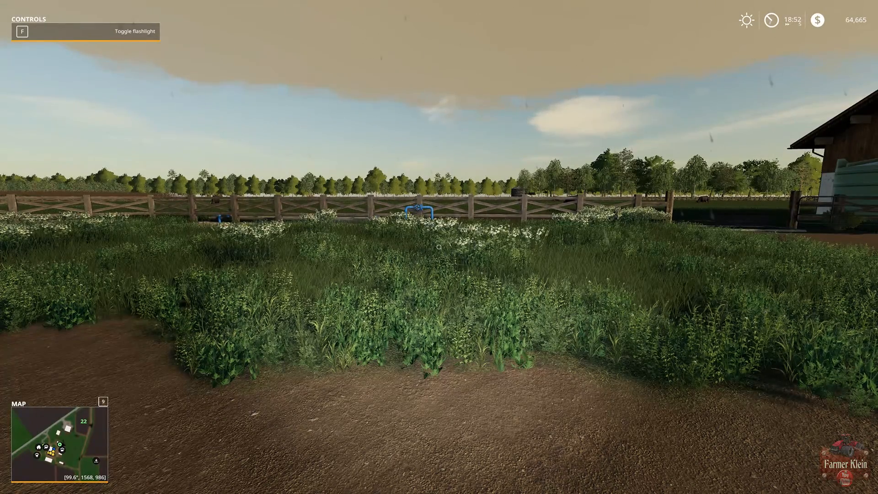
key(w)
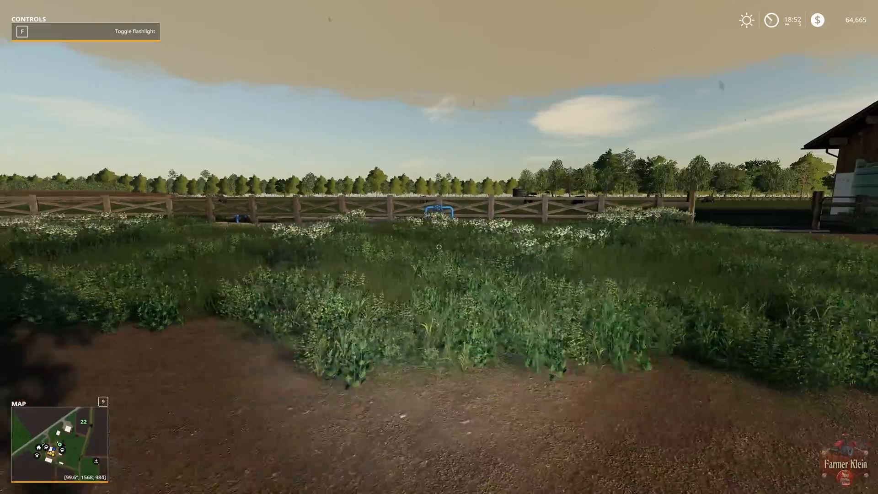
key(w)
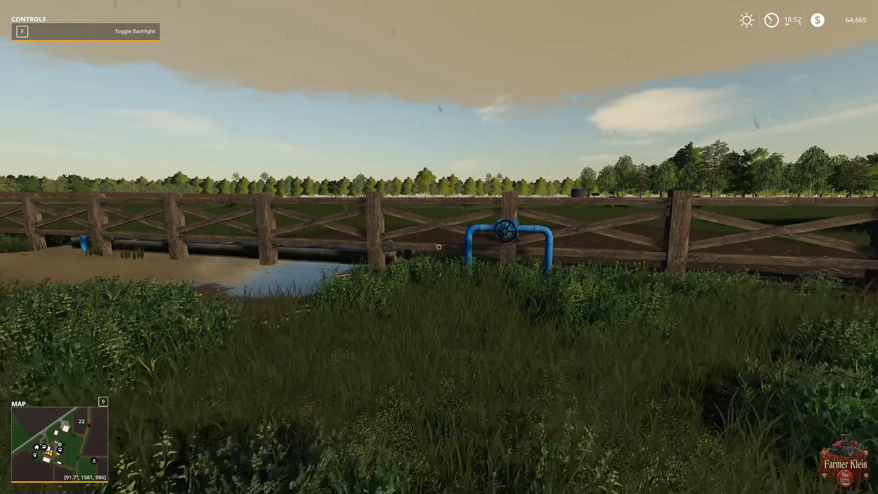
Leave the cow pen and walk past the green shed to the wooden-fenced chicken pen.
key(a)
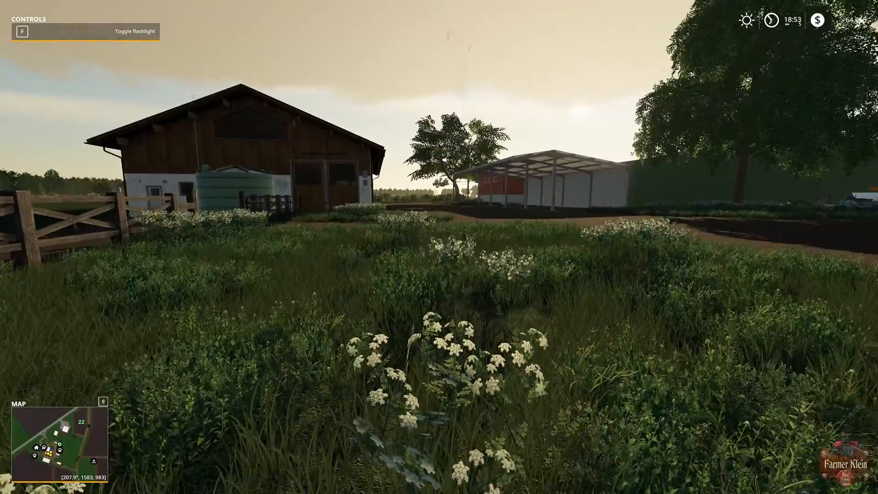
key(w)
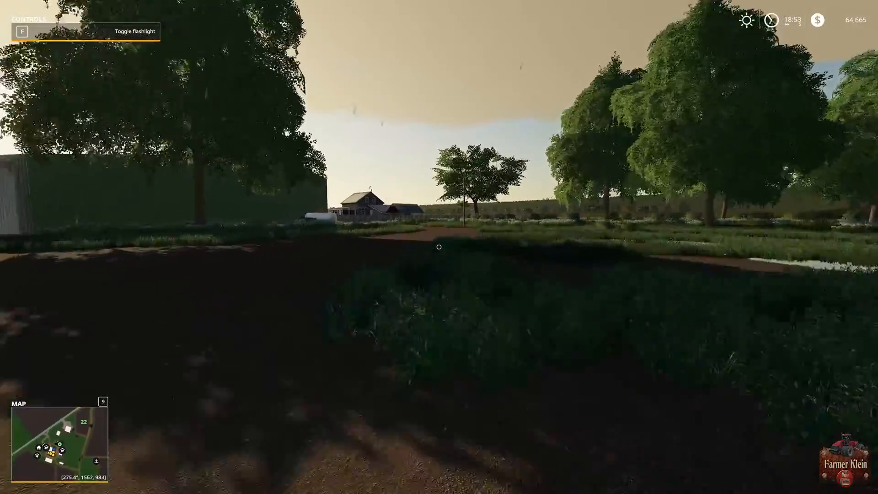
key(w)
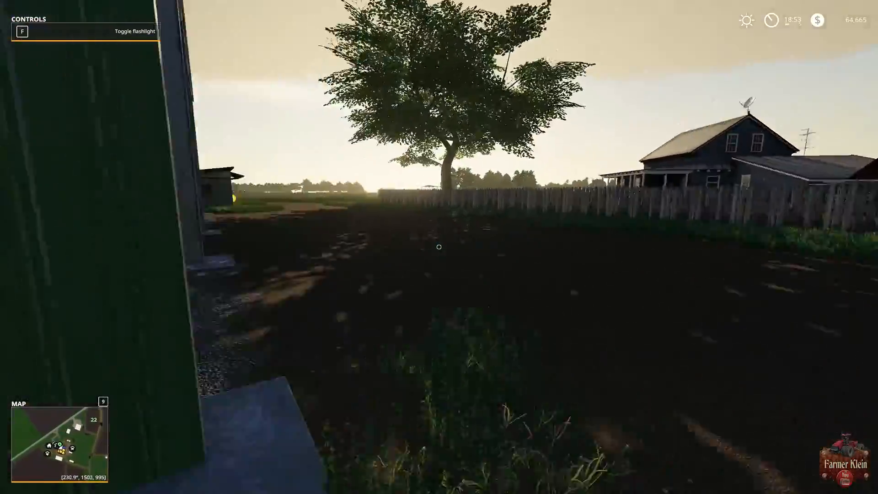
key(w)
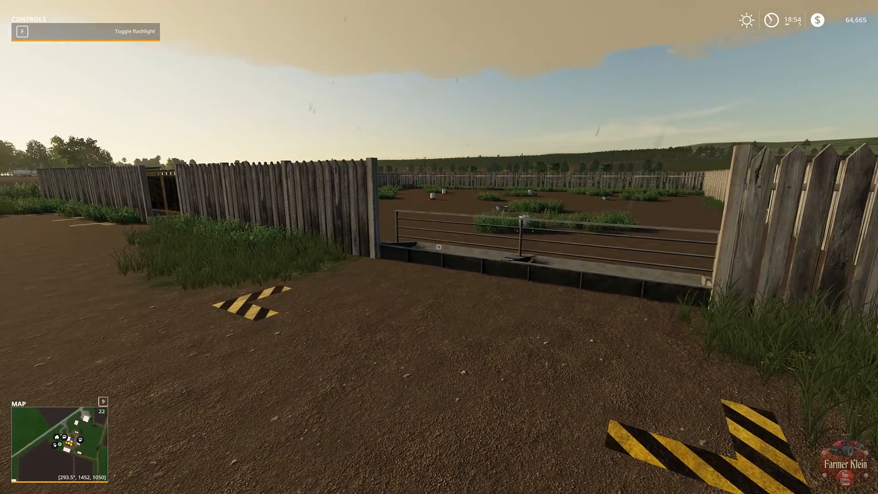
Examine the chicken pen's feeding trough, the drinkers inside and the striped trigger markings along its fence.
key(w)
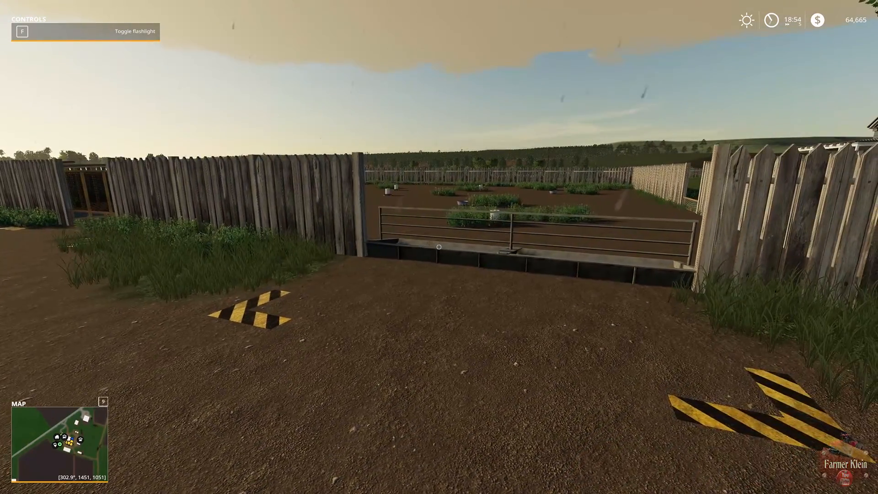
key(w)
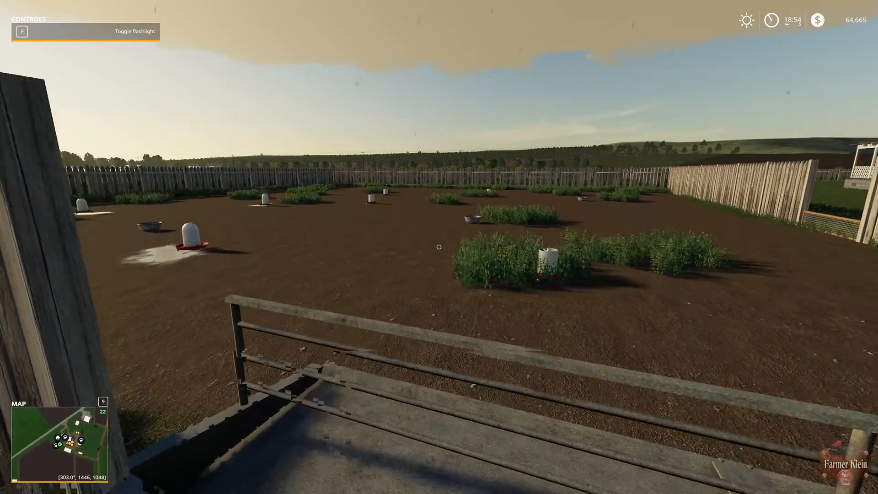
key(space)
key(s)
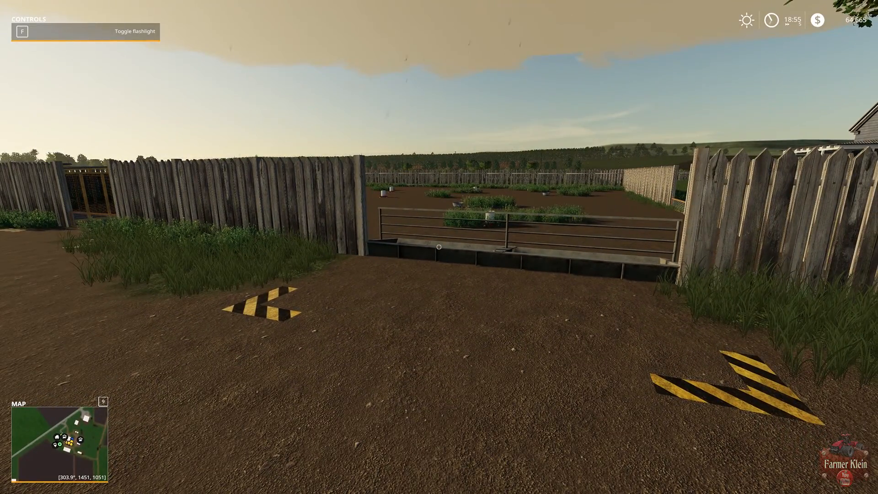
key(s)
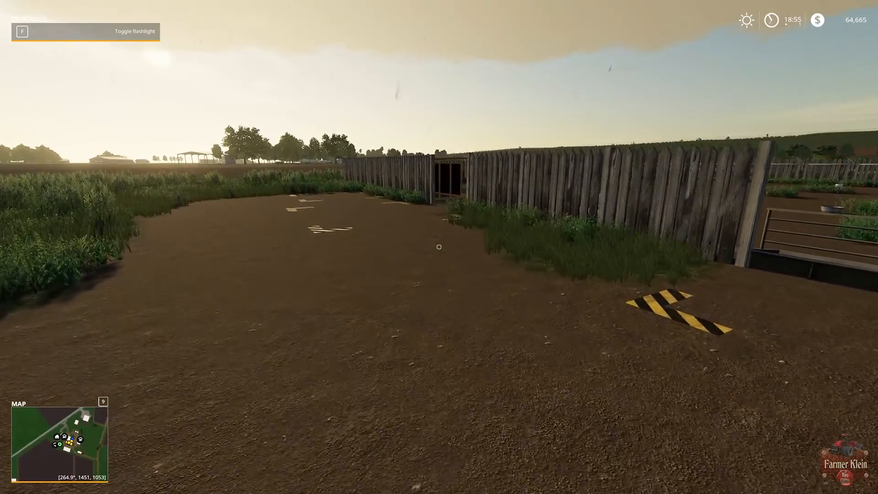
key(w)
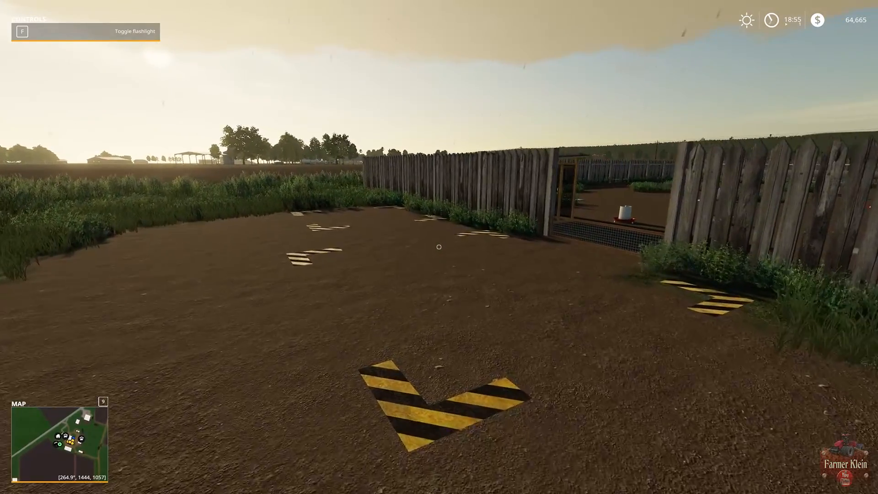
Leave the chicken pen and walk past the red shed and open barn to the blue valve on the cow pen fence.
key(a)
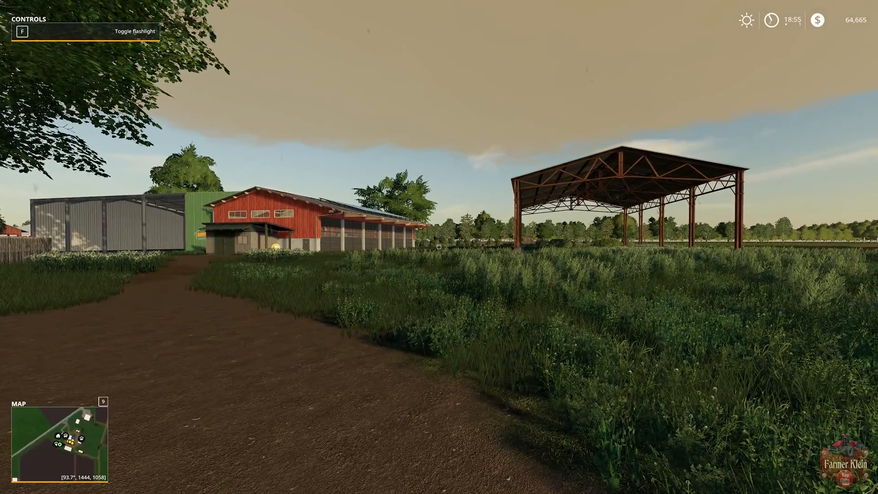
key(w)
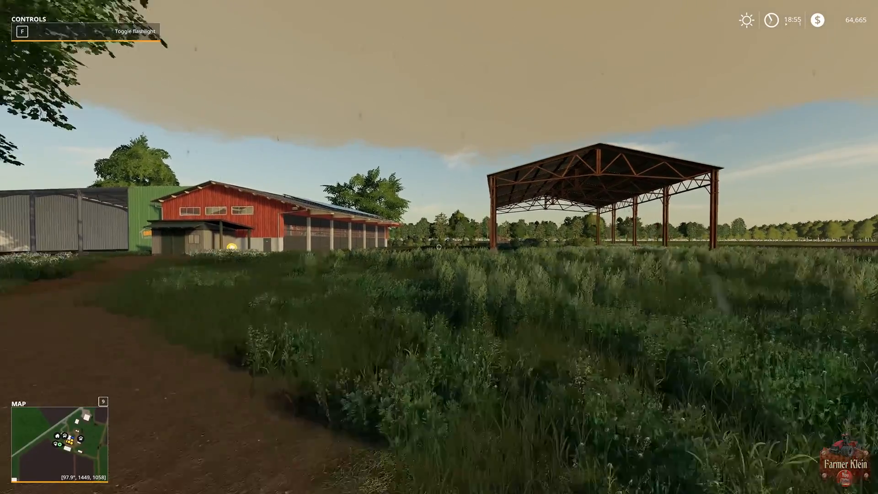
key(w)
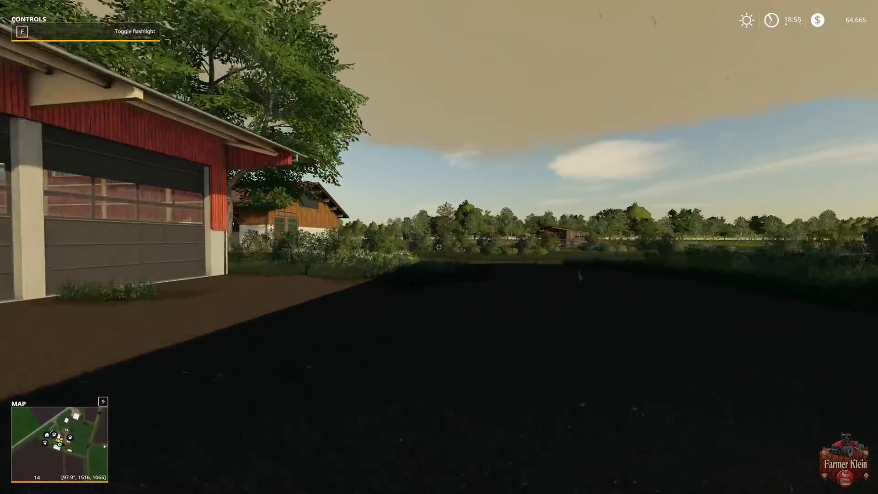
key(w)
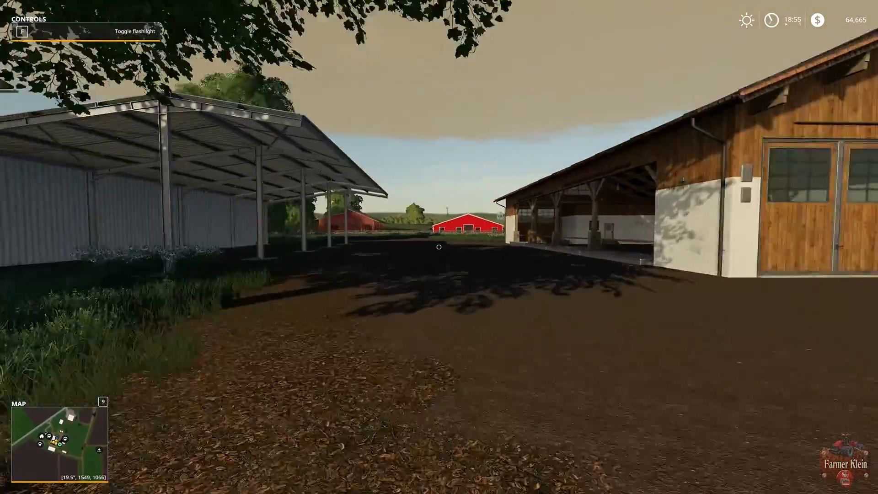
key(w)
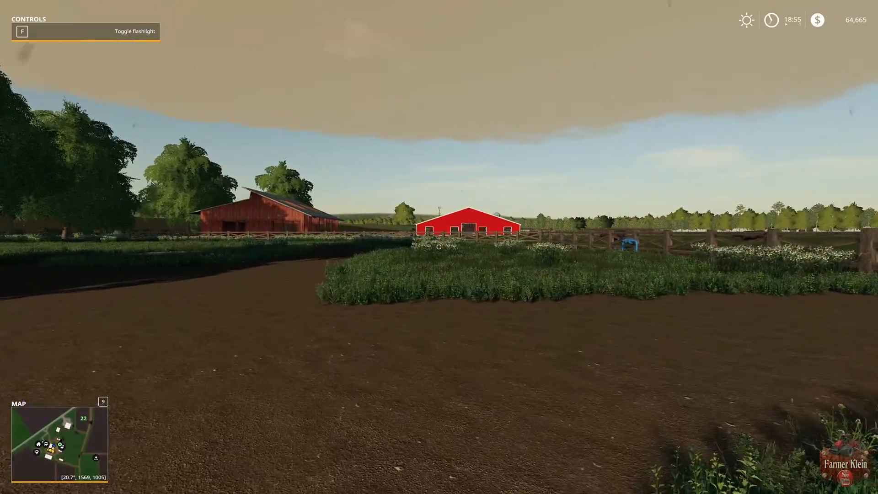
key(w)
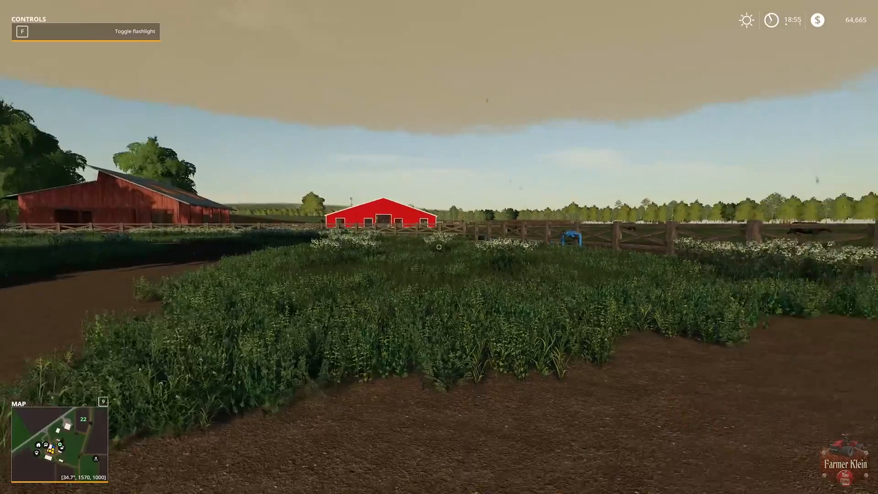
key(w)
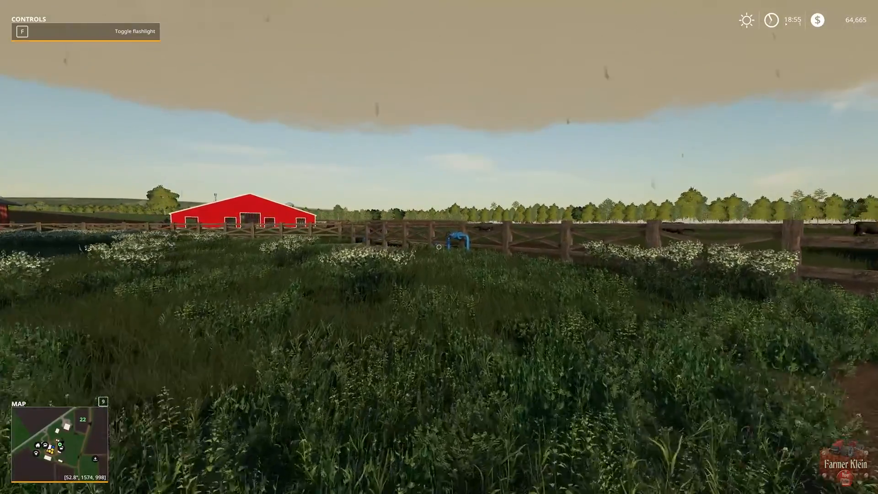
key(w)
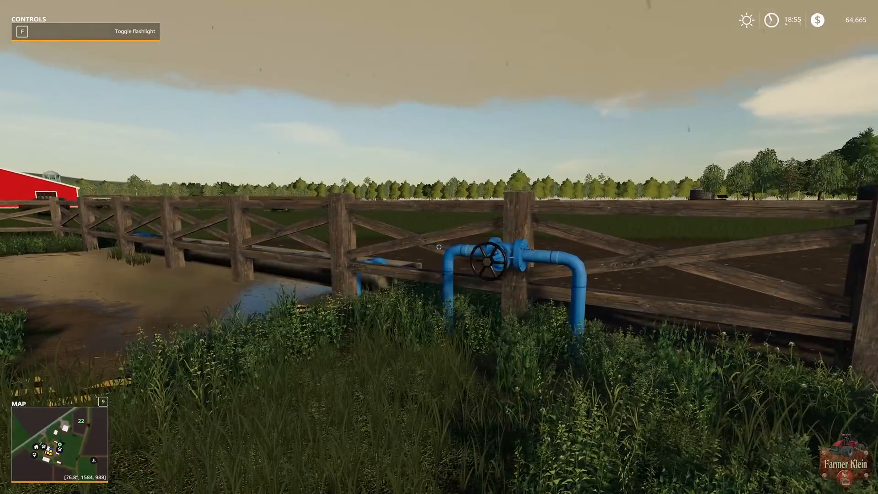
Follow the outside of the cow pen fence past the flooded trough area and look across at the red barns.
key(w)
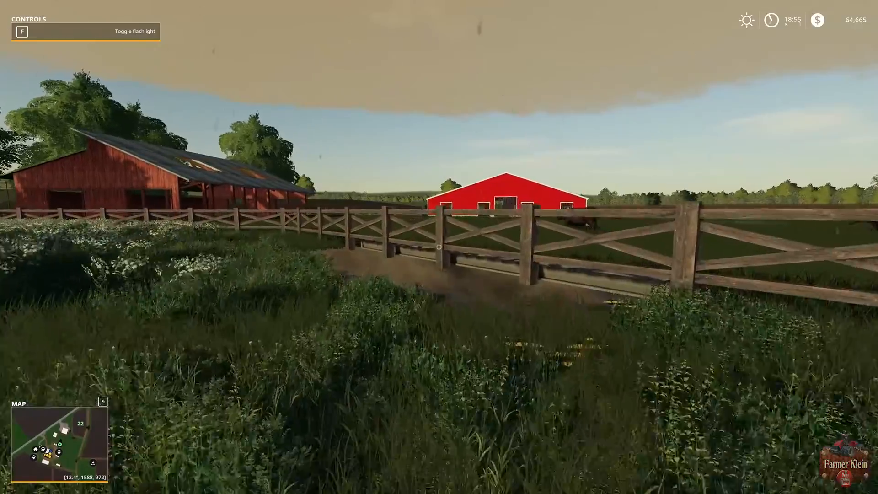
key(w)
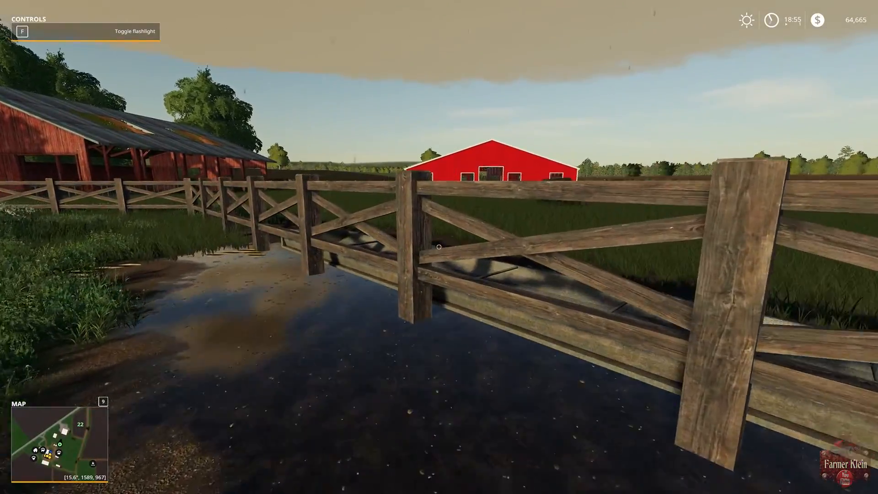
key(w)
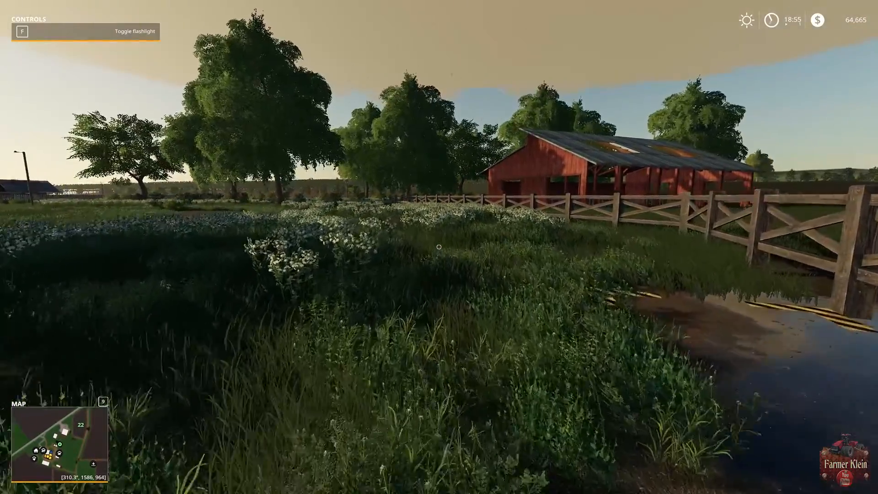
key(w)
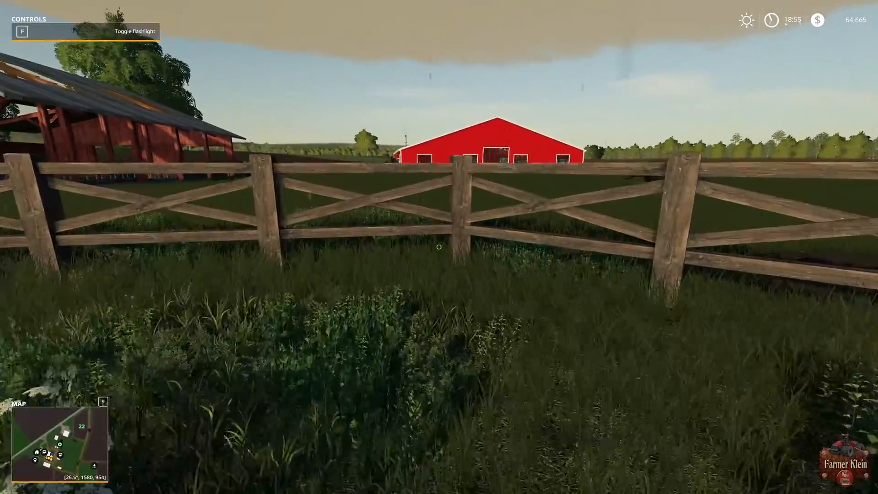
key(s)
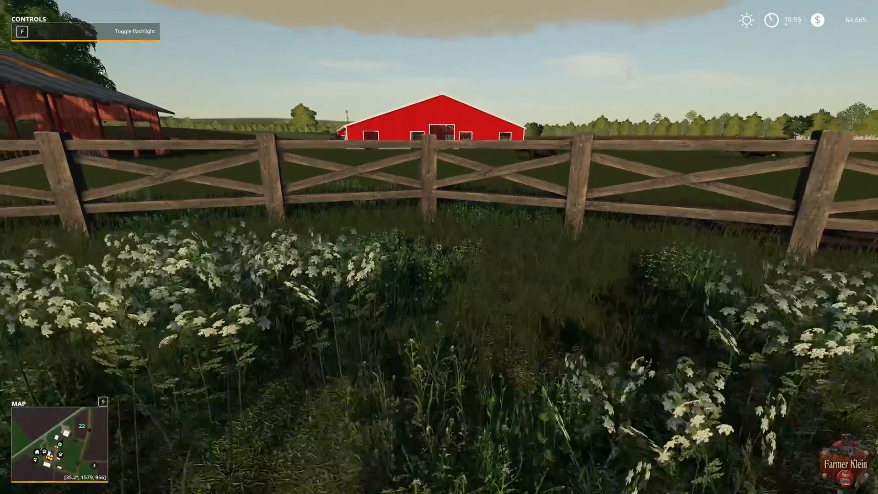
Return along the flooded trough to the blue valve and check the water trigger from on top of the fence.
key(w)
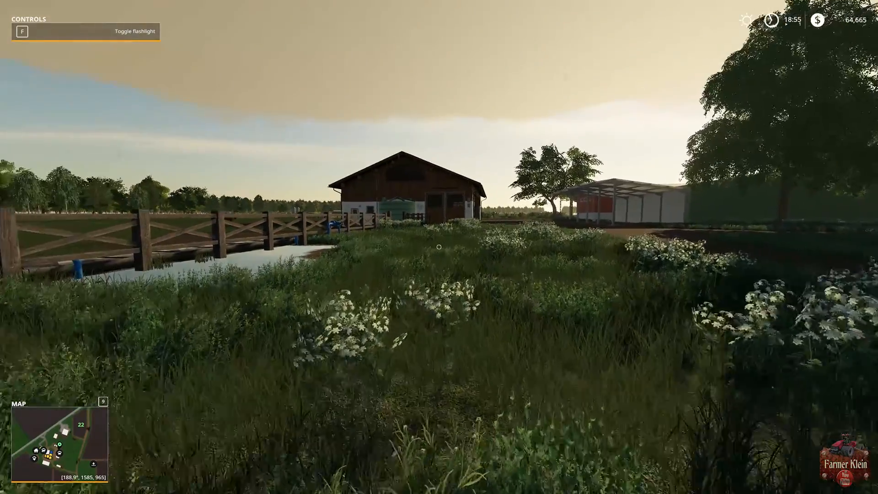
key(w)
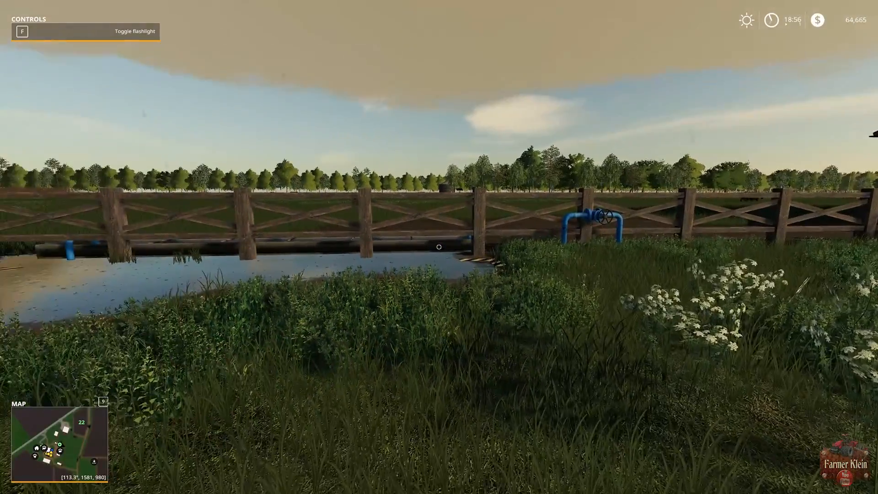
key(w)
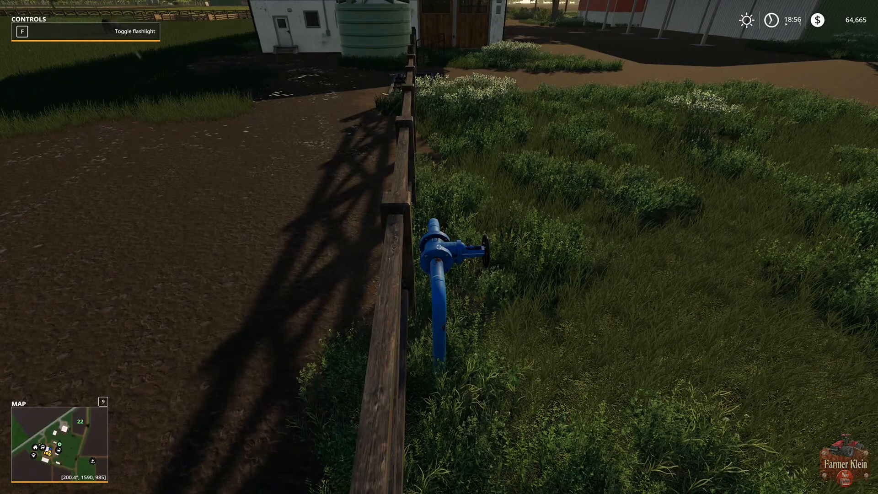
key(a)
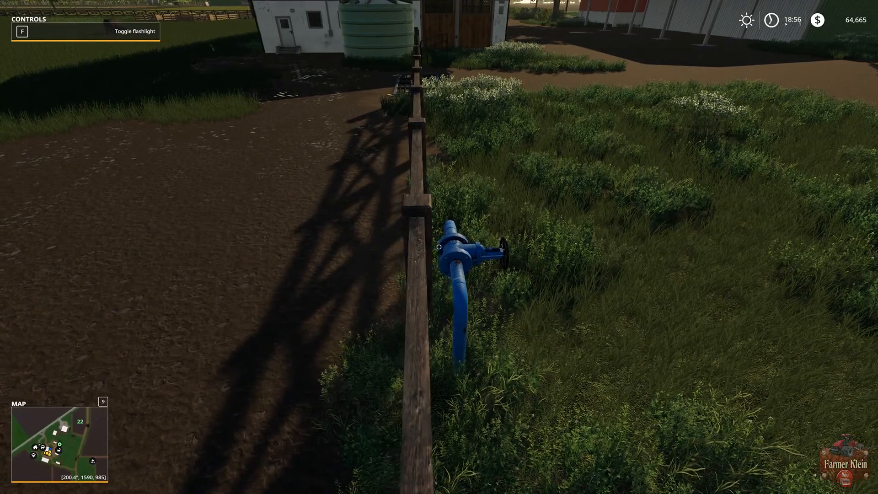
key(w)
key(w)
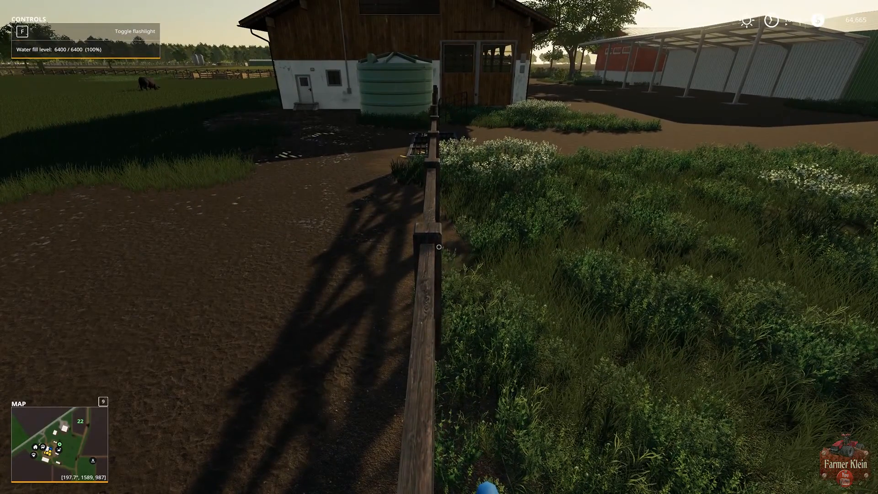